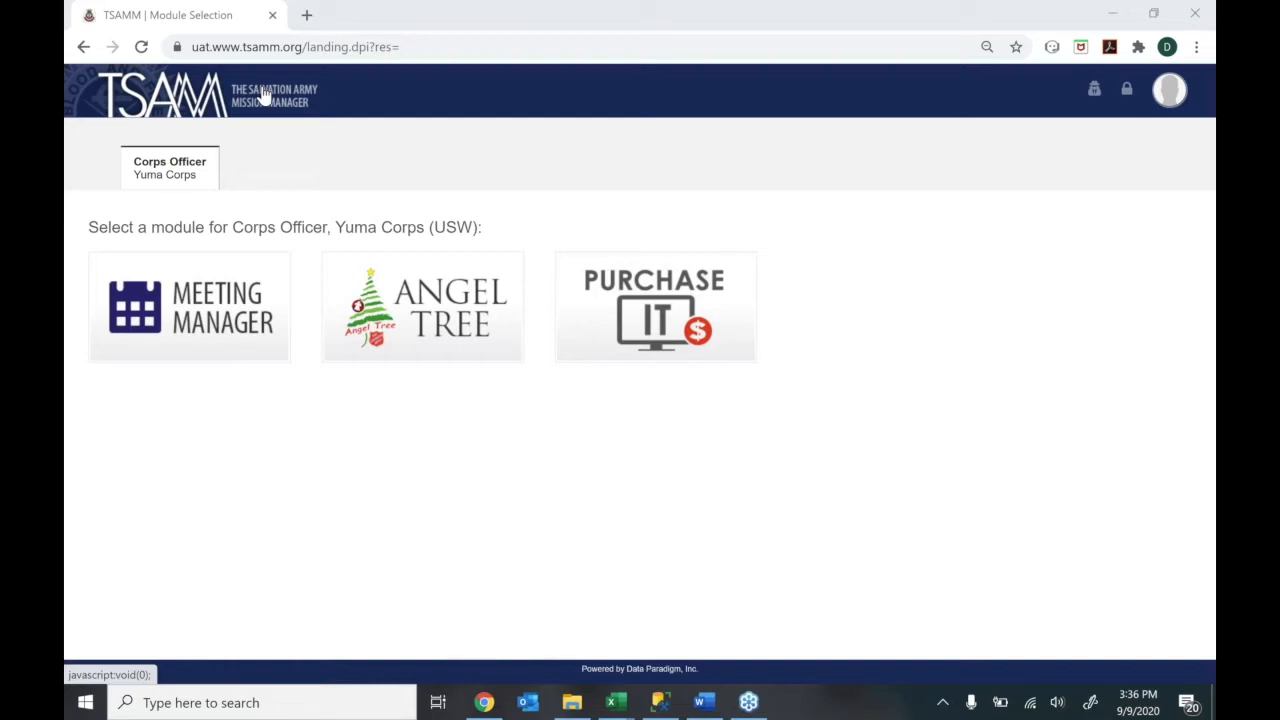
Open the Angel Tree module and bring up the Yuma Corps campaign settings from Admin > Campaign
left_click(407, 340)
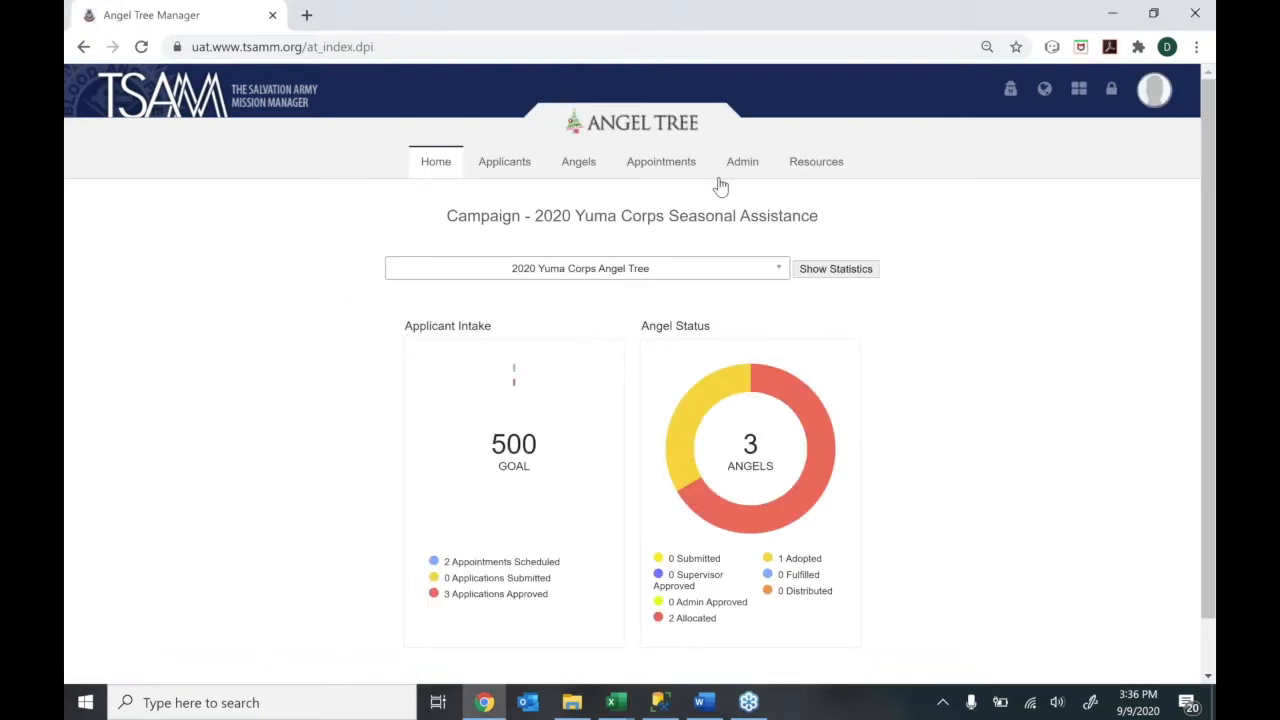
mouse_move(746, 168)
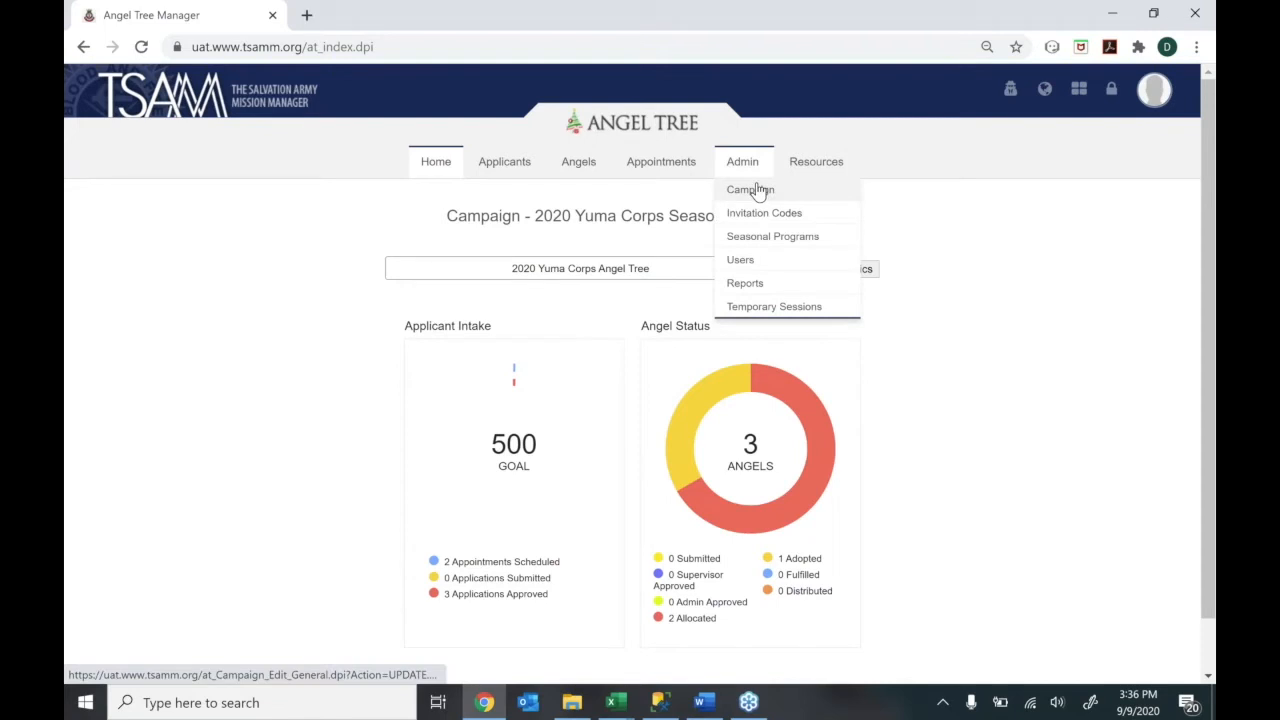
left_click(758, 191)
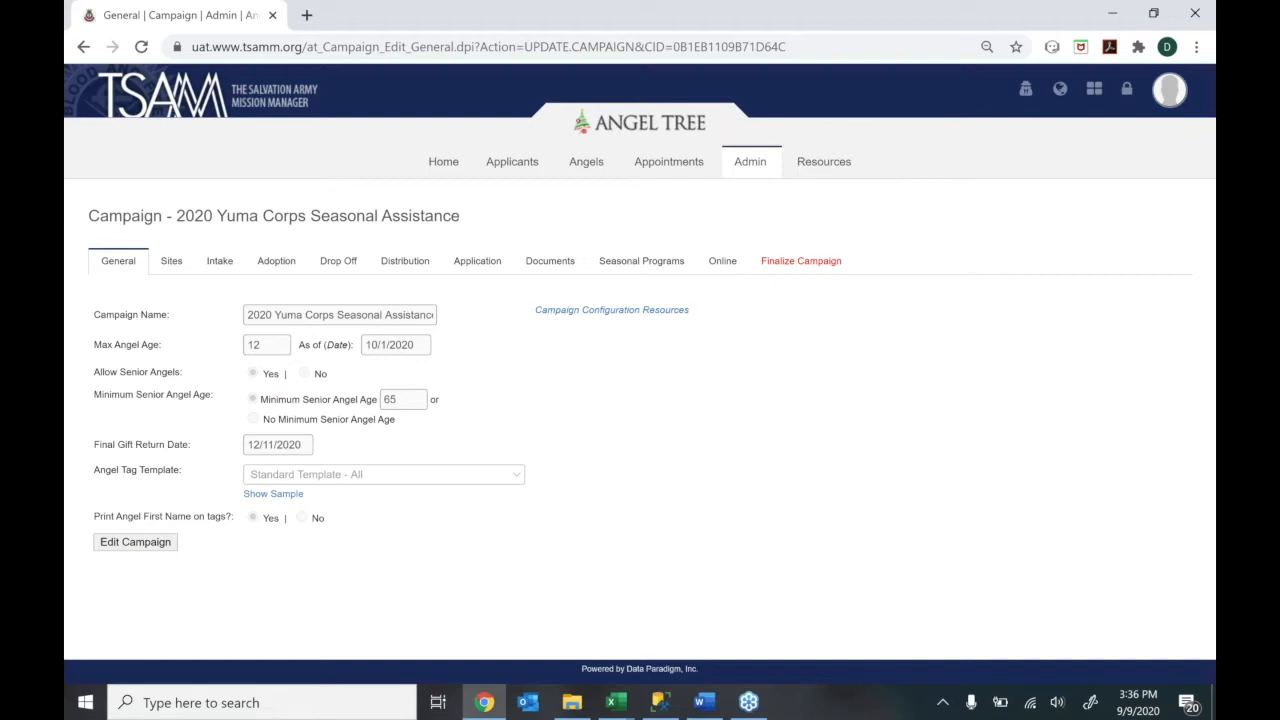
Put the 2020 Yuma Corps Seasonal Assistance campaign's General settings into edit mode
left_click(119, 547)
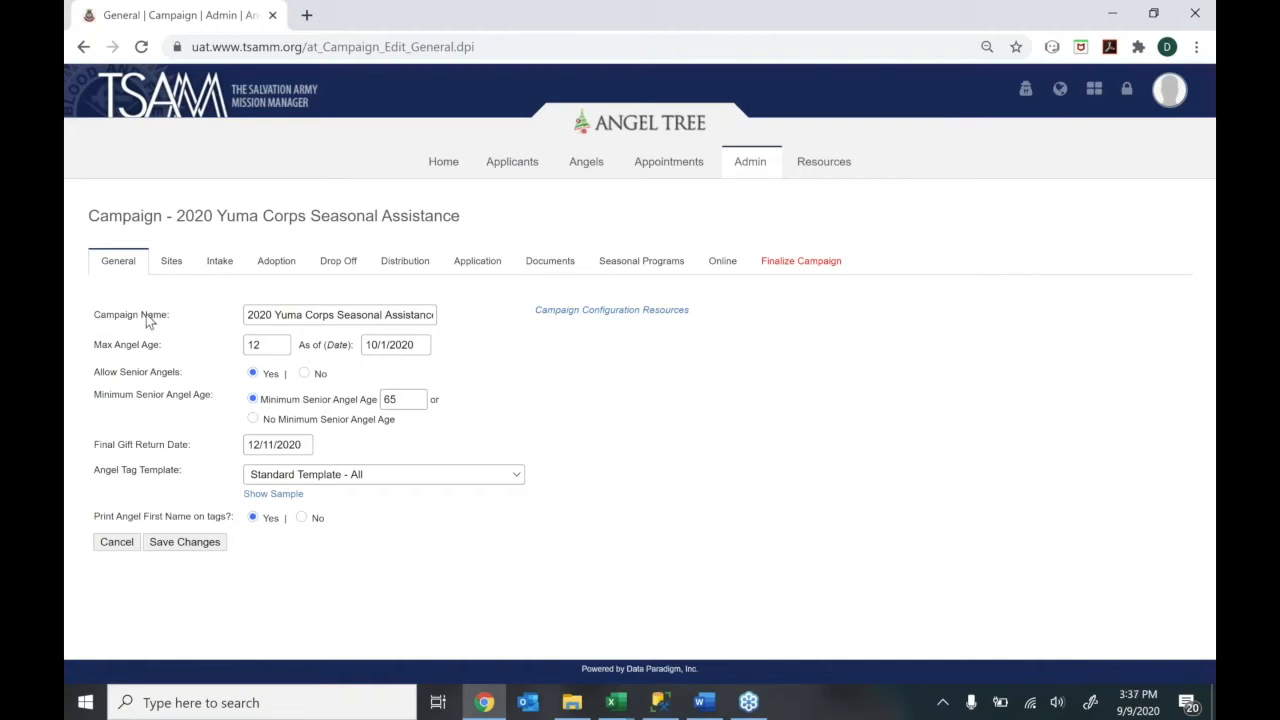
left_click(257, 316)
left_click(281, 311)
left_click_drag(304, 311, 326, 314)
left_click(337, 314)
left_click_drag(414, 312, 455, 319)
left_click(430, 317)
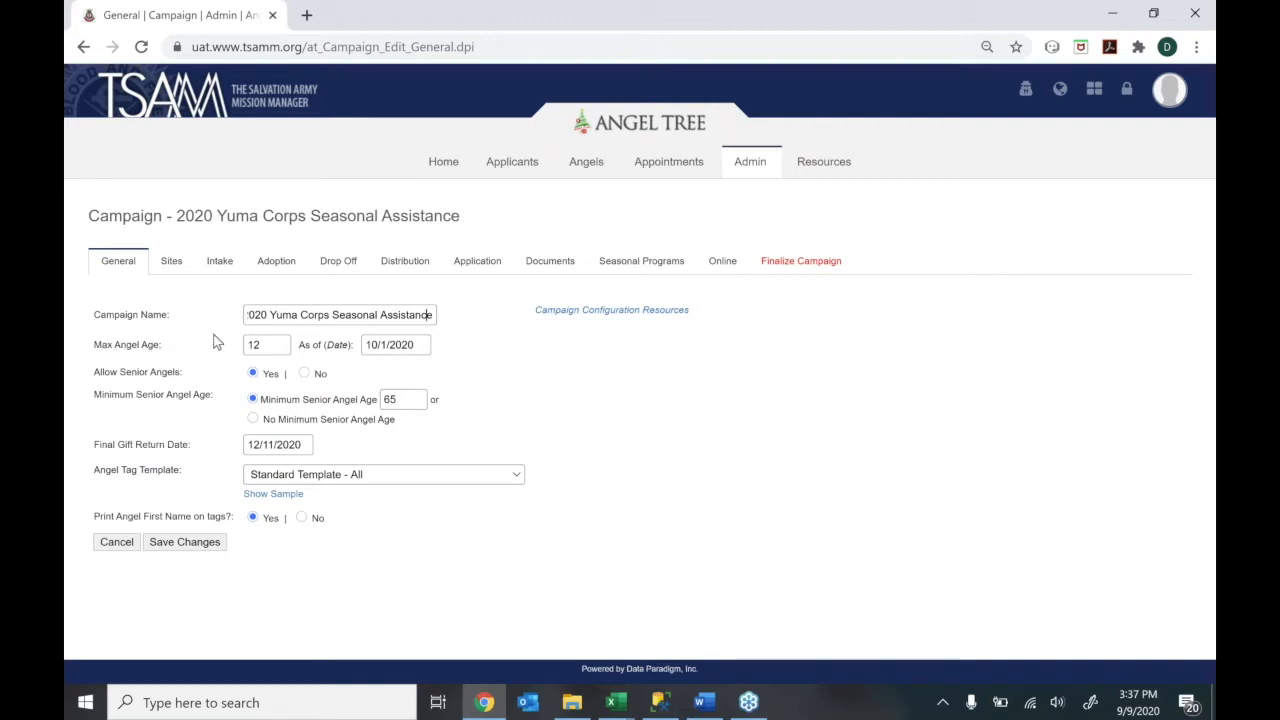
left_click(260, 342)
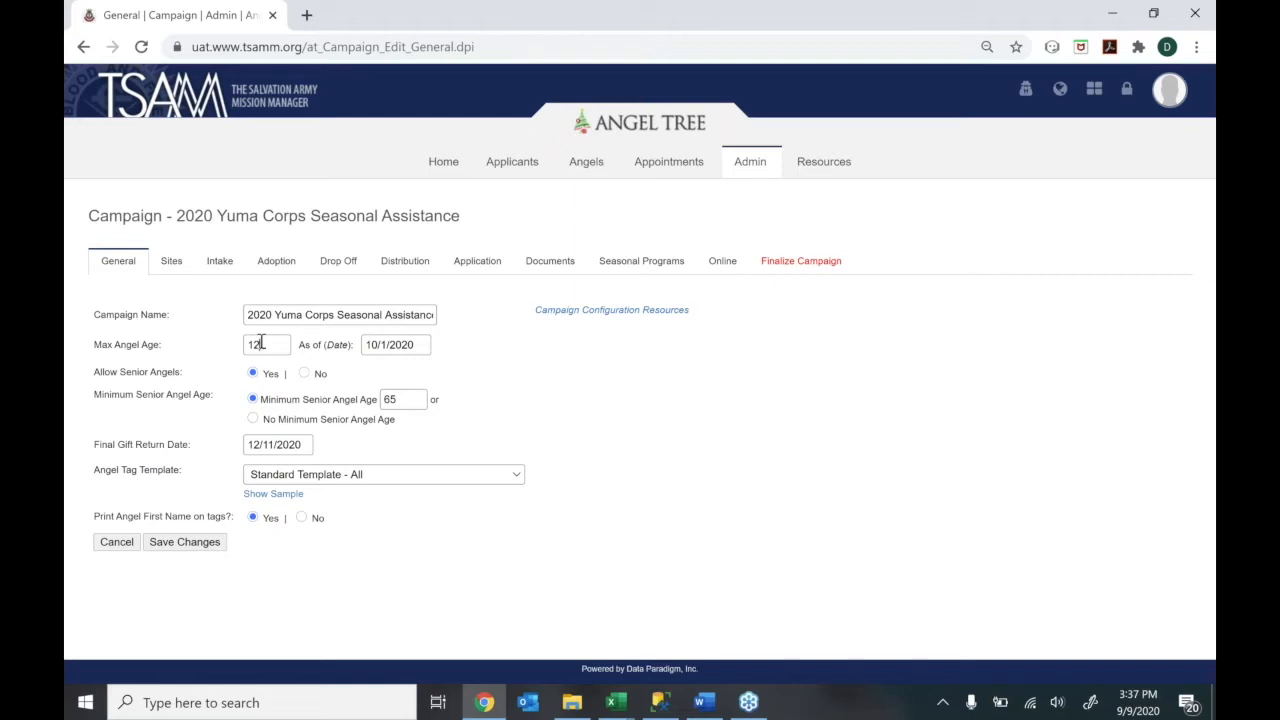
double_click(261, 342)
left_click(278, 343)
Set the as-of date to 10/01/2020, confirm senior minimum age 65, and check the 12/11/2020 return date
left_click(415, 346)
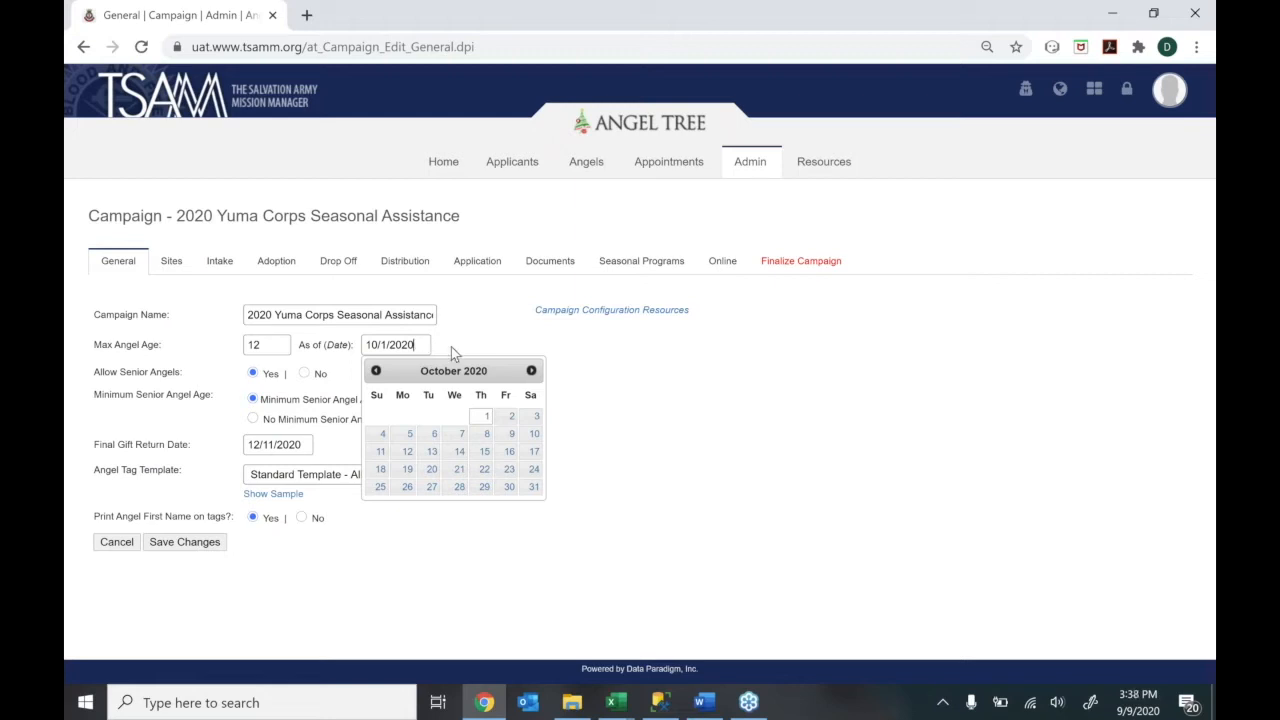
left_click(476, 423)
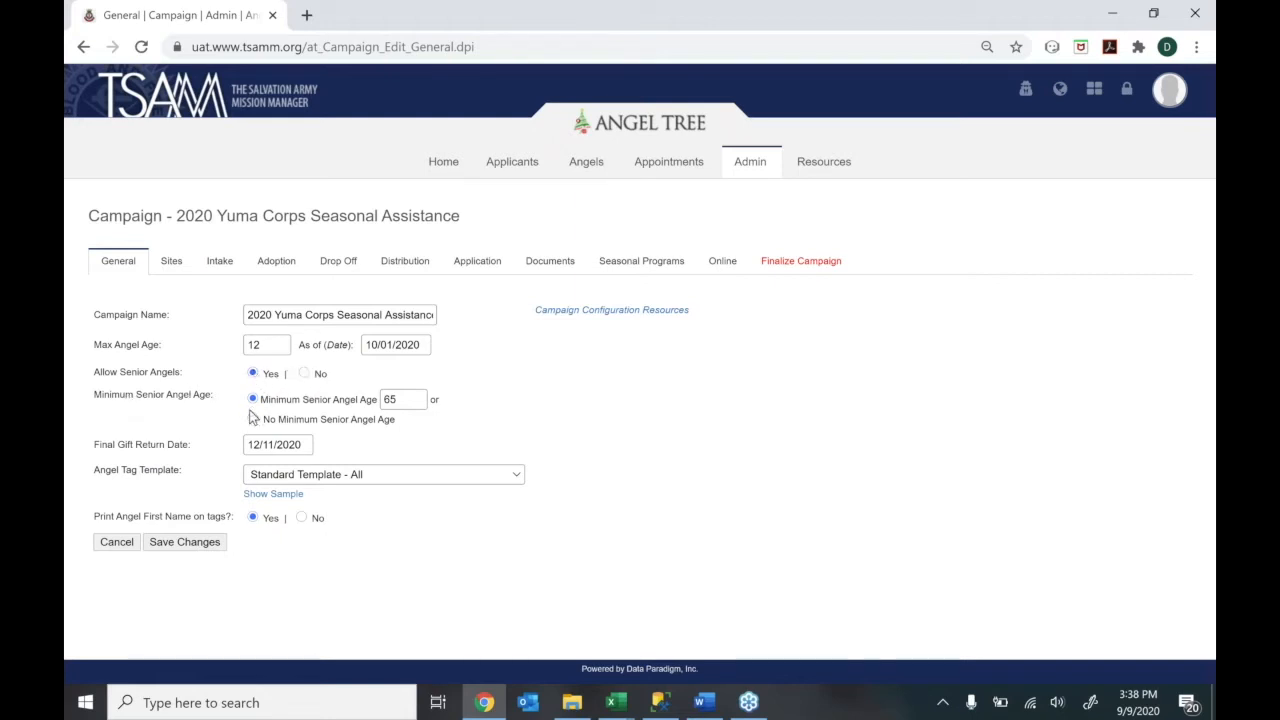
left_click(398, 404)
left_click(311, 449)
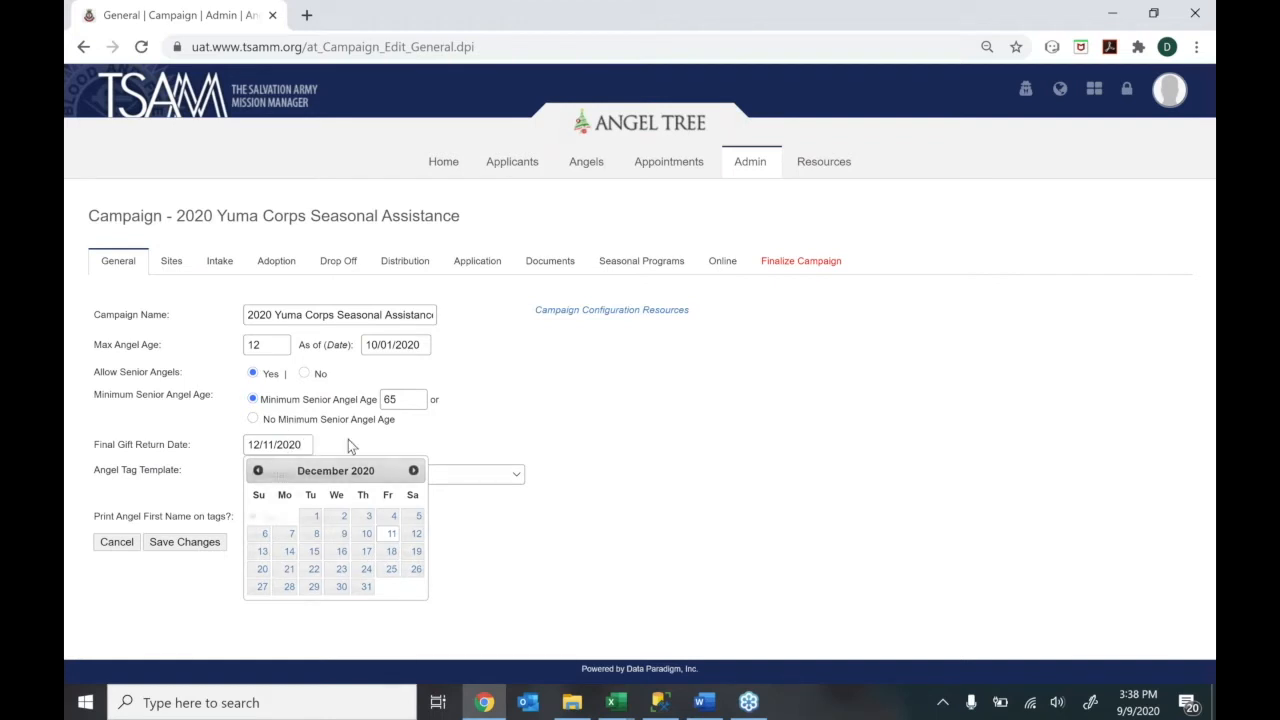
Keep the 12/11/2020 return date and Standard Template - All as the angel tag template
left_click(313, 458)
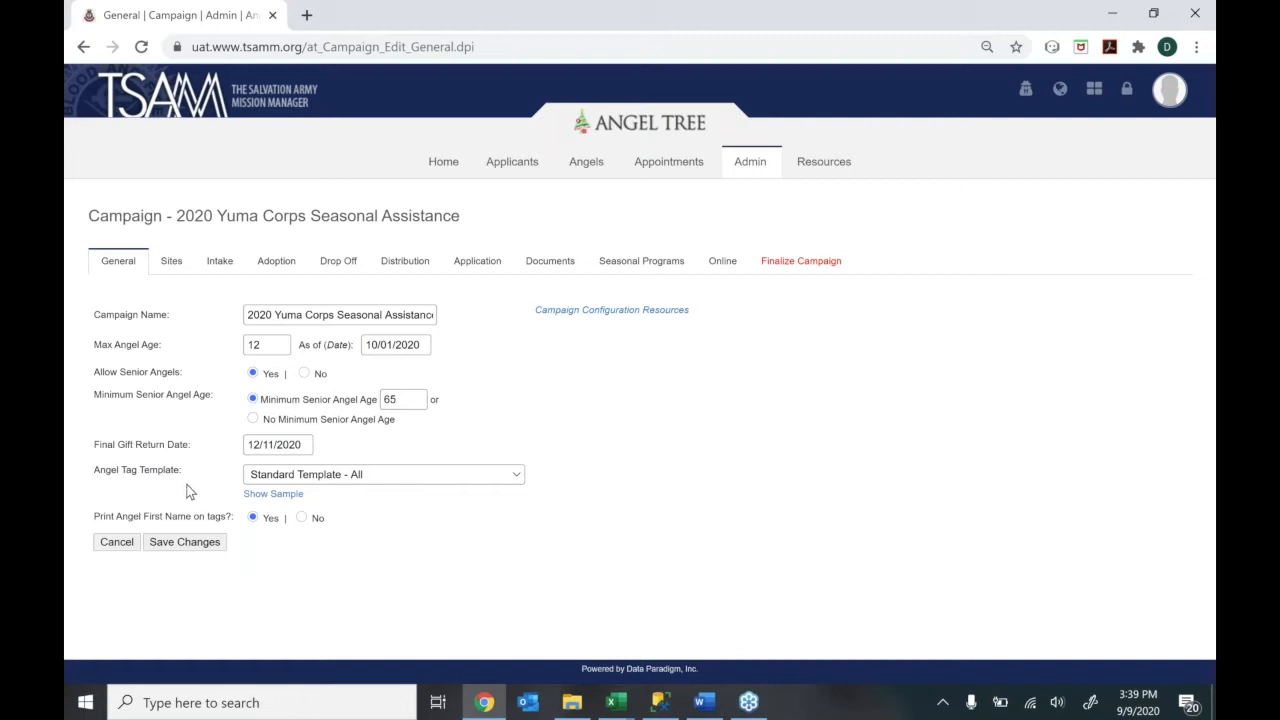
left_click(290, 476)
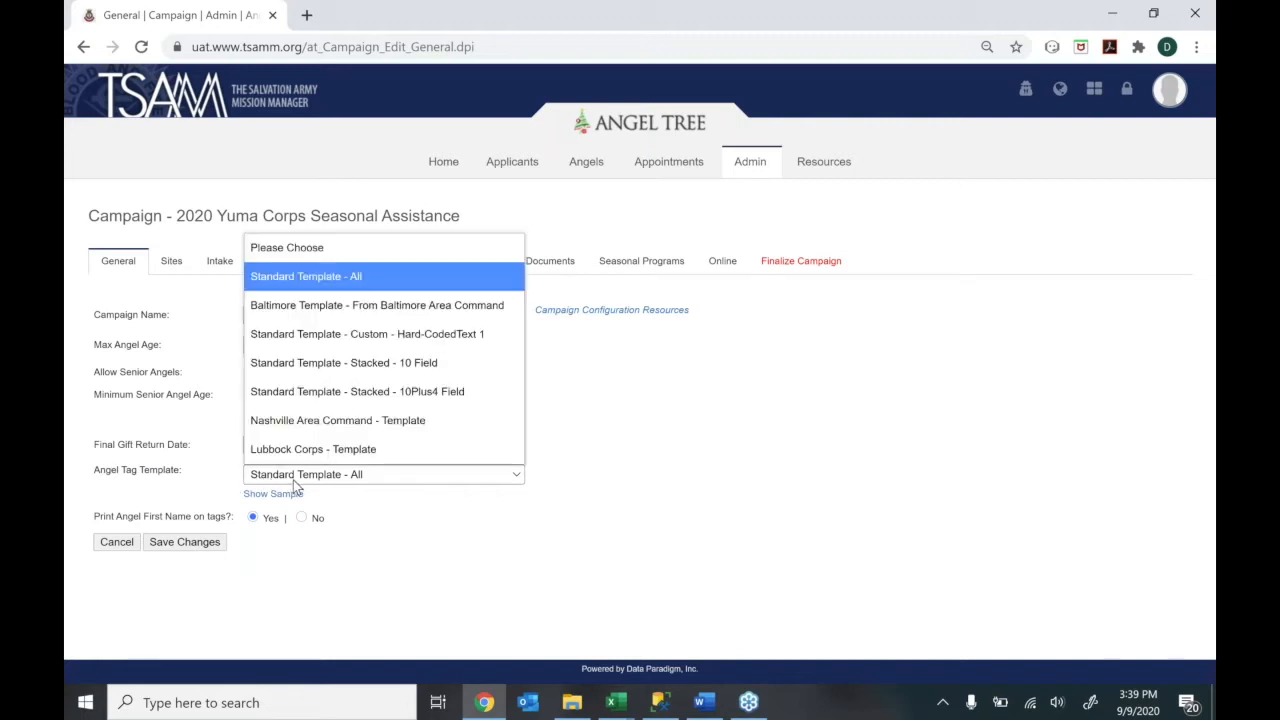
left_click(352, 502)
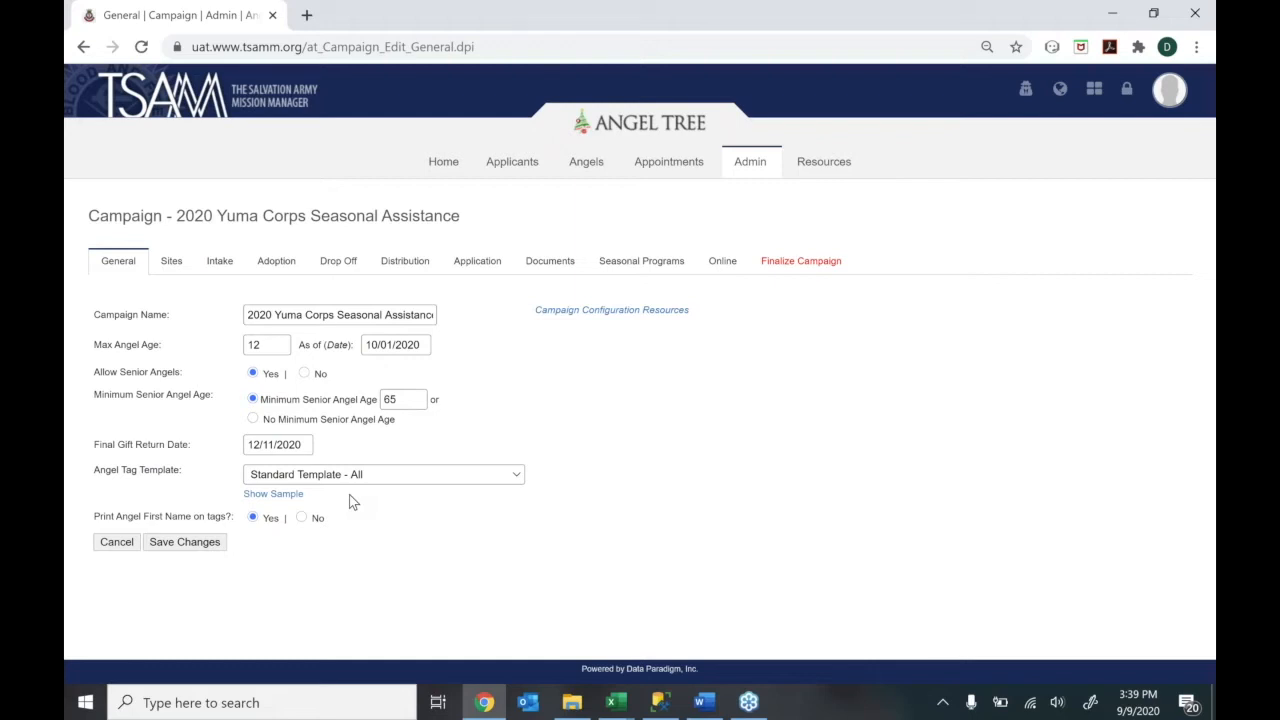
left_click(360, 476)
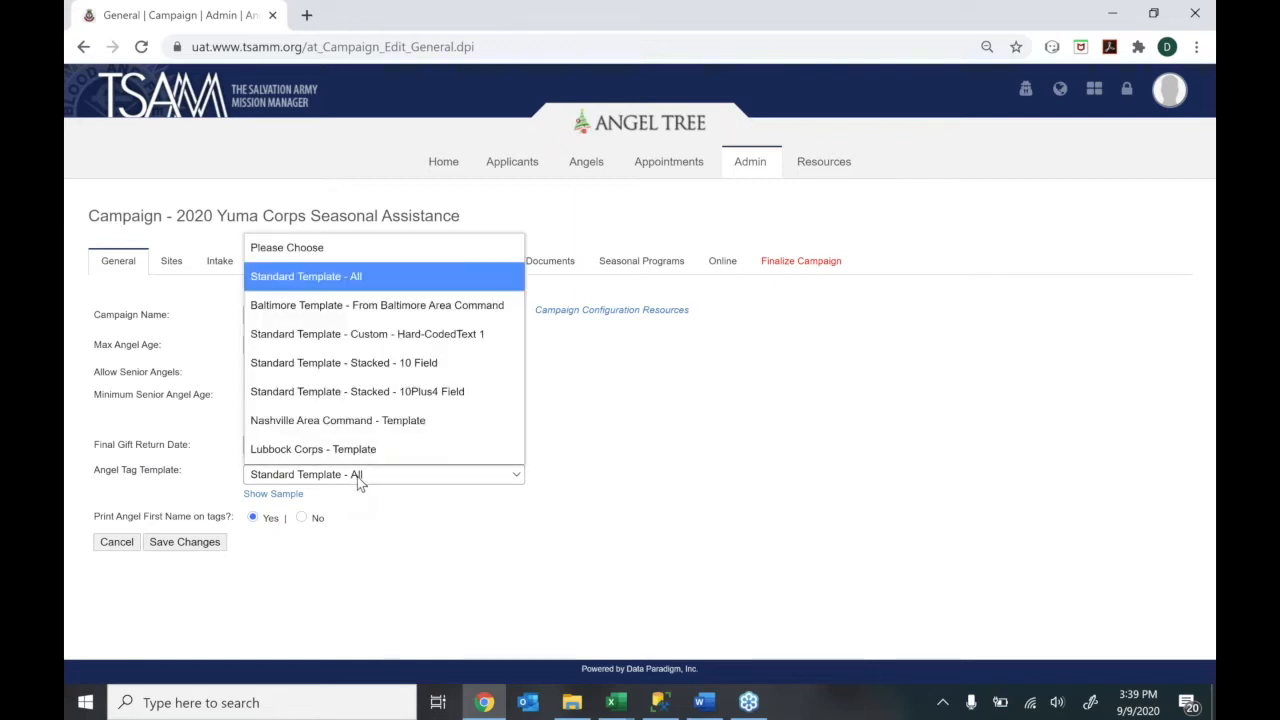
left_click(362, 505)
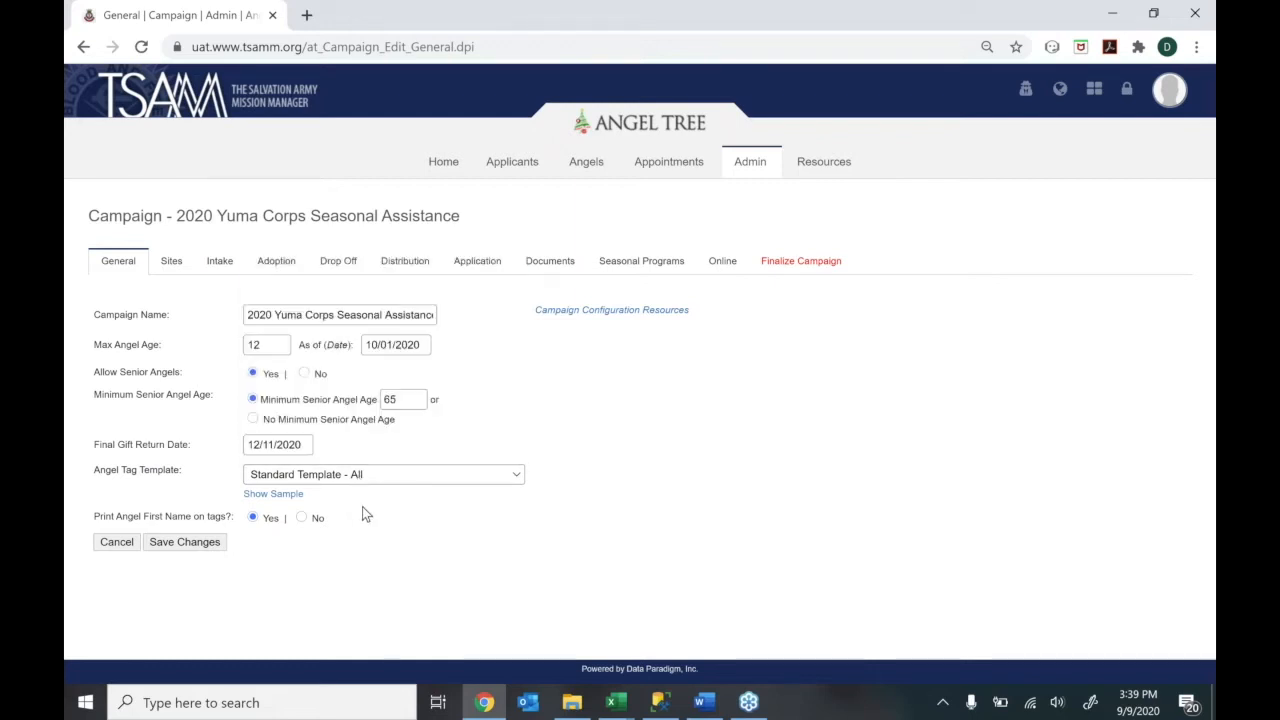
Preview the sample angel tag, then set Print Angel First Name to No
left_click(274, 497)
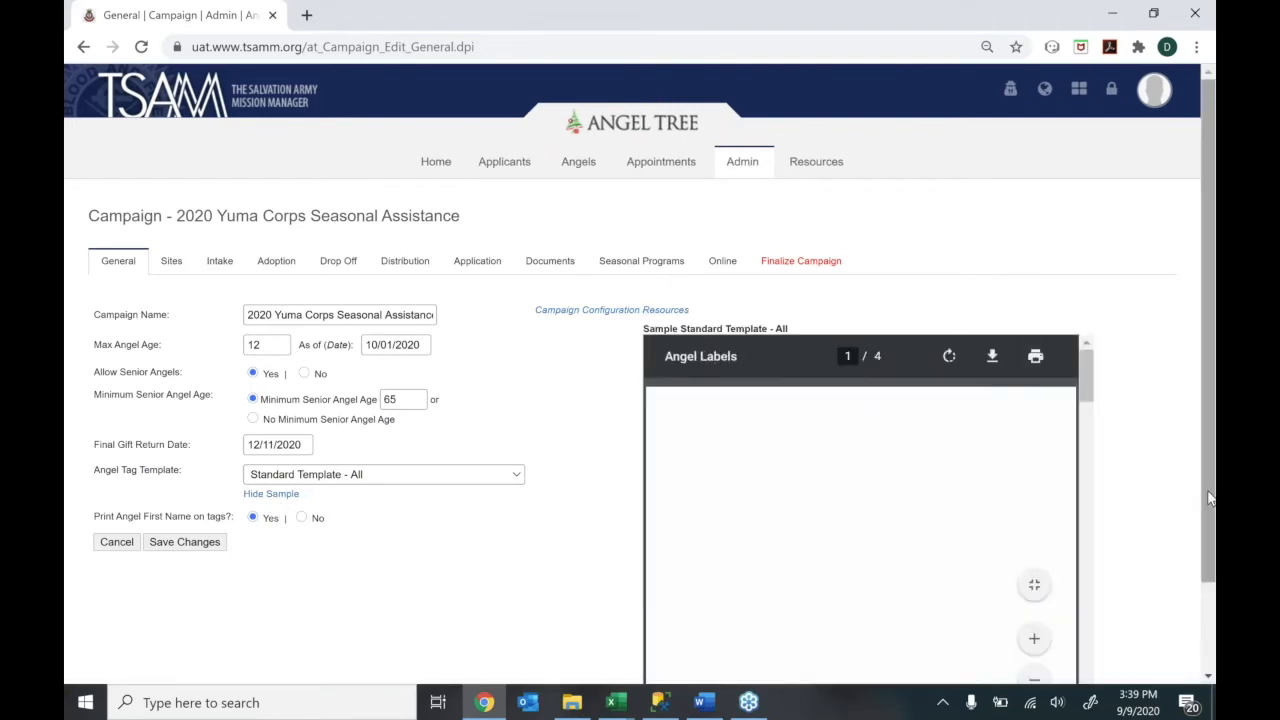
left_click_drag(1208, 497, 1198, 458)
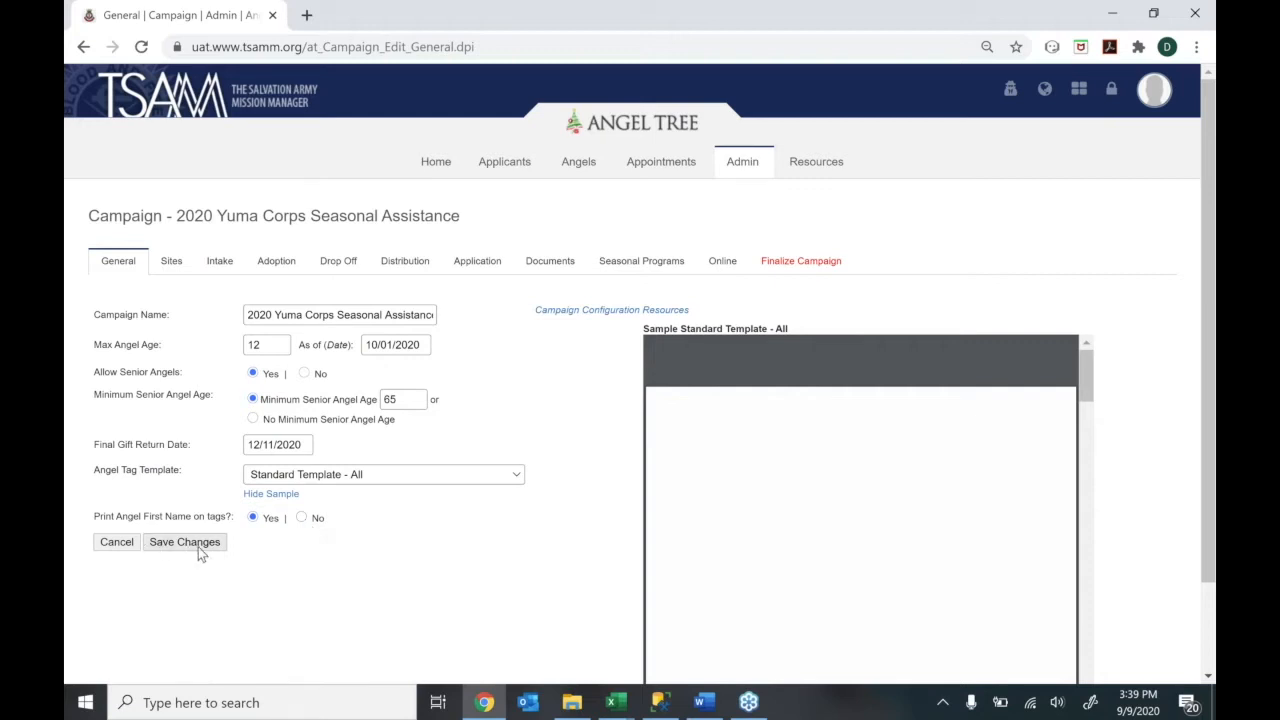
left_click(303, 519)
Switch Print Angel First Name back to Yes and save the campaign's General settings
left_click(253, 518)
left_click(182, 542)
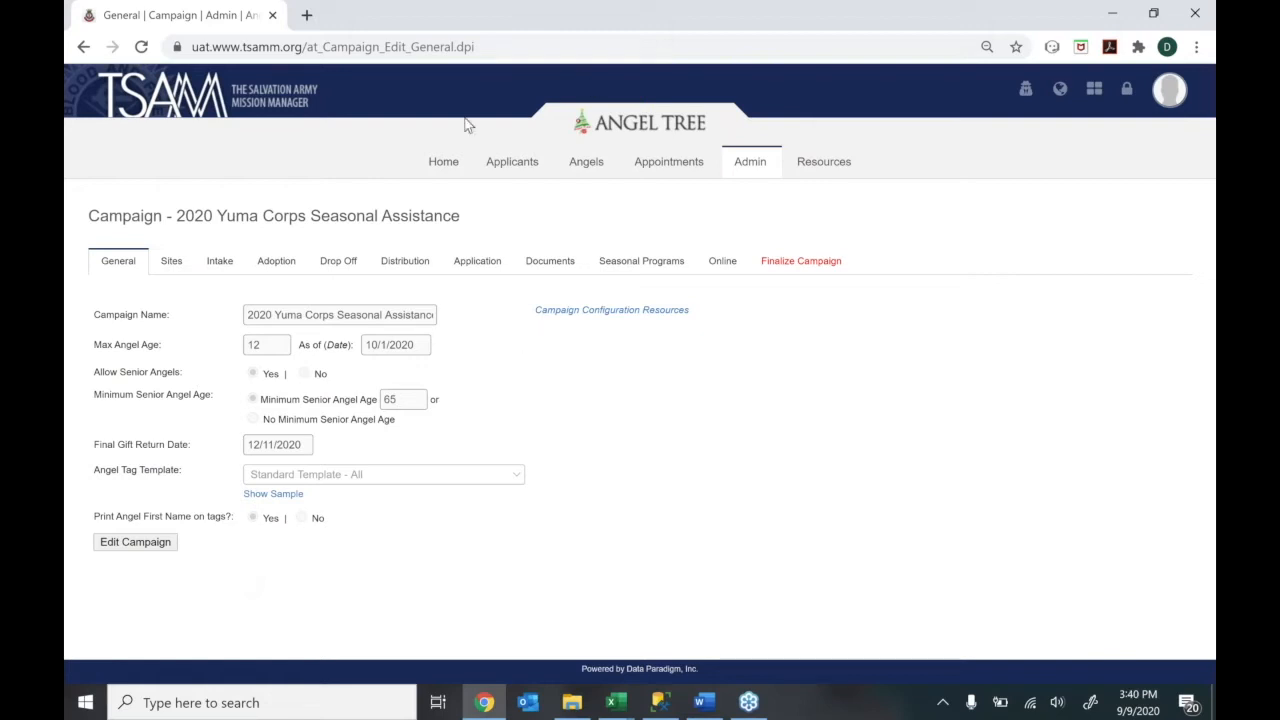
Return to the Home dashboard and review the 500 intake goal and angel status charts
left_click(437, 163)
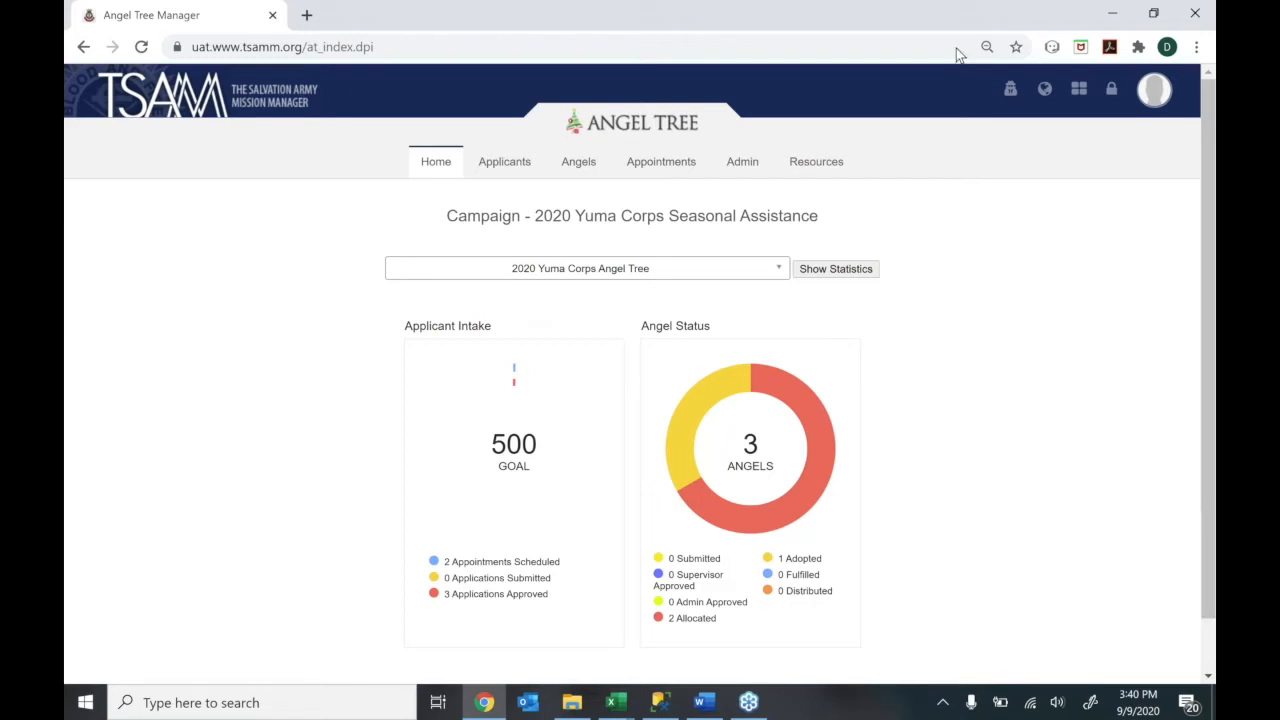
left_click_drag(490, 444, 533, 468)
left_click(533, 468)
mouse_move(791, 522)
left_click(764, 279)
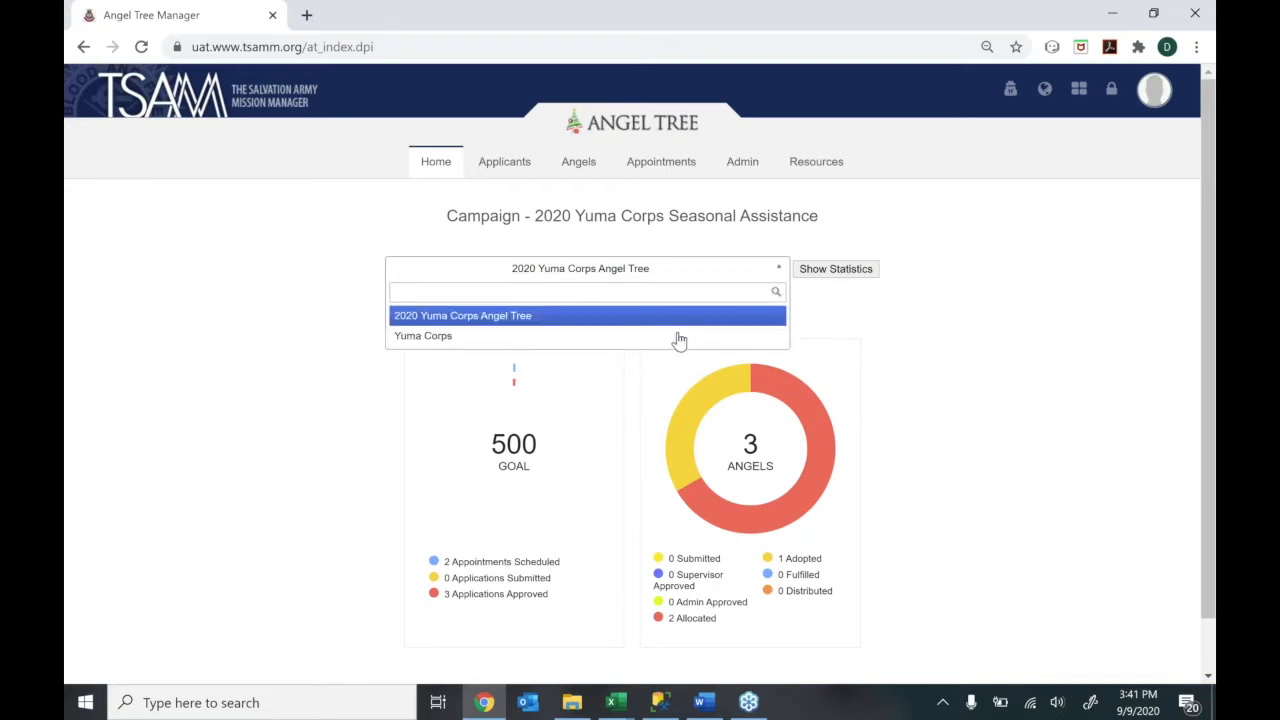
left_click(877, 315)
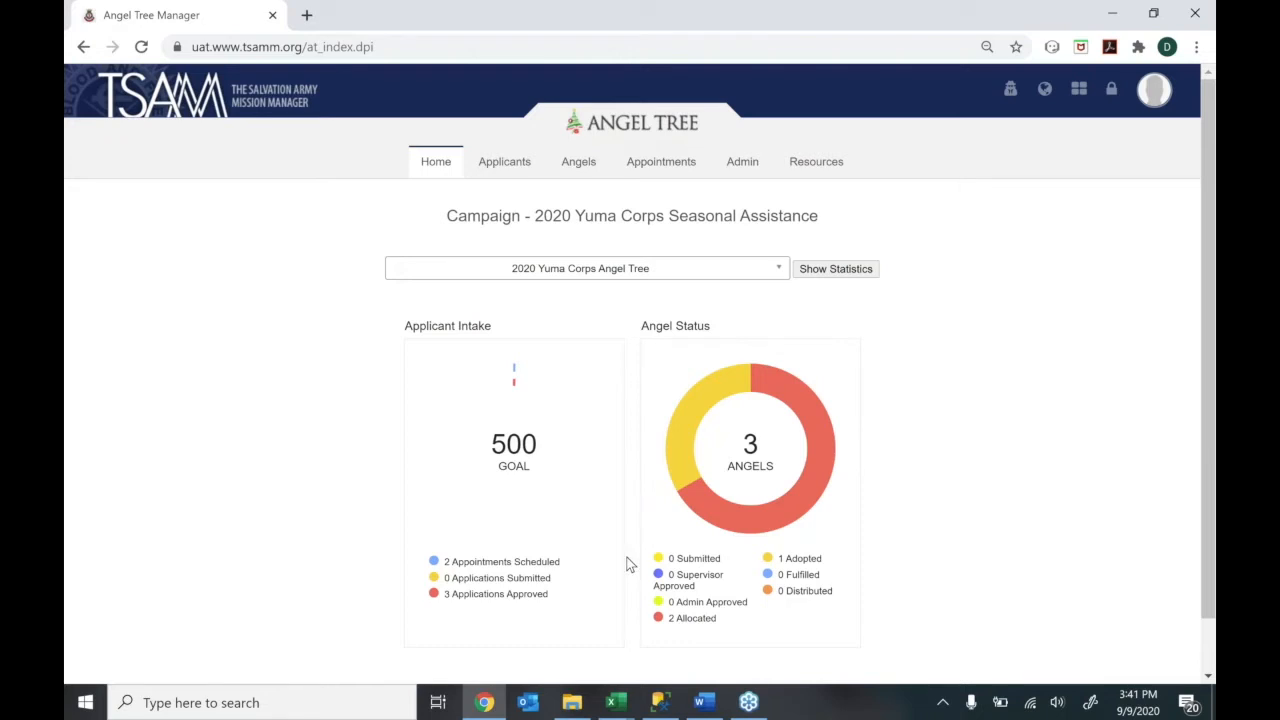
mouse_move(489, 172)
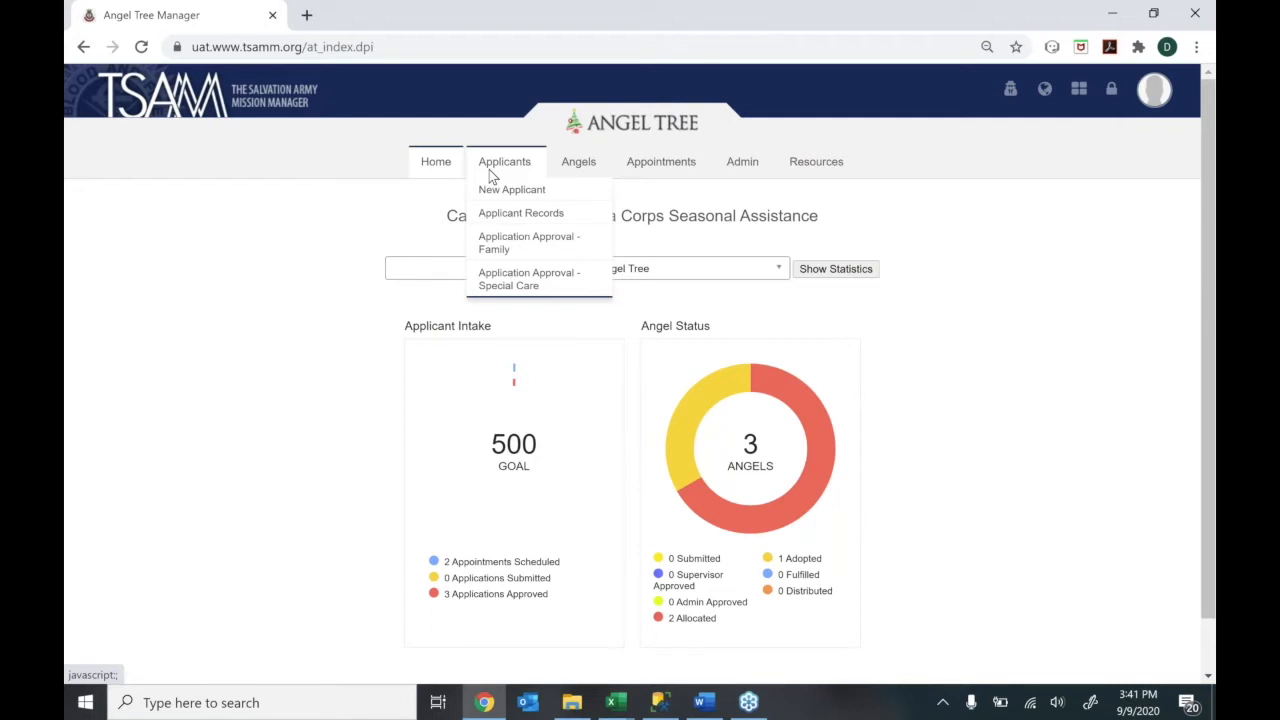
mouse_move(596, 170)
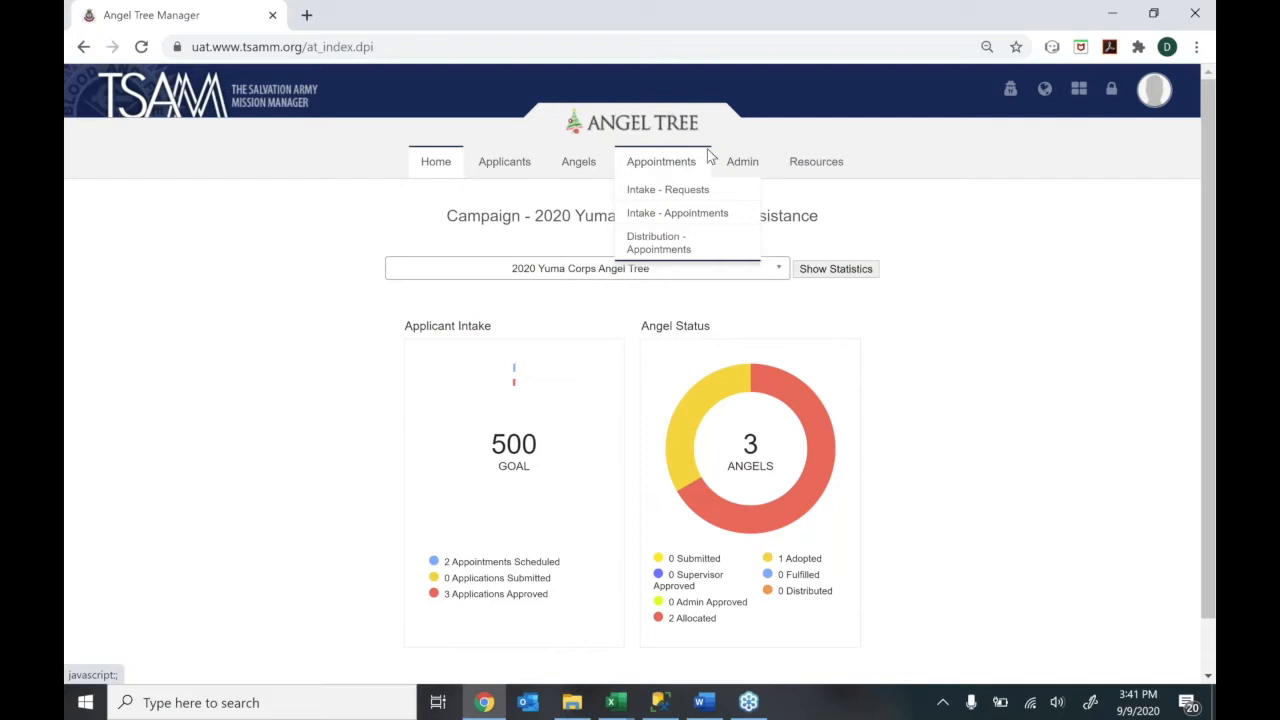
mouse_move(842, 162)
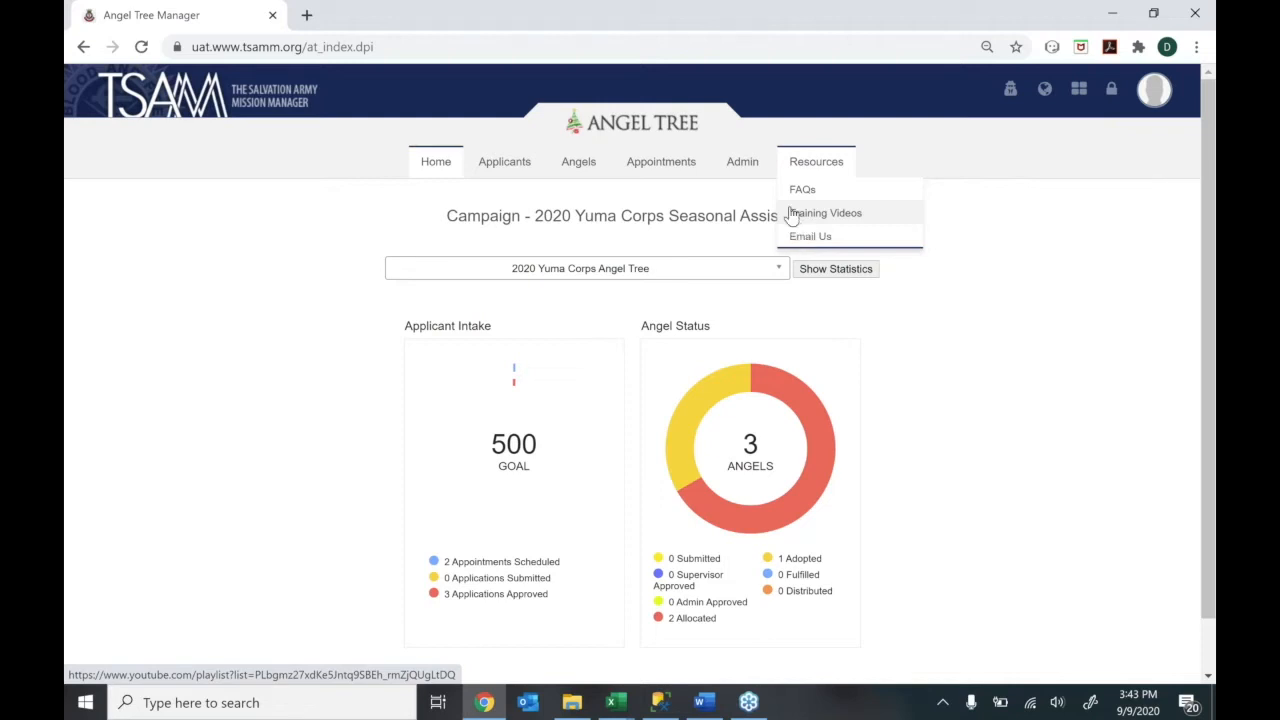
Use Admin > Campaign to reopen the Yuma Corps campaign's read-only General settings
left_click(750, 163)
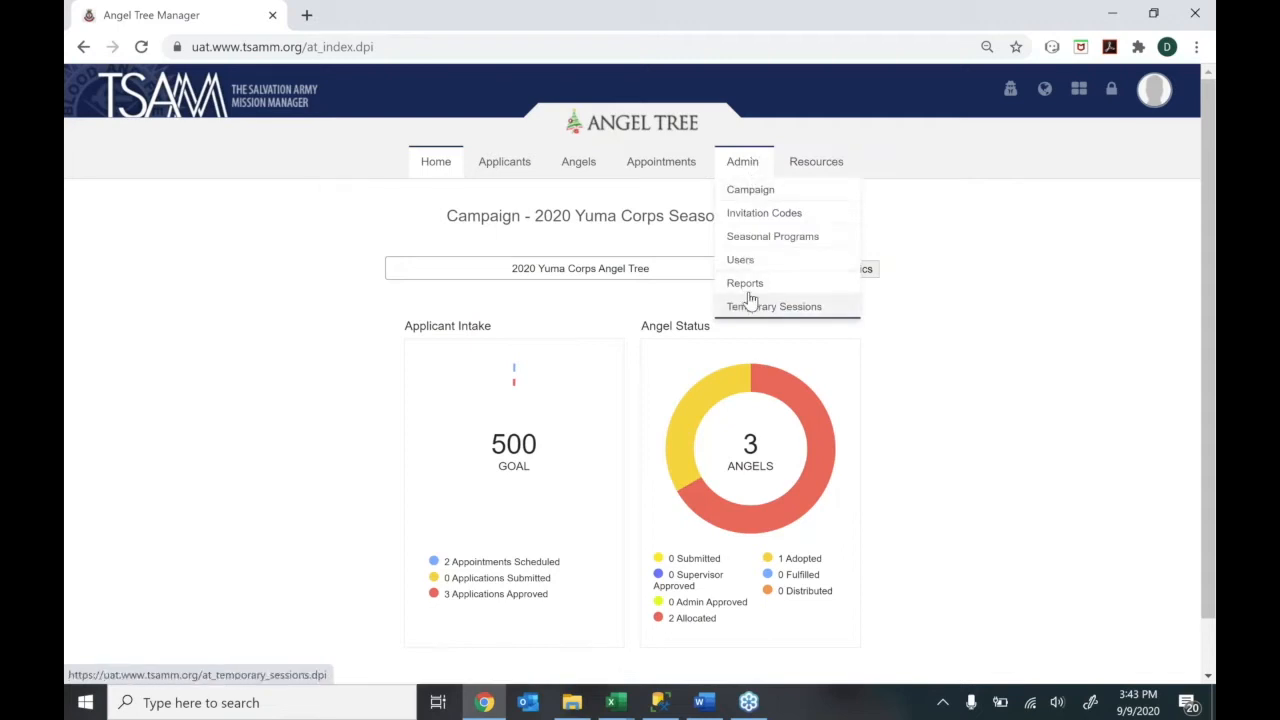
left_click(738, 191)
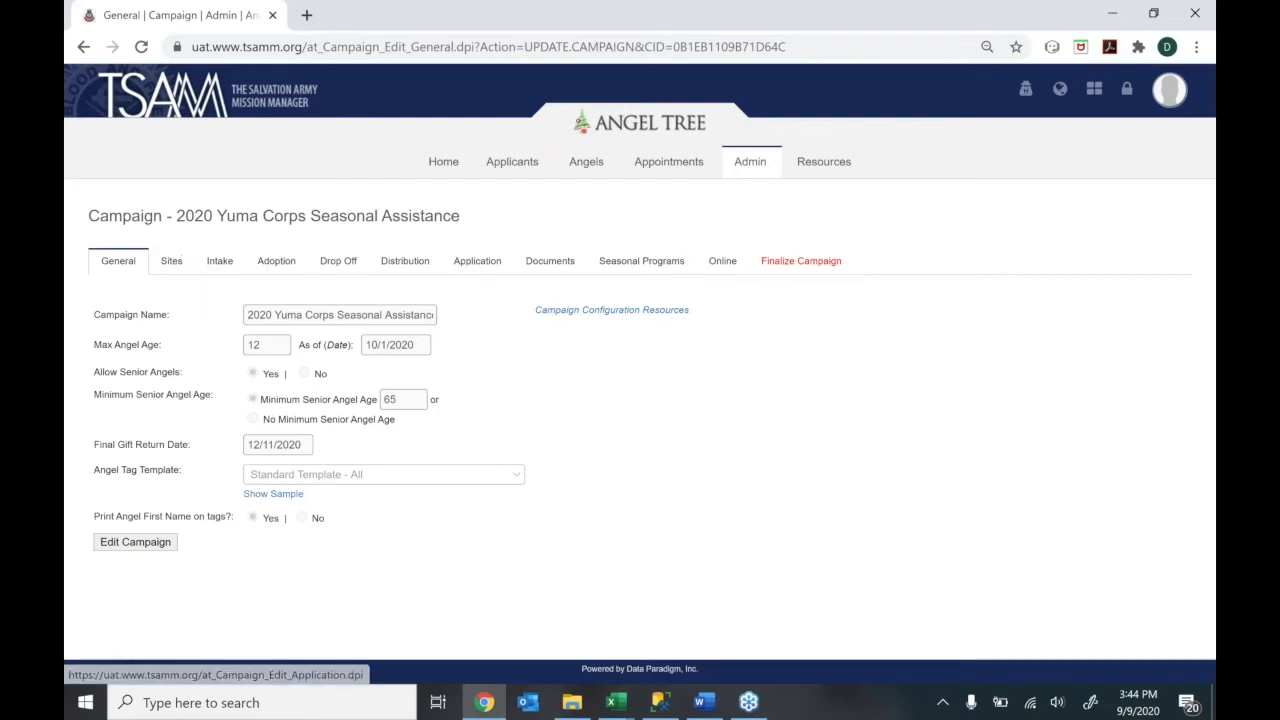
Show the Sites tab listing Christmas Warehouse, Yuma Corps and Yuma Shopping Mall
left_click(168, 263)
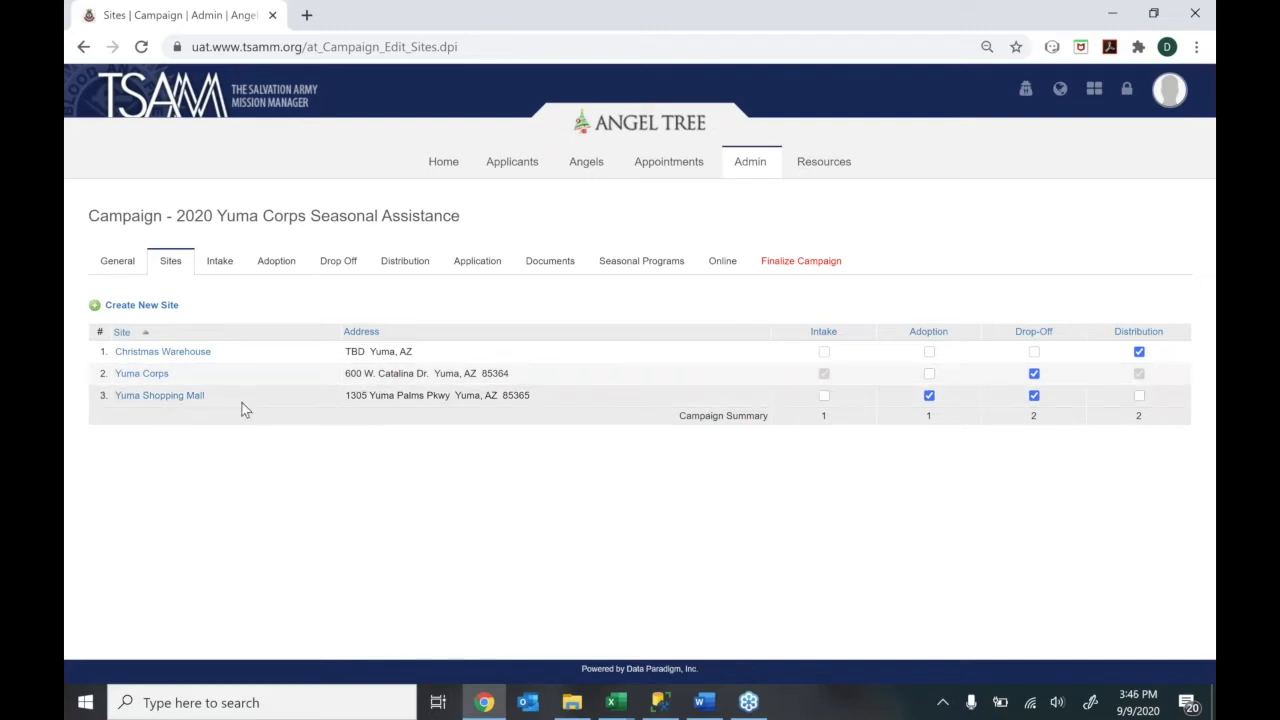
left_click(929, 396)
left_click(929, 397)
left_click(1036, 398)
Open the Yuma Corps location, look up its address, and save a repositioned map pin
left_click(139, 308)
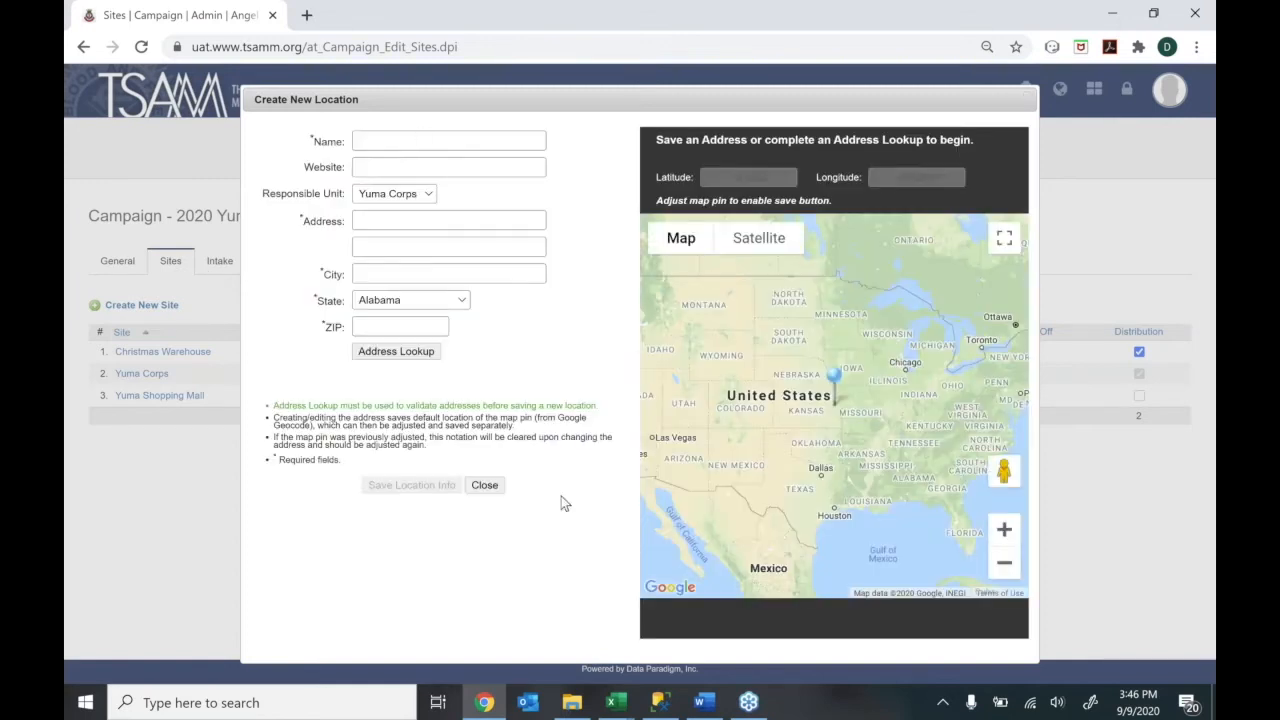
left_click(489, 489)
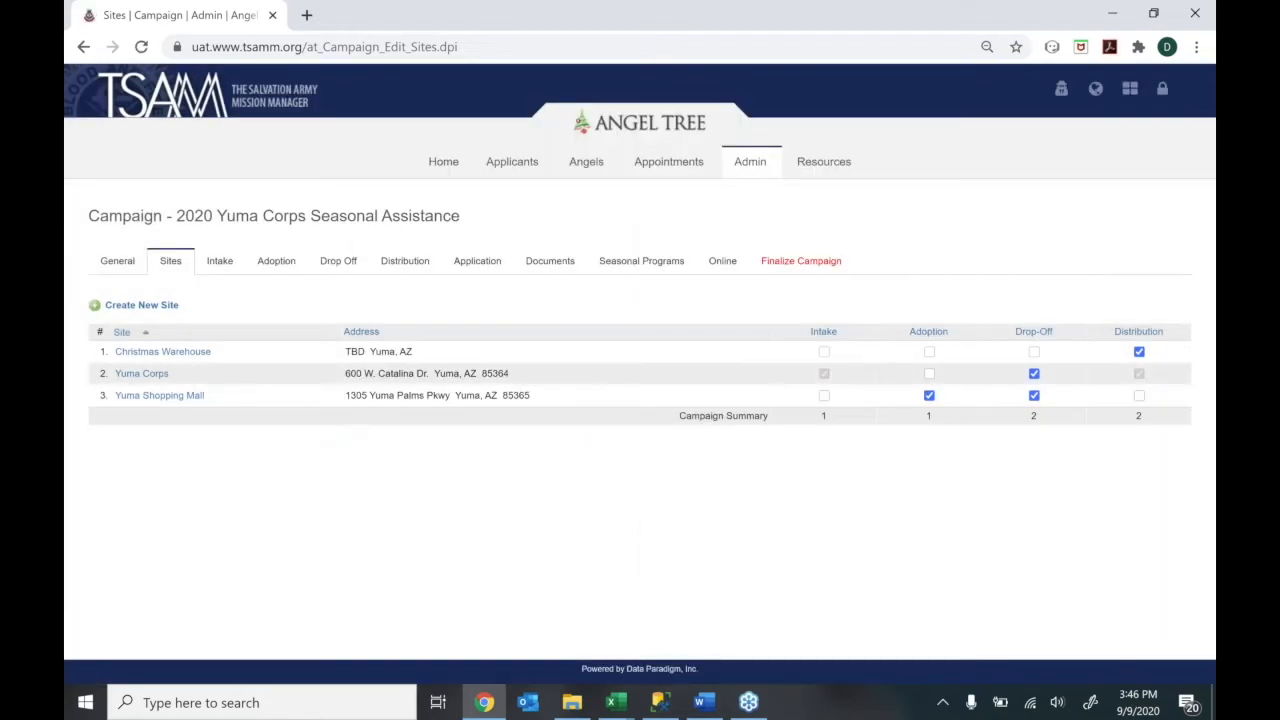
left_click(141, 374)
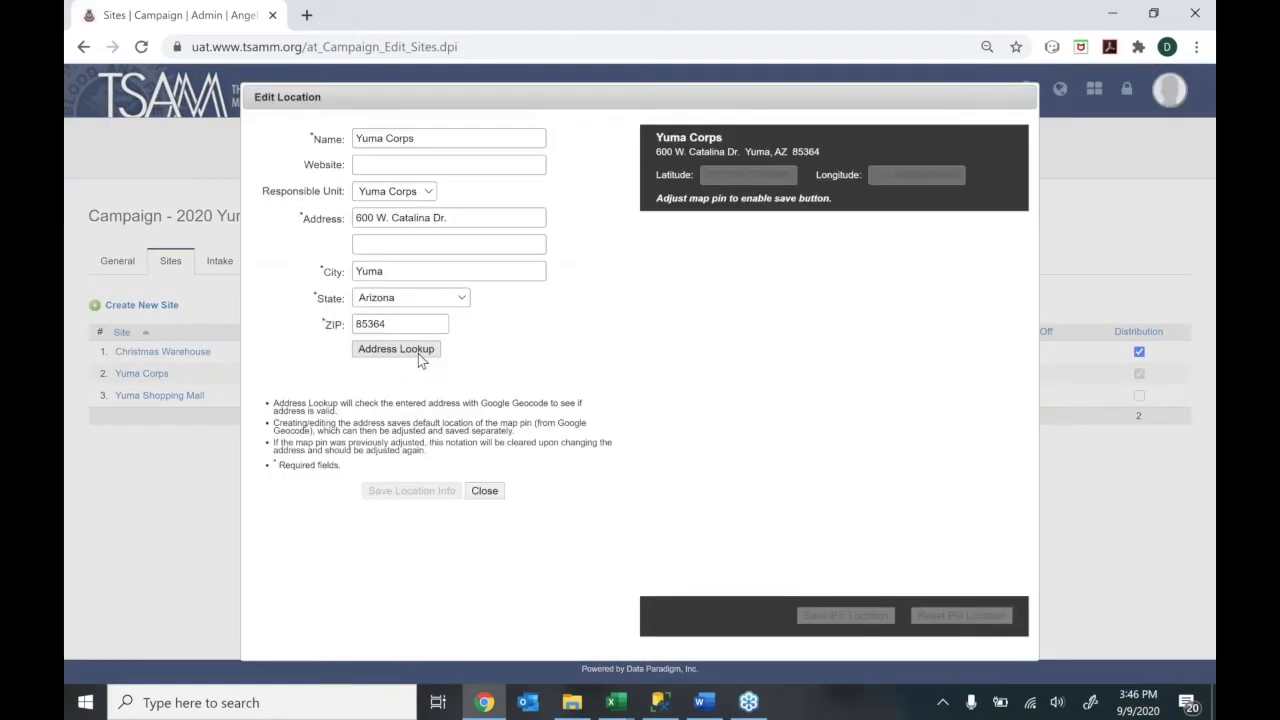
left_click(418, 353)
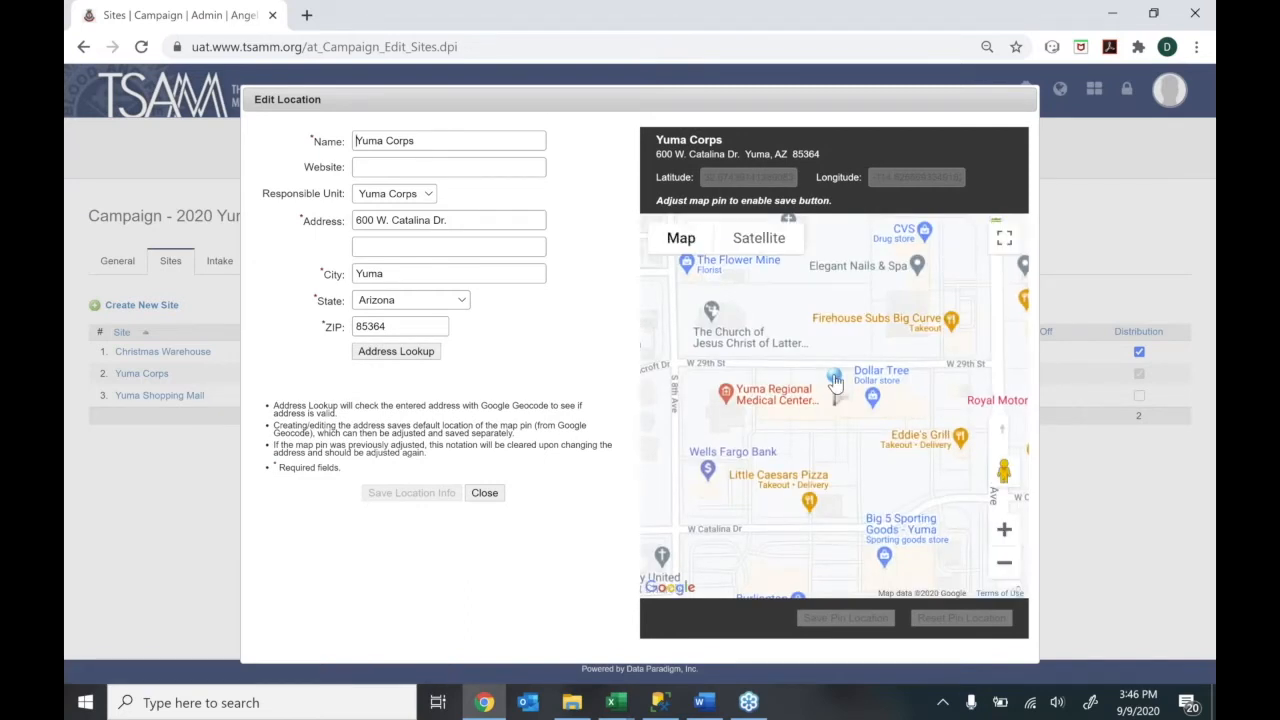
mouse_move(835, 383)
left_mouse_down()
mouse_move(935, 386)
mouse_move(921, 386)
left_mouse_up()
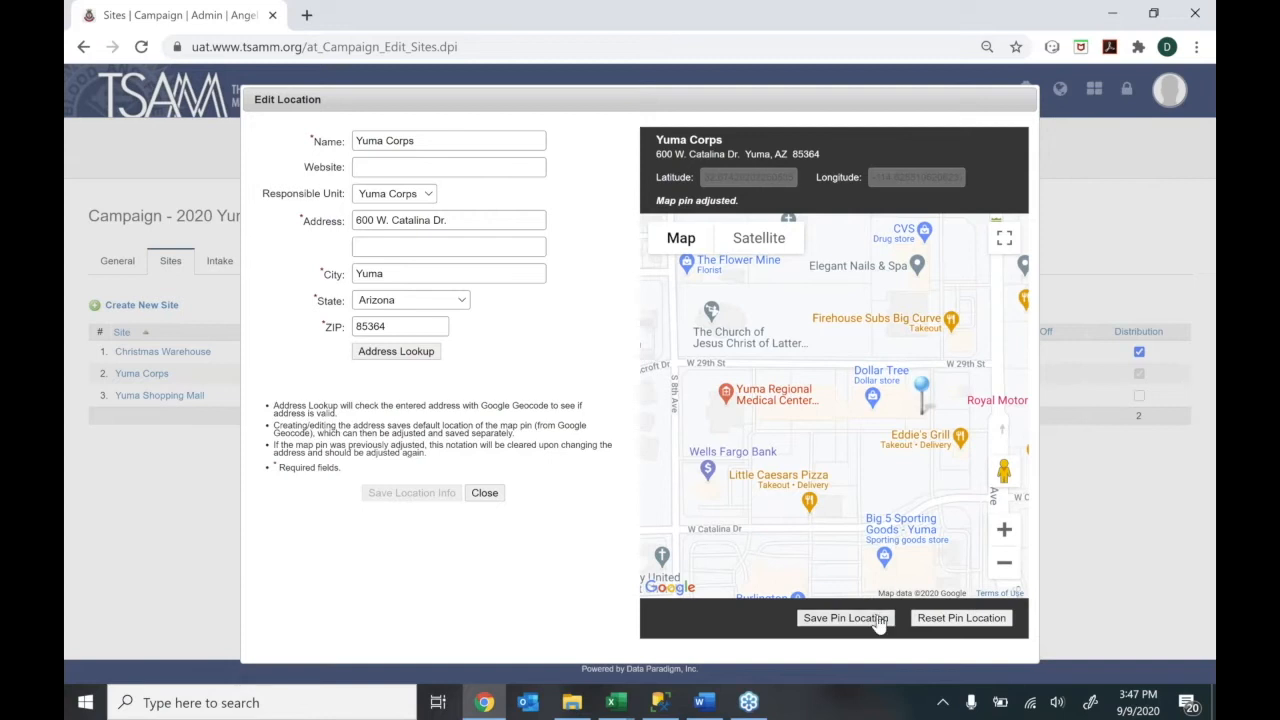
left_click(846, 617)
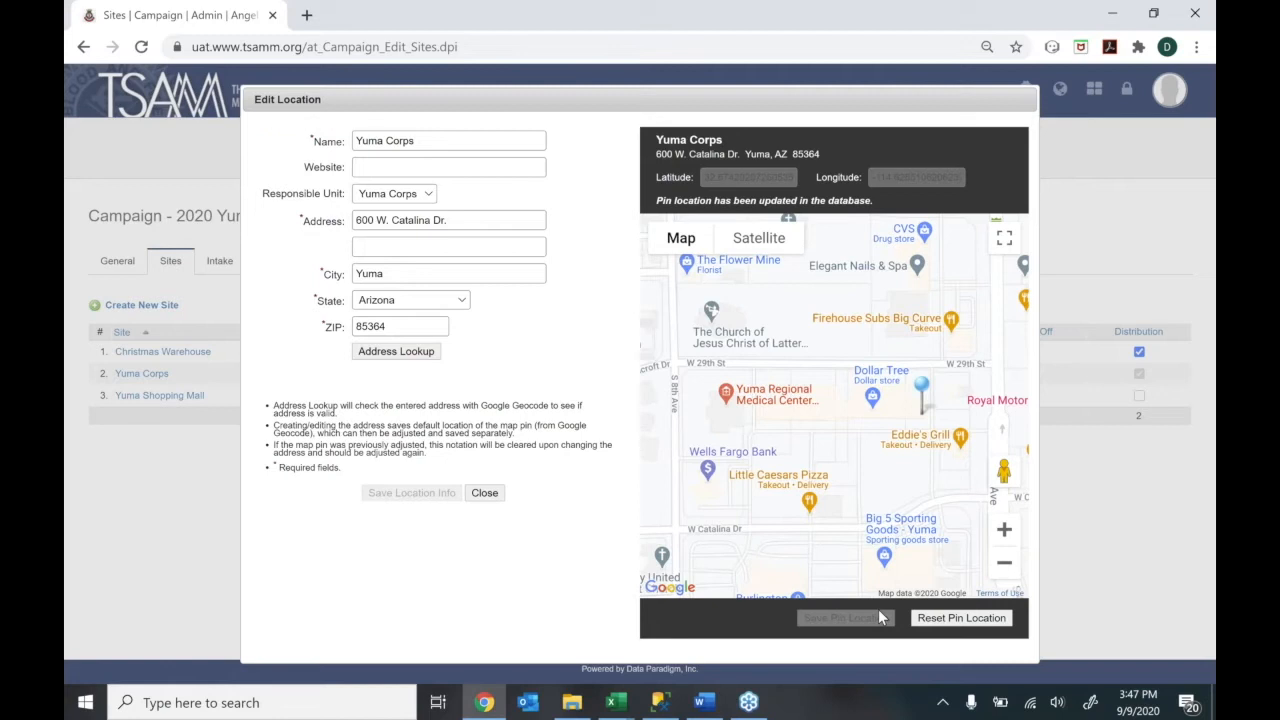
left_click(490, 493)
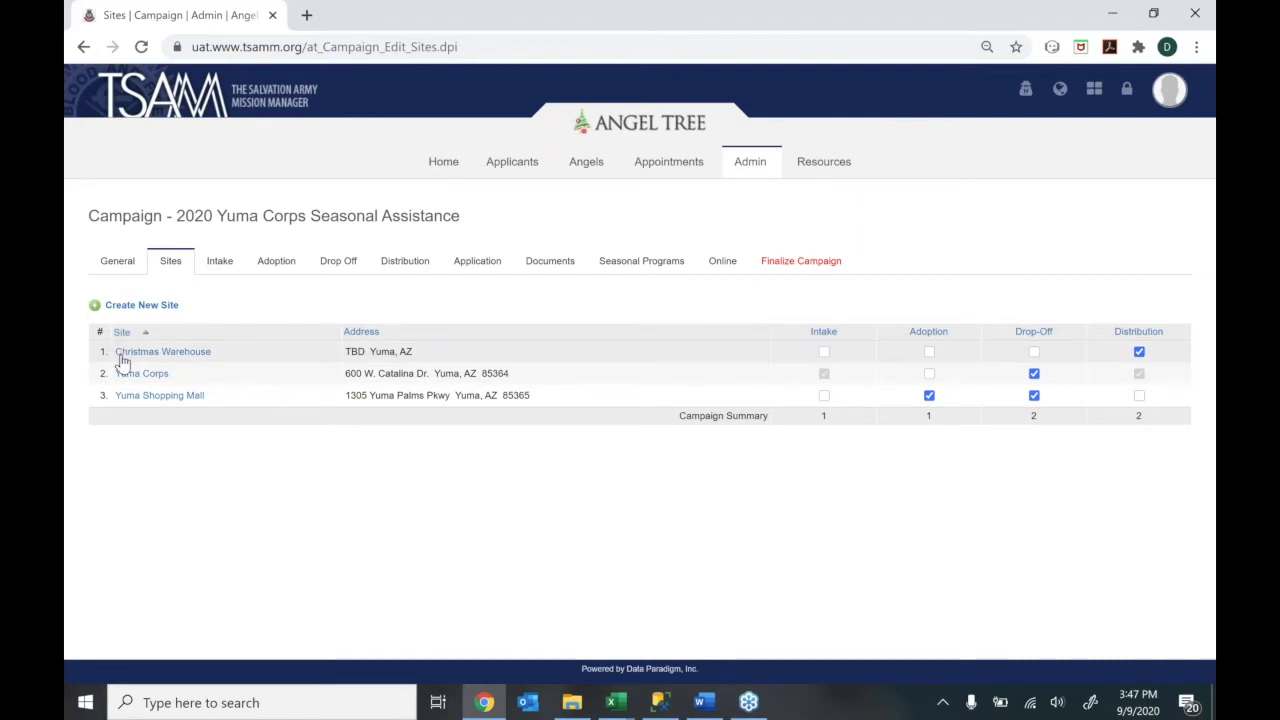
Review Christmas Warehouse's TBD address in the Sites table, then move to the Intake sites settings
left_click_drag(346, 353, 365, 353)
left_click(407, 351)
double_click(351, 351)
left_click(355, 351)
double_click(355, 351)
left_click(369, 351)
double_click(347, 352)
left_click(225, 298)
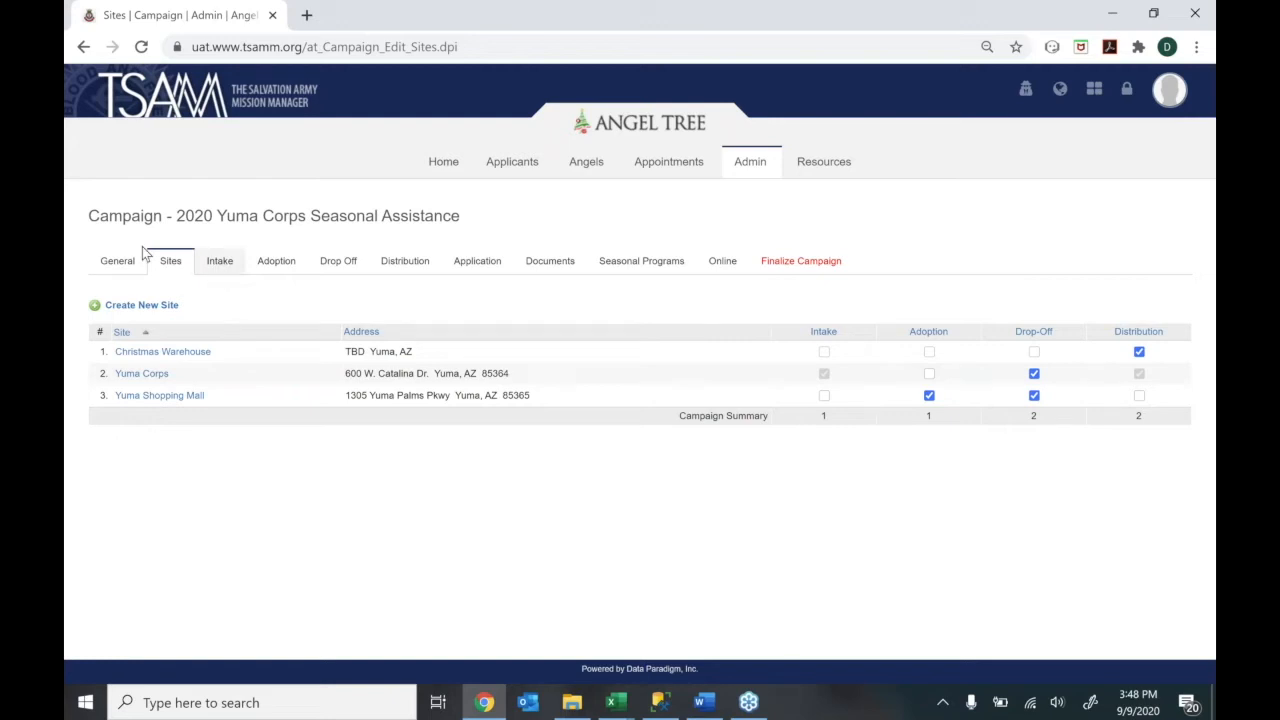
left_click(210, 262)
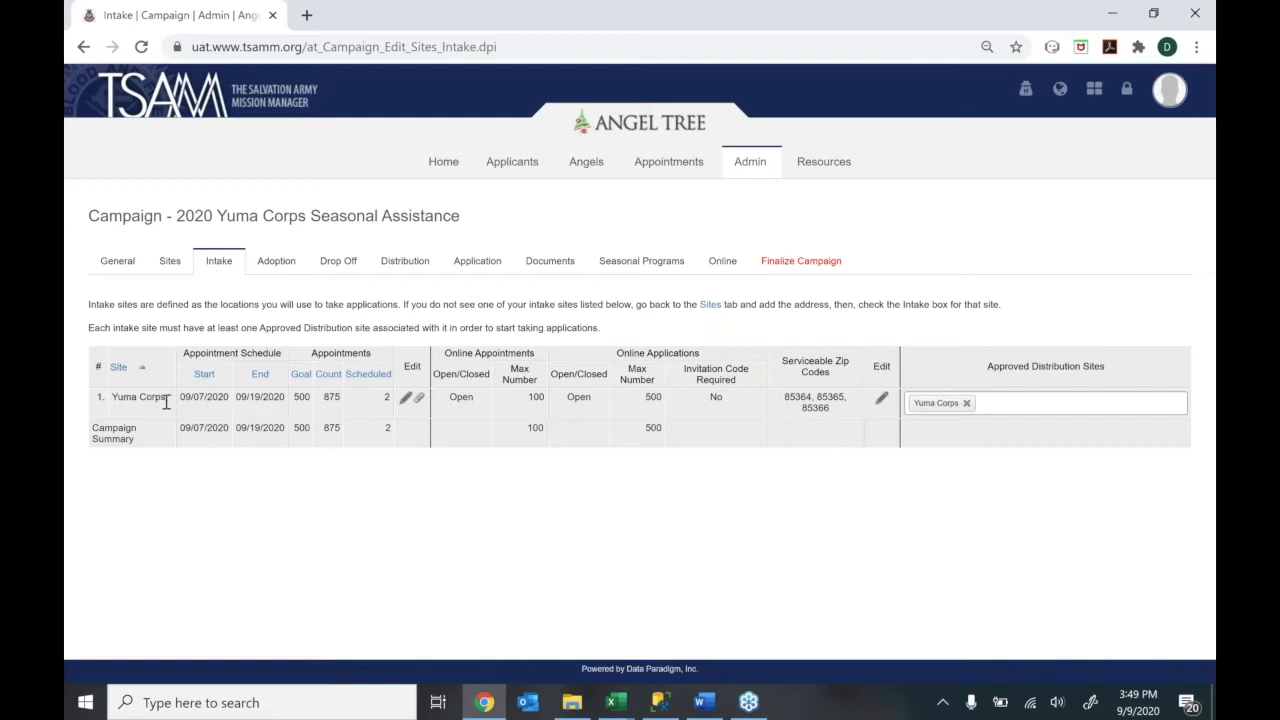
Open the Yuma Corps applicant intake schedule editor from its row on the Intake tab
left_click_drag(167, 398, 117, 406)
left_click(147, 457)
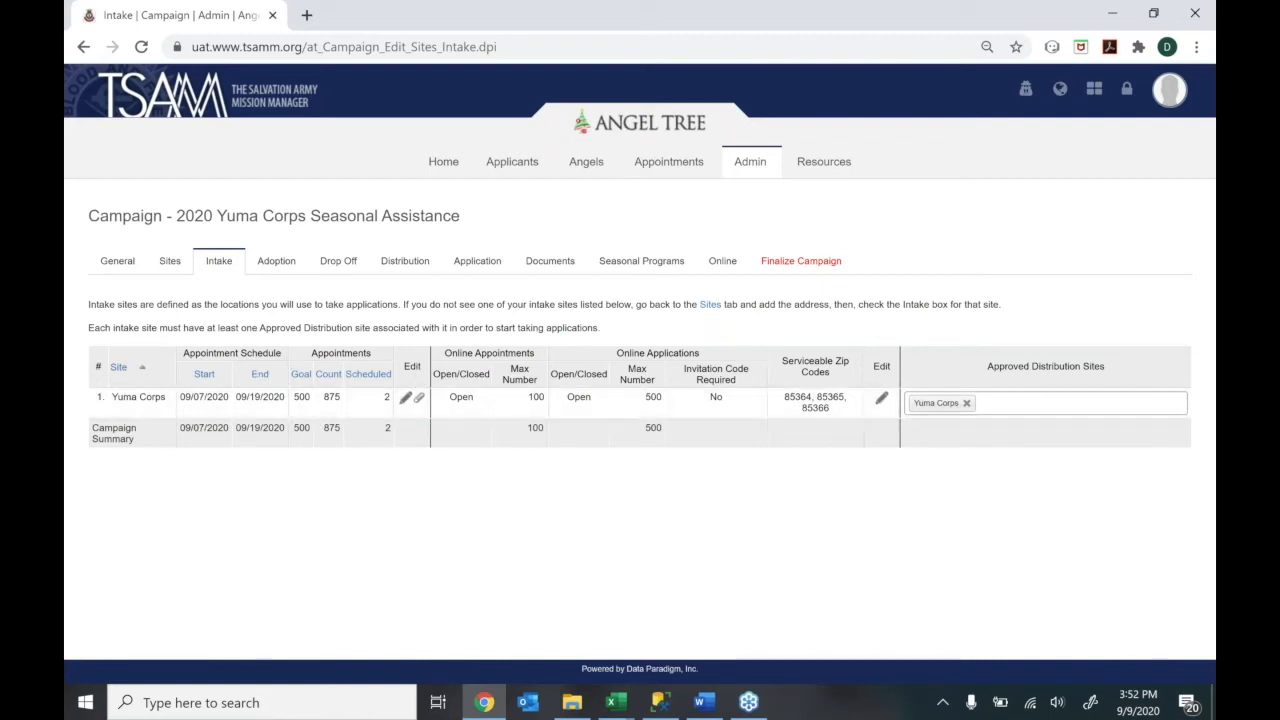
left_click(405, 399)
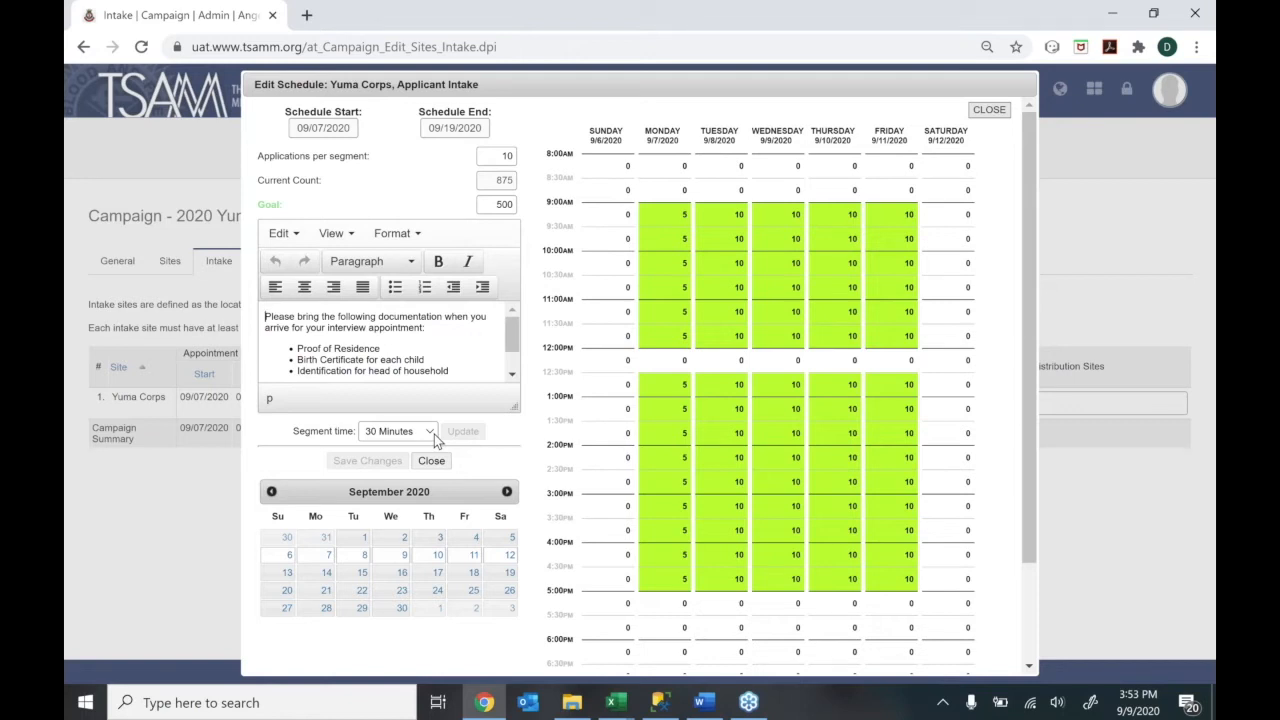
Keep the Goal at 500 and show the list of Segment time durations
double_click(497, 204)
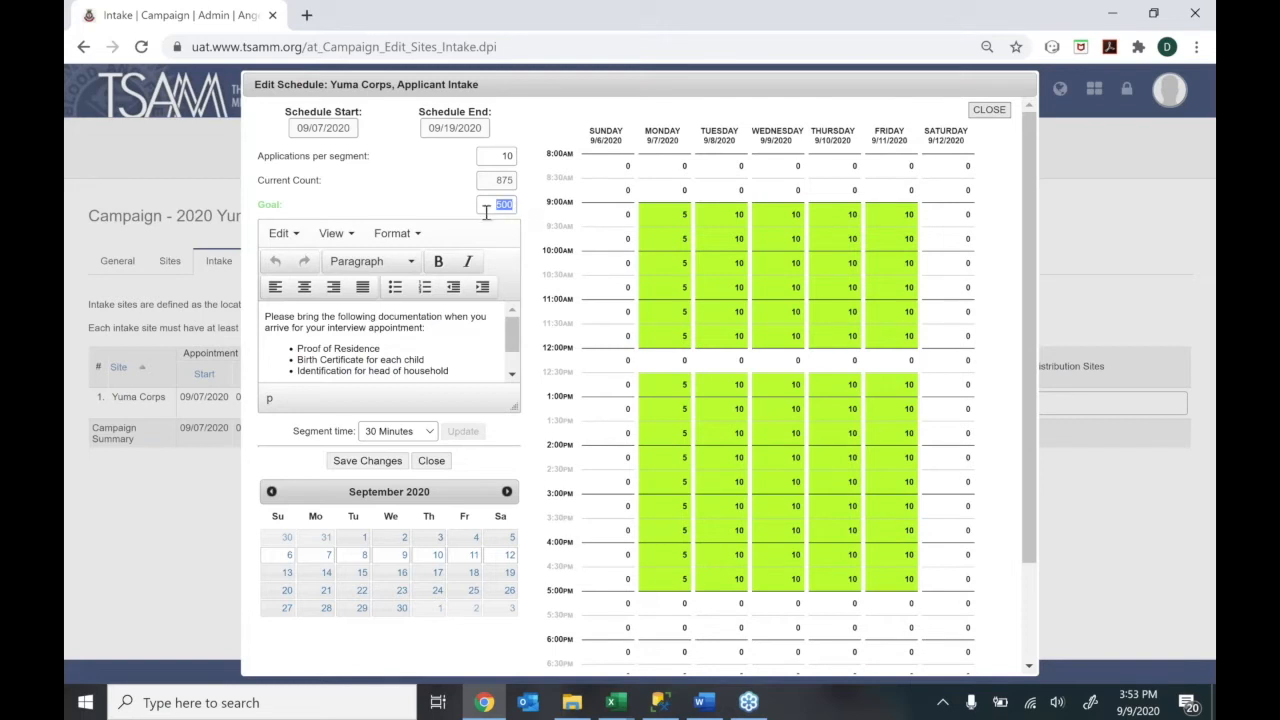
left_click(493, 205)
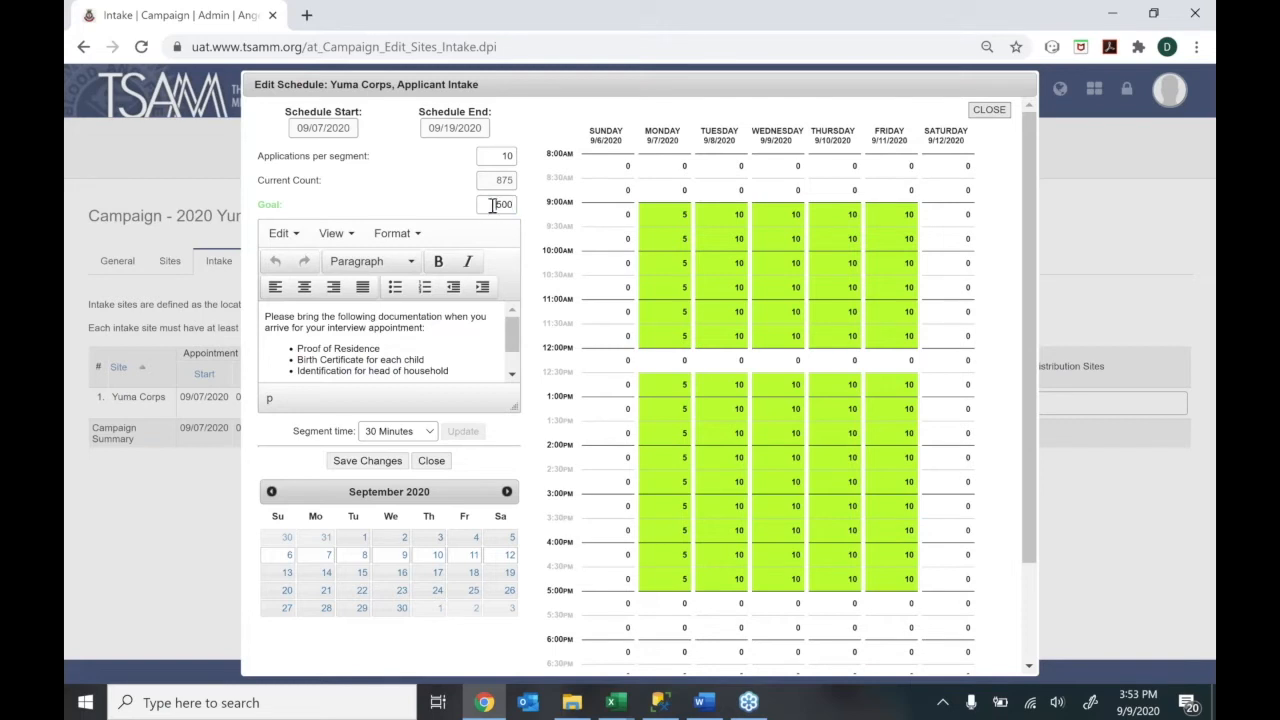
left_click(503, 205)
left_click(431, 434)
left_click(431, 434)
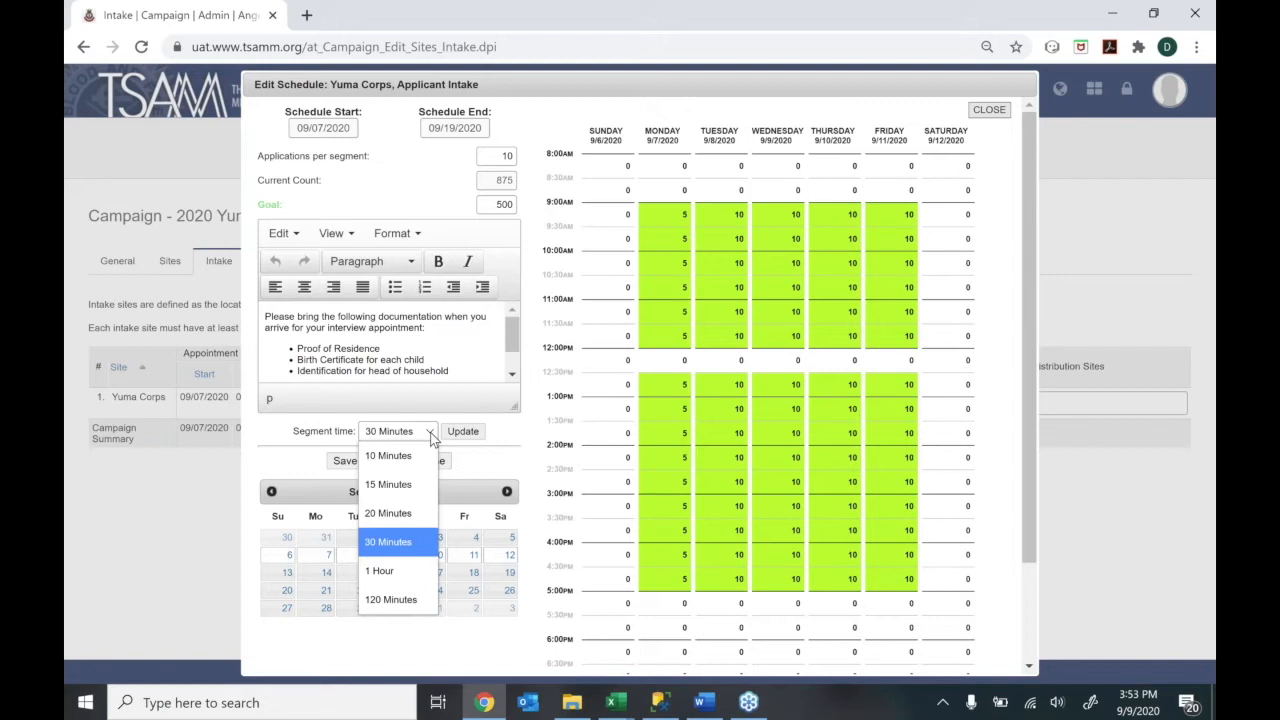
Switch the segment time to 20 Minutes and confirm rebuilding the schedule blocks
left_click(406, 514)
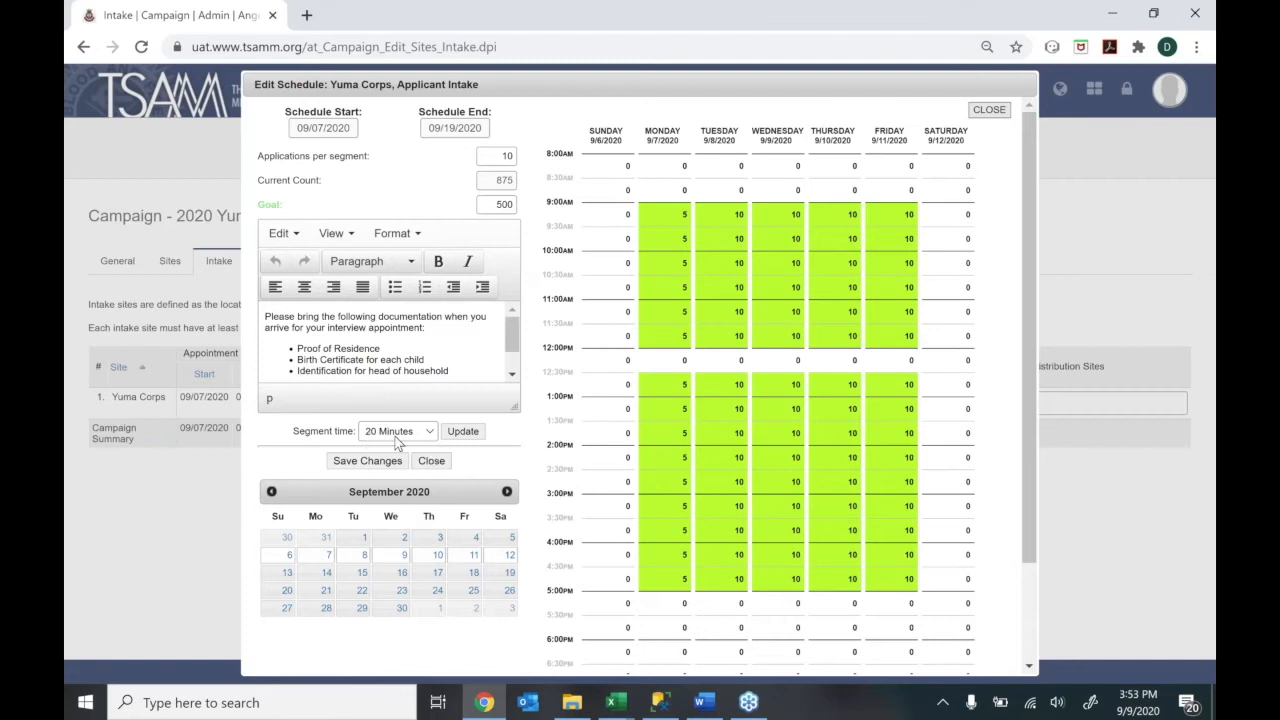
left_click(467, 437)
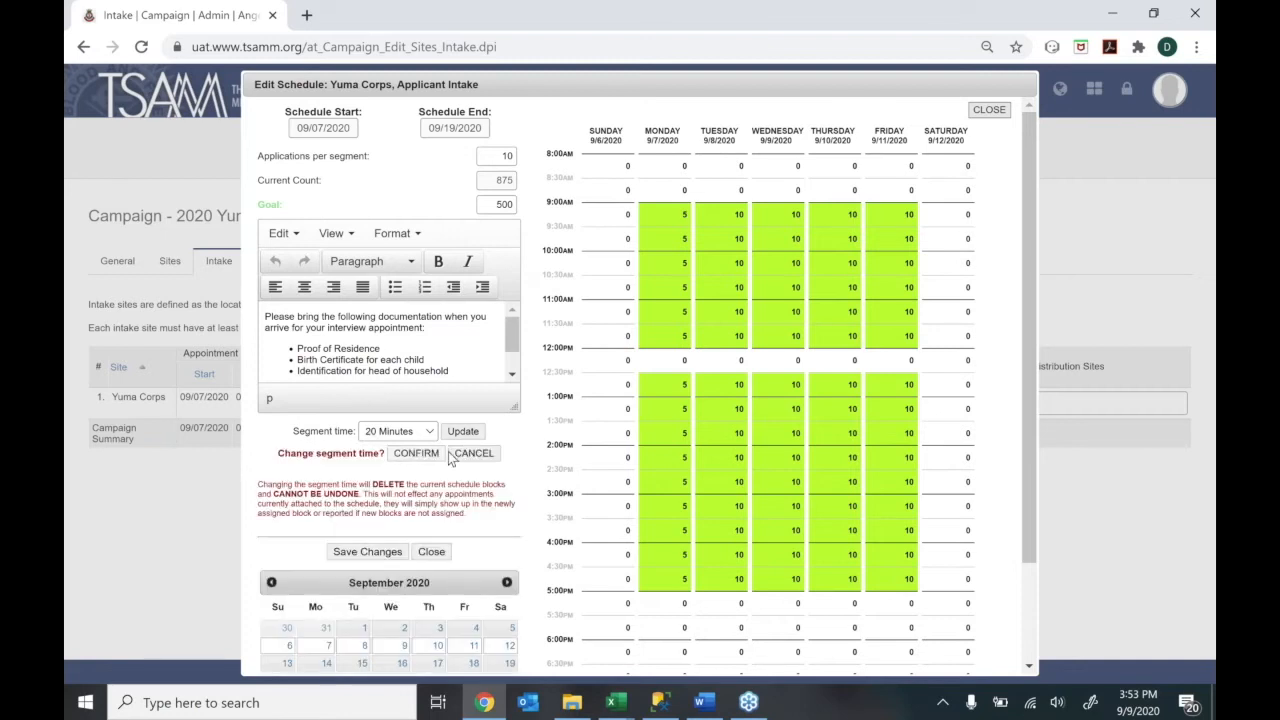
left_click(432, 453)
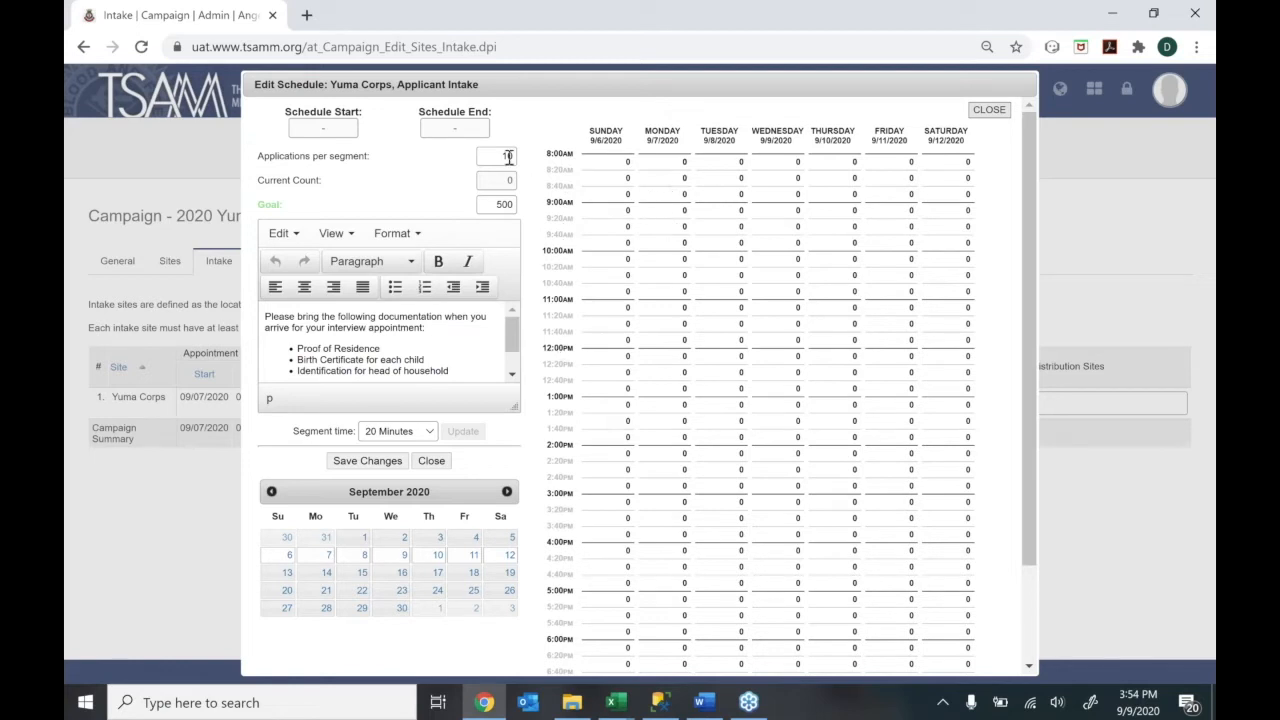
Set 2 applications per segment and fill Monday's slots from 9:00 to 12:40
left_click_drag(498, 157, 524, 160)
type("2")
left_click(662, 197)
left_click(652, 214)
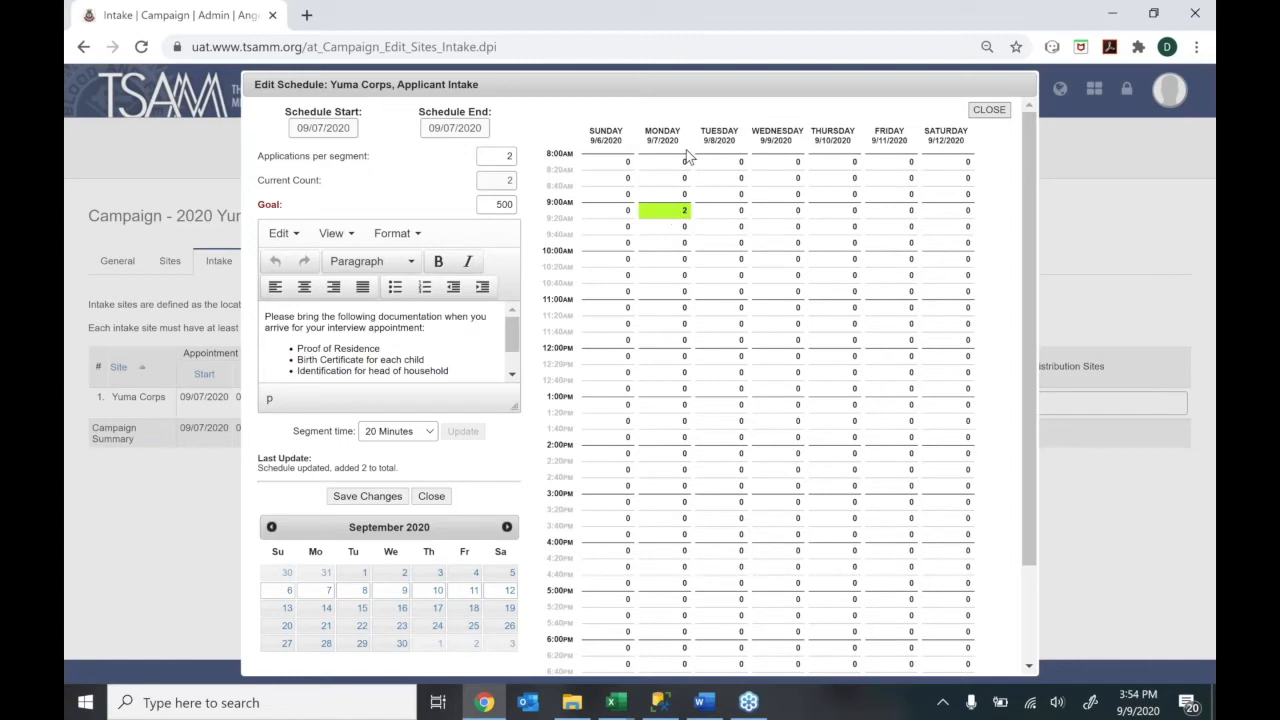
left_click(659, 229)
left_click_drag(659, 229, 666, 588)
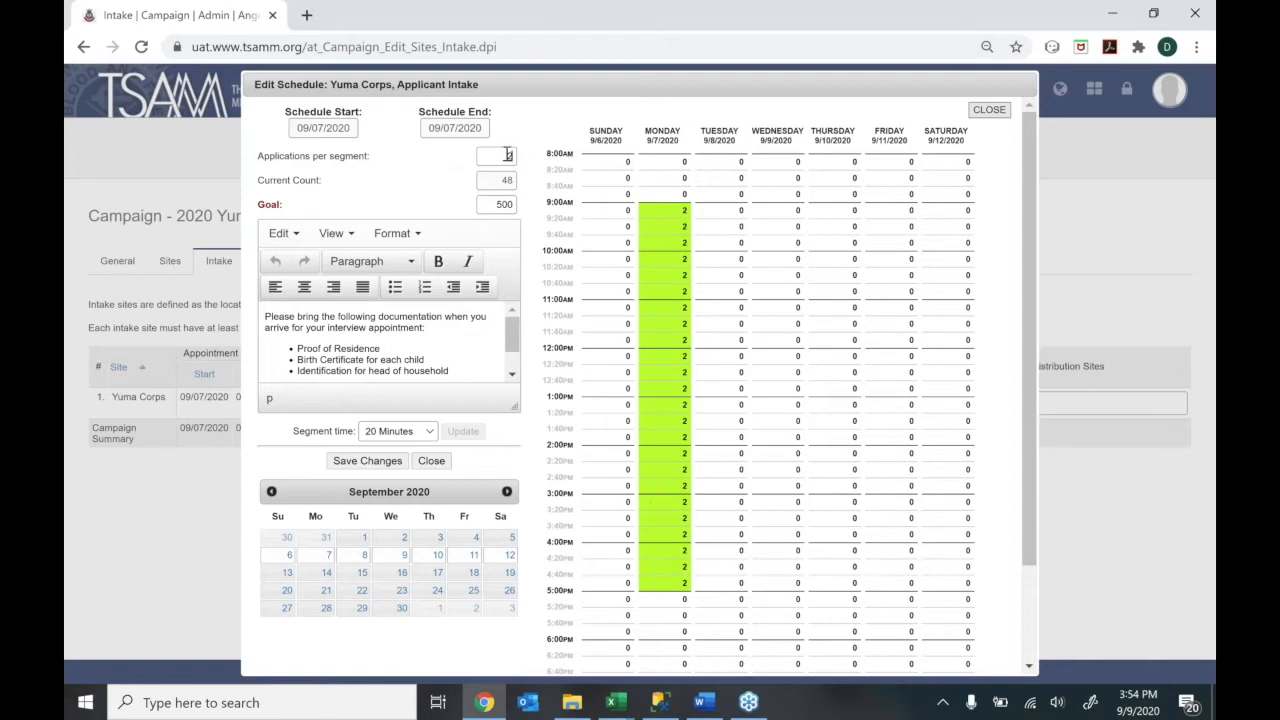
Zero out Monday's 12:00, 12:20 and 12:40 slots to create a lunch break
left_click_drag(507, 155, 517, 157)
type("0")
left_click(650, 357)
left_click(650, 372)
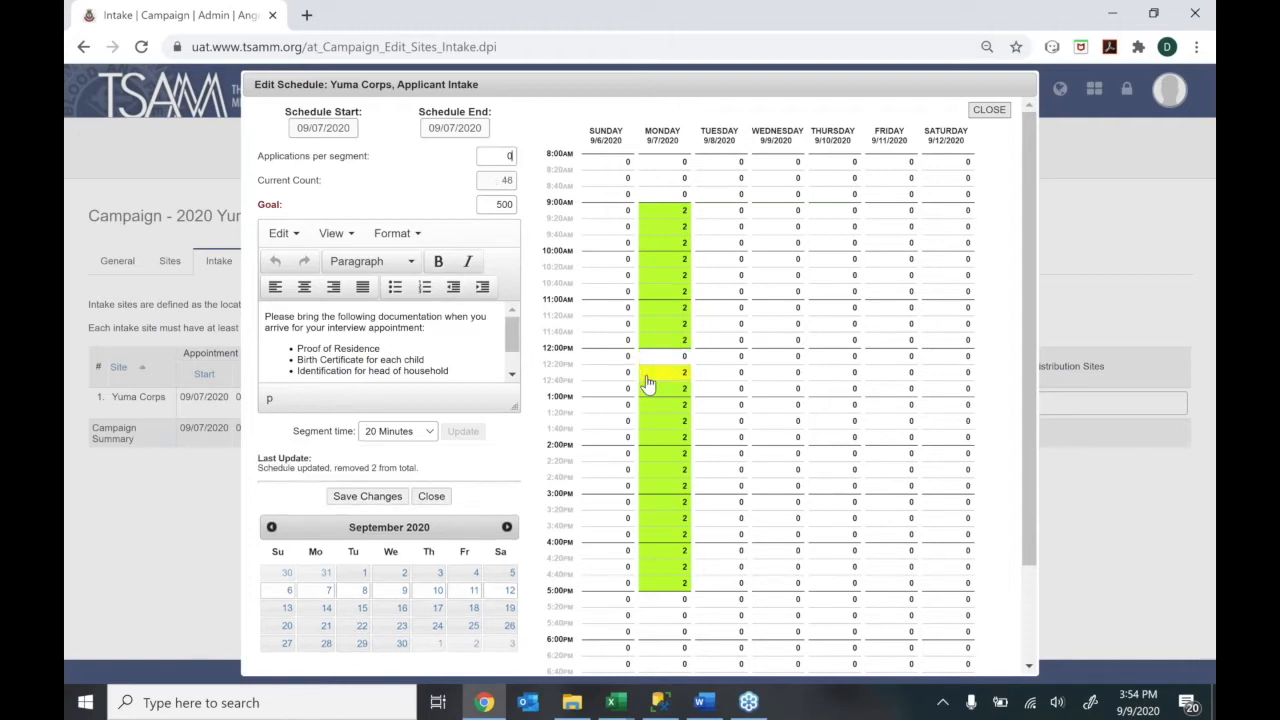
left_click(648, 392)
double_click(510, 155)
With 4 applications per segment, fill Tuesday–Friday morning and afternoon slots plus Saturday 8:00 AM–5:40 PM
type("4")
left_click_drag(707, 213, 705, 348)
left_click_drag(706, 410, 706, 590)
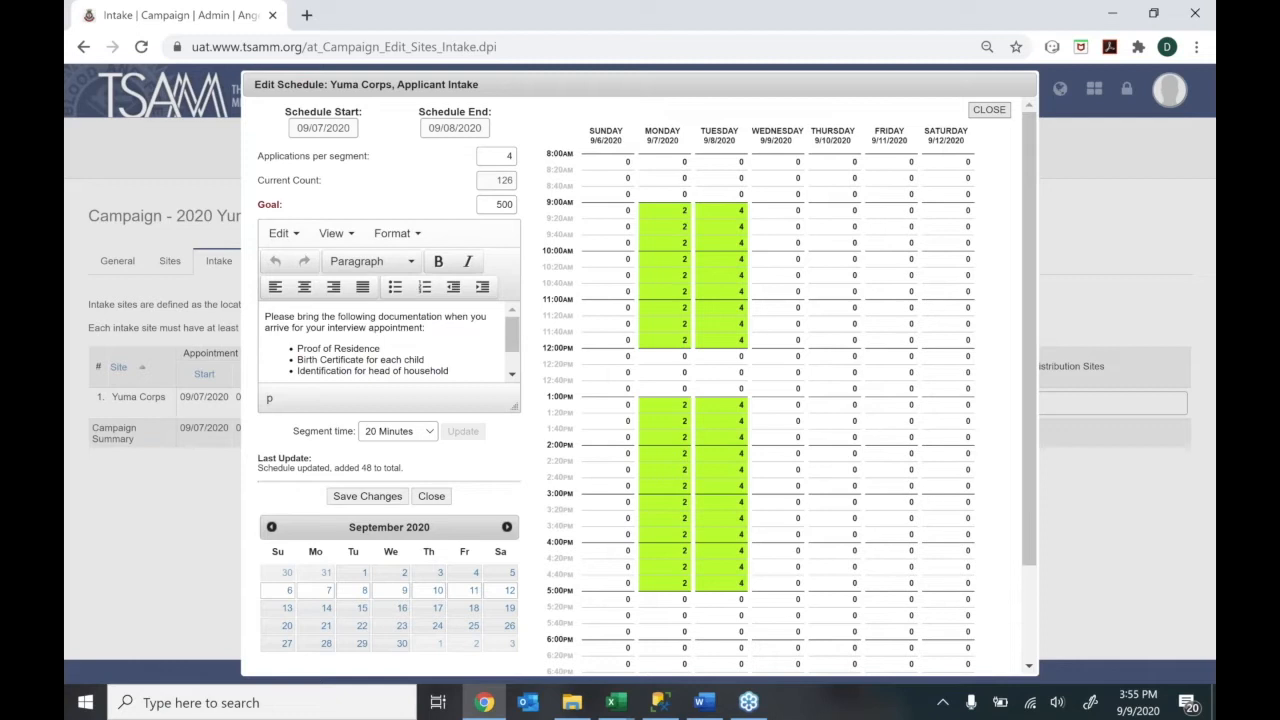
left_click_drag(757, 210, 771, 349)
left_click_drag(768, 404, 767, 597)
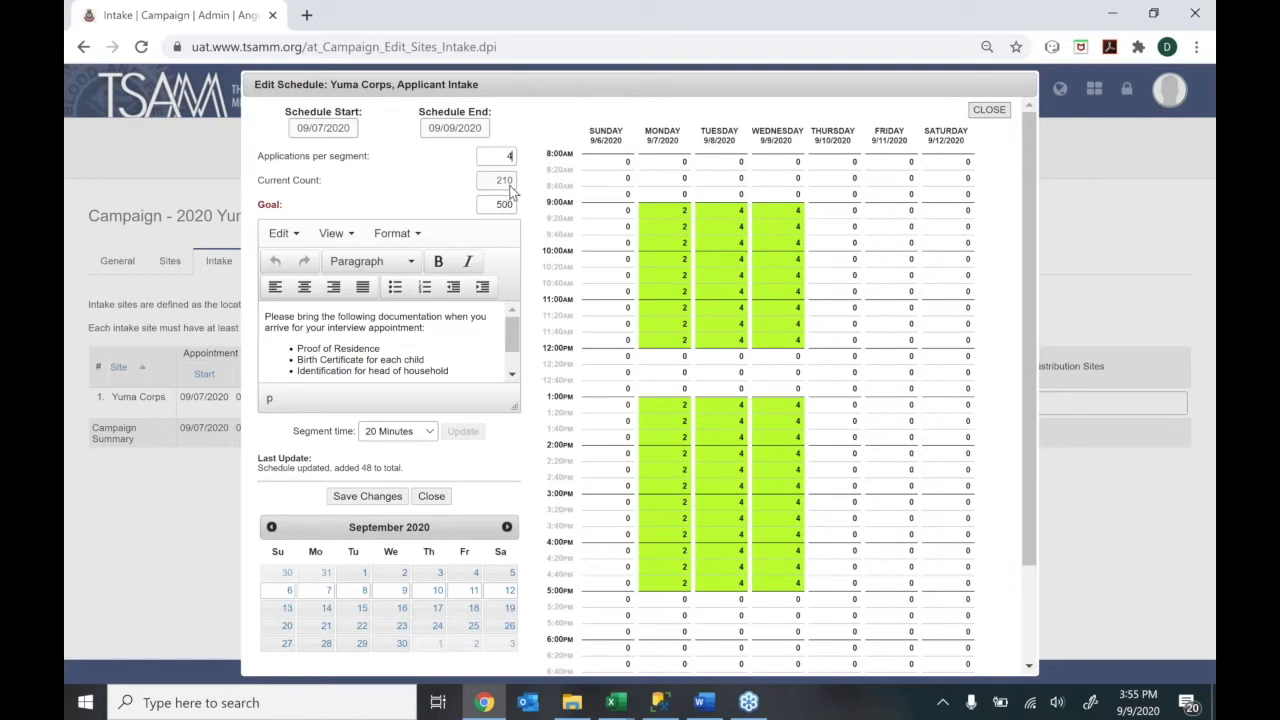
left_click_drag(837, 210, 823, 583)
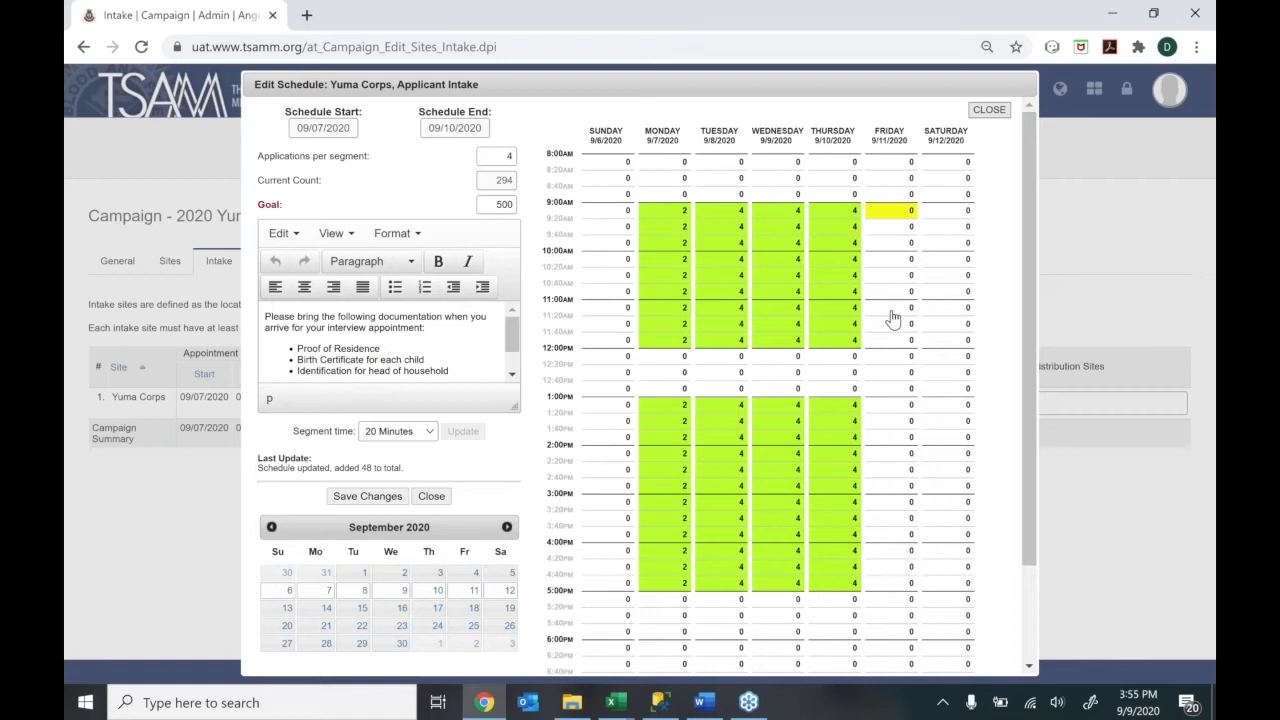
left_click_drag(893, 218, 889, 349)
left_click_drag(883, 409, 875, 590)
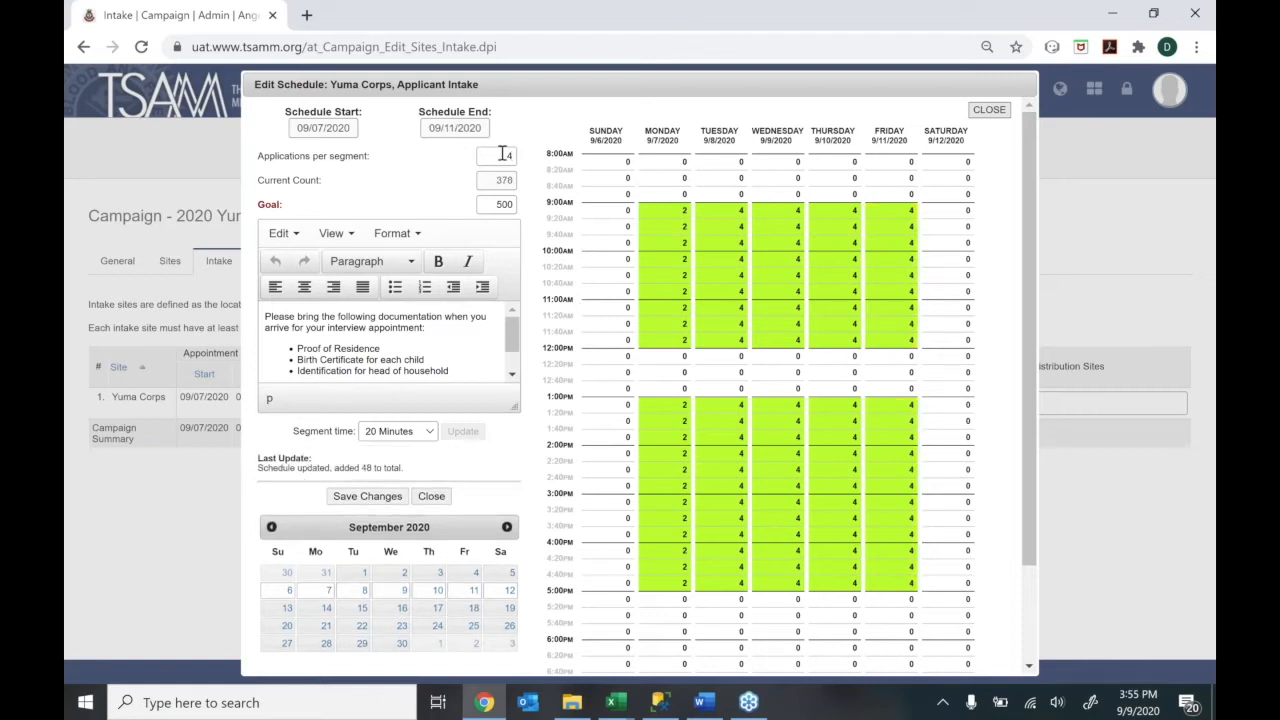
left_click_drag(948, 161, 955, 637)
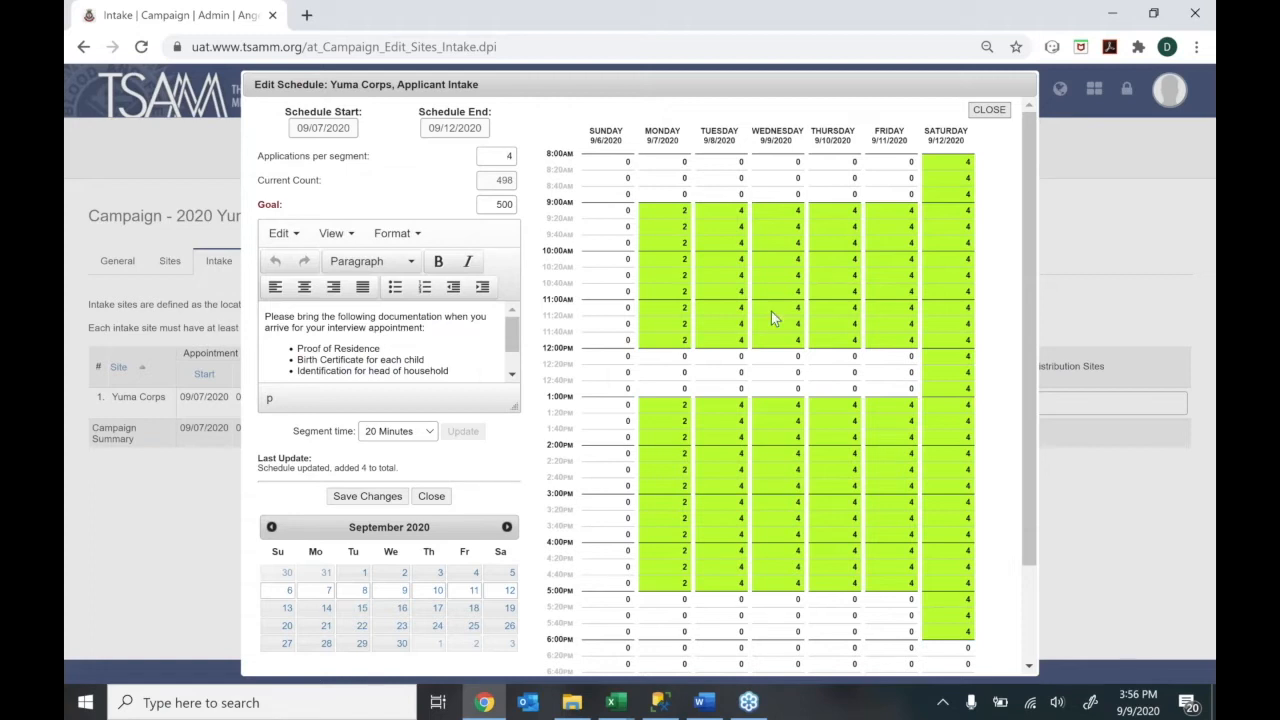
Scroll through the applicant instructions to review the parking note
left_click(515, 345)
mouse_move(514, 334)
left_mouse_down()
mouse_move(512, 363)
mouse_move(513, 317)
left_mouse_up()
mouse_move(518, 327)
left_mouse_down()
mouse_move(516, 366)
mouse_move(516, 328)
left_mouse_up()
left_click_drag(511, 335, 511, 362)
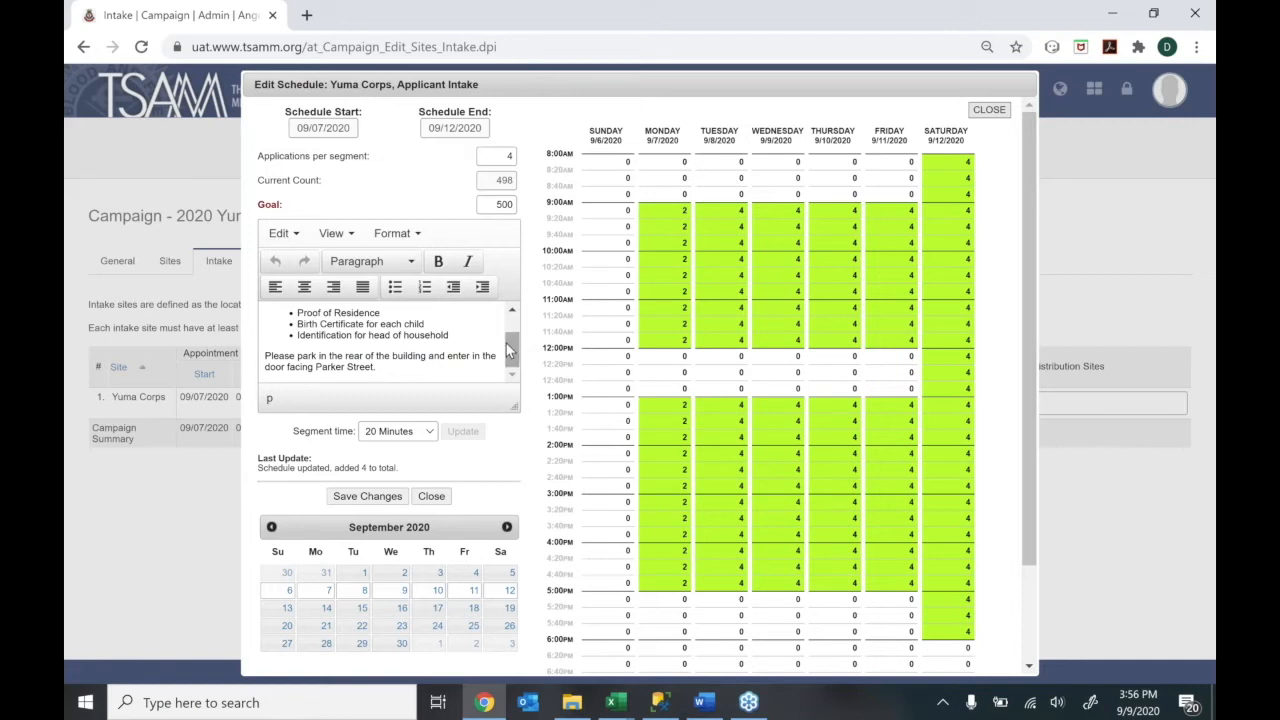
left_click_drag(506, 347, 508, 360)
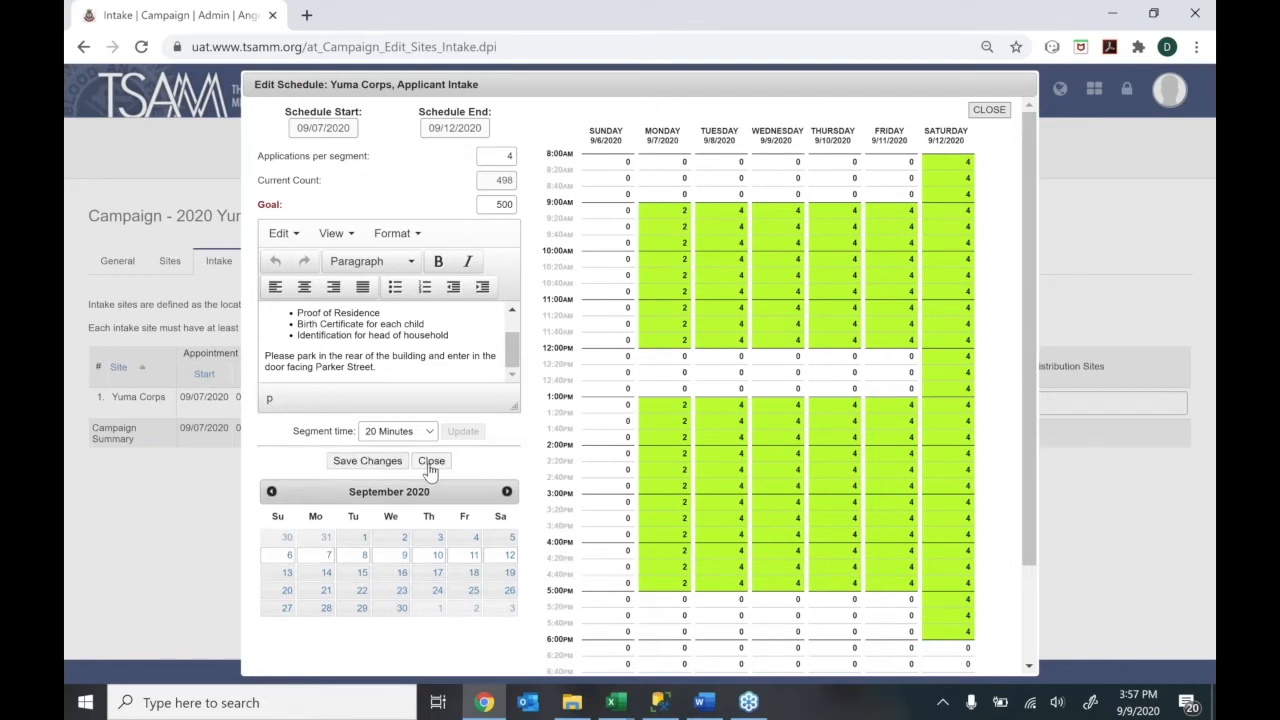
Close the schedule editor and open Document Upload for the Yuma Corps site
left_click(431, 464)
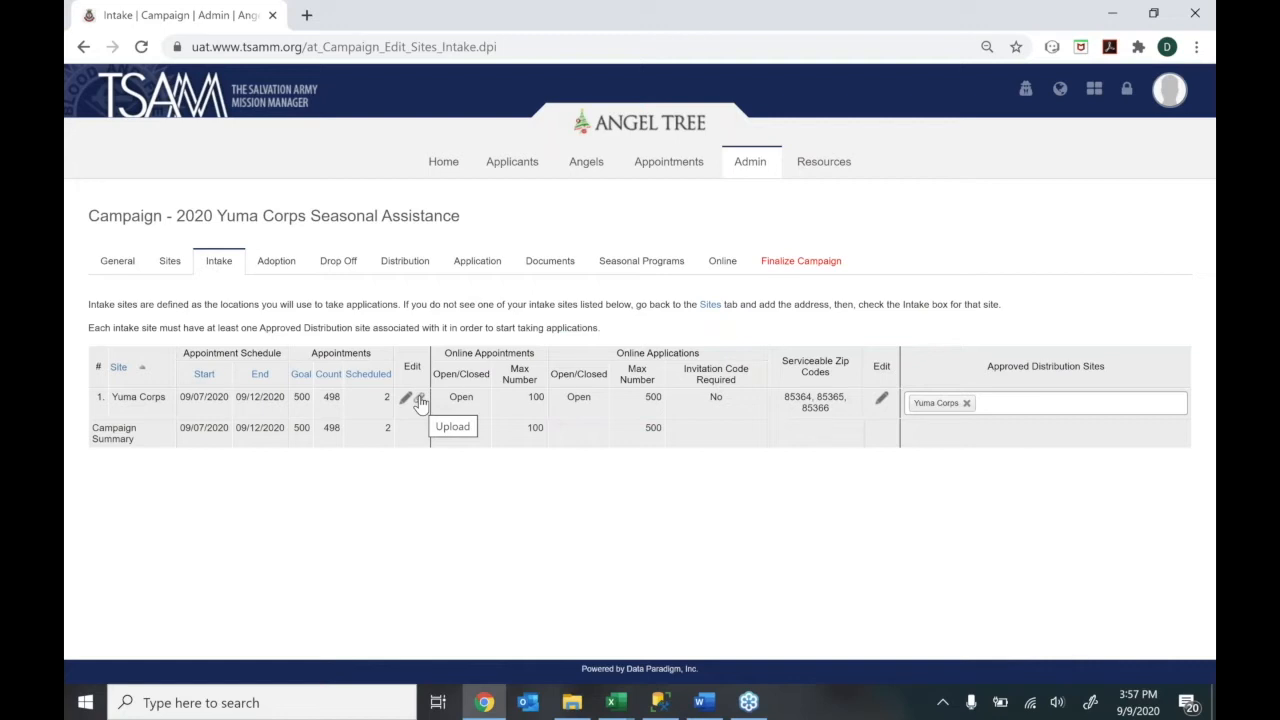
left_click(420, 401)
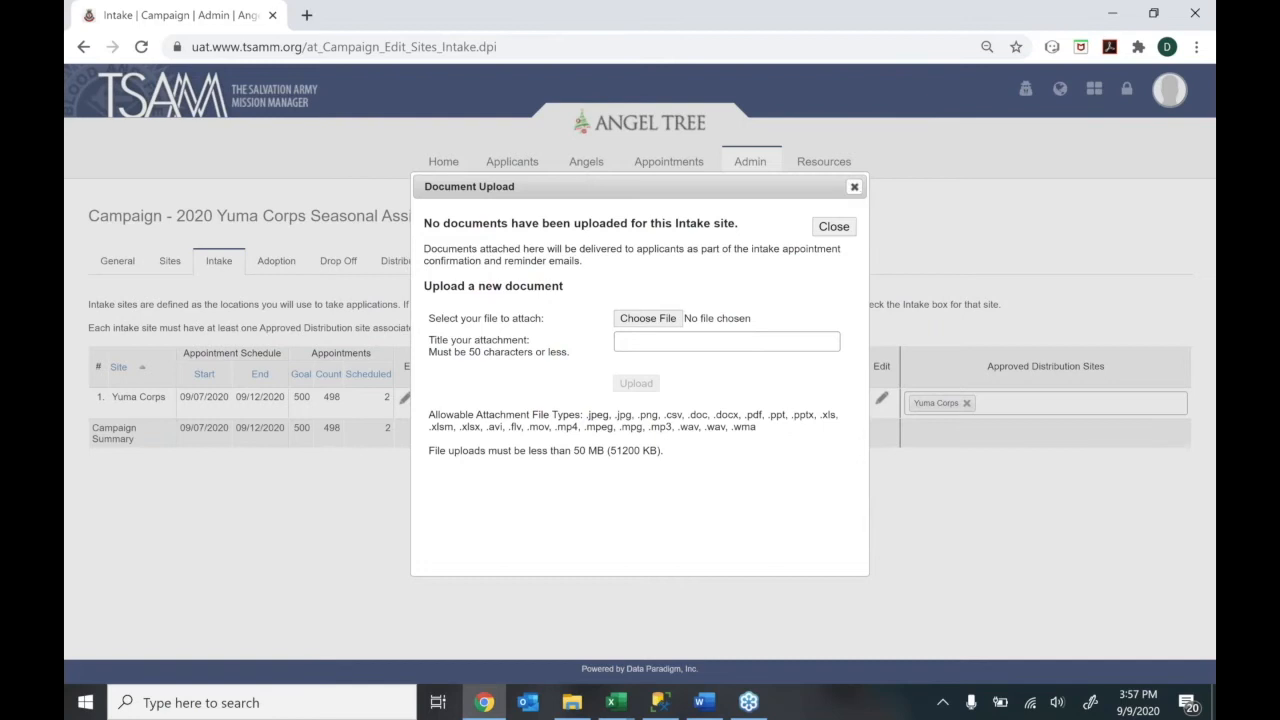
Dismiss Document Upload and open the Yuma Corps online appointment and application settings
left_click(855, 189)
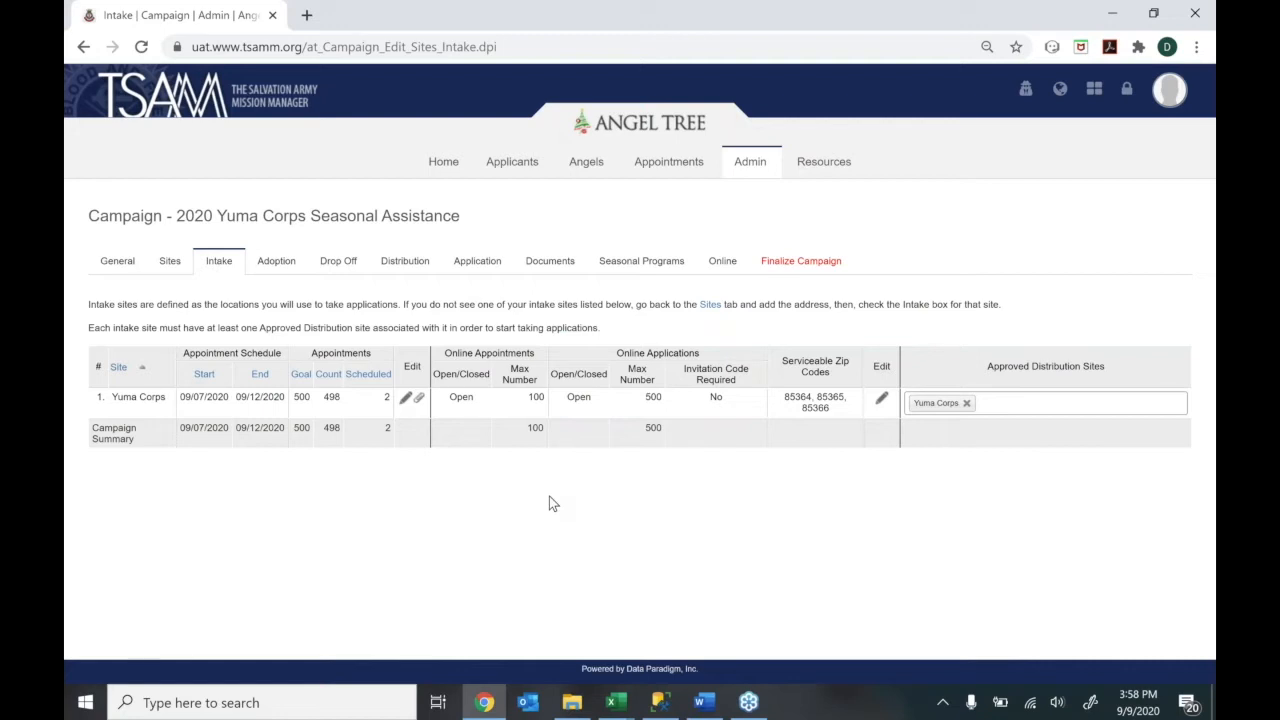
left_click(882, 400)
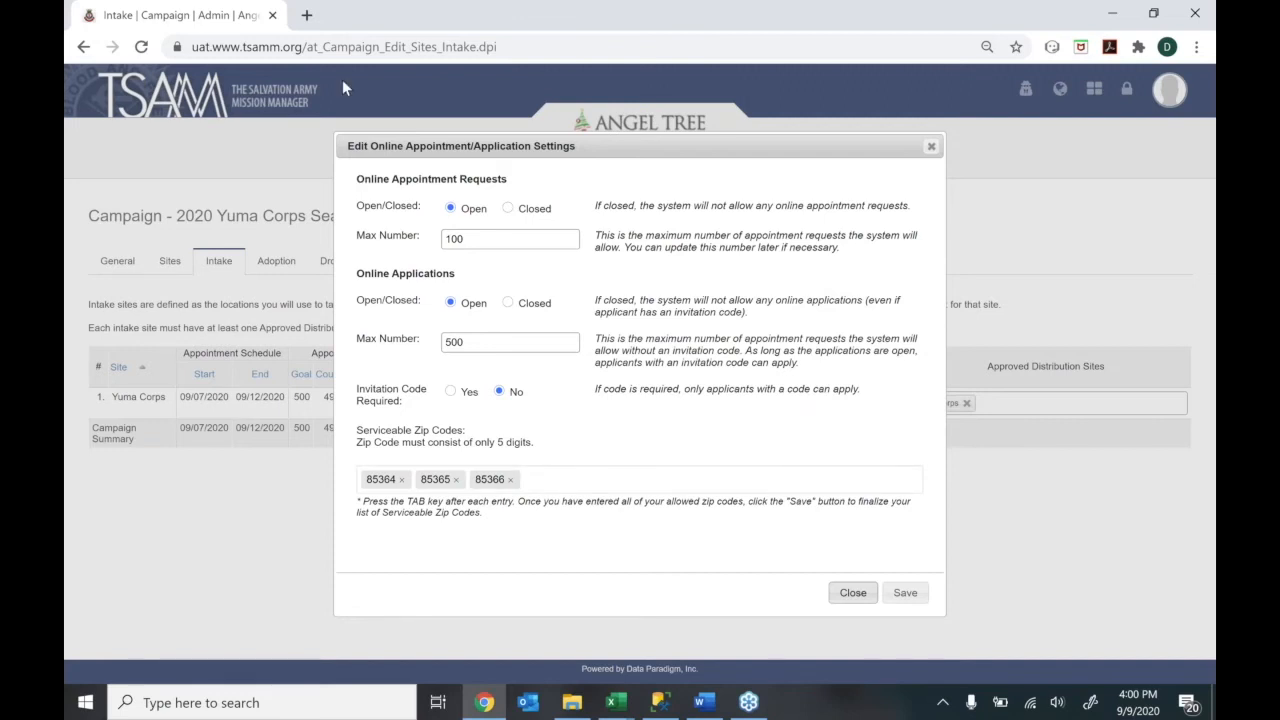
Review the 500 online-application maximum and leave invitation codes not required
left_click(452, 216)
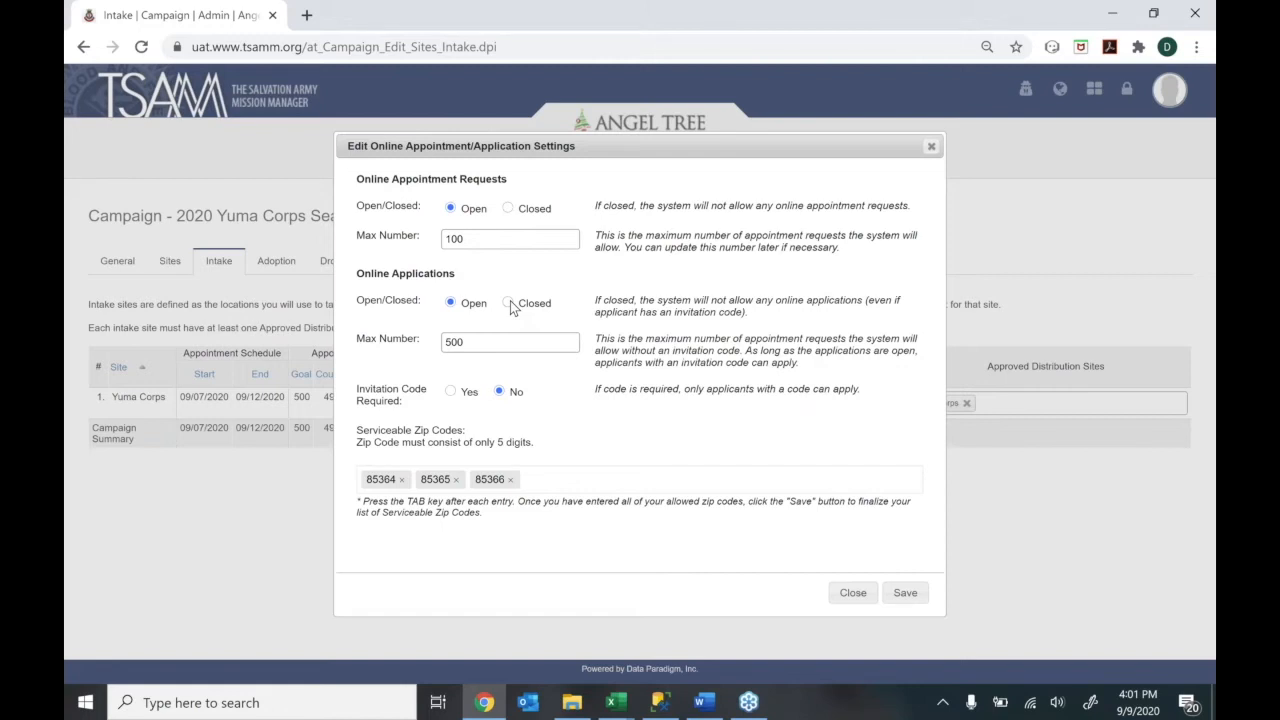
double_click(466, 341)
left_click(478, 344)
left_click(450, 393)
left_click(500, 392)
Add 85367 as a serviceable zip code and save the online application settings
key("BackSpace")
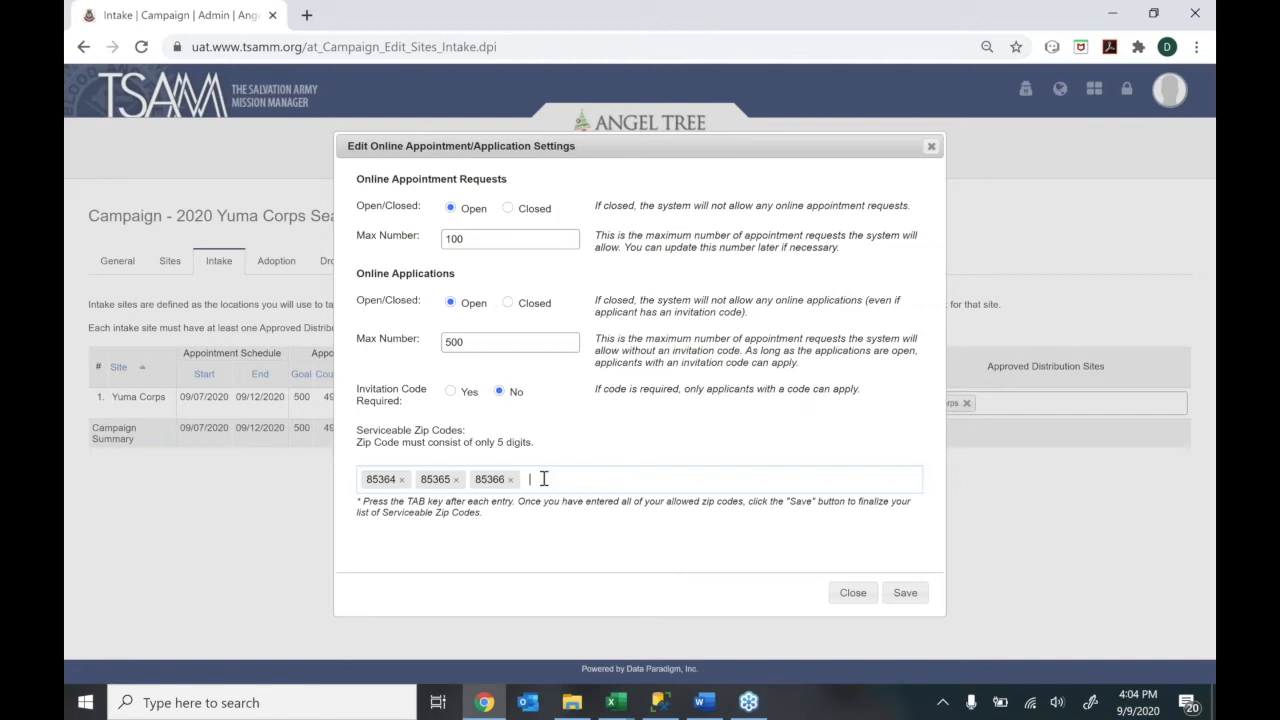
type("85367")
key("Tab")
left_click(905, 592)
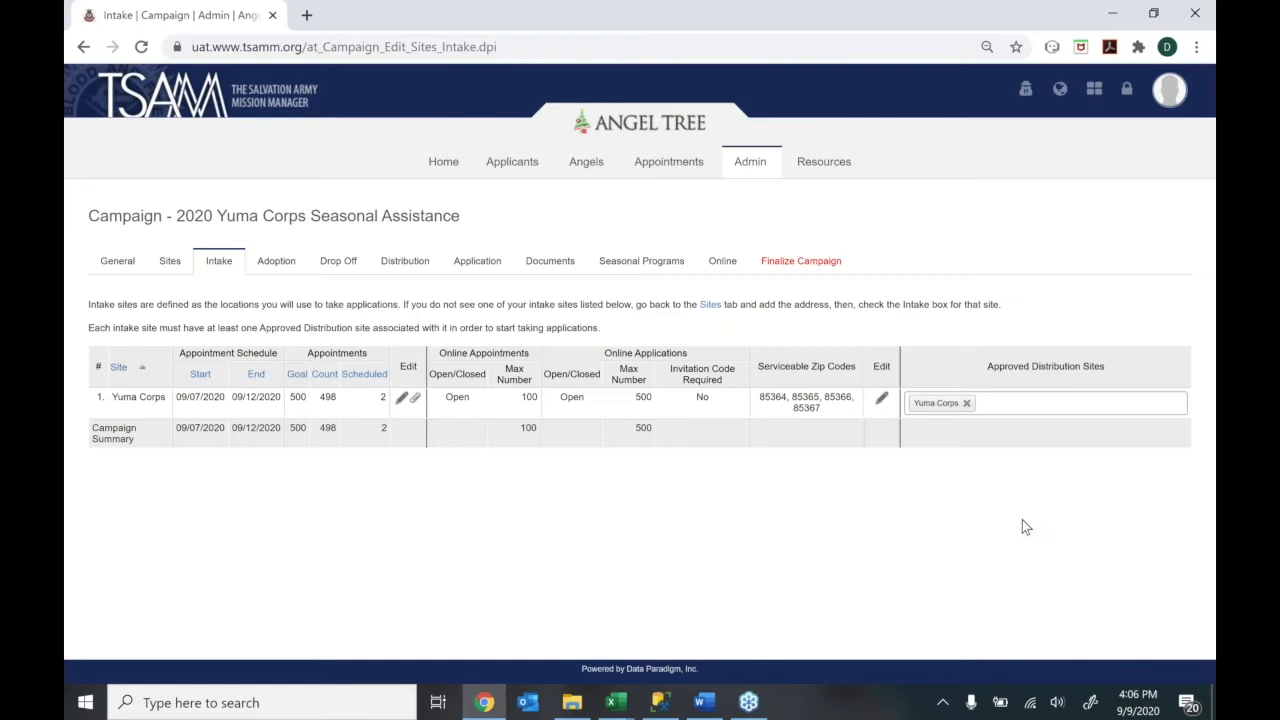
left_click(170, 261)
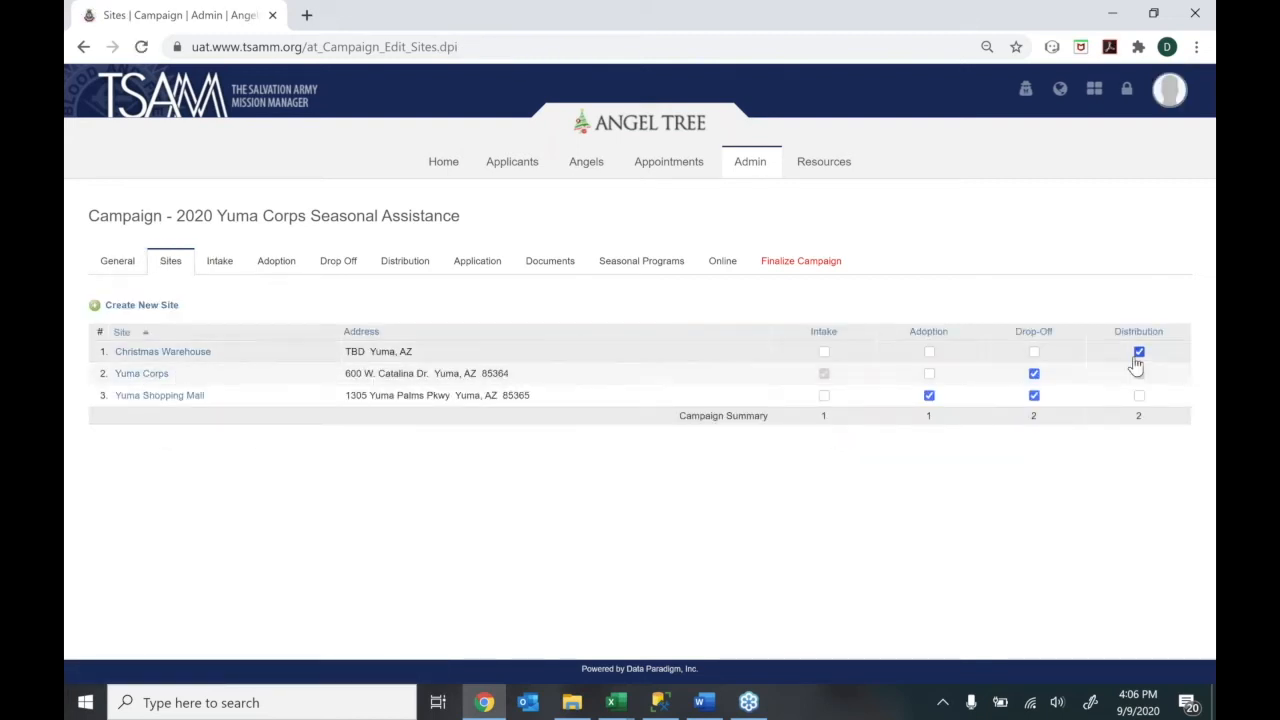
left_click(235, 277)
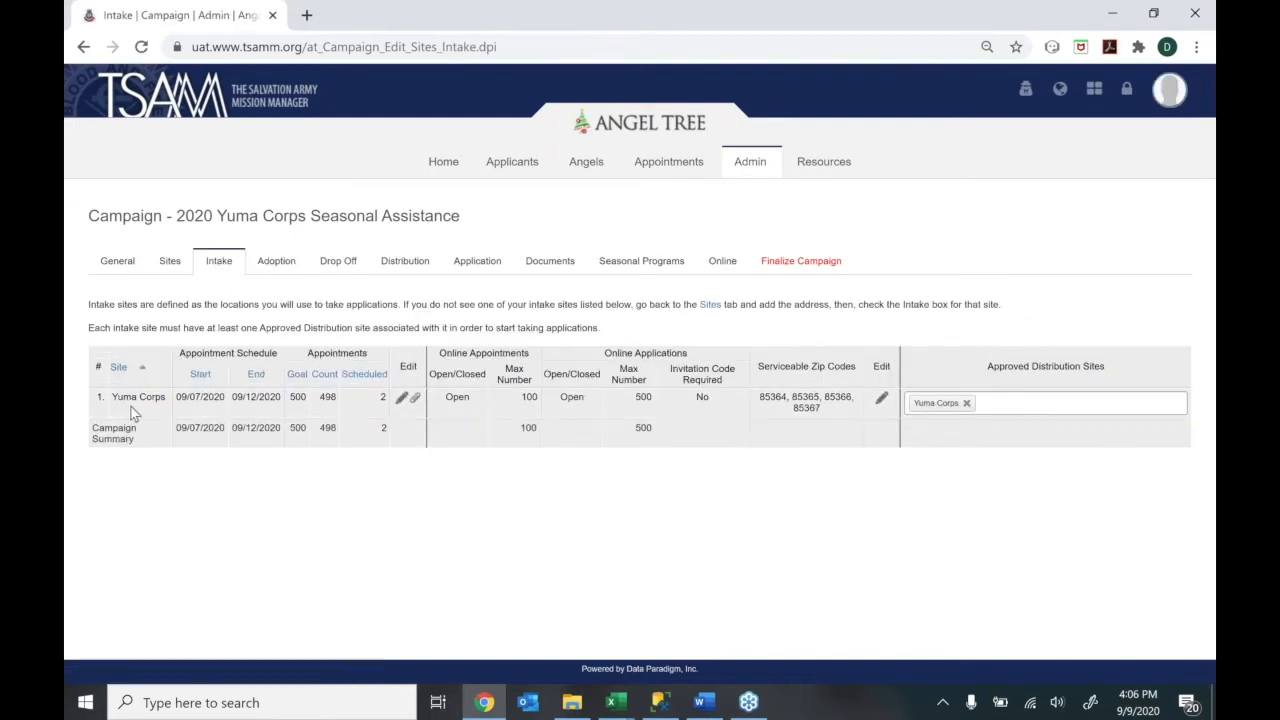
left_click_drag(117, 398, 164, 402)
left_click(164, 402)
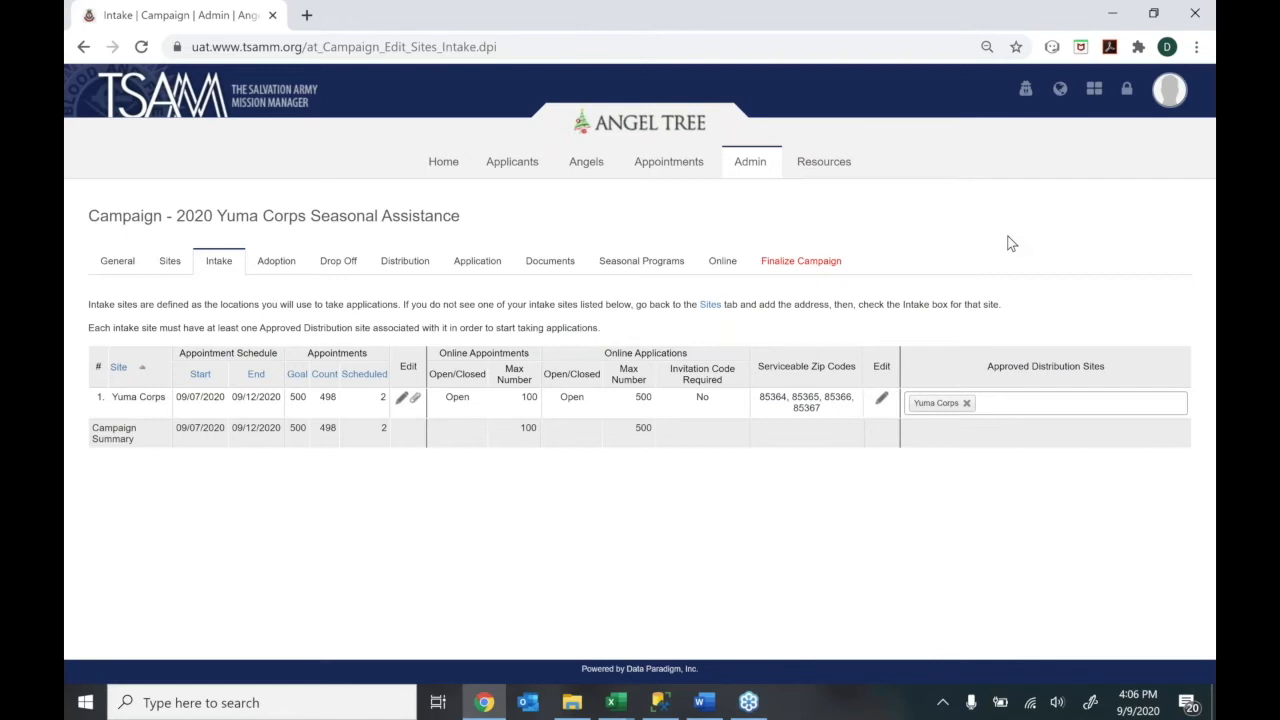
left_click(1004, 400)
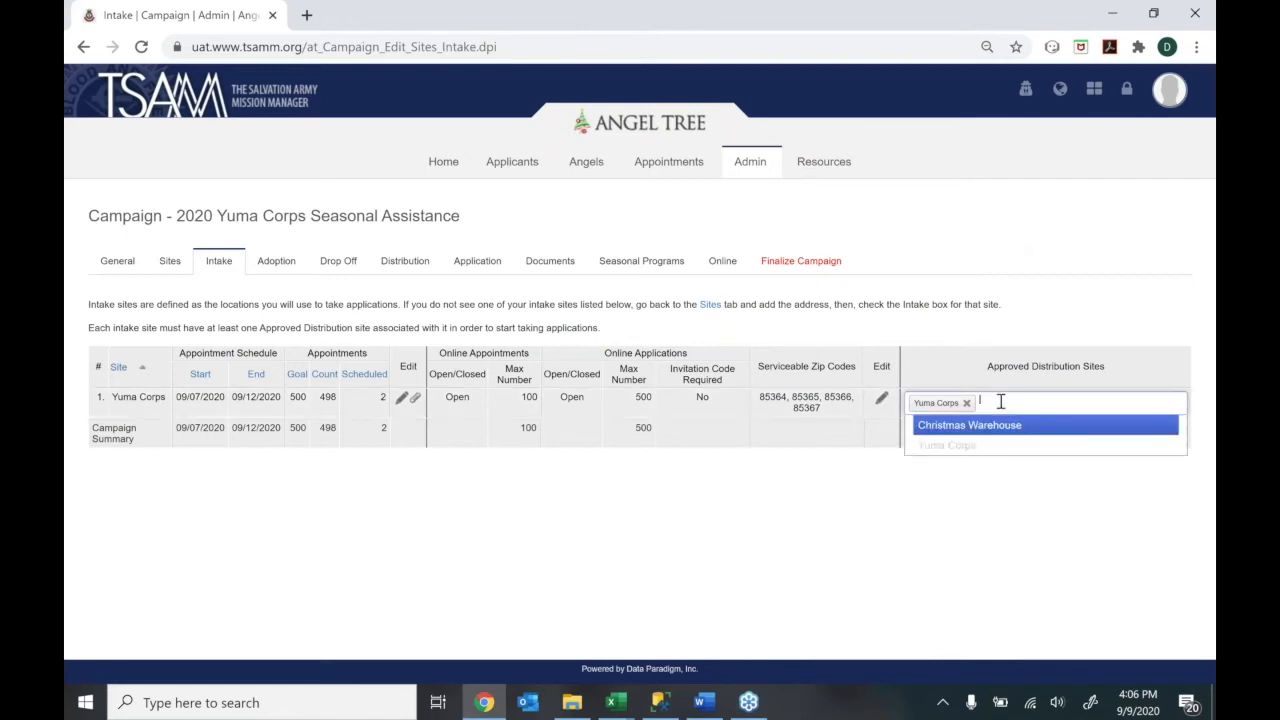
left_click(1040, 430)
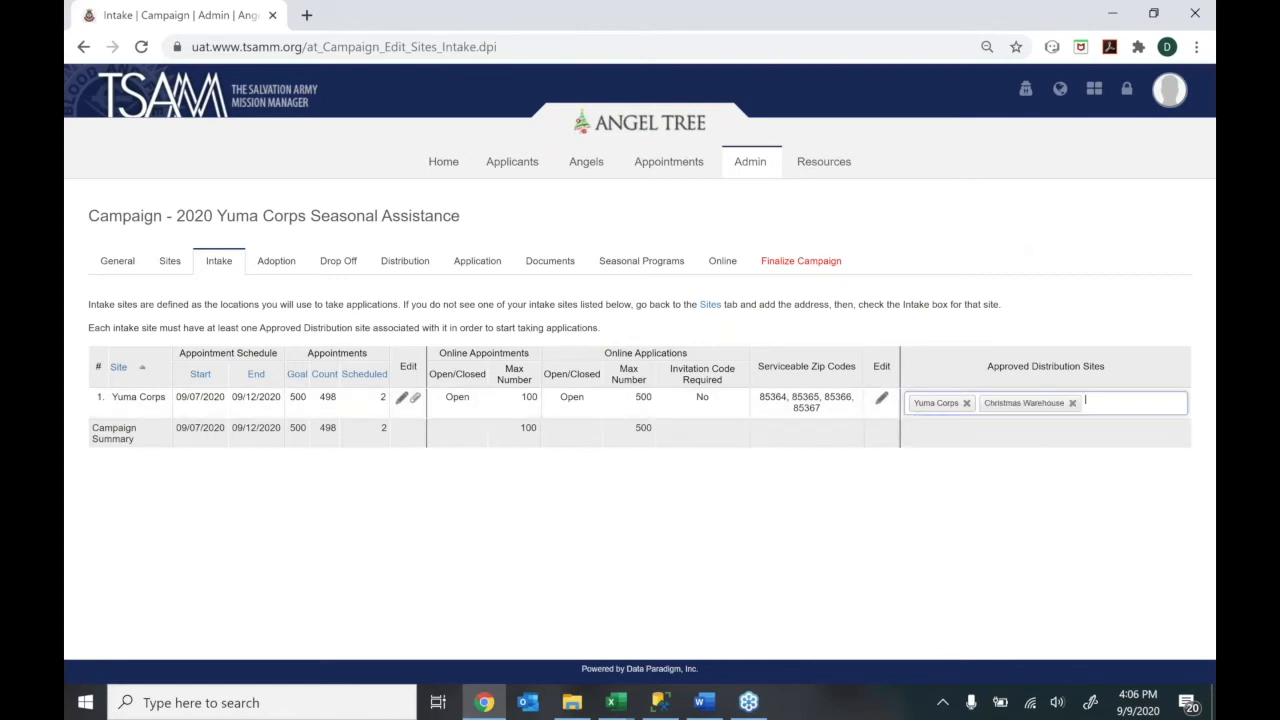
left_click(966, 403)
left_click(1002, 402)
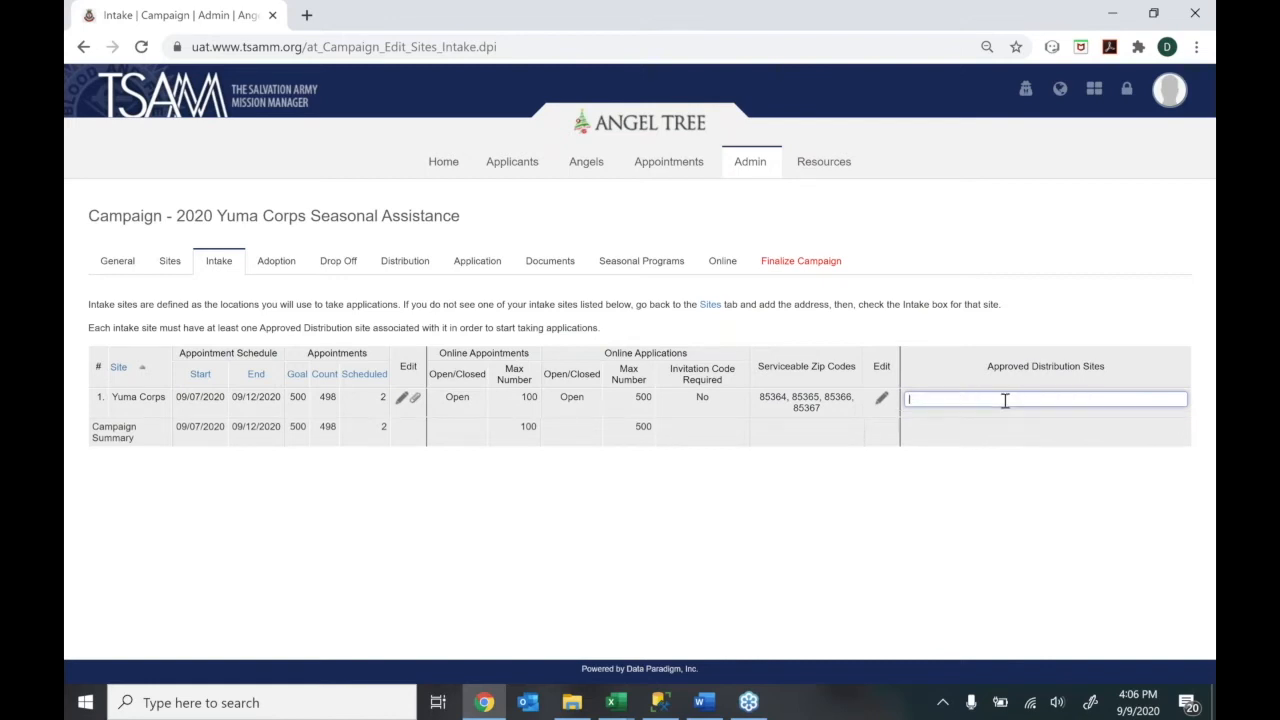
left_click(986, 440)
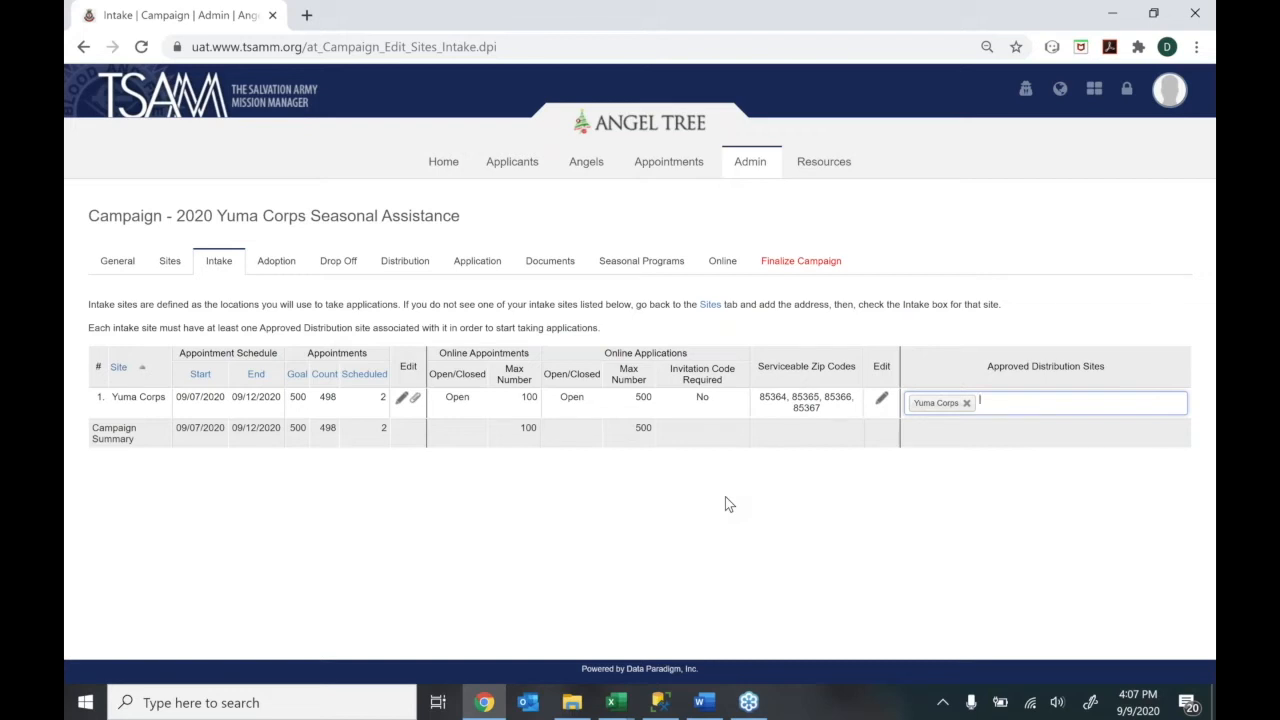
Open the Yuma Shopping Mall adoption schedule and keep its dates at 11/15/2020–12/12/2020
left_click(280, 266)
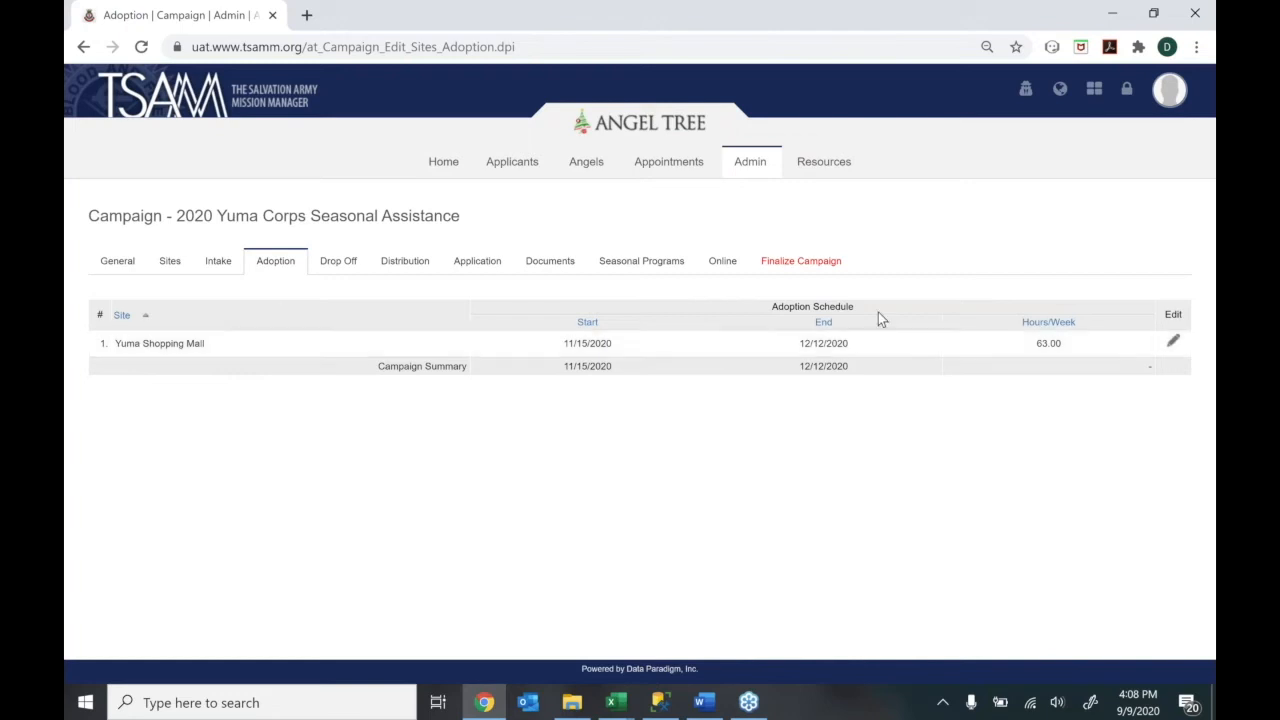
left_click(1173, 342)
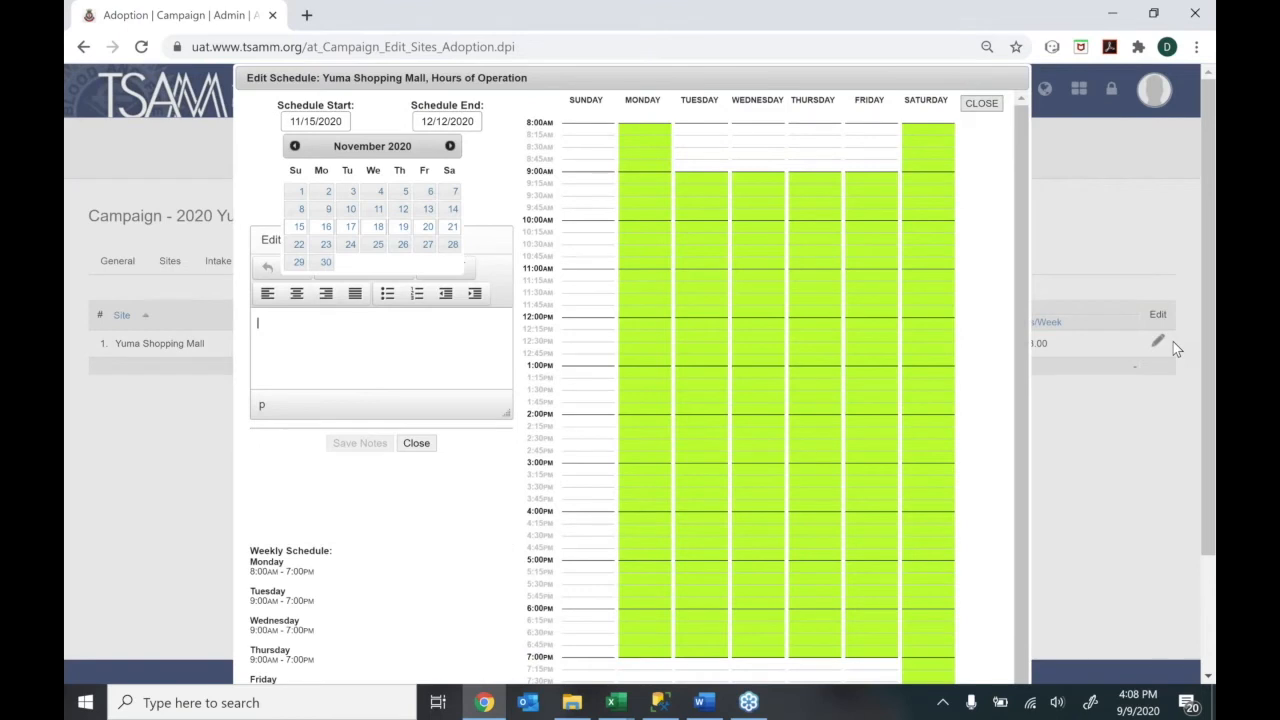
left_click(386, 108)
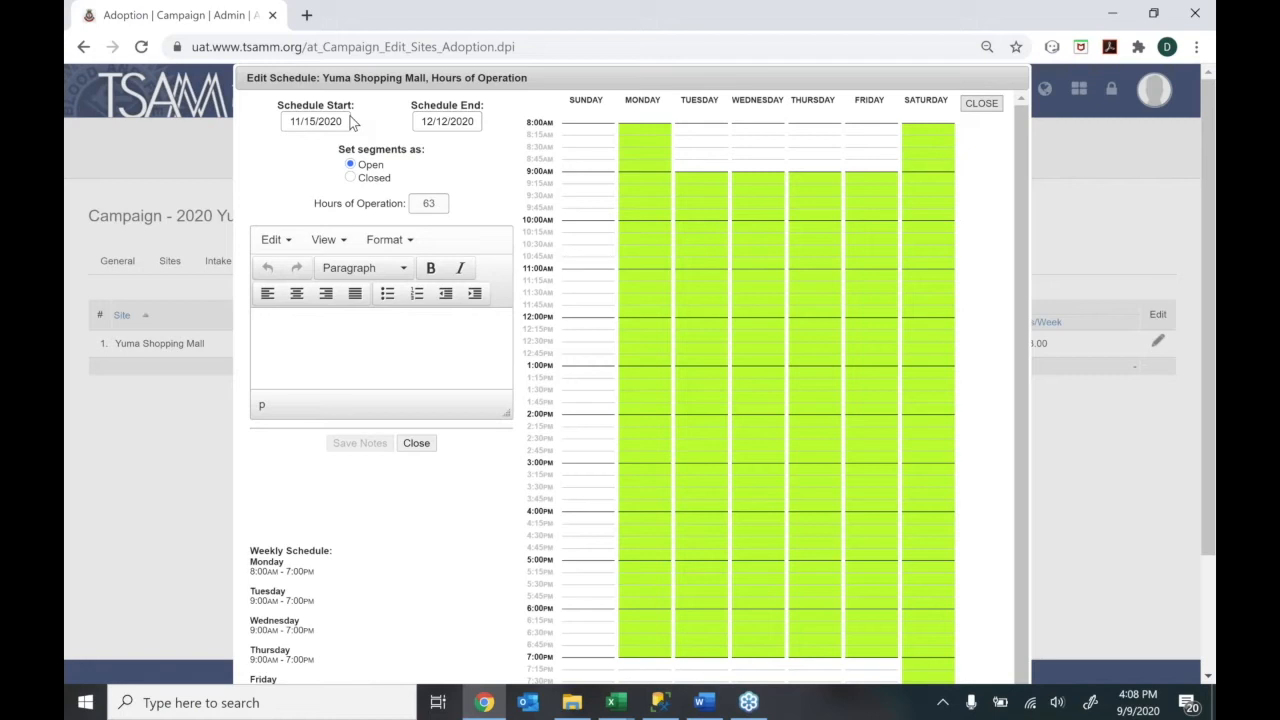
left_click(344, 121)
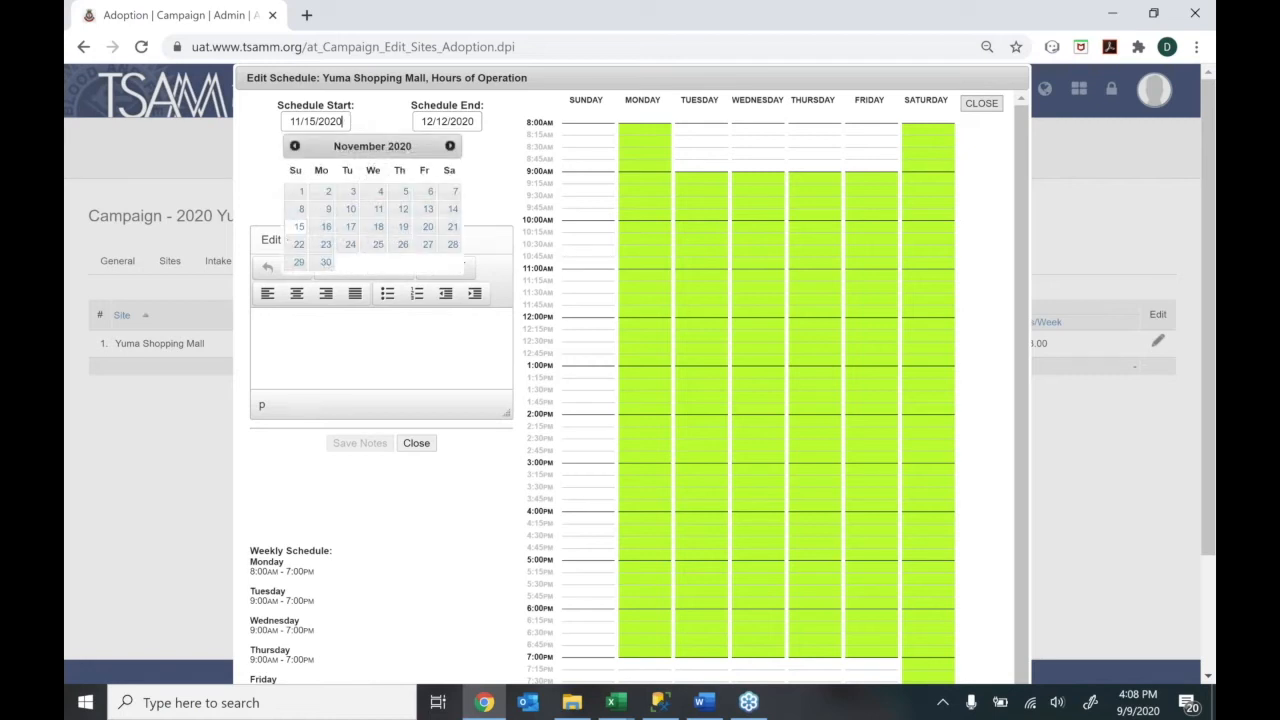
left_click(298, 227)
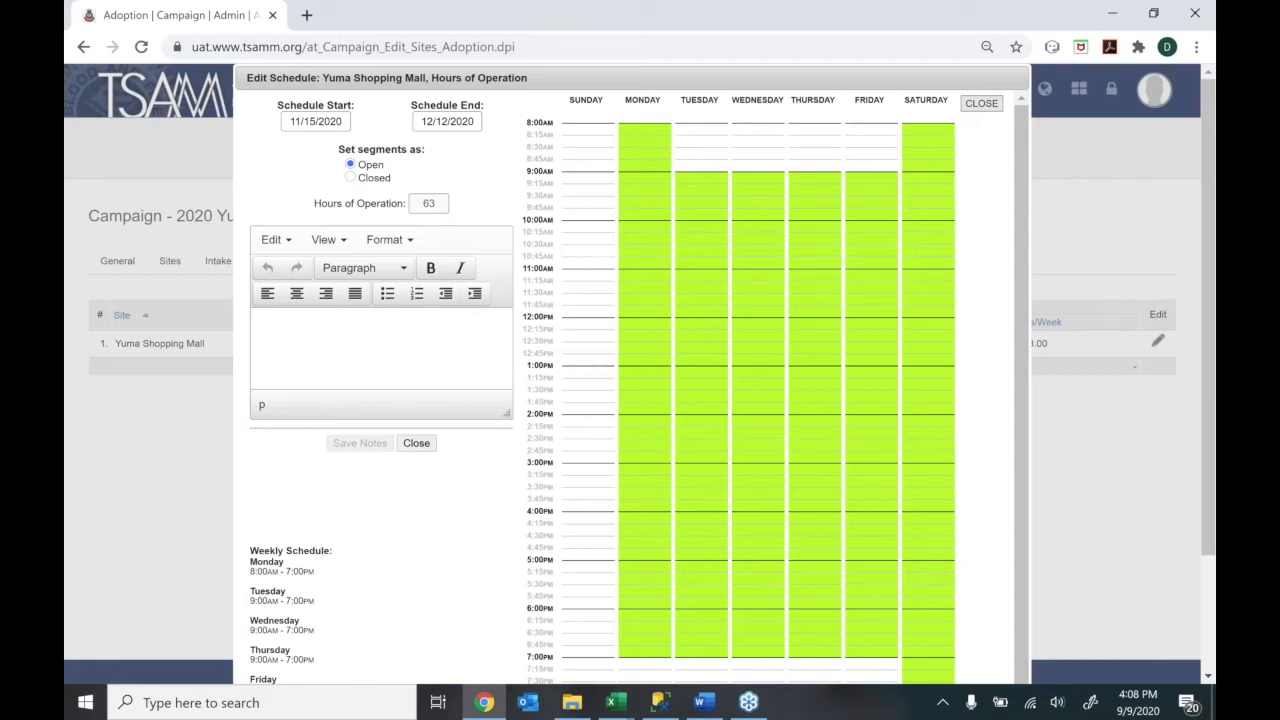
left_click(463, 125)
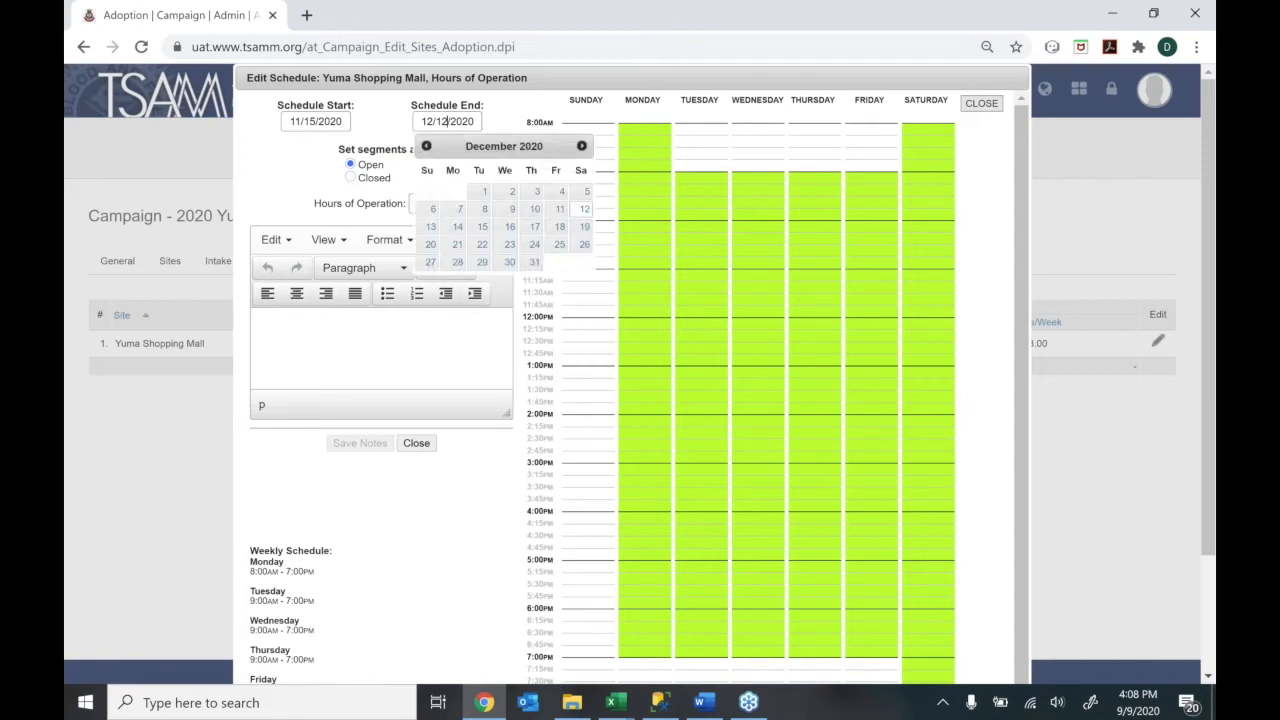
left_click(580, 210)
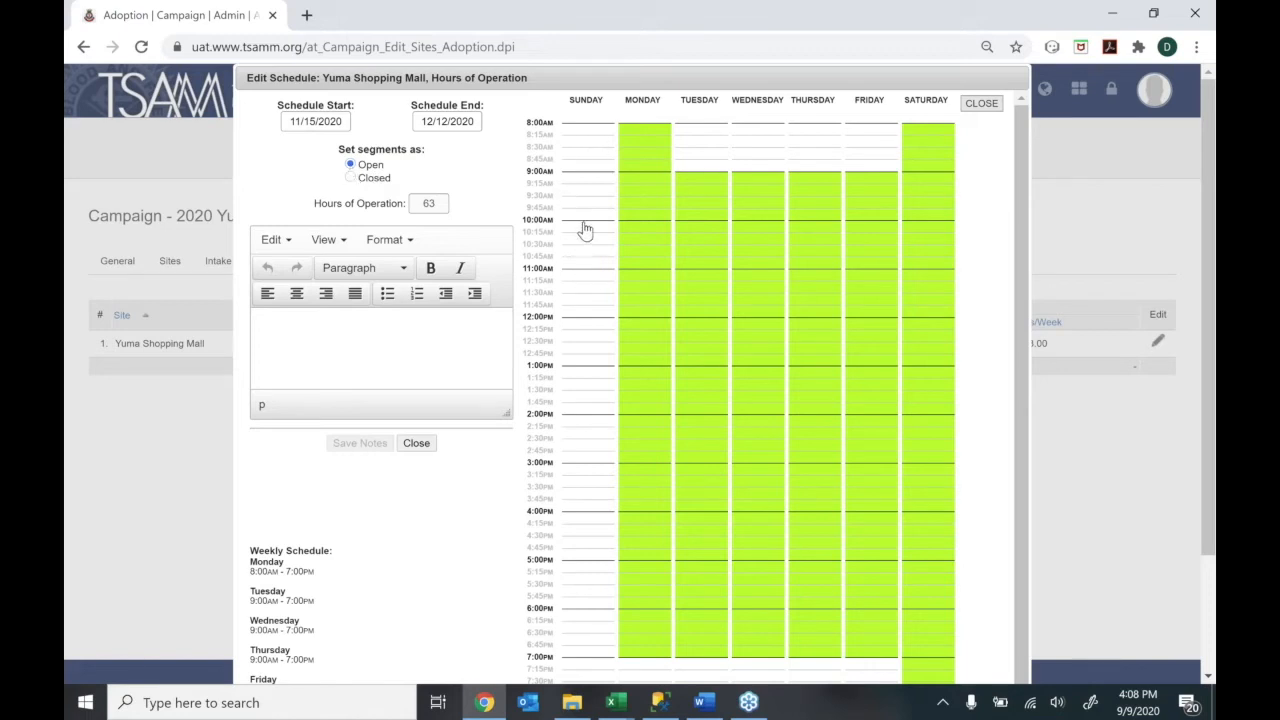
left_click_drag(583, 232, 580, 417)
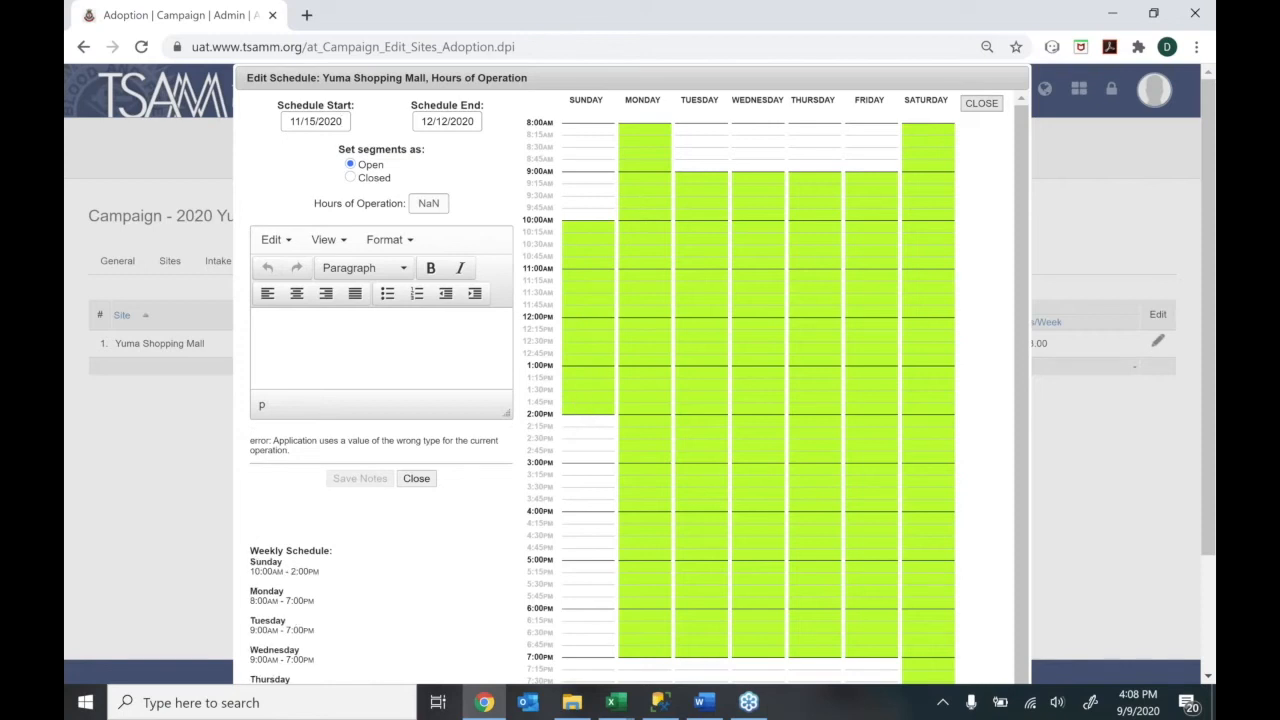
left_click(349, 178)
left_click_drag(571, 229, 573, 410)
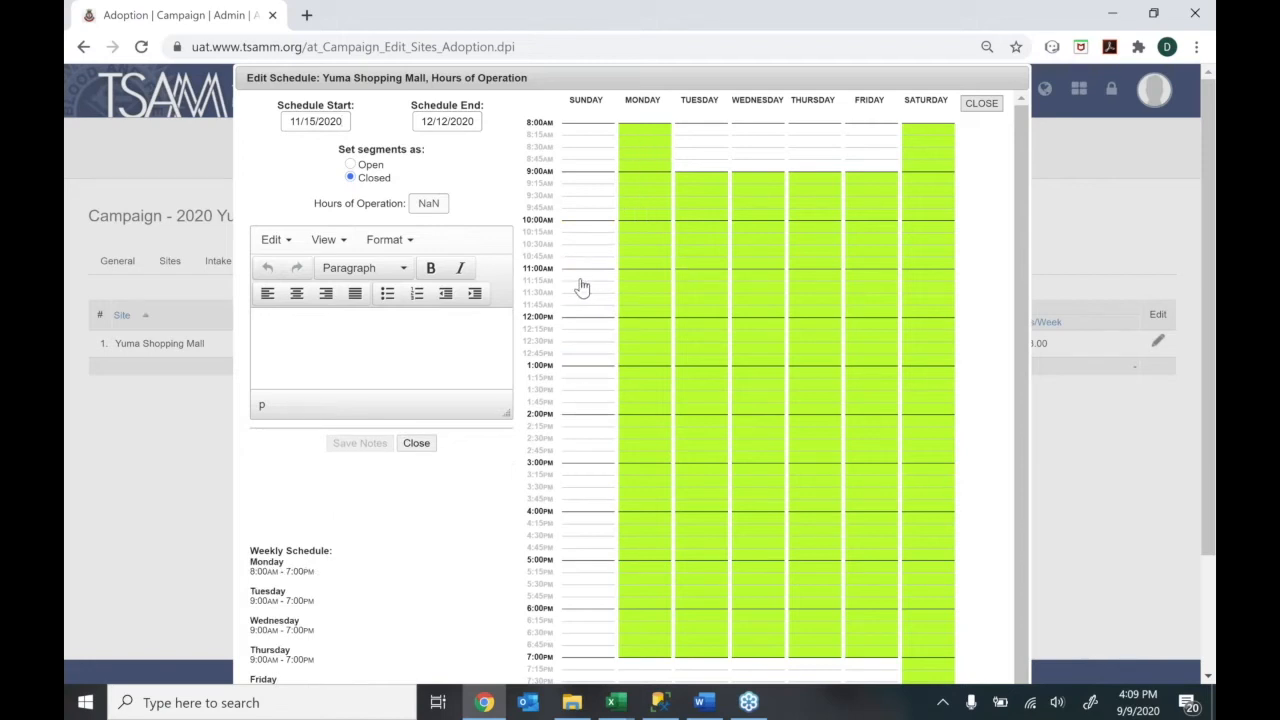
scroll(1006, 345, "down", 3)
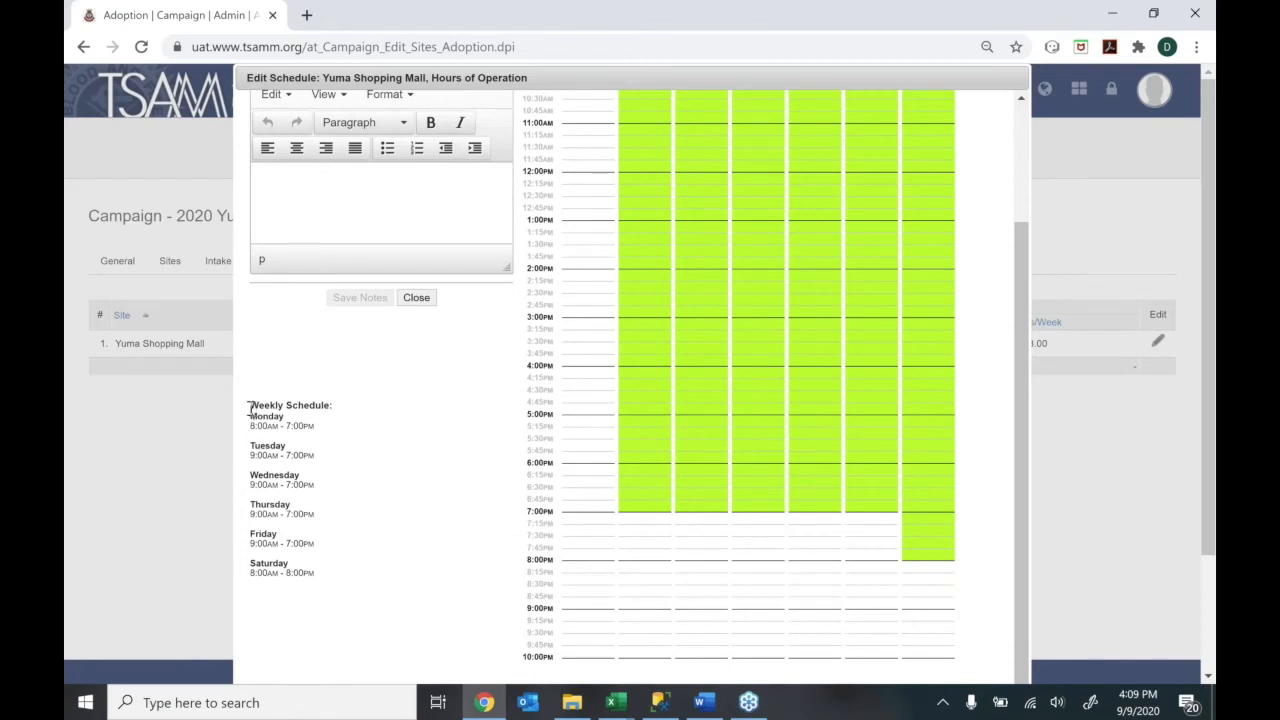
left_click_drag(251, 404, 321, 444)
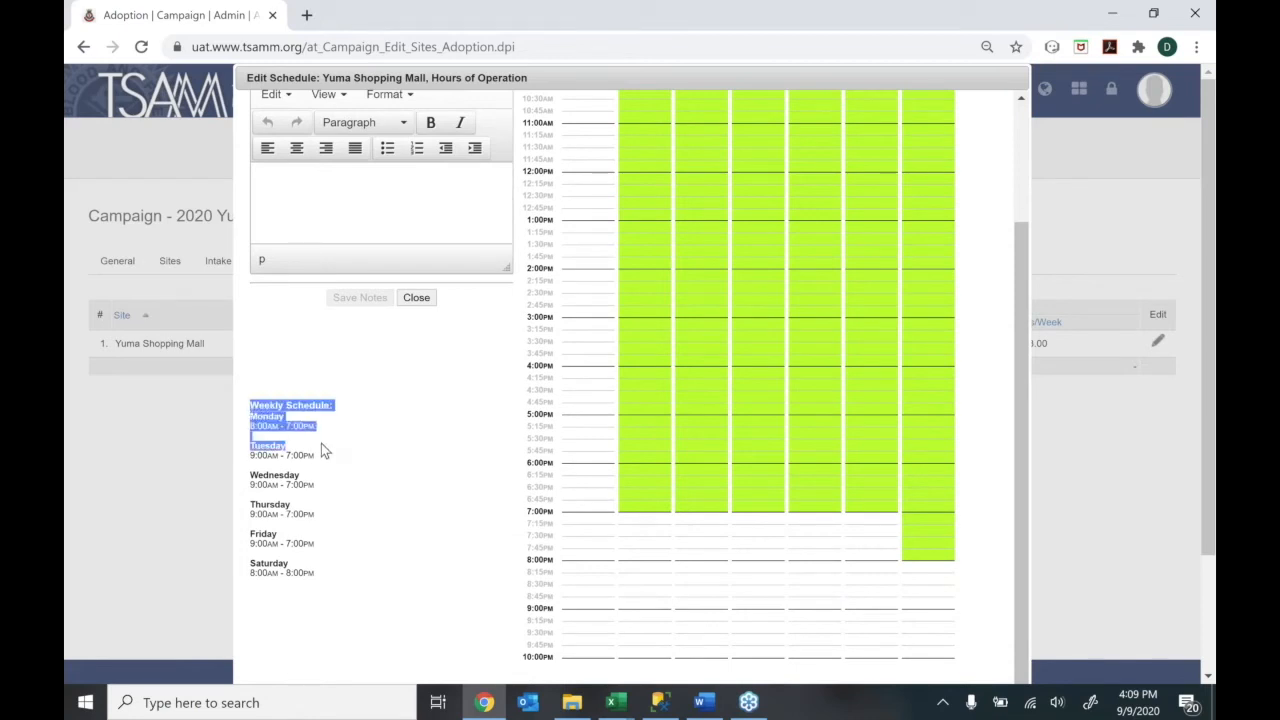
left_click(321, 443)
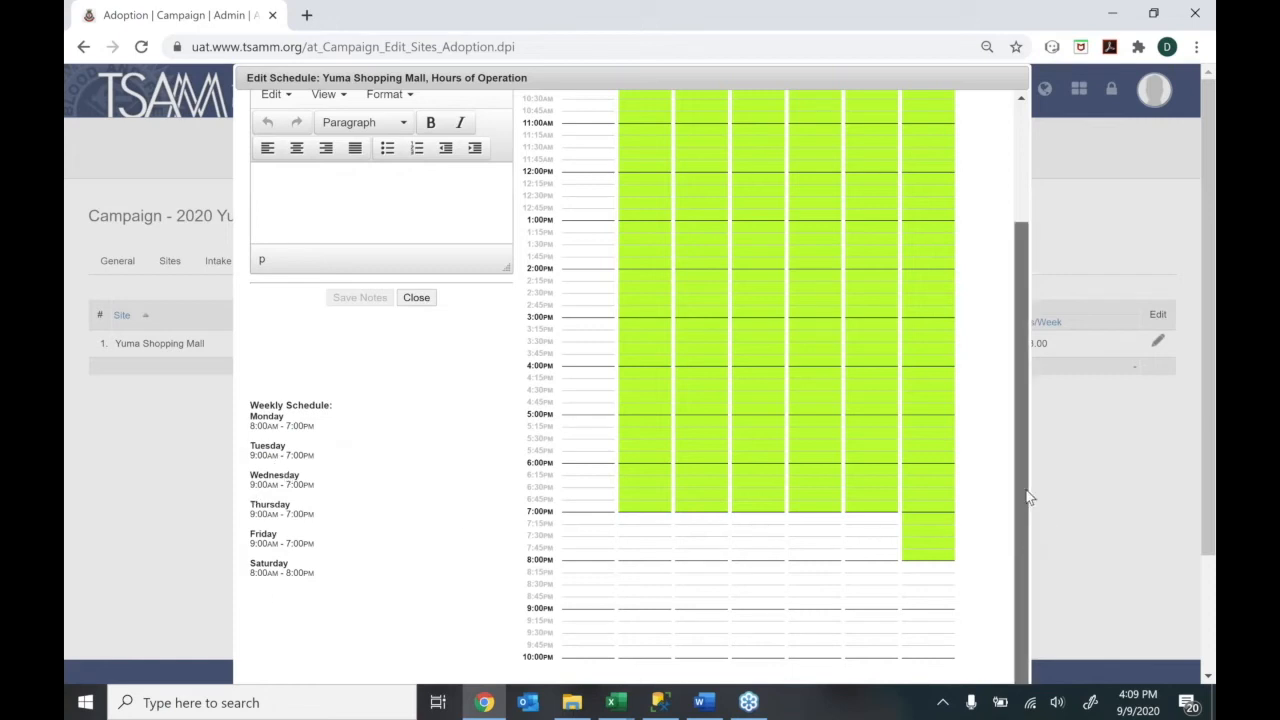
left_click_drag(1027, 497, 1023, 300)
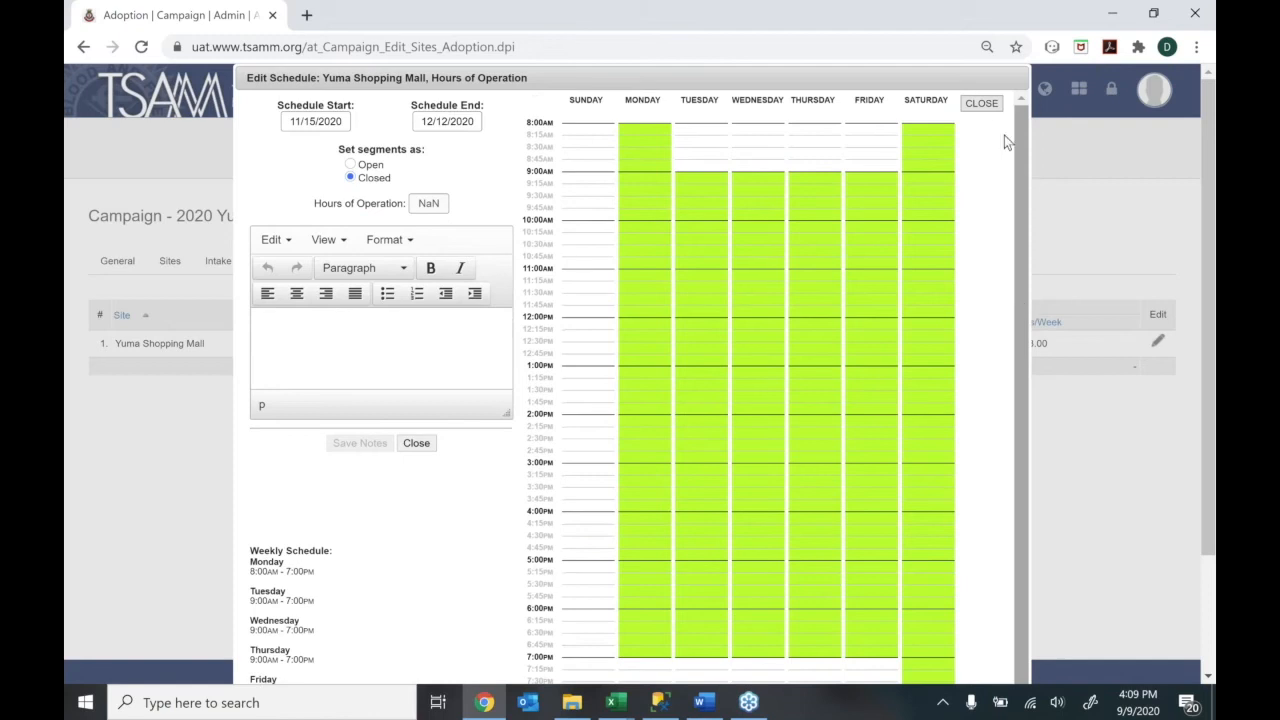
left_click(981, 103)
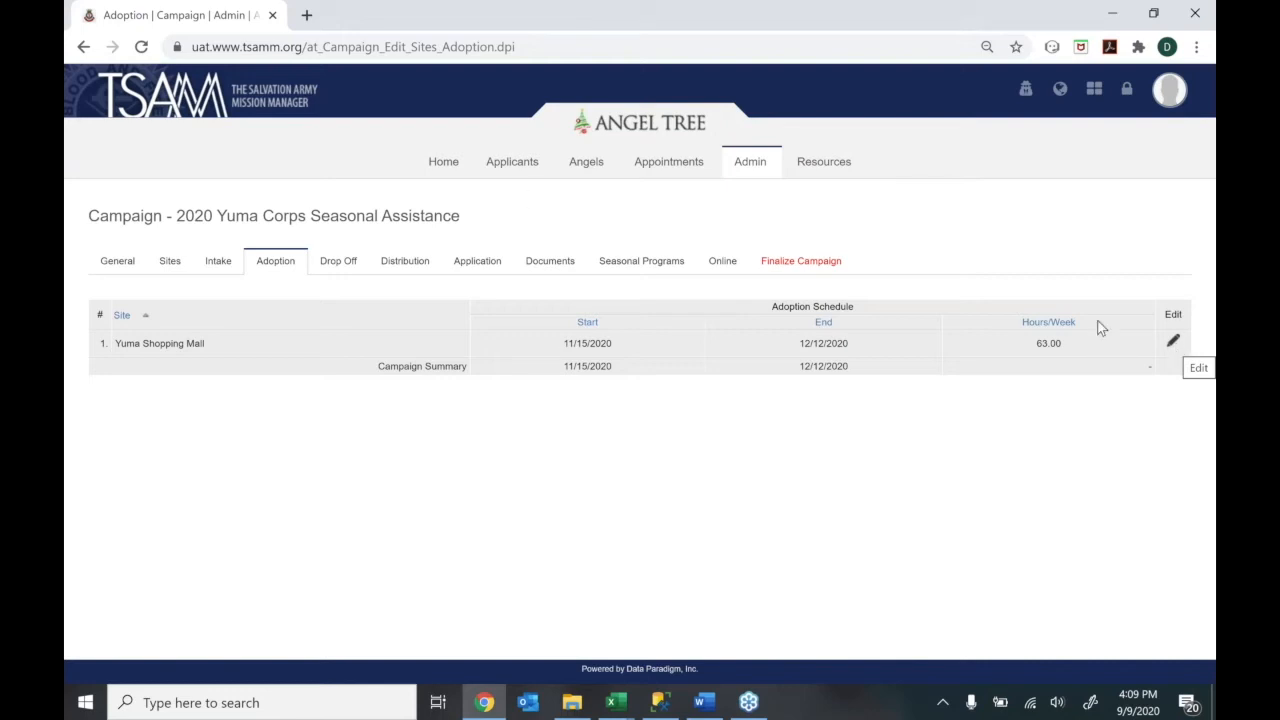
View Yuma Corps's drop-off hours, weekdays 9:00 AM–5:00 PM from 10/01 to 12/19/2020
left_click(339, 262)
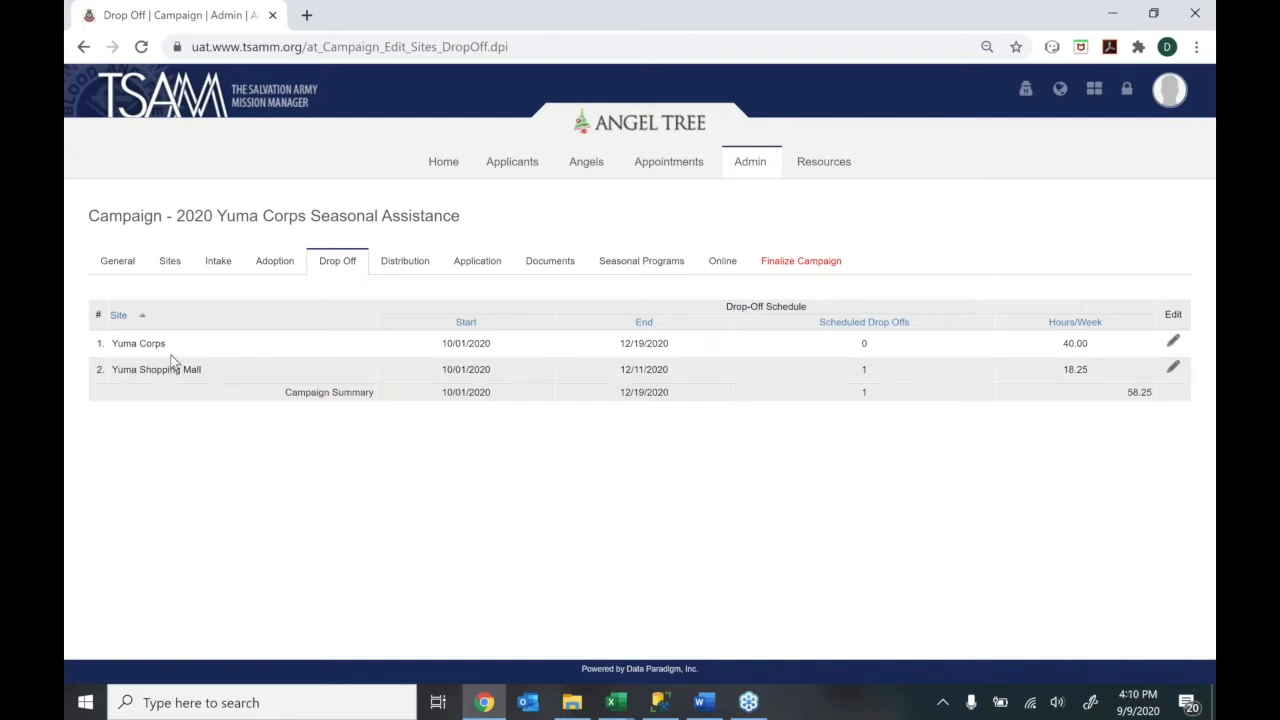
left_click_drag(165, 342, 112, 343)
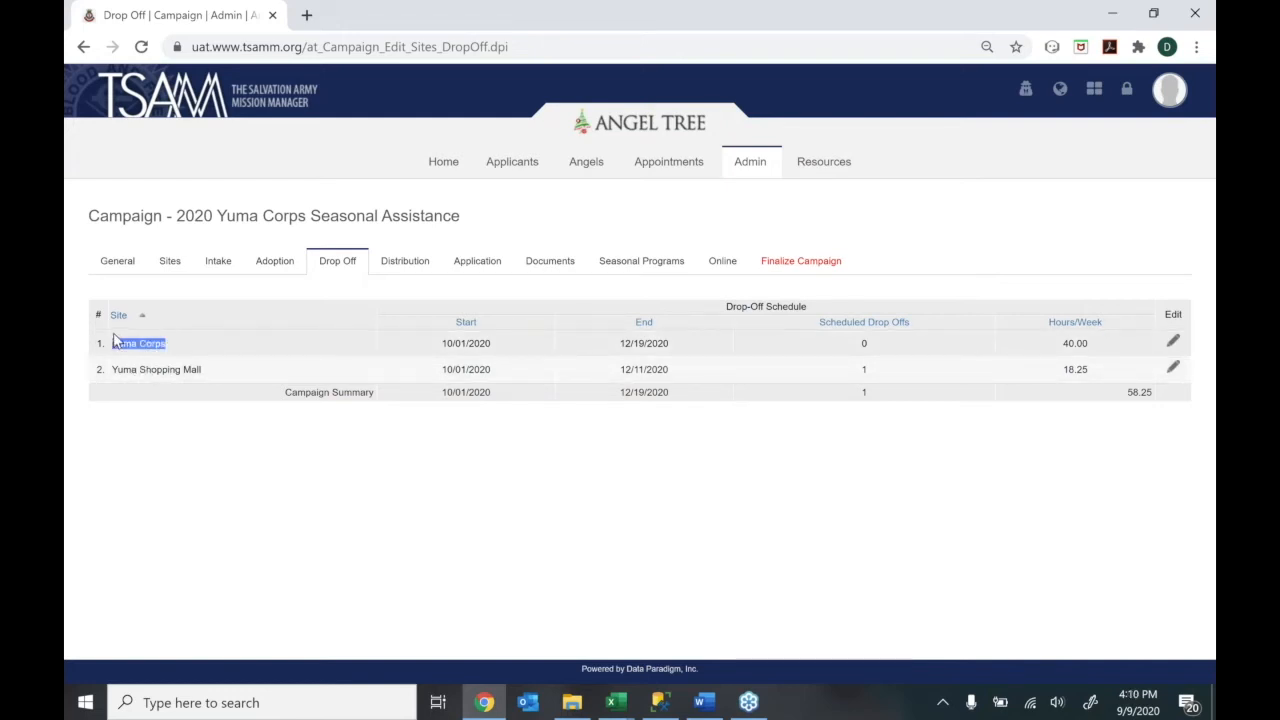
left_click(208, 343)
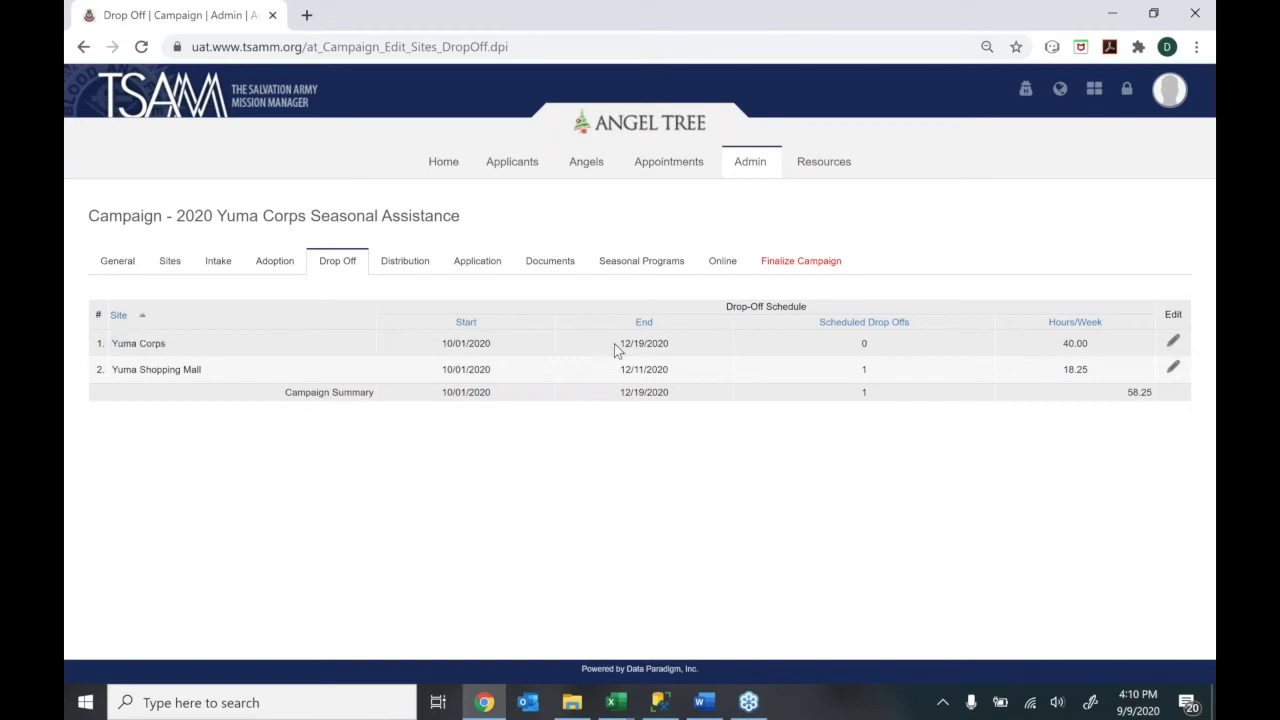
left_click(1175, 343)
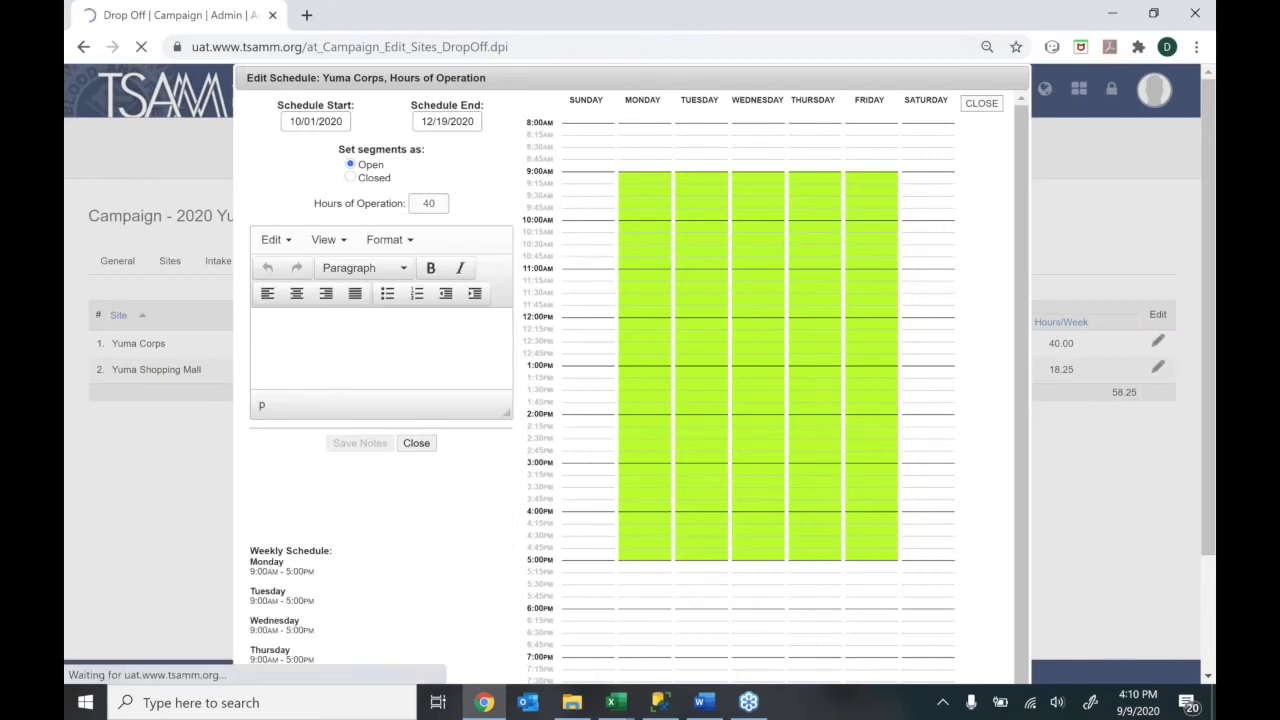
left_click(981, 103)
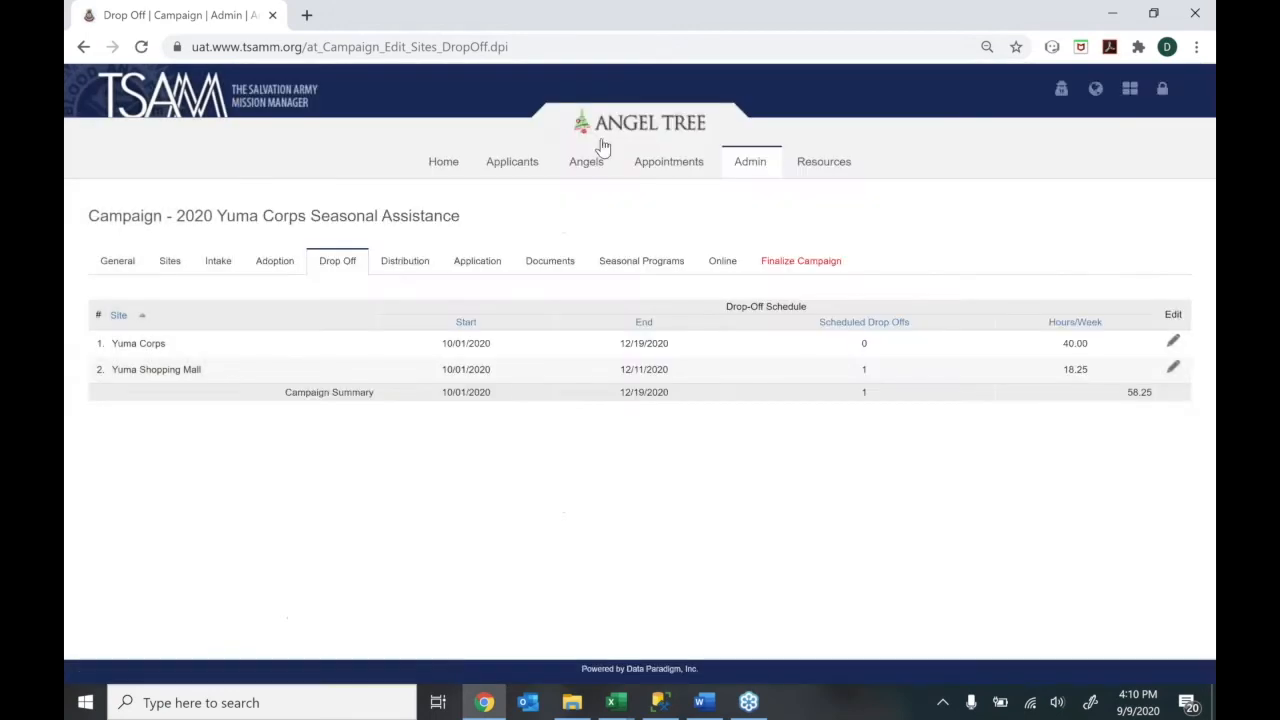
Switch to the campaign's Distribution schedule listing Yuma Corps and the flagged Christmas Warehouse
left_click(422, 277)
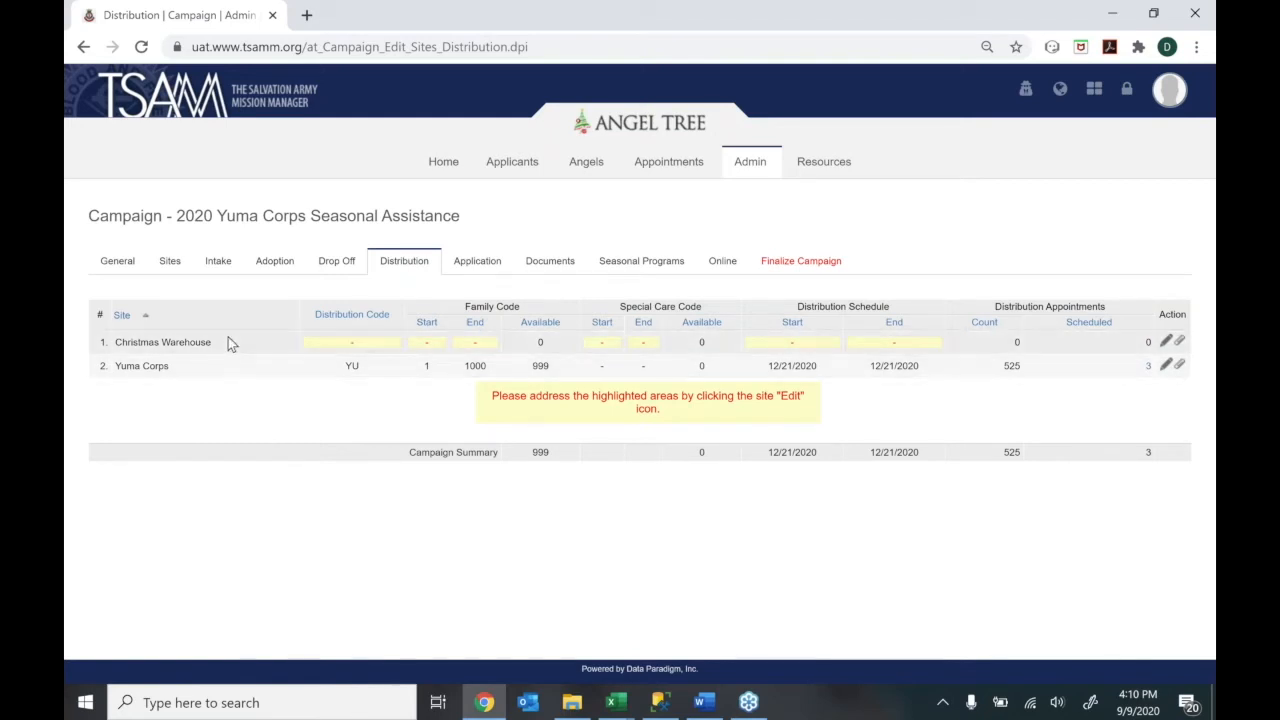
left_click(170, 260)
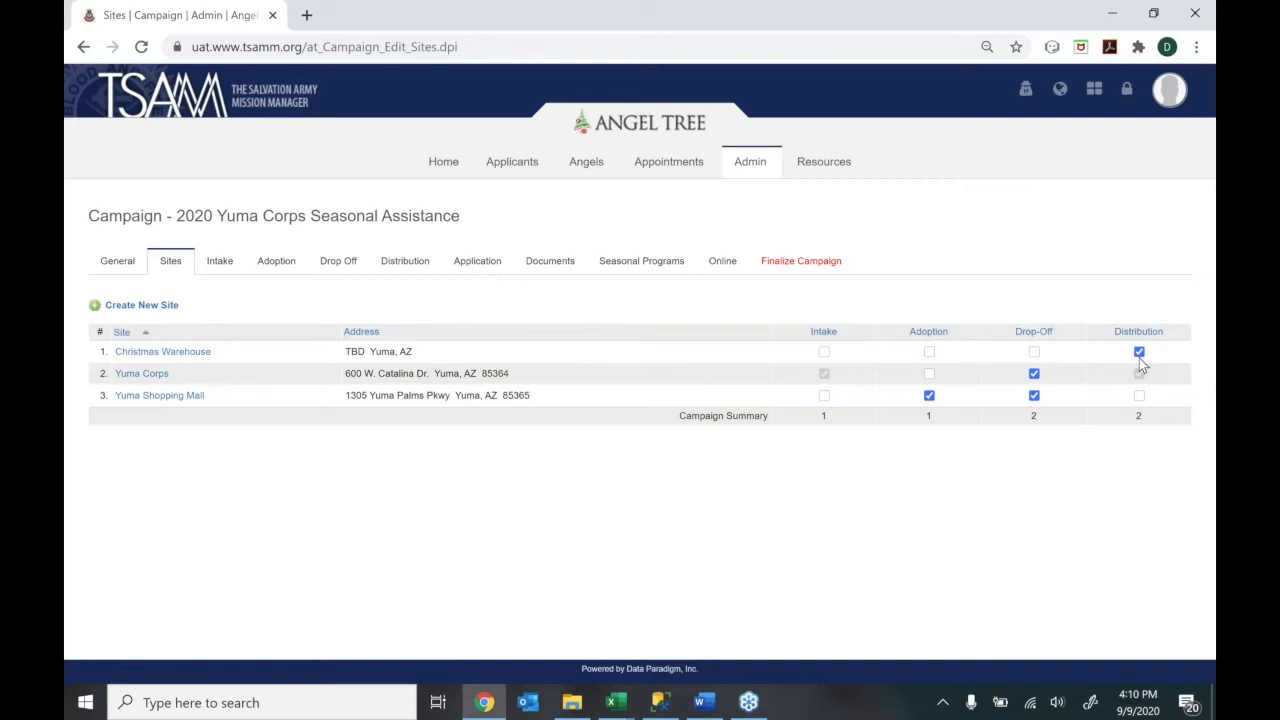
left_click(400, 272)
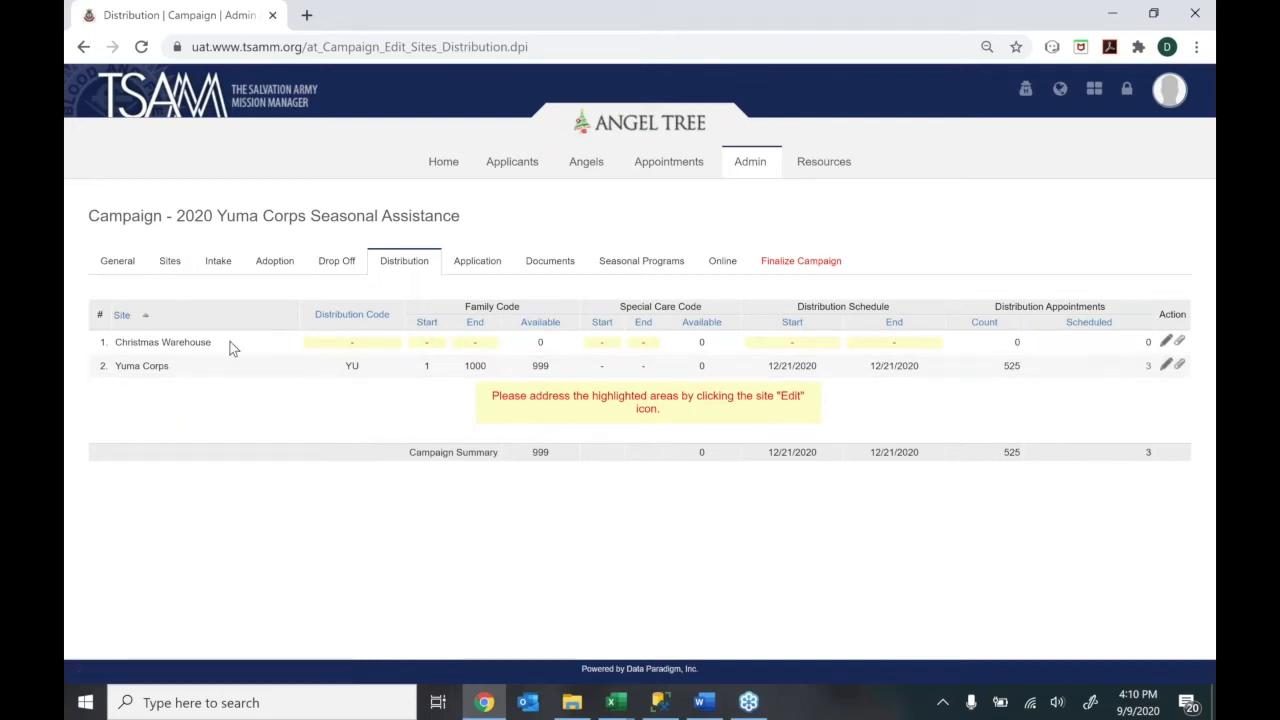
Rebuild the Yuma Corps gift distribution schedule into 1-hour segments and show the week of December 7
left_click(1166, 367)
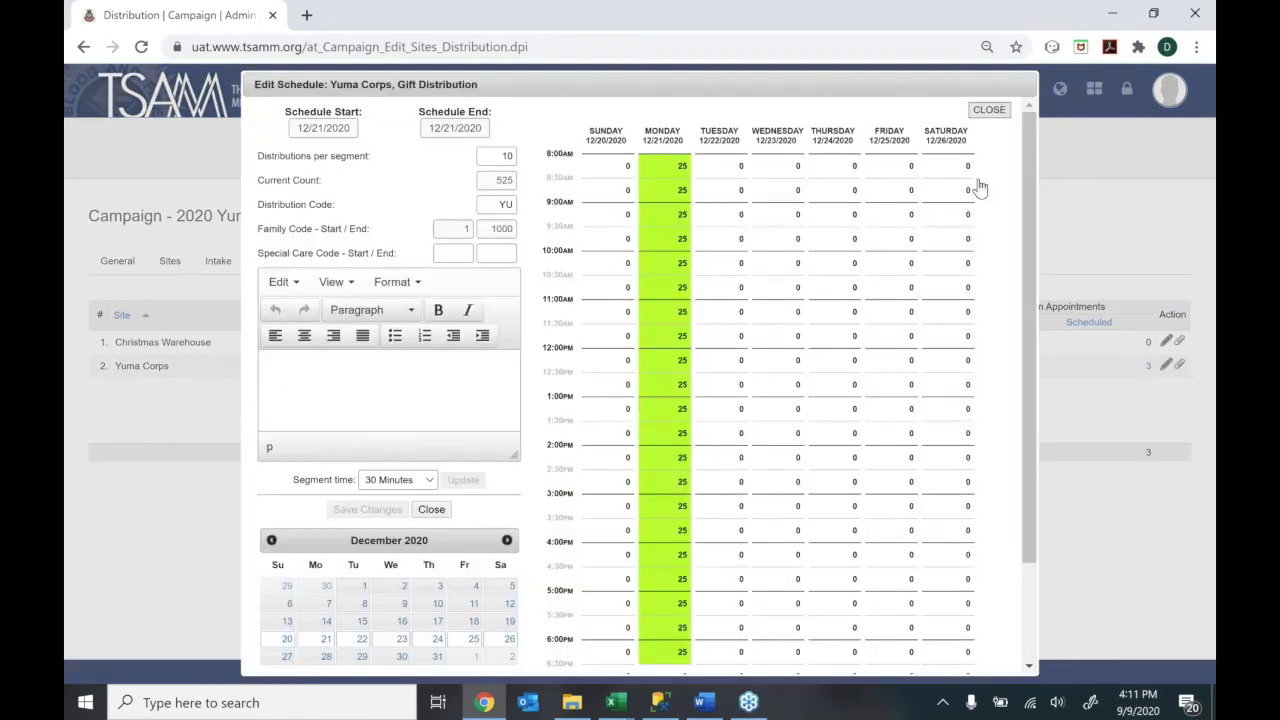
left_click_drag(1024, 184, 1024, 177)
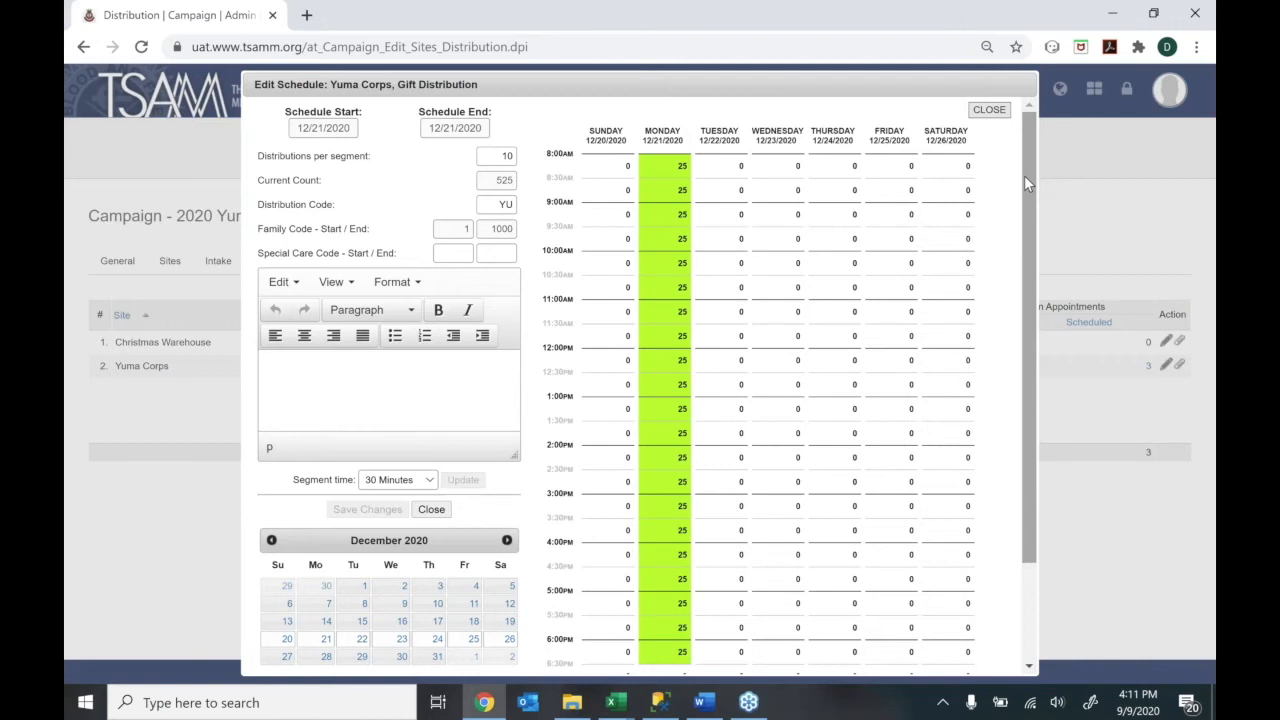
left_click(375, 482)
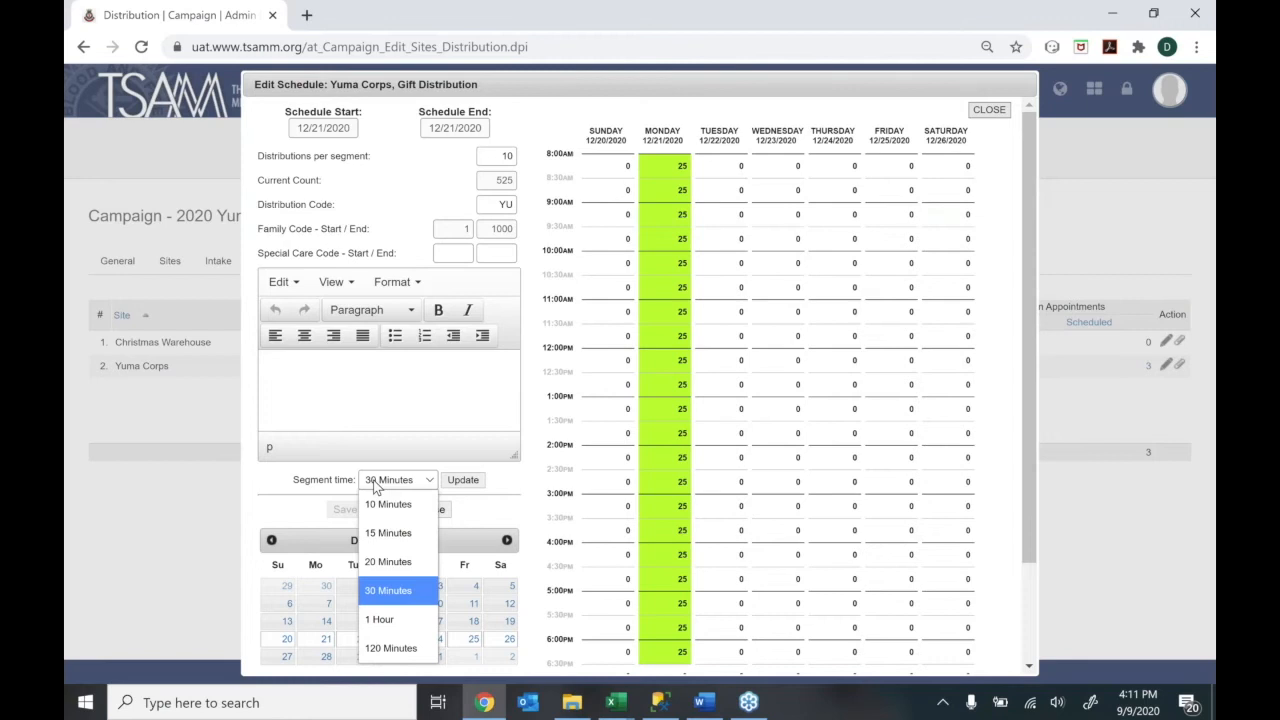
left_click(386, 616)
left_click(452, 484)
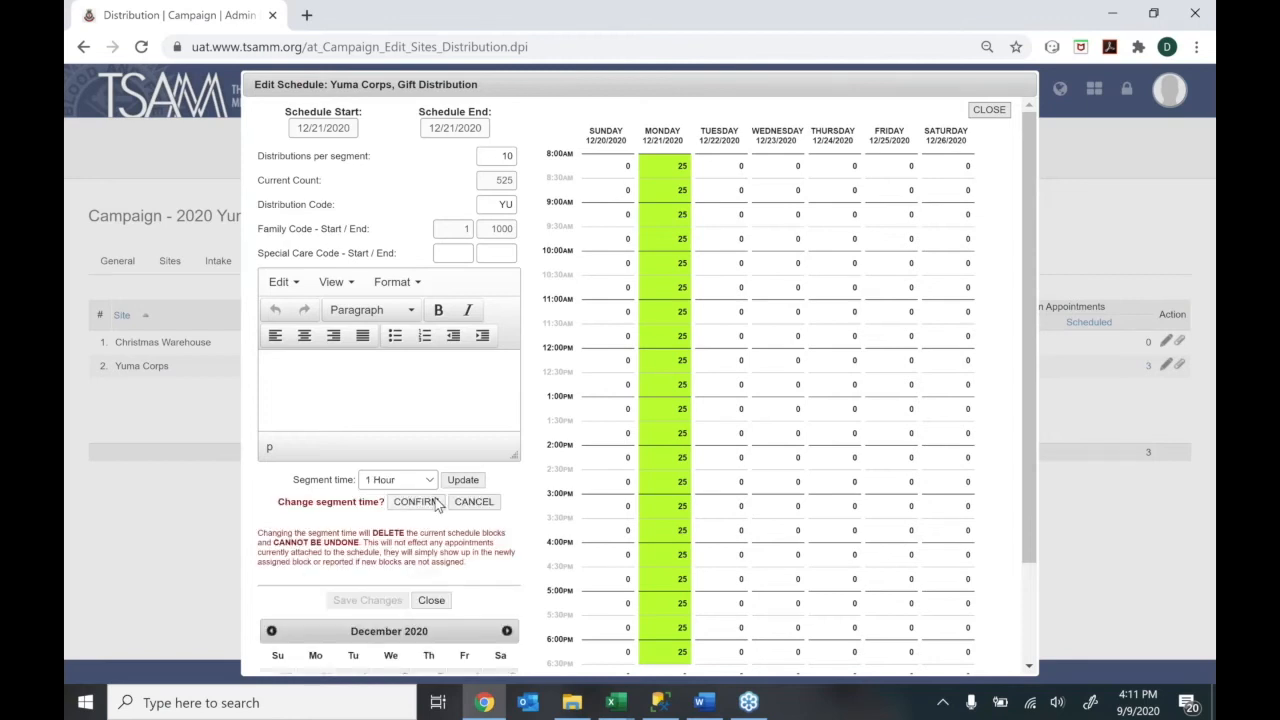
left_click(434, 502)
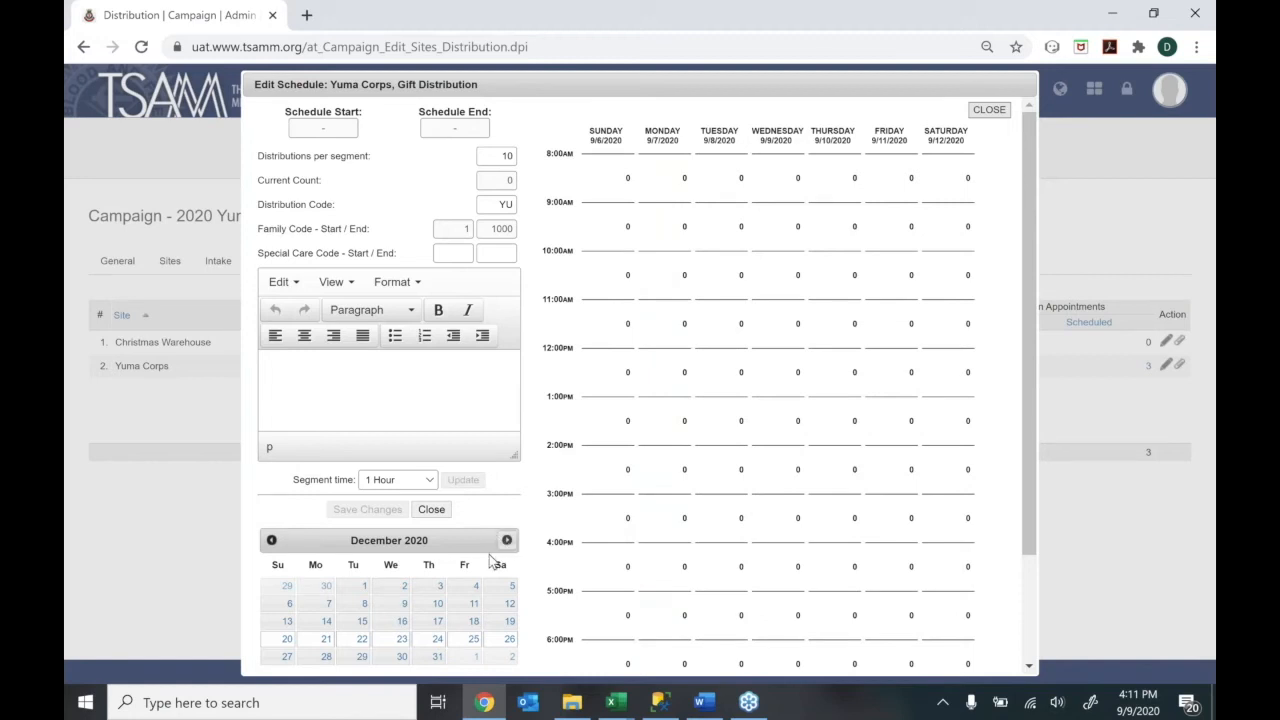
left_click(326, 606)
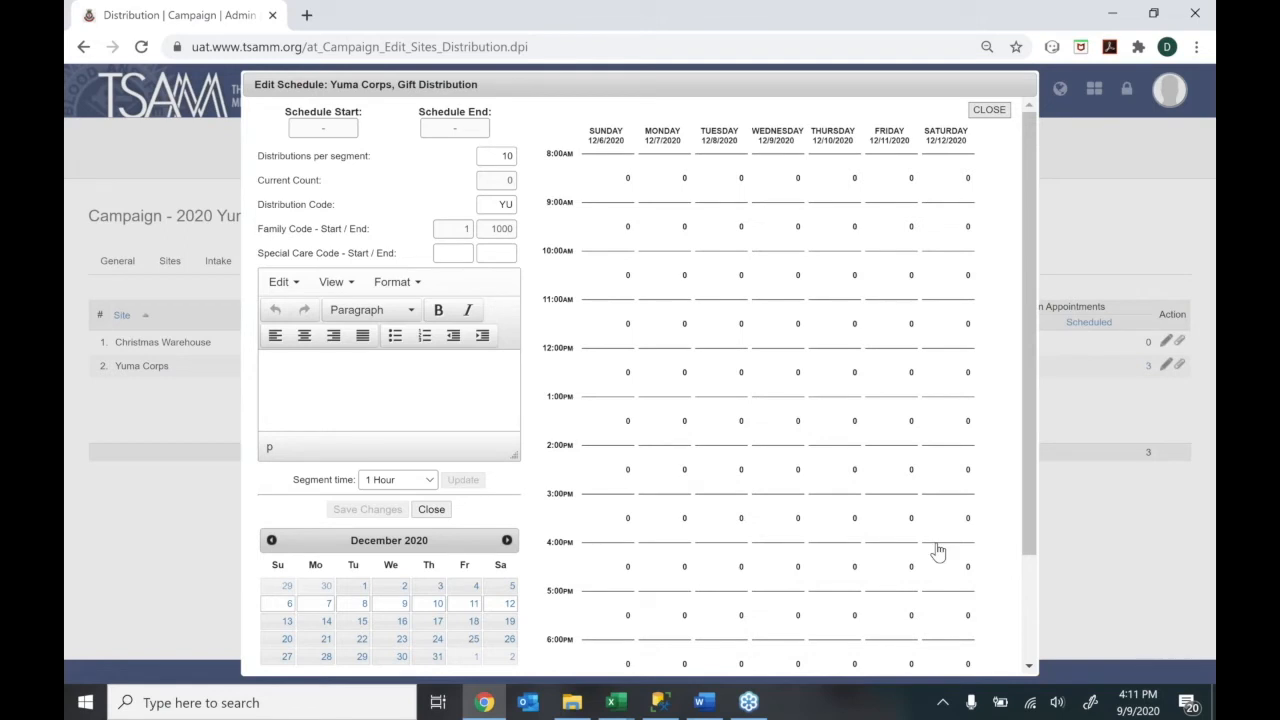
Set 75 distributions per segment and fill Saturday 12/12 from 8 AM to 6 PM, totalling 750
double_click(503, 156)
type("75")
left_click_drag(962, 200, 944, 634)
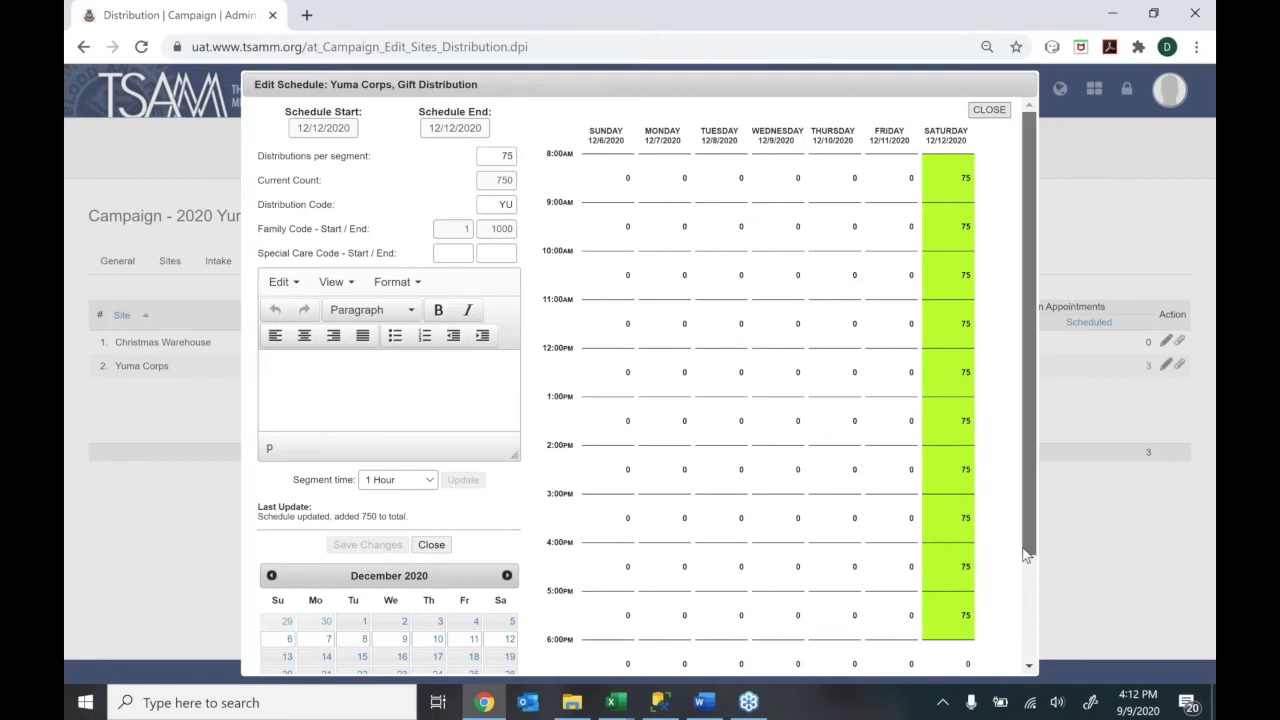
left_click_drag(1024, 498, 1018, 590)
scroll(990, 570, "down", 2)
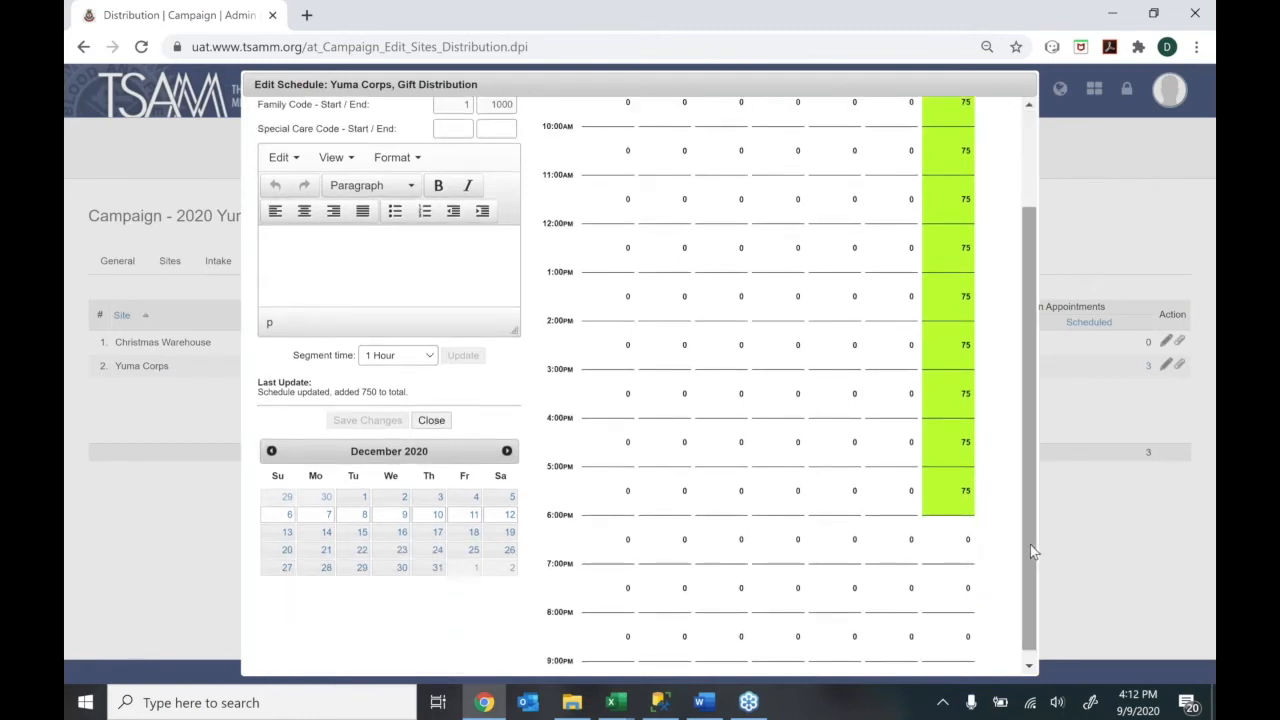
scroll(1030, 490, "up", 3)
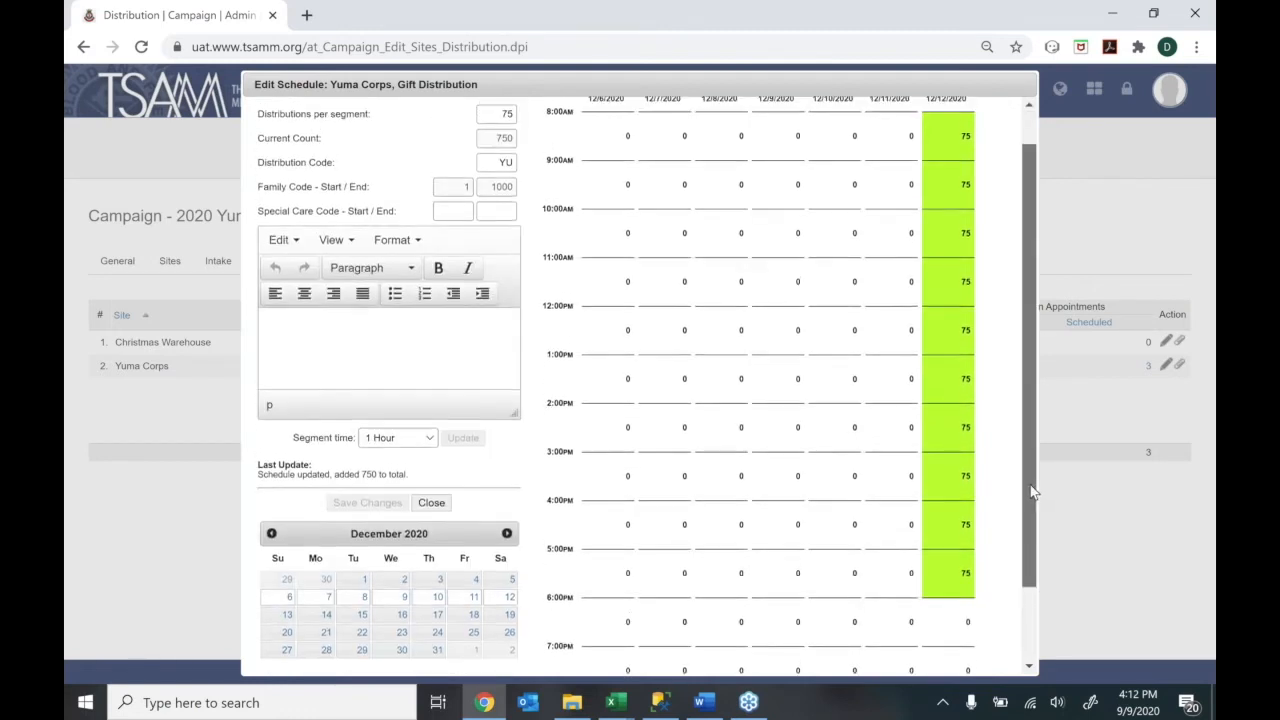
scroll(1022, 457, "up", 1)
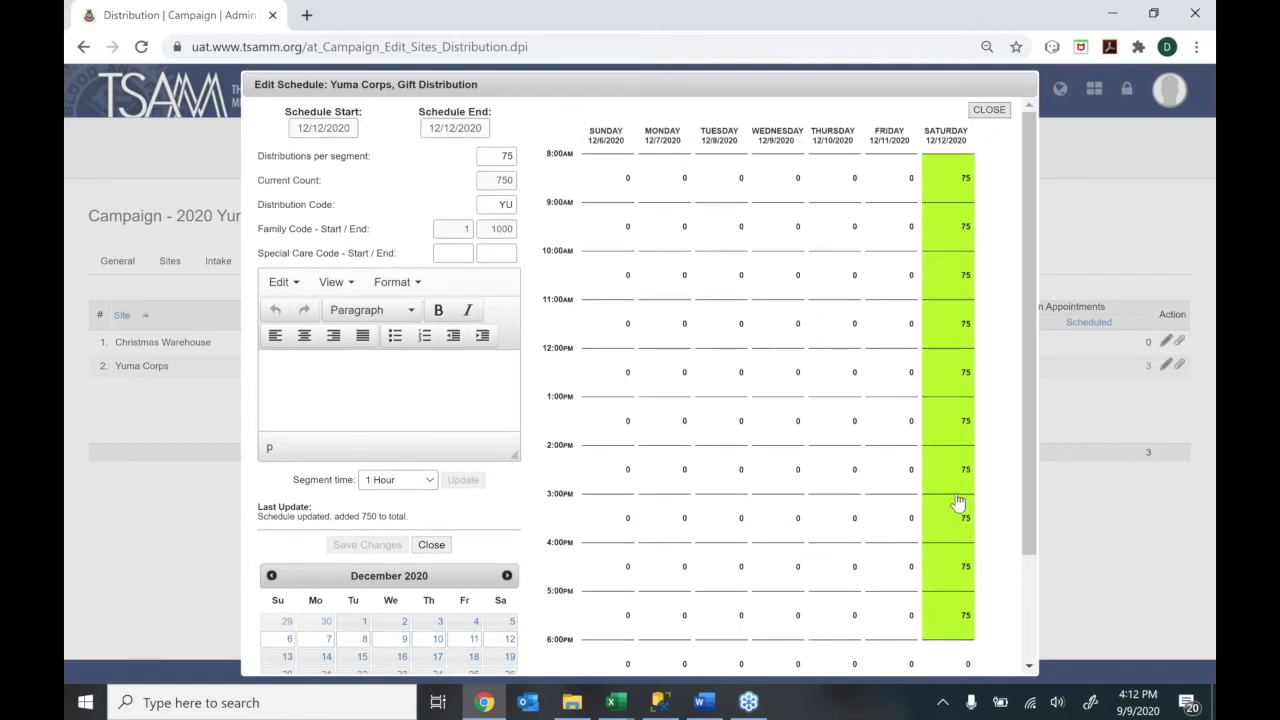
Set distributions per segment to 0 and clear Saturday's 12:00 PM slot, lowering the count to 675
double_click(506, 156)
type("0")
left_click(950, 372)
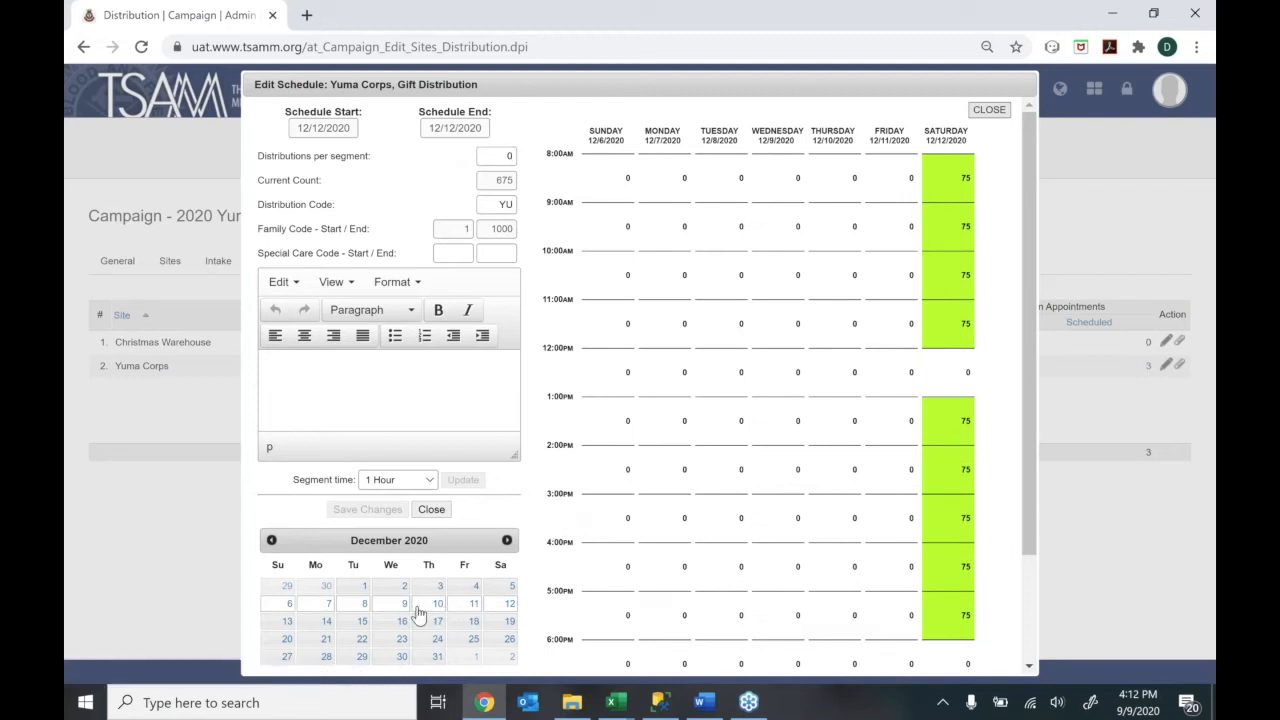
Browse the calendar through the following weeks, ending on December 20–26
left_click(391, 627)
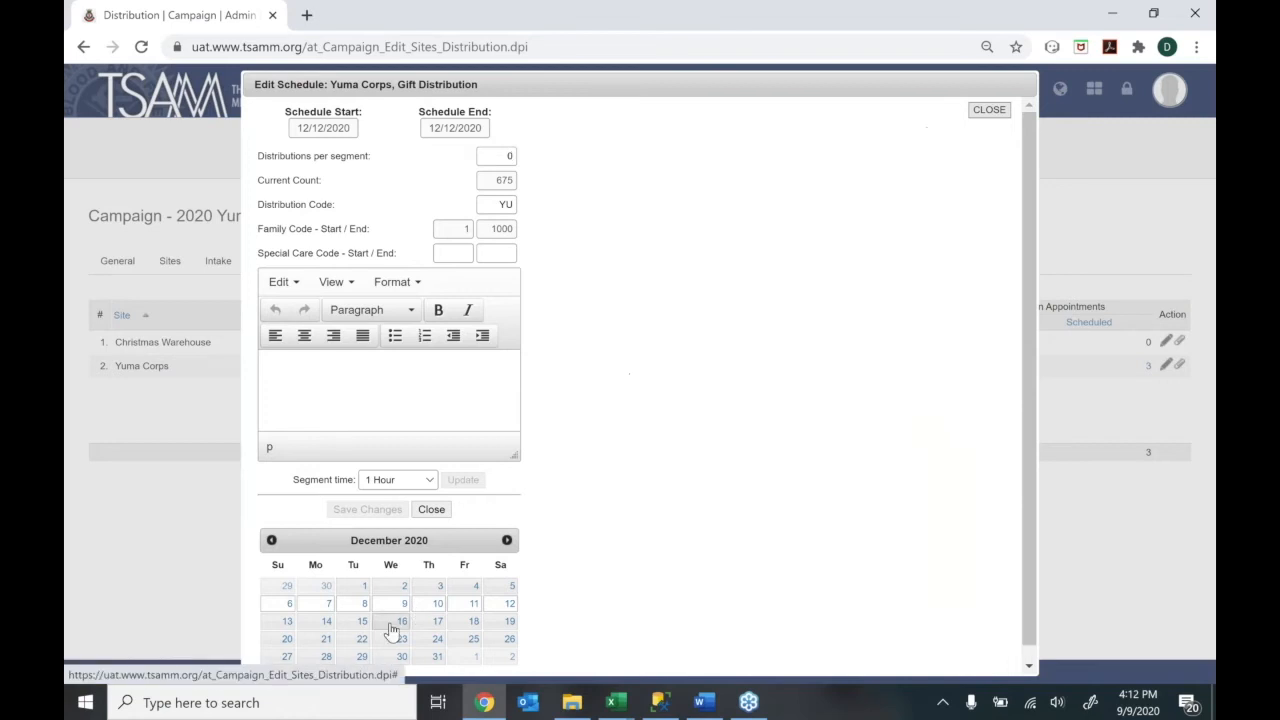
left_click(397, 608)
left_click(393, 624)
left_click(391, 636)
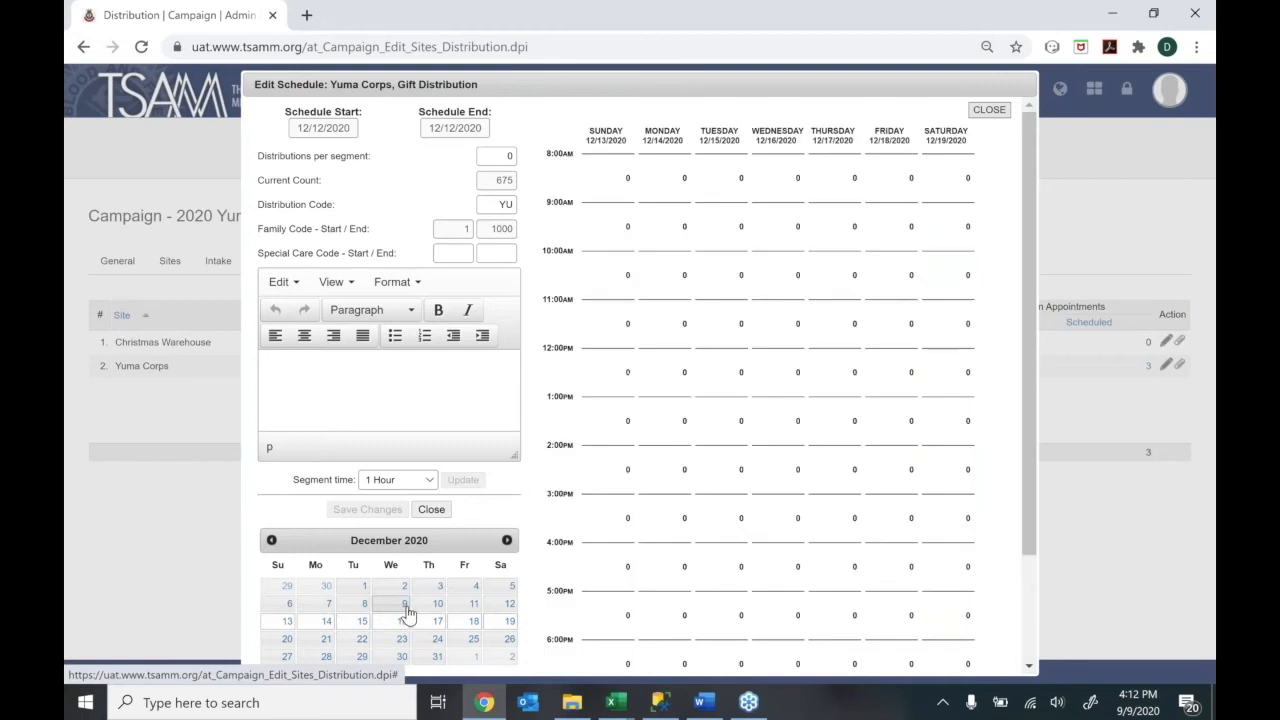
Reload the December 6–12 week showing Saturday's 675 scheduled distributions
left_click(405, 606)
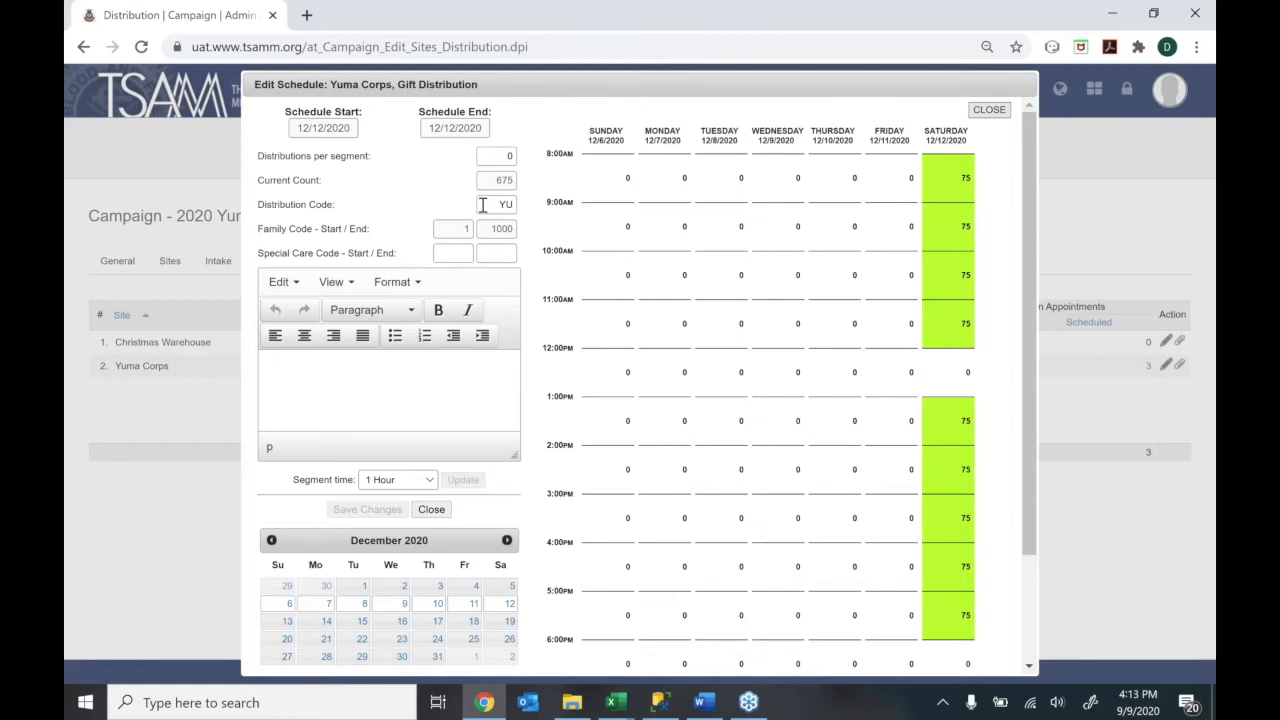
Inspect the YU distribution code, then close the Yuma Corps schedule with 675 appointments on 12/12/2020
left_click(504, 204)
double_click(504, 204)
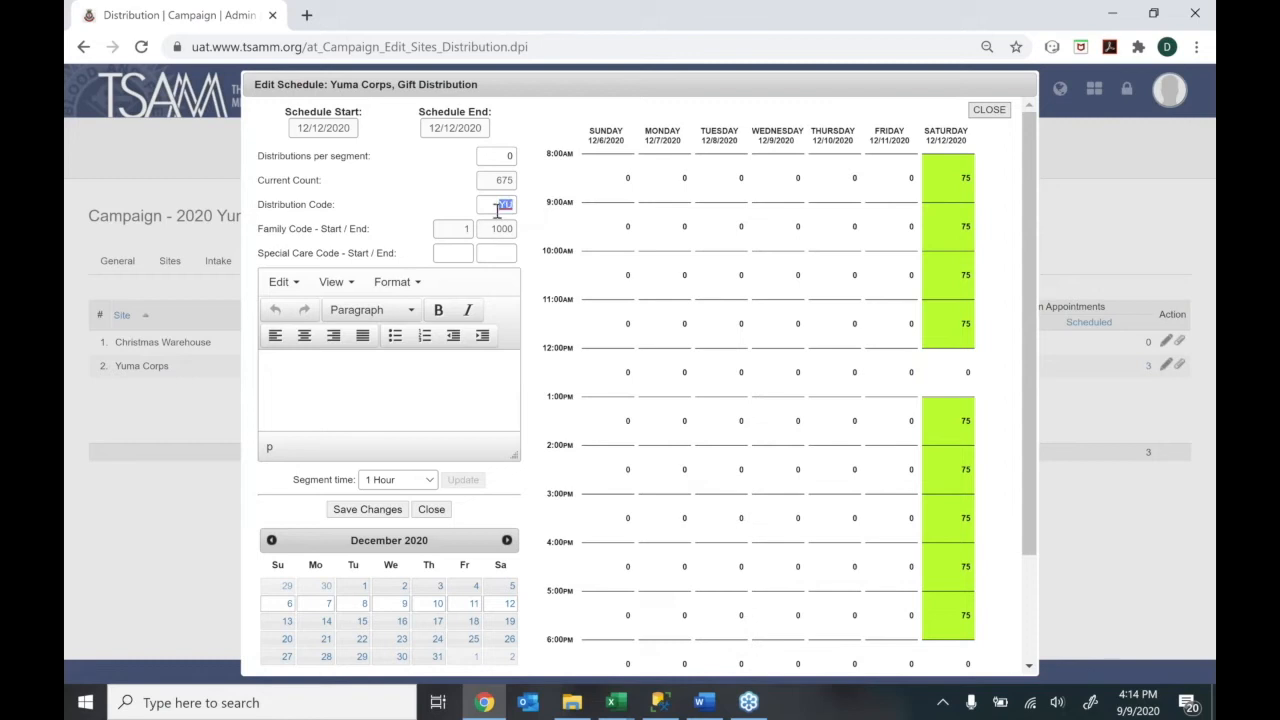
left_click(497, 210)
left_click_drag(254, 254, 288, 257)
left_click(298, 258)
left_click(993, 115)
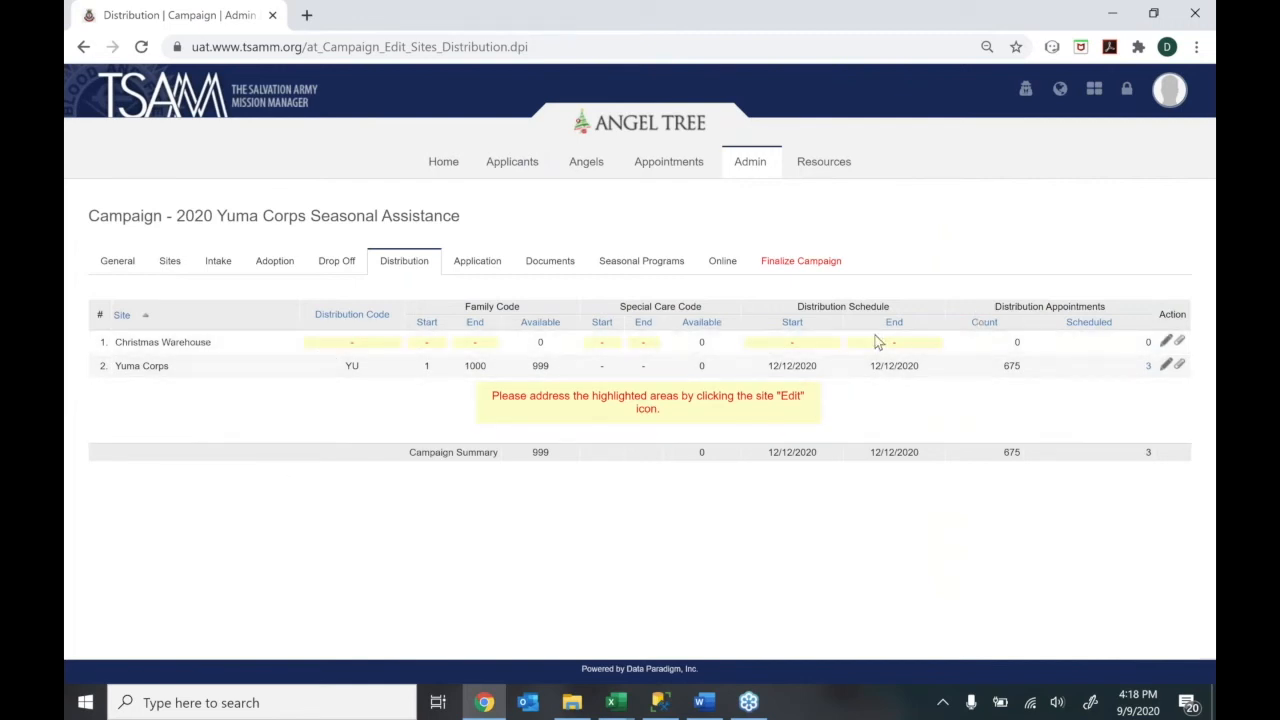
left_click(1165, 341)
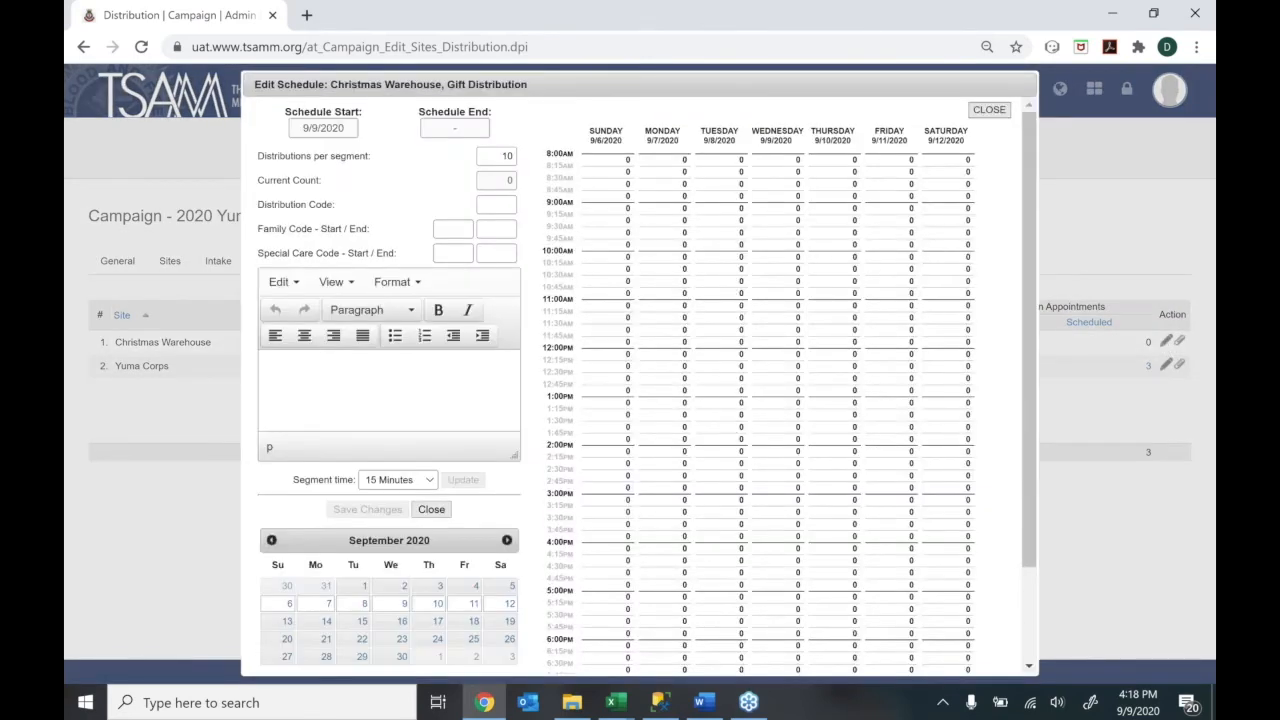
left_click(990, 112)
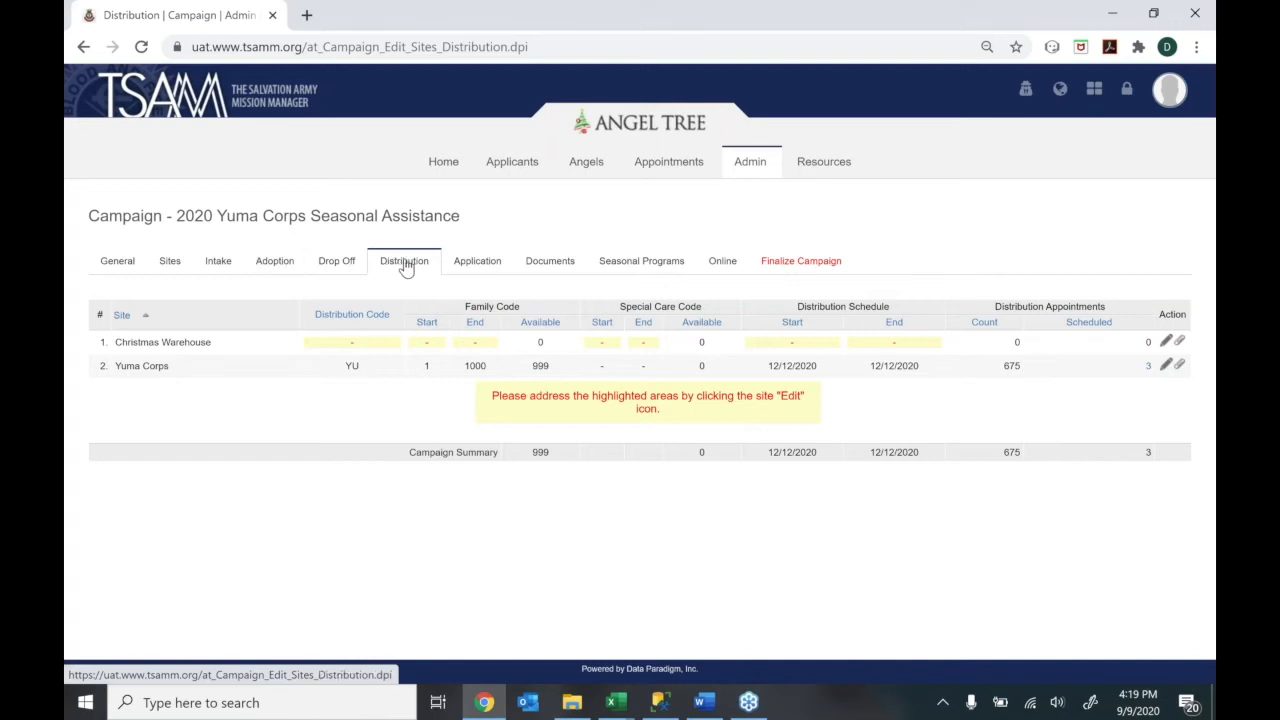
In Application settings, choose the Angel Tree Public form and continue to its field settings
left_click(472, 273)
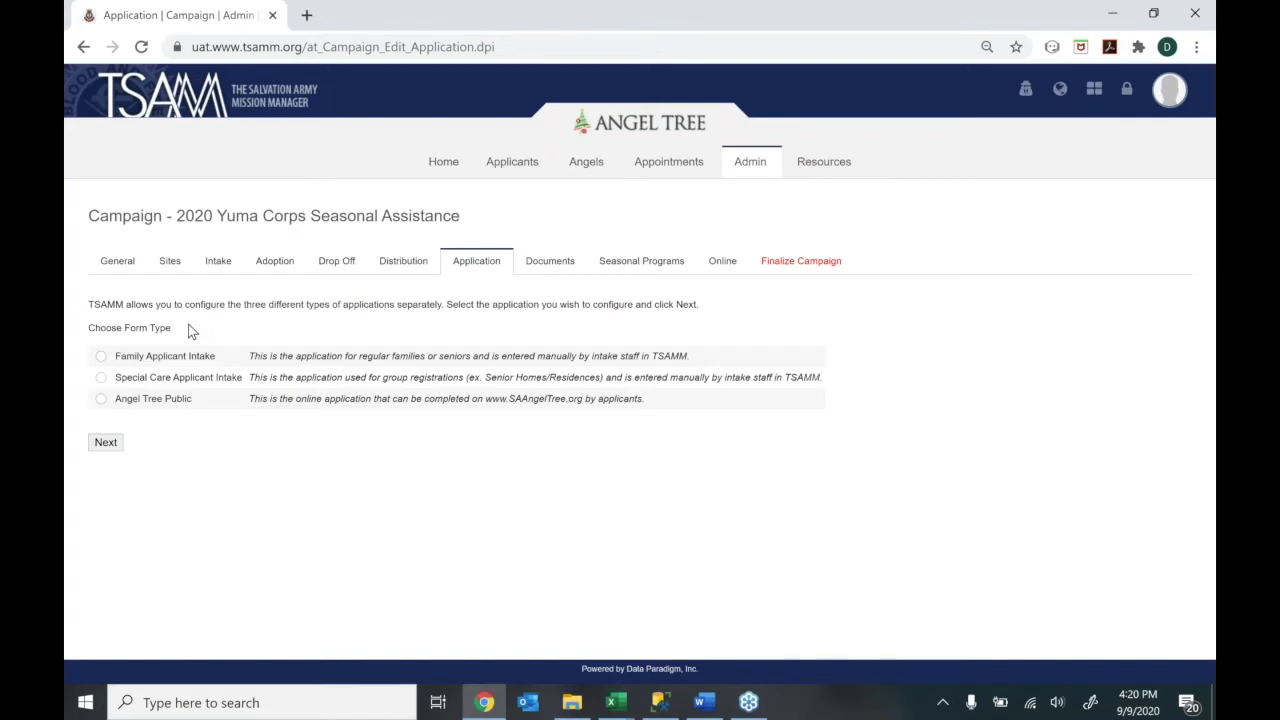
left_click(101, 357)
left_click(102, 379)
left_click(102, 398)
left_click(100, 398)
left_click(105, 443)
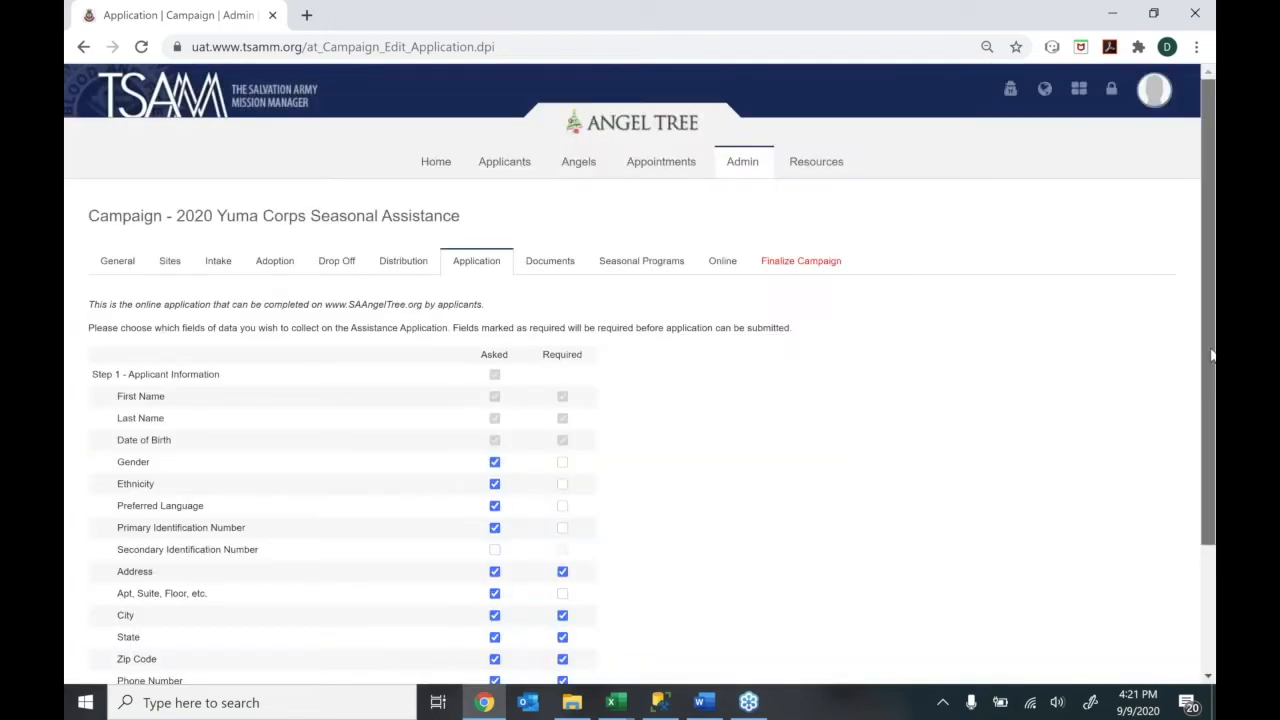
Stop asking Ethnicity and Primary Identification Number, keep Referral Source, and advance to household members
left_click_drag(1210, 355, 1205, 464)
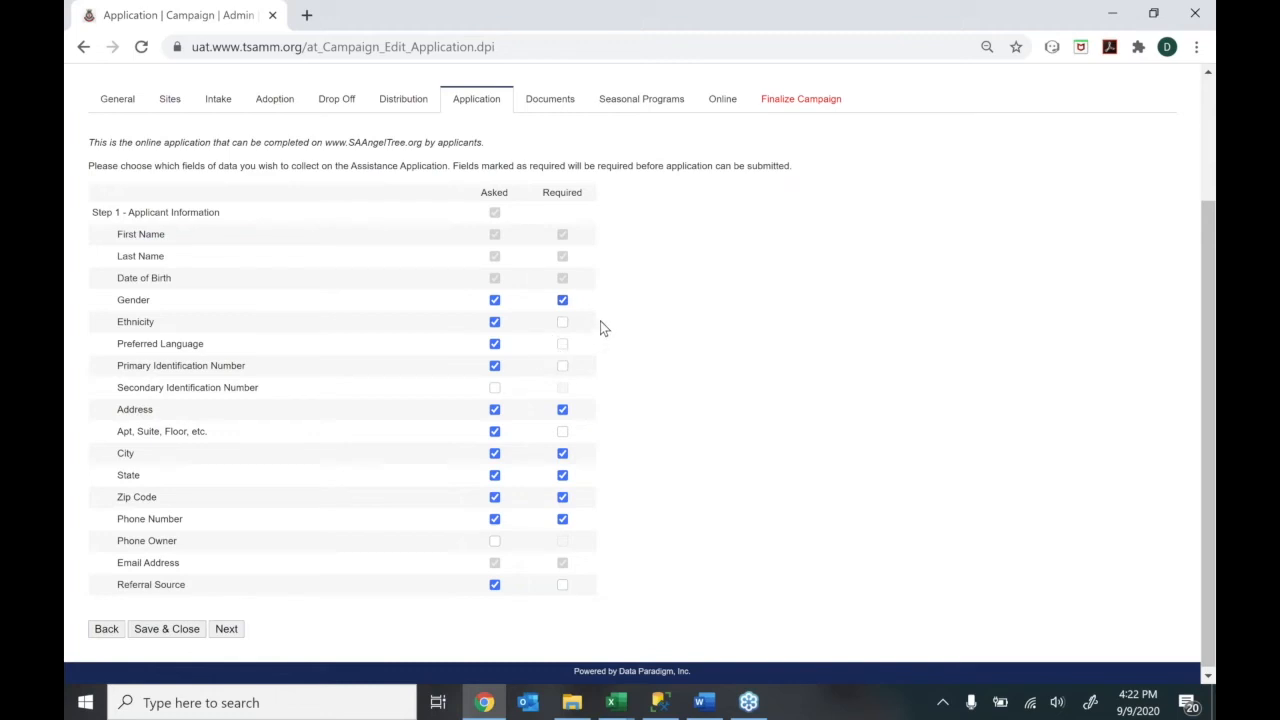
left_click(494, 324)
left_click(494, 365)
left_click(495, 585)
left_click(493, 585)
left_click(228, 632)
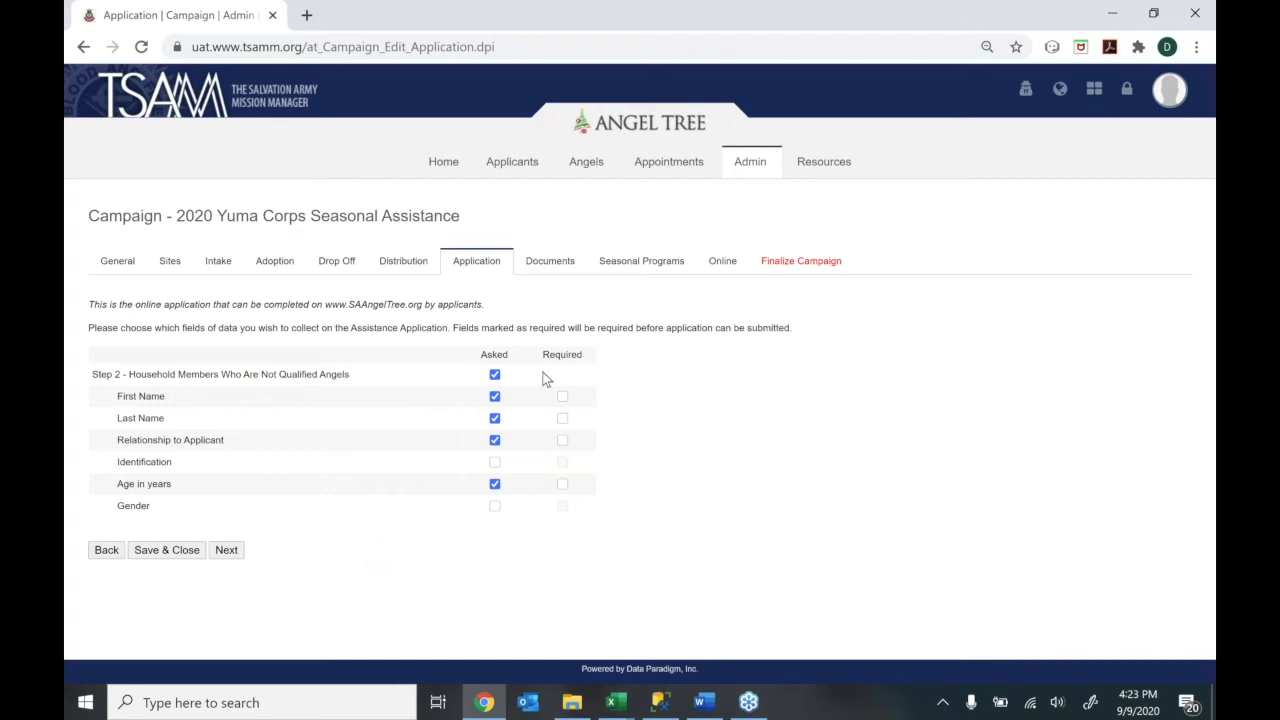
Ask for household members' last names, require Age in years, and advance to the Budget Worksheet
left_click(495, 376)
left_click(496, 378)
left_click(494, 417)
left_click(562, 485)
left_click(222, 552)
left_click_drag(1212, 455, 1205, 564)
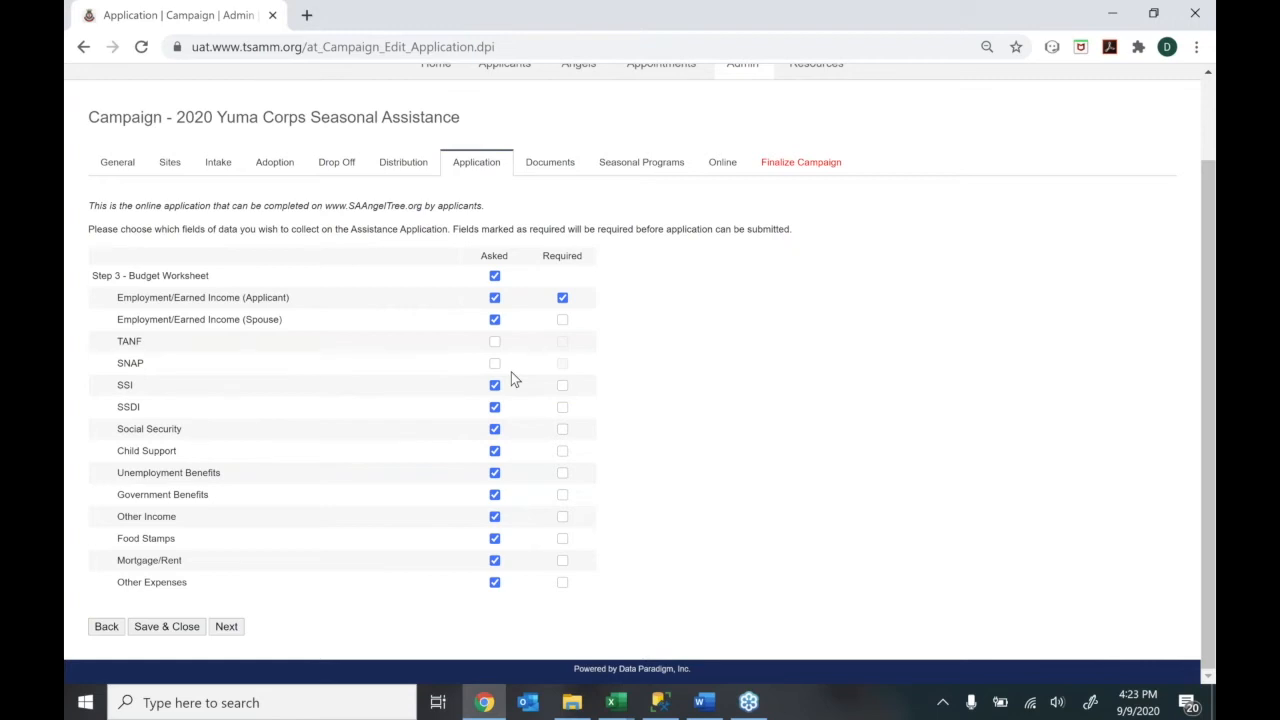
Leave the budget worksheet fields unchanged and advance to Step 4, Angel Information
left_click(226, 627)
left_click_drag(1213, 445, 1215, 550)
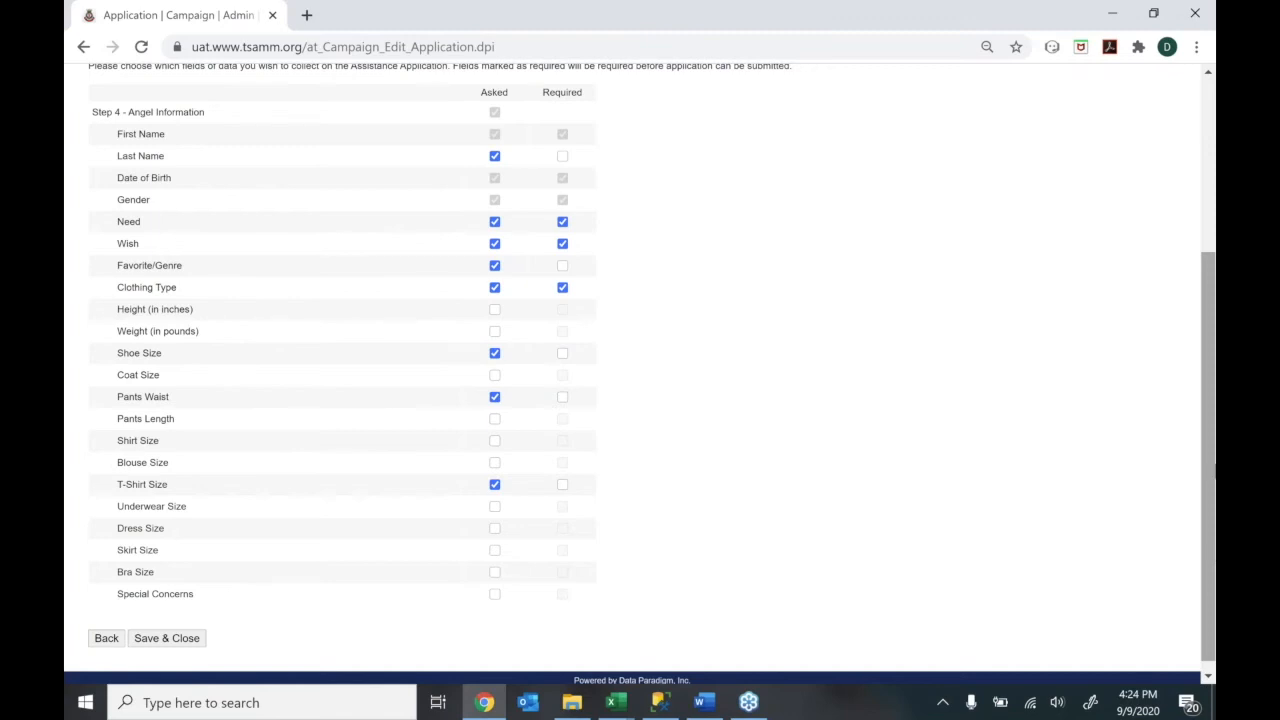
Keep the angel's Last Name and Wish asked, save the field settings, and select Family Applicant Intake
left_click(495, 158)
left_click(495, 158)
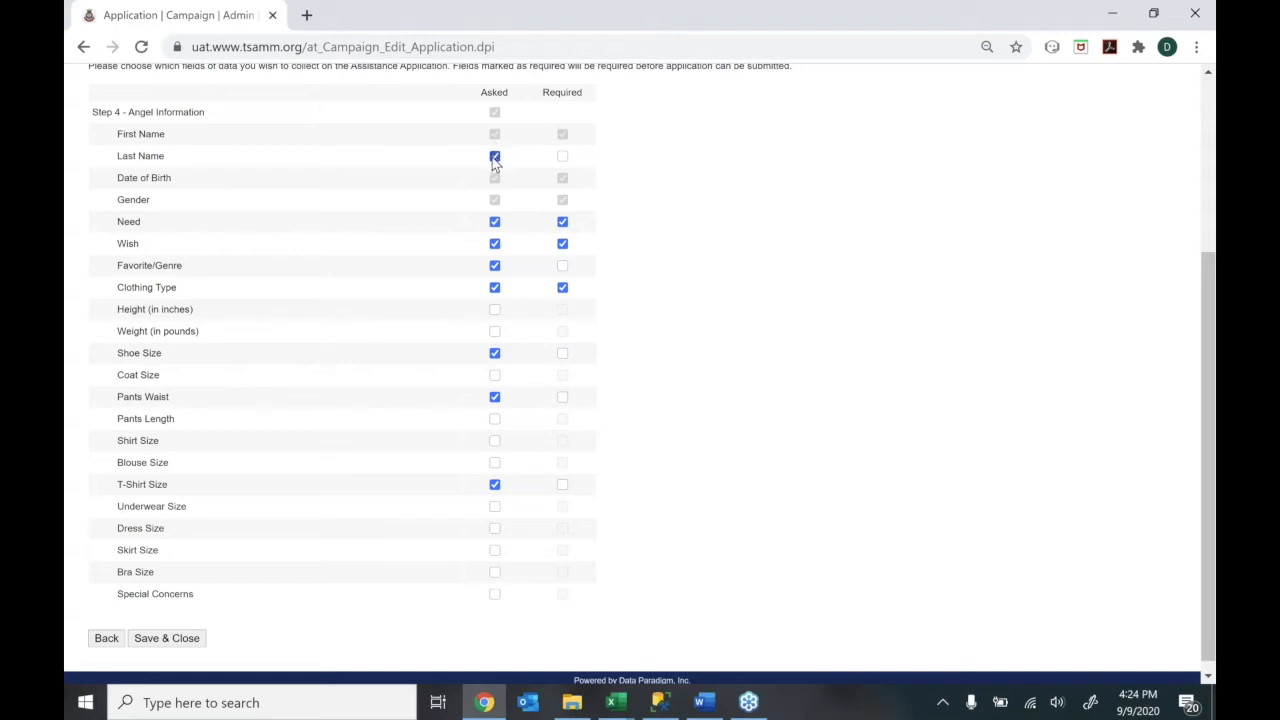
left_click(495, 158)
left_click(495, 158)
left_click(494, 244)
left_click(494, 244)
left_click(177, 639)
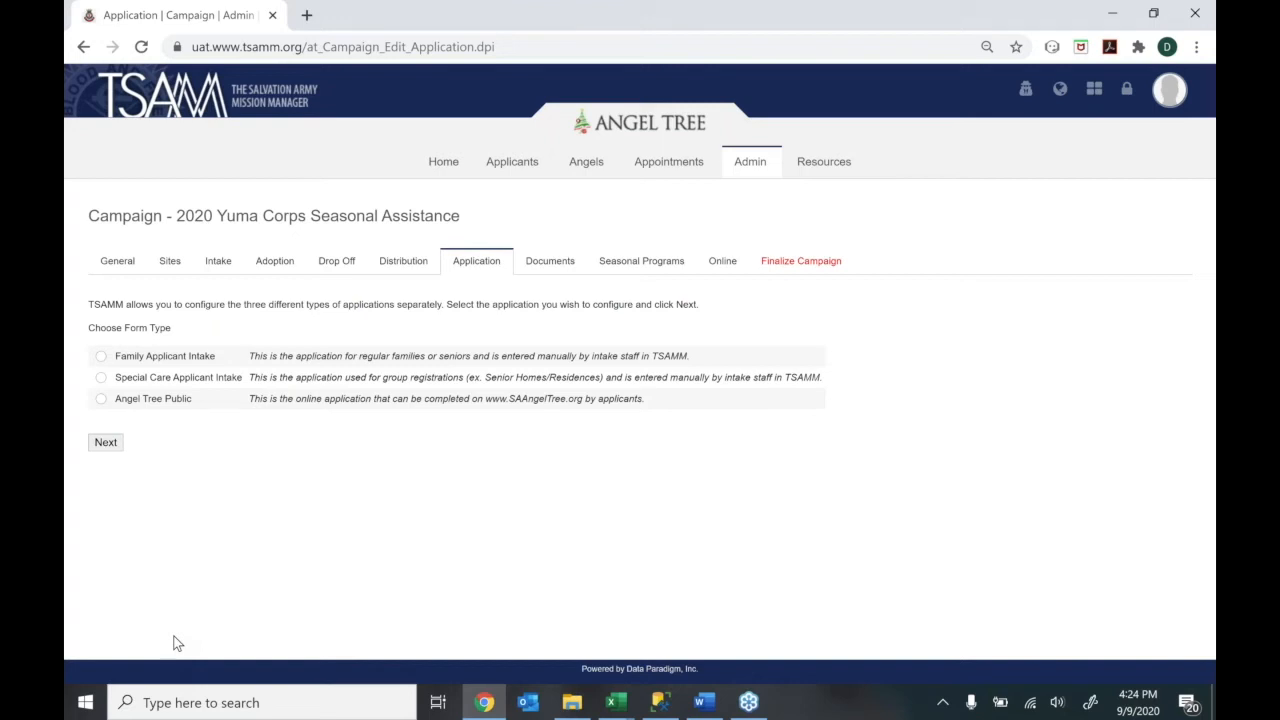
left_click(99, 358)
Open the campaign's Documents list and remove one duplicate Identification requirement
left_click(556, 267)
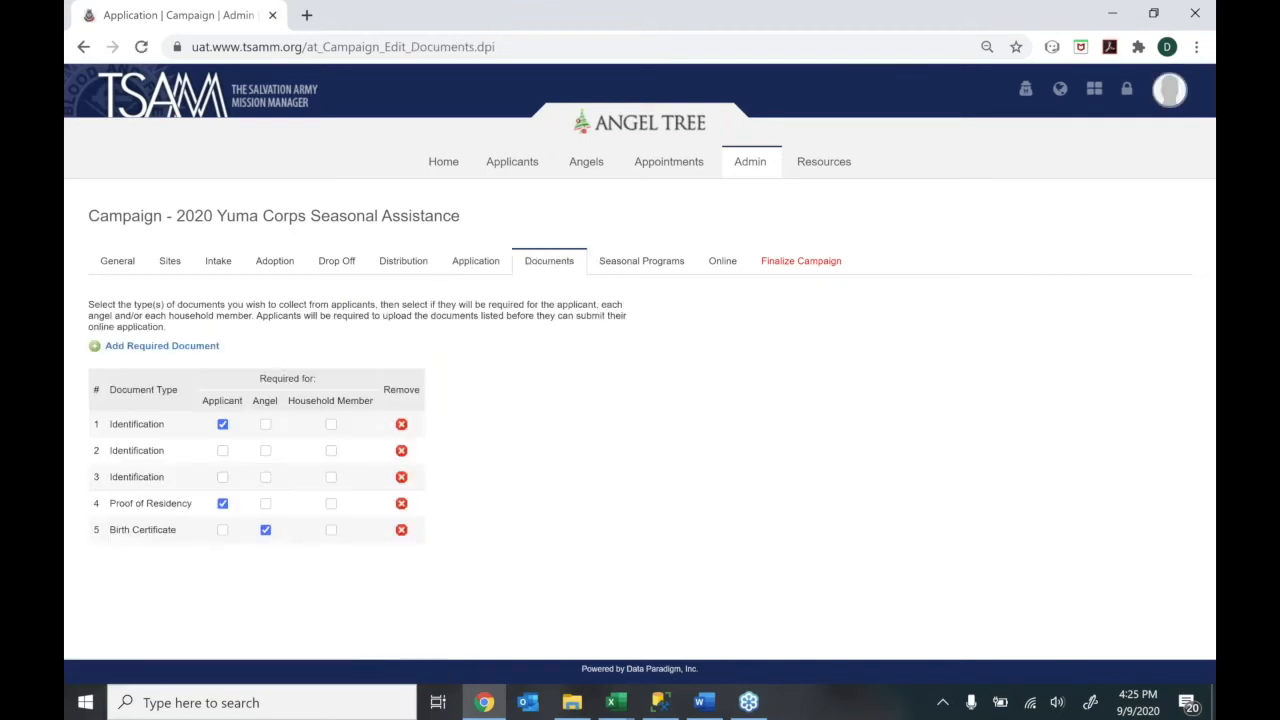
left_click(401, 456)
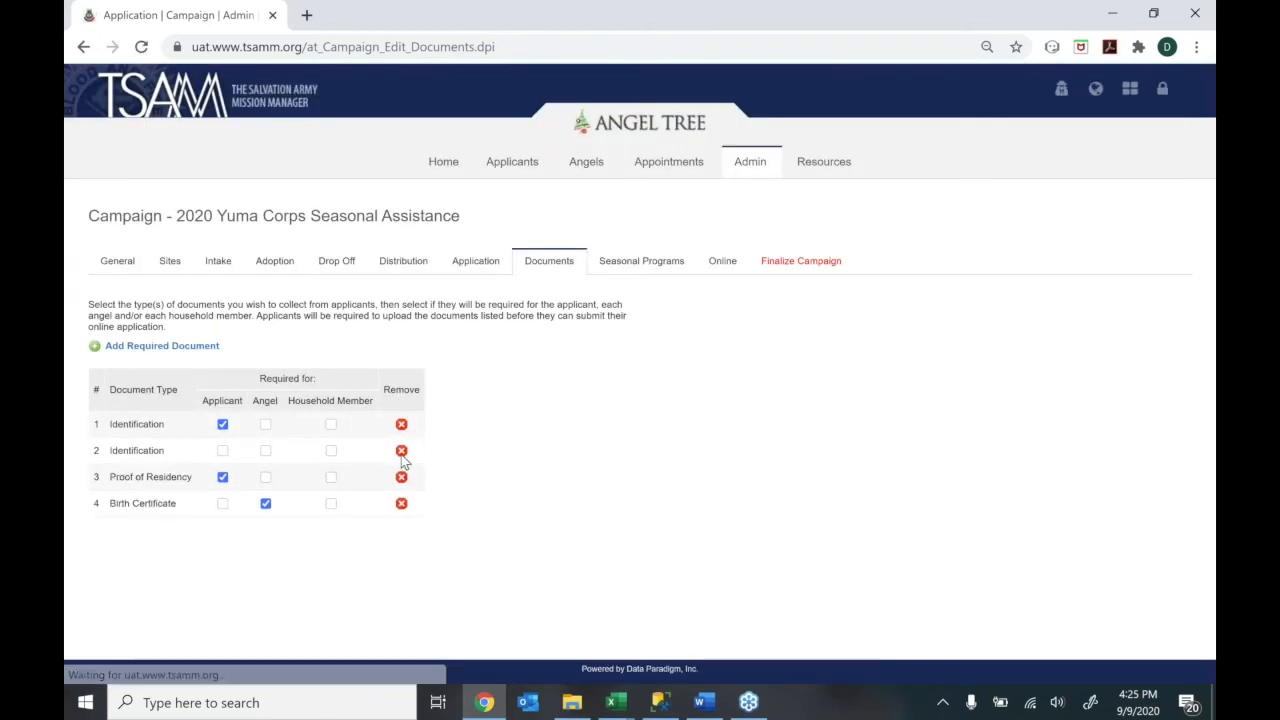
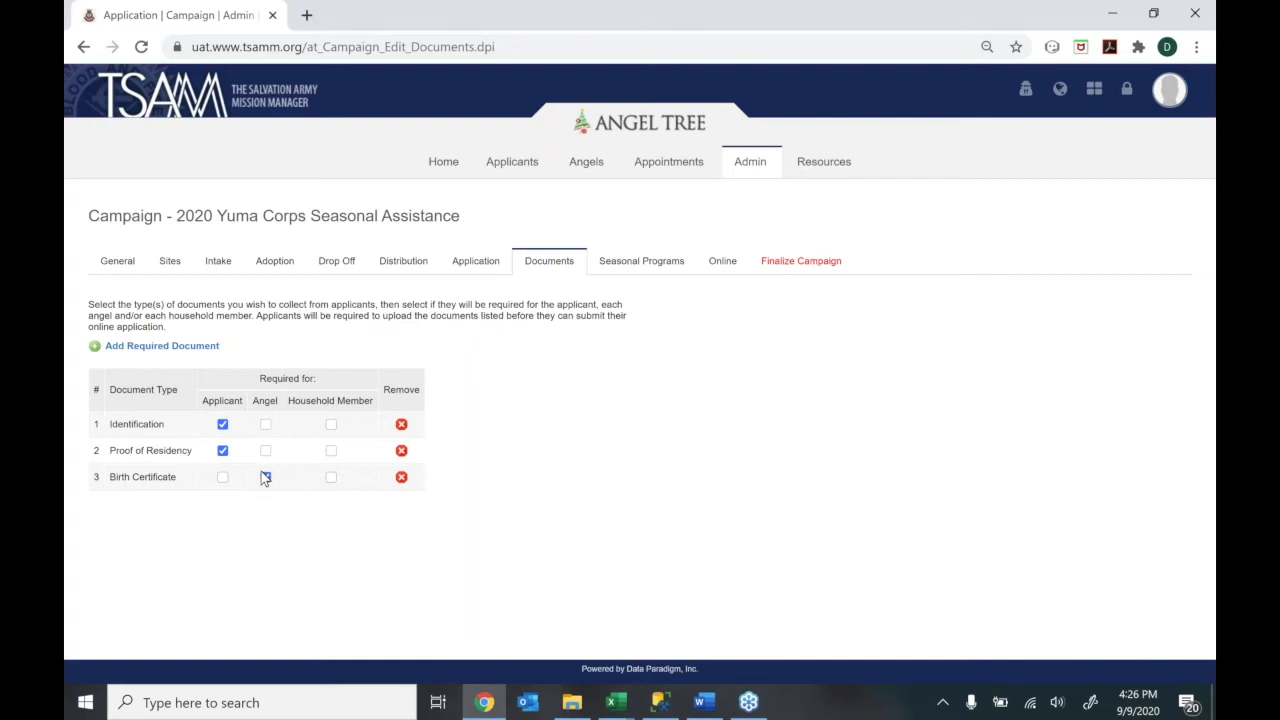
Stop requiring Identification from household members and add a new 'Water Bill' document type
left_click(331, 426)
left_click(332, 425)
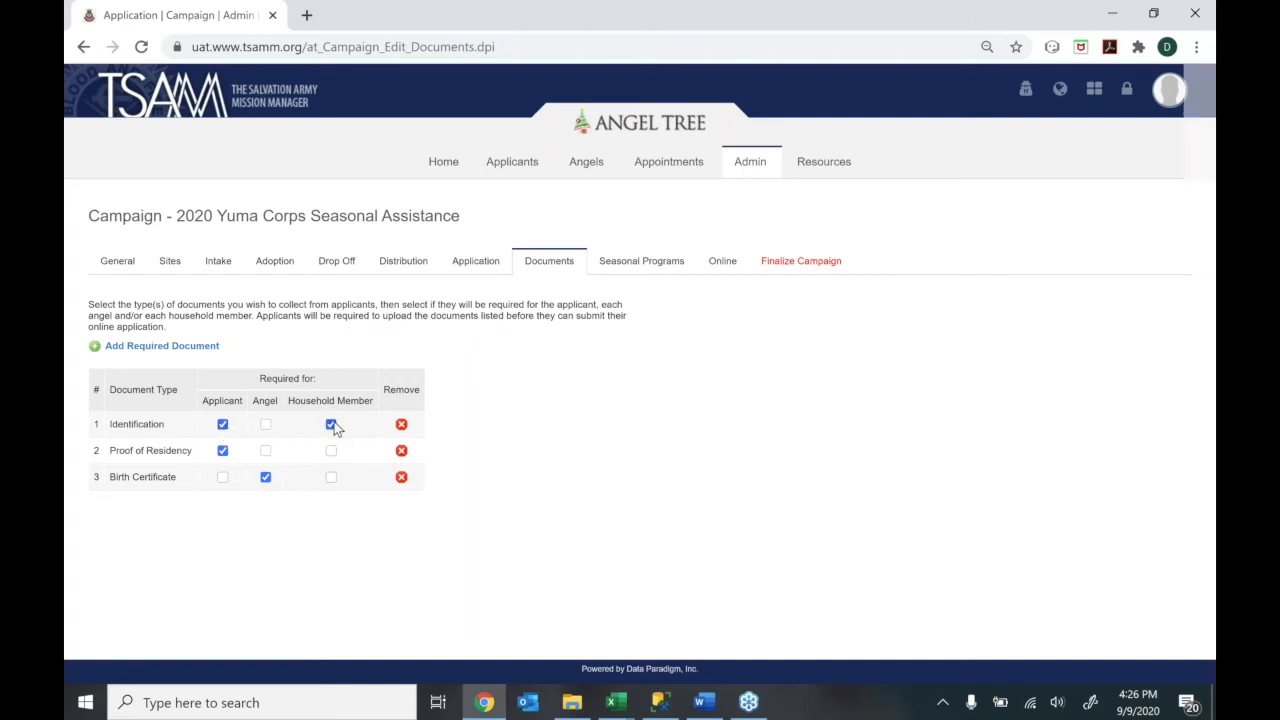
left_click(178, 350)
left_click_drag(749, 349, 751, 456)
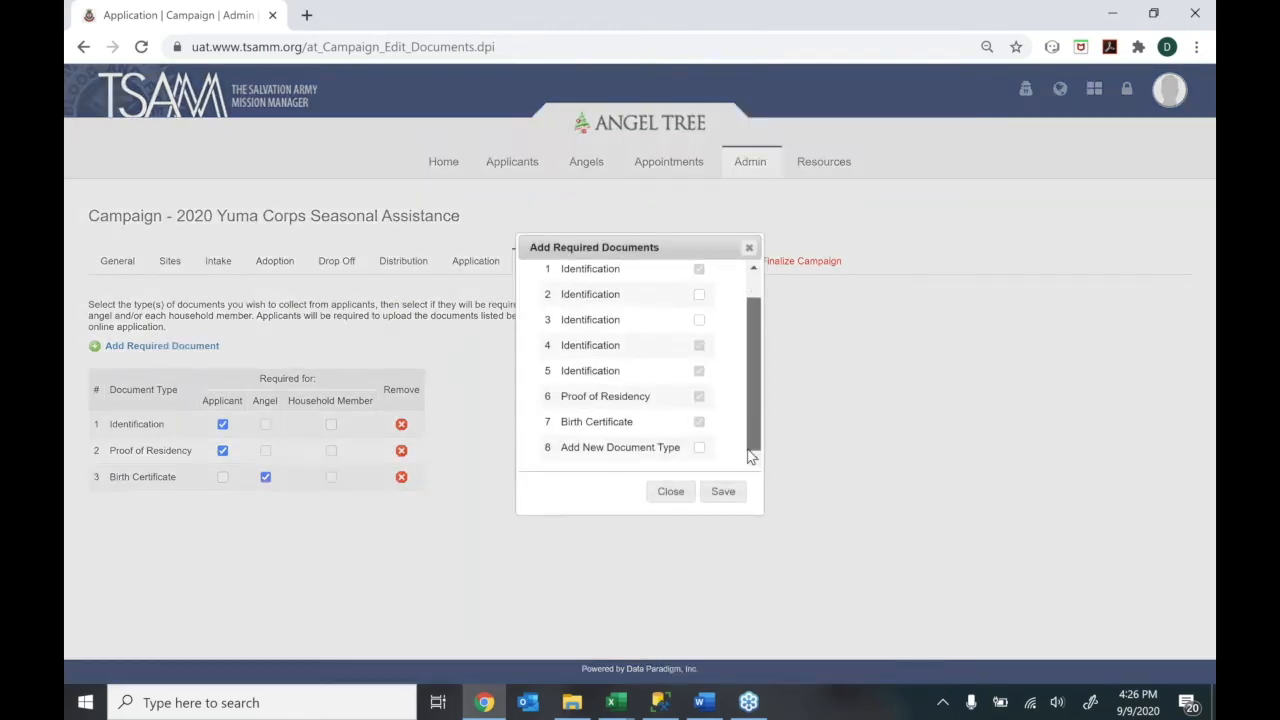
left_click(698, 448)
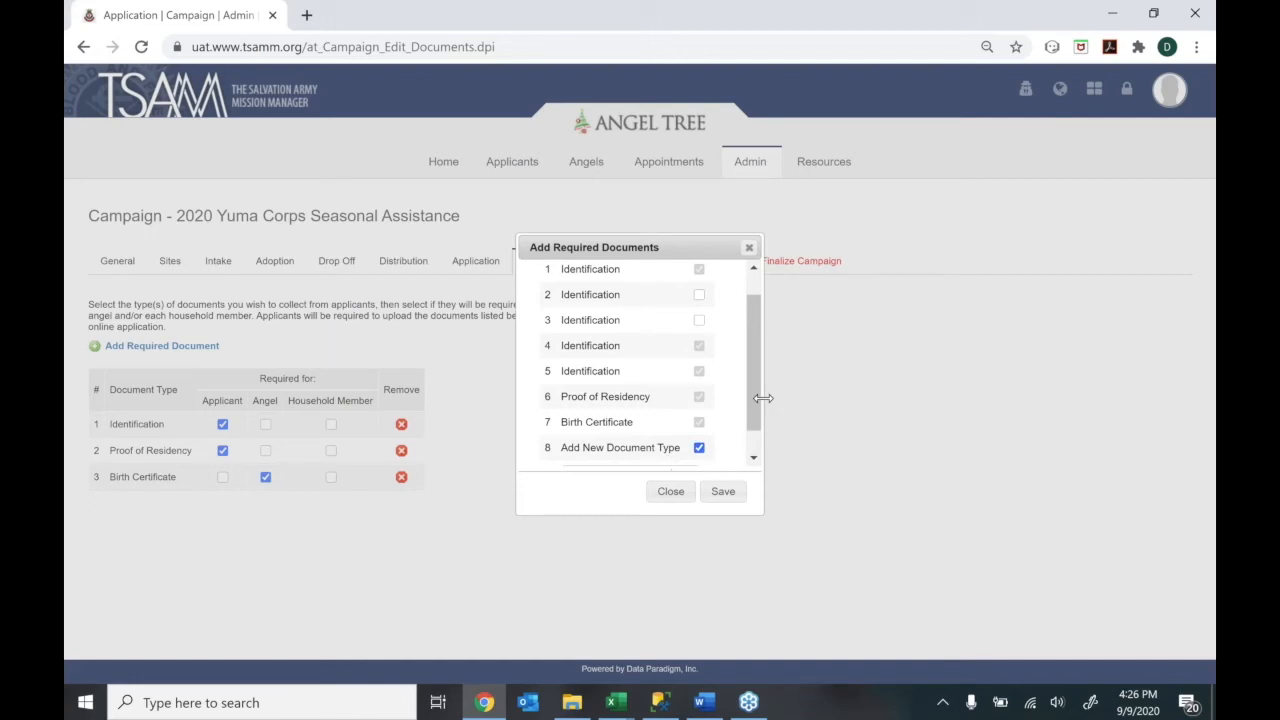
left_click_drag(752, 397, 751, 471)
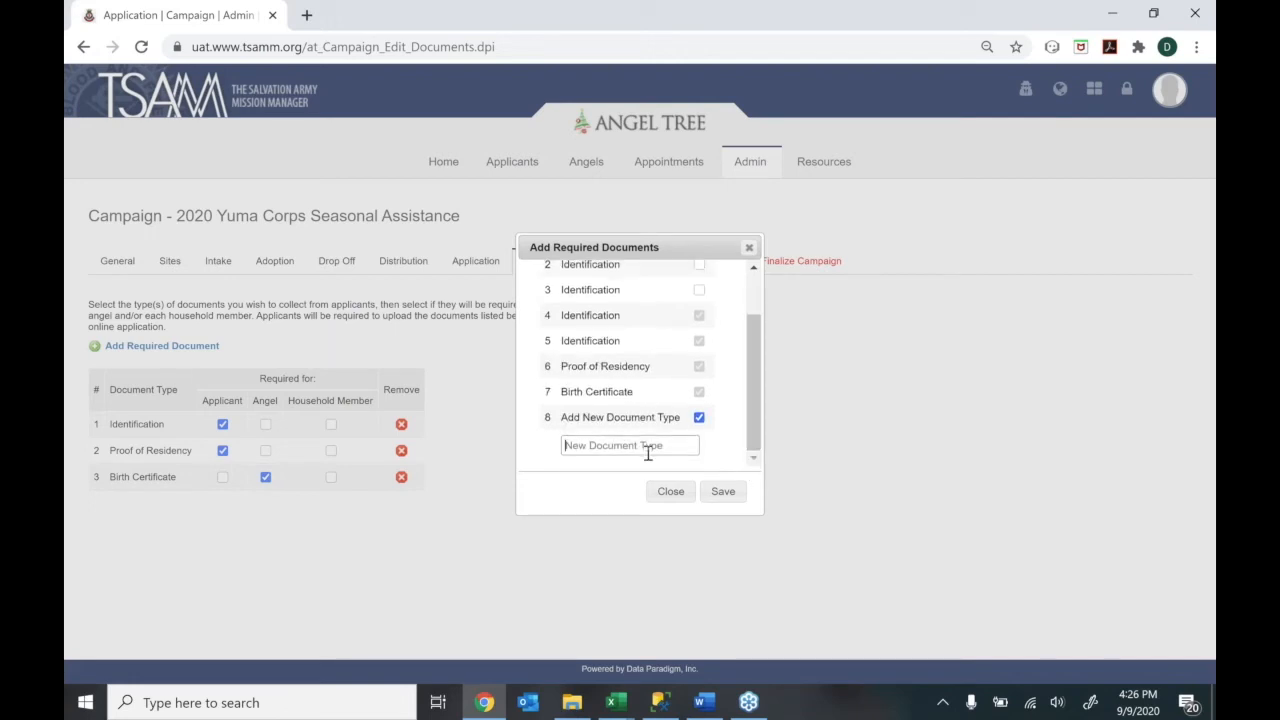
type("Water Bill")
left_click(722, 492)
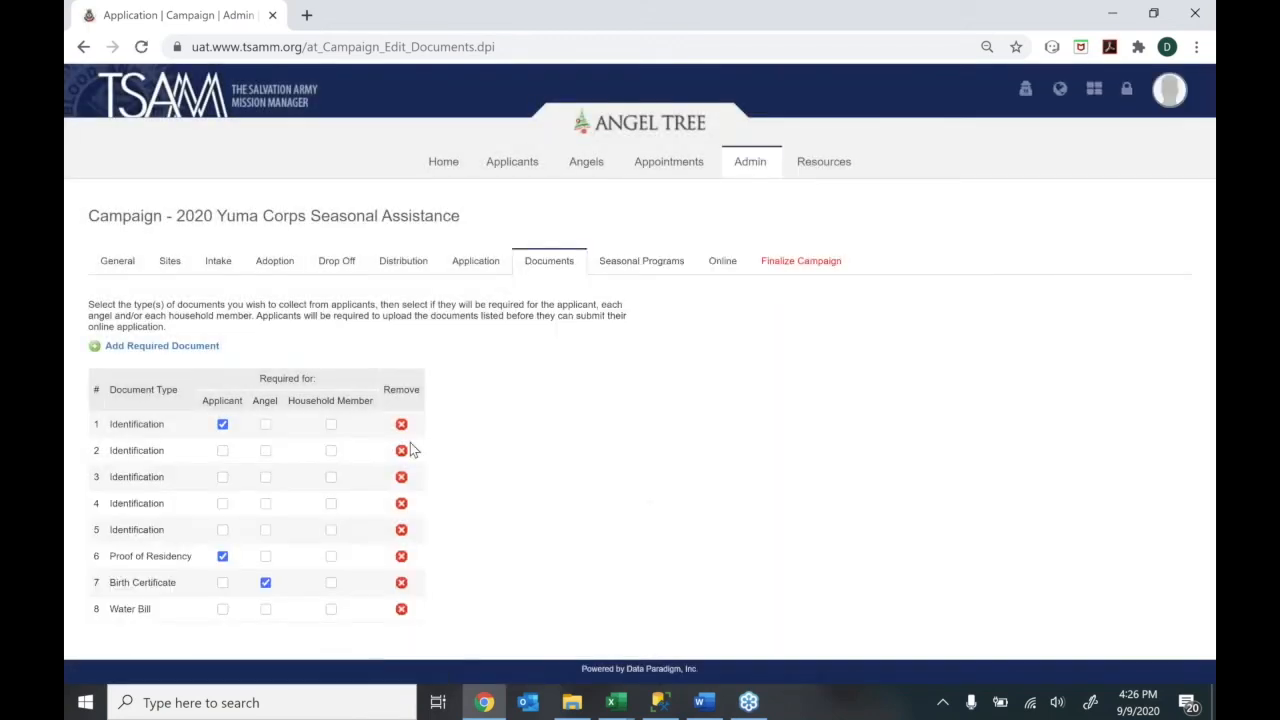
Delete the duplicate Identification rows and Proof of Residency, and require Water Bill from the applicant
left_click(407, 447)
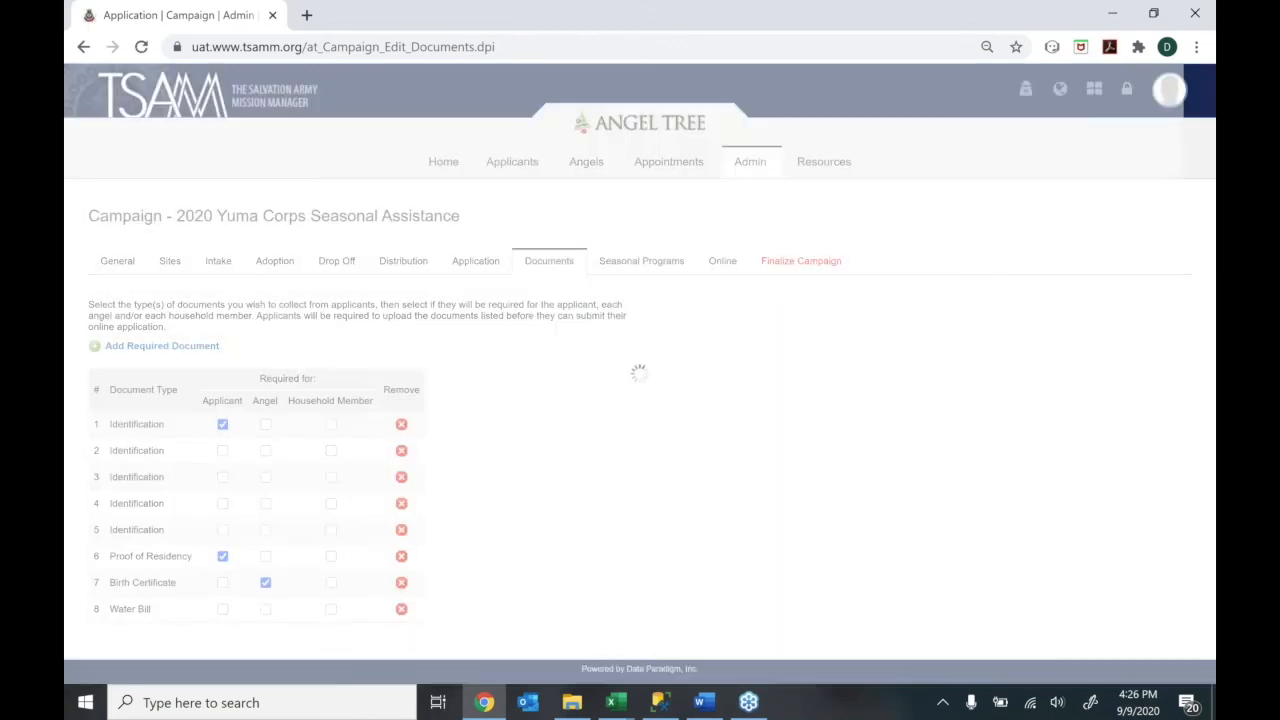
left_click(401, 452)
left_click(401, 452)
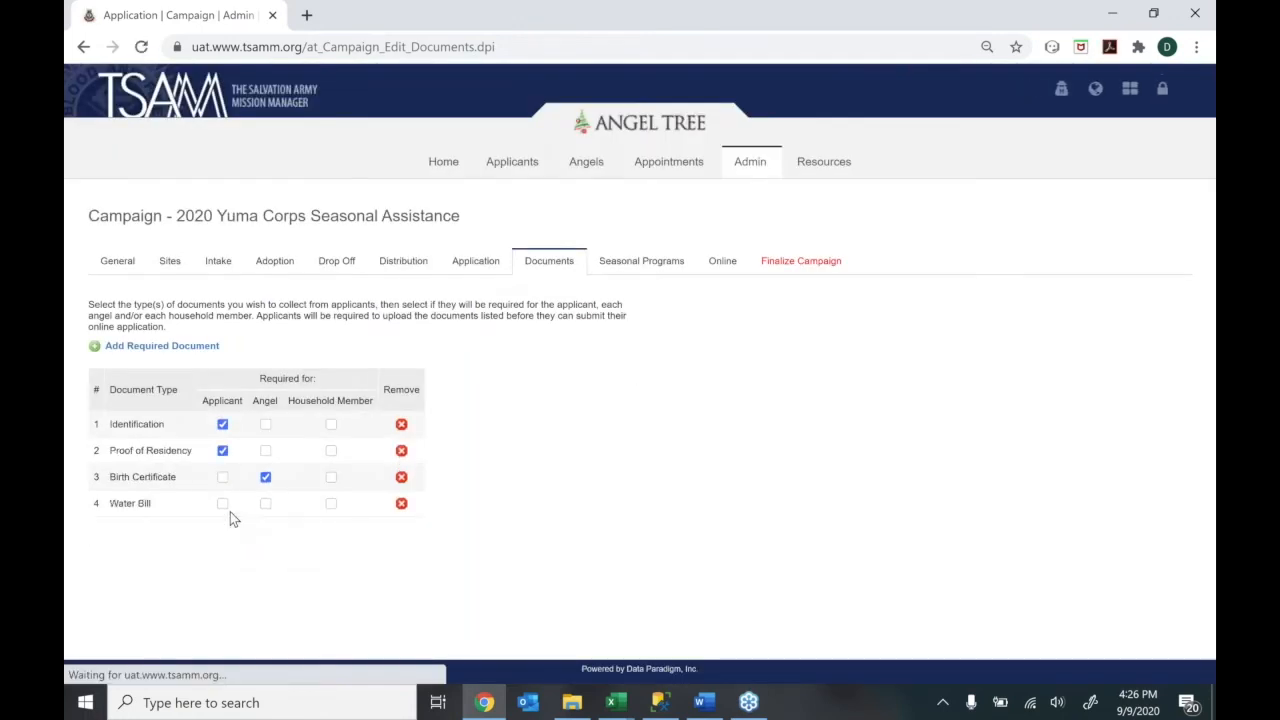
left_click(222, 503)
left_click(222, 451)
left_click(401, 452)
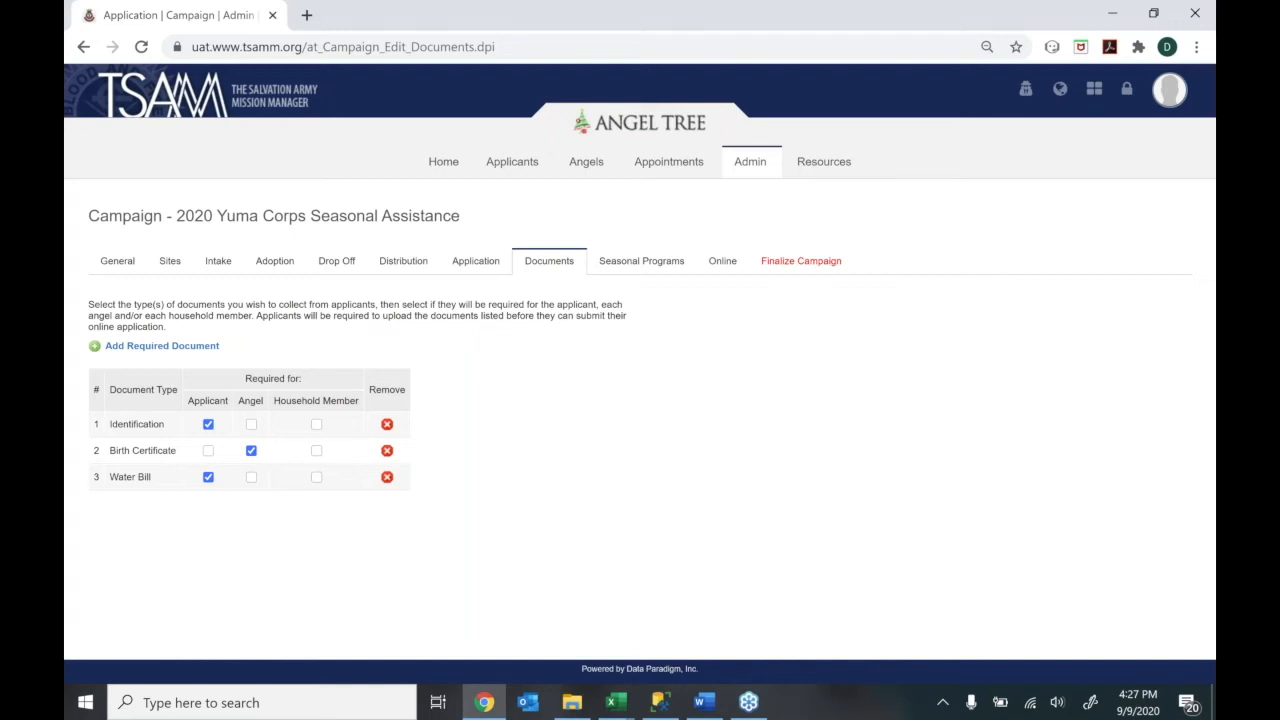
View Holiday Utility Assistance and Thanksgiving Food Box, then close the seasonal program editor unchanged
left_click(673, 278)
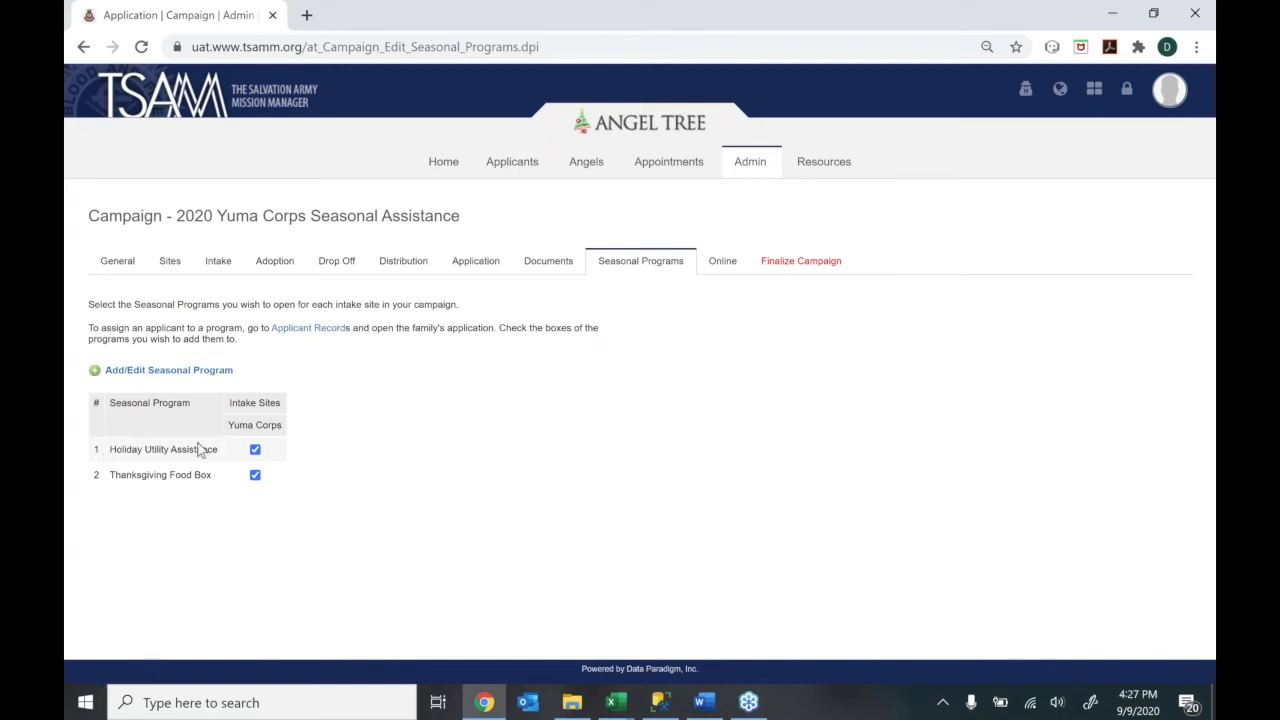
left_click(149, 375)
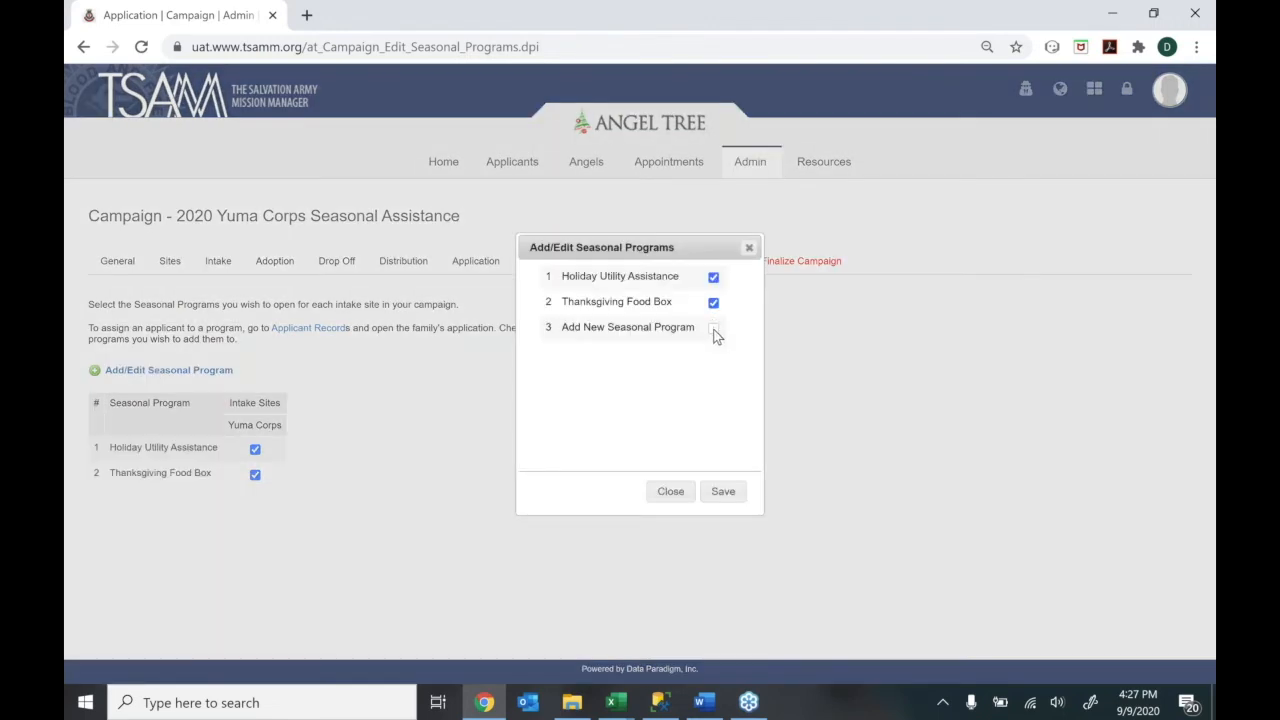
left_click(714, 332)
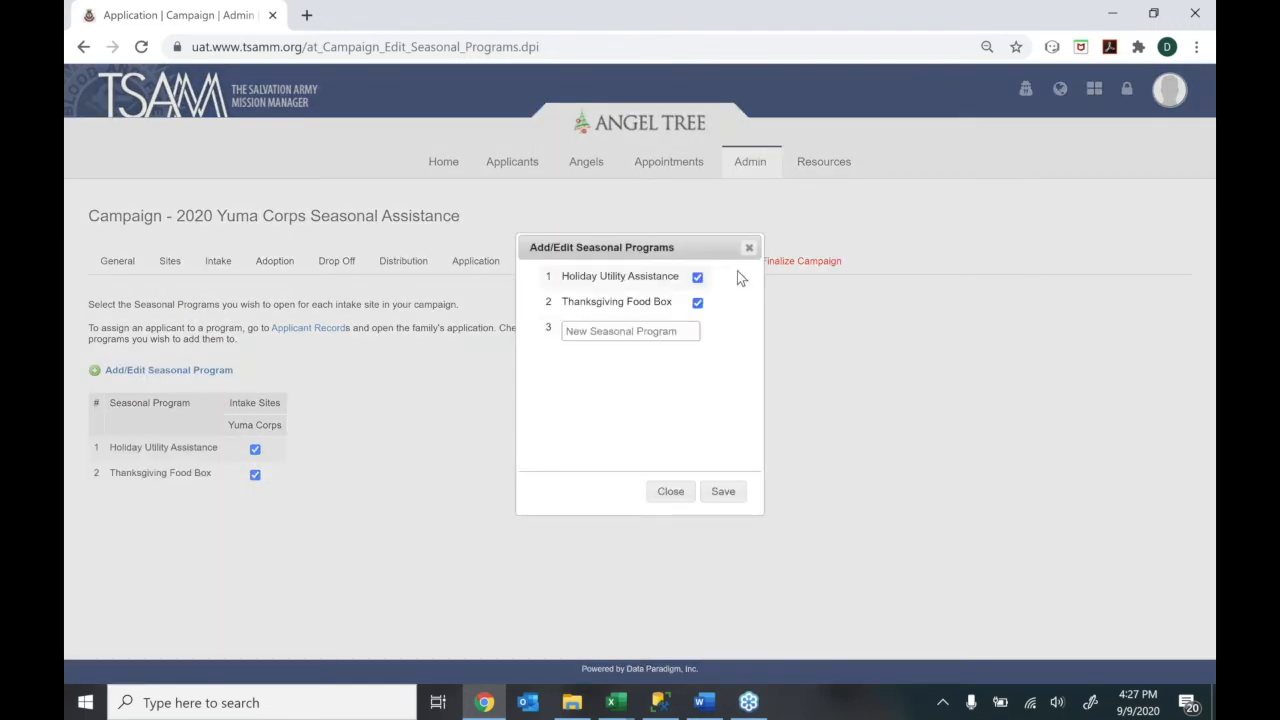
left_click(748, 248)
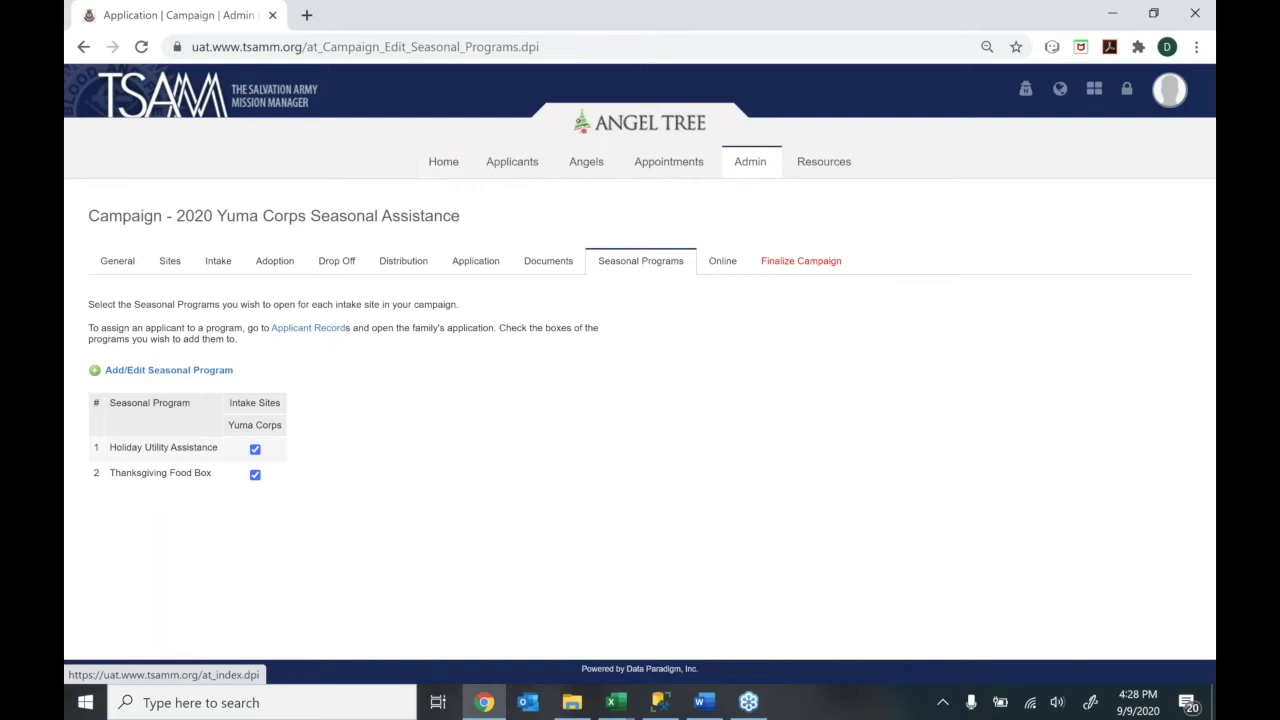
From Home, go to Appointments > Intake - Appointments for 2020 Yuma Corps Seasonal Assistance
left_click(443, 161)
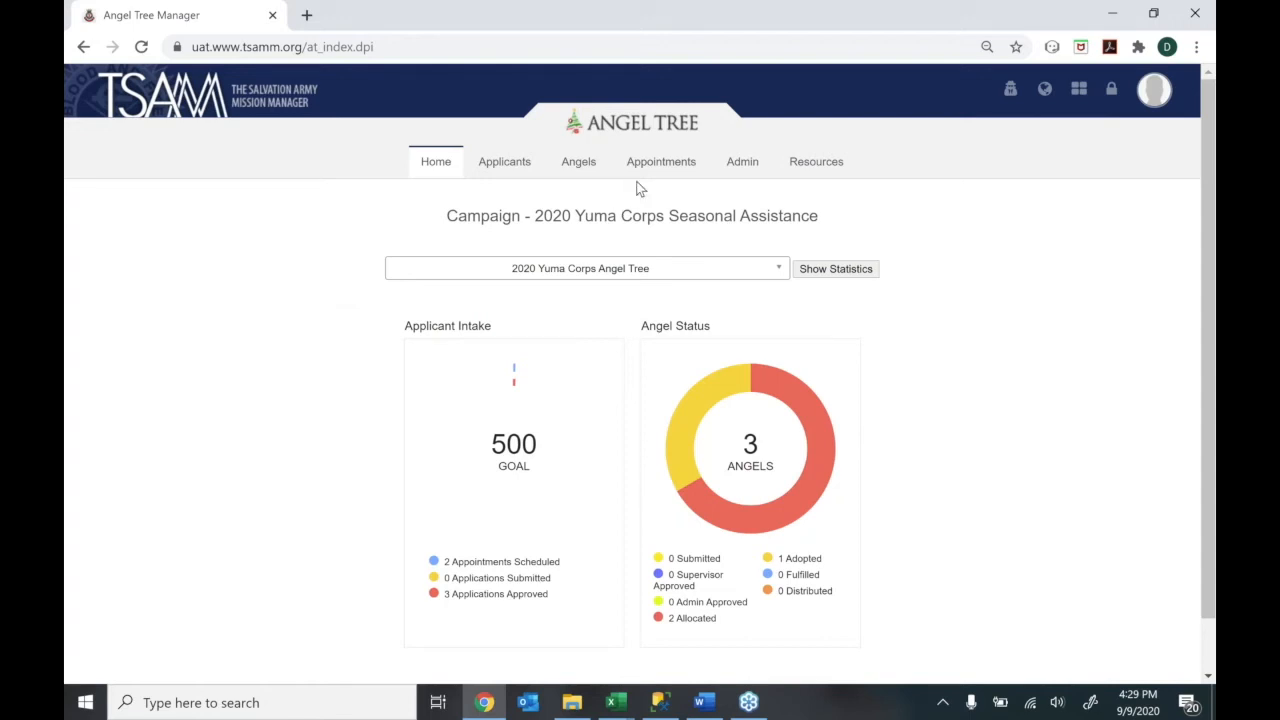
left_click(682, 156)
left_click(669, 218)
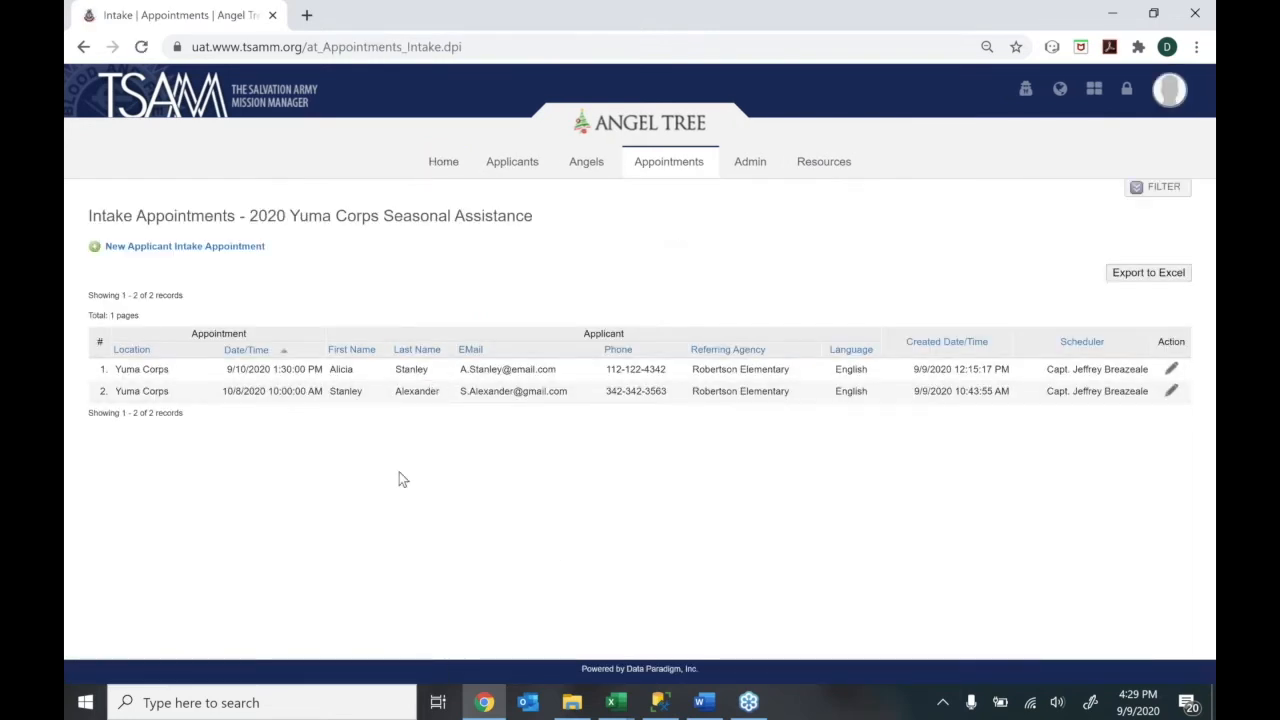
Start a New Applicant Intake Appointment and review the 9/7–9/12/2020 Yuma Corps slot calendar
left_click(147, 254)
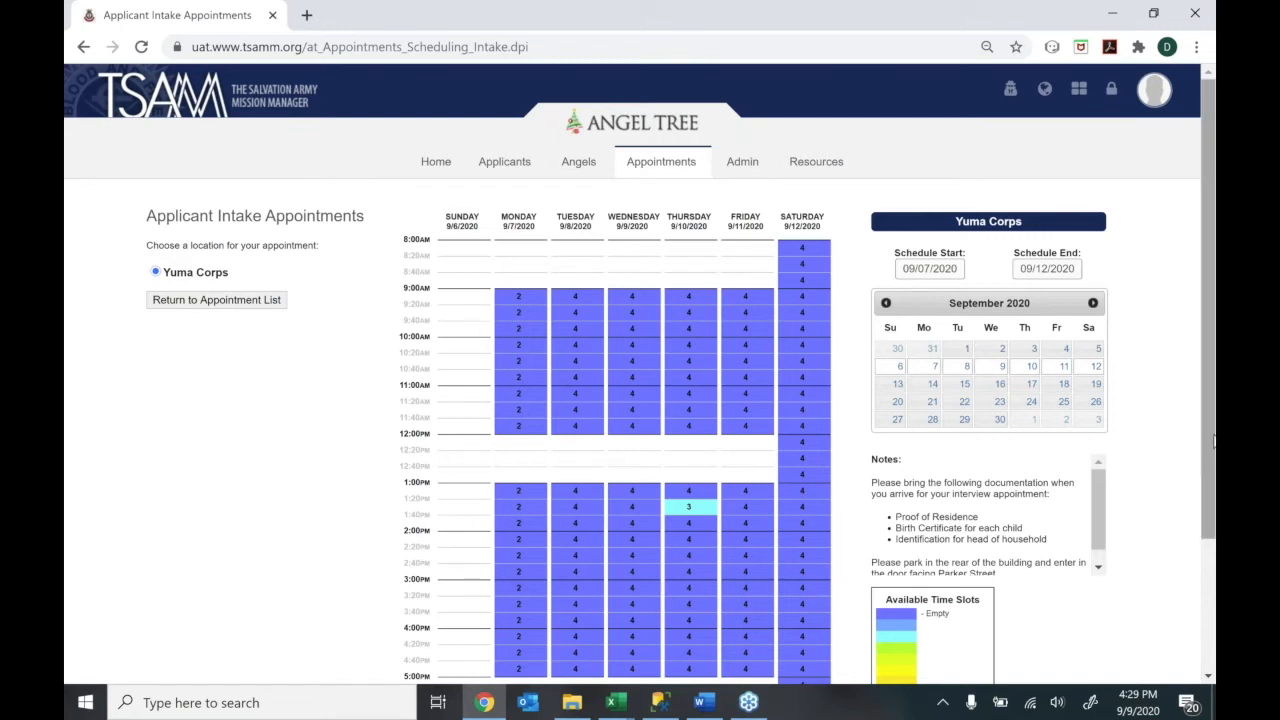
scroll(1212, 450, "down", 1)
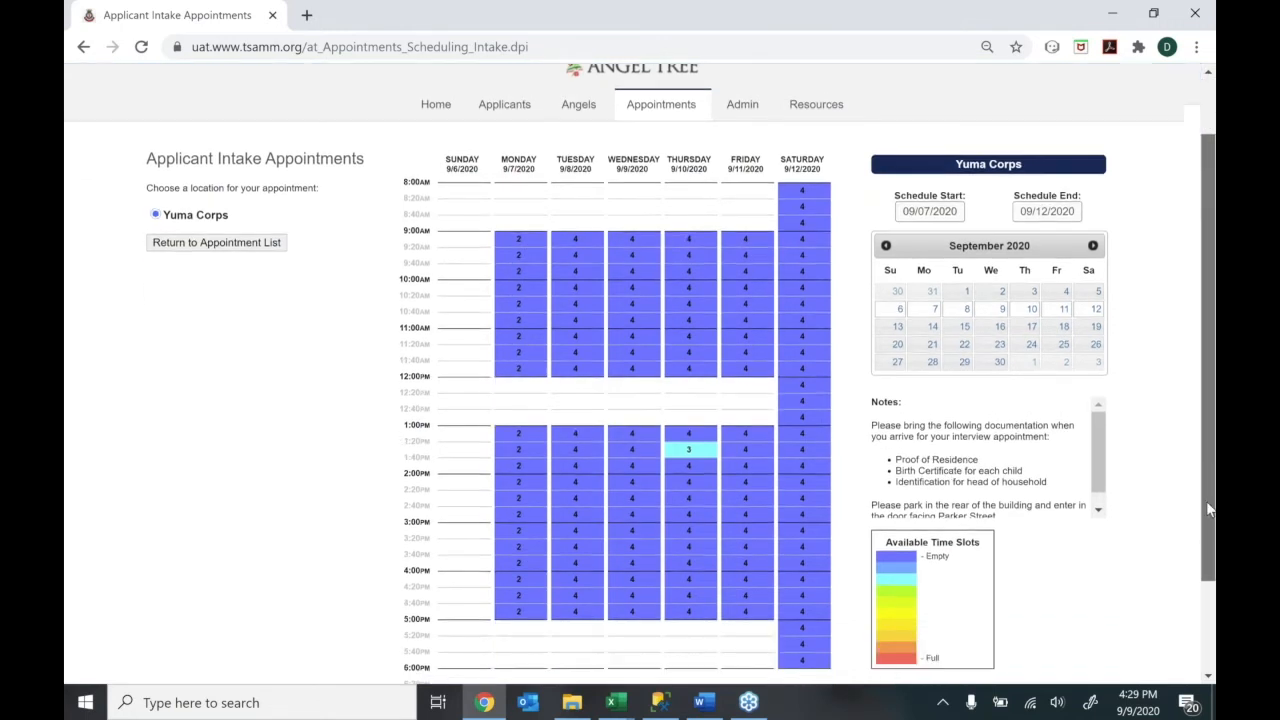
left_click_drag(1207, 473, 1169, 429)
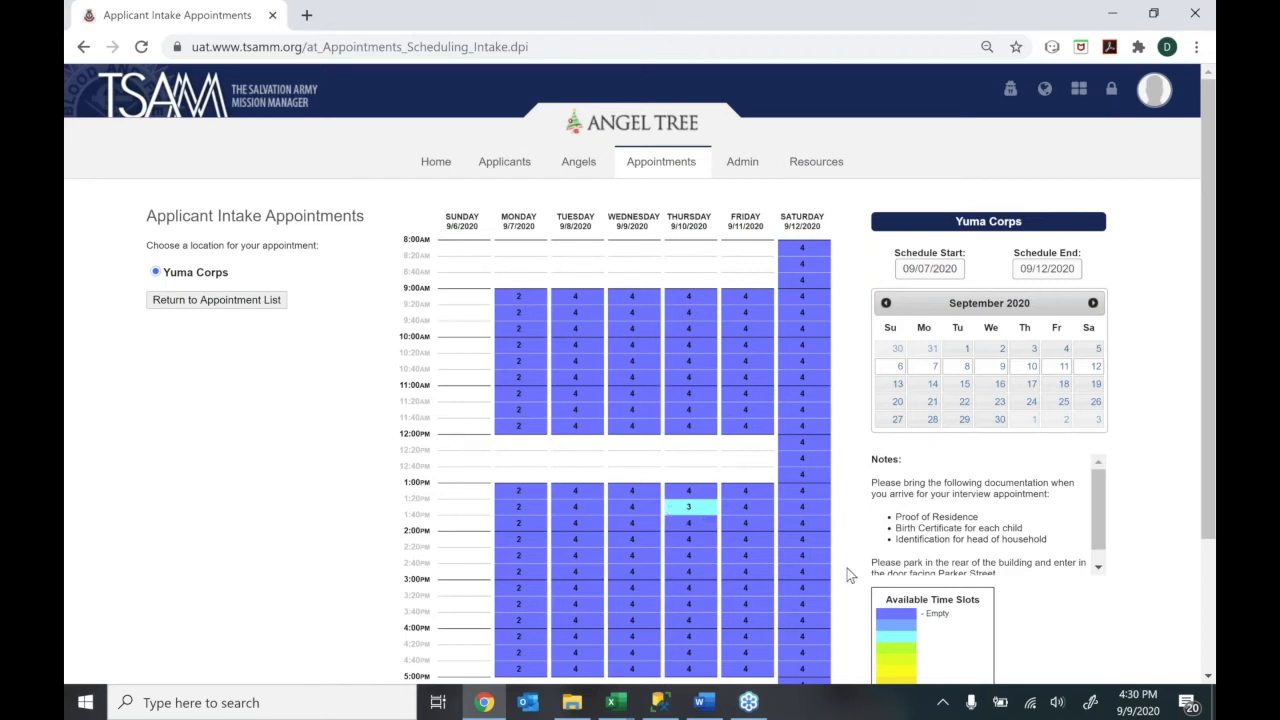
left_click(626, 508)
left_click(664, 460)
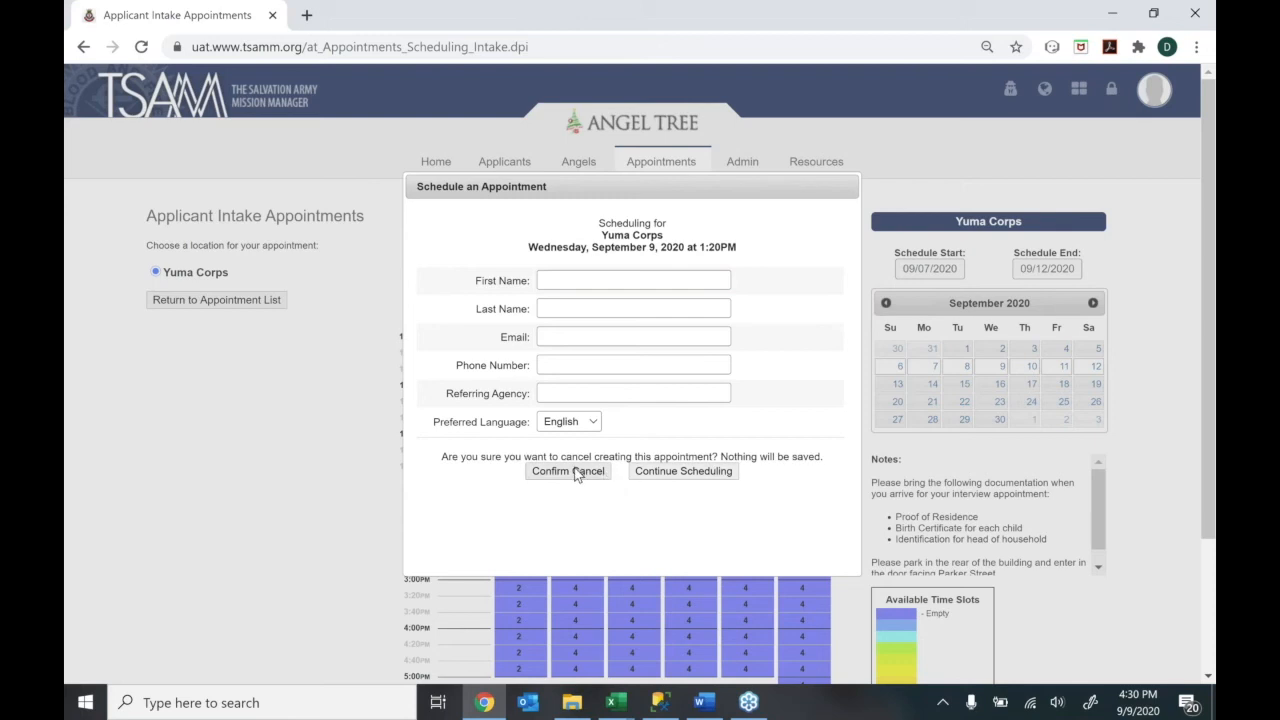
left_click(576, 474)
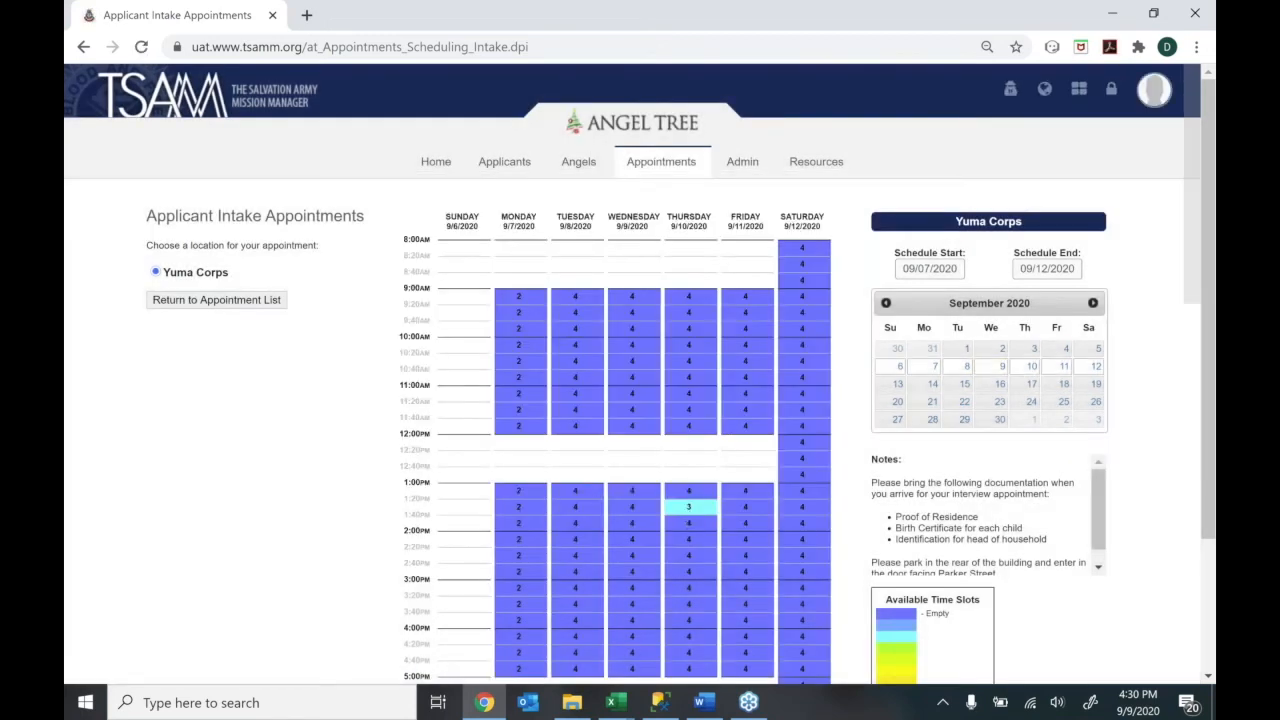
left_click(688, 511)
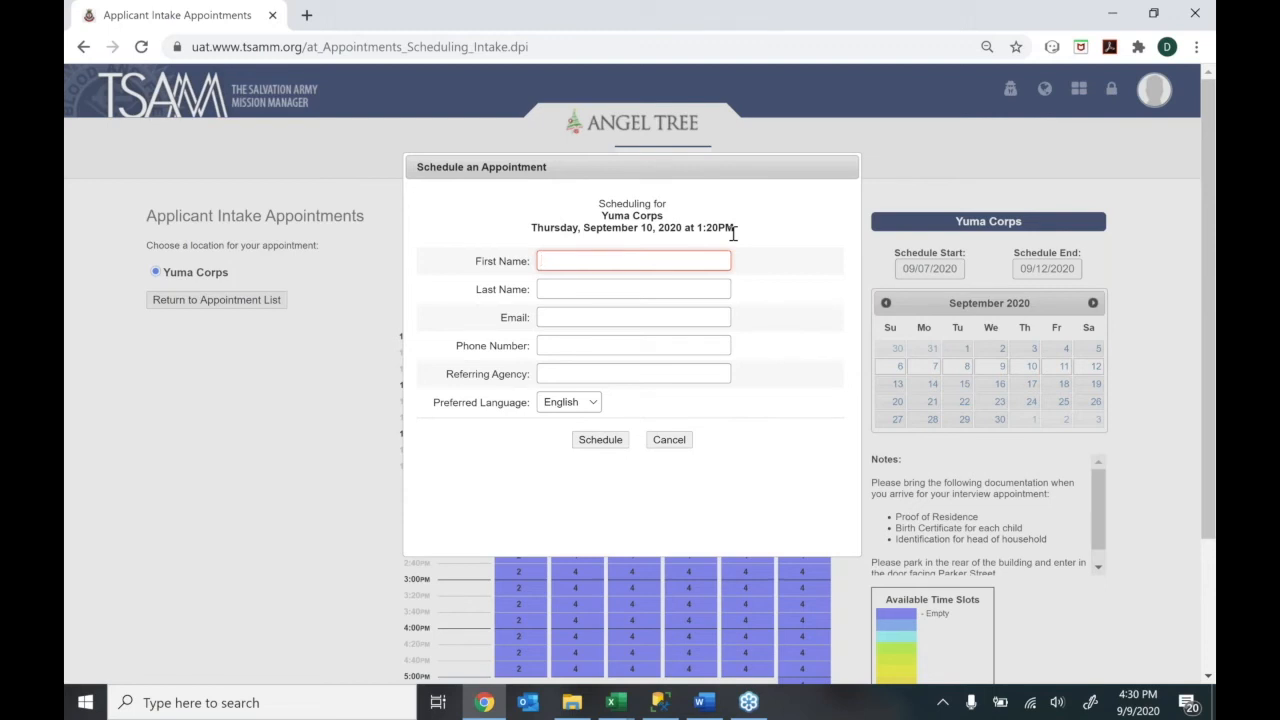
left_click(664, 440)
left_click(558, 457)
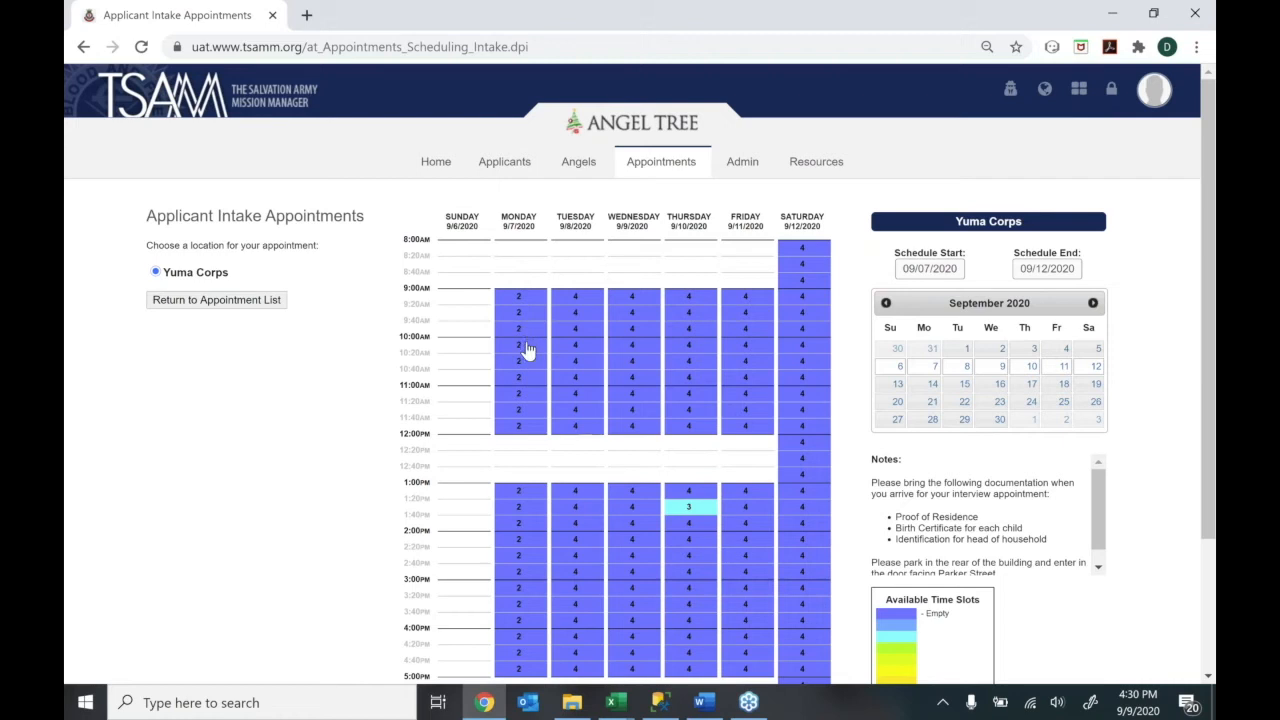
Take the Thursday, September 10 1:20PM slot and enter the applicant's name, e-mail and phone number
left_click(686, 512)
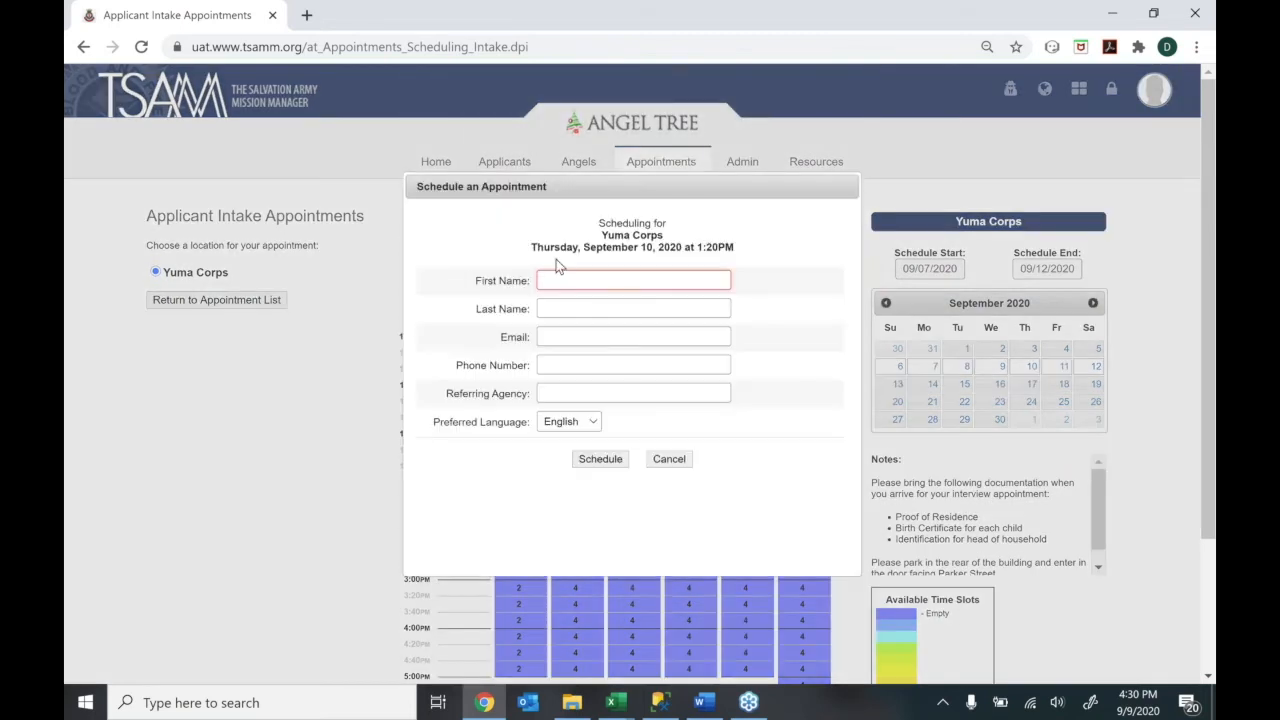
key("Tab")
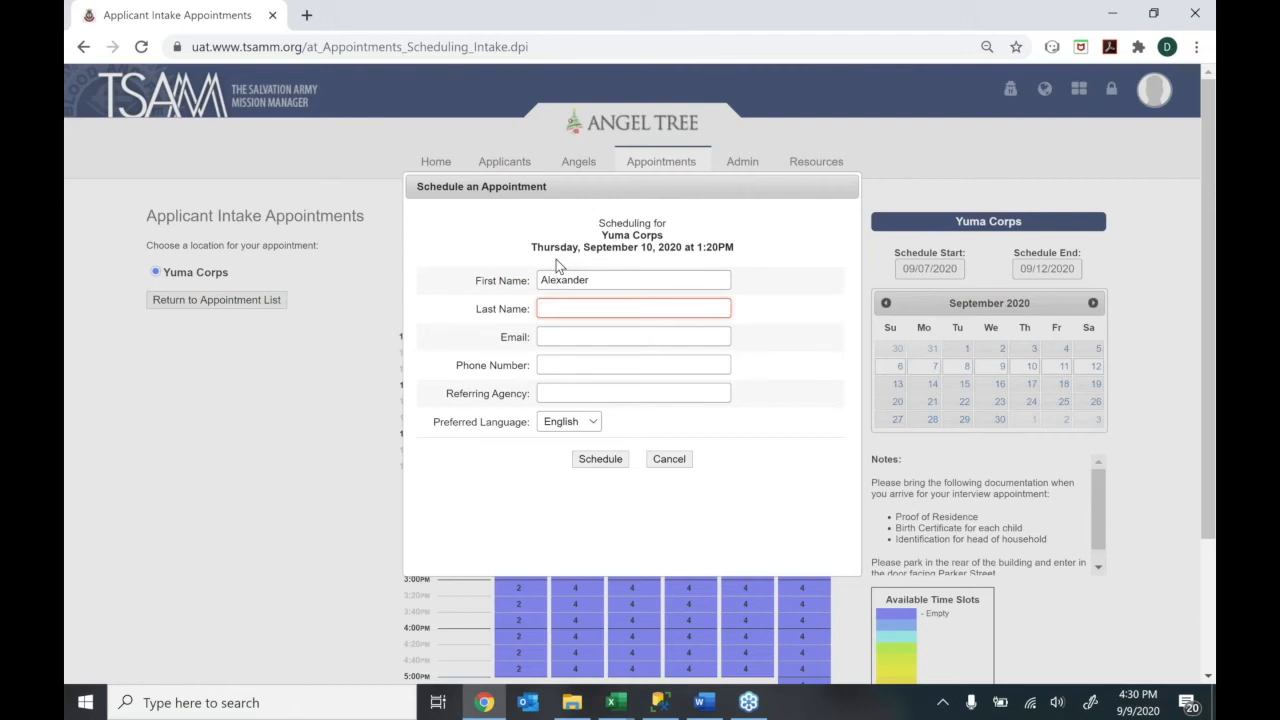
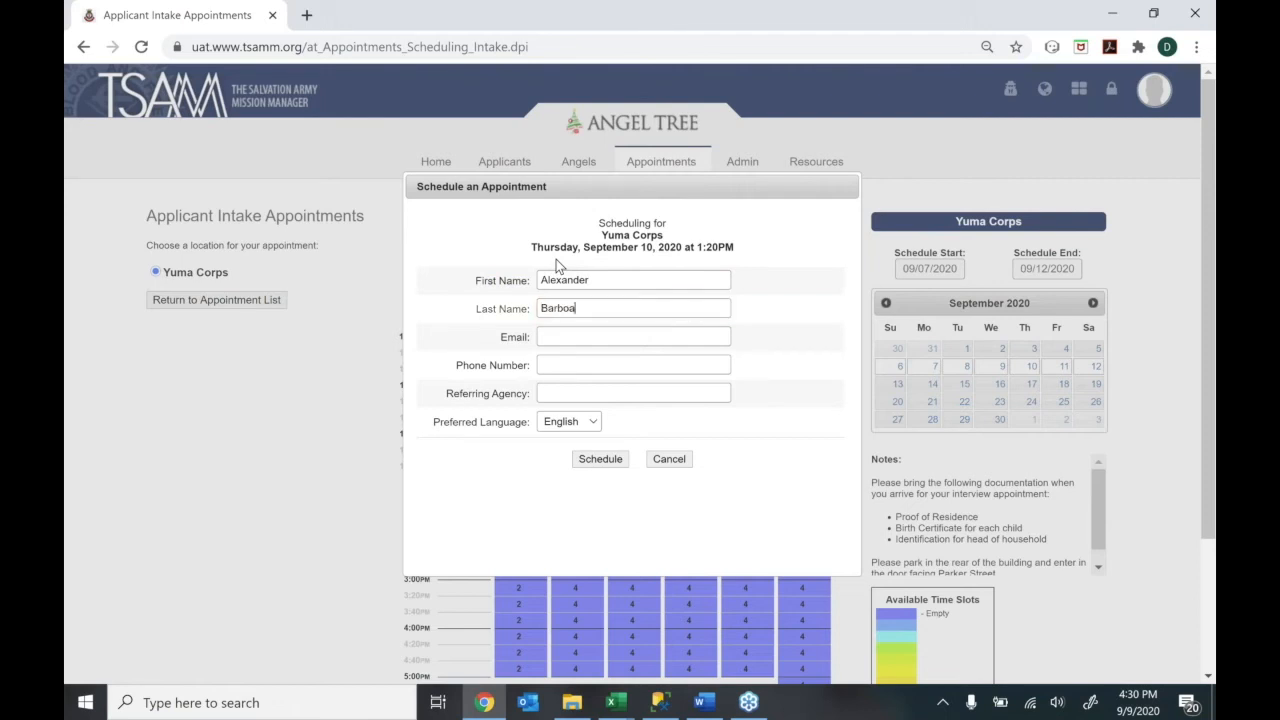
left_click(569, 332)
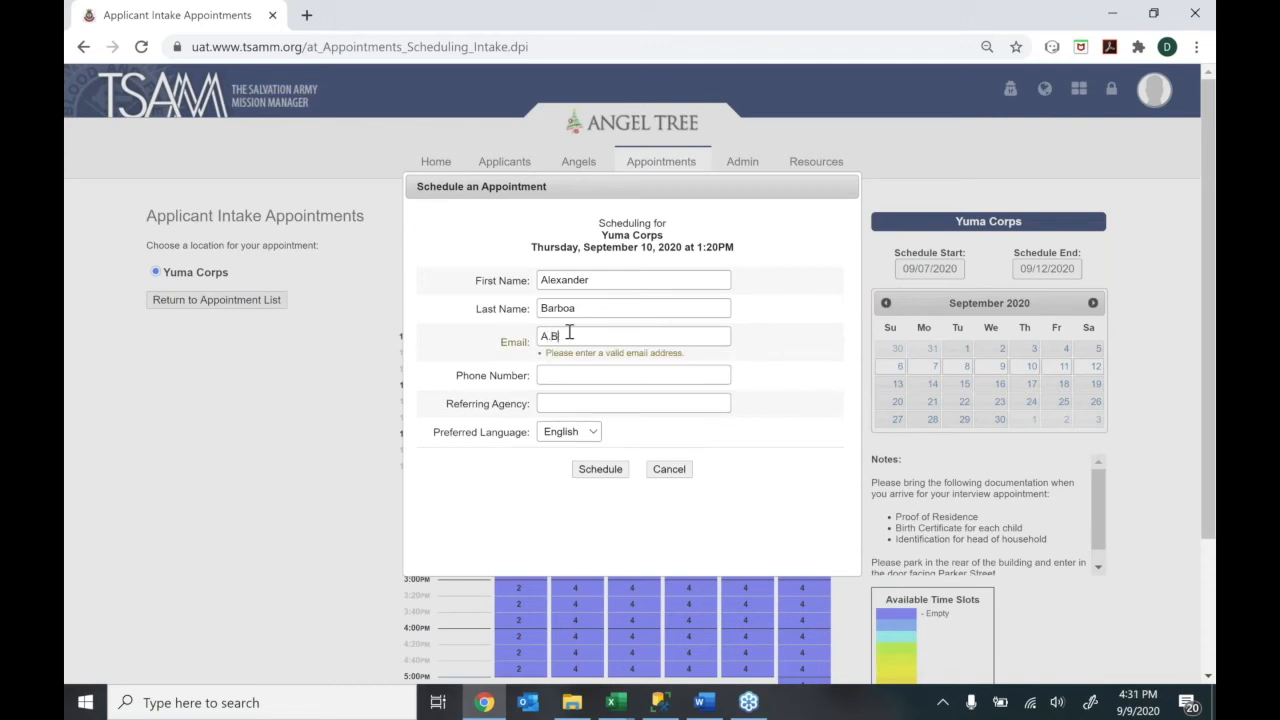
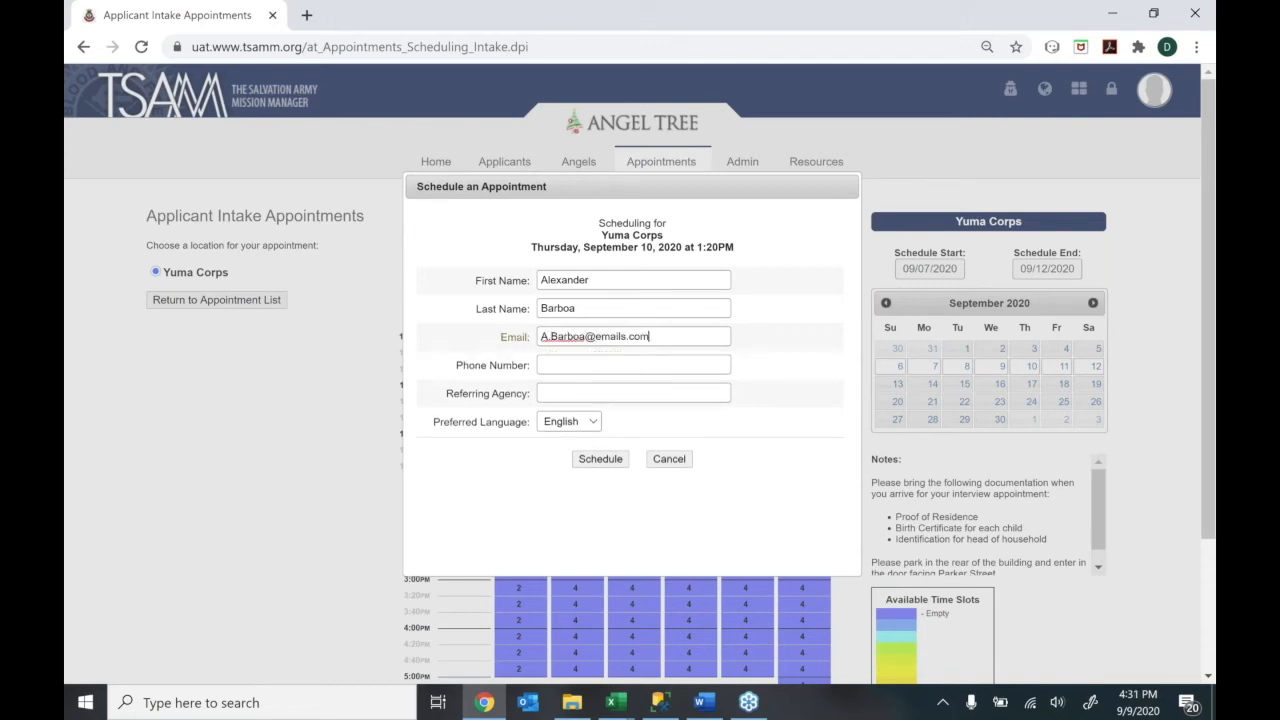
key("Tab")
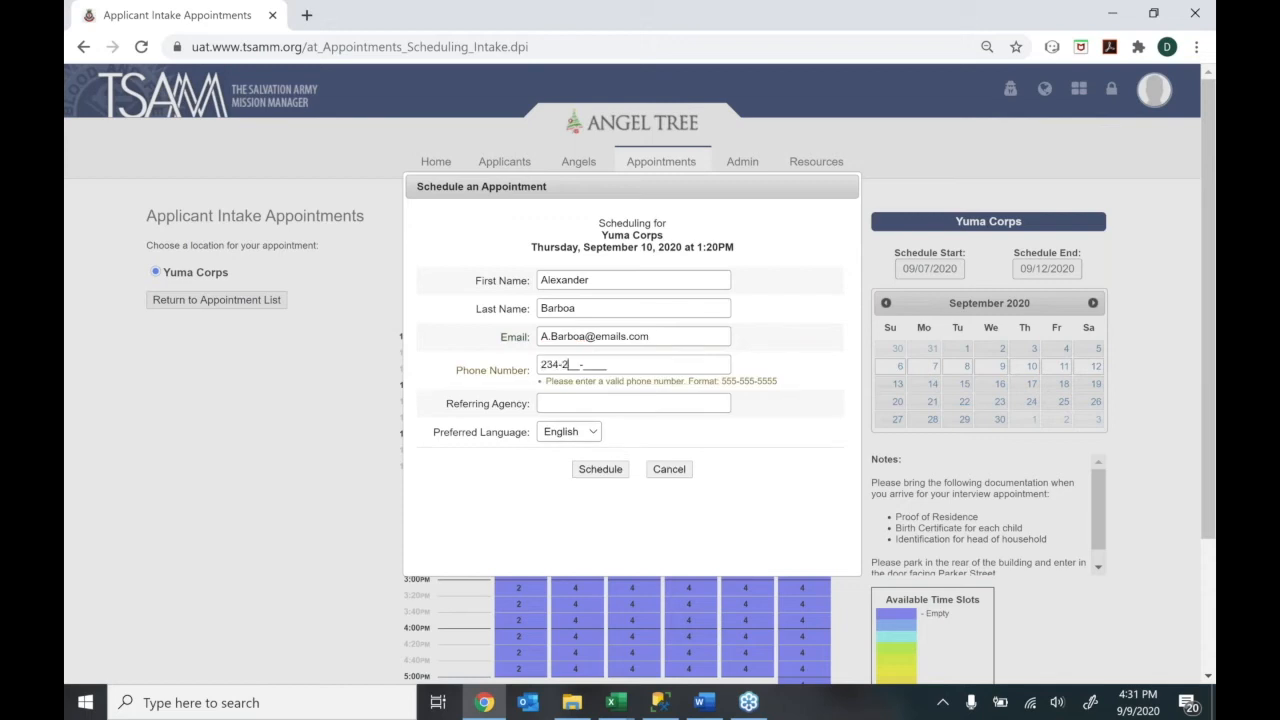
Set the referring agency to Robertson Elementary and language to Spanish, then schedule the appointment
key("Tab")
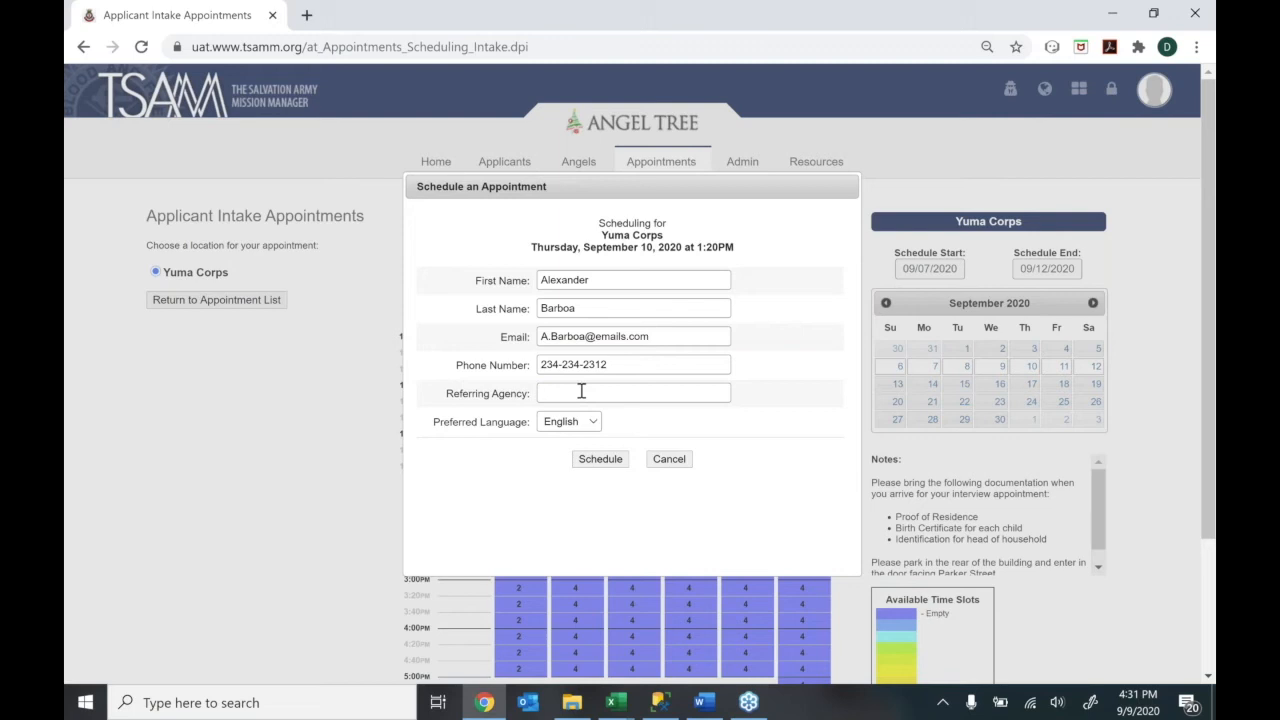
type("Robertson Elementary")
left_click(588, 422)
left_click(566, 477)
left_click(606, 466)
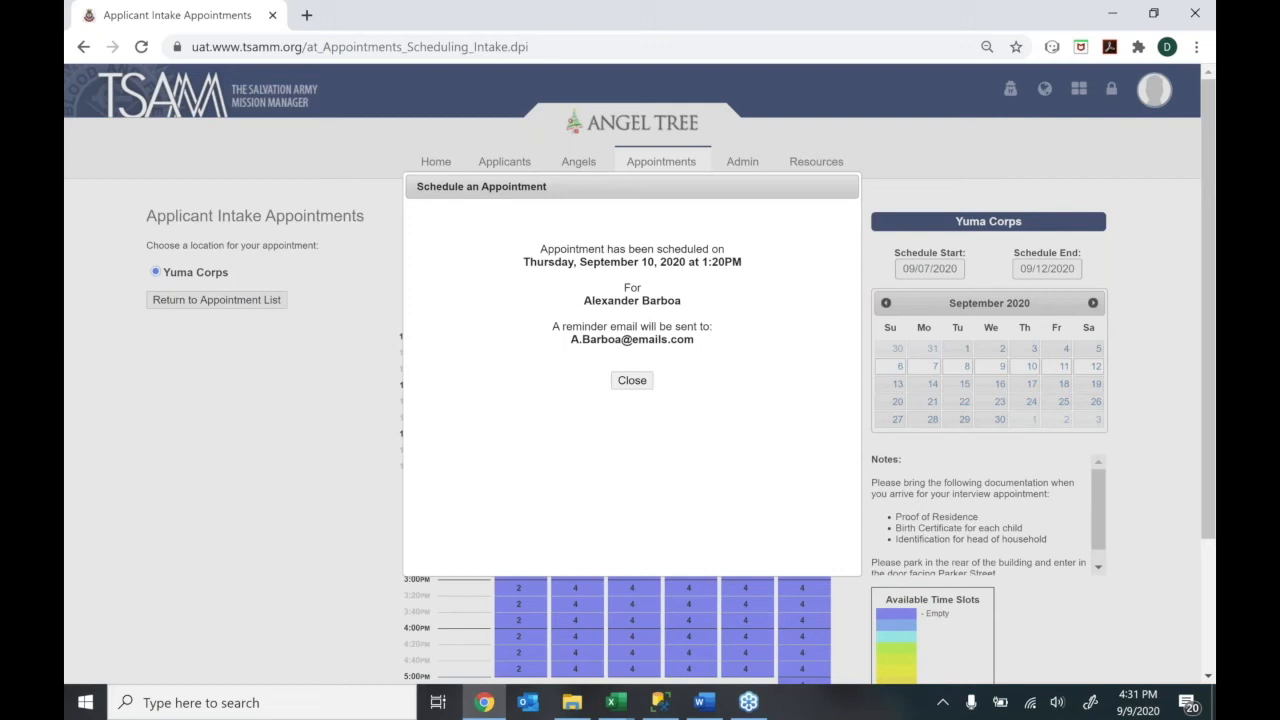
Dismiss the confirmation and browse the September 13–19 week before returning to September 6–12
left_click(646, 385)
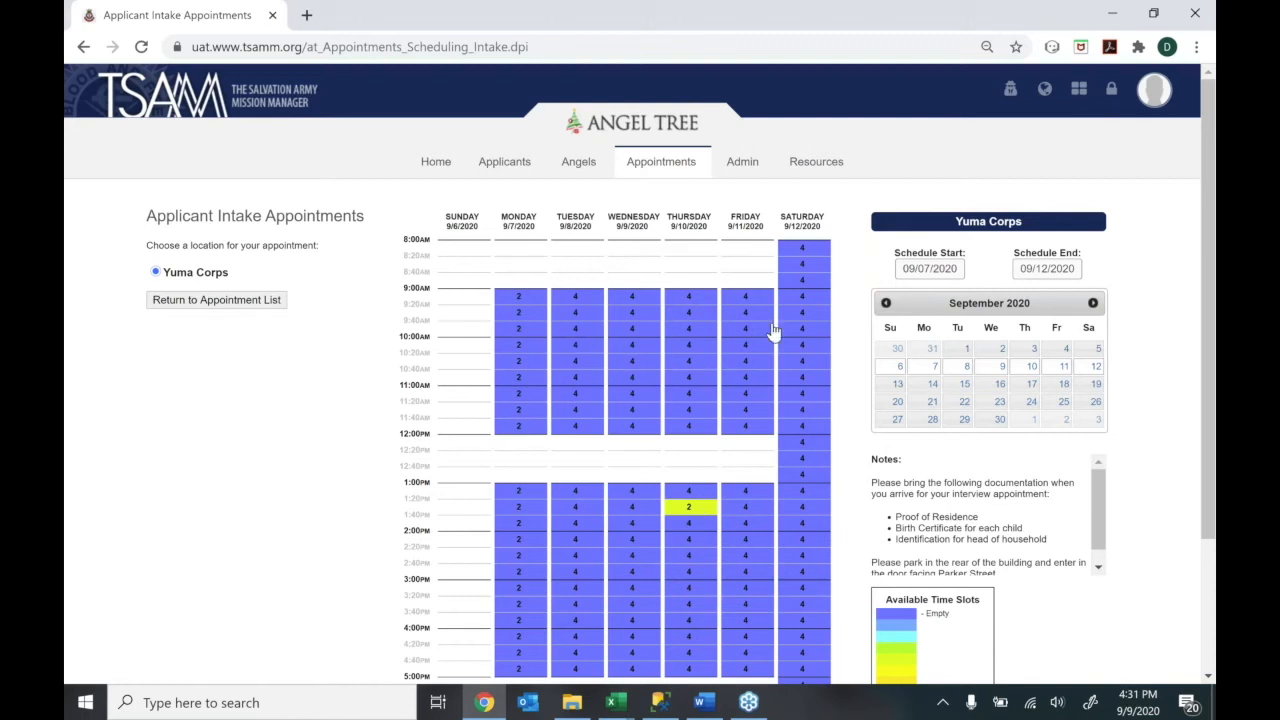
left_click(895, 392)
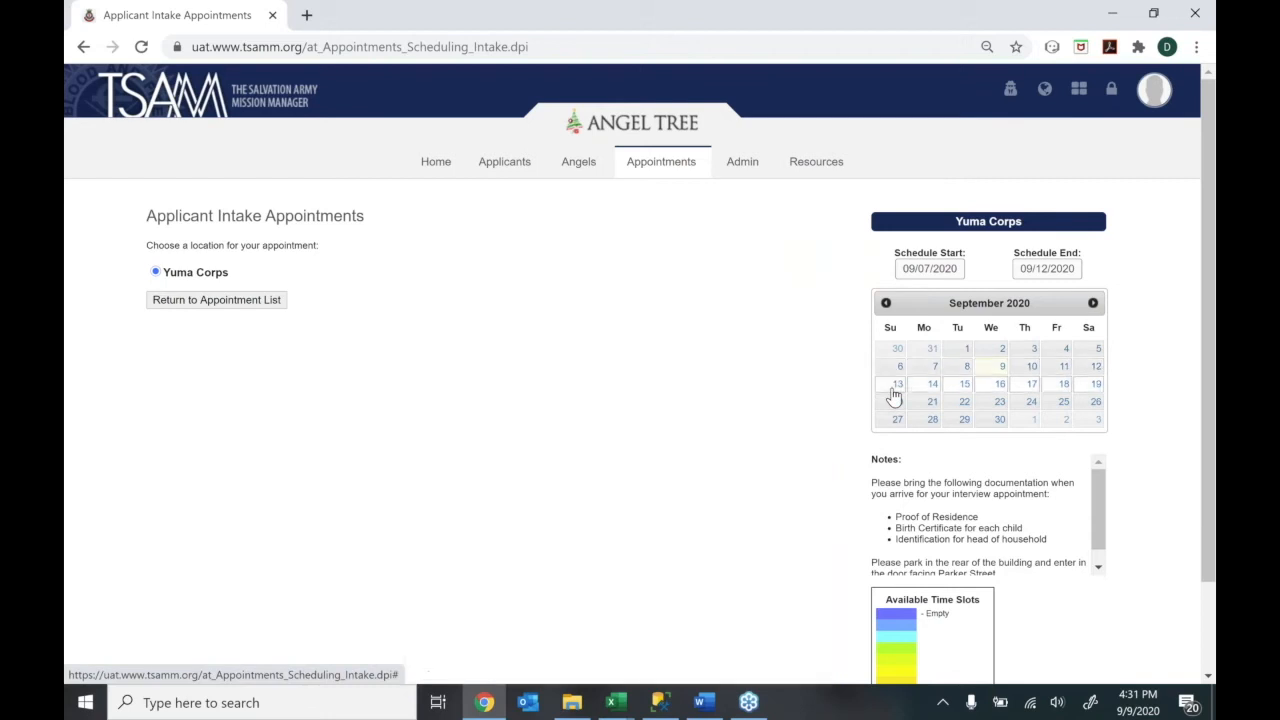
left_click(908, 384)
left_click(906, 367)
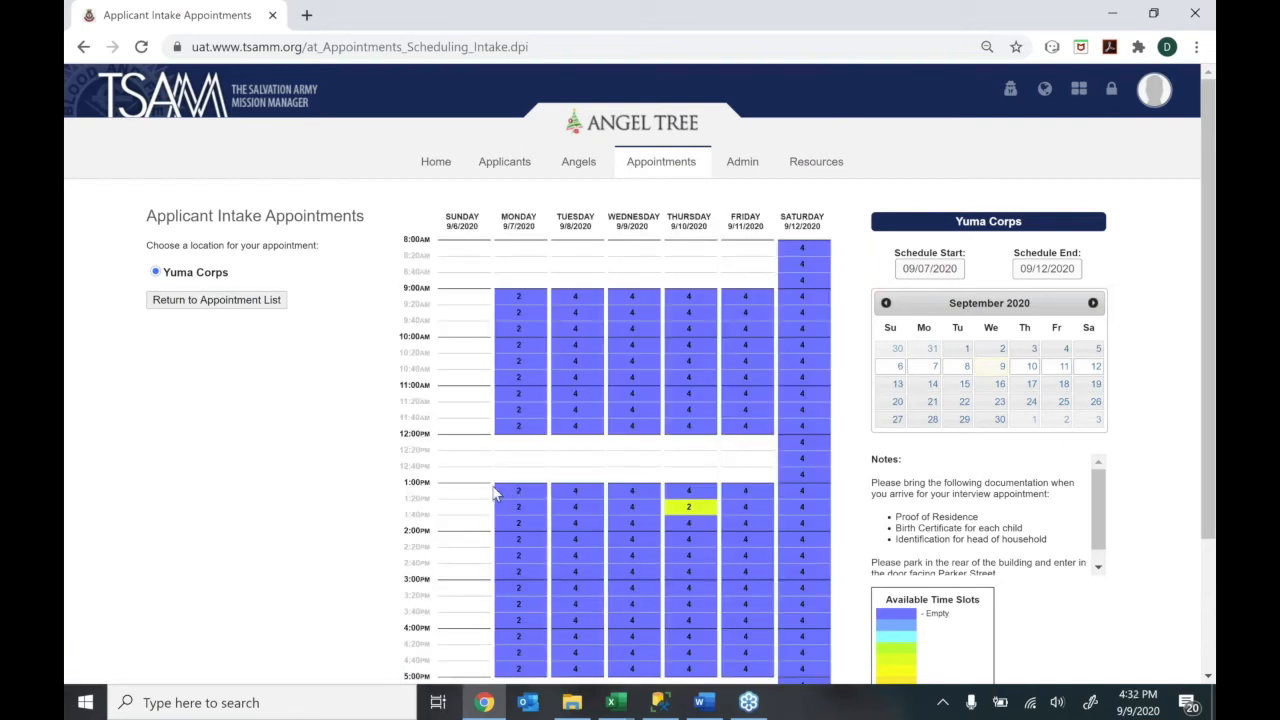
Return to the intake appointment list and enter the applicant's first name as the filter keyword
left_click(173, 306)
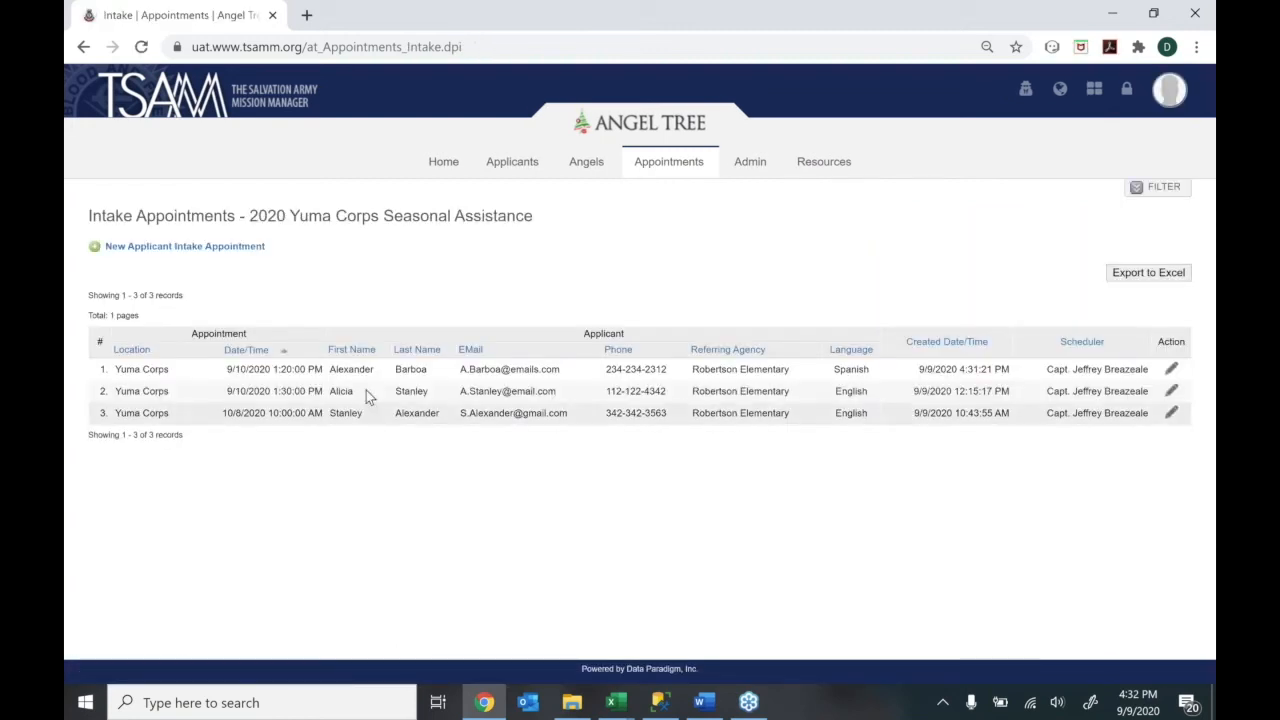
left_click(1166, 204)
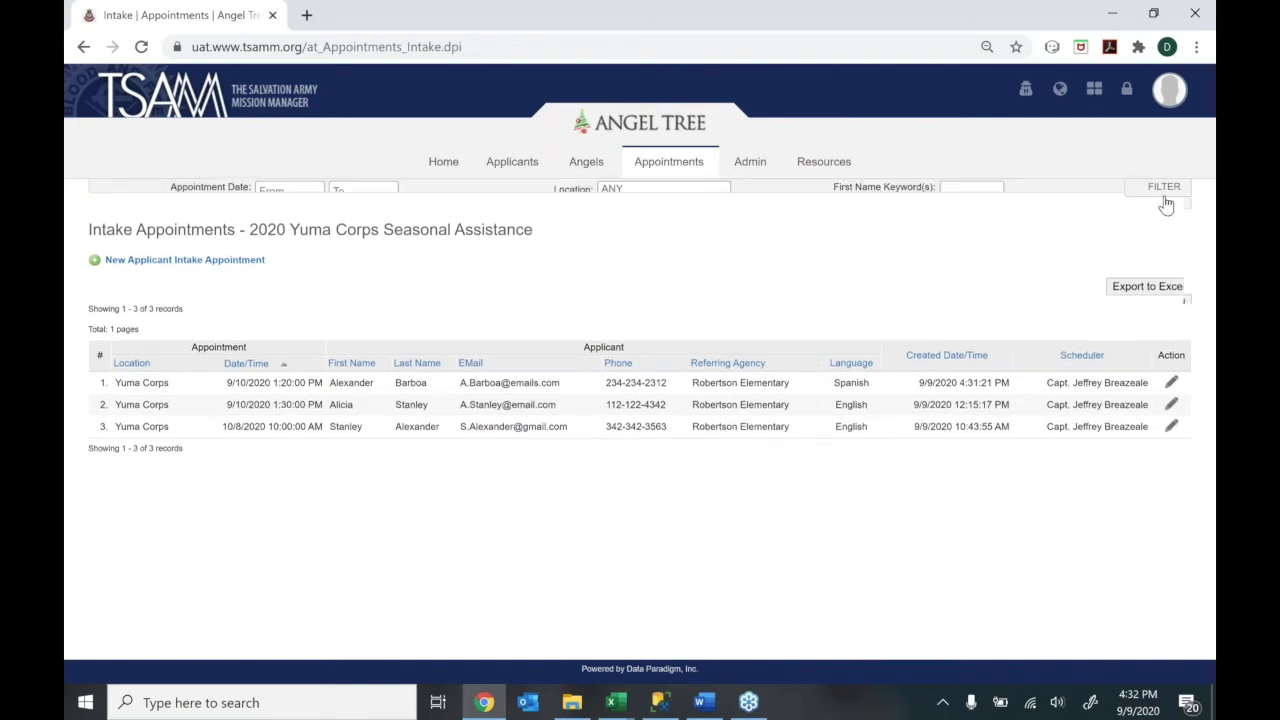
left_click(977, 211)
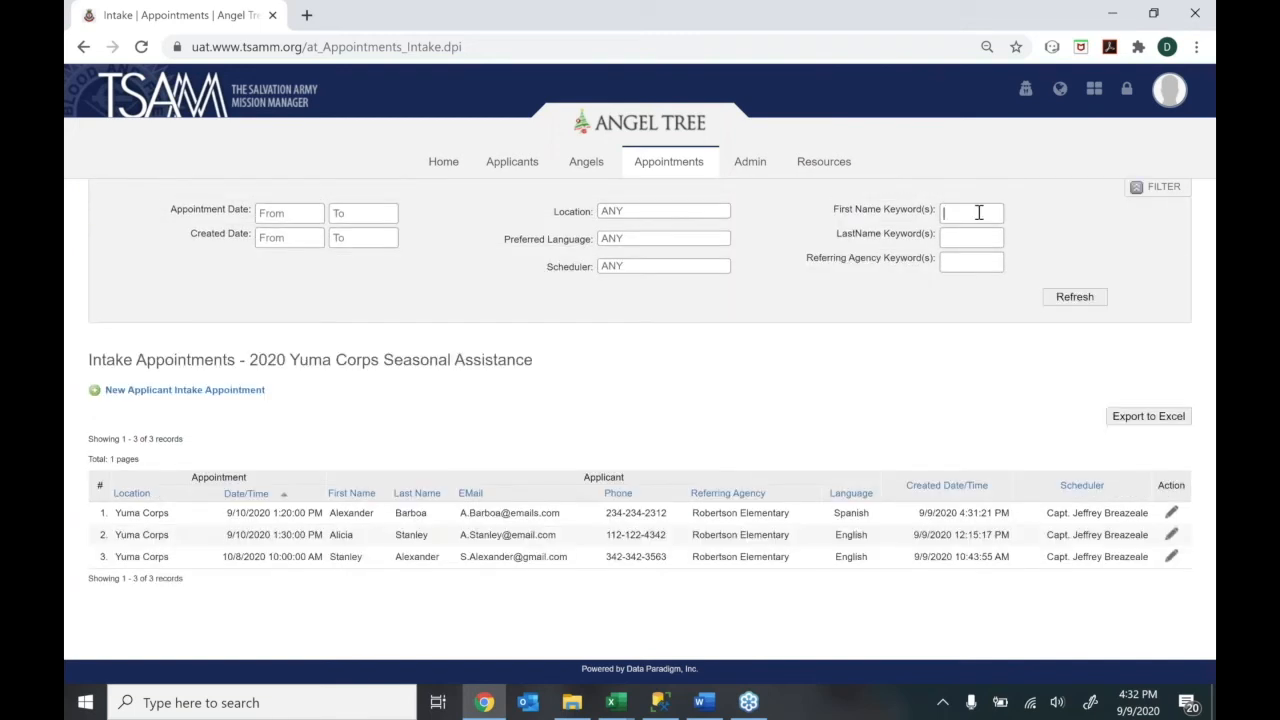
type("alexander")
Apply the first-name filter and review the matching 9/10/2020 1:20 PM appointment's details
key("Return")
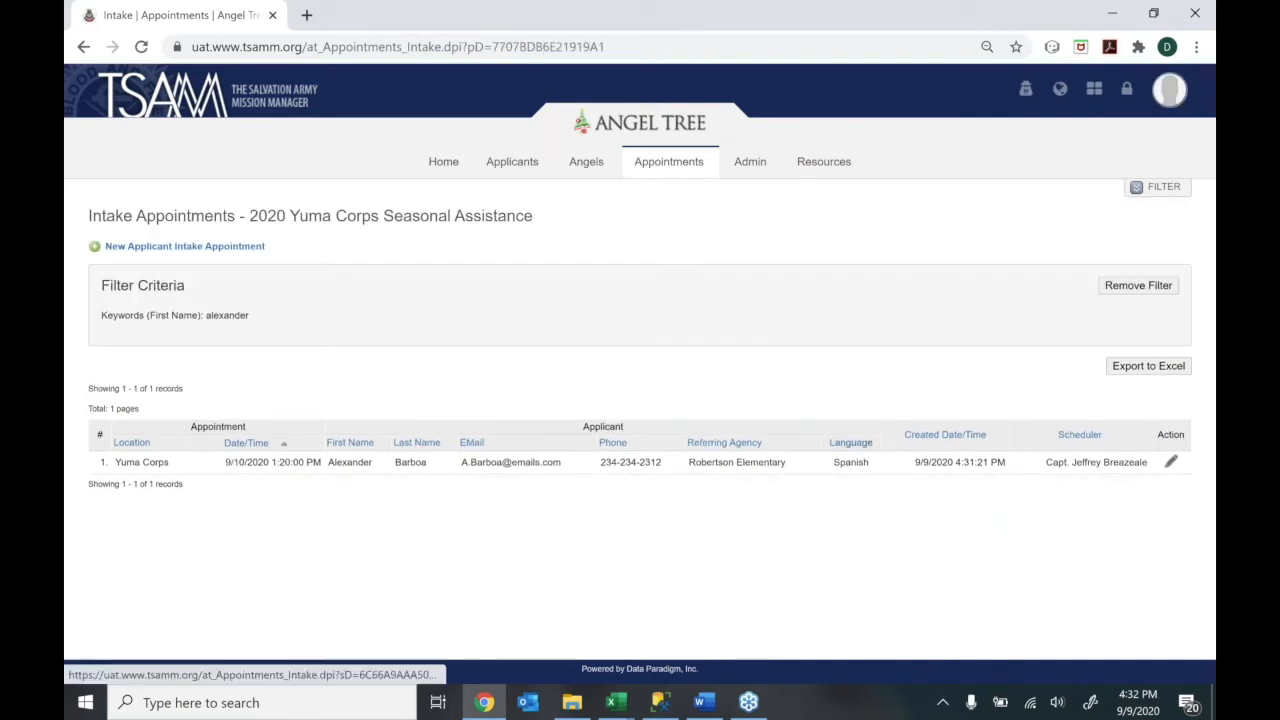
left_click(1170, 463)
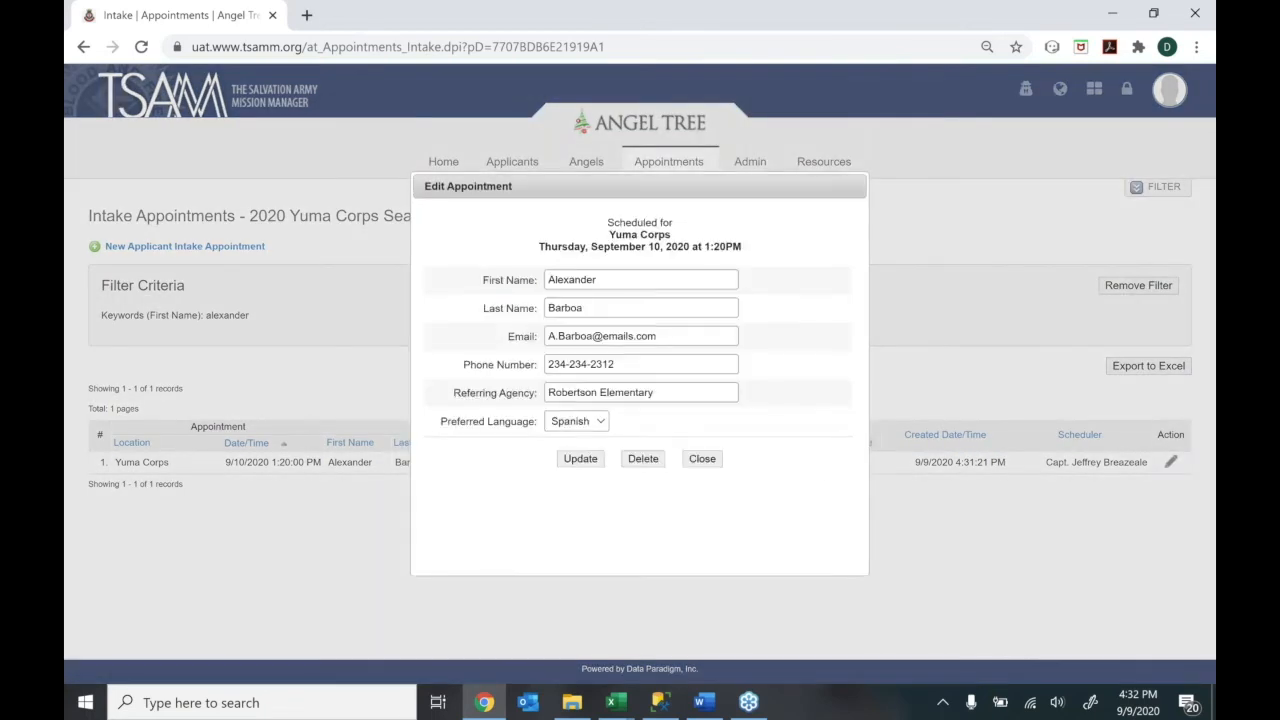
left_click(703, 459)
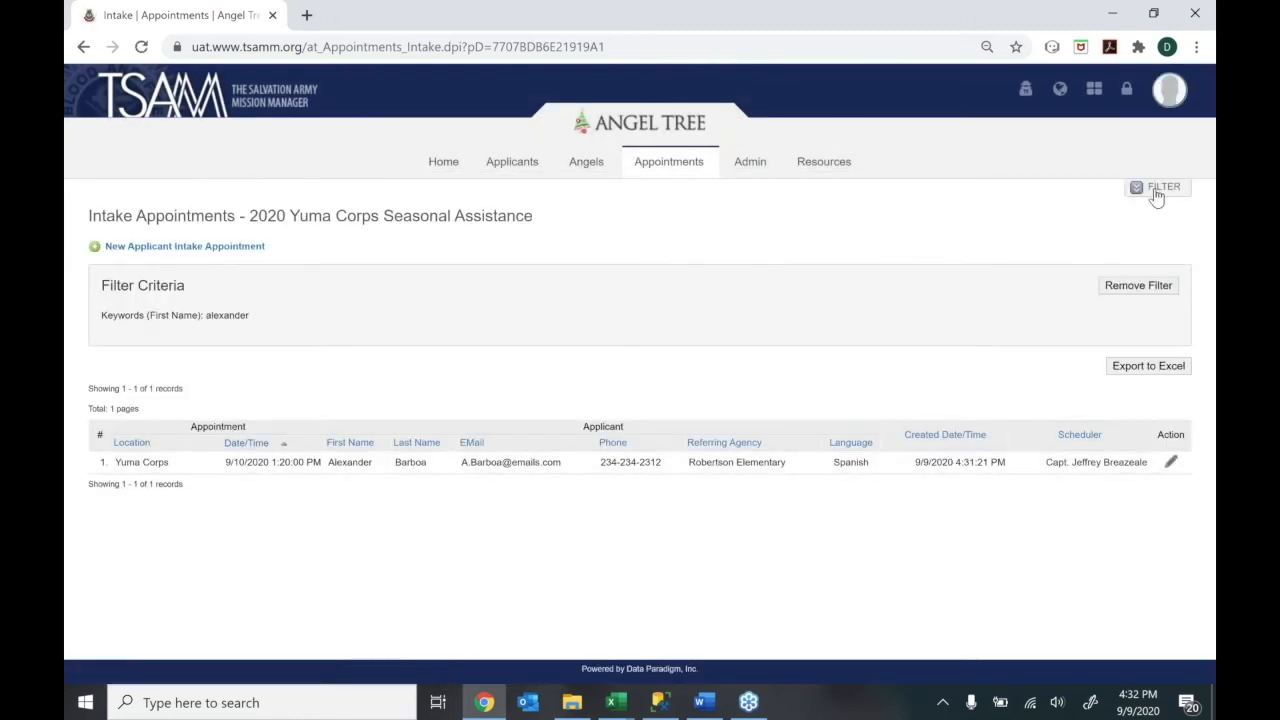
Clear the first-name keyword, filter appointment dates to 09/10/2020, and sort by Date/Time
left_click(1157, 190)
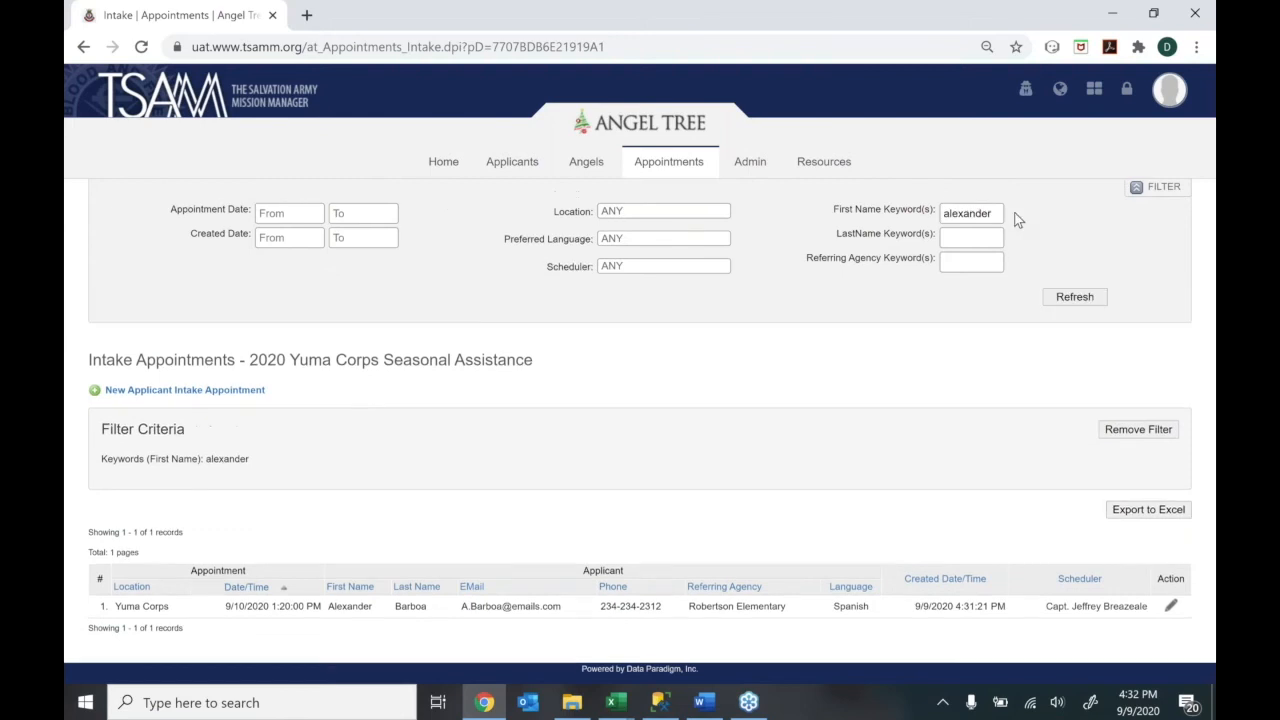
left_click_drag(1017, 220, 945, 212)
key("BackSpace")
left_click(280, 217)
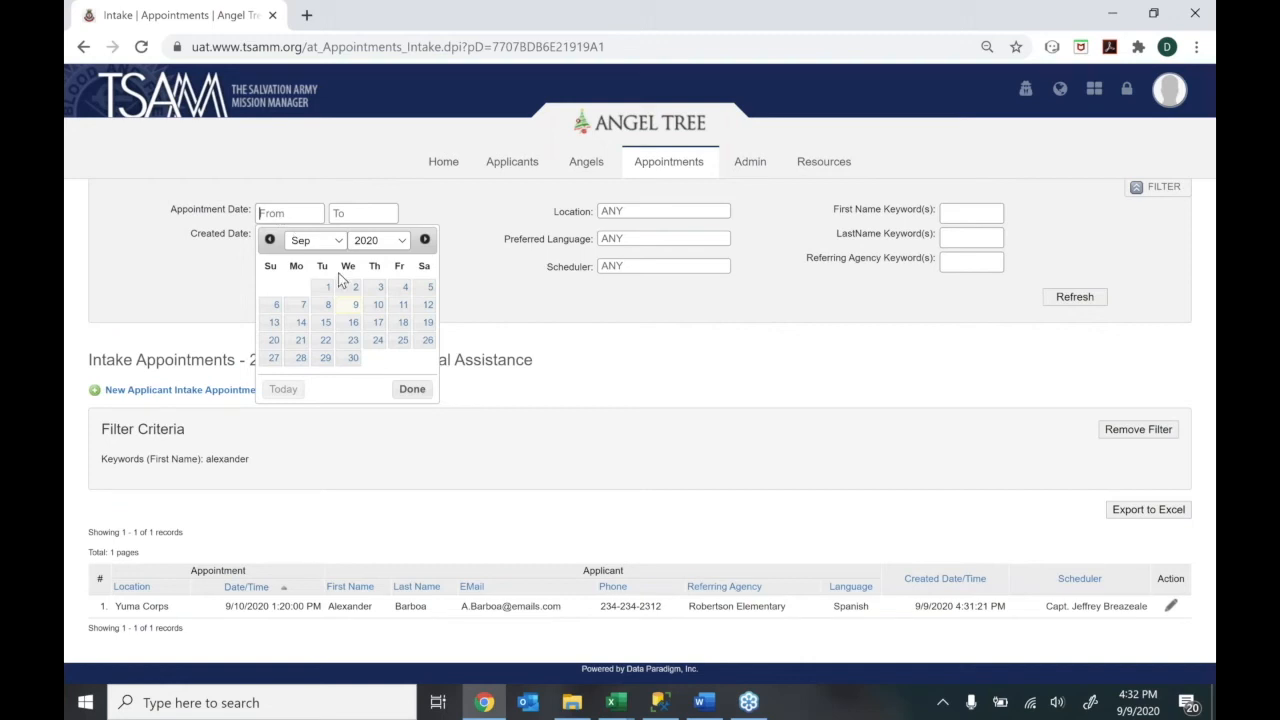
left_click(378, 304)
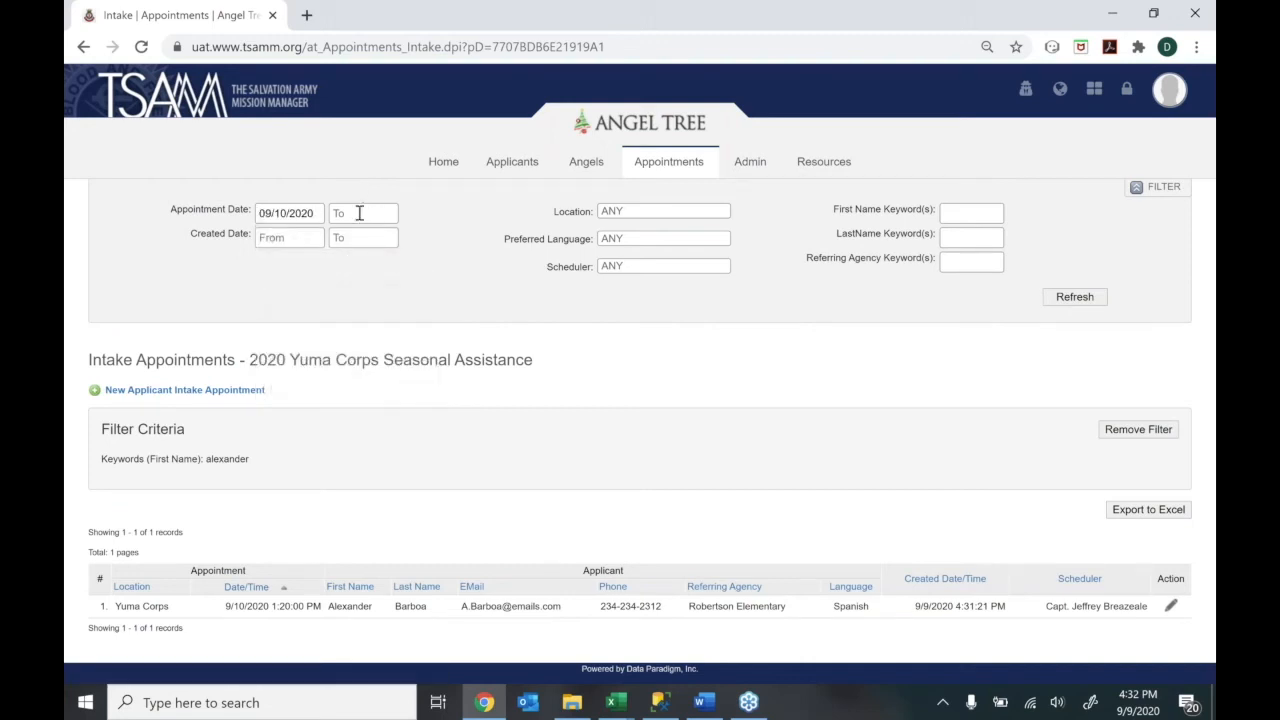
left_click(360, 212)
left_click(1080, 299)
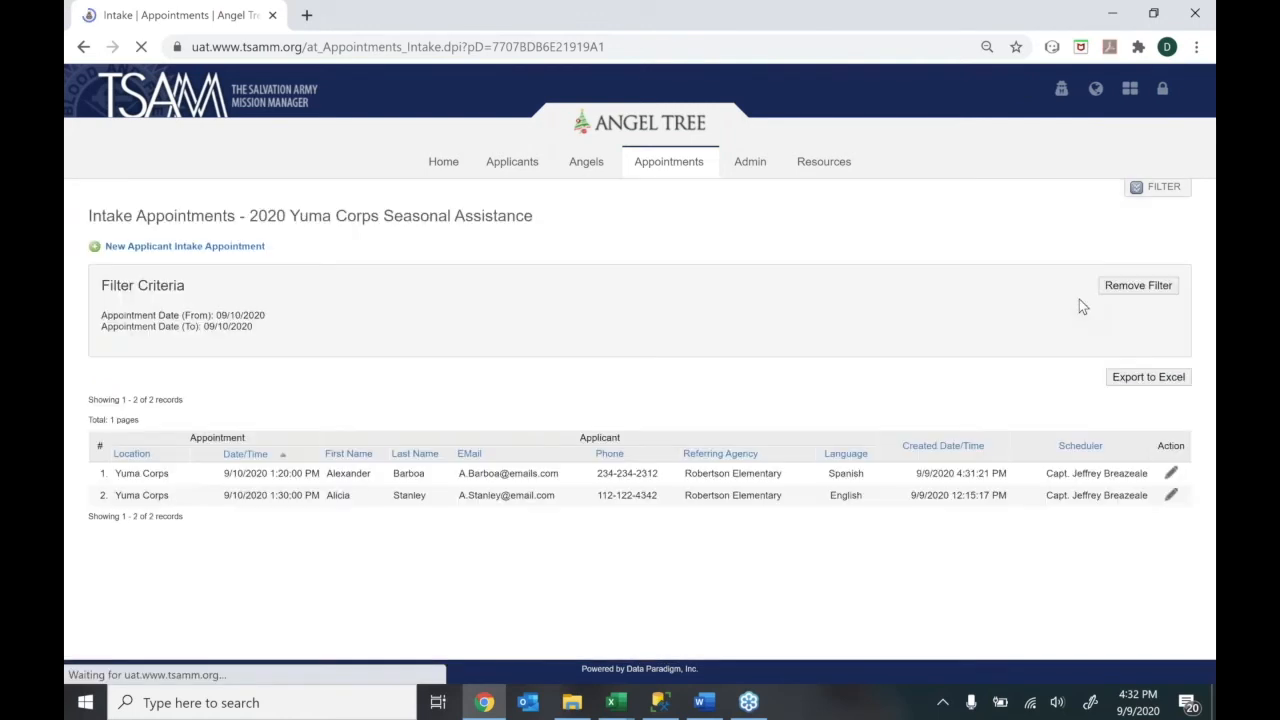
left_click(247, 454)
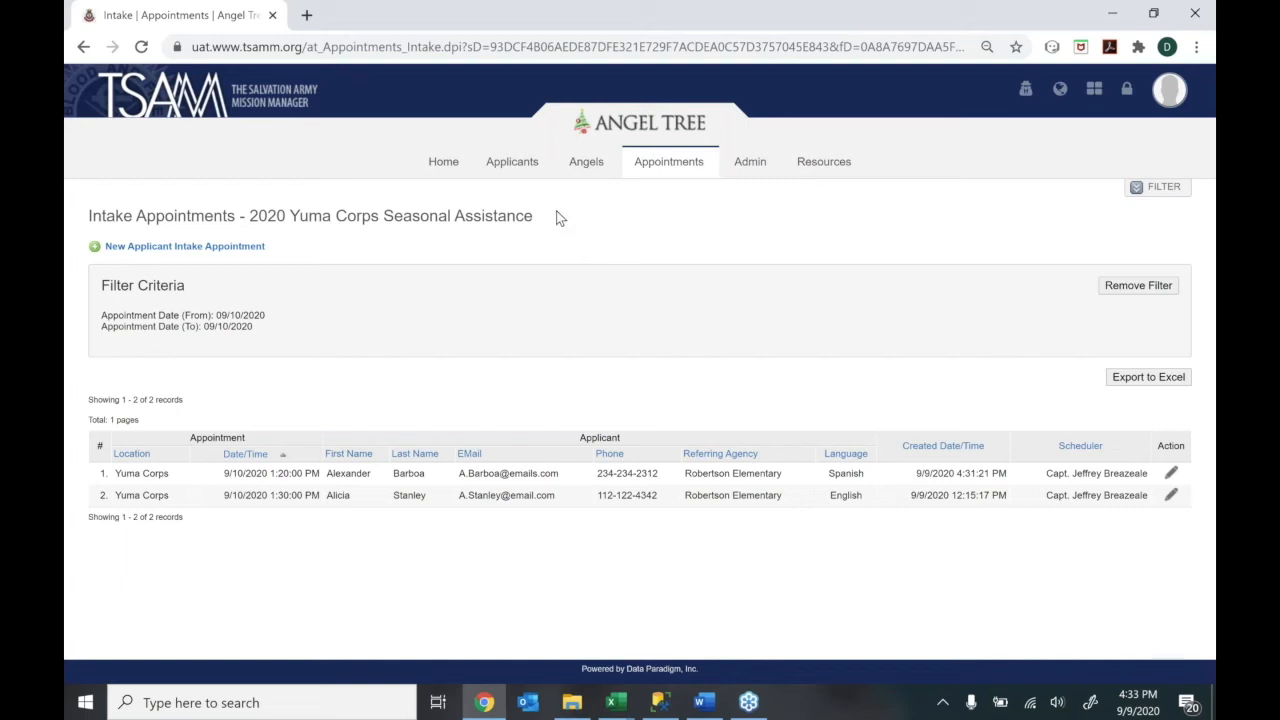
Choose Applicants > New Applicant, select Family Applicant Intake, and set the location to Yuma Corps
left_click(491, 174)
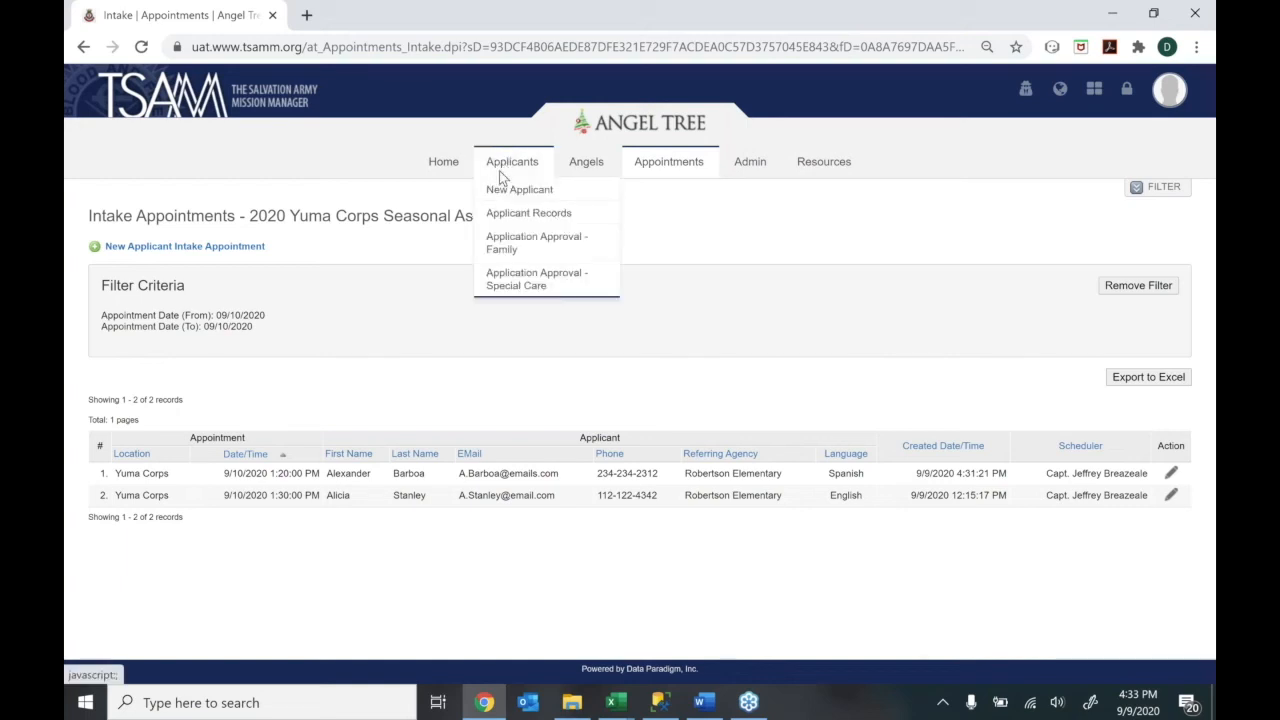
left_click(498, 191)
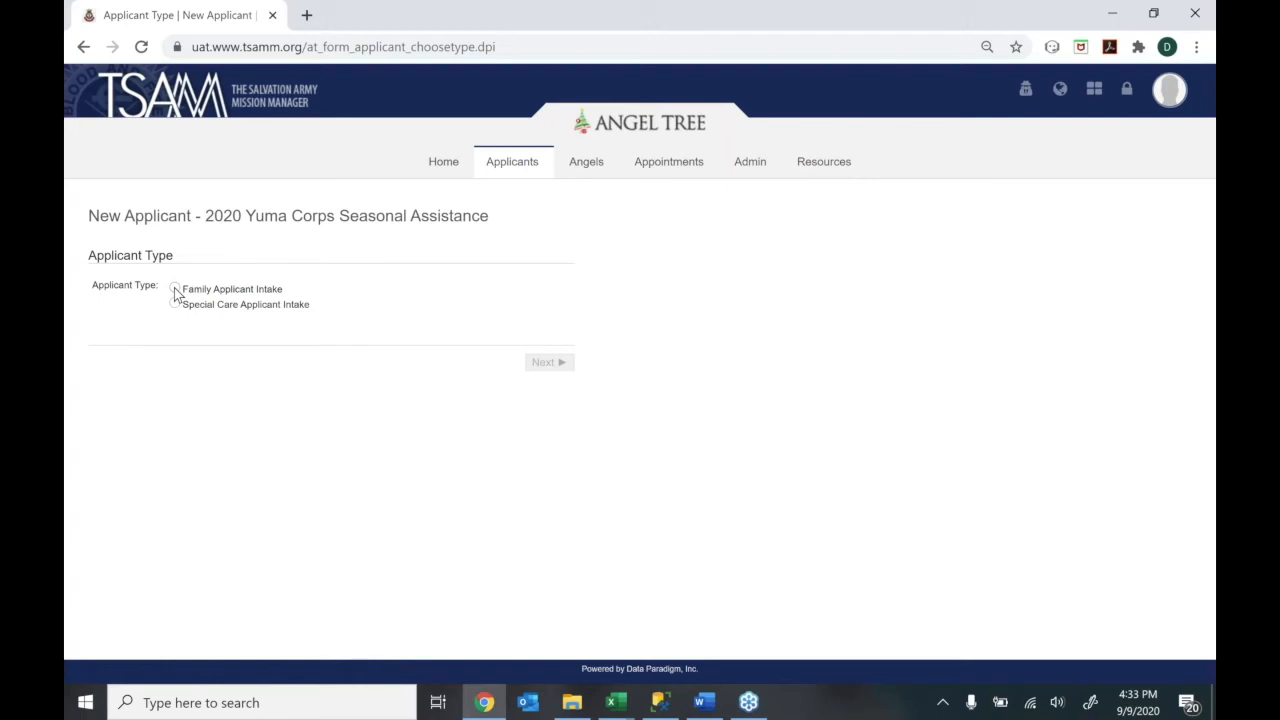
left_click(175, 289)
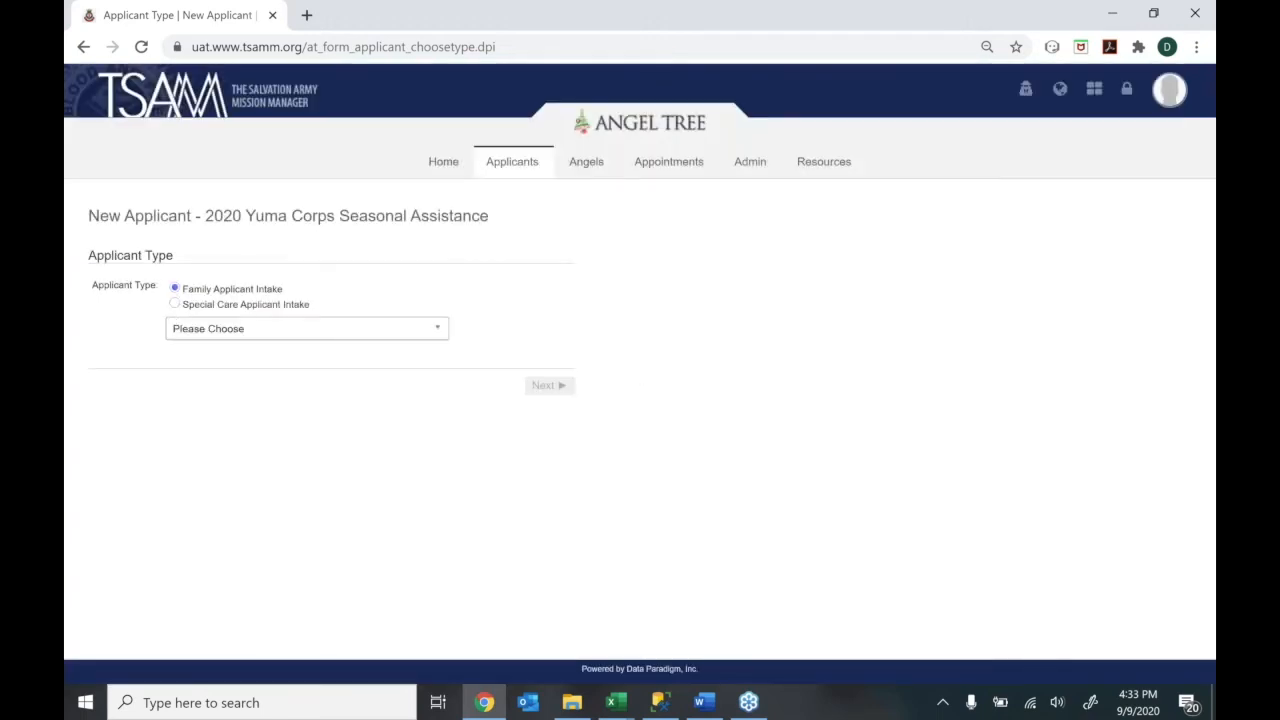
left_click(213, 333)
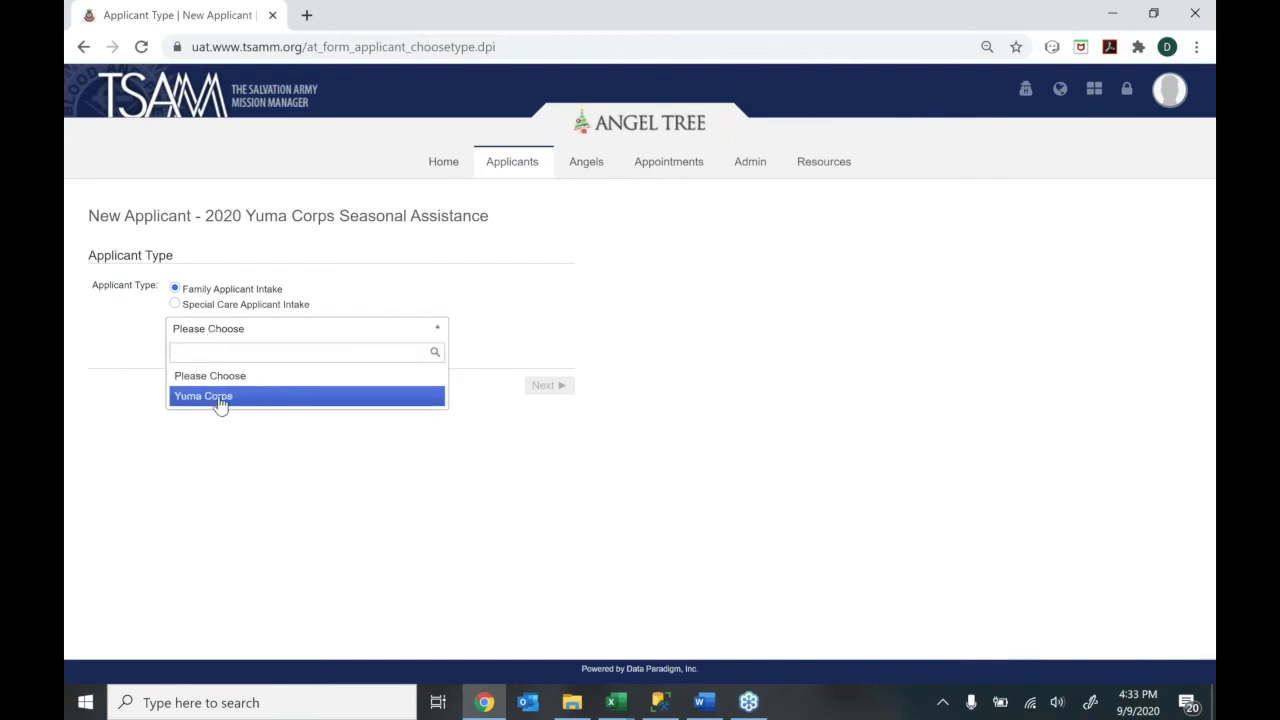
left_click(296, 398)
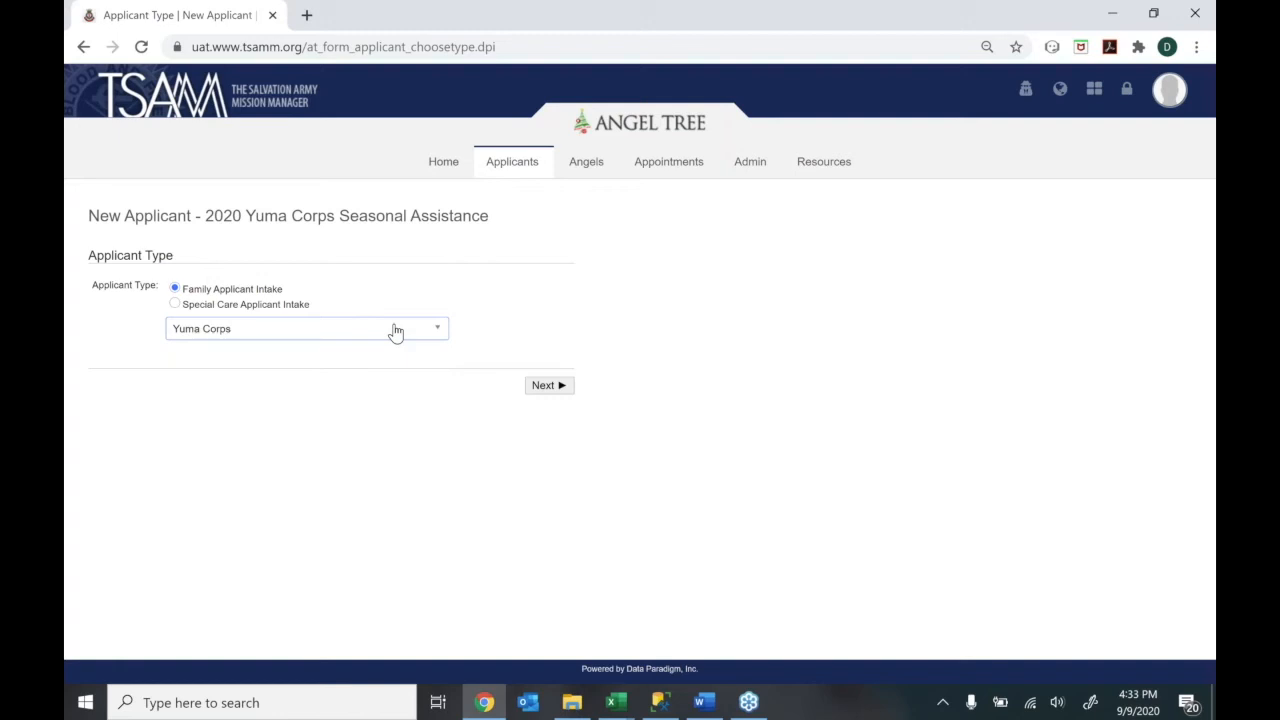
left_click(396, 332)
left_click(332, 397)
mouse_move(512, 172)
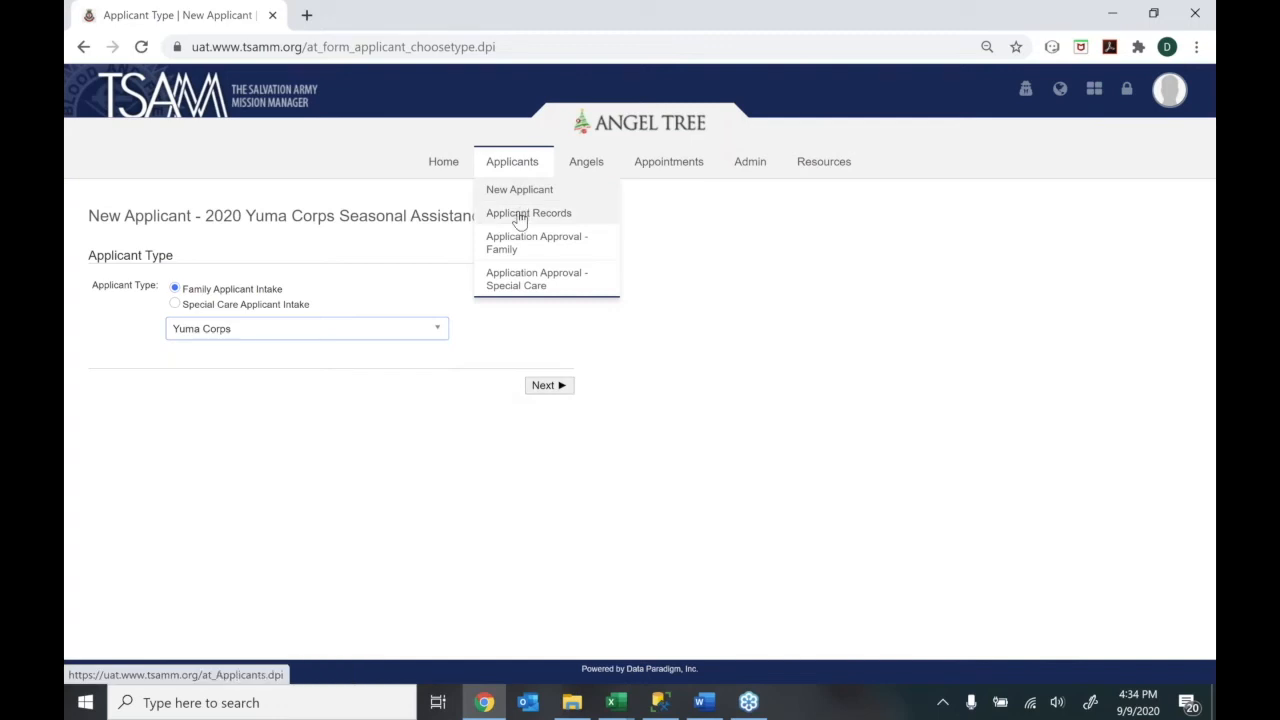
Open Applicant Records and the Admin Approved family applicant's FA record
left_click(519, 219)
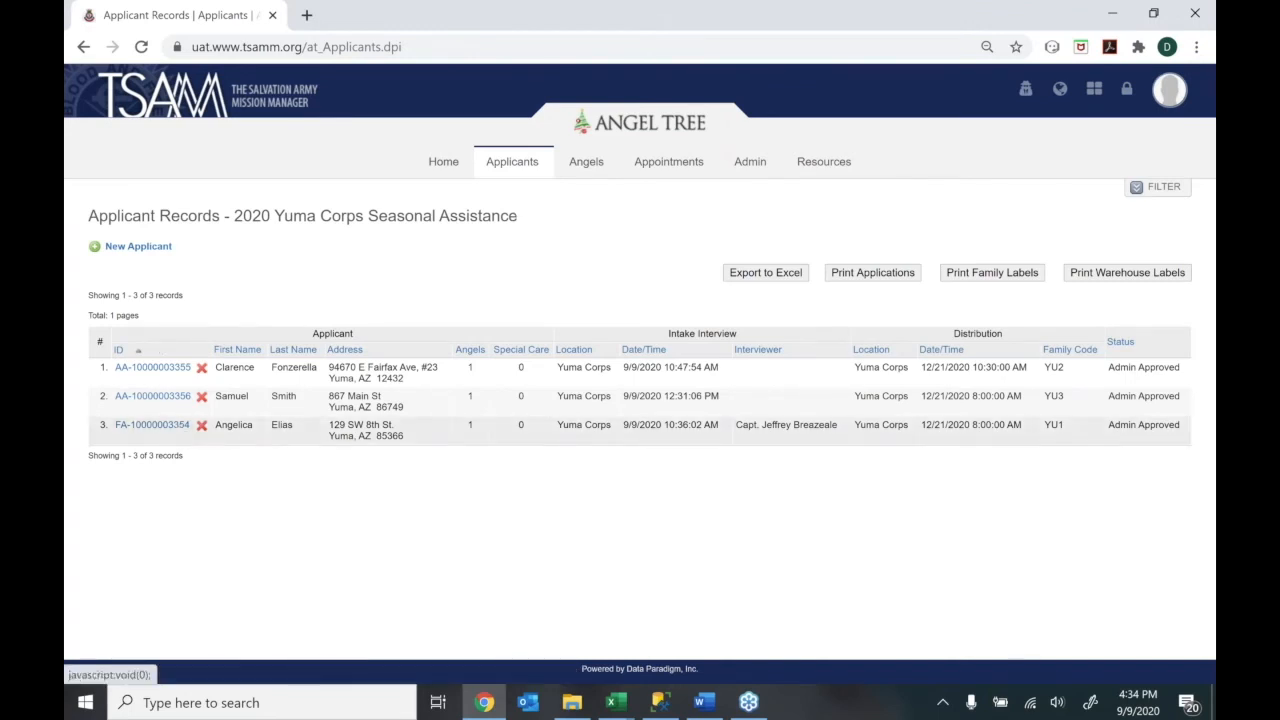
left_click(150, 435)
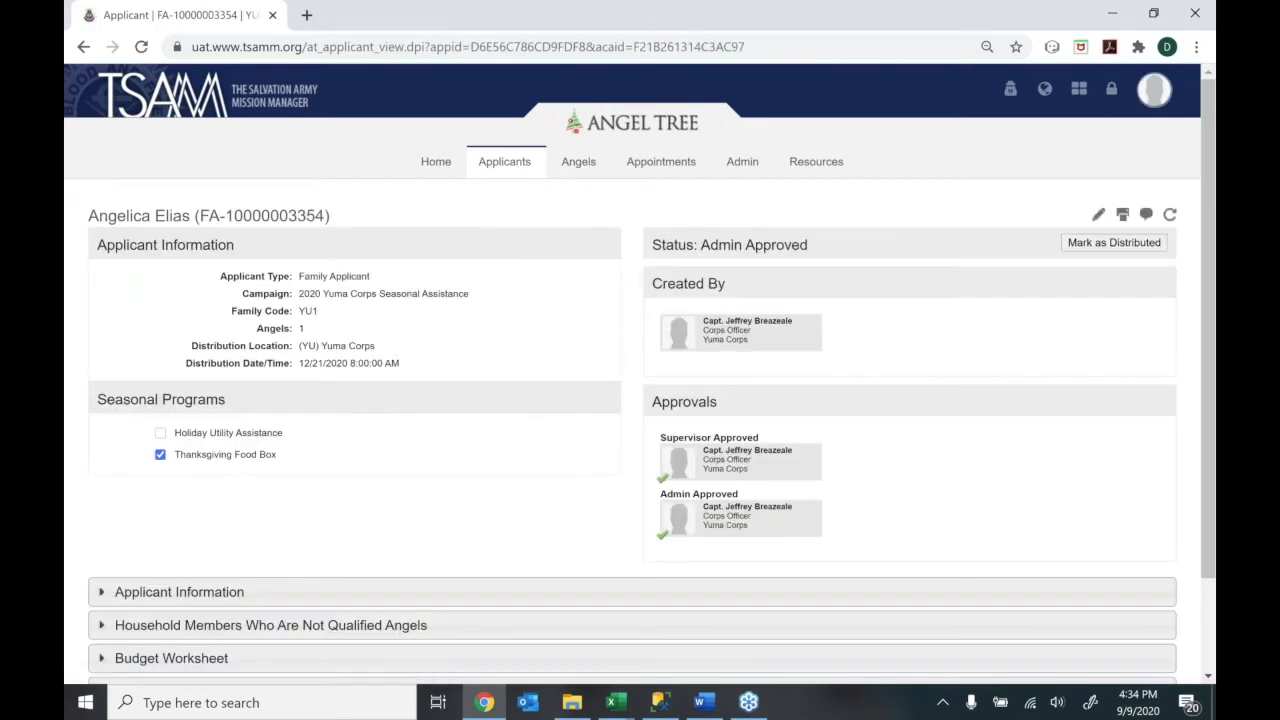
mouse_move(1214, 355)
left_mouse_down()
mouse_move(1214, 376)
mouse_move(1212, 326)
left_mouse_up()
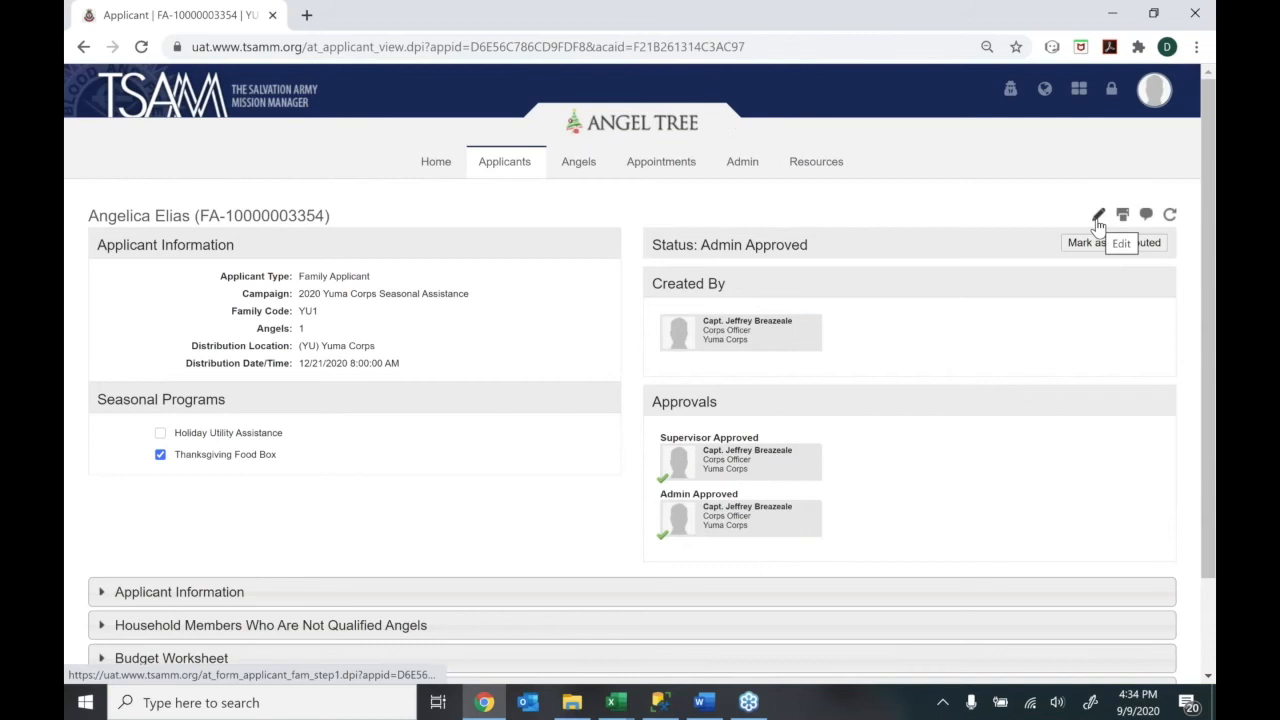
Reopen the applicant's application for editing and continue past Applicant Information to the household members
left_click(1098, 218)
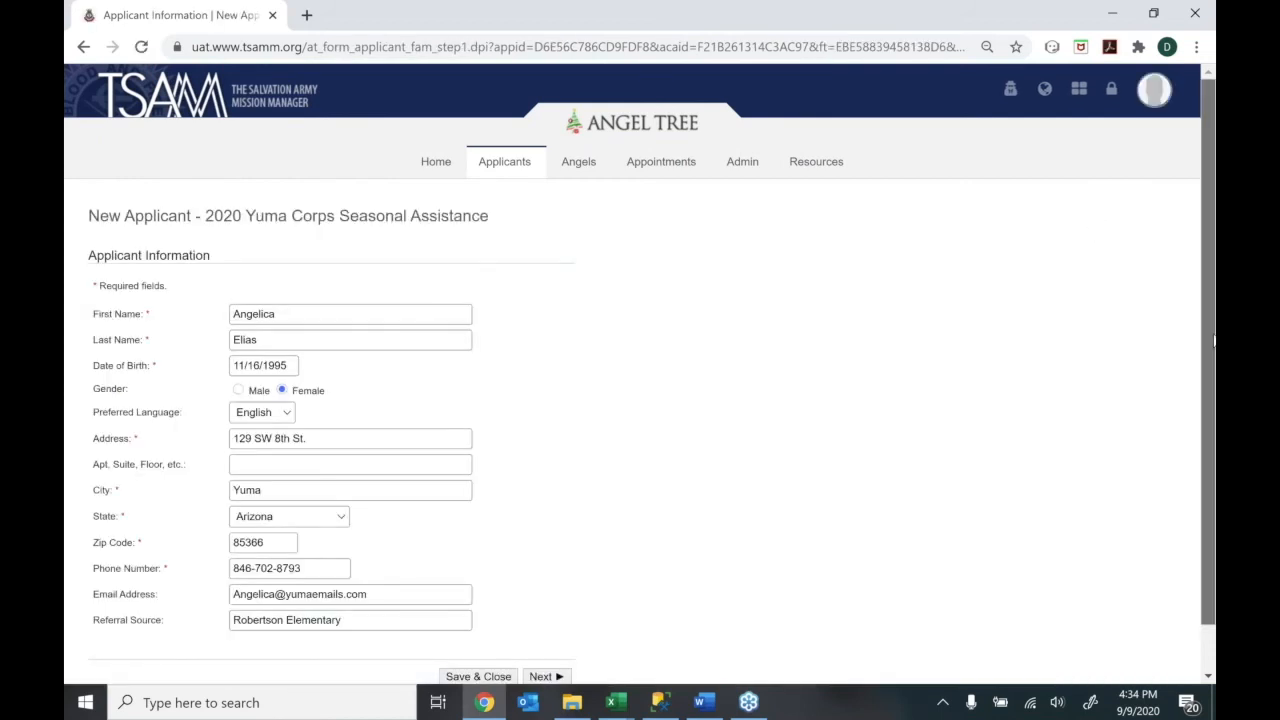
left_click_drag(1213, 351, 1210, 401)
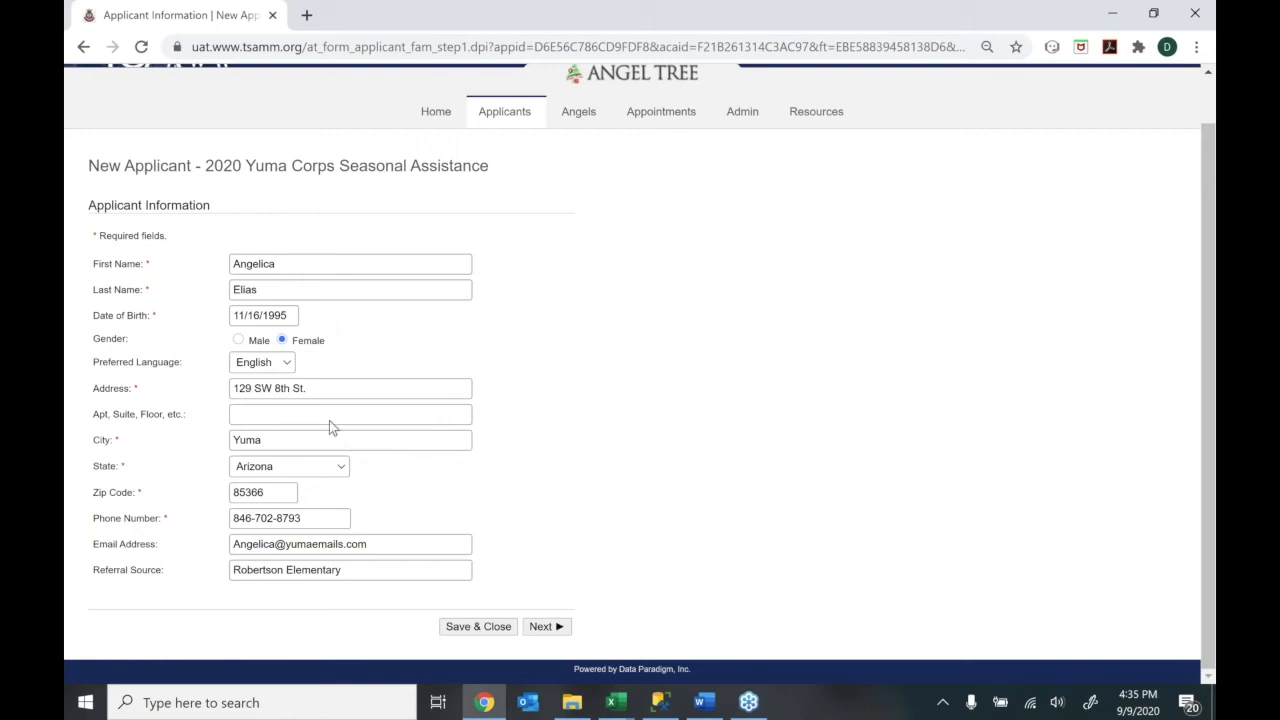
left_click(540, 627)
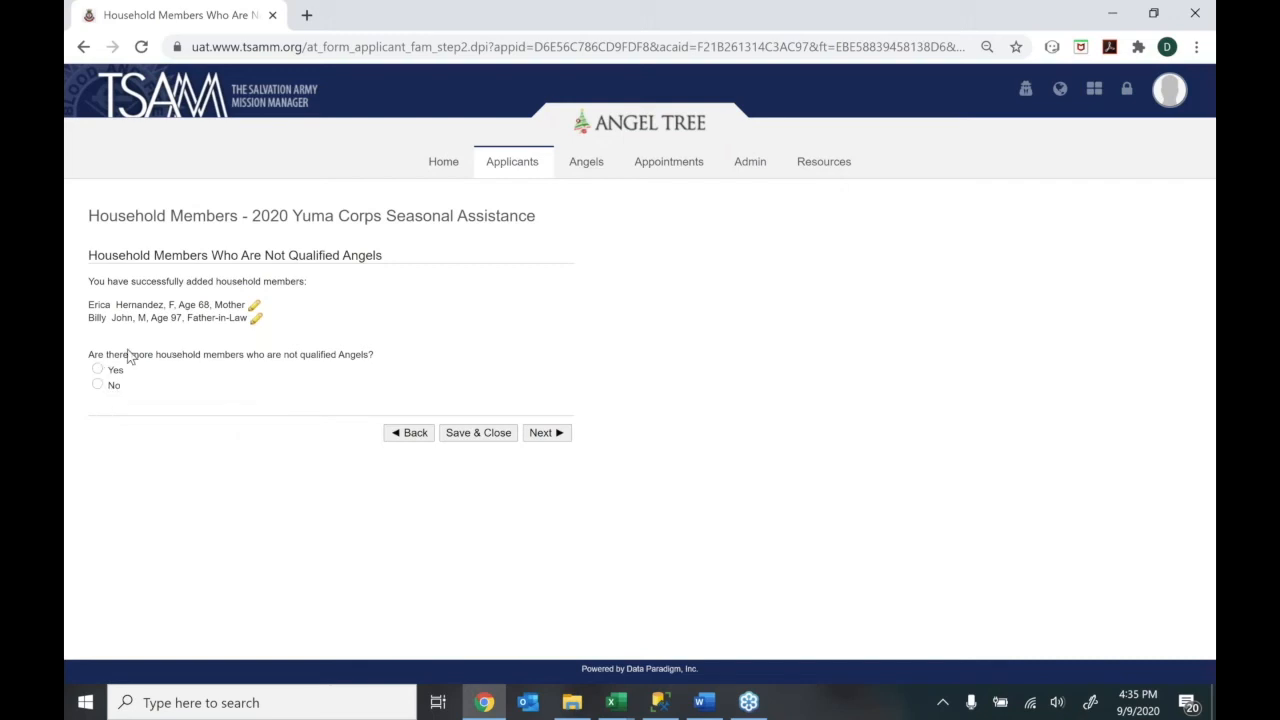
Add the applicant's daughter, a 21-year-old female, with her first and last name
left_click(96, 372)
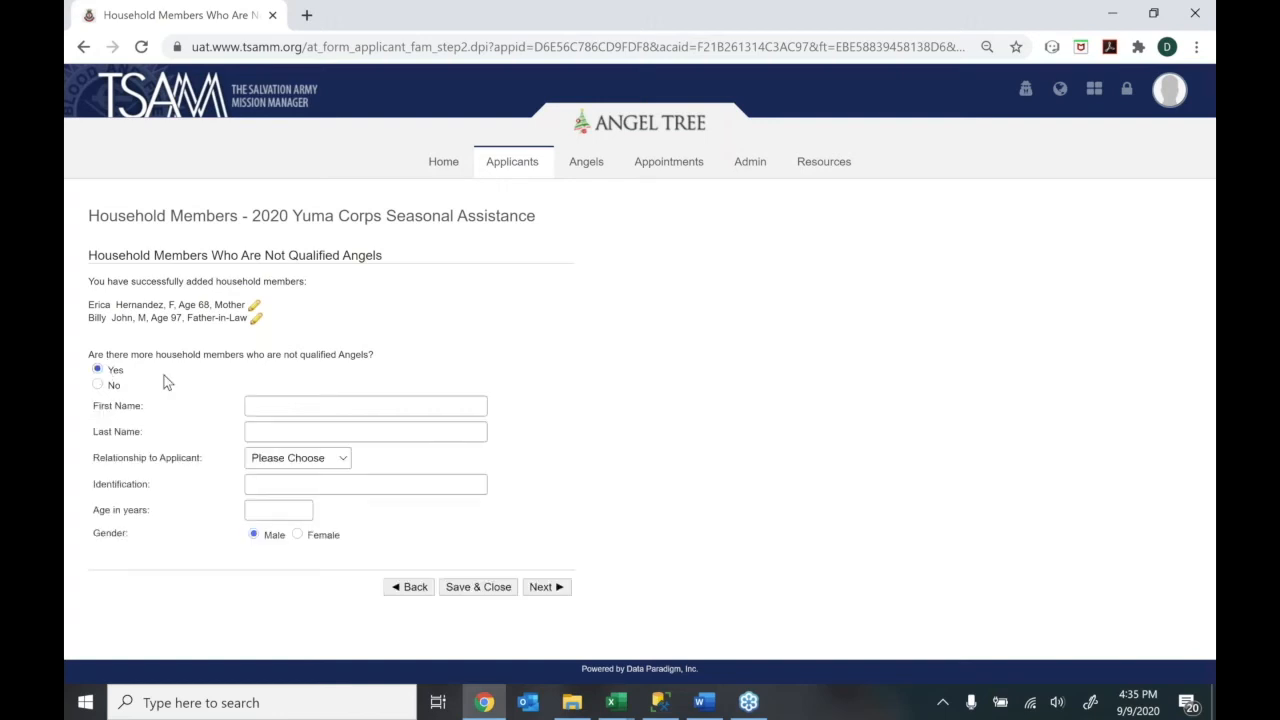
left_click(285, 405)
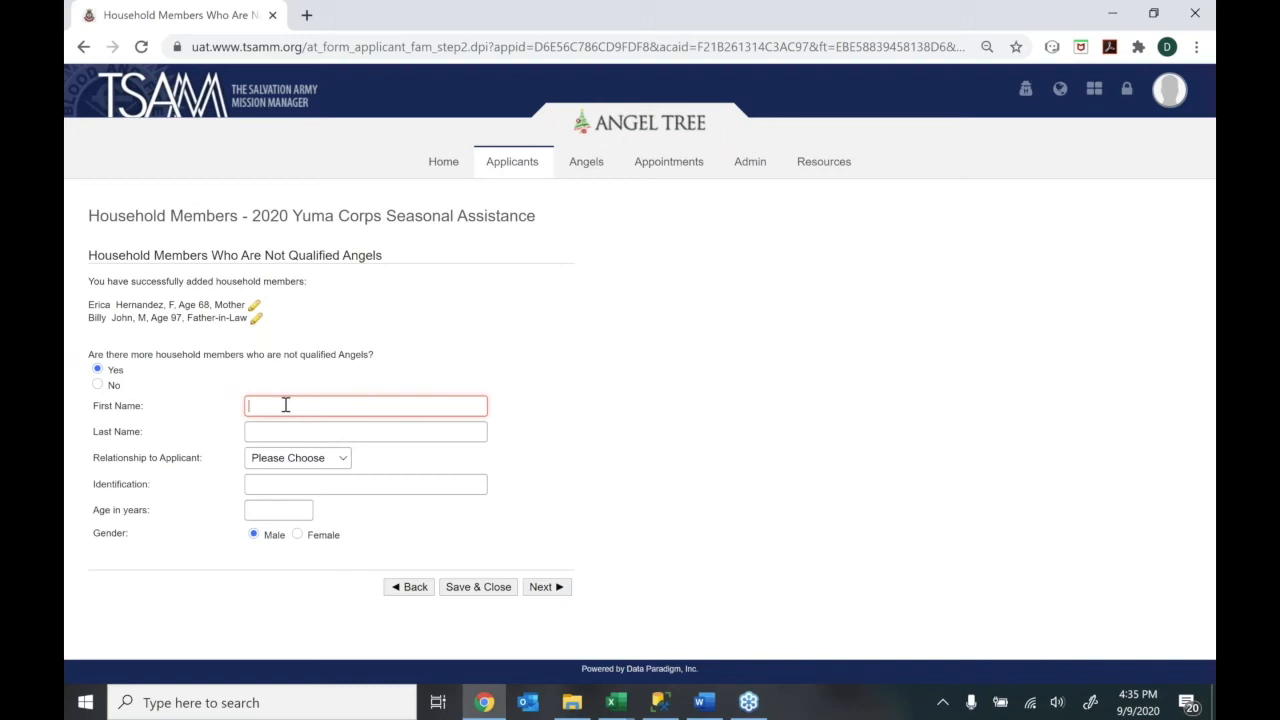
key("Tab")
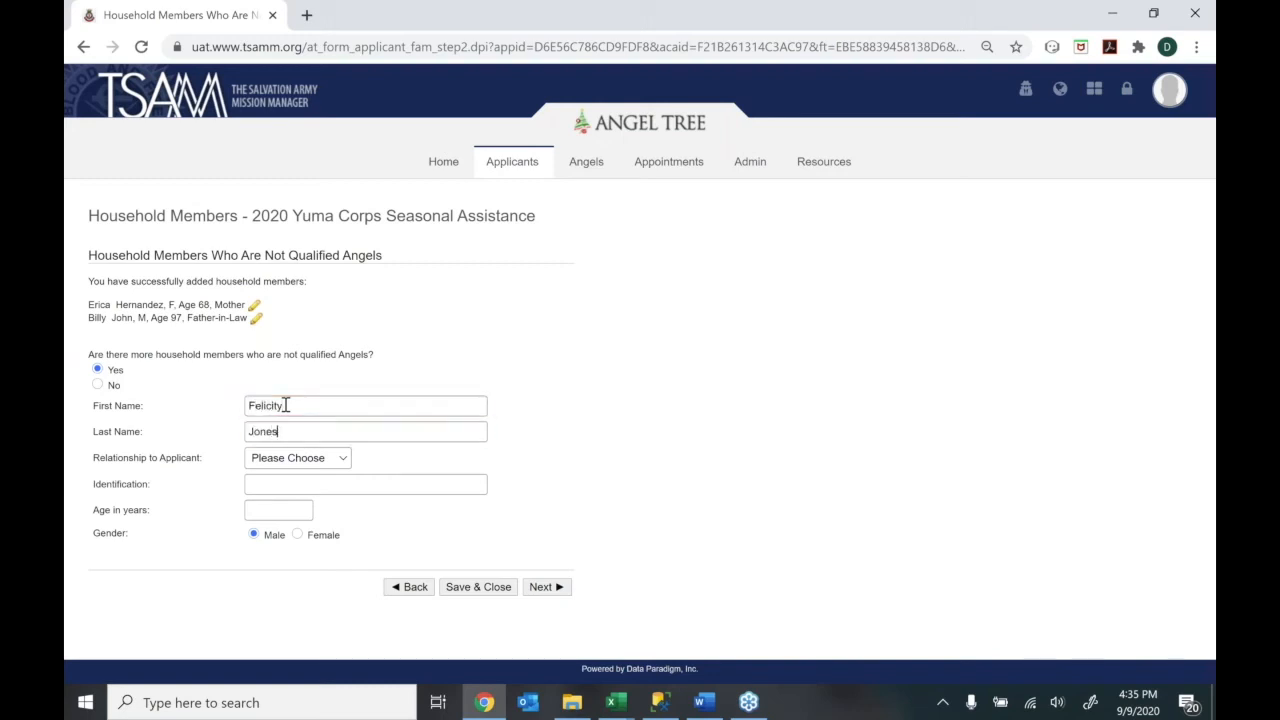
left_click(297, 457)
left_click(274, 360)
left_click(266, 512)
type("21")
left_click(297, 535)
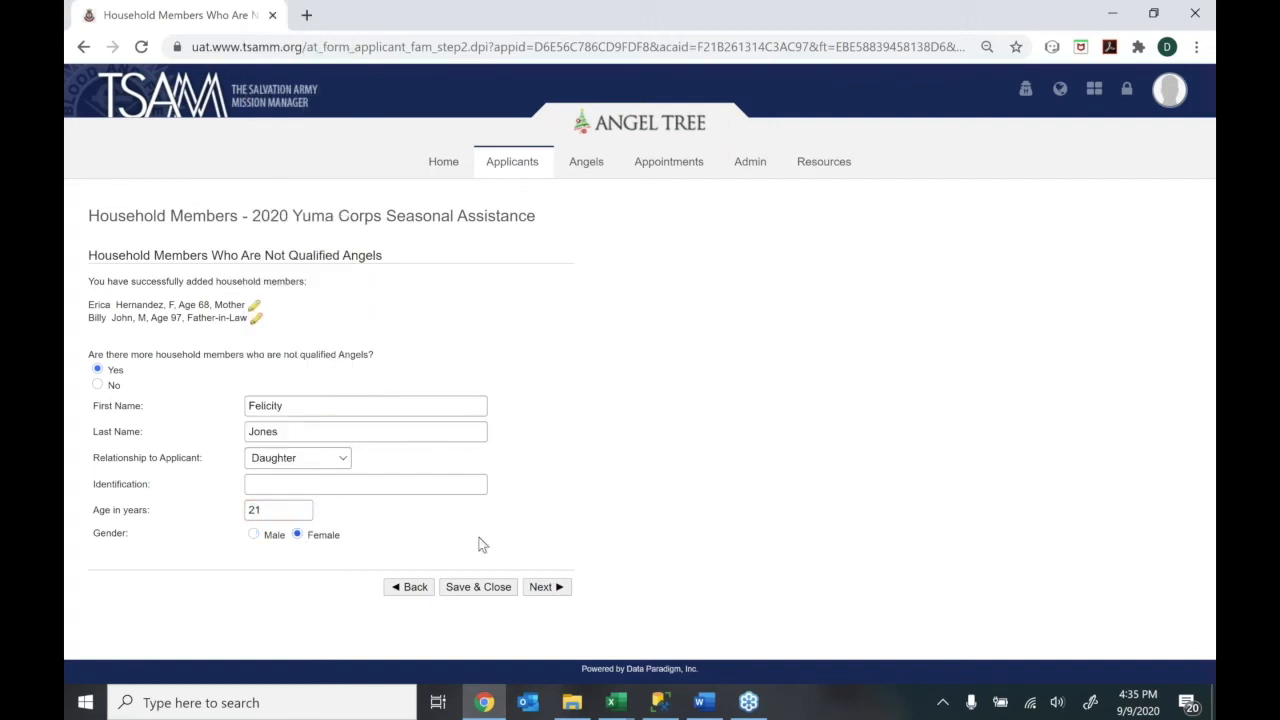
left_click(484, 590)
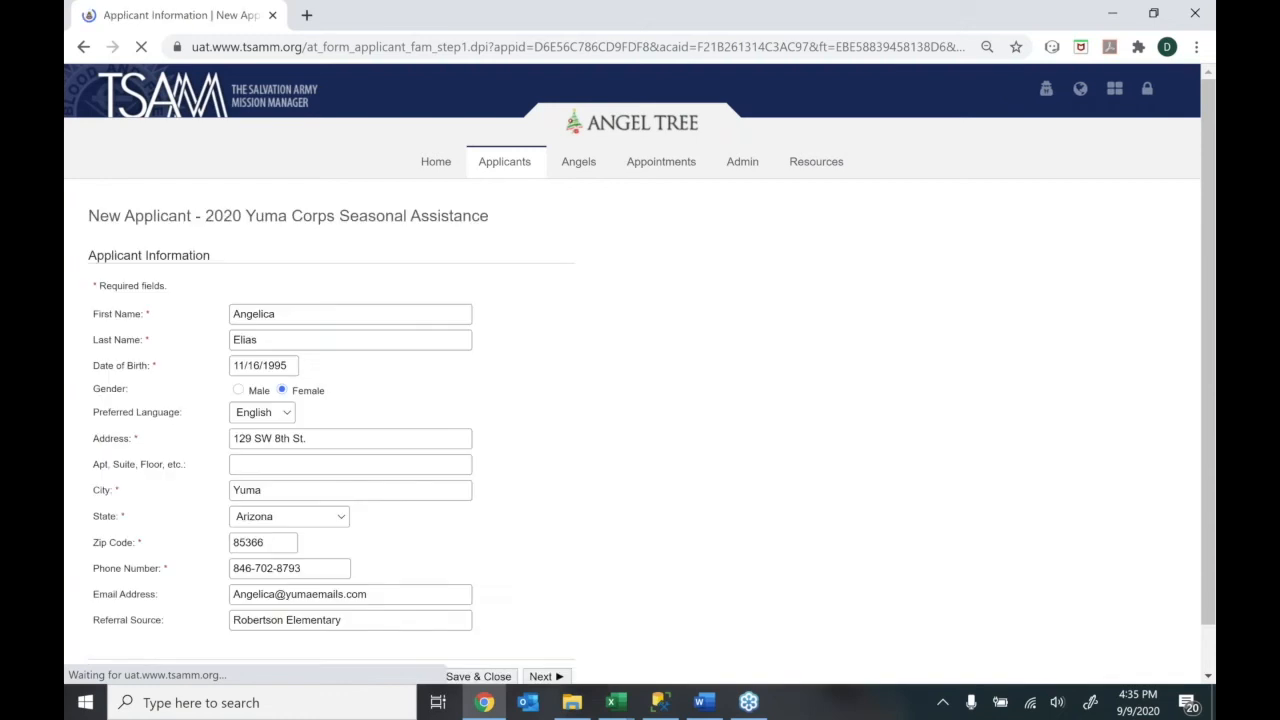
Answer No to more non-angel household members and continue to the Budget Worksheet
left_click(539, 628)
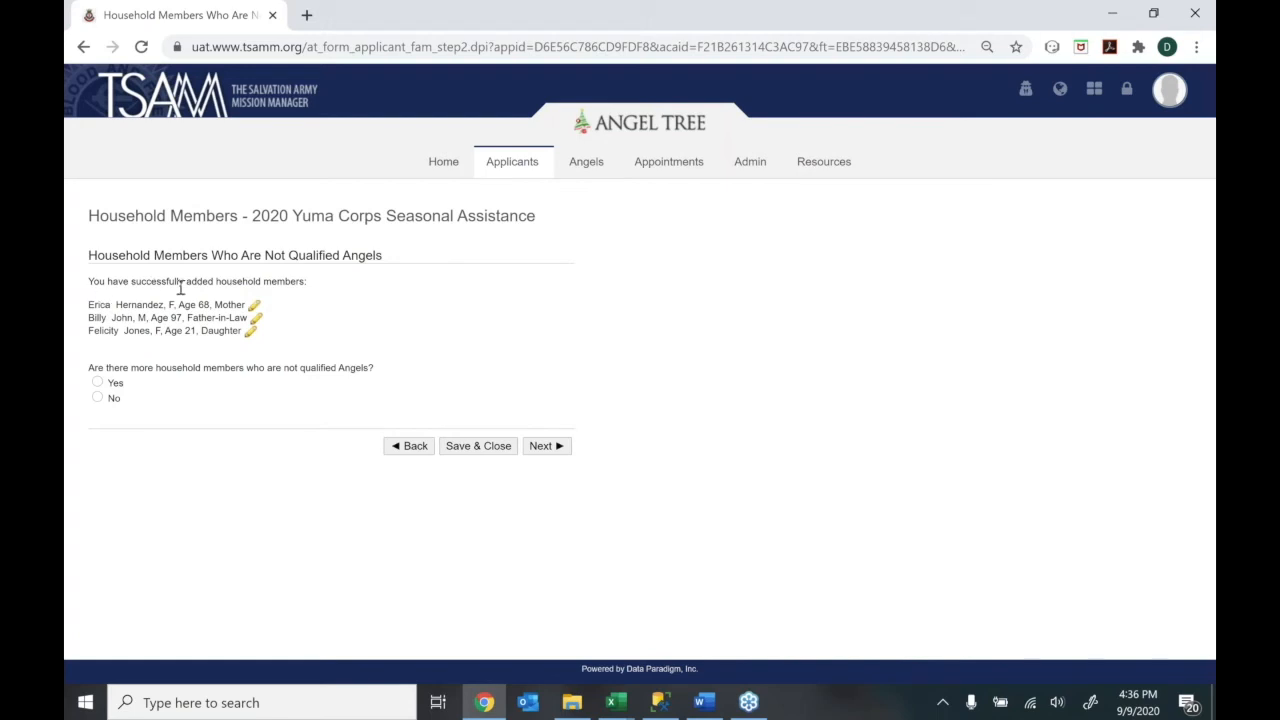
left_click_drag(88, 306, 164, 340)
left_click(163, 358)
left_click(97, 383)
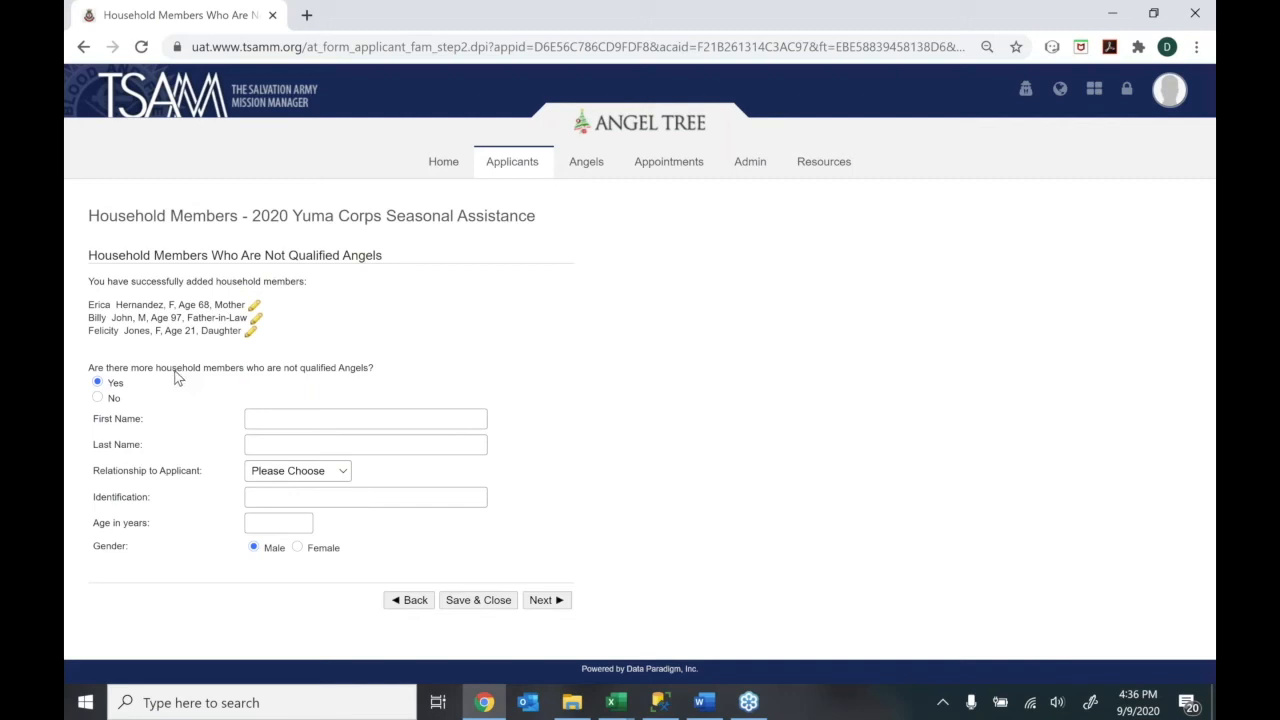
left_click(100, 400)
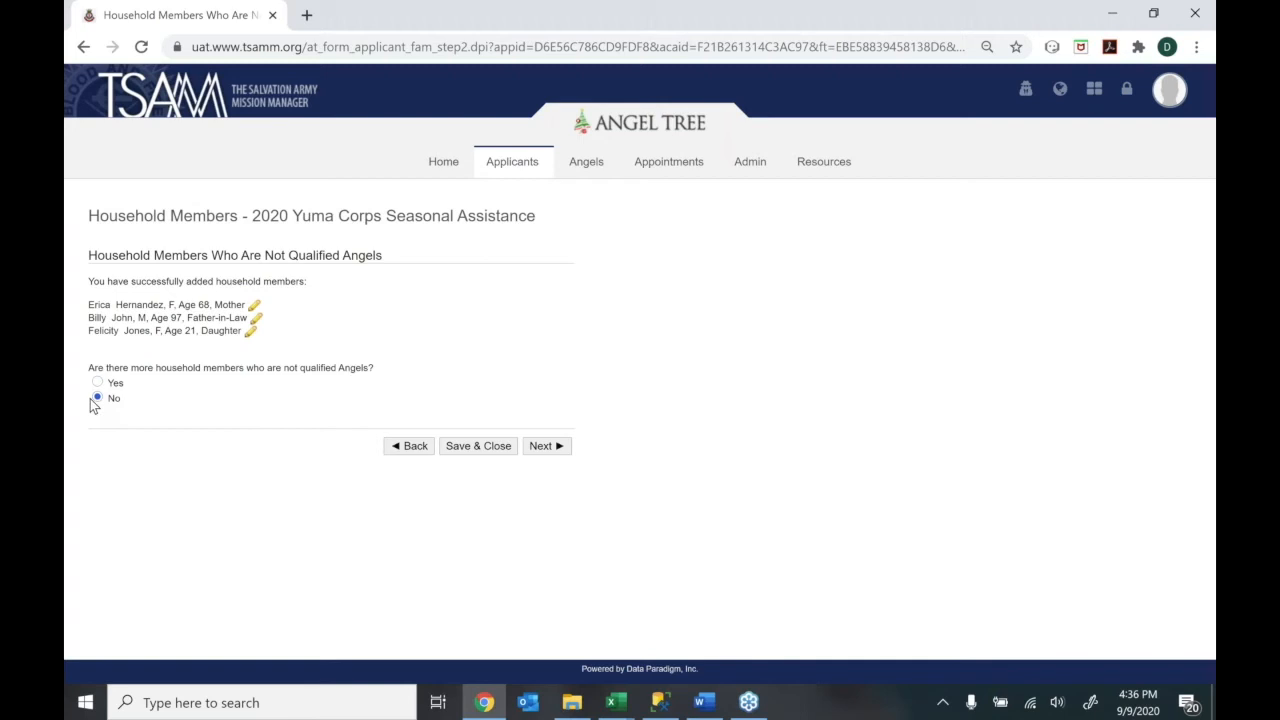
left_click(561, 451)
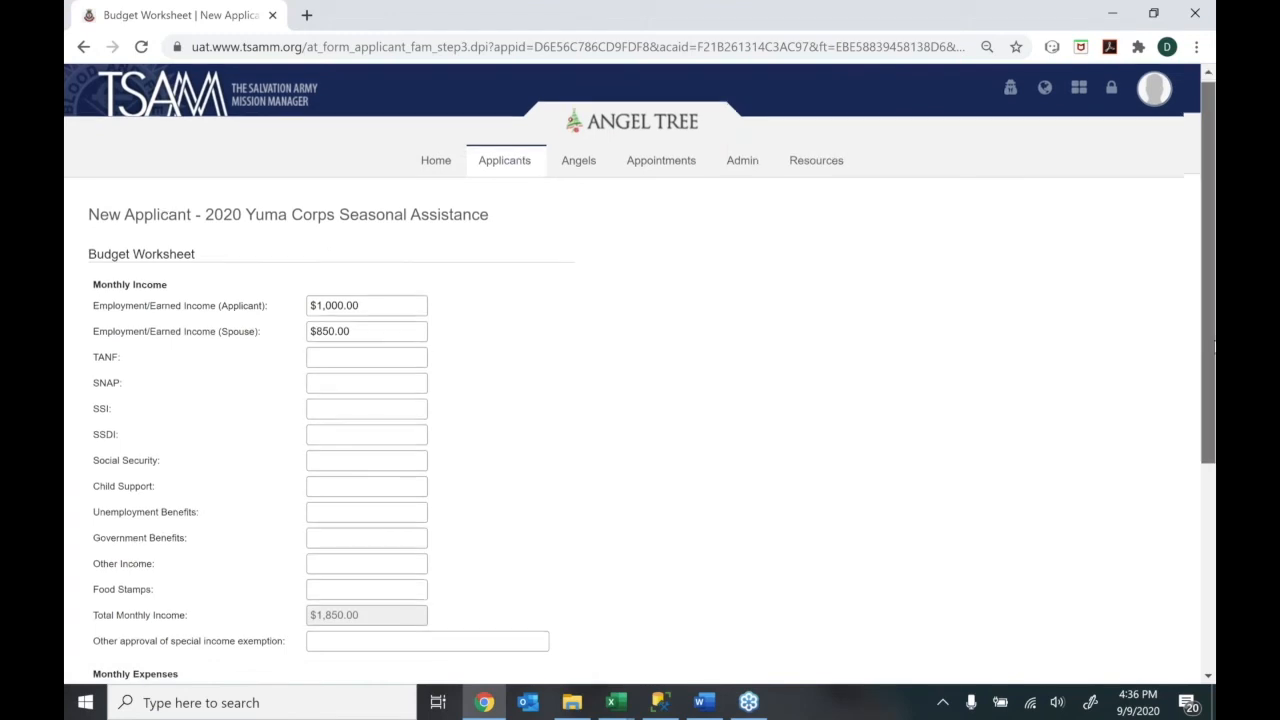
Review the Budget Worksheet ($1,850.00 monthly income) and move on to Angel Information
left_click_drag(1212, 340, 1180, 603)
left_click(548, 627)
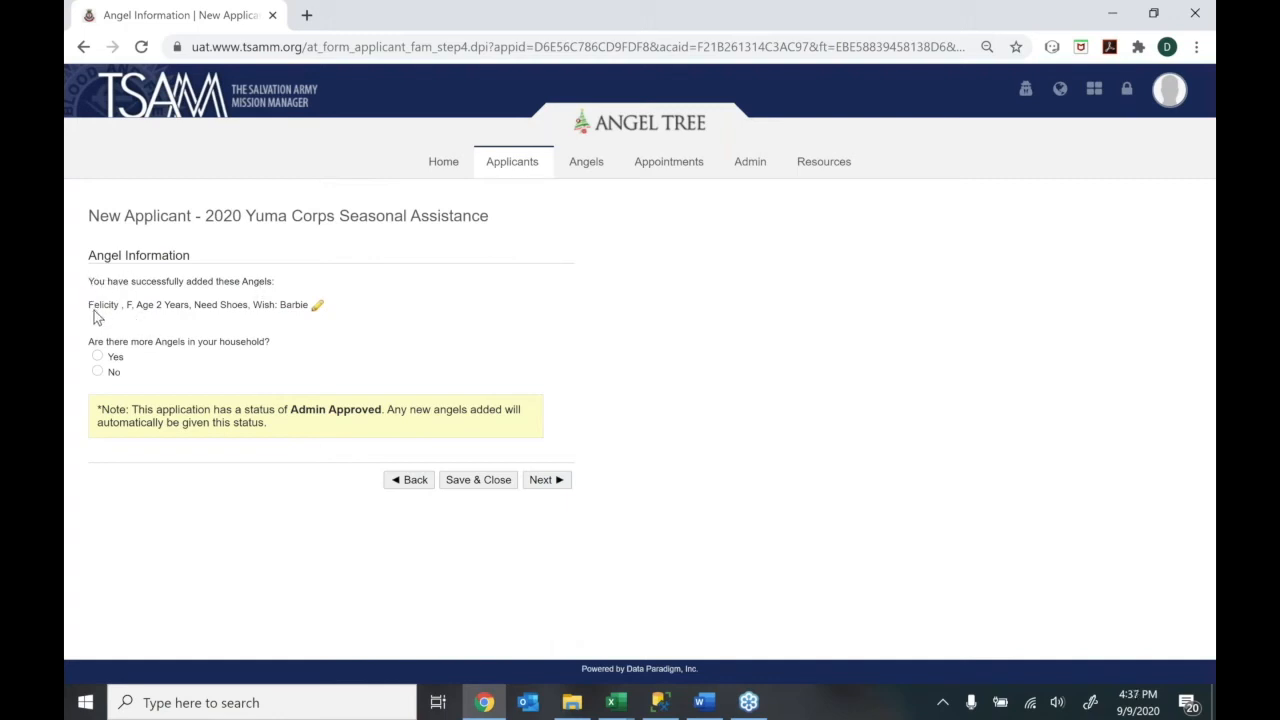
Answer No to more Angels in the household and continue to Supporting Documents
left_click(96, 362)
left_click_drag(1212, 371, 1212, 515)
left_click(276, 259)
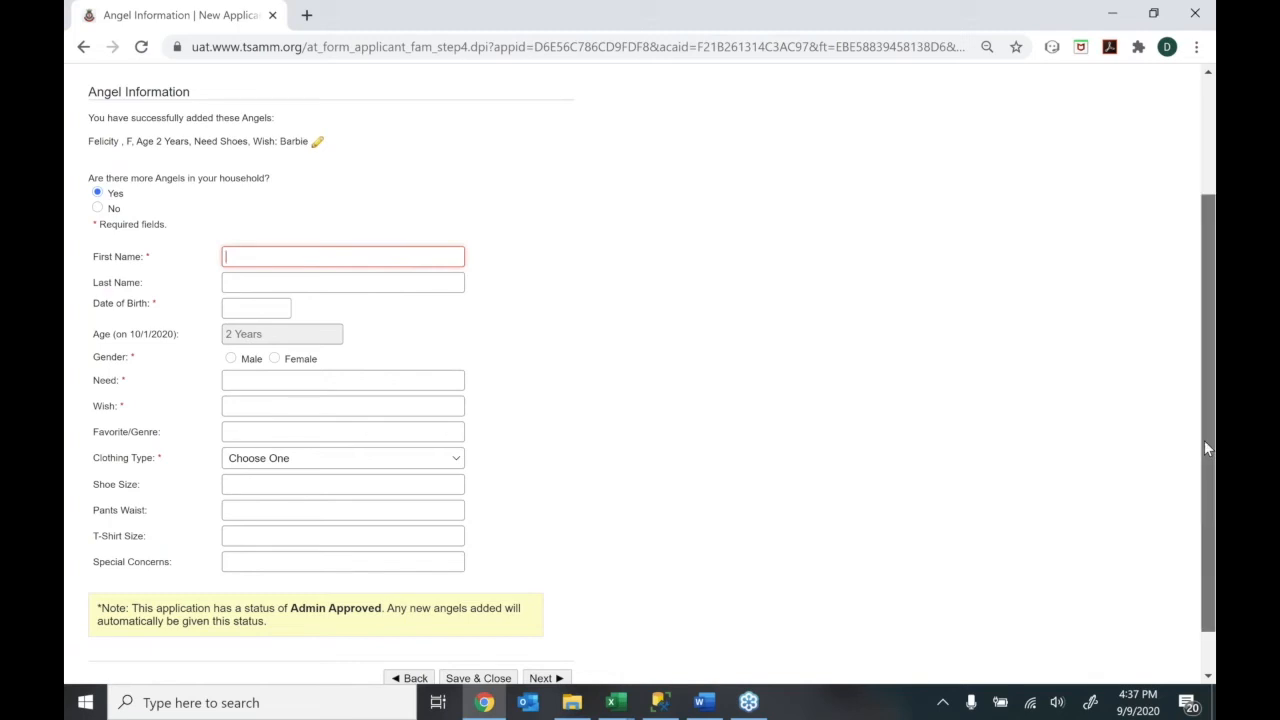
scroll(1179, 403, "up", 1)
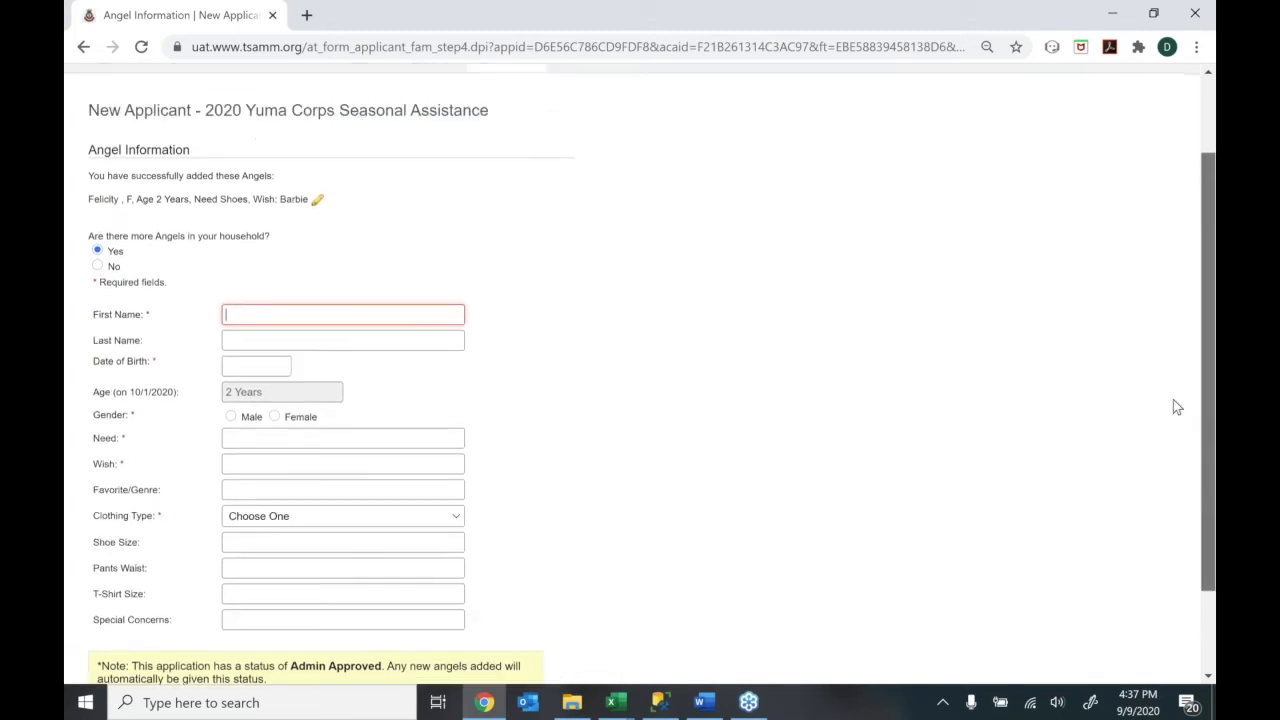
left_click_drag(1145, 386, 1205, 440)
left_click(98, 288)
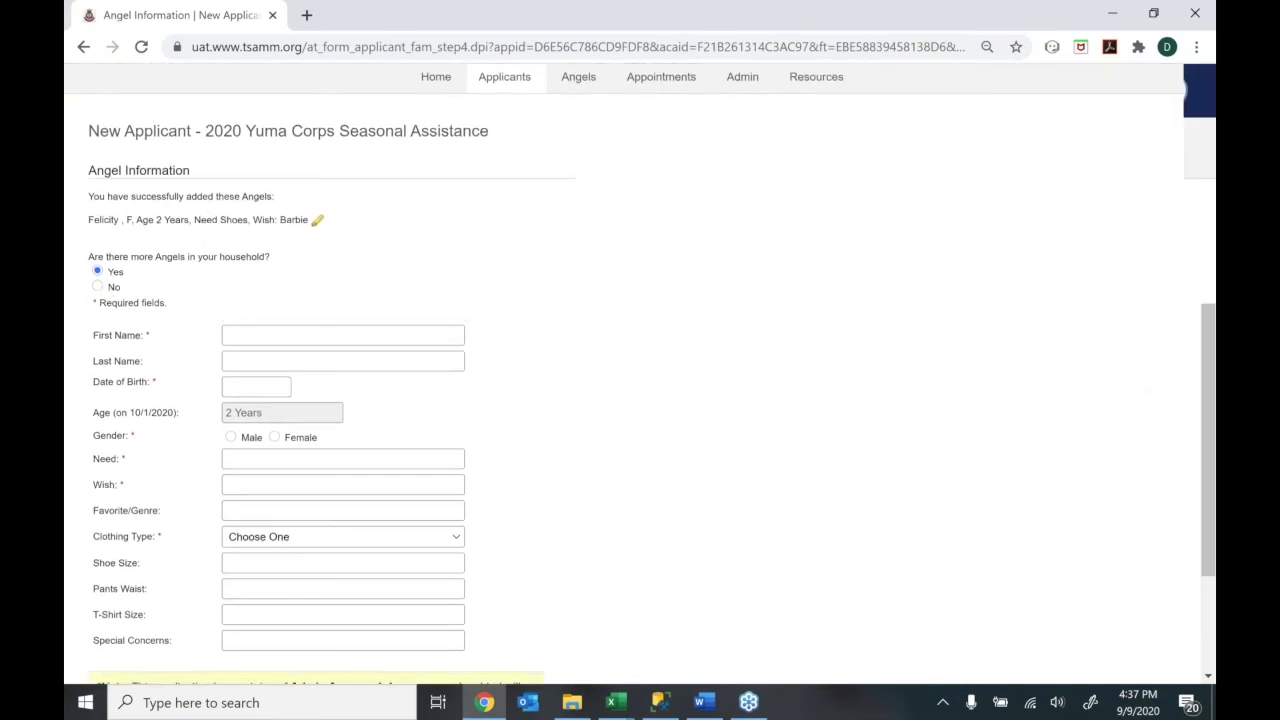
left_click(545, 480)
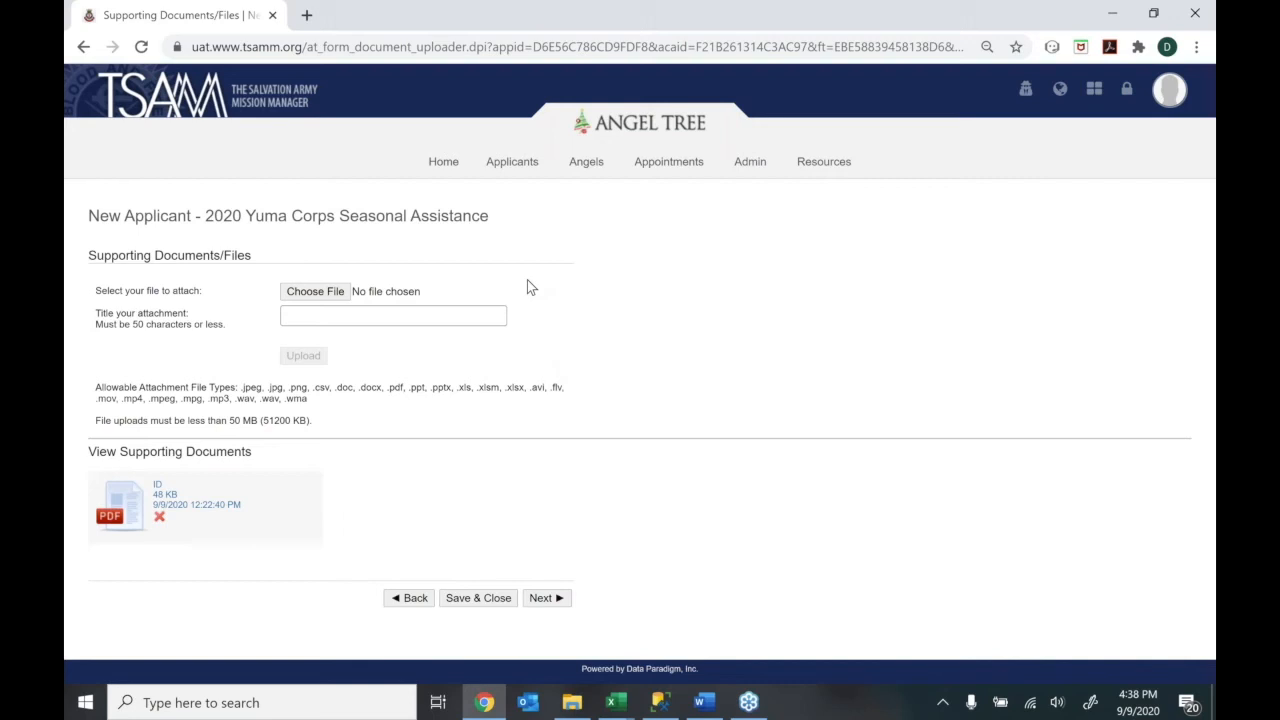
Upload Identification Copy.pdf titled 'ID 2', then continue to the Distribution Appointment step
left_click(305, 291)
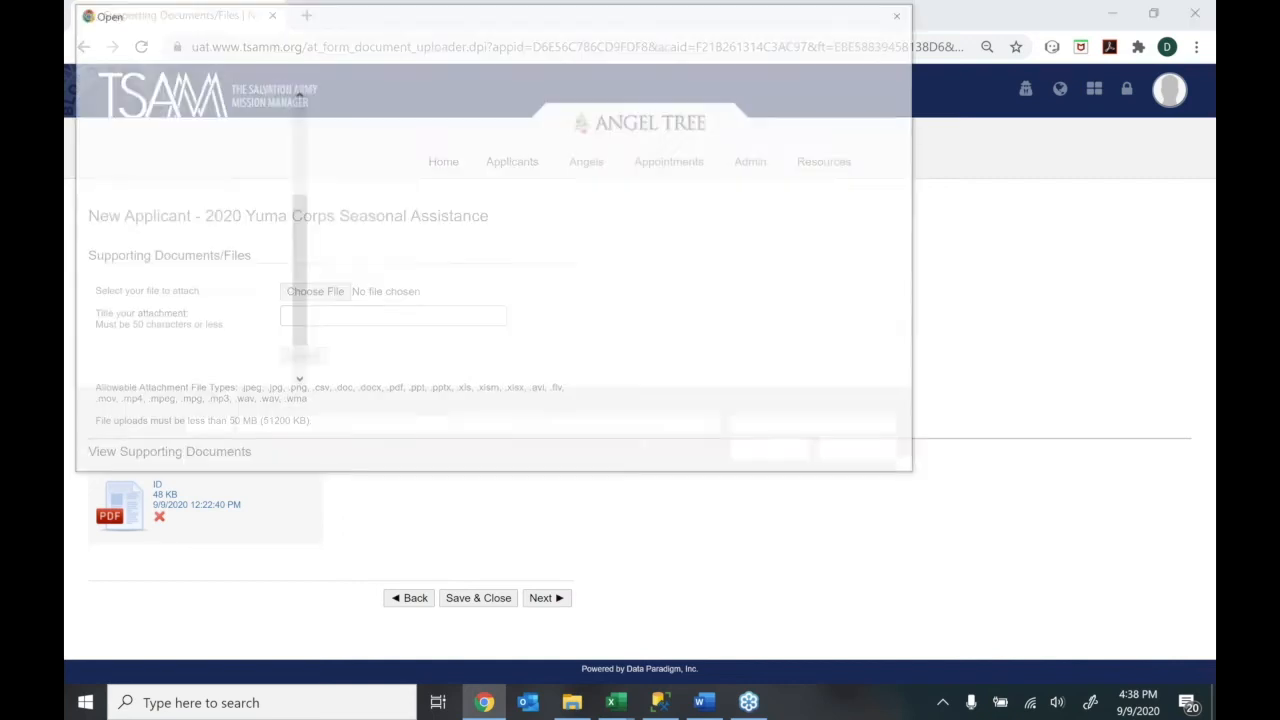
double_click(367, 128)
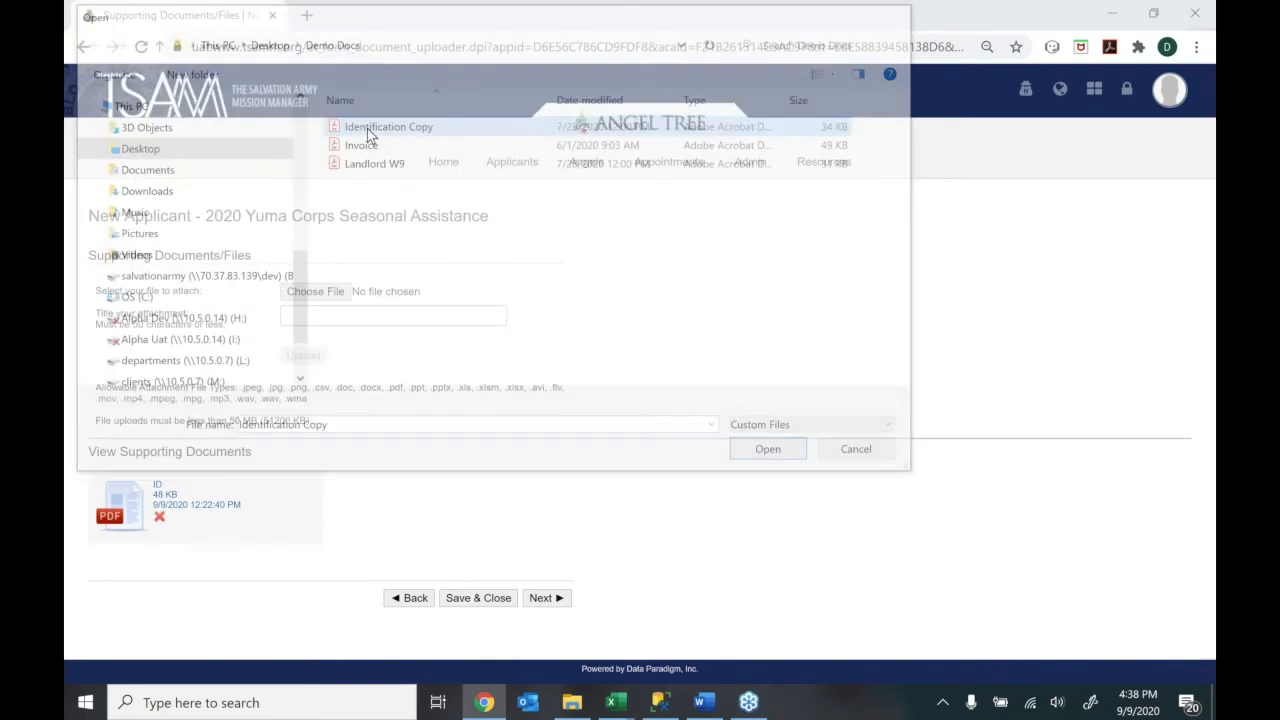
left_click(367, 313)
type("ID 2")
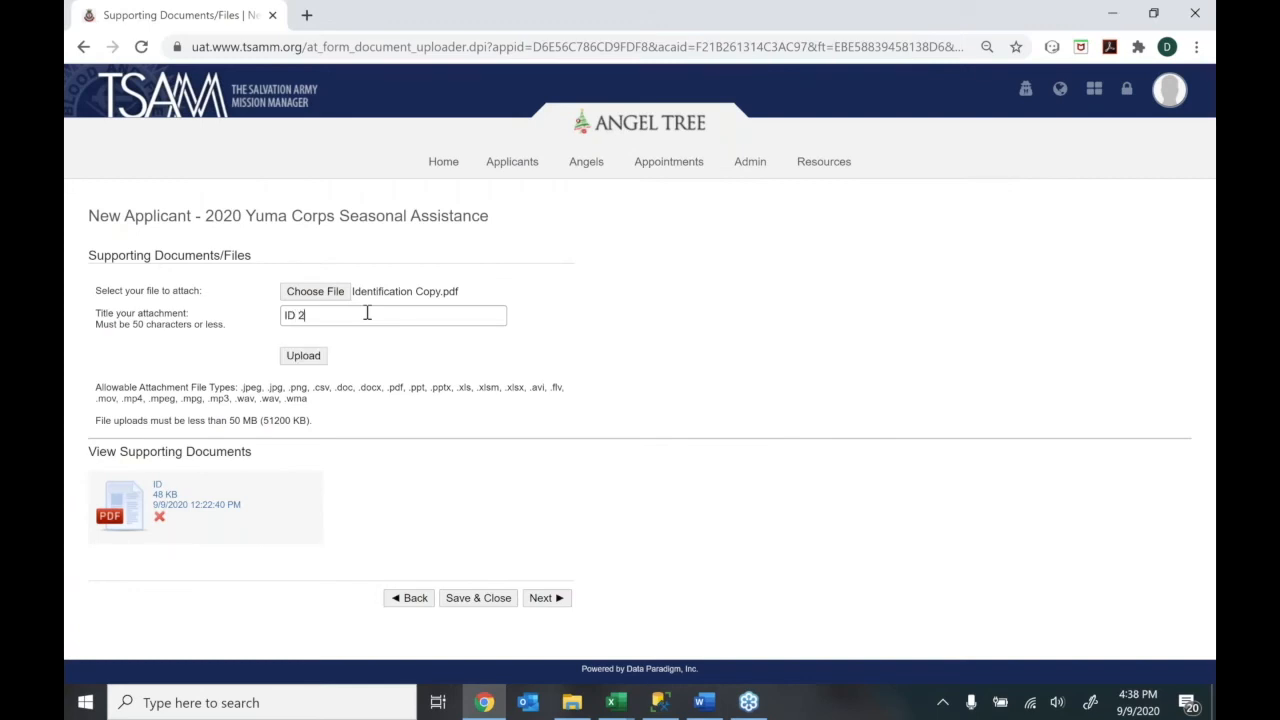
left_click(287, 369)
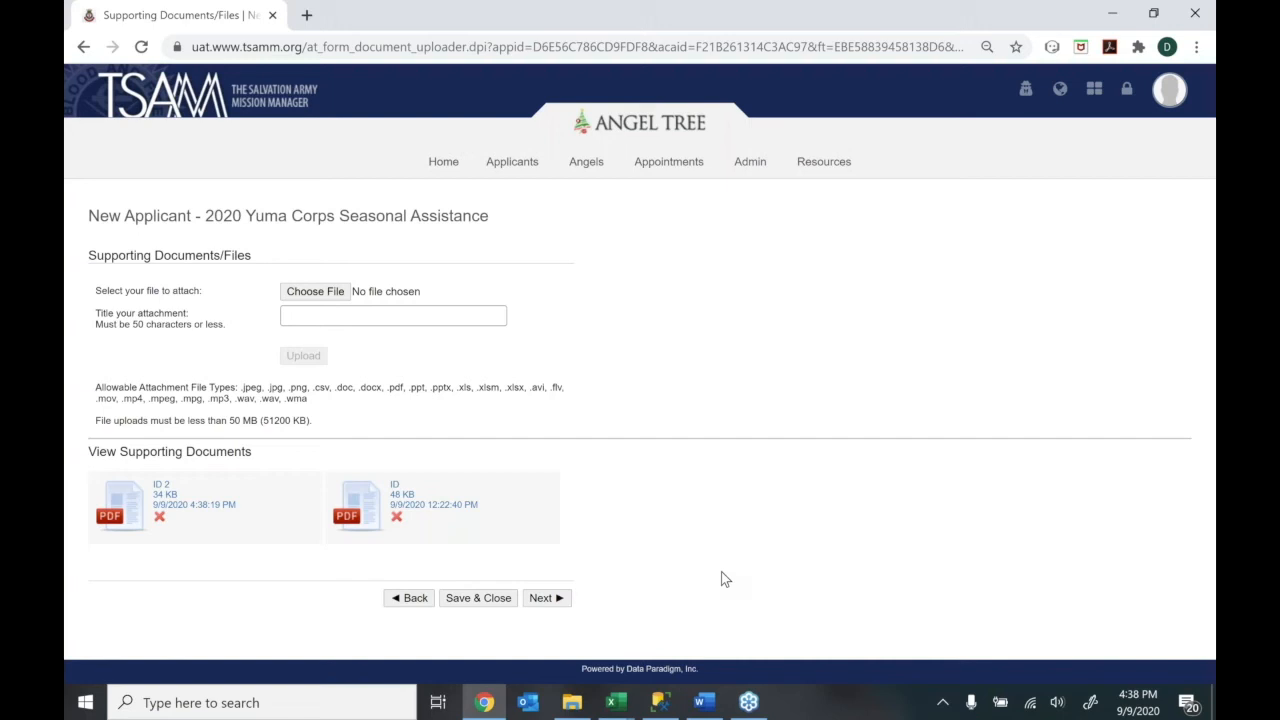
left_click(540, 598)
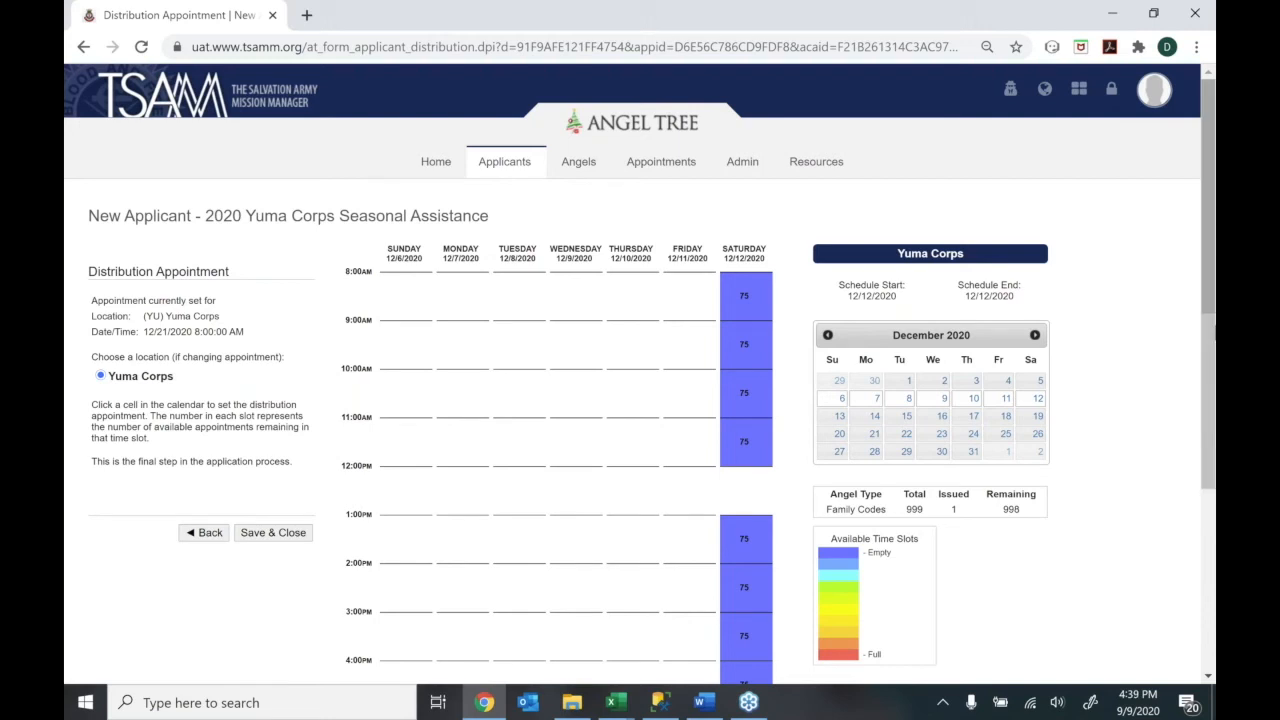
Choose the Saturday, December 12, 2020 8:00AM slot in the distribution calendar
right_click(1212, 360)
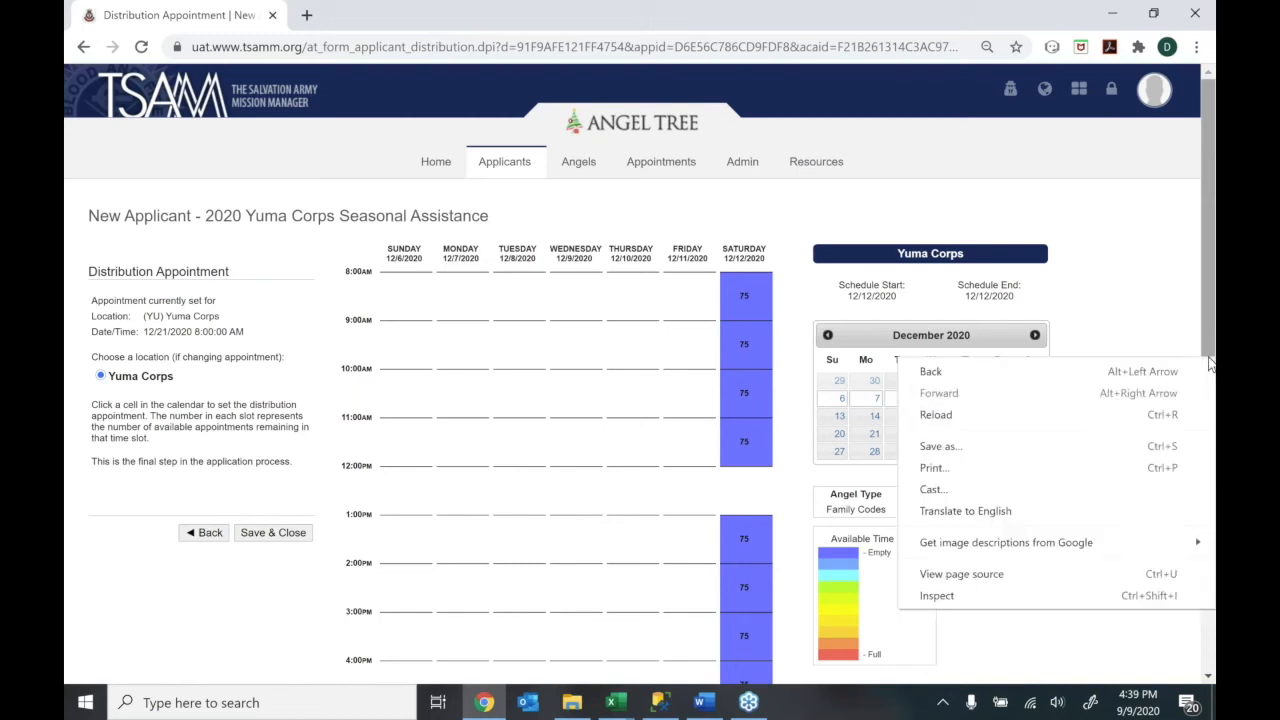
left_click(1133, 296)
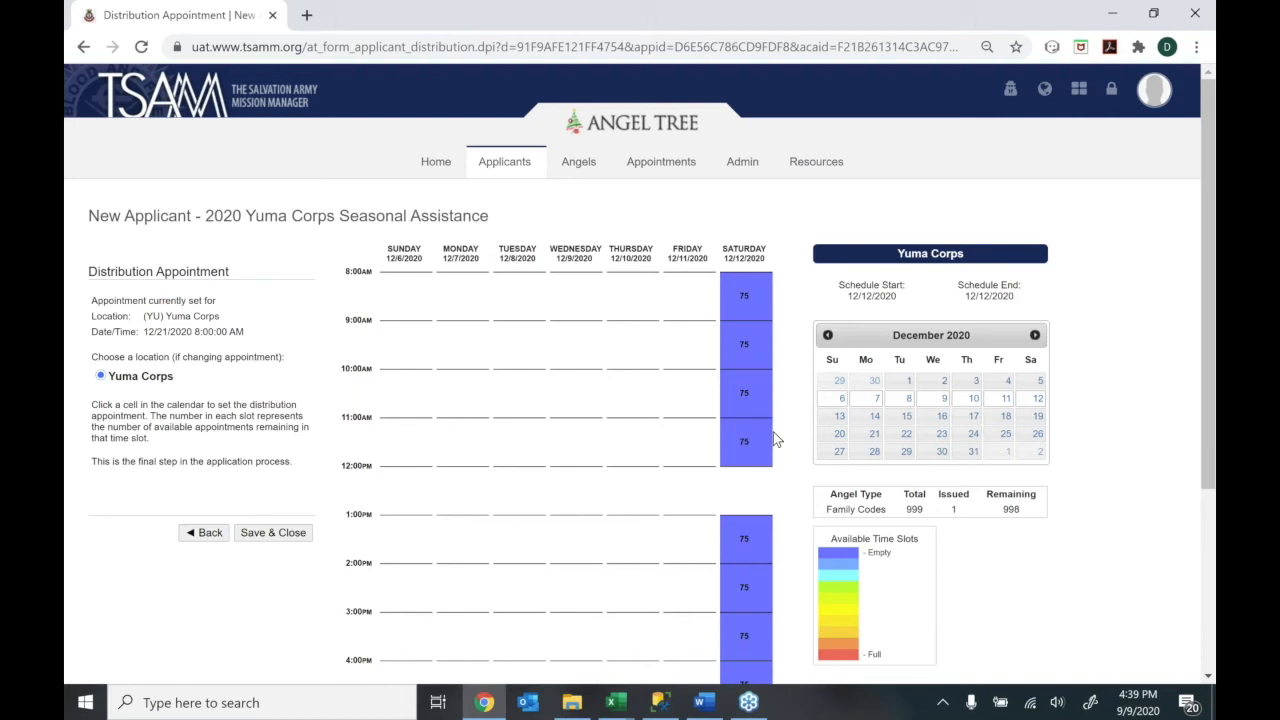
left_click(756, 312)
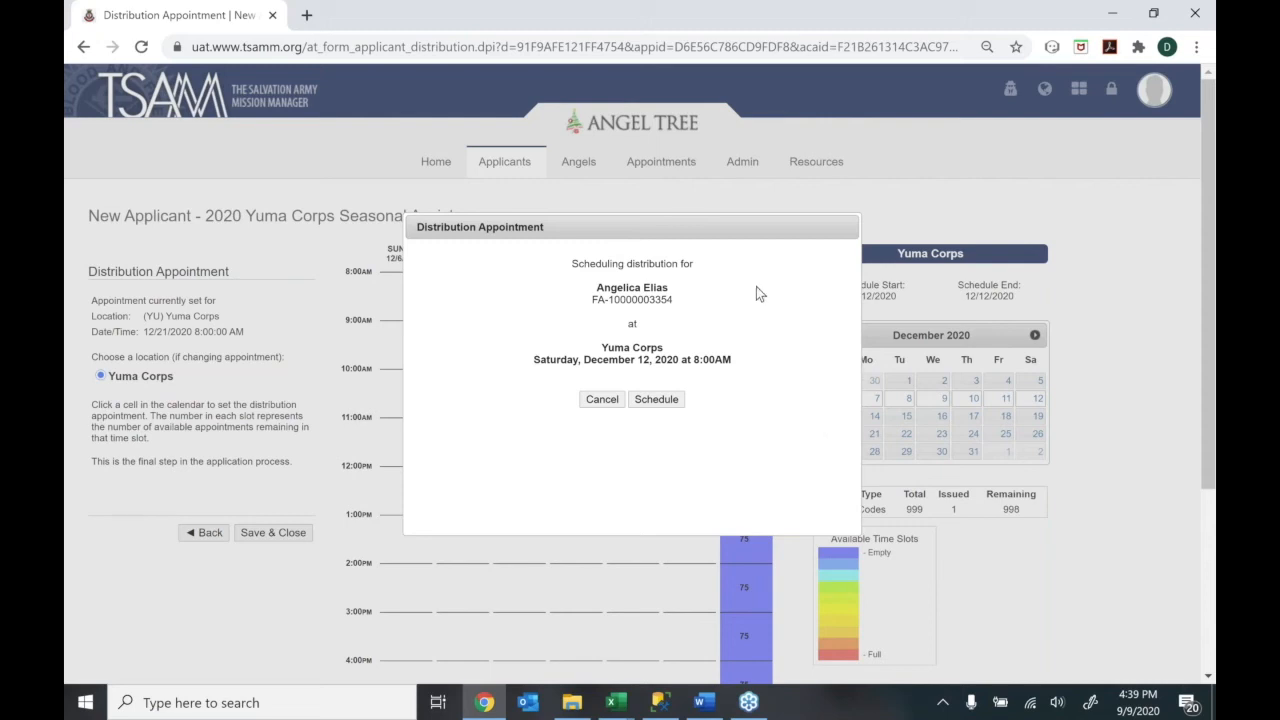
Schedule the Yuma Corps pickup for 12/12/2020 8:00 AM and select the YU1A angel code
left_click_drag(686, 229, 654, 286)
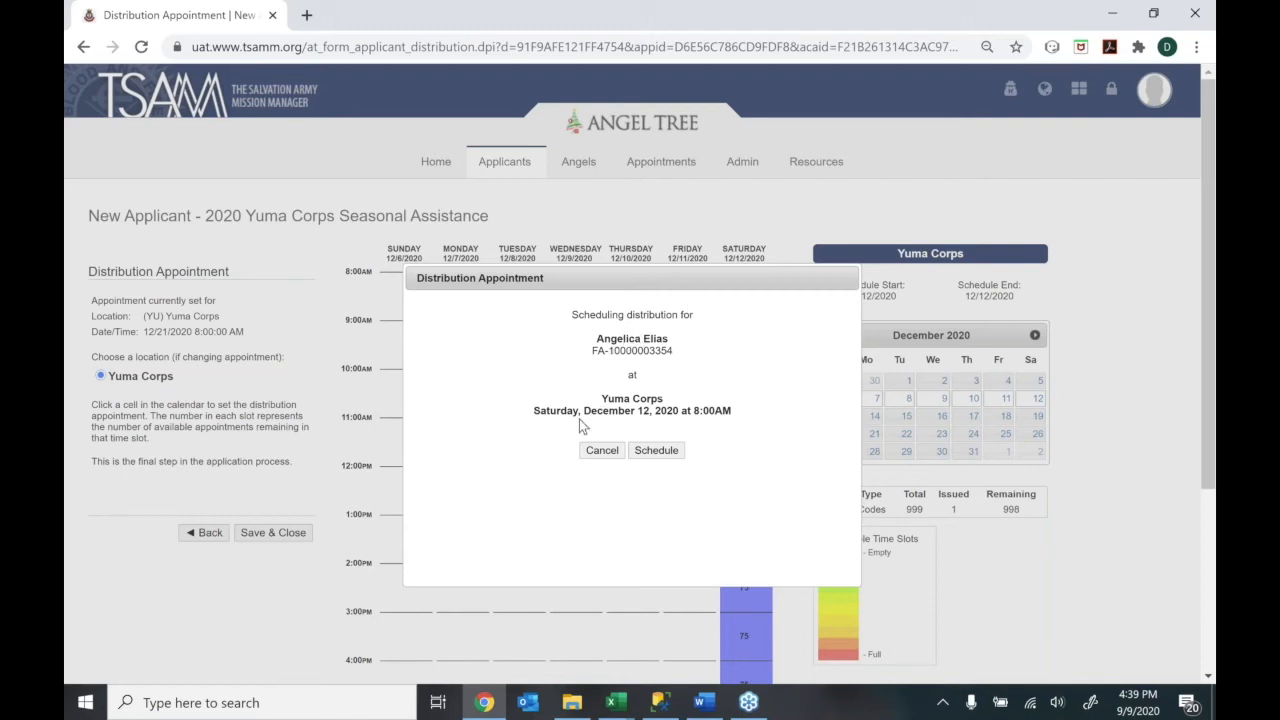
left_click(648, 451)
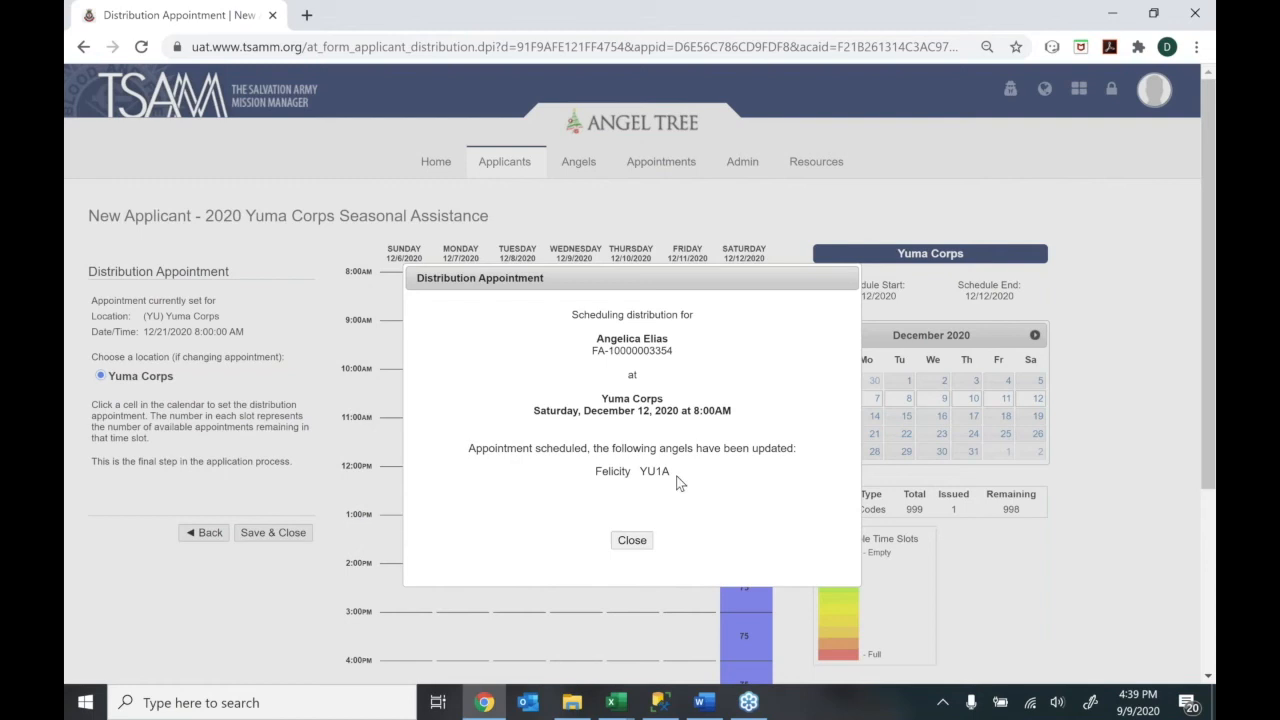
left_click_drag(640, 471, 661, 471)
double_click(644, 470)
Close the confirmation and scroll the applicant record showing the 12/12/2020 8:00 AM distribution
left_click(667, 476)
left_click(635, 545)
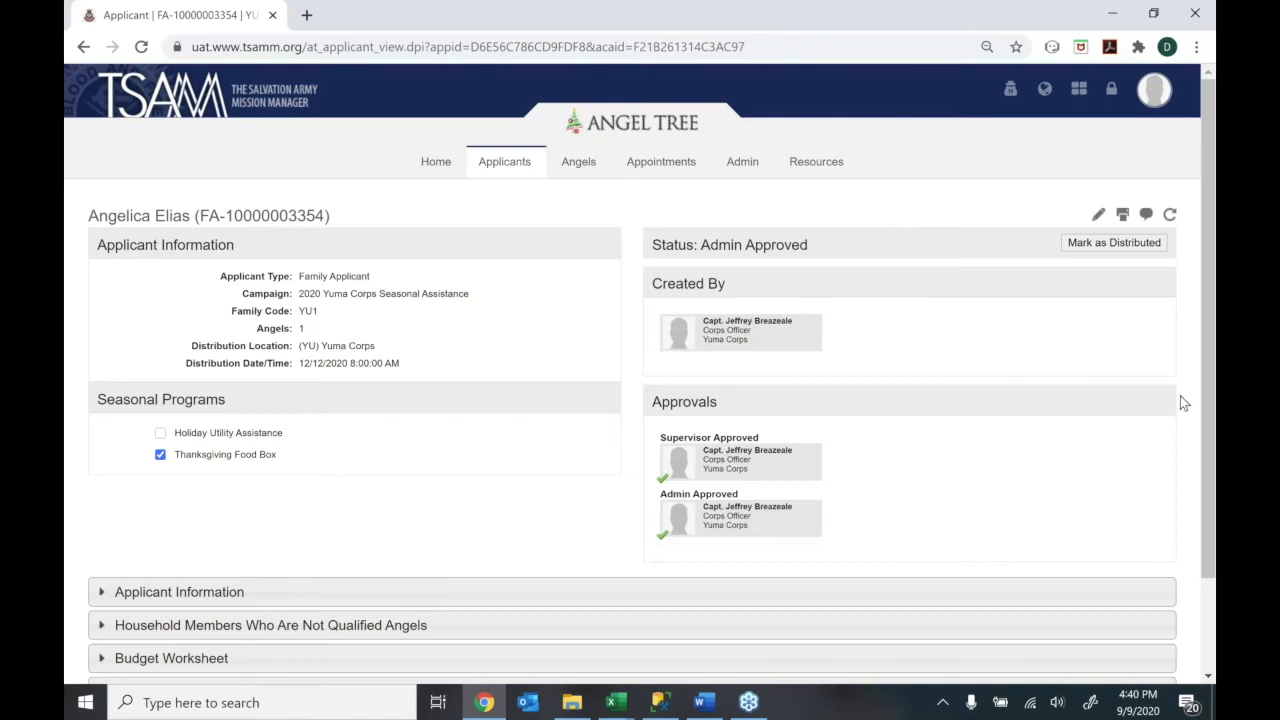
left_click_drag(1197, 458, 1205, 305)
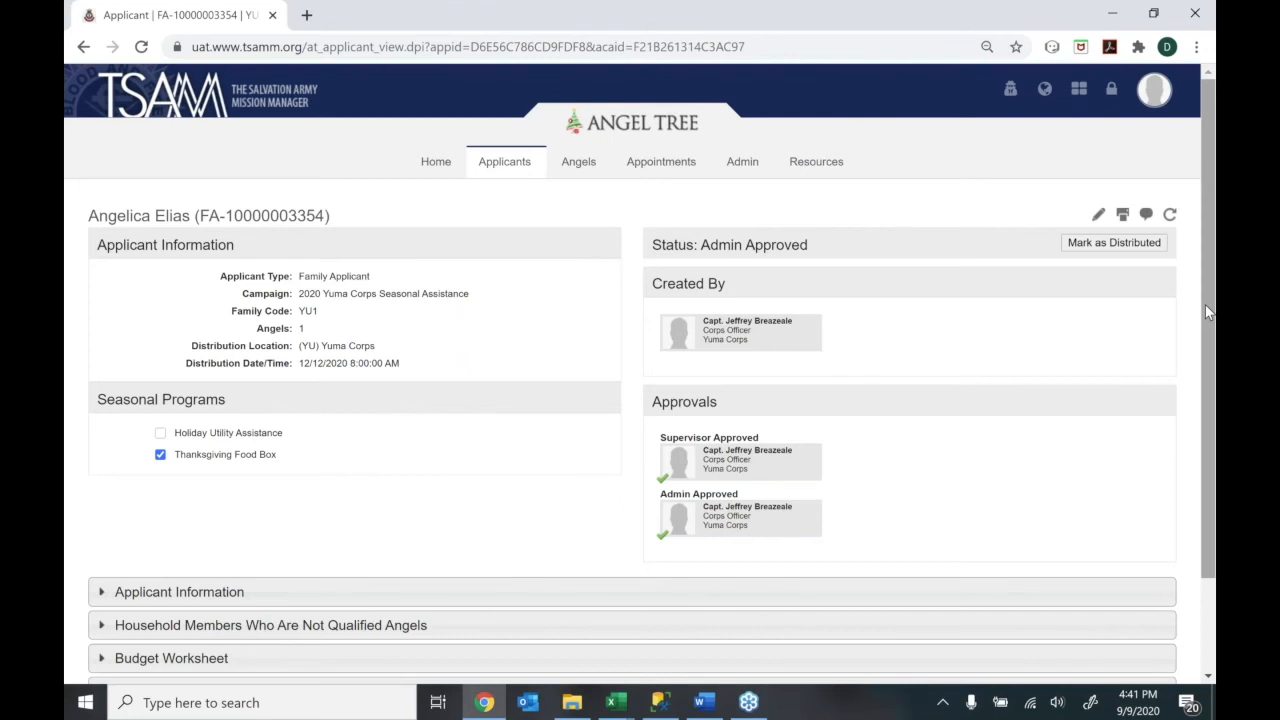
left_click(308, 18)
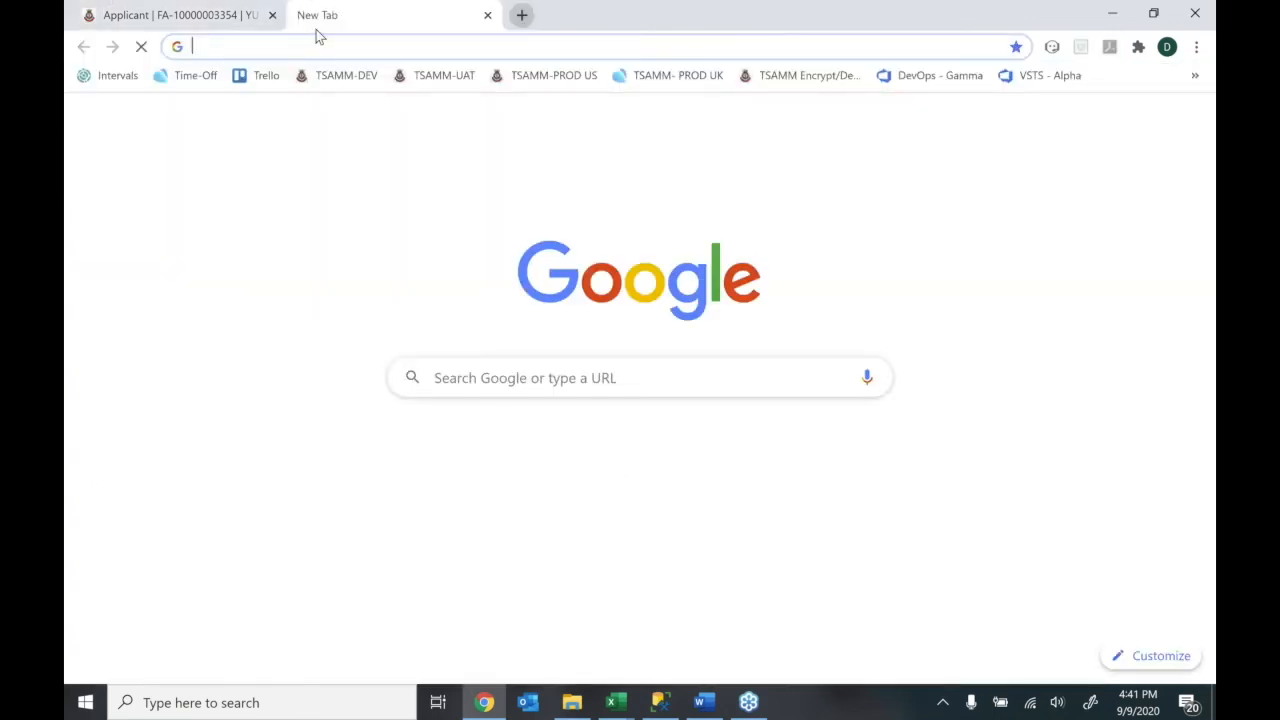
type("www.")
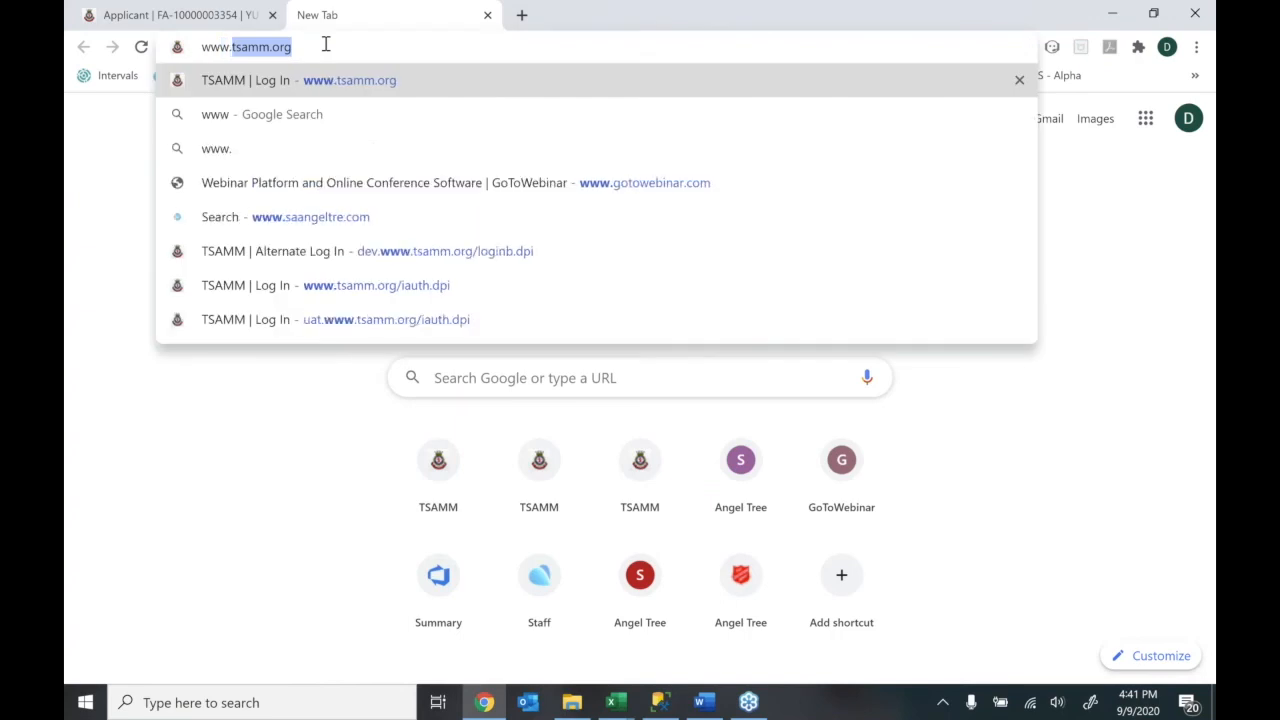
type("saaf")
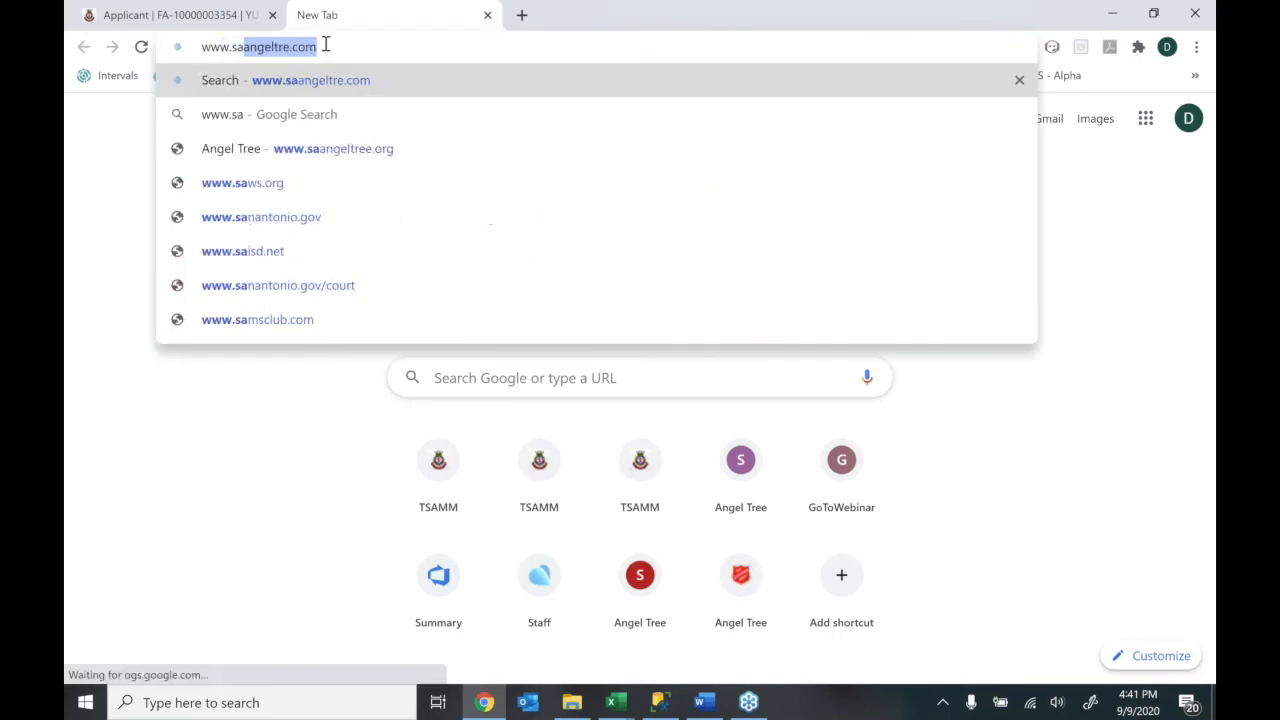
key("BackSpace")
type("nge")
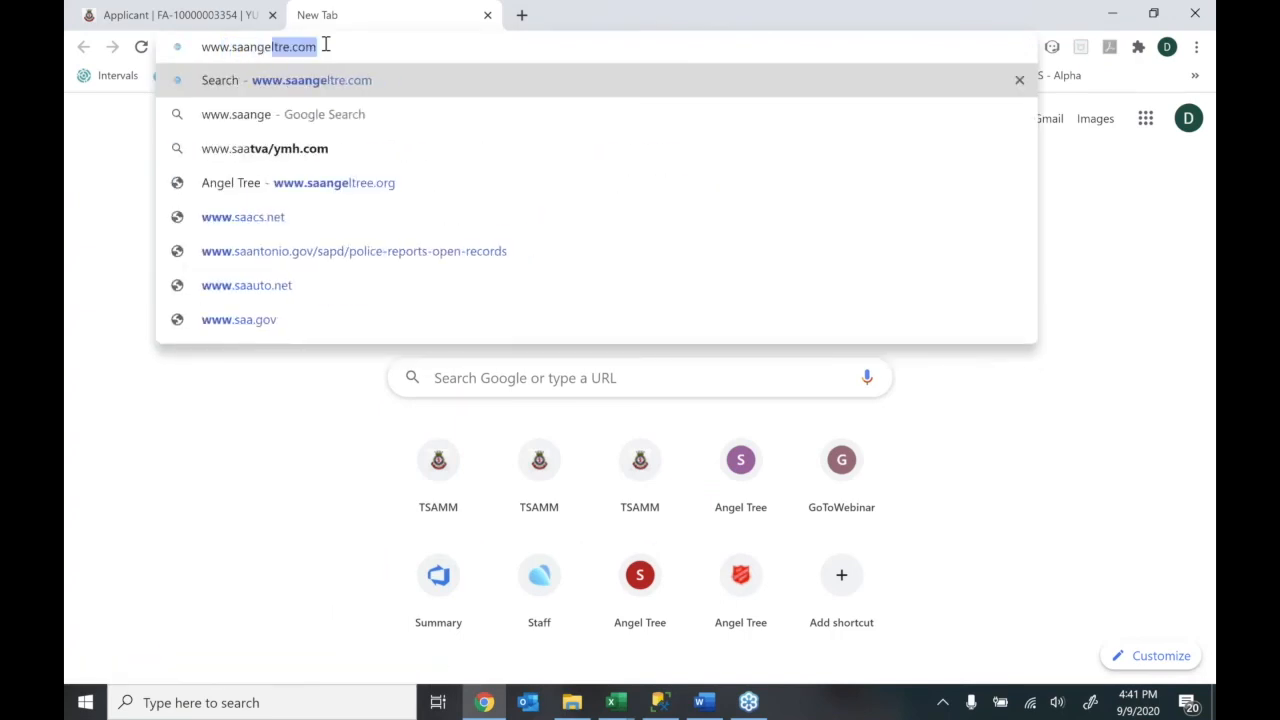
type("ltree.ogr")
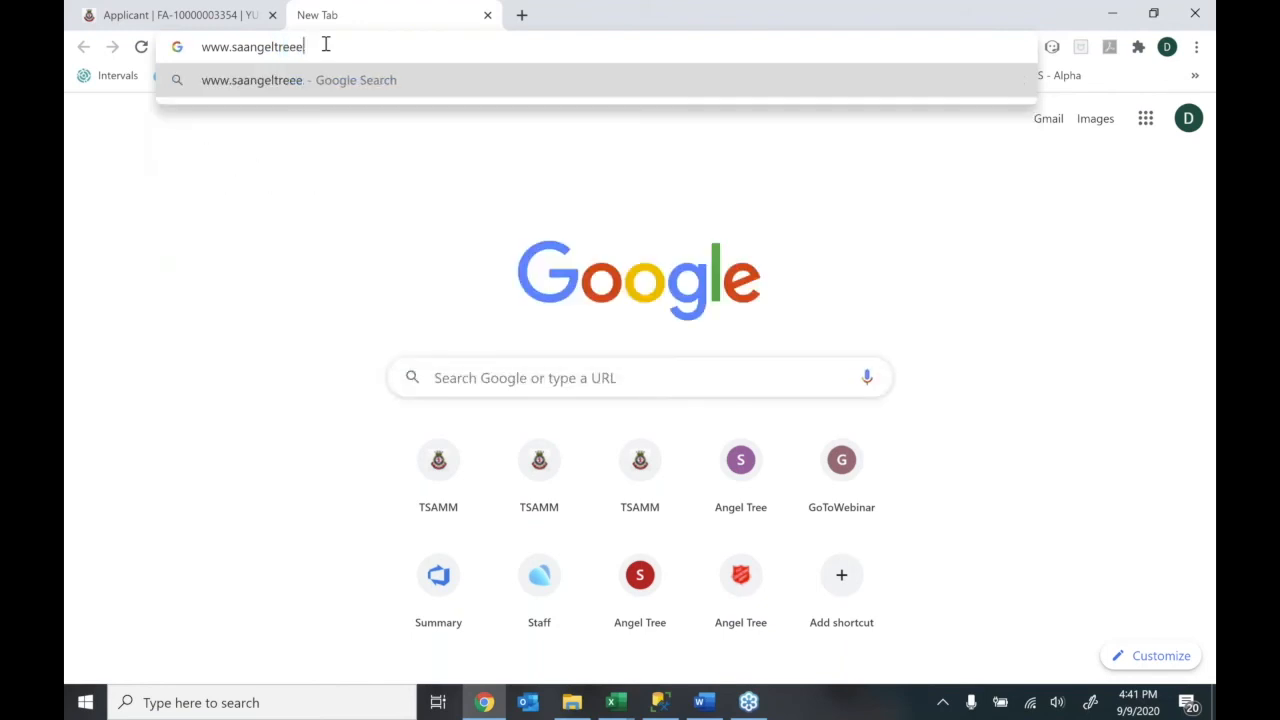
key("Return")
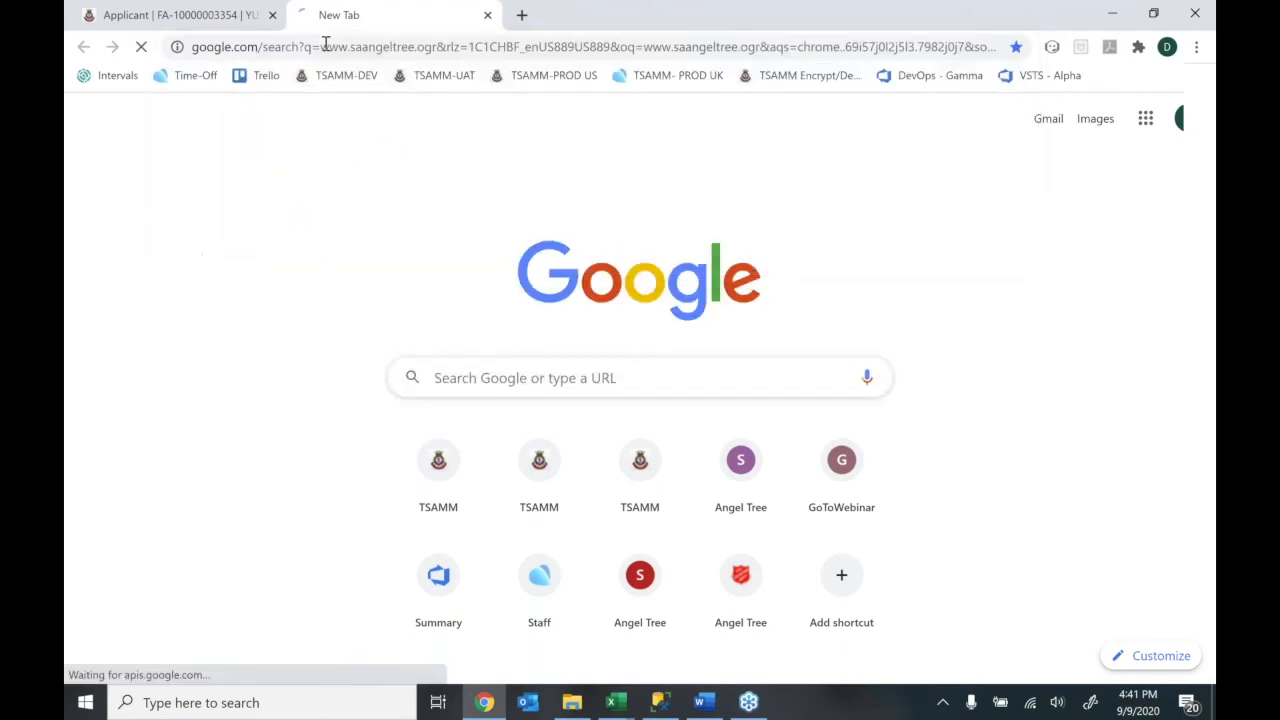
left_click(325, 46)
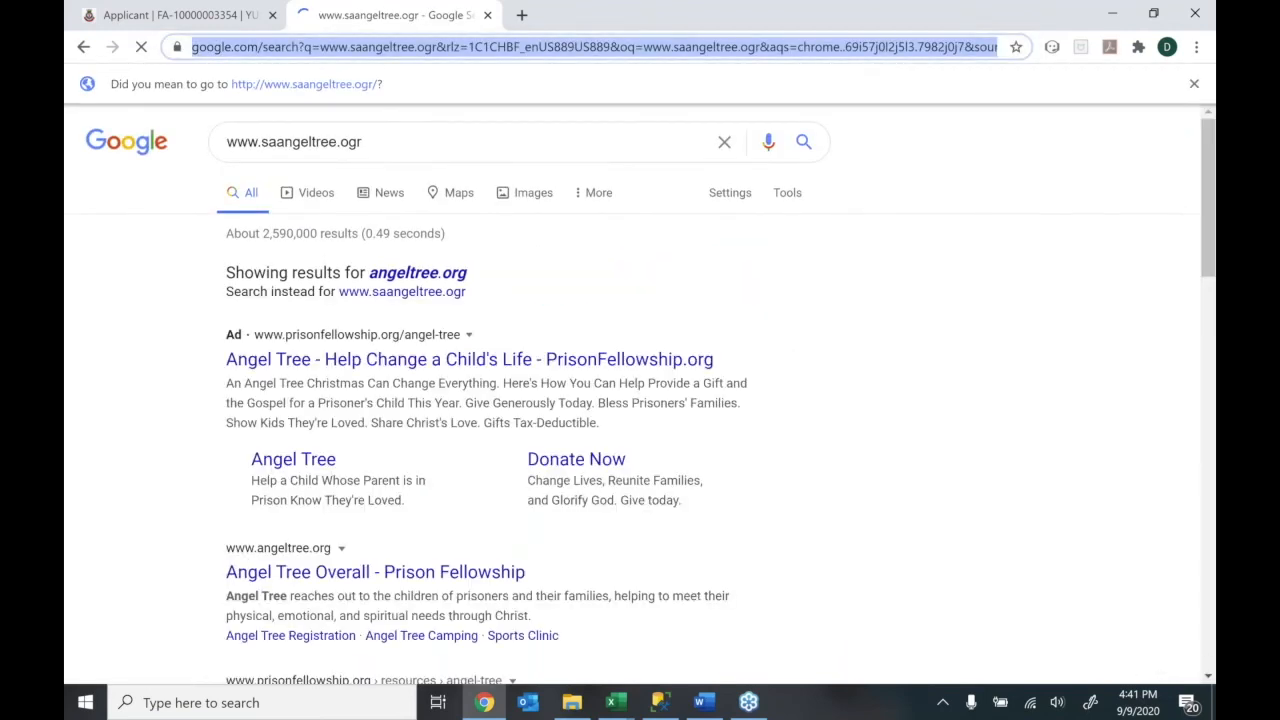
type("www.saangeltree.org")
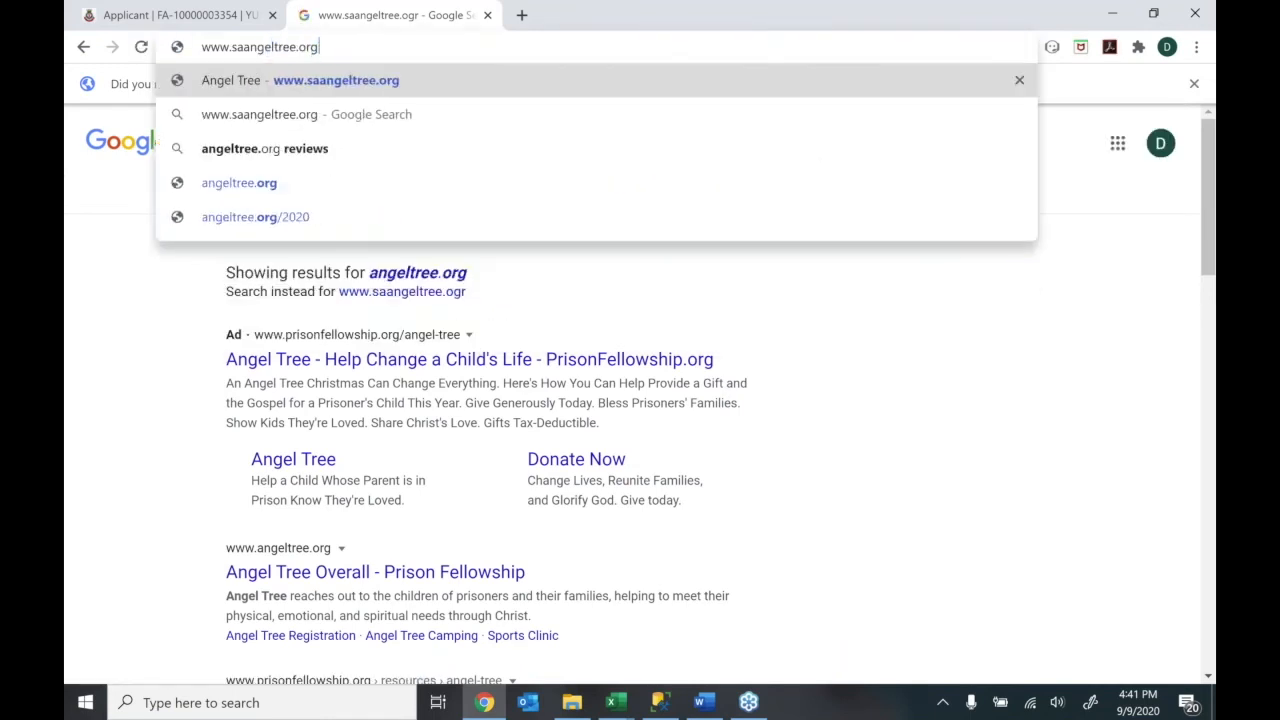
key("Return")
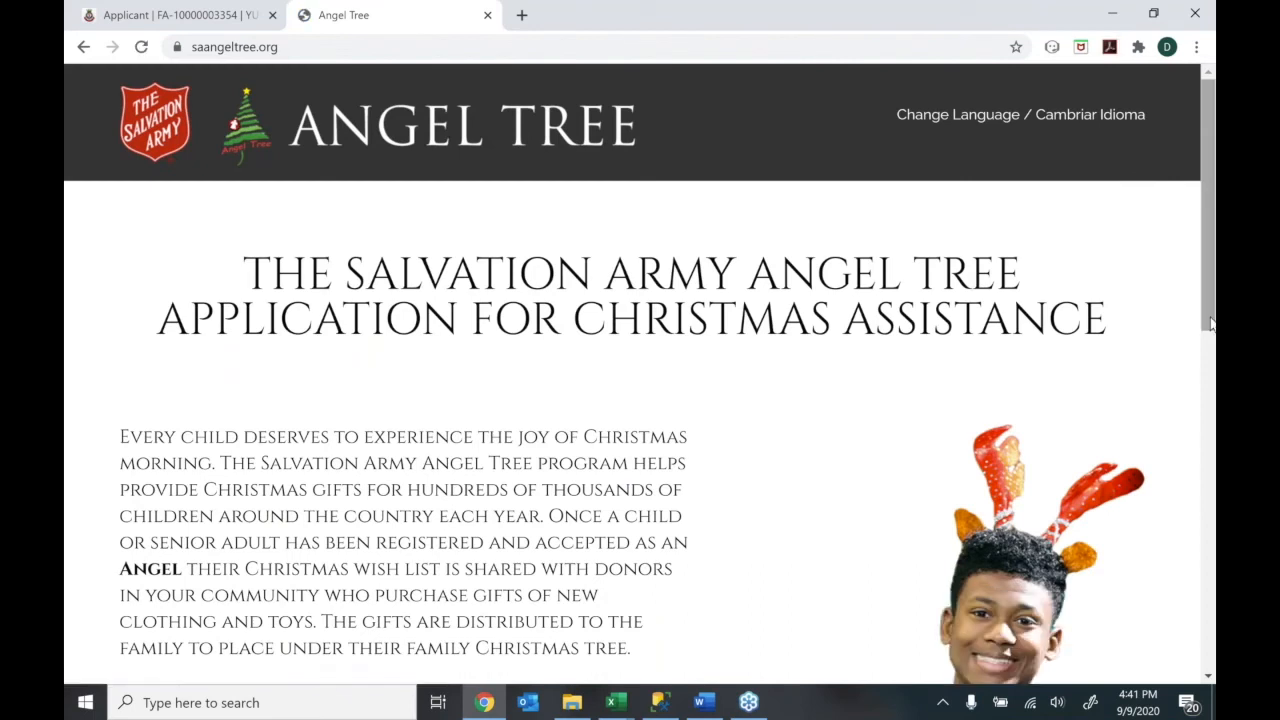
left_click(250, 46)
left_click(285, 46)
left_click_drag(234, 46, 160, 38)
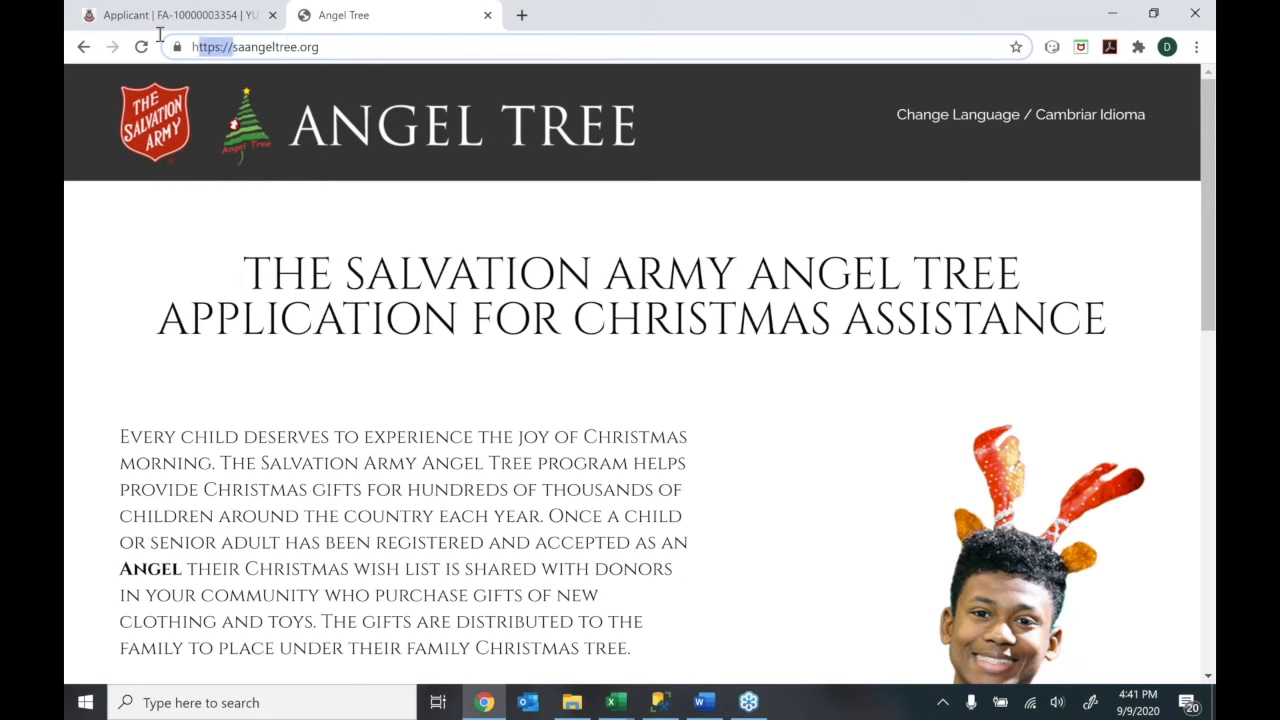
Load the uat.saangeltree.org site and scroll through its page
type("uat.")
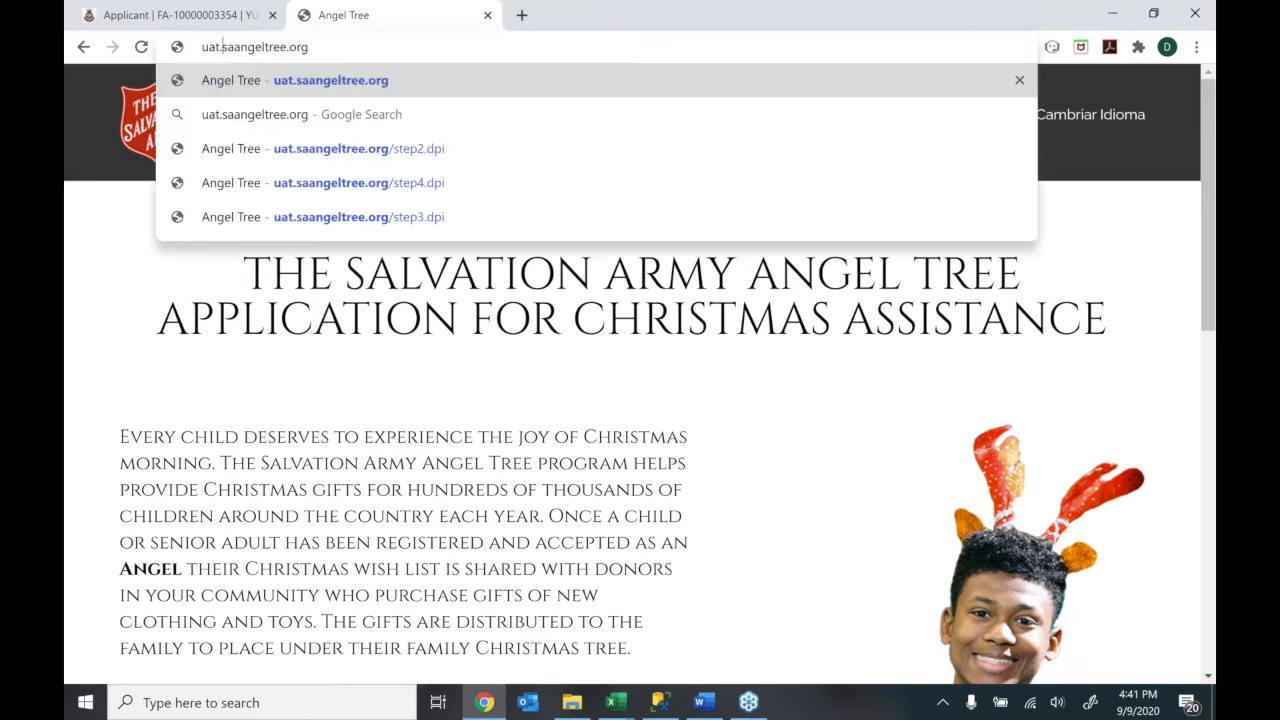
key("Return")
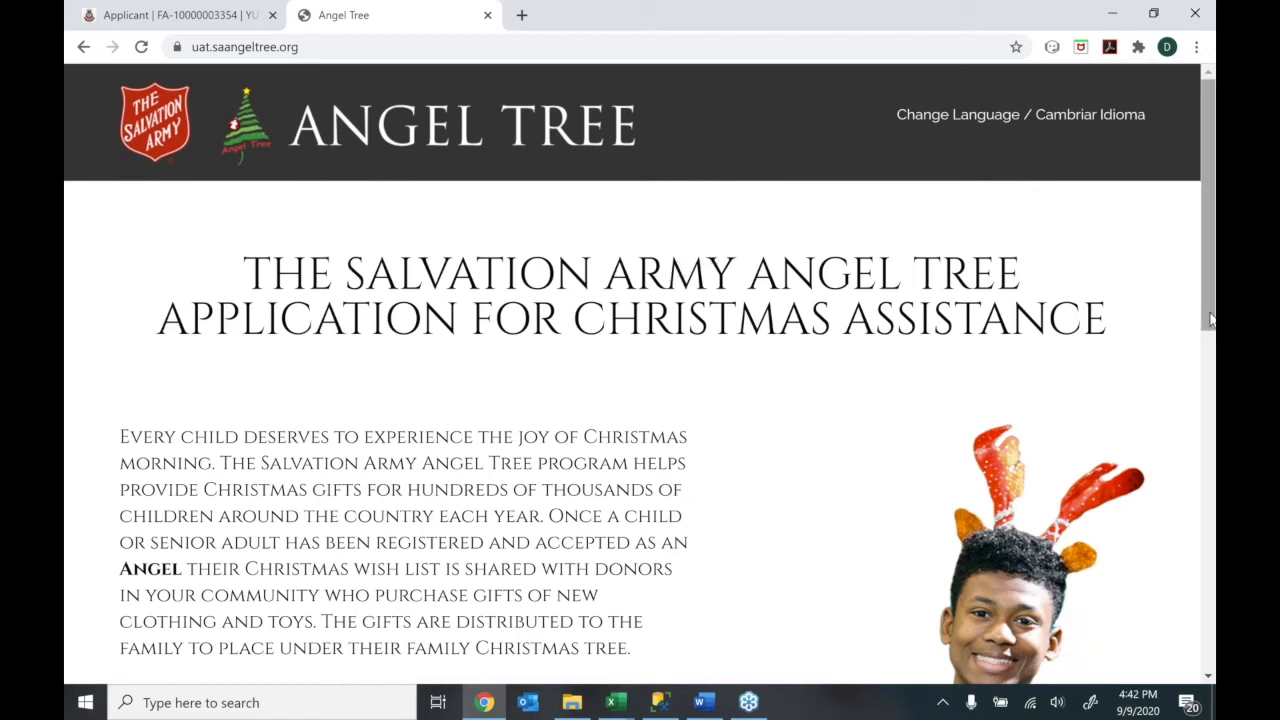
left_click_drag(1210, 320, 1168, 597)
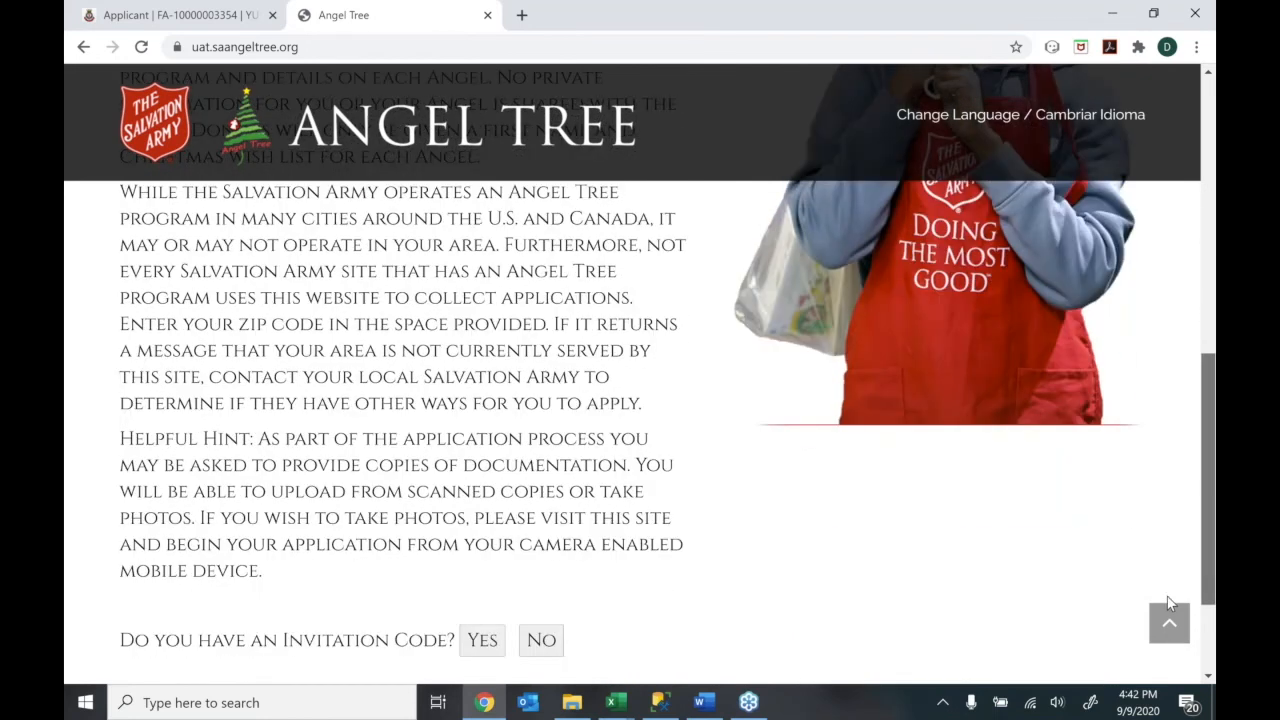
left_click_drag(1203, 506, 1202, 516)
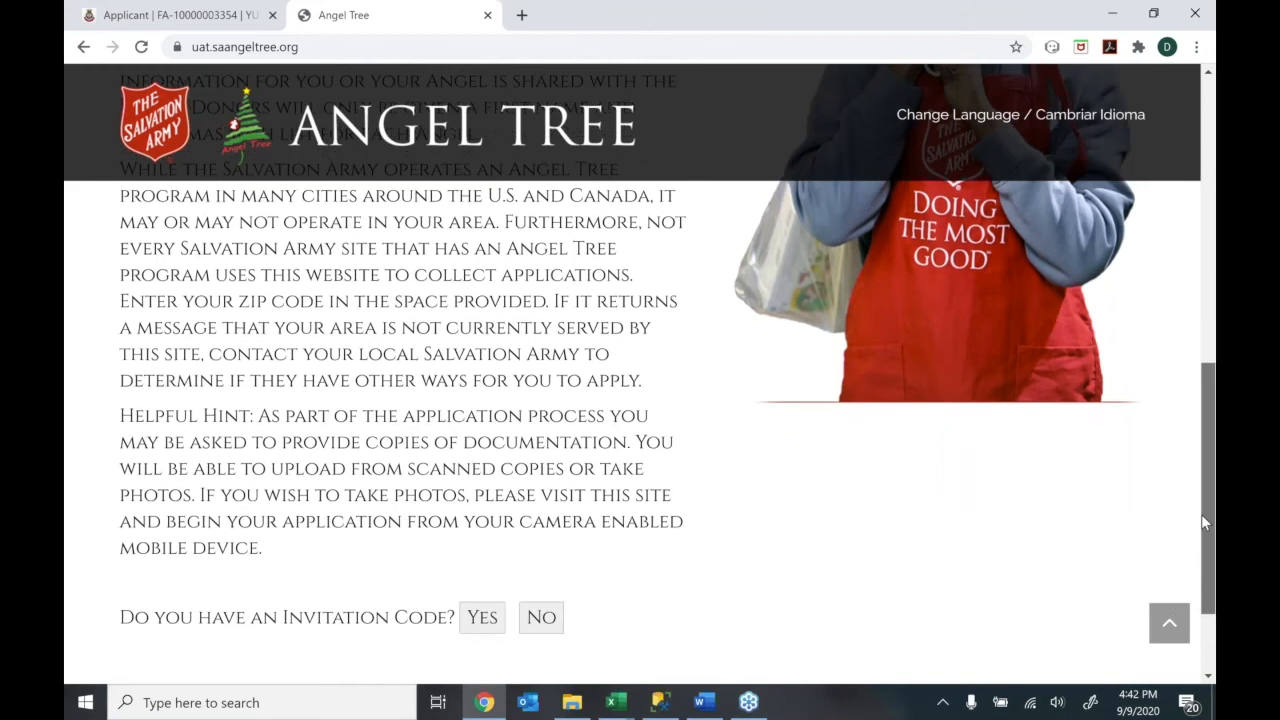
scroll(1201, 514, "up", 1)
scroll(1190, 504, "up", 4)
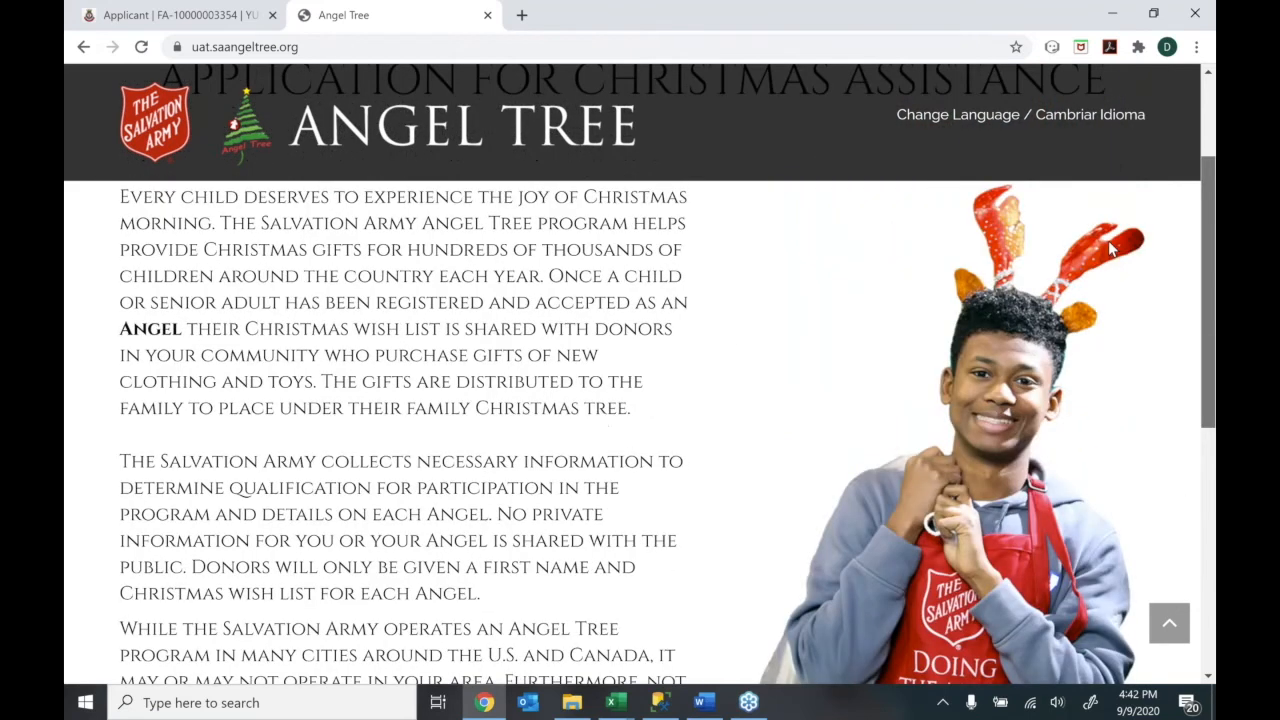
scroll(1112, 248, "up", 3)
Switch the site language to Spanish, then back to English
left_click(948, 116)
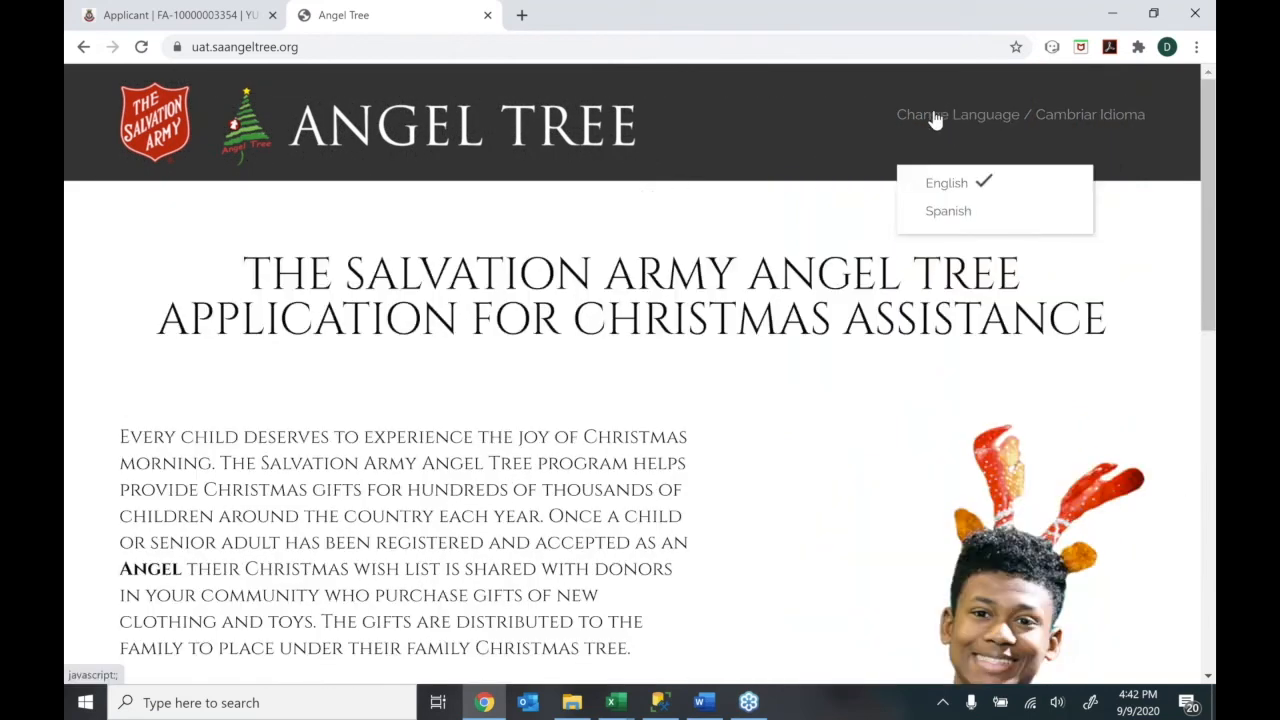
left_click(933, 212)
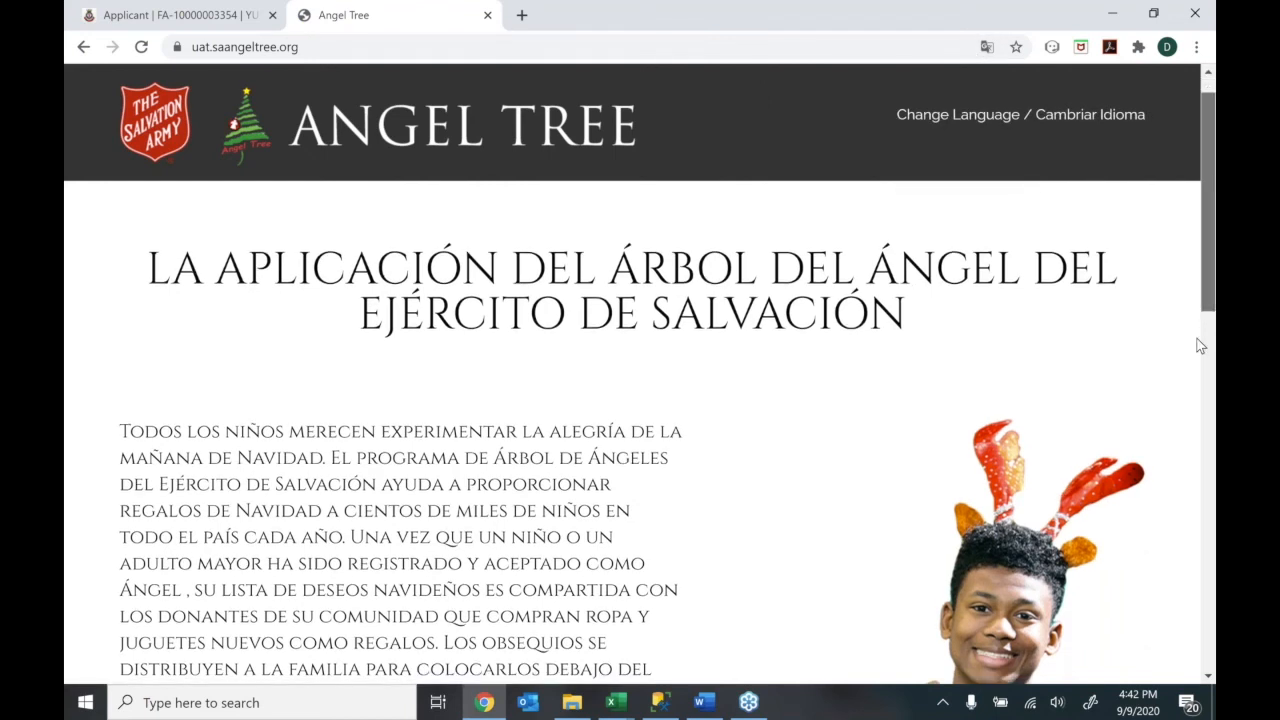
scroll(1182, 412, "down", 1)
scroll(1183, 483, "down", 2)
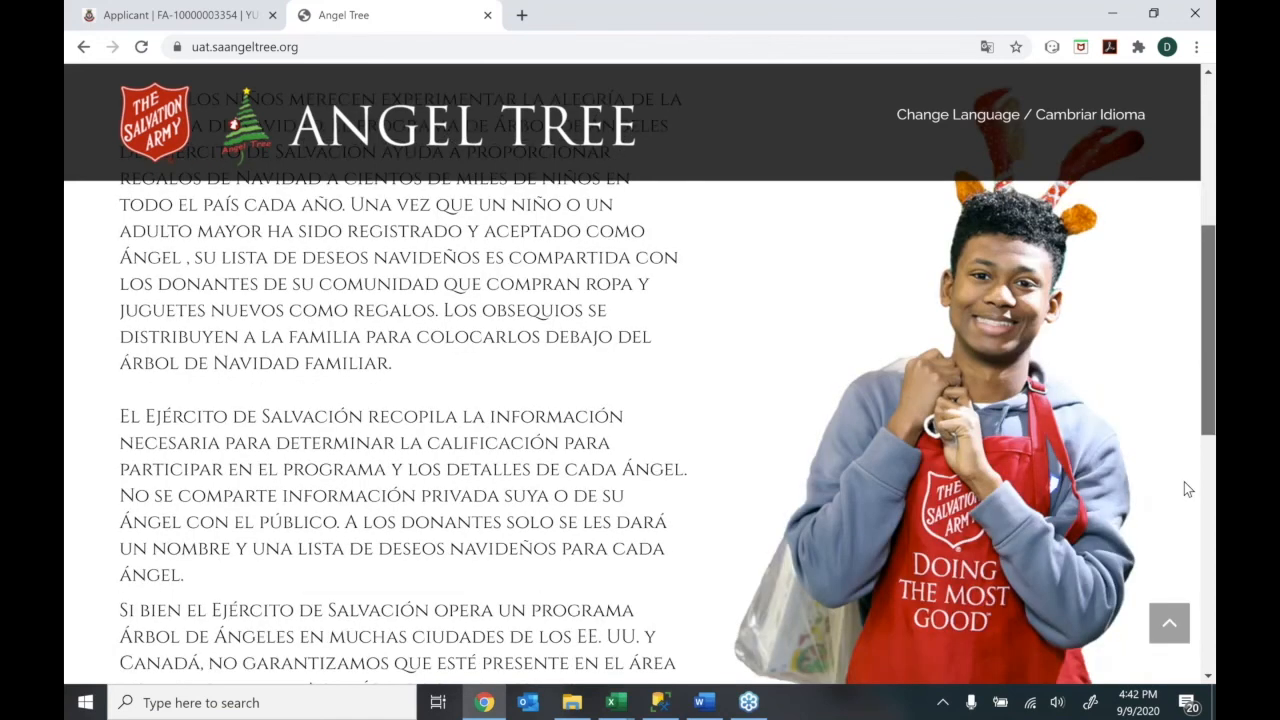
scroll(1184, 482, "up", 3)
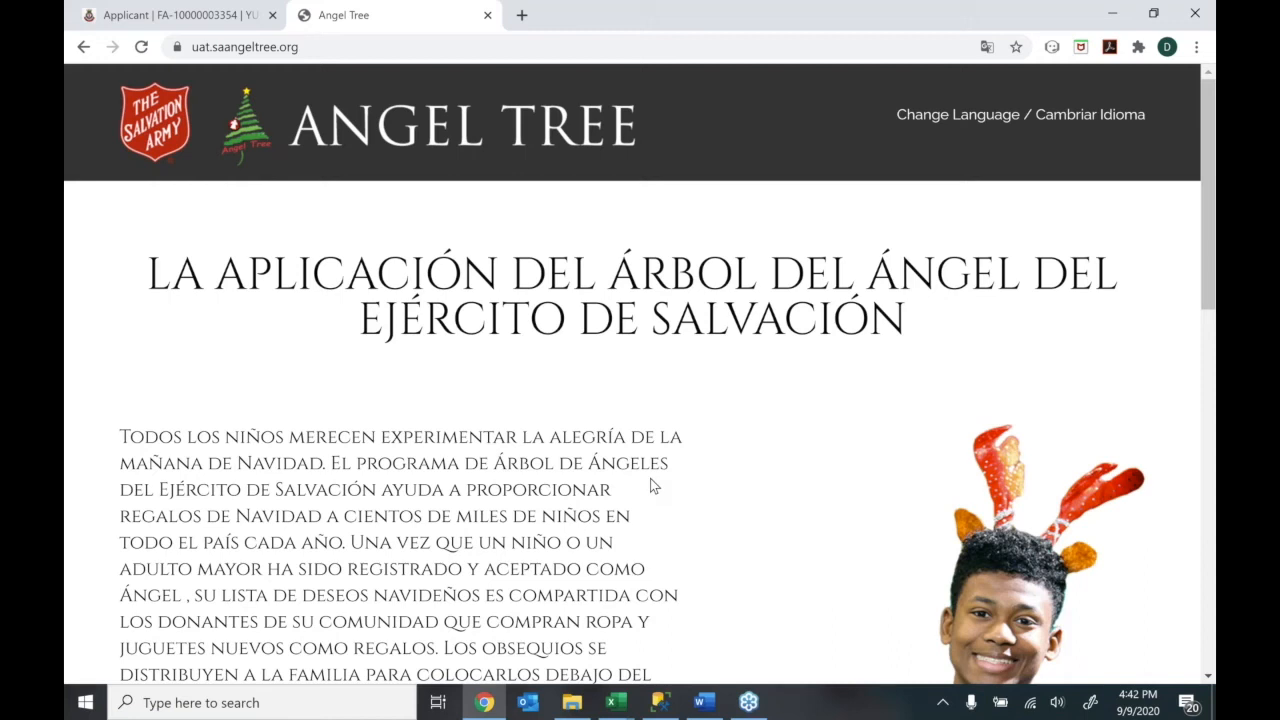
mouse_move(1028, 116)
left_click(955, 184)
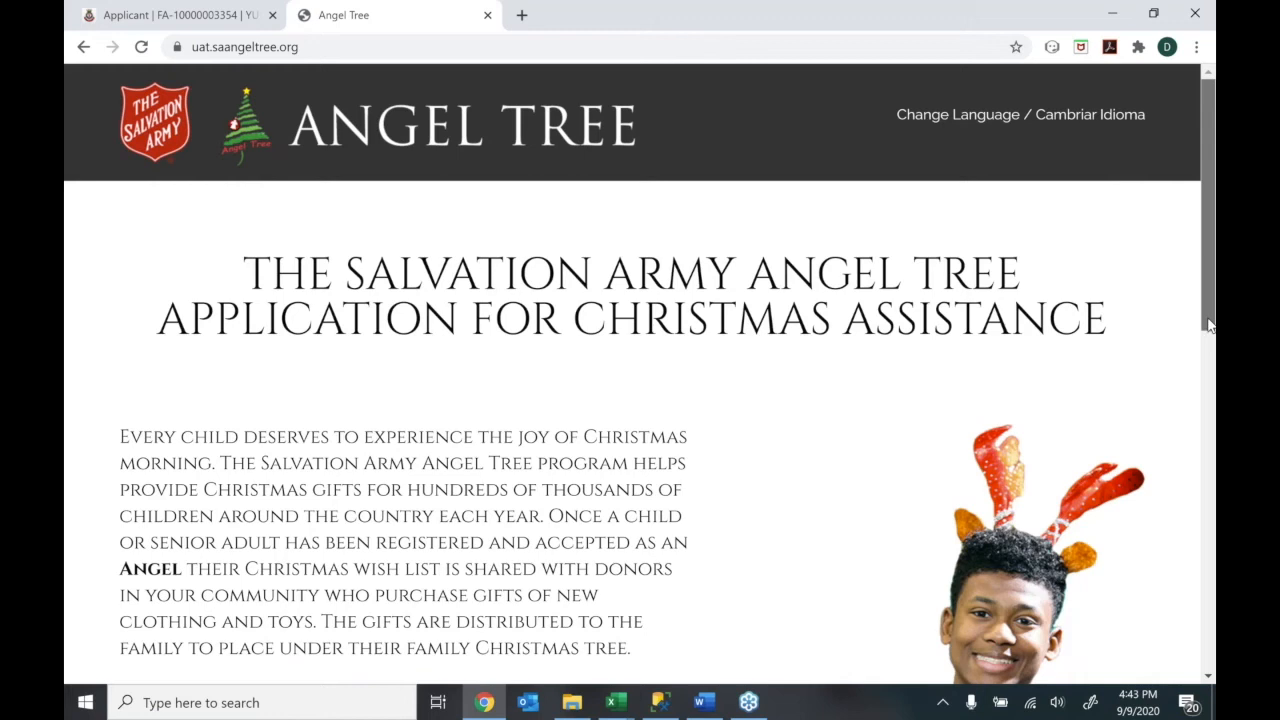
left_click_drag(1208, 319, 1204, 668)
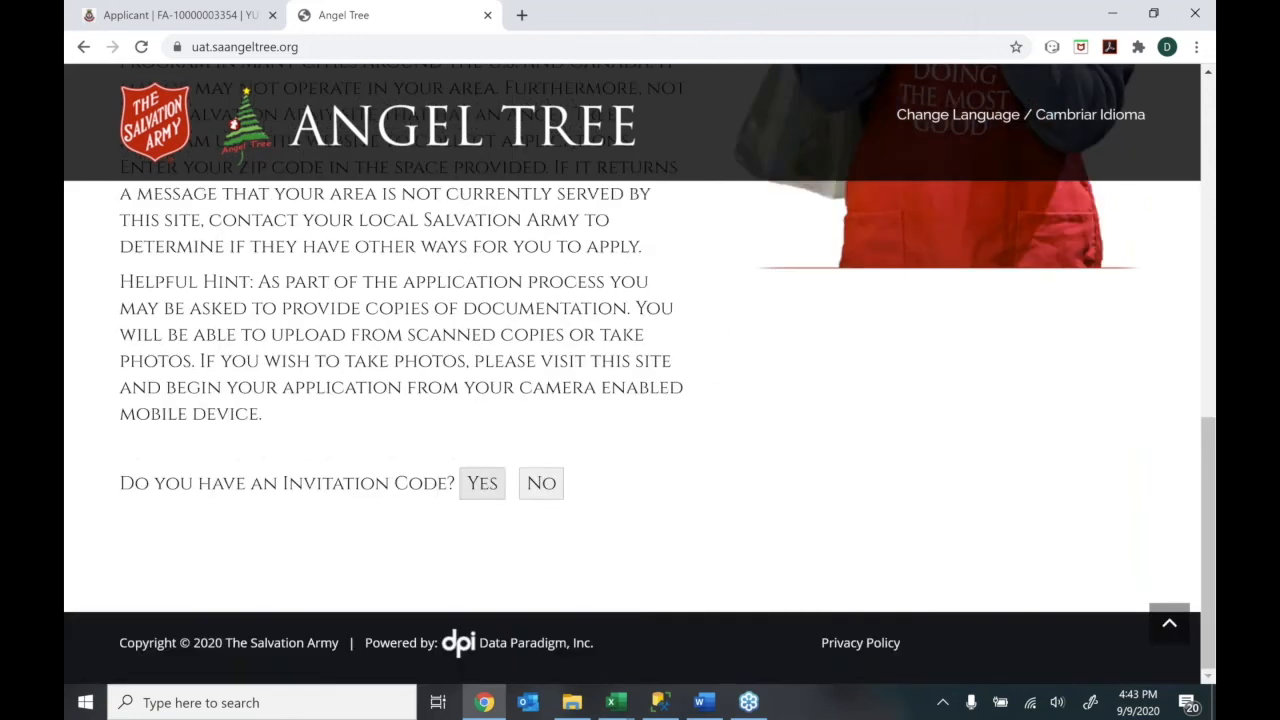
Answer Yes to having an invitation code, then return to the TSAMM applicant record
left_click(482, 483)
left_click(464, 543)
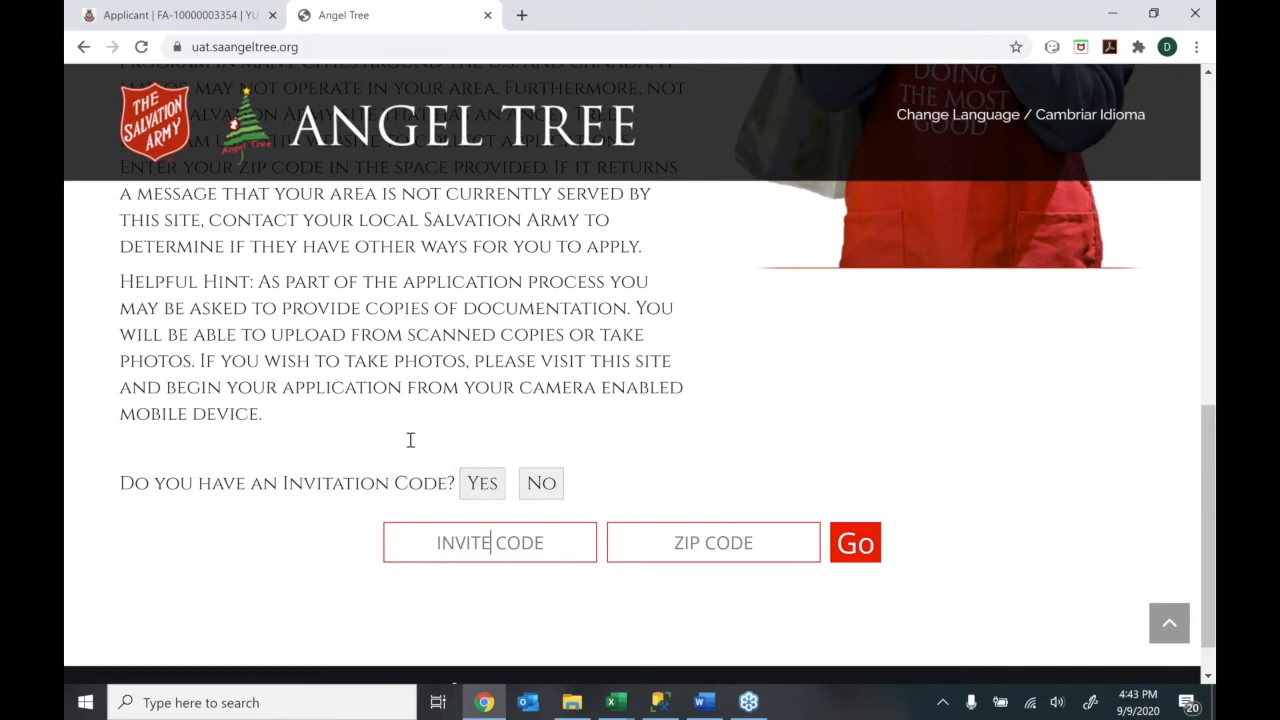
left_click(198, 14)
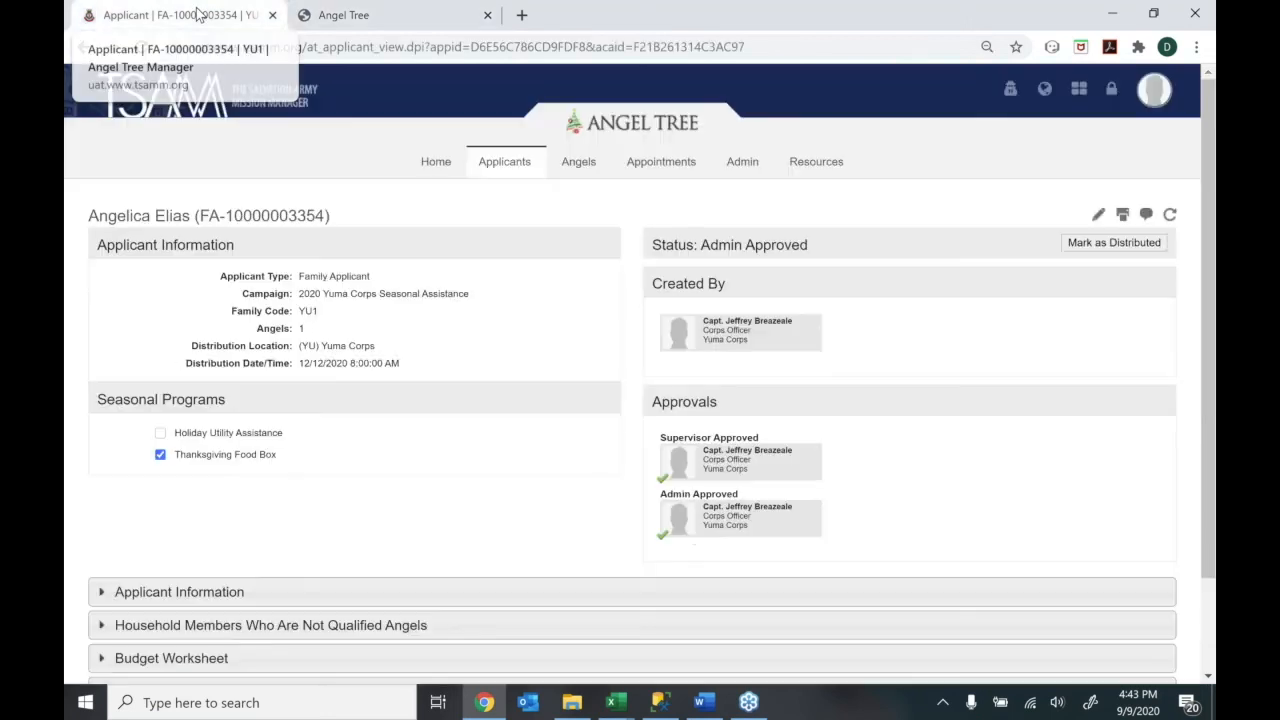
Open the Yuma Corps Invitation Codes page and check the Generate New Codes intake sites without creating codes
mouse_move(760, 175)
left_click(764, 213)
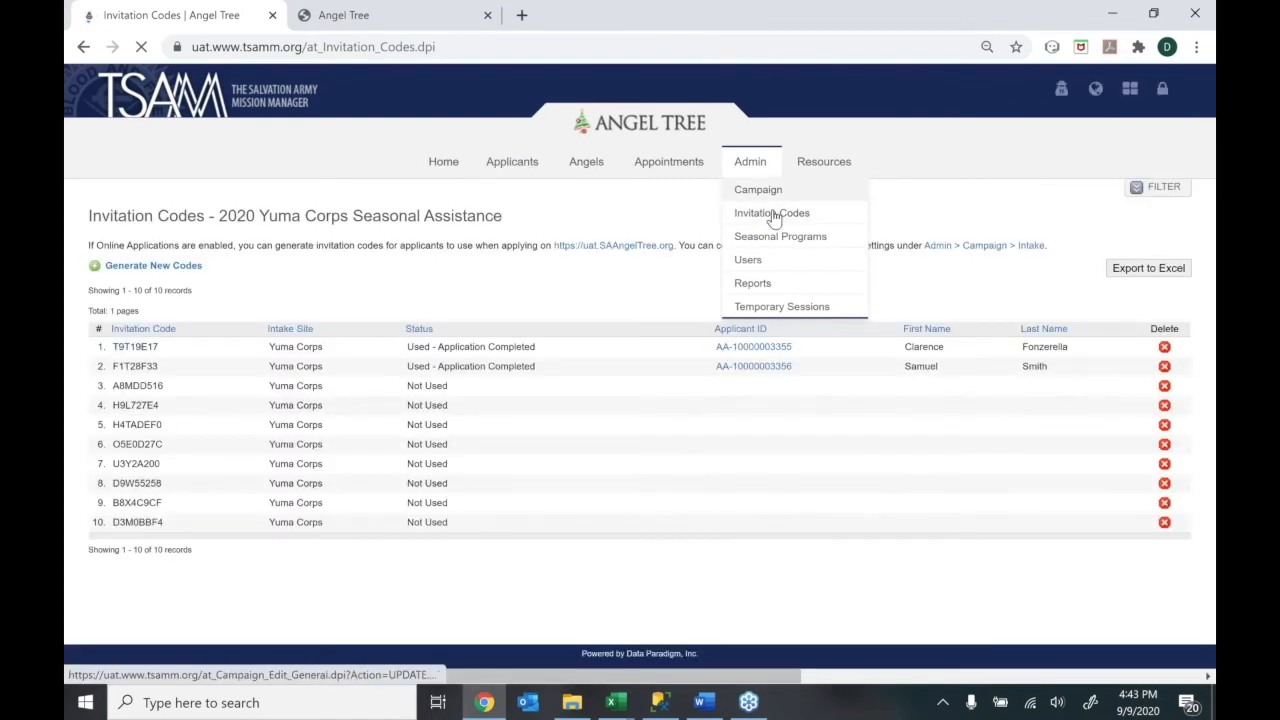
left_click(163, 267)
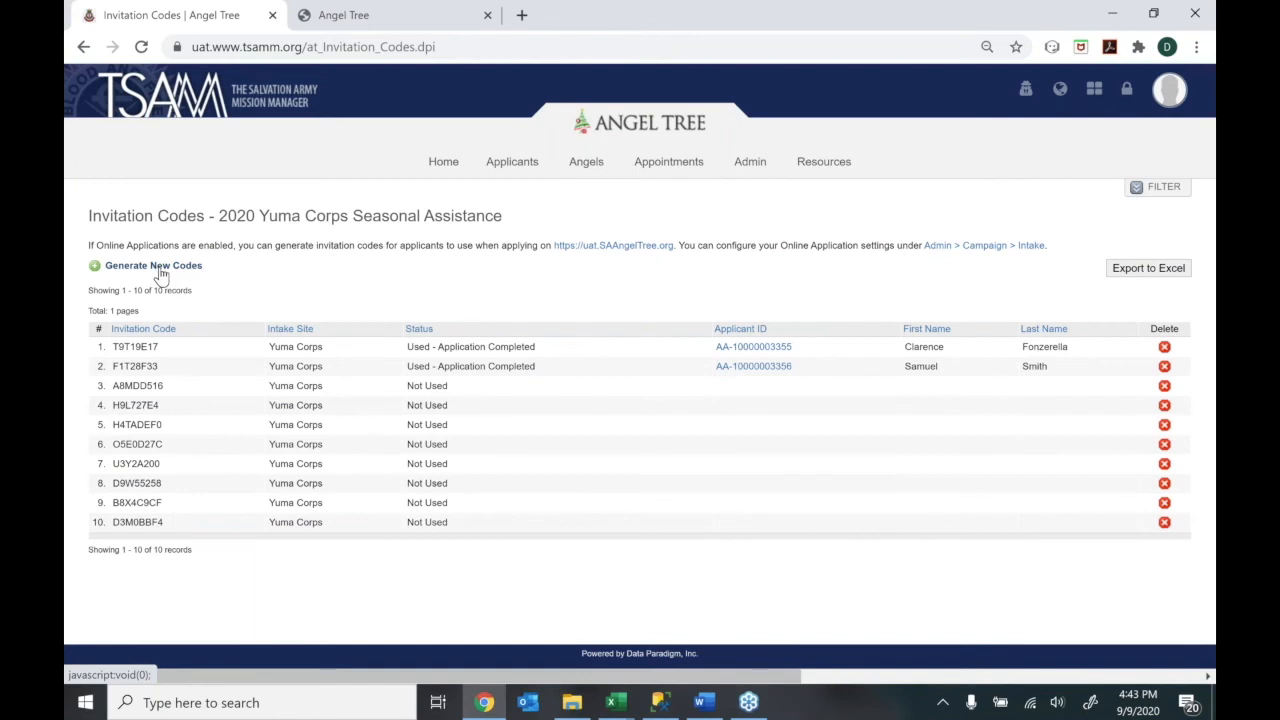
left_click(660, 325)
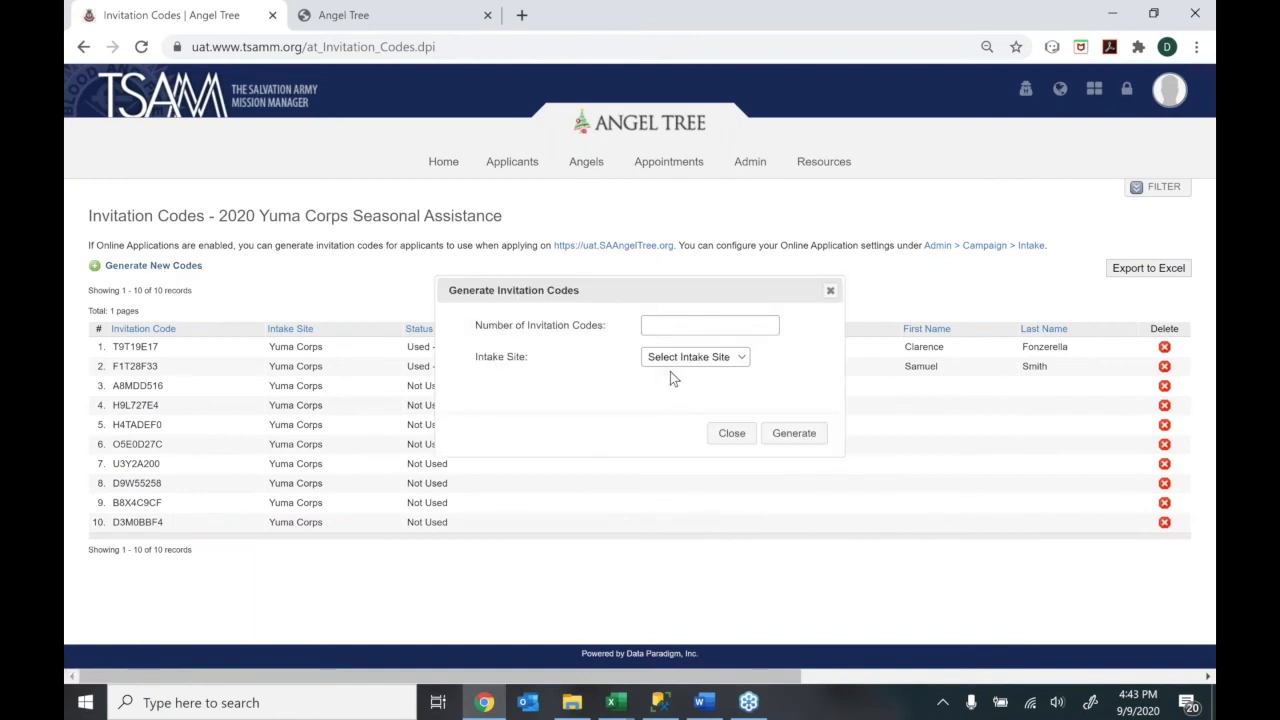
left_click(673, 360)
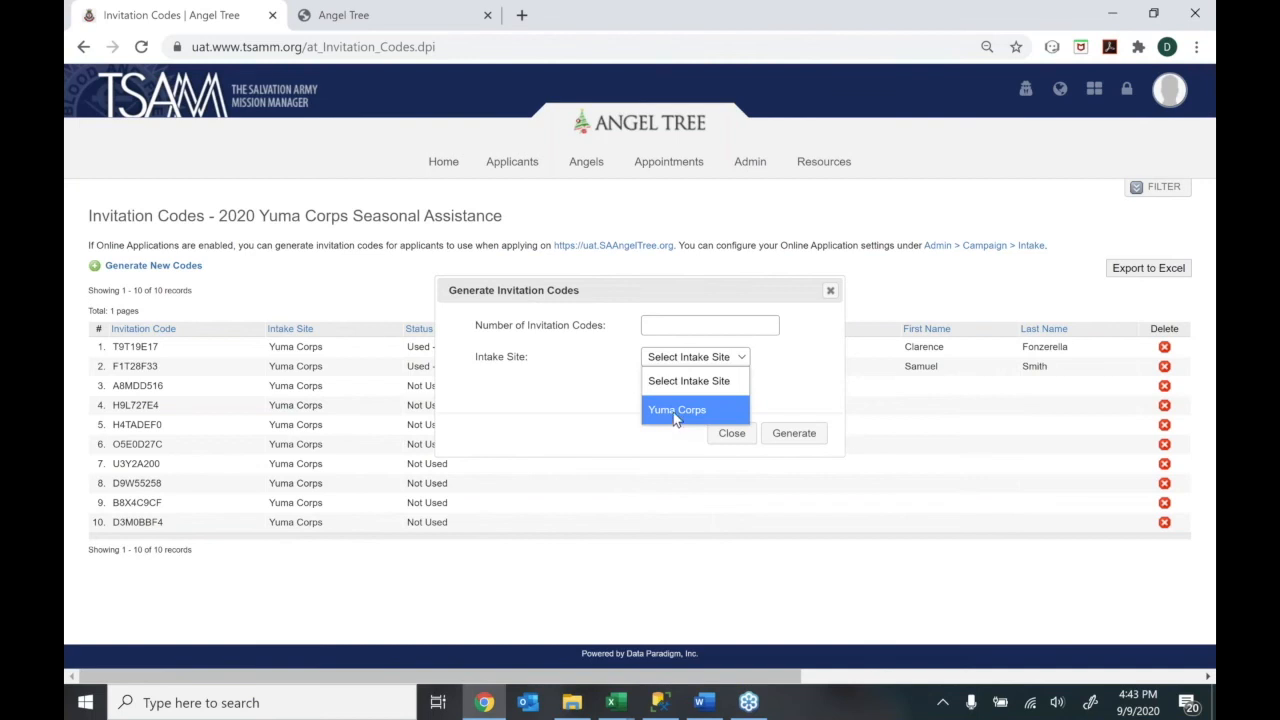
left_click(813, 291)
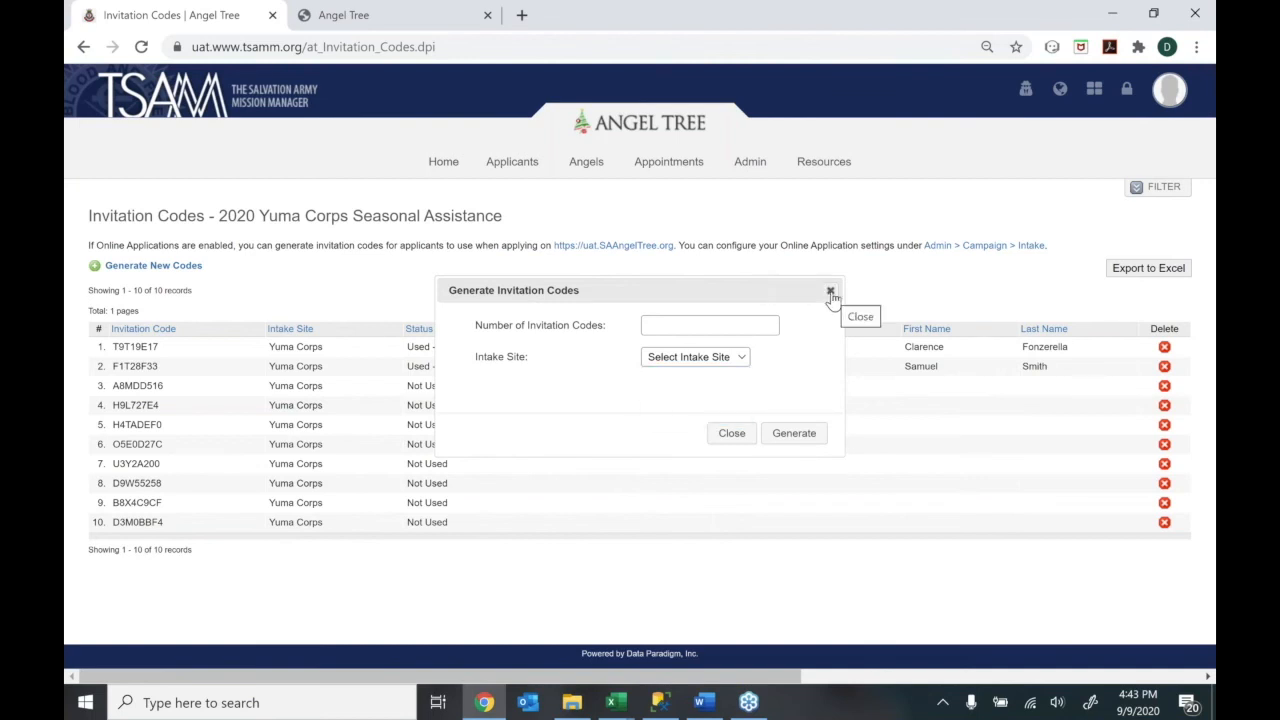
left_click(830, 292)
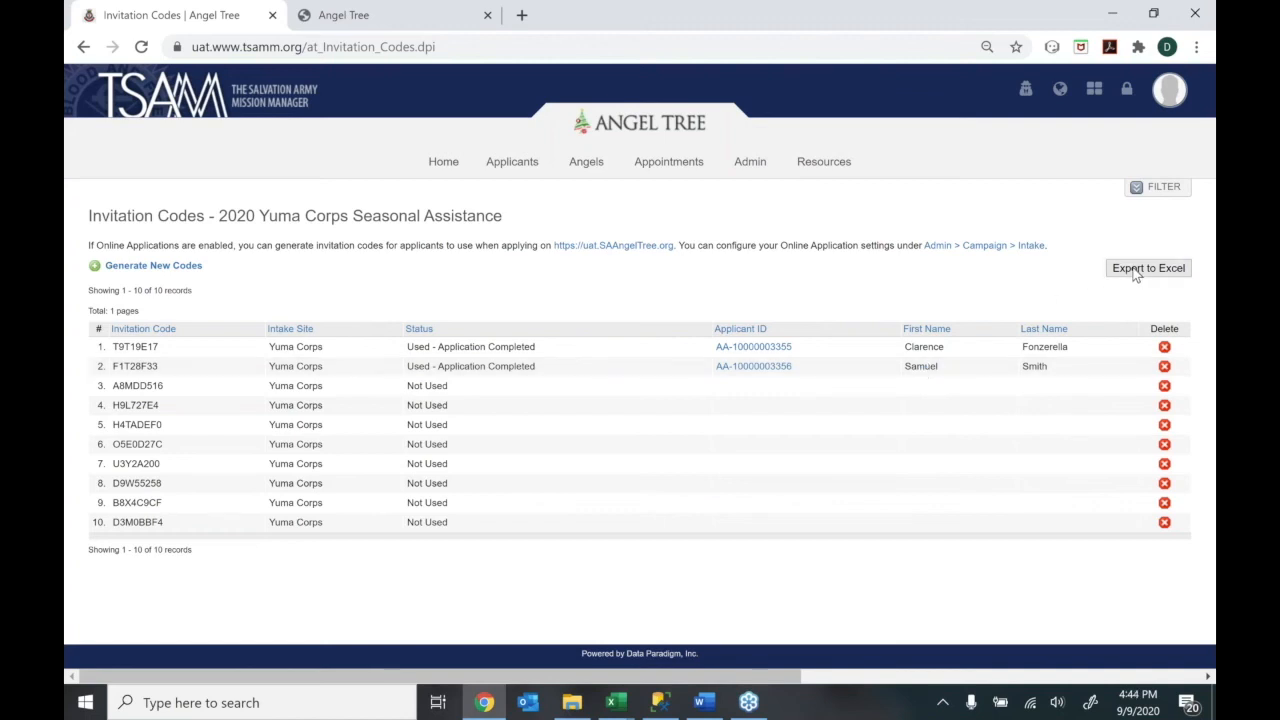
Filter the invitation codes list to Not Used status
left_click(1150, 190)
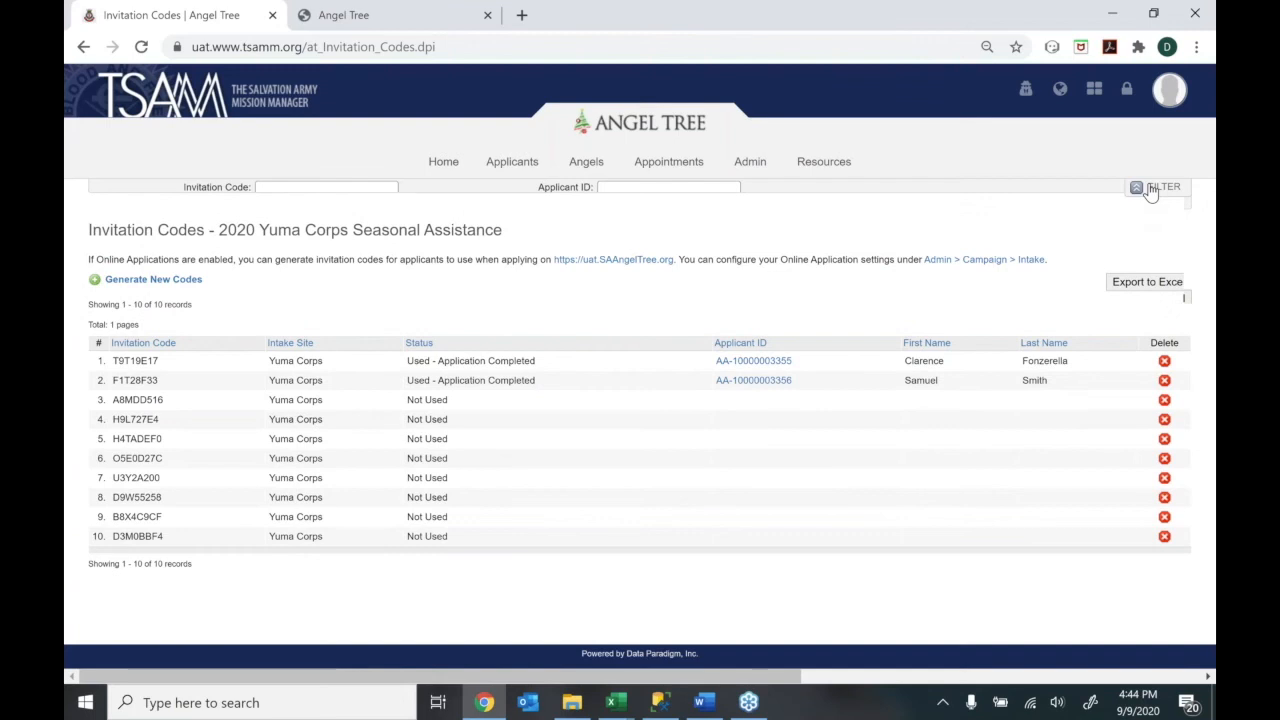
left_click(631, 257)
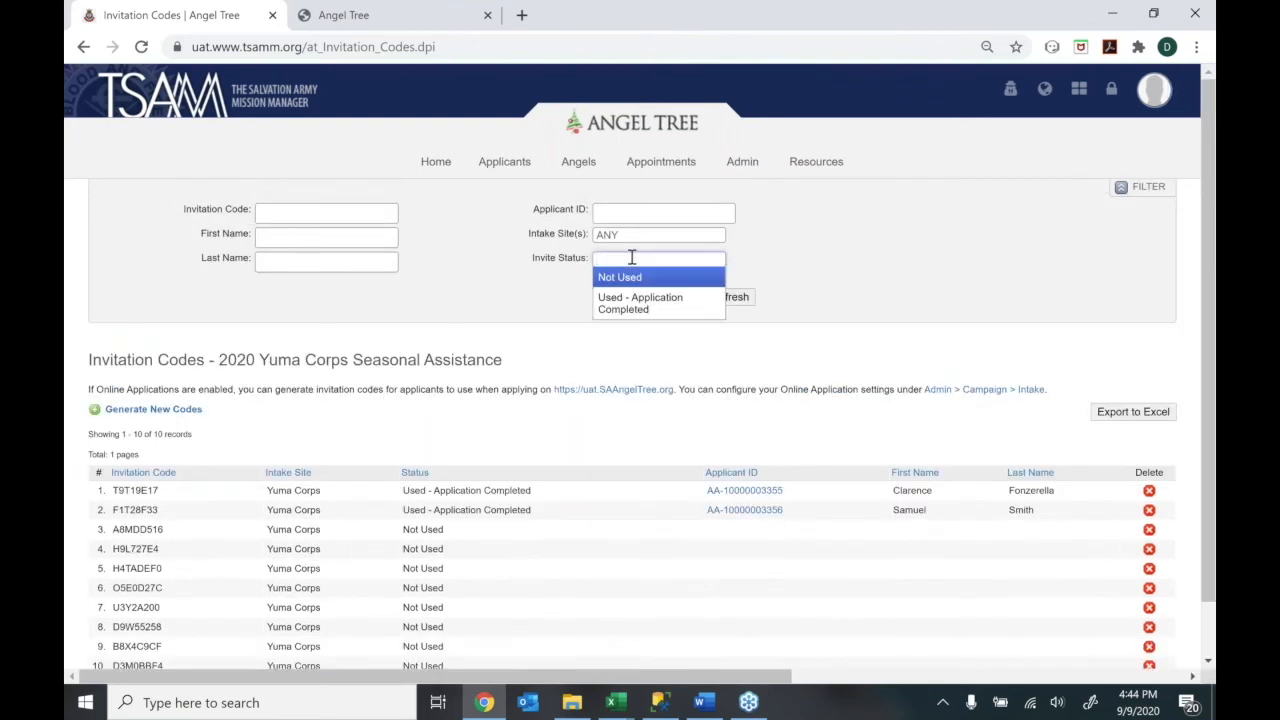
left_click(625, 279)
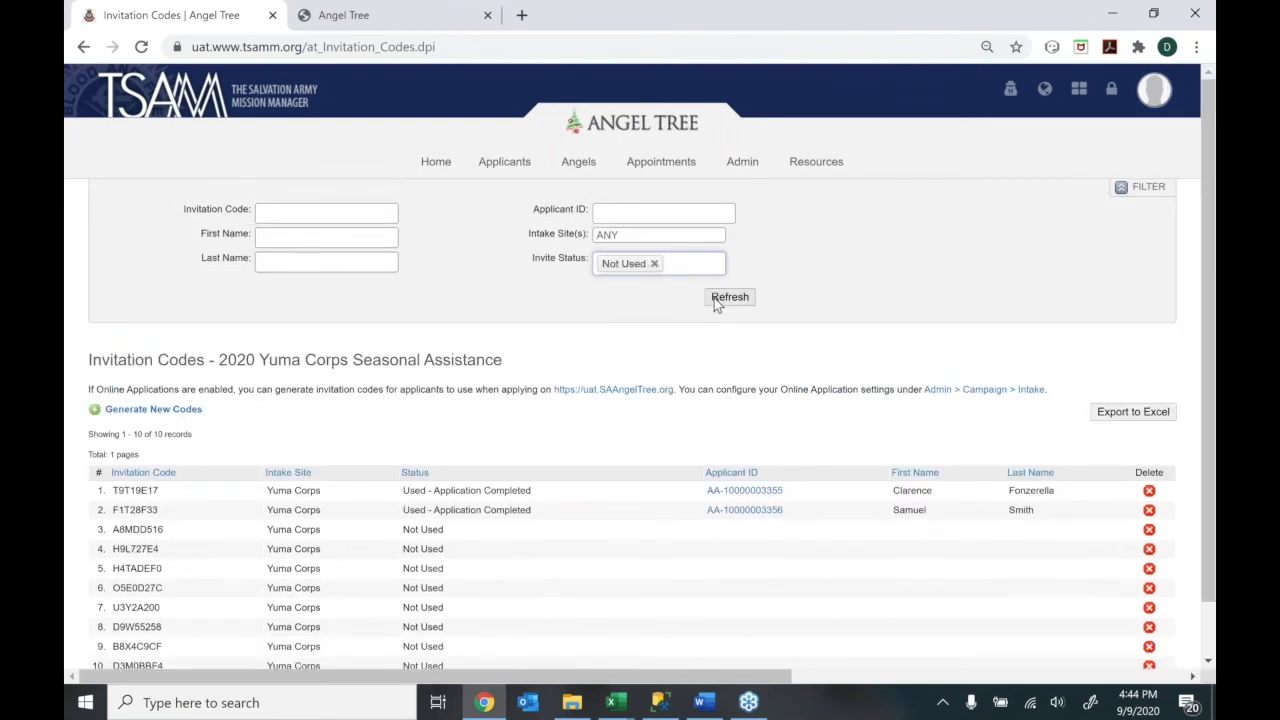
left_click(718, 300)
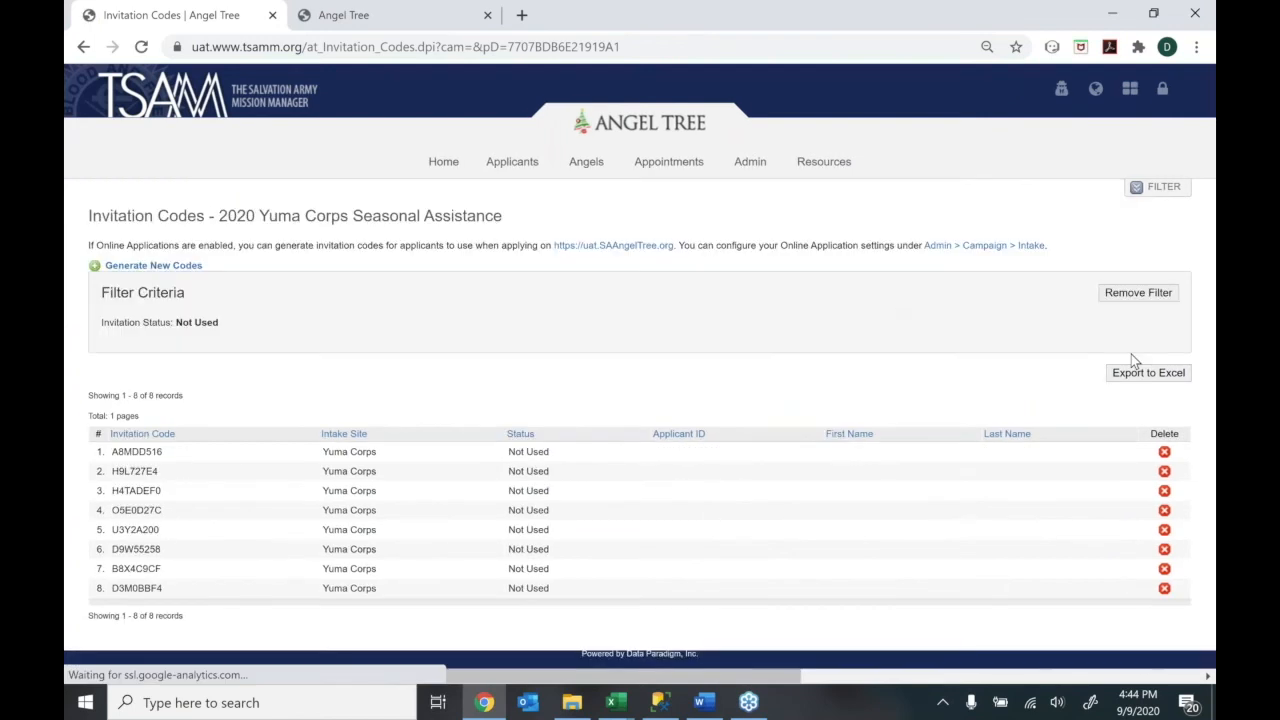
left_click(1147, 374)
left_click(80, 46)
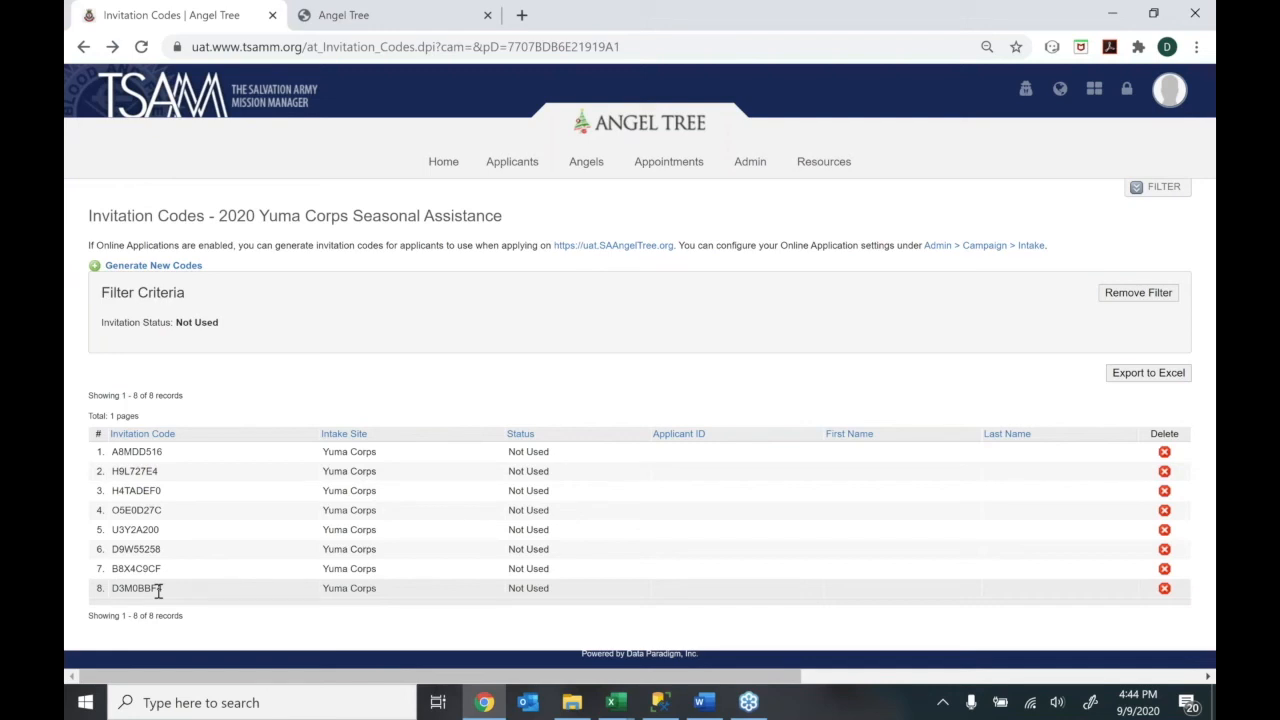
left_click_drag(160, 471, 113, 474)
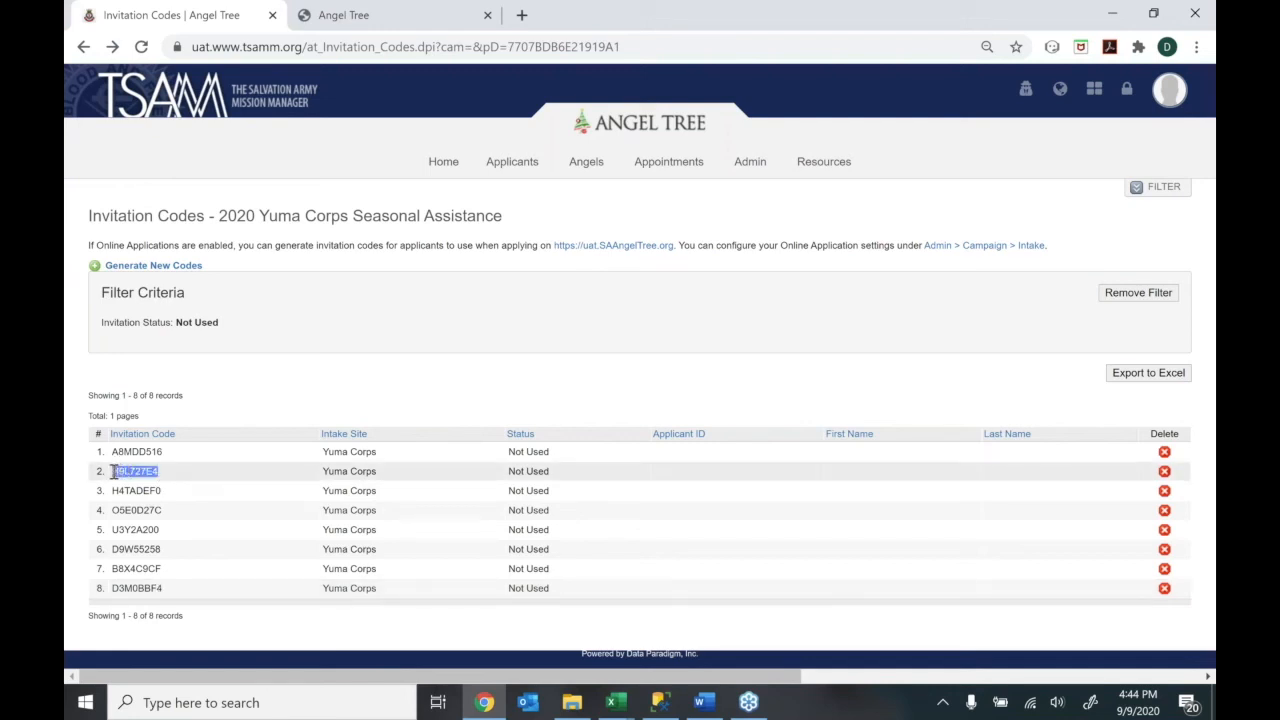
Answer no invitation code and submit ZIP code 85365 on the Angel Tree page
left_click(388, 20)
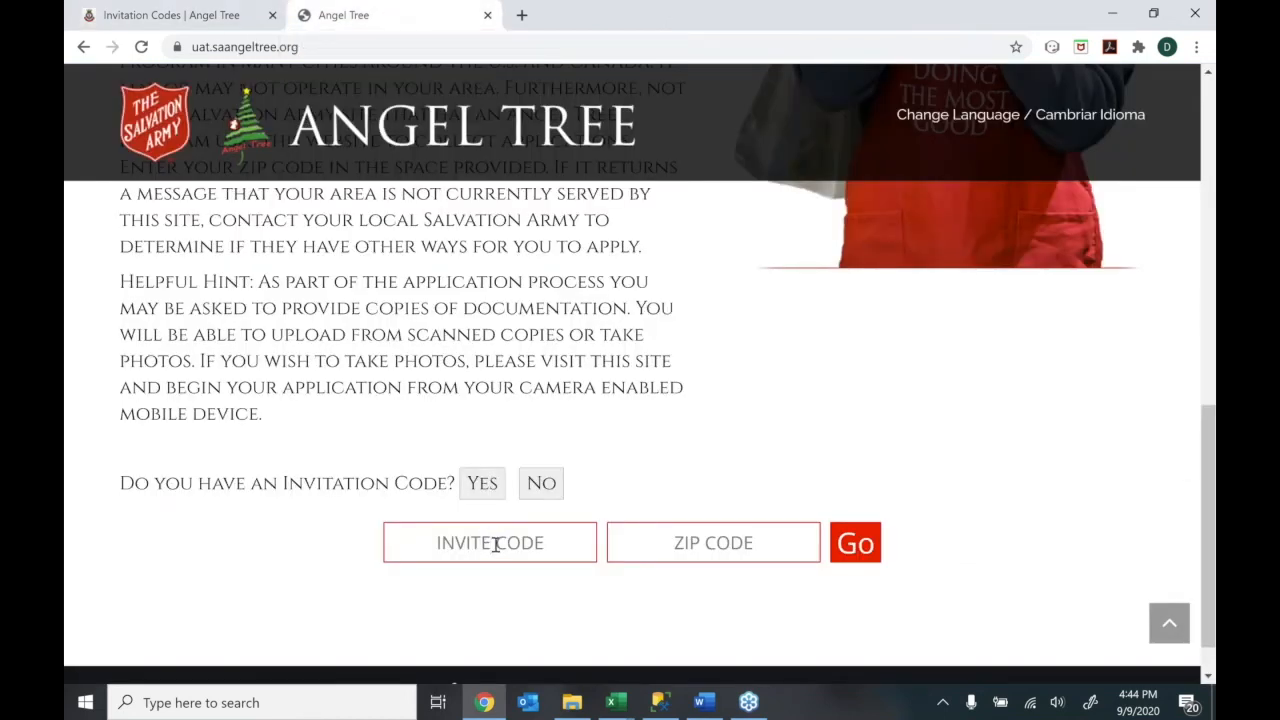
left_click(733, 546)
left_click(517, 557)
left_click(729, 542)
left_click(536, 485)
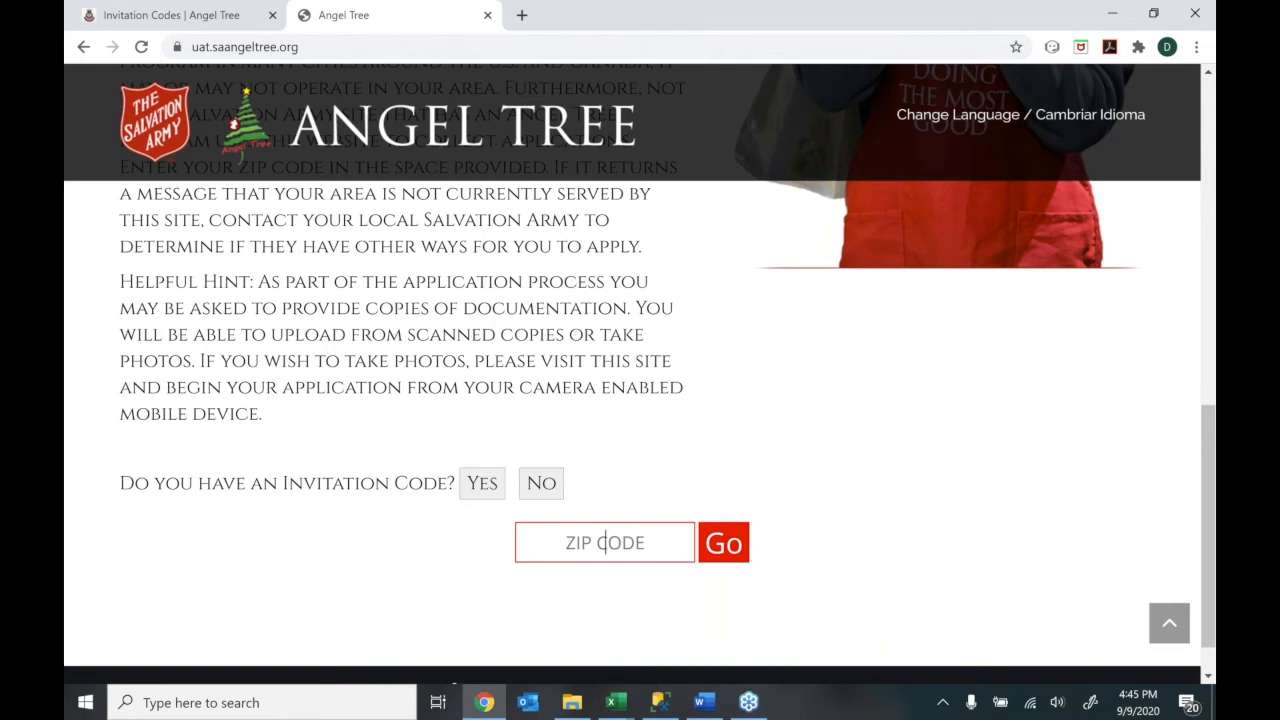
type("85365")
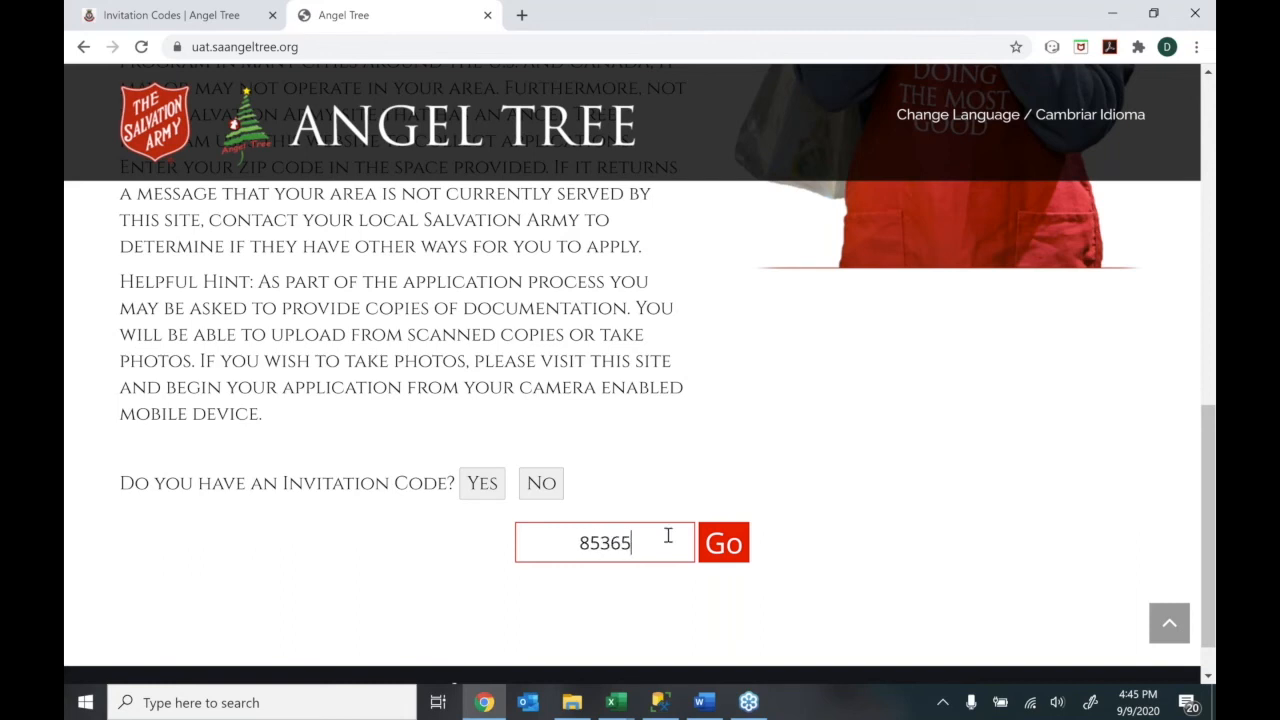
left_click(723, 542)
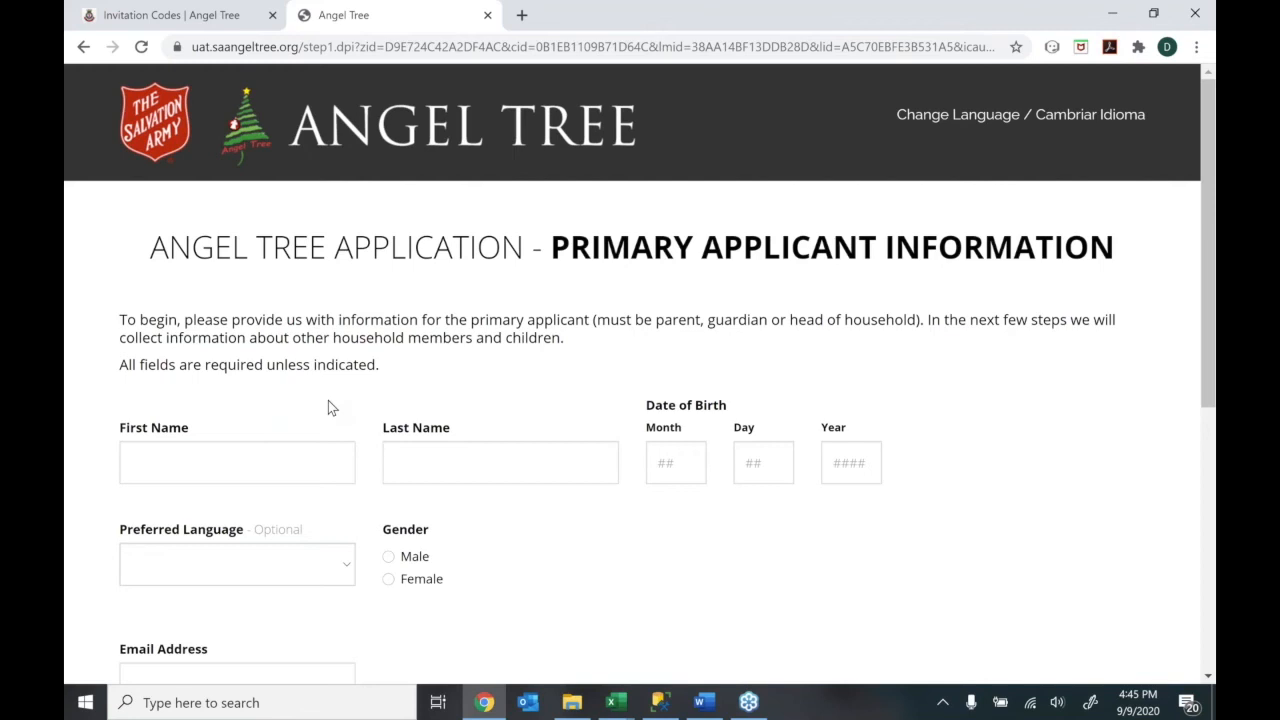
Enter the primary applicant's first and last name
left_click(238, 451)
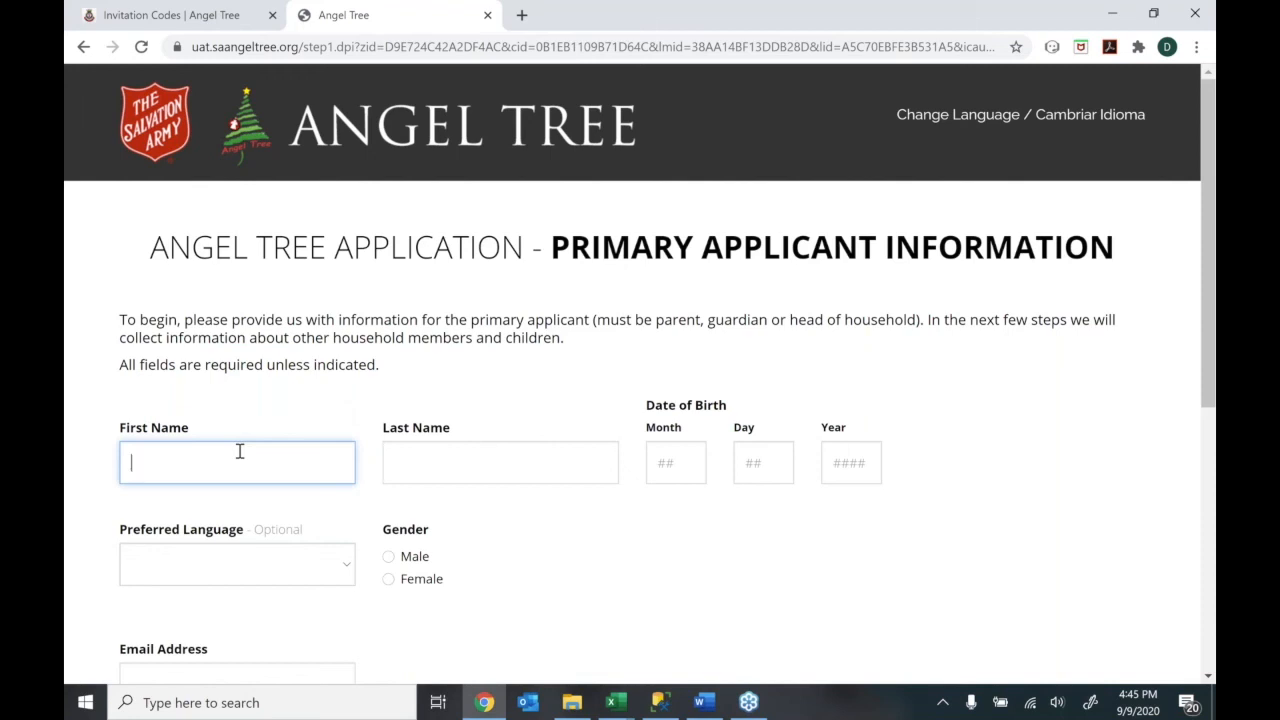
key("Tab")
Set birth date 09/12/1977, preferred language English, and gender Male
type("09")
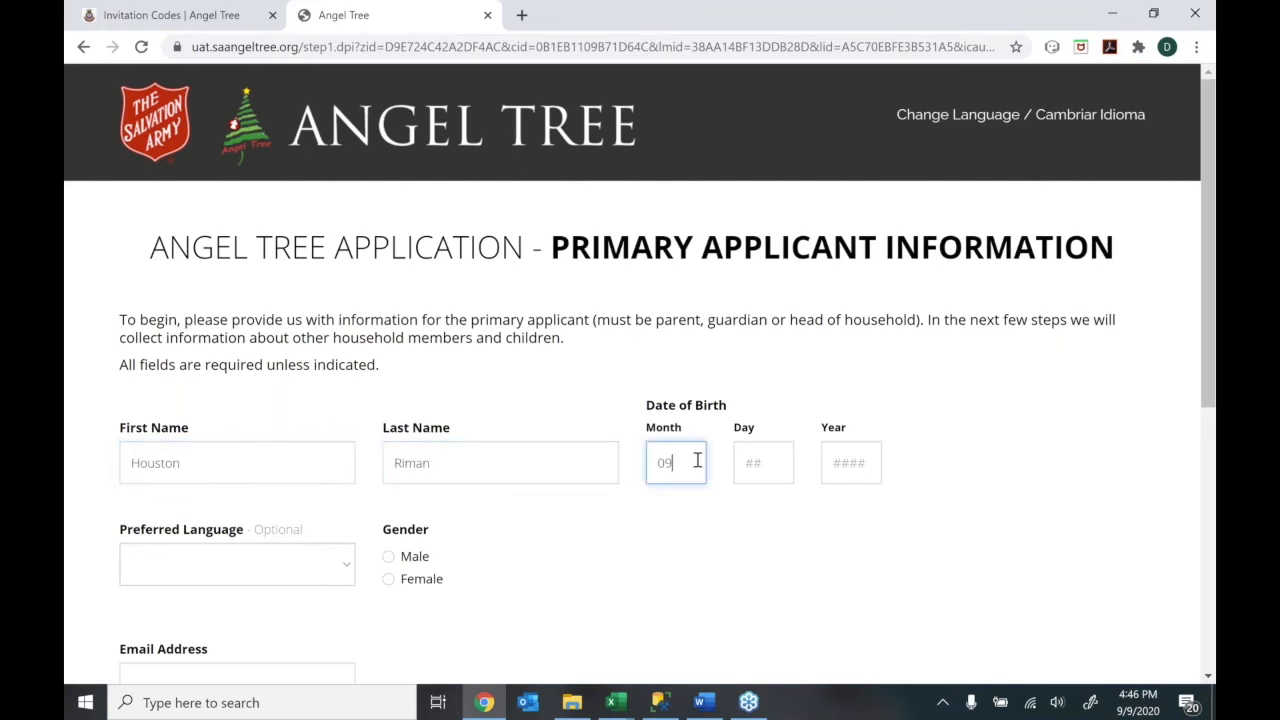
type("121")
key("BackSpace")
type("1977")
left_click(260, 550)
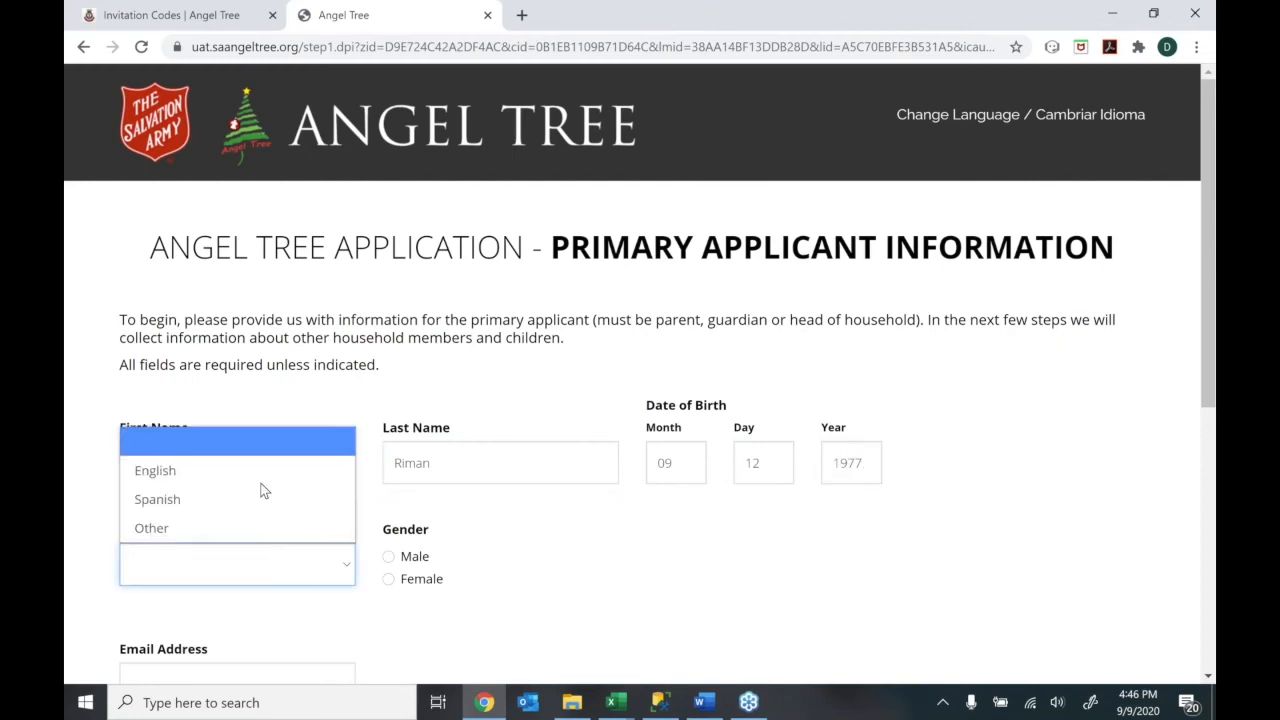
left_click(260, 470)
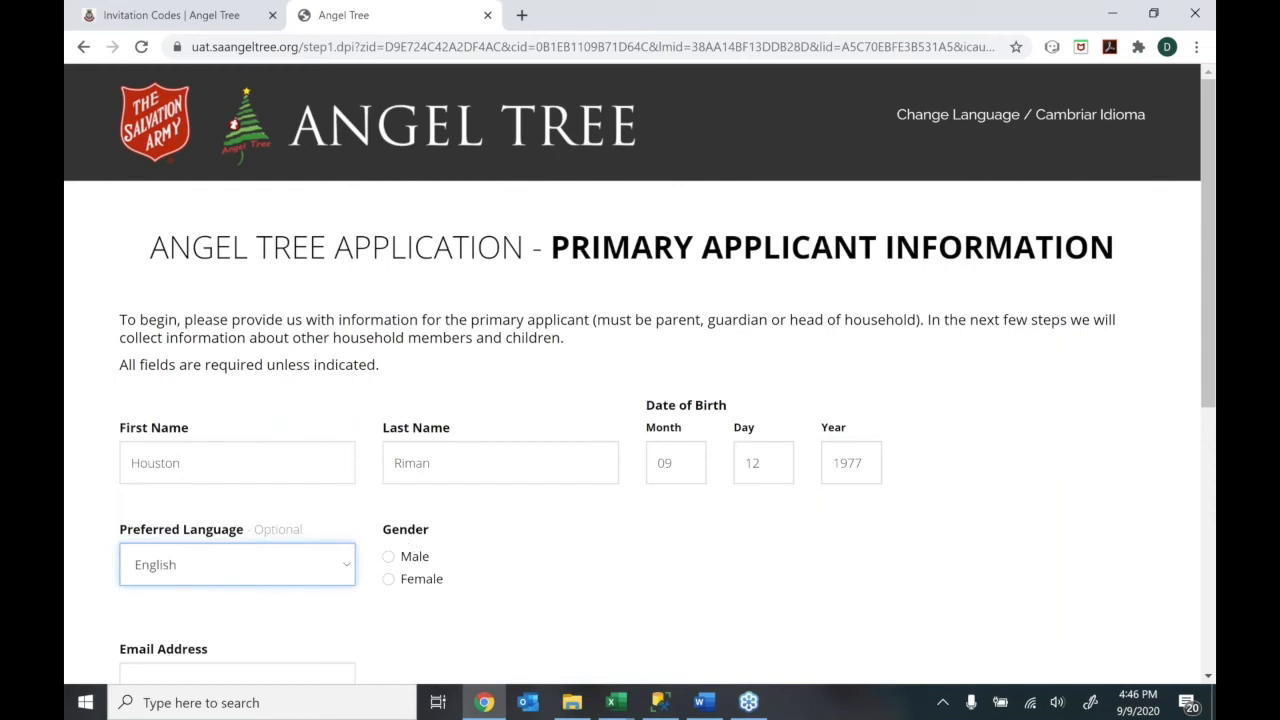
left_click(389, 557)
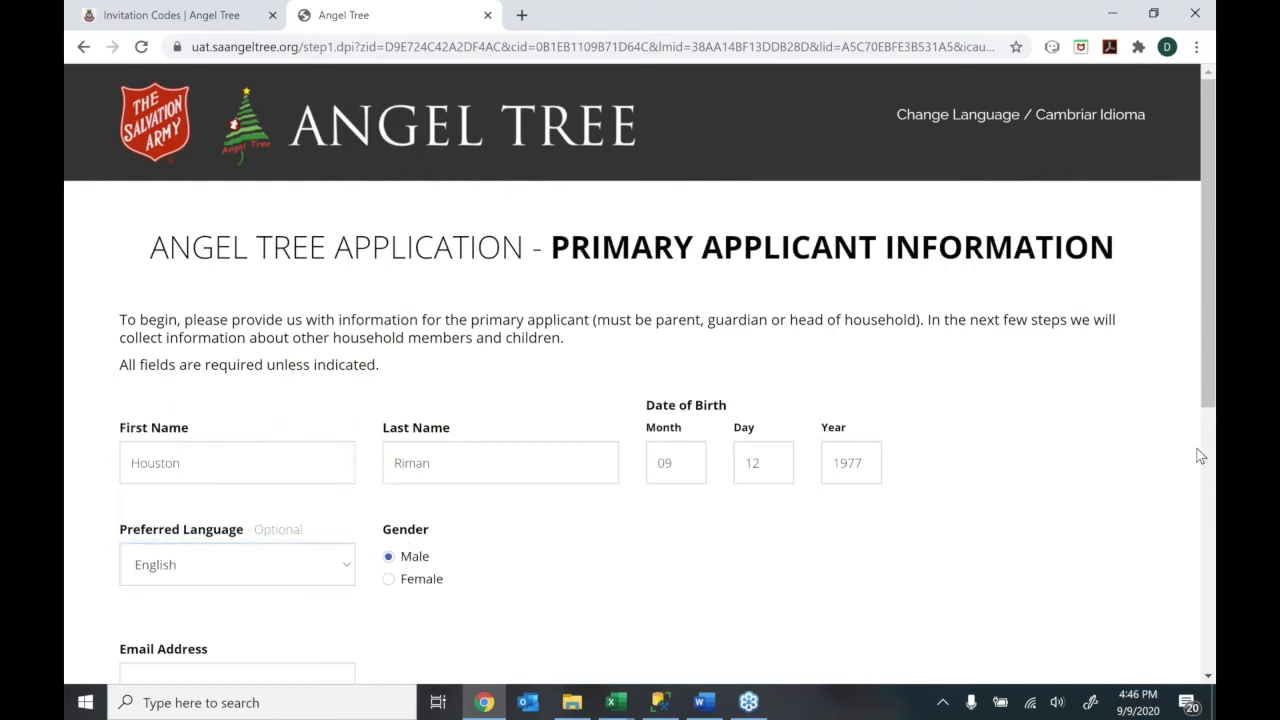
scroll(1200, 425, "down", 3)
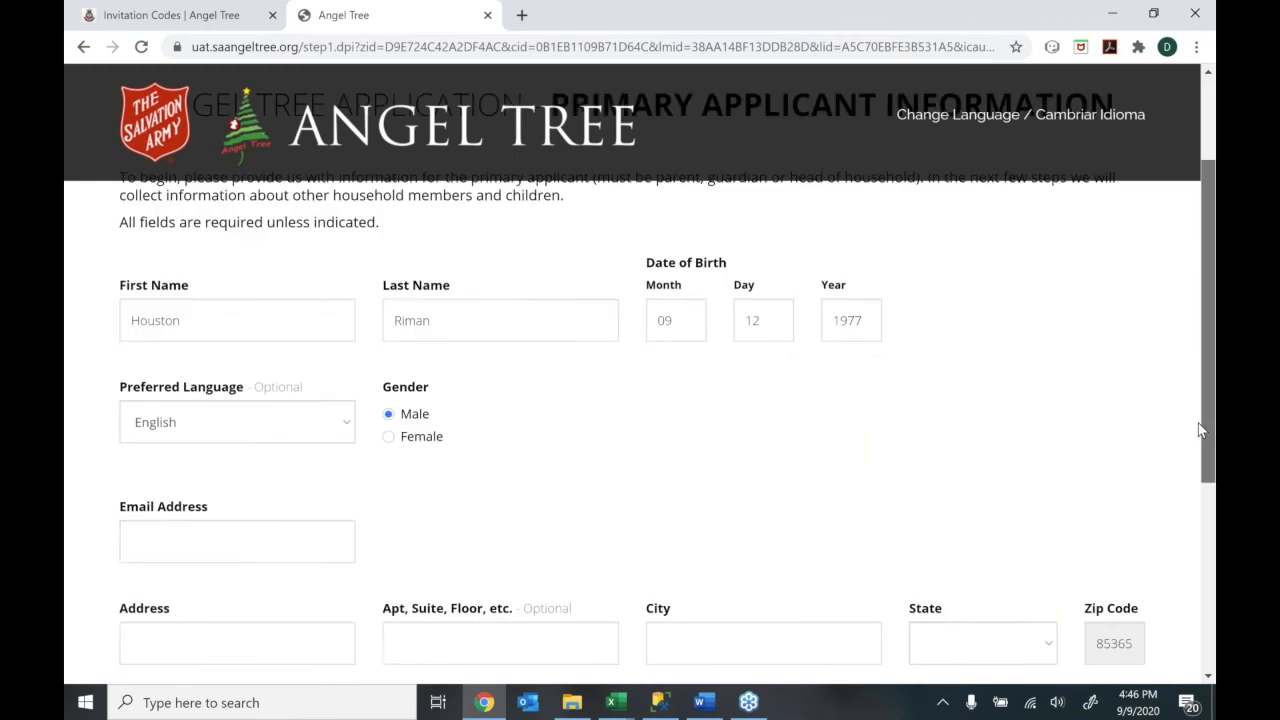
scroll(1190, 456, "down", 3)
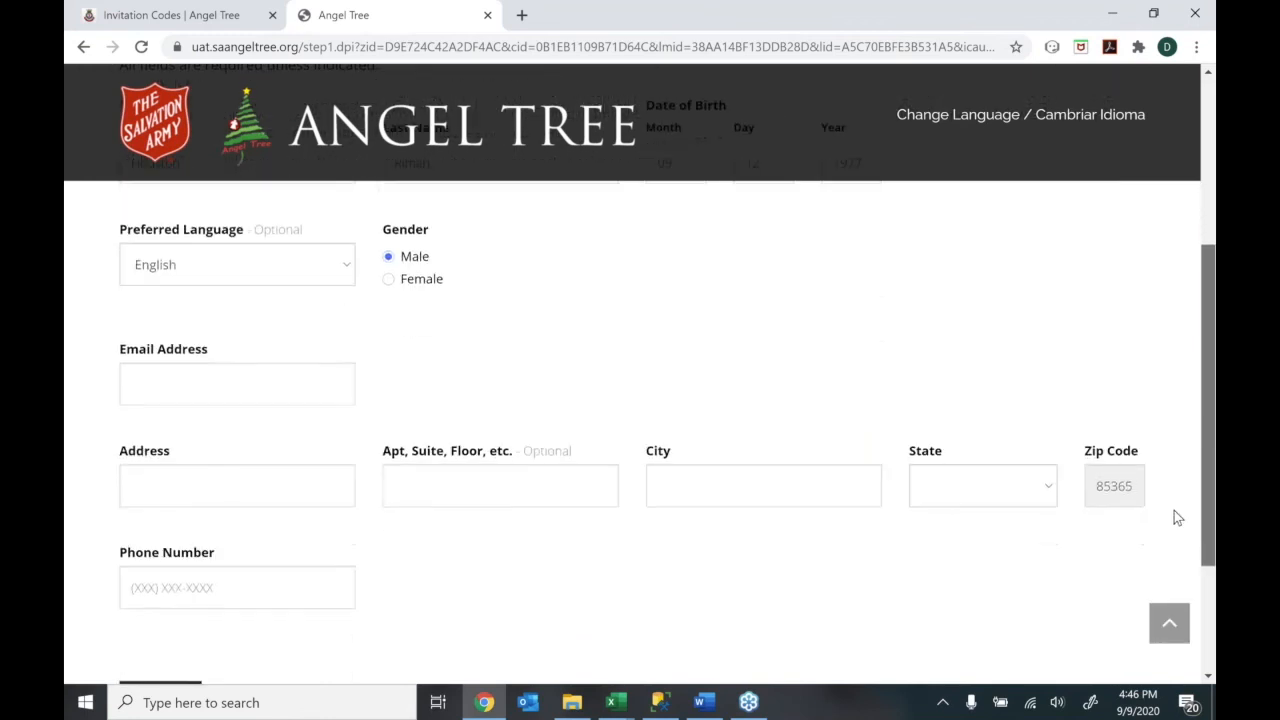
scroll(1176, 520, "down", 1)
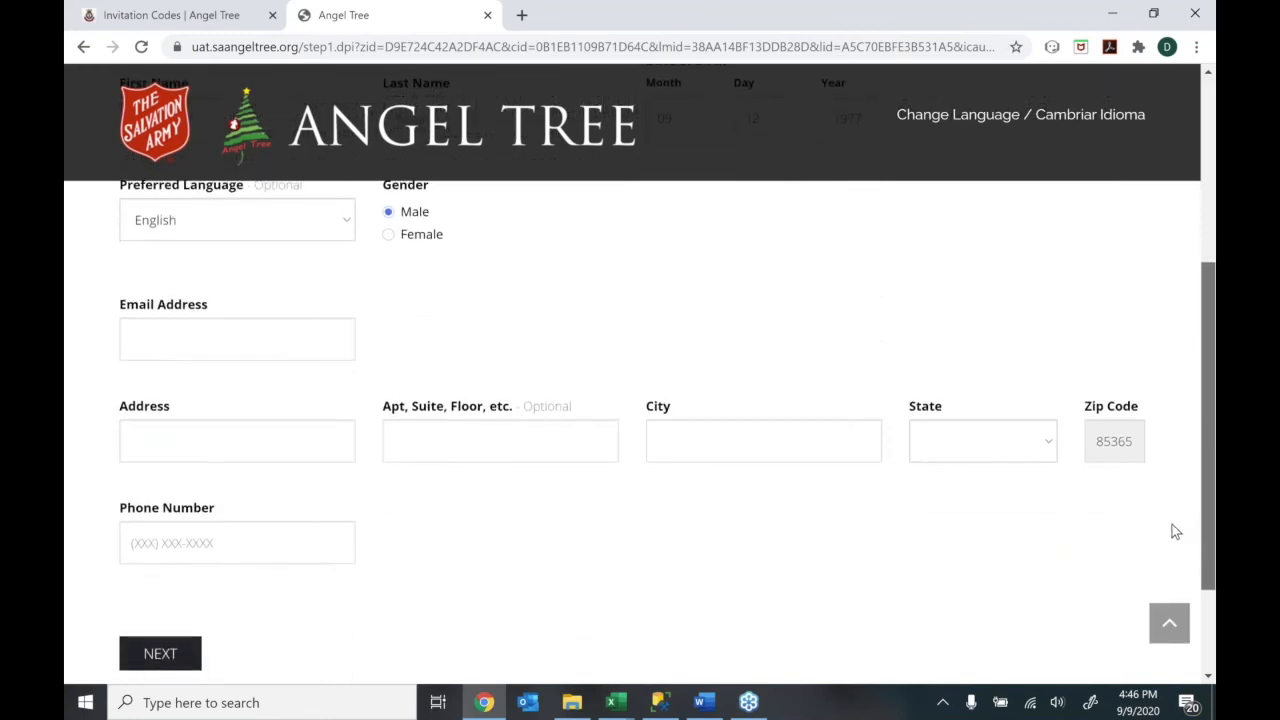
scroll(1168, 540, "down", 1)
Enter the applicant's e-mail address, street address and city
left_click(271, 292)
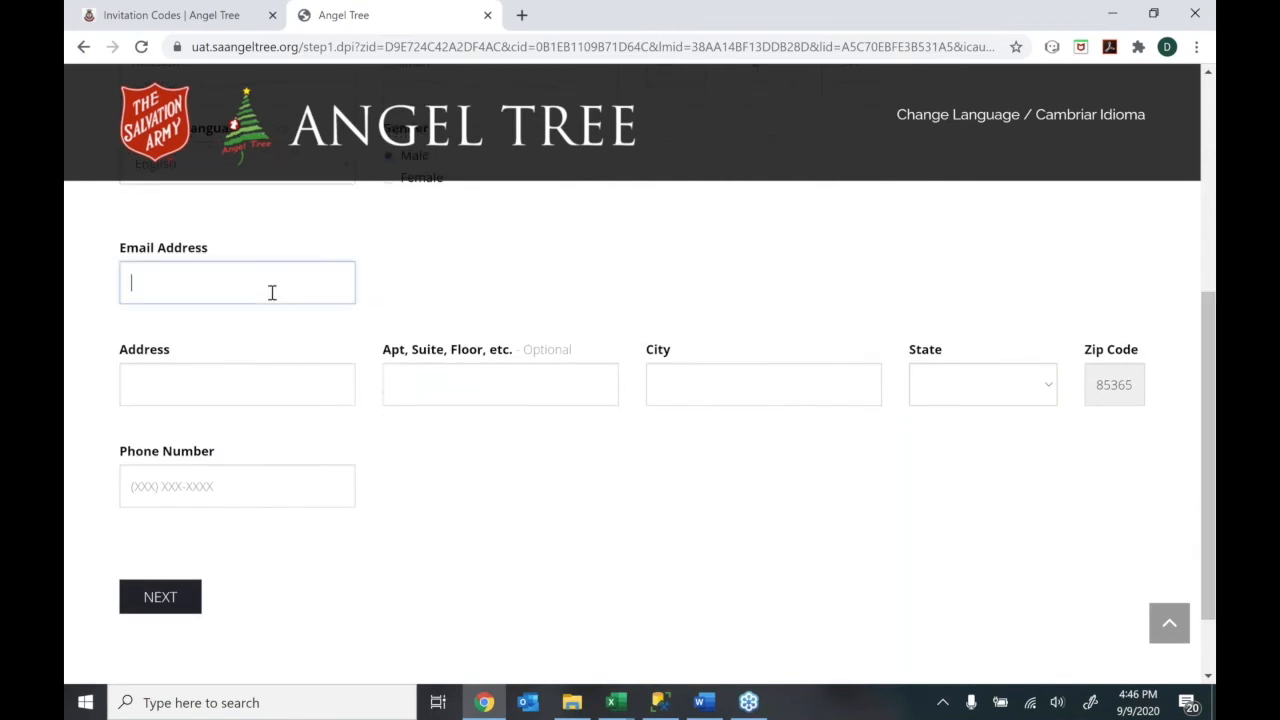
left_click(230, 387)
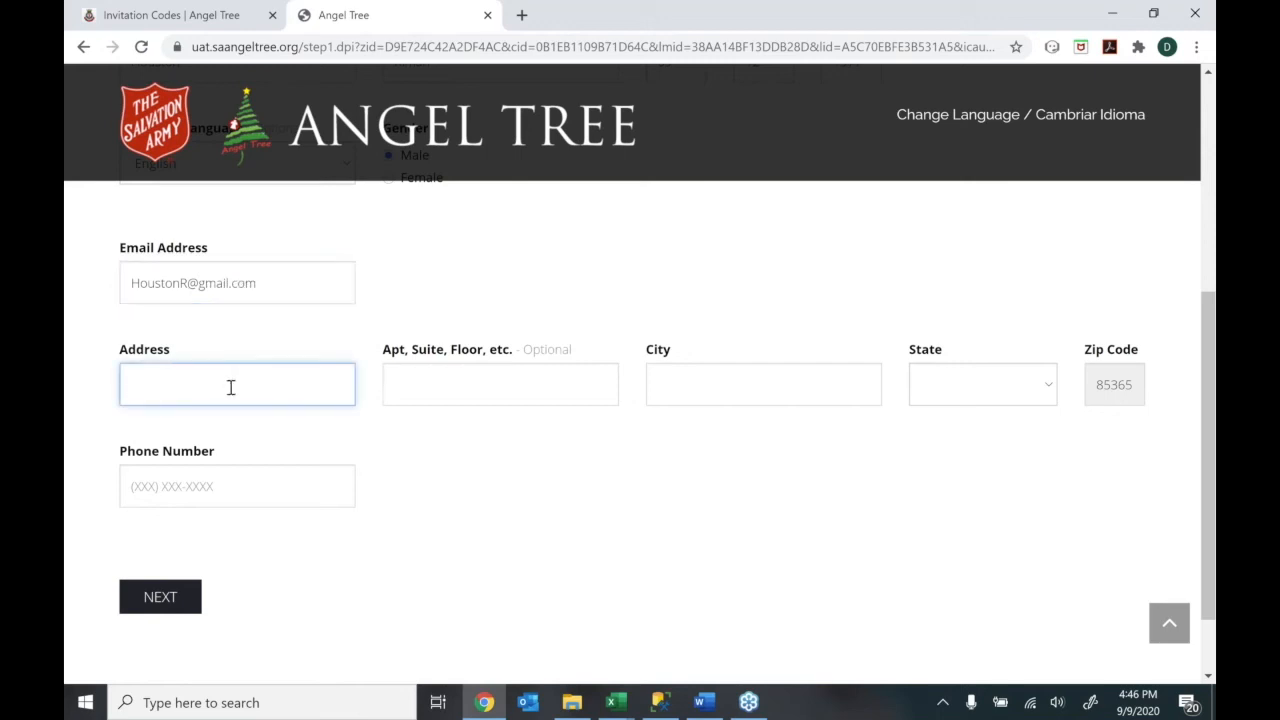
key("Tab")
key("Tab")
Choose Arizona as the state, enter the phone number, and submit the applicant information
key("Tab")
key("a")
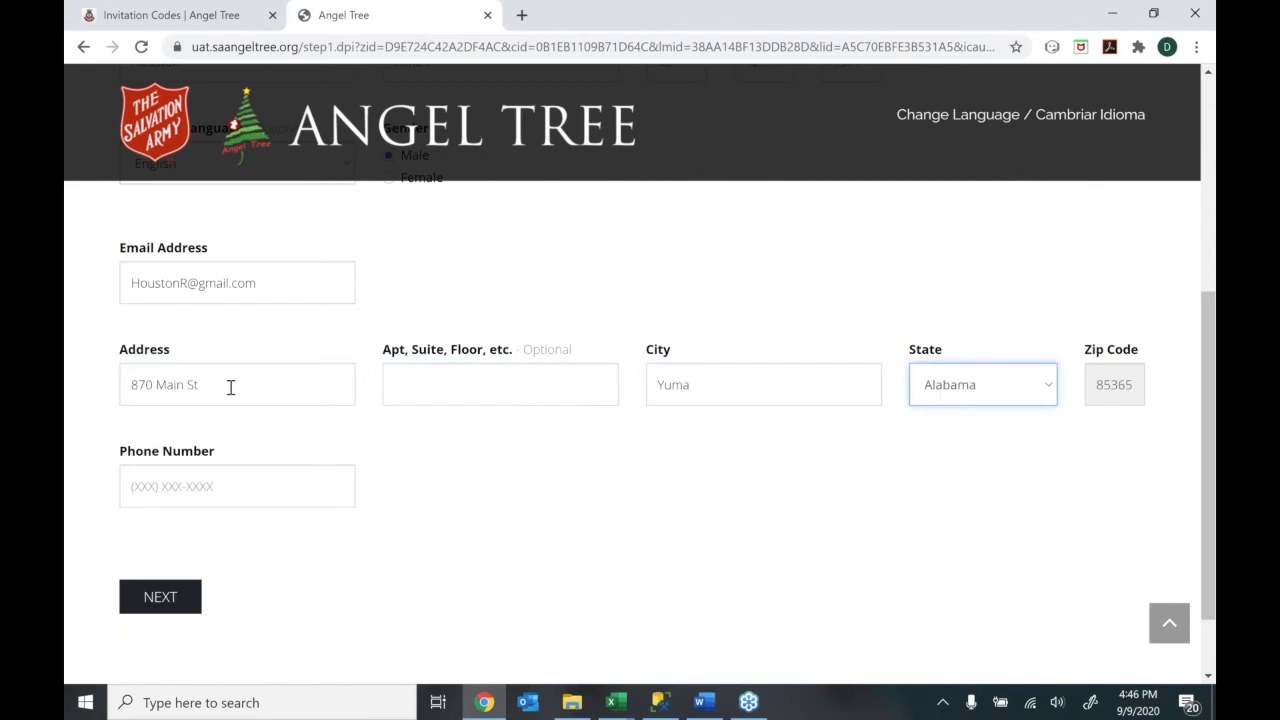
key("a")
key("a")
left_click(173, 484)
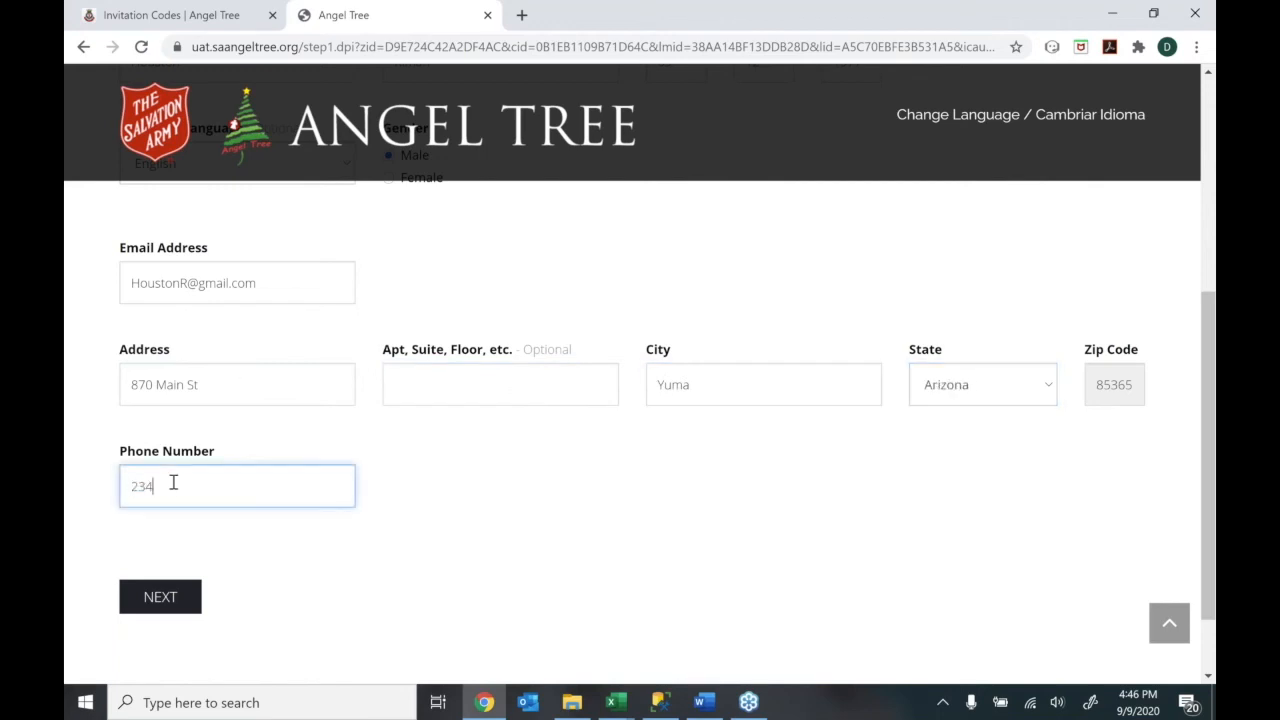
left_click(160, 596)
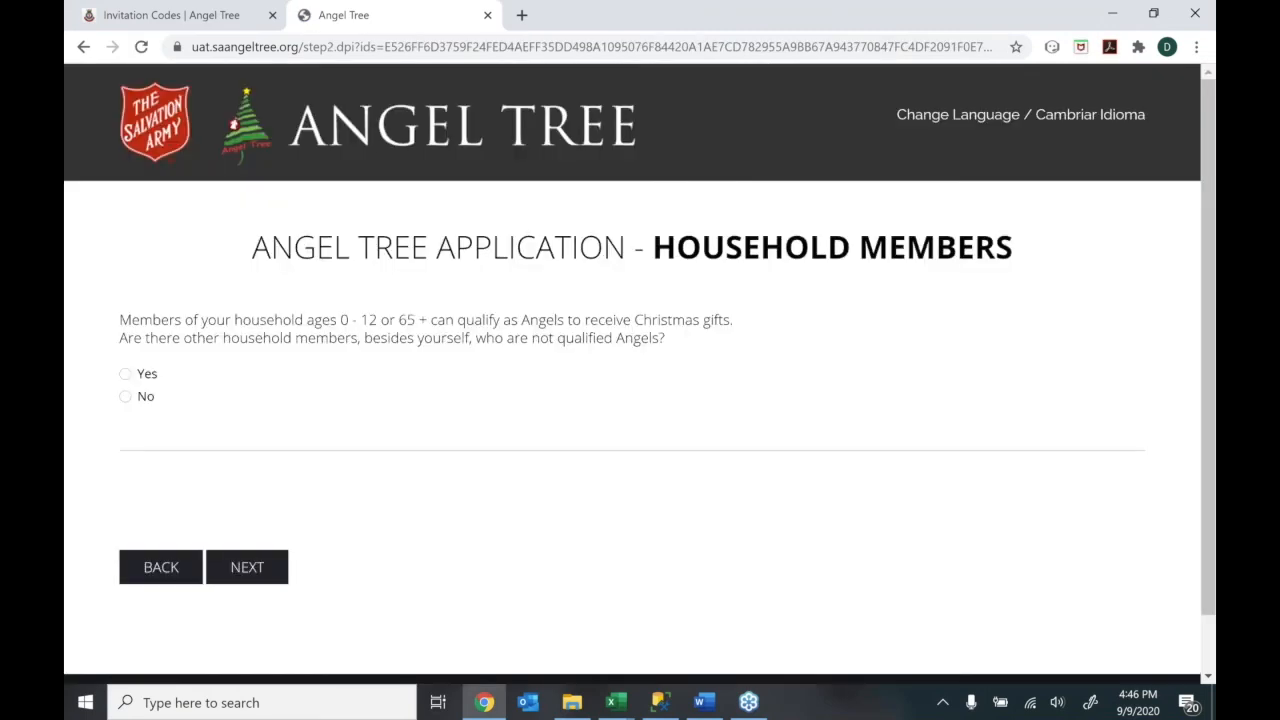
Highlight the eligible 0 - 12 or 65 + age ranges in the household question
left_click_drag(119, 320, 383, 328)
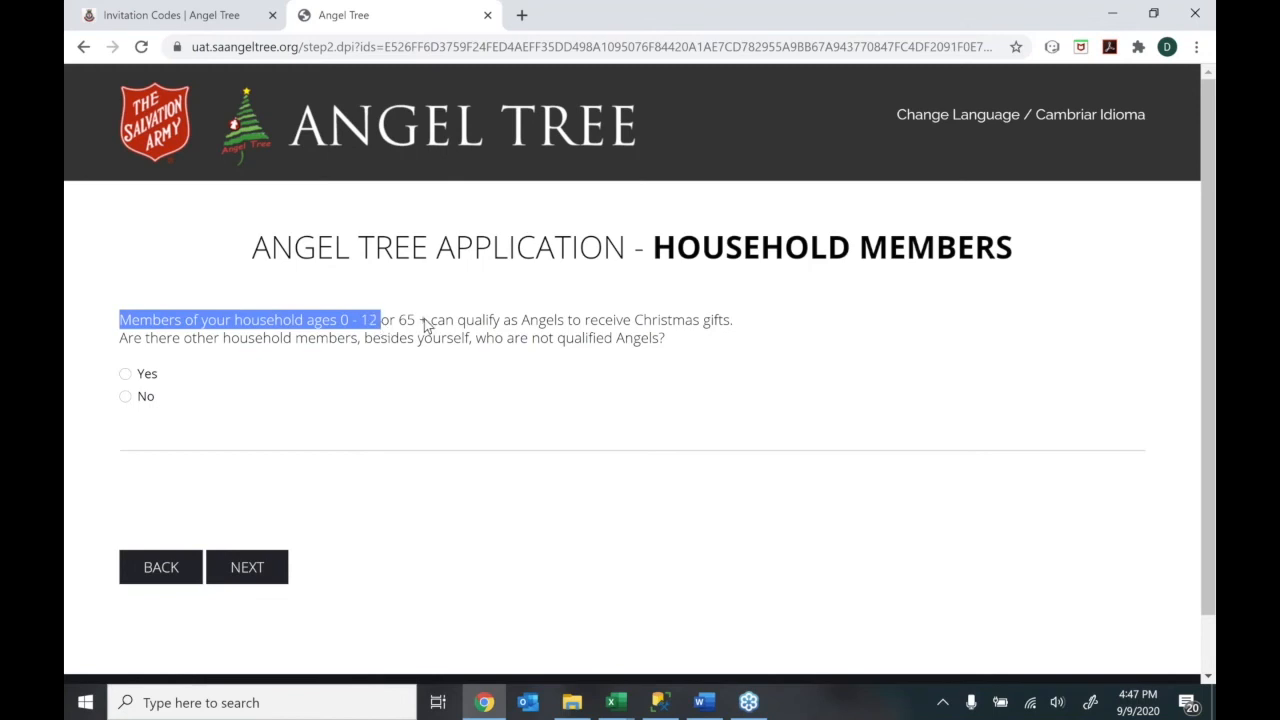
left_click(425, 322)
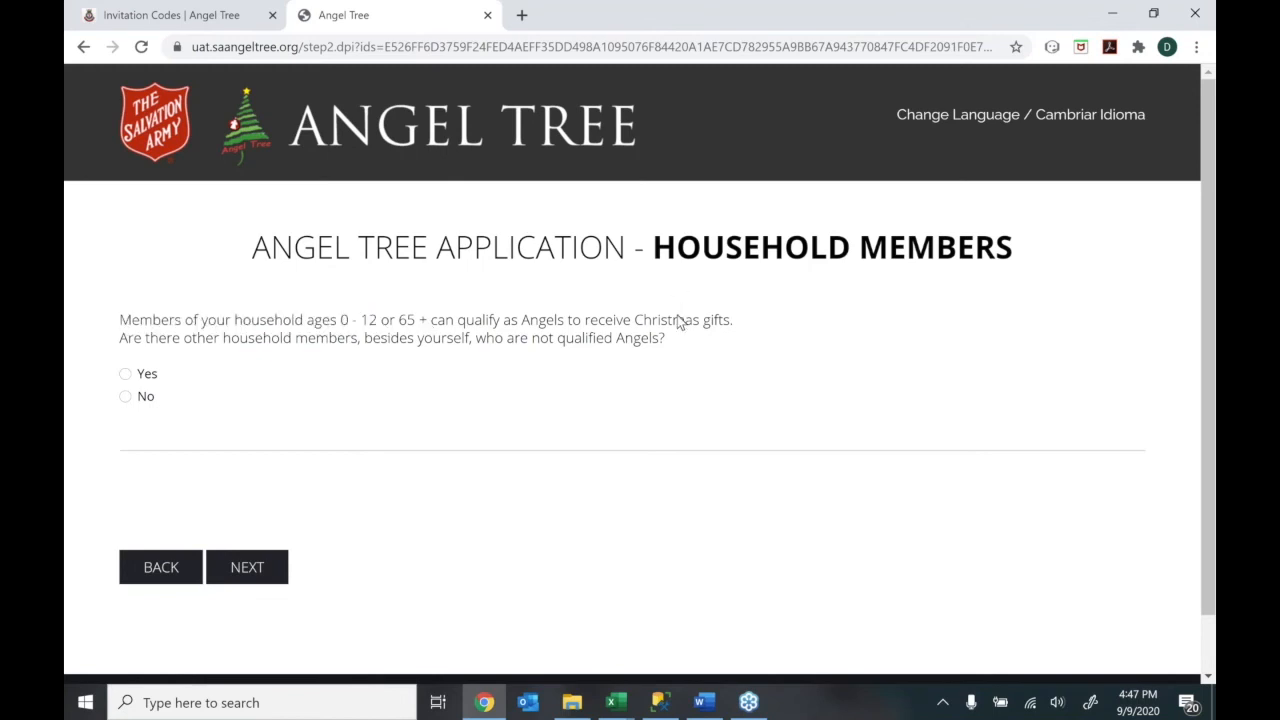
left_click_drag(428, 324, 340, 328)
left_click(340, 328)
Add a household member: the applicant's wife, with her name and age 53
left_click(126, 374)
left_click(184, 553)
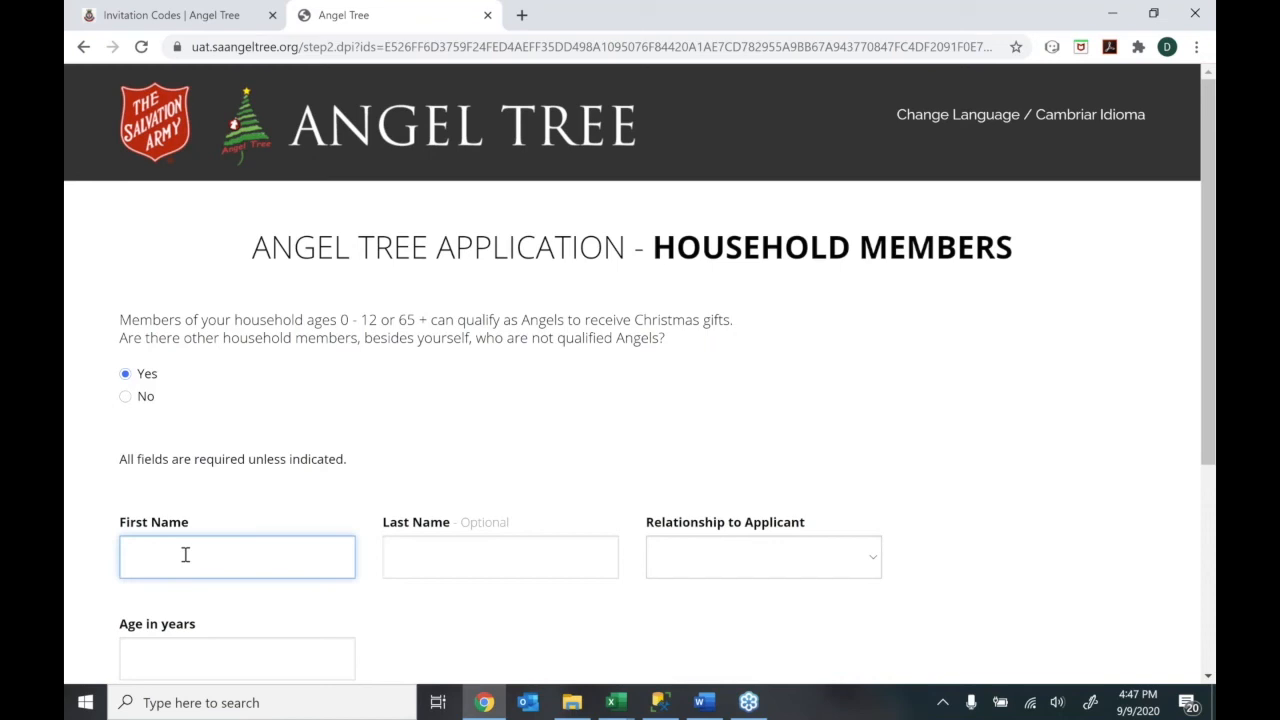
key("Tab")
key("Tab")
left_click(804, 559)
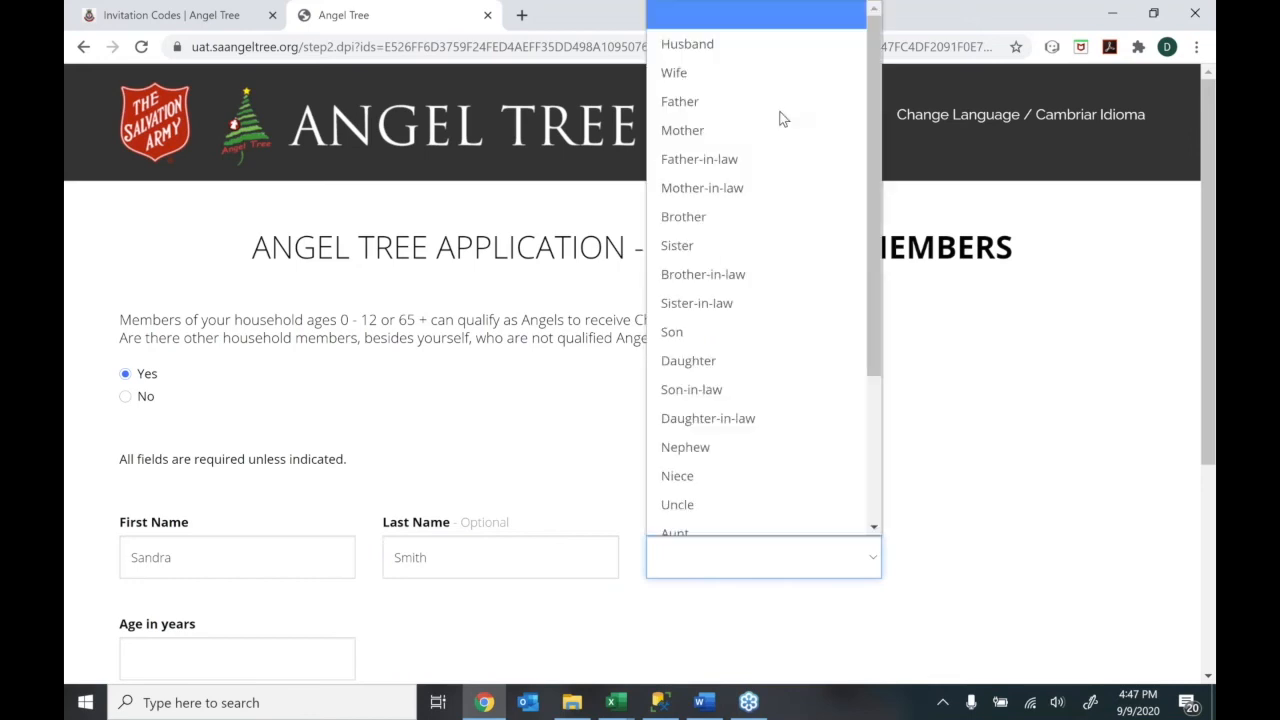
left_click(762, 50)
left_click(193, 645)
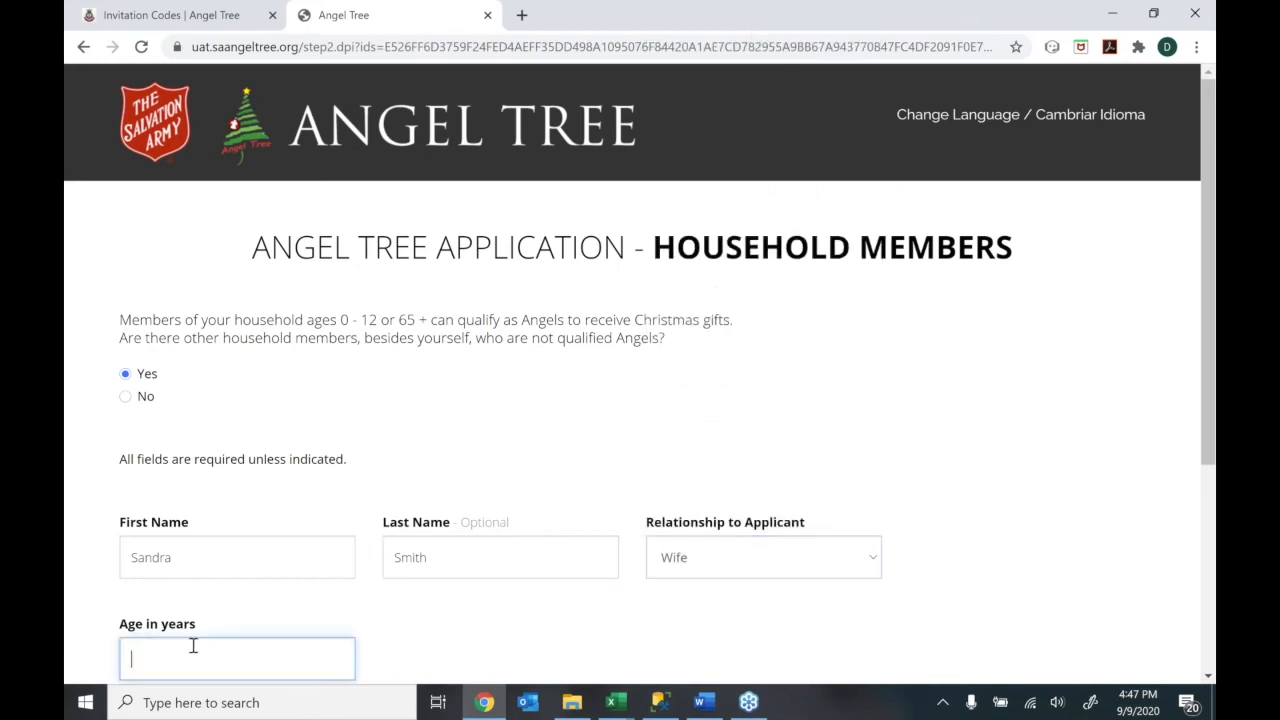
type("53")
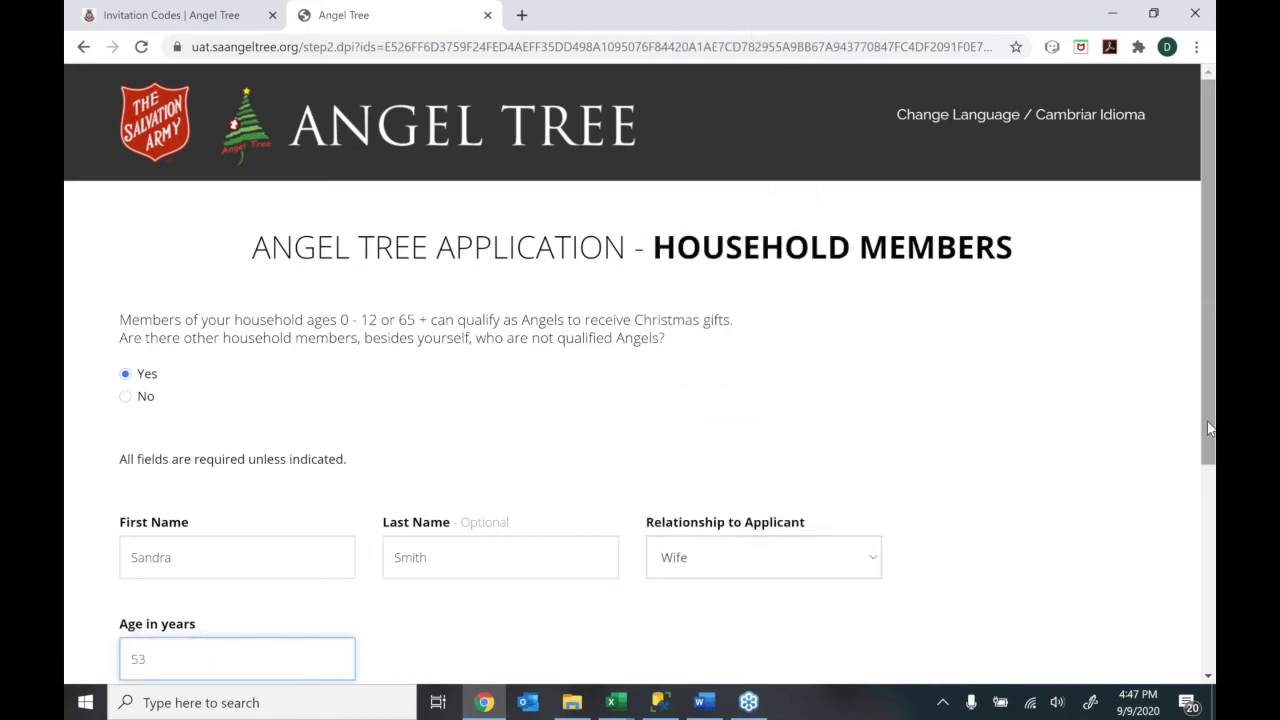
Save the wife, answer No to further members, and continue
scroll(1204, 482, "down", 1)
scroll(1203, 518, "down", 2)
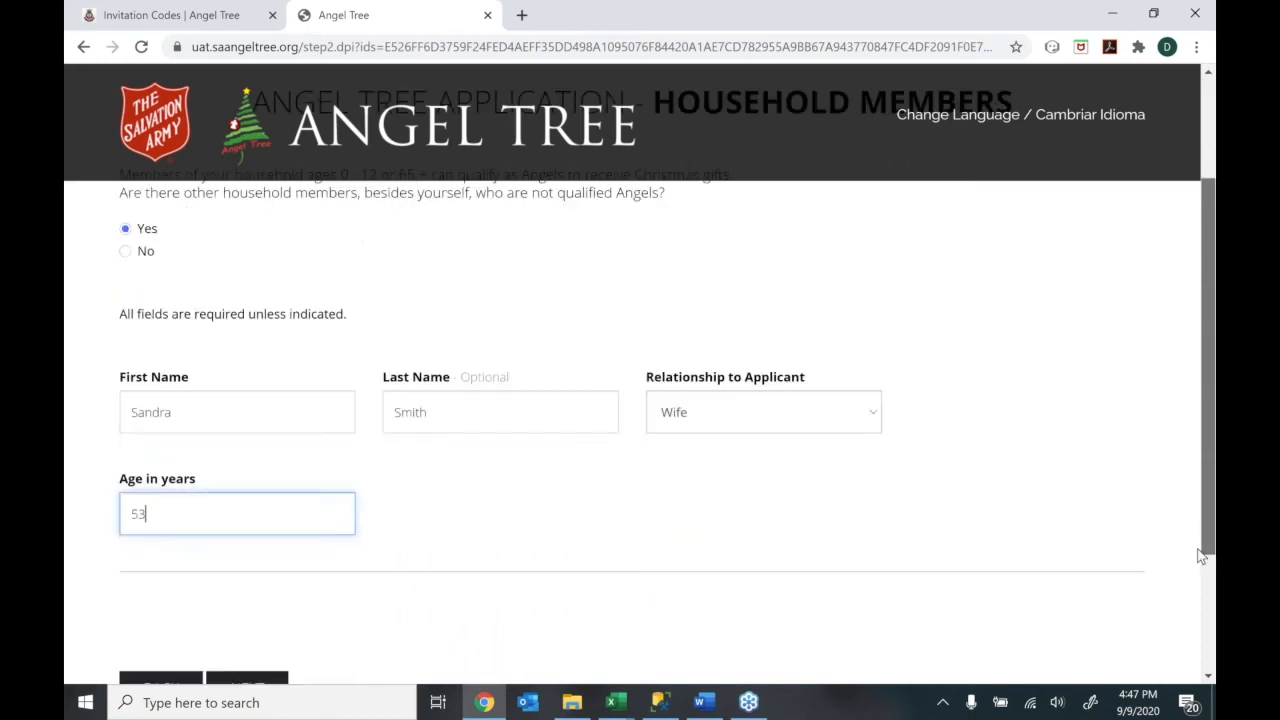
left_click(247, 597)
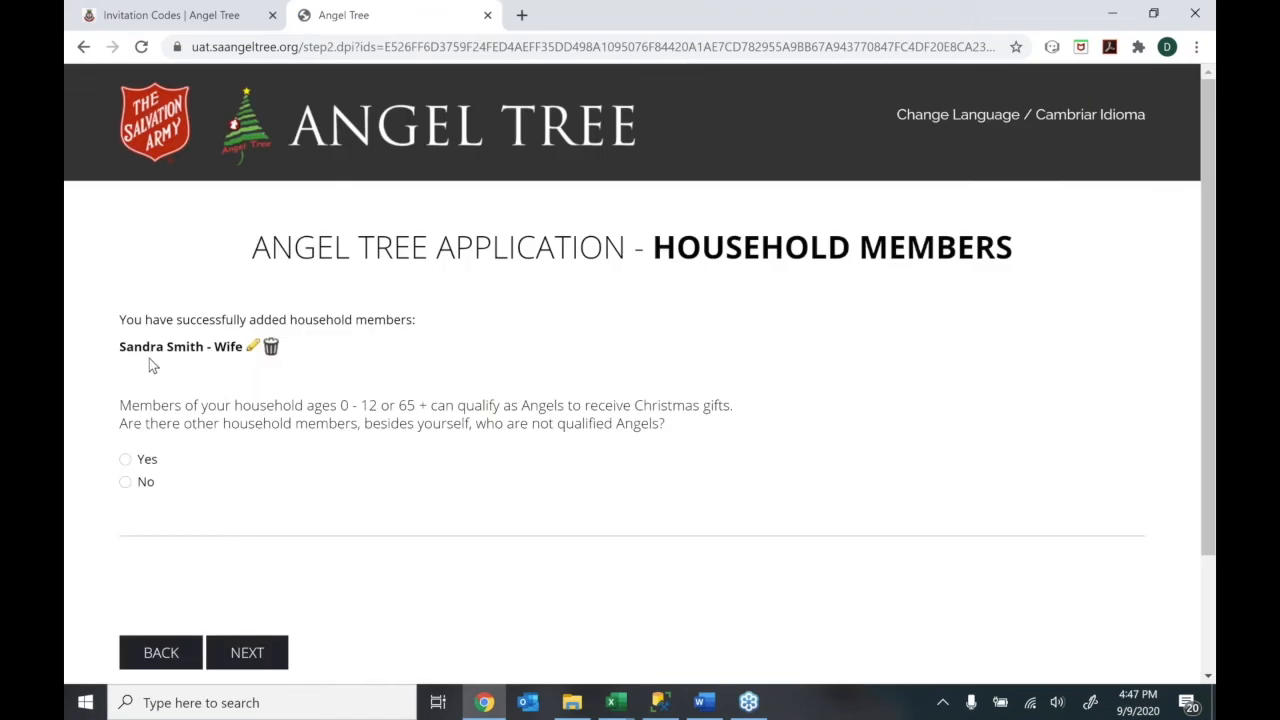
left_click(125, 460)
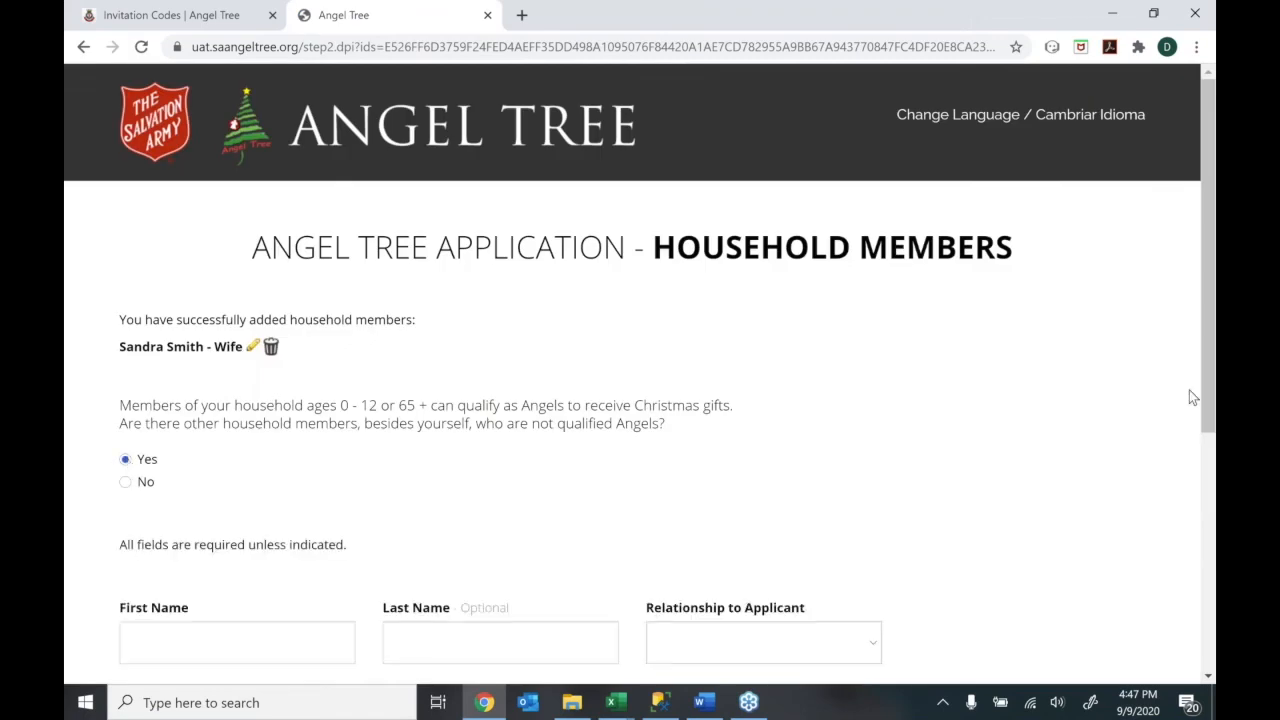
scroll(1200, 408, "down", 2)
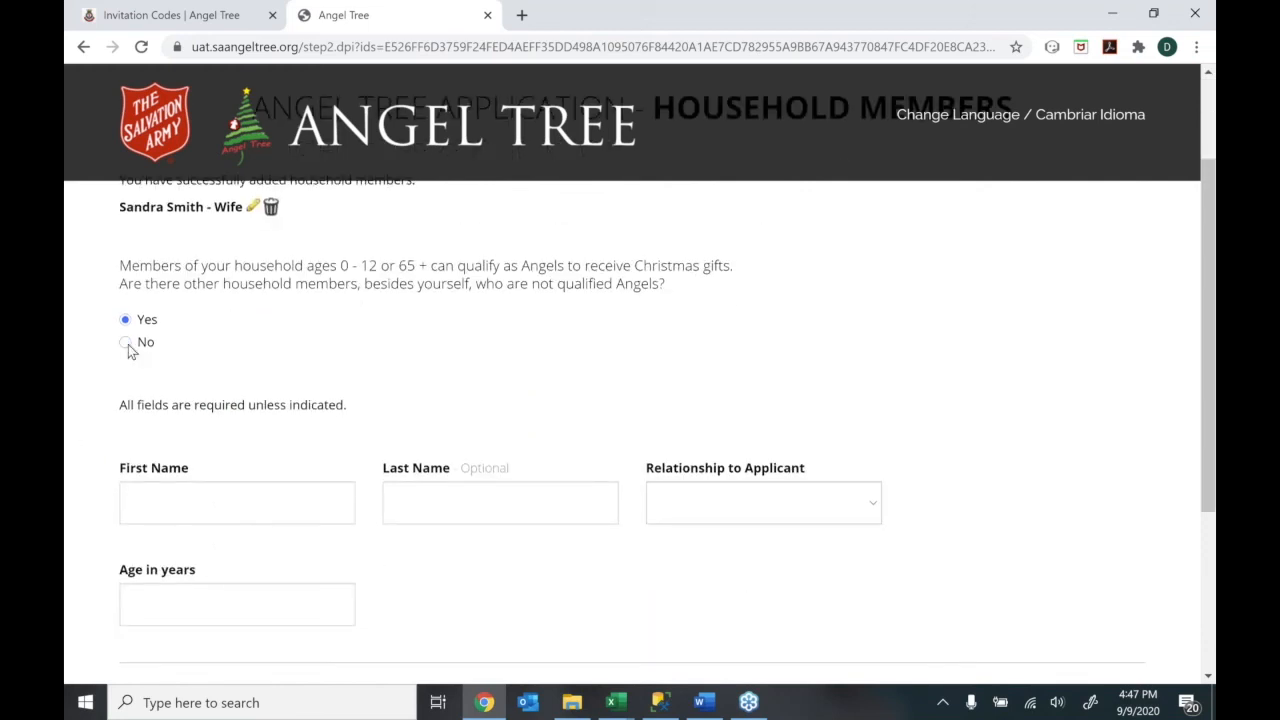
left_click(127, 345)
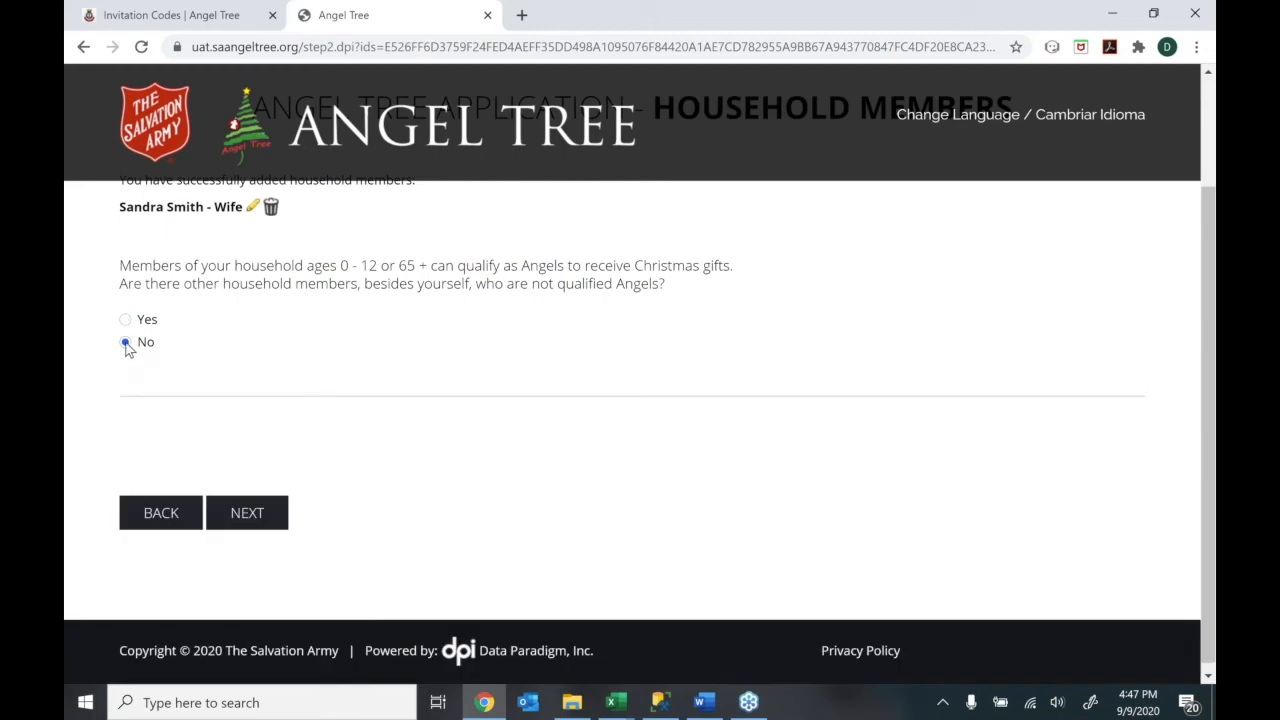
left_click(235, 521)
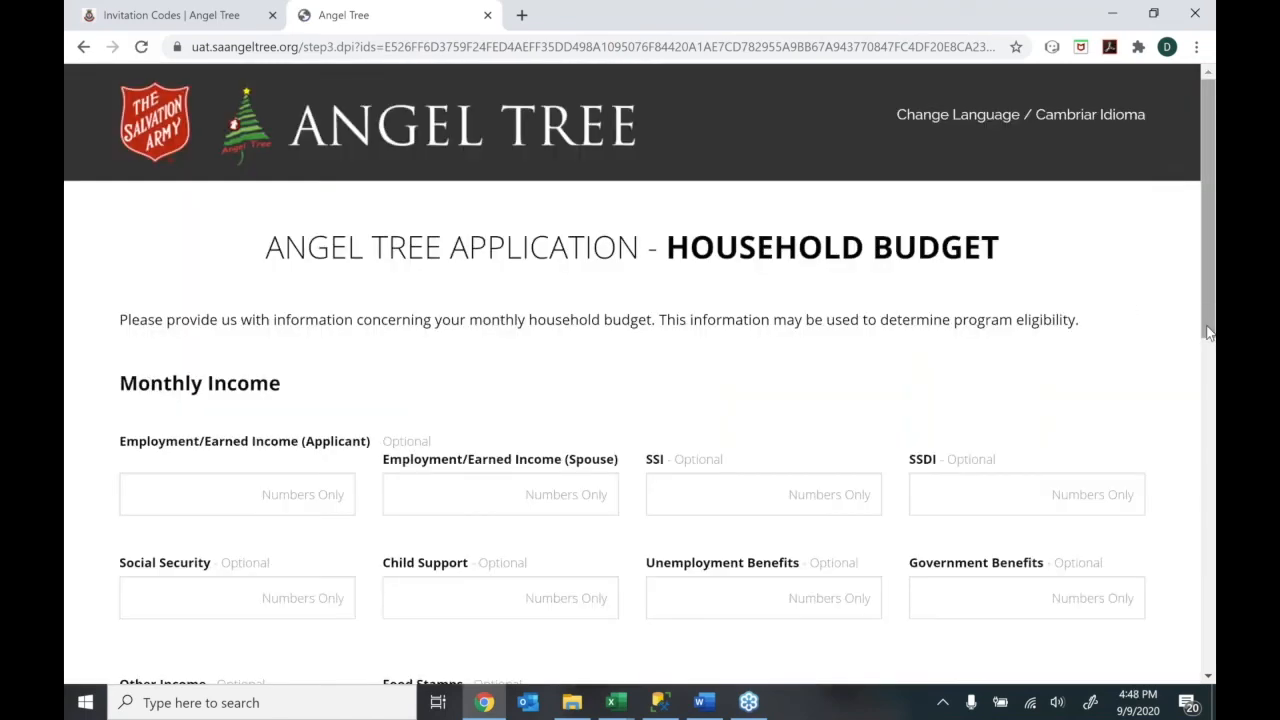
Enter $1,200 as the applicant's monthly income
scroll(1208, 344, "down", 5)
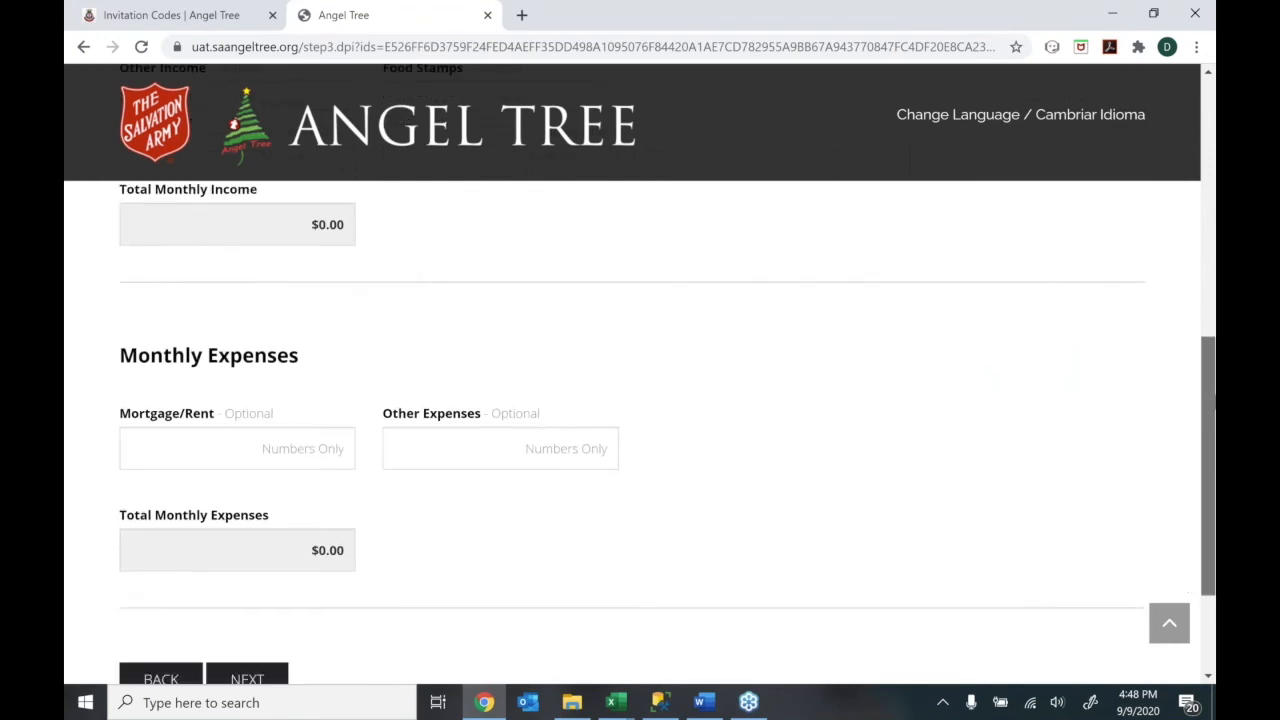
type("1")
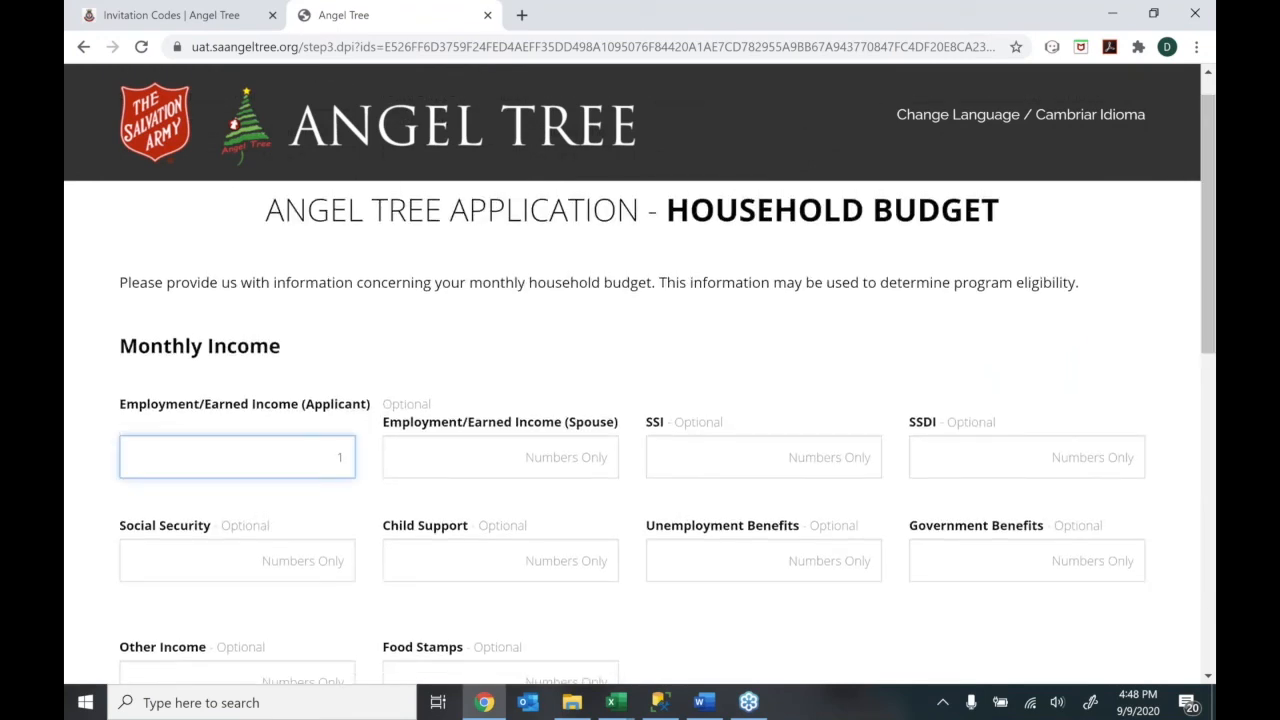
type("200")
left_click(1182, 389)
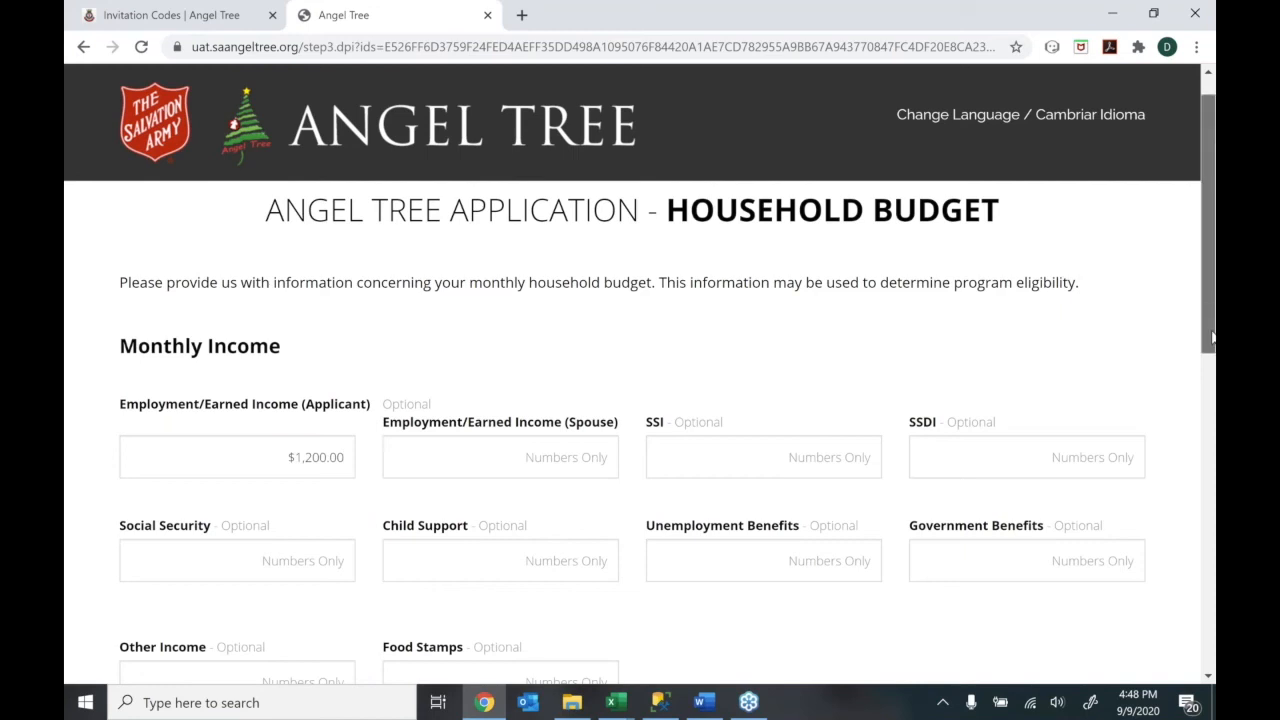
left_click_drag(1212, 346, 1210, 381)
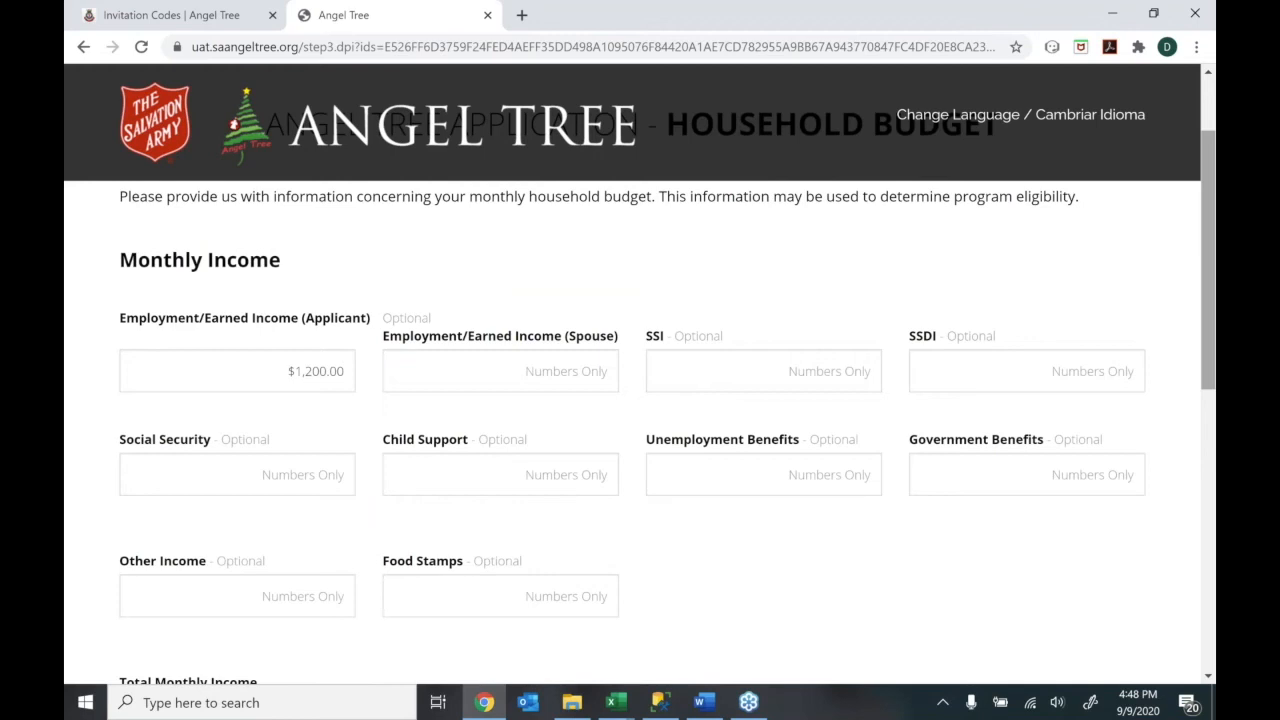
Enter $950 mortgage/rent and $500 other expenses, then continue
scroll(1201, 485, "down", 3)
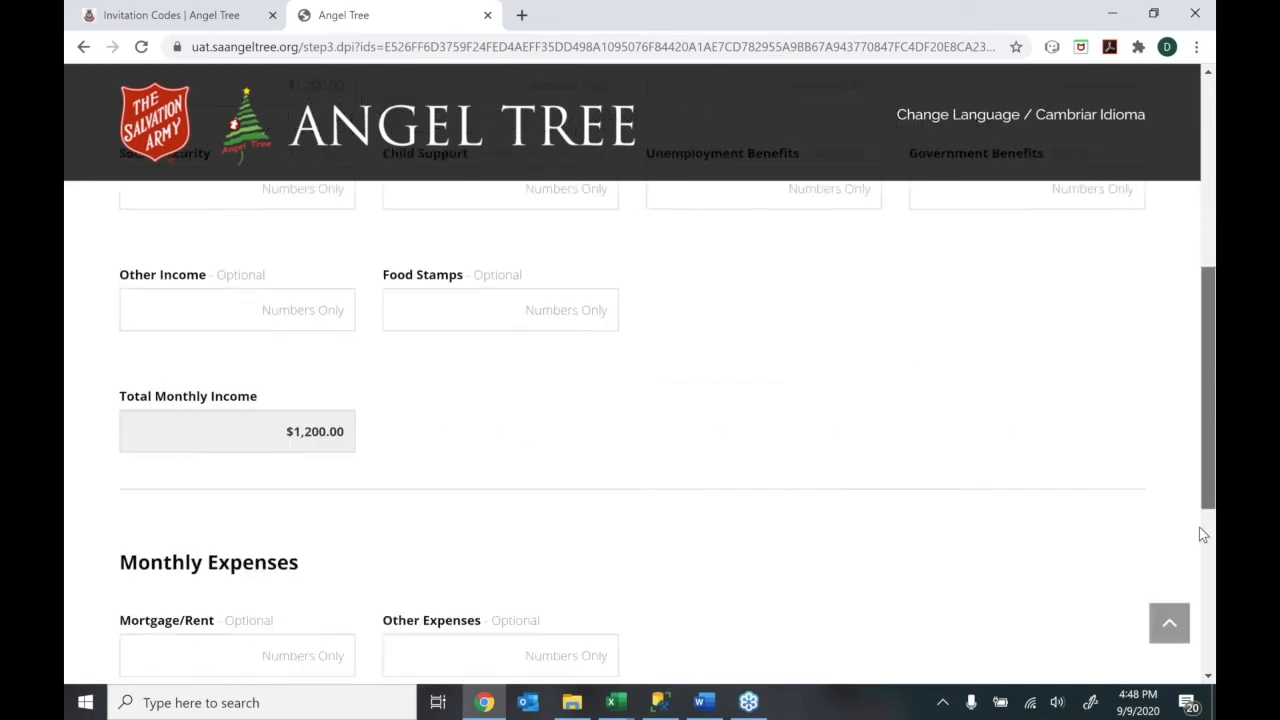
scroll(1199, 540, "down", 2)
left_click(298, 441)
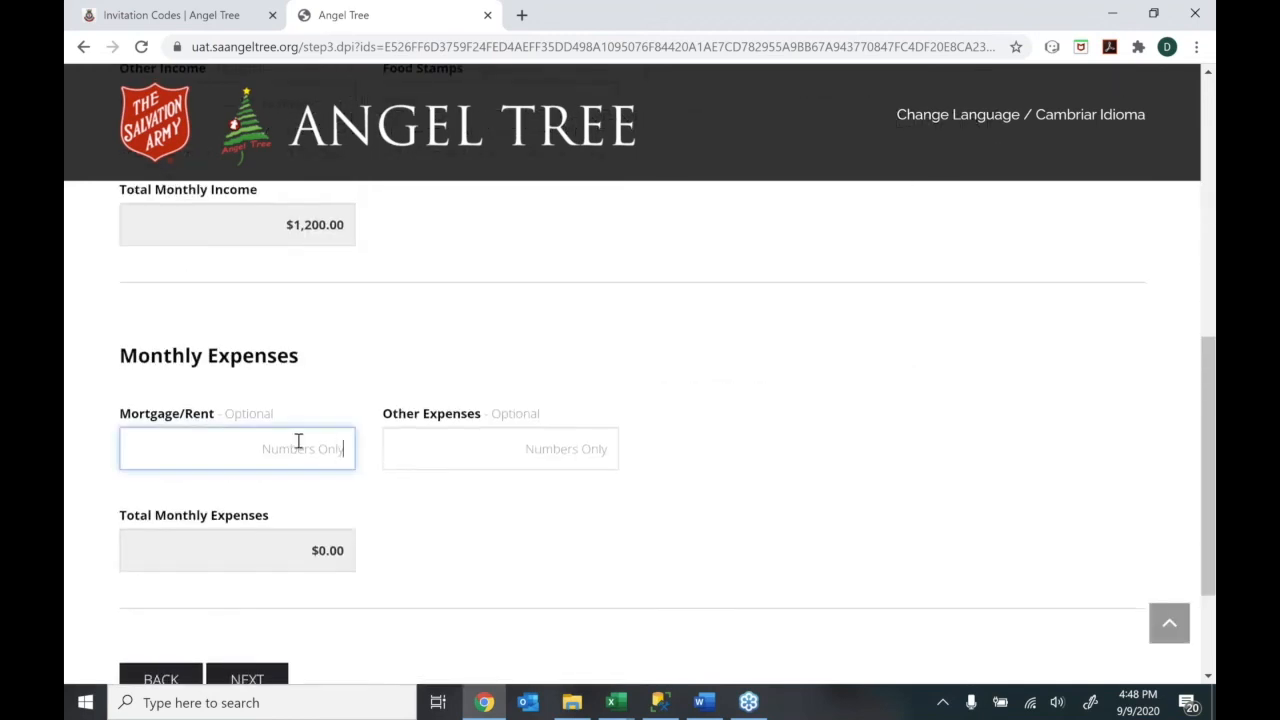
type("950")
key("Tab")
type("500")
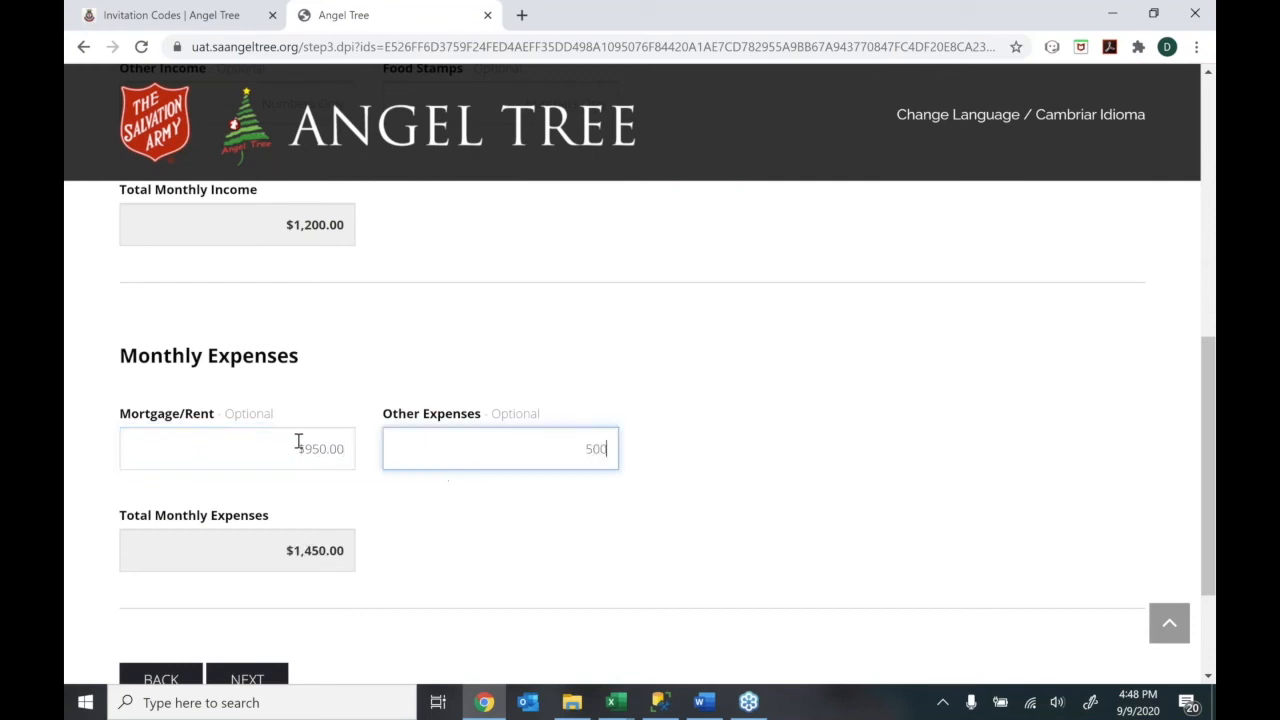
left_click(500, 555)
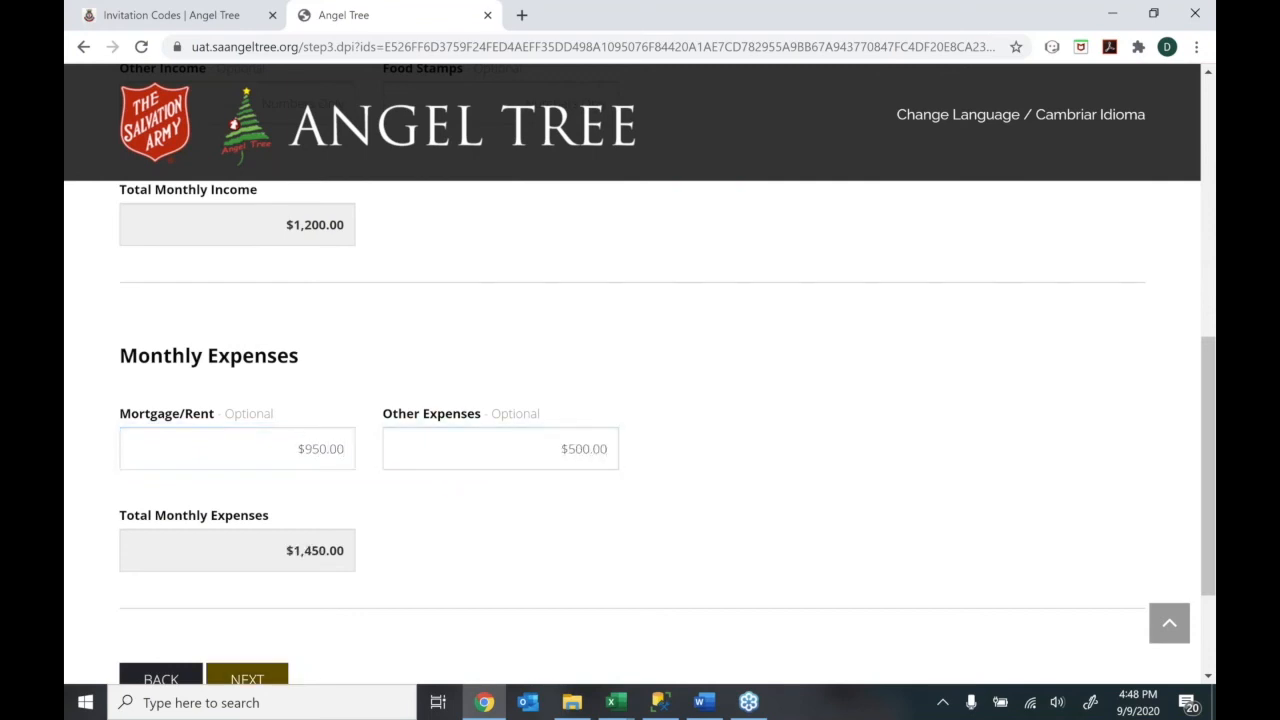
left_click(282, 680)
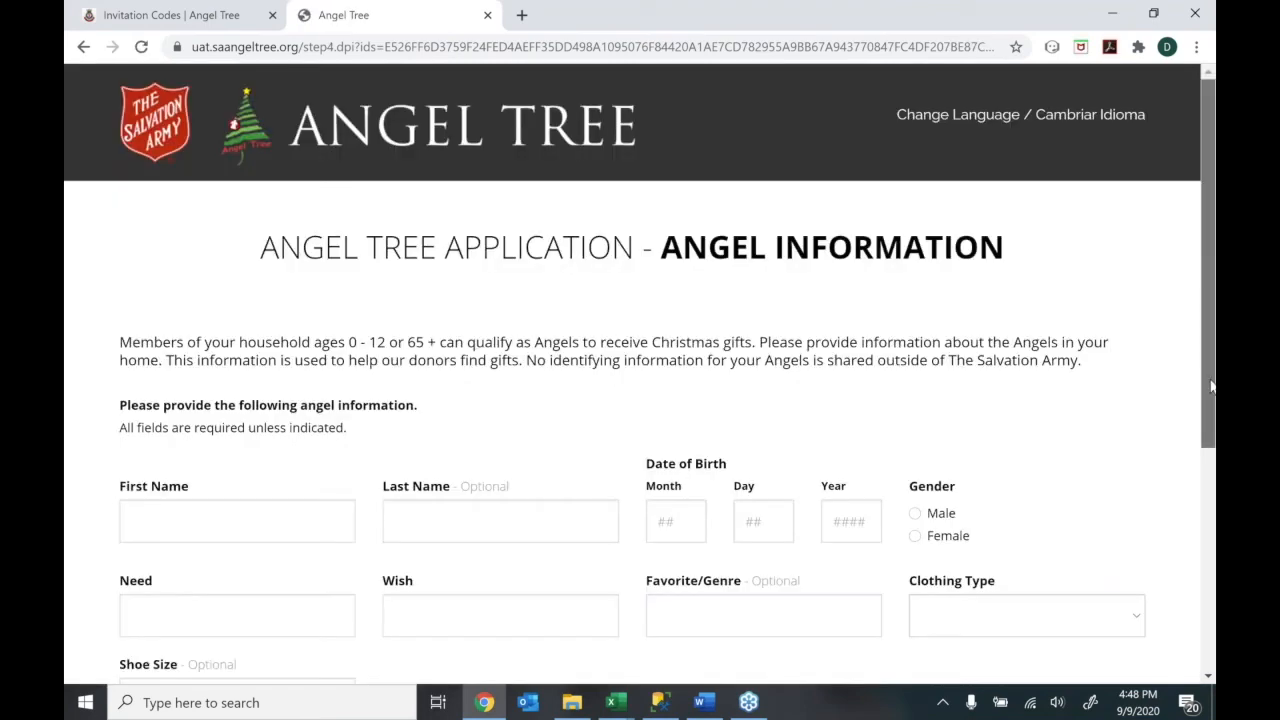
Enter the angel's first and last name and birth date 05/14/2019
scroll(1211, 386, "down", 2)
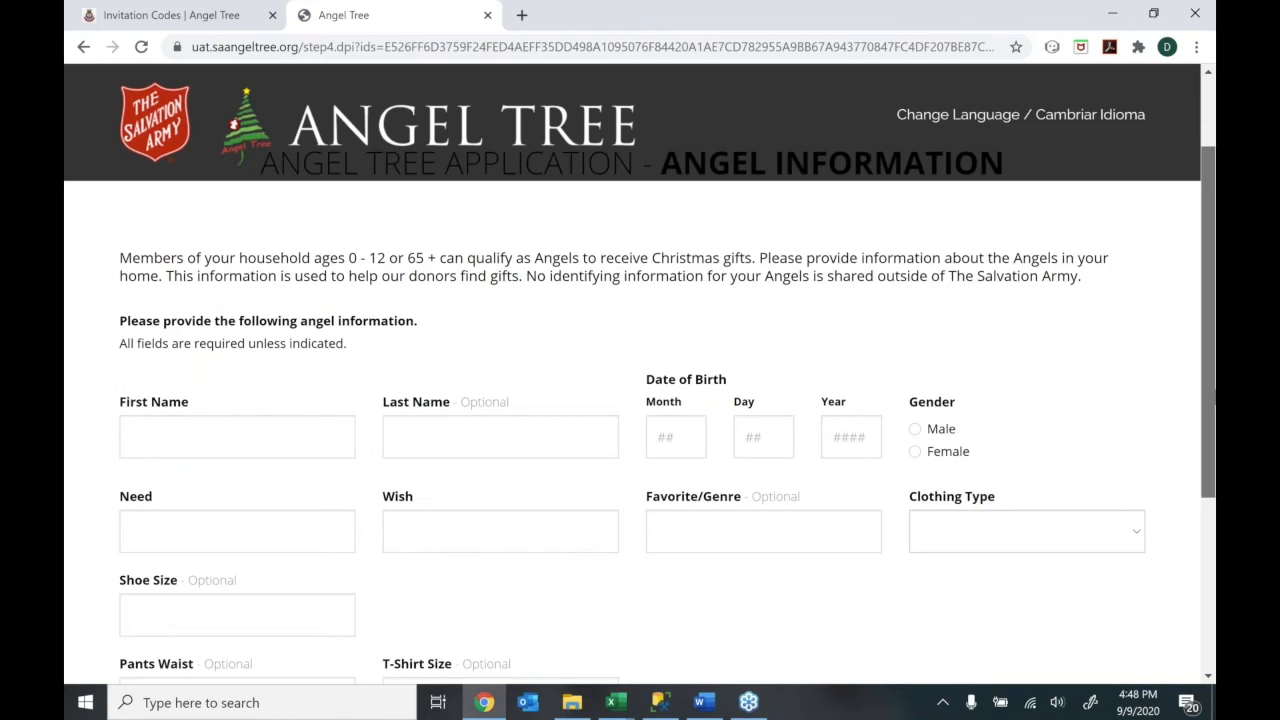
left_click_drag(1213, 394, 1213, 355)
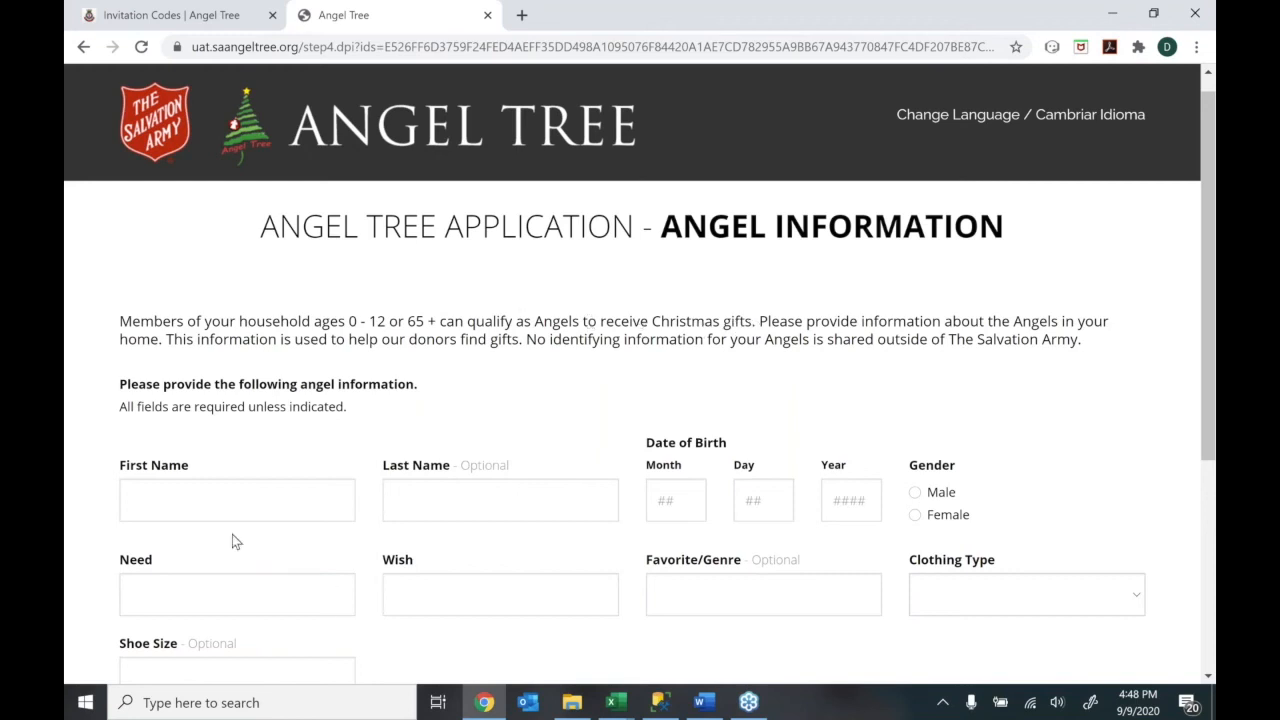
left_click(198, 507)
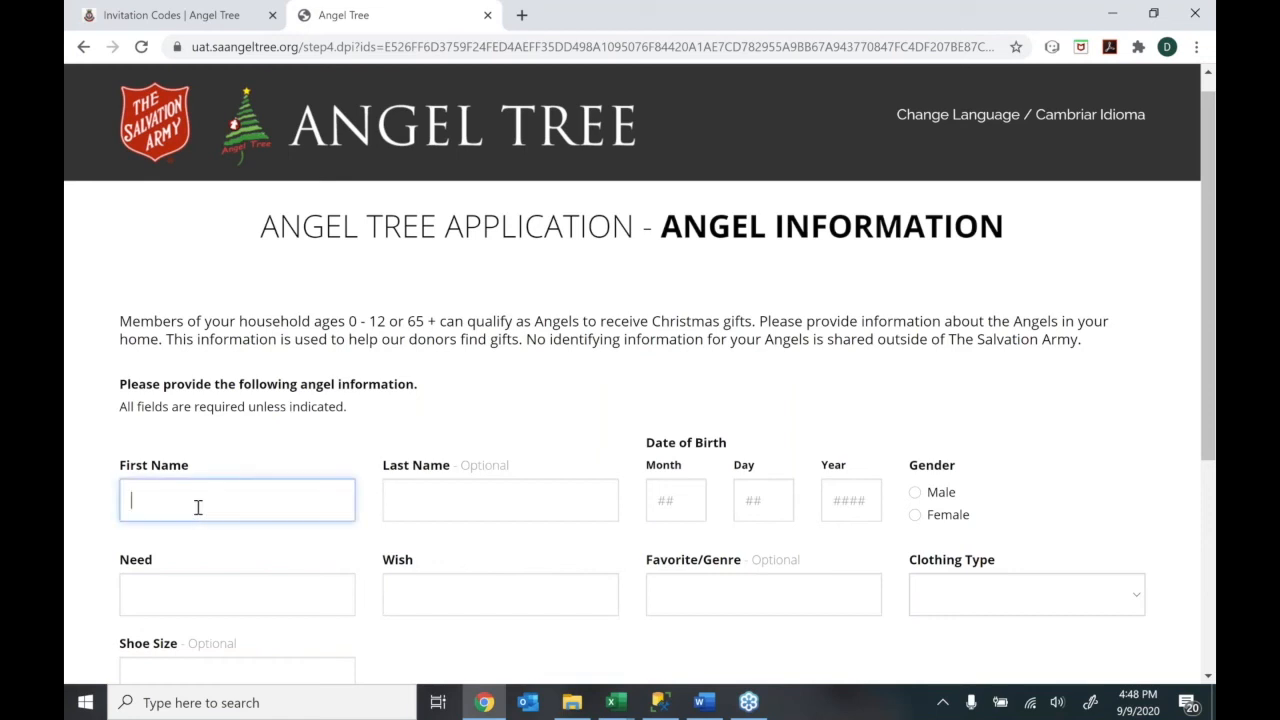
key("Tab")
left_click(665, 505)
type("05")
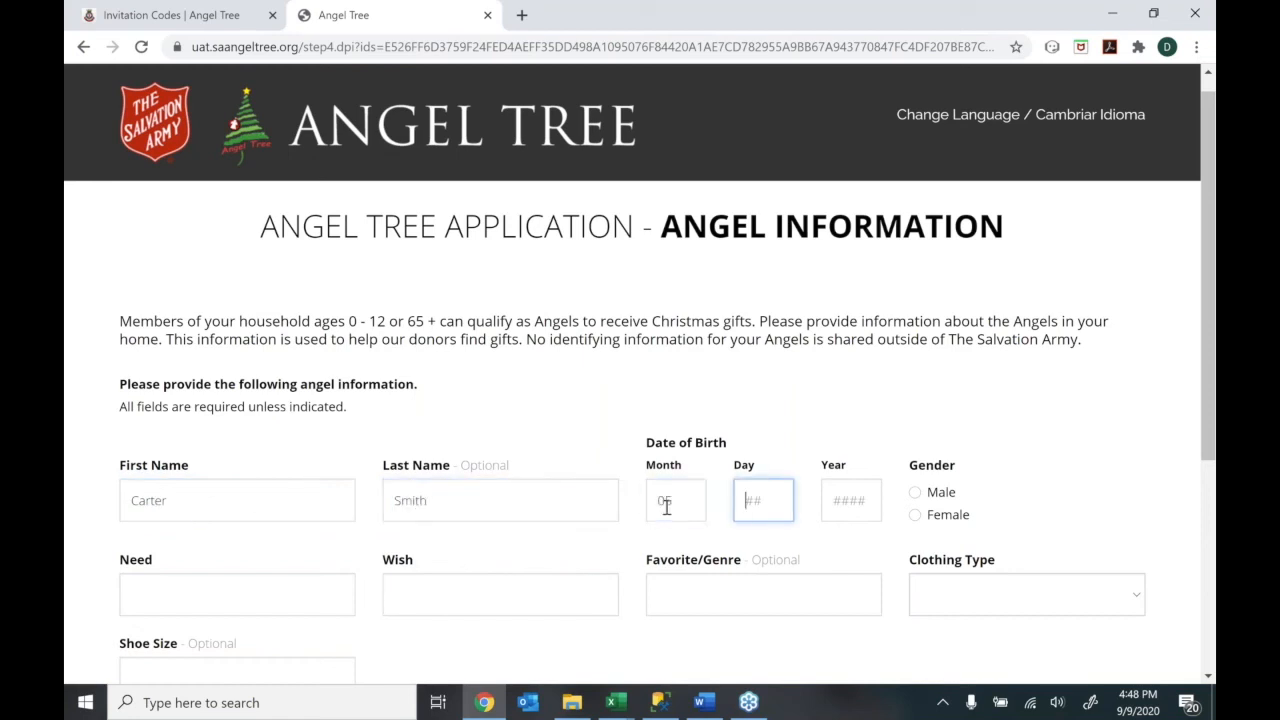
type("142")
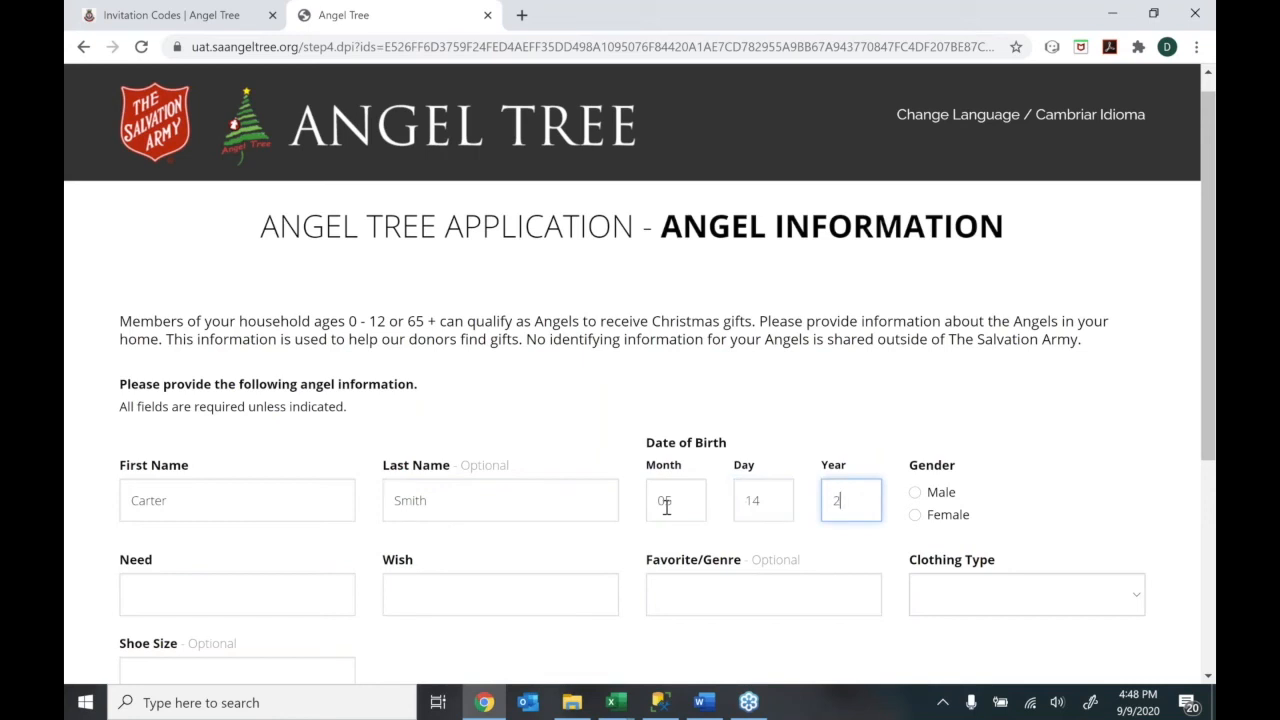
type("85")
key("BackSpace")
key("BackSpace")
key("BackSpace")
type("1985")
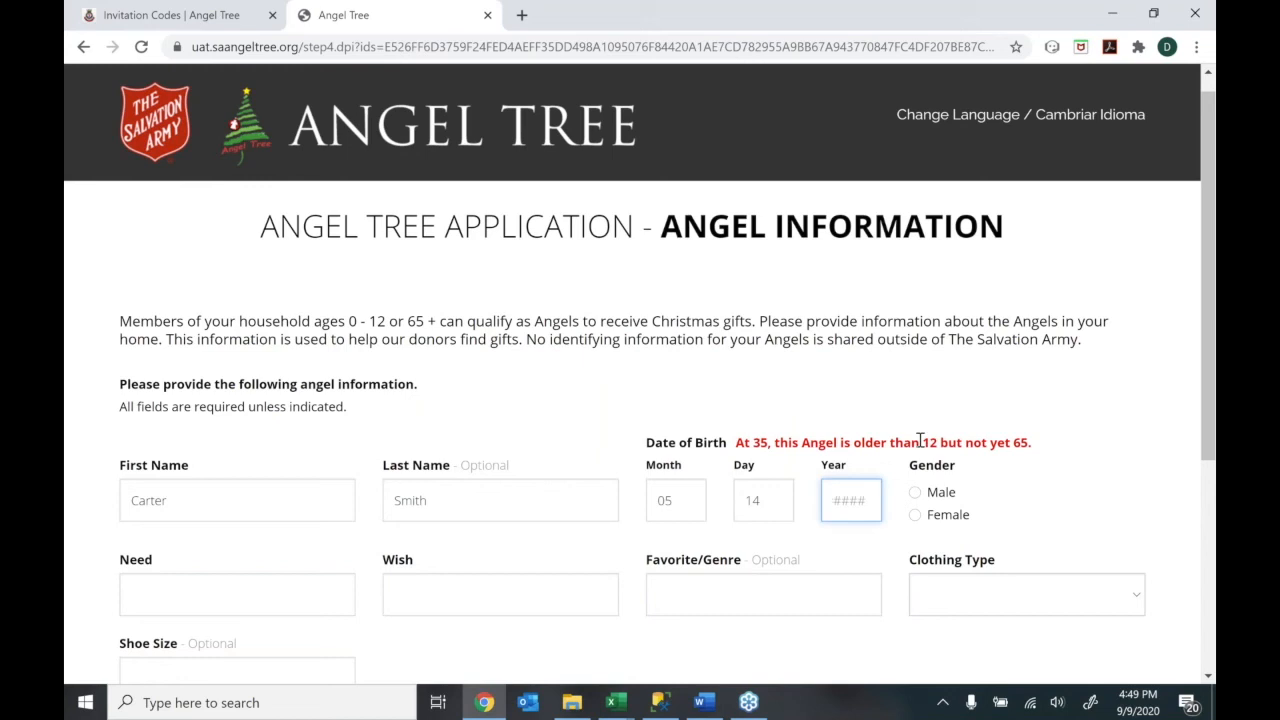
left_click(864, 497)
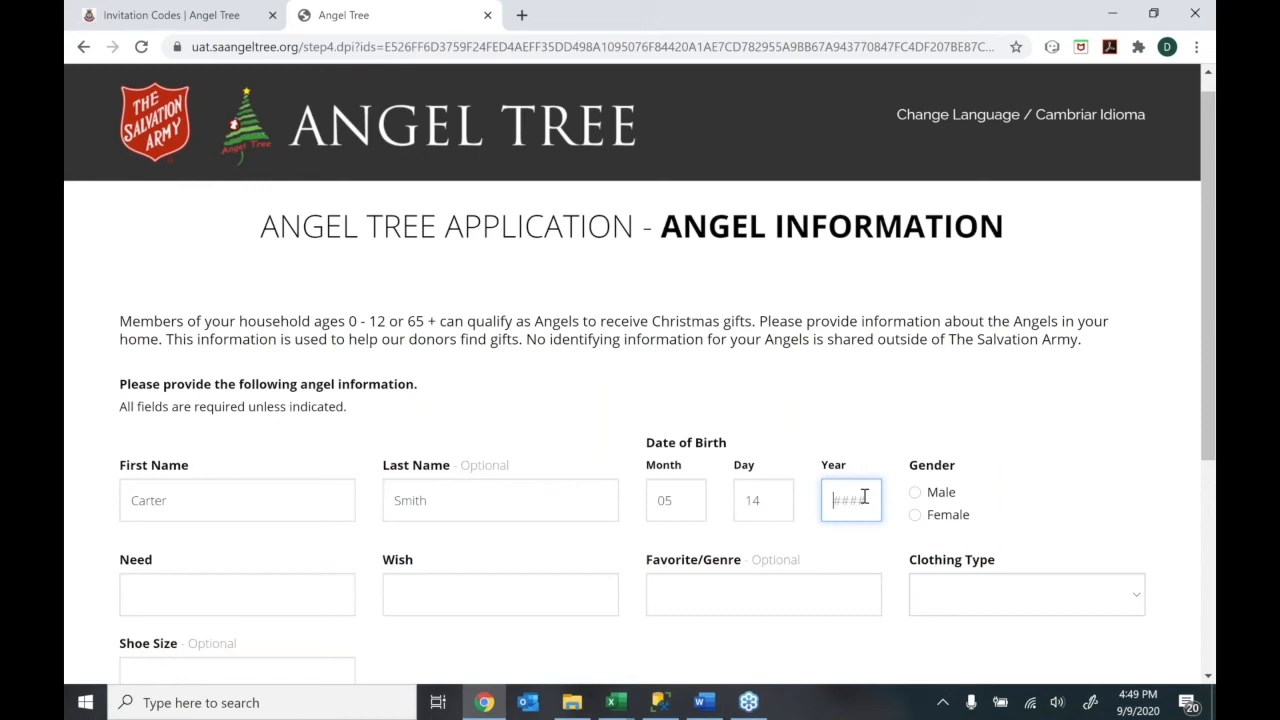
type("2019")
Mark the angel Male with need Bedding, wish Skateboard, favorite Power Rangers
left_click(916, 494)
left_click(264, 583)
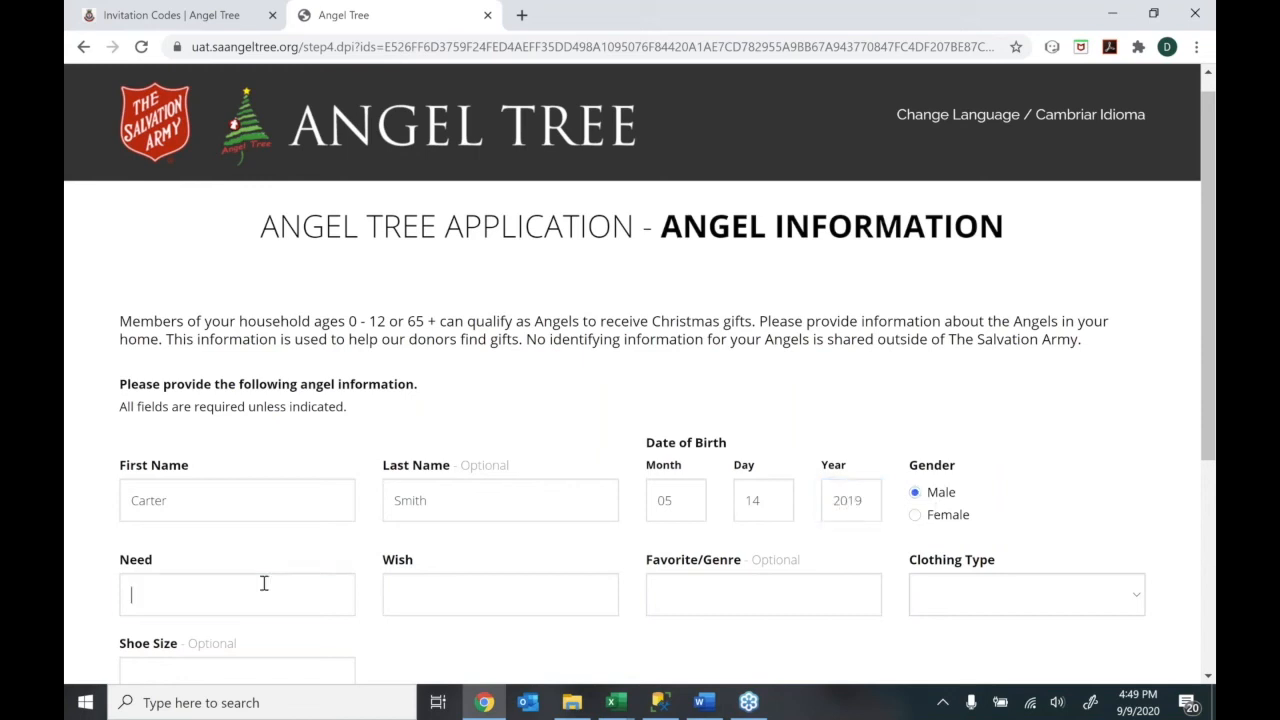
type("Bedding")
key("Tab")
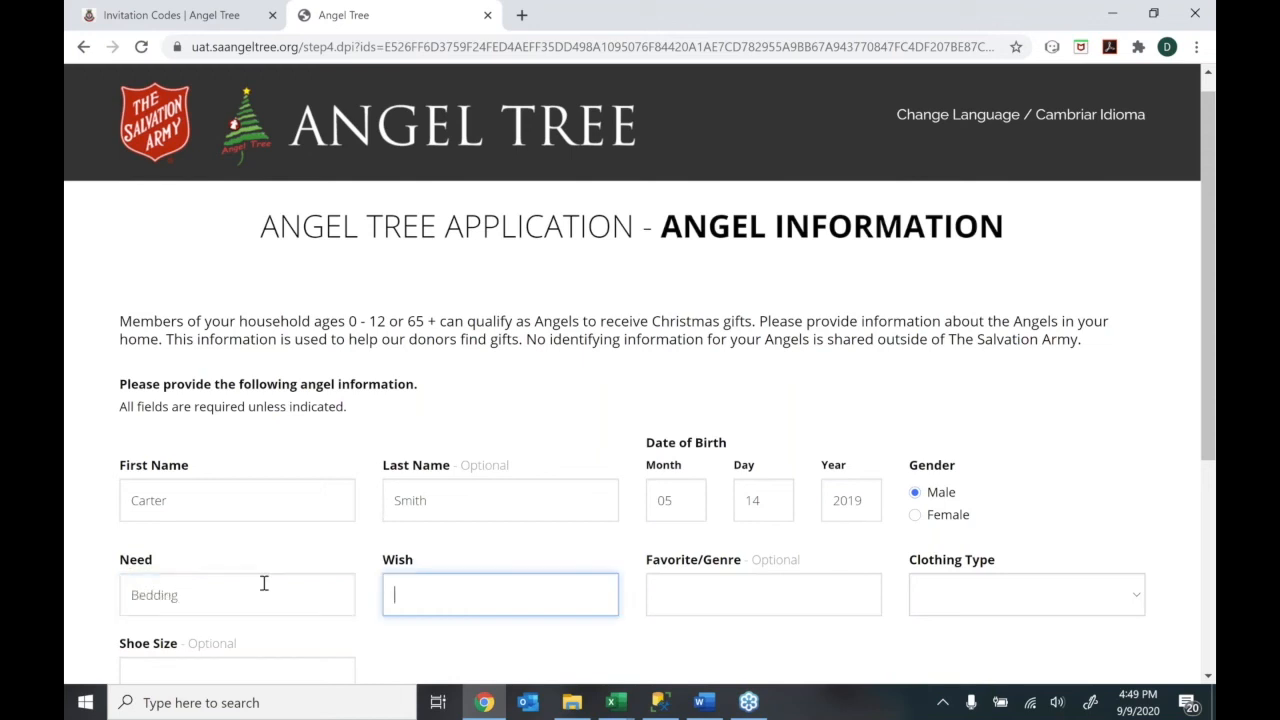
type("Skateboard")
key("Tab")
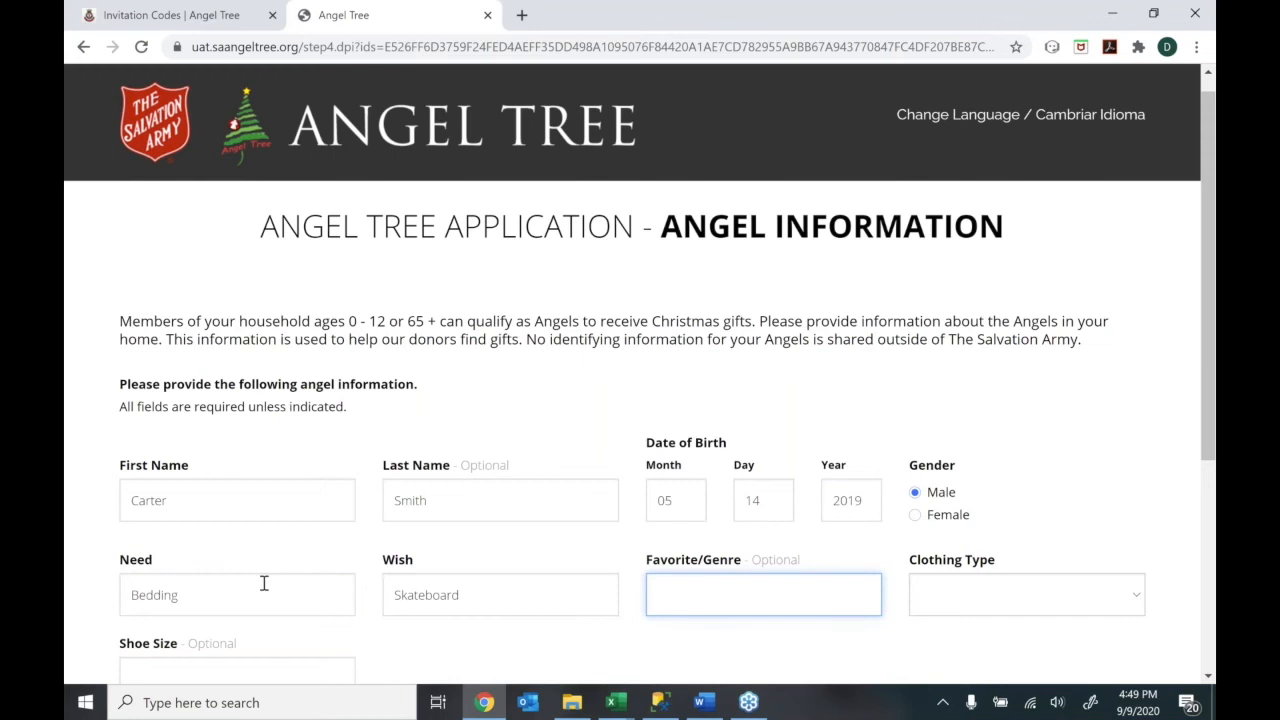
type("Power Rangers")
Set clothing type Youth Male with shoe size 8.5, pants 2T and shirt 2T
left_click(1031, 600)
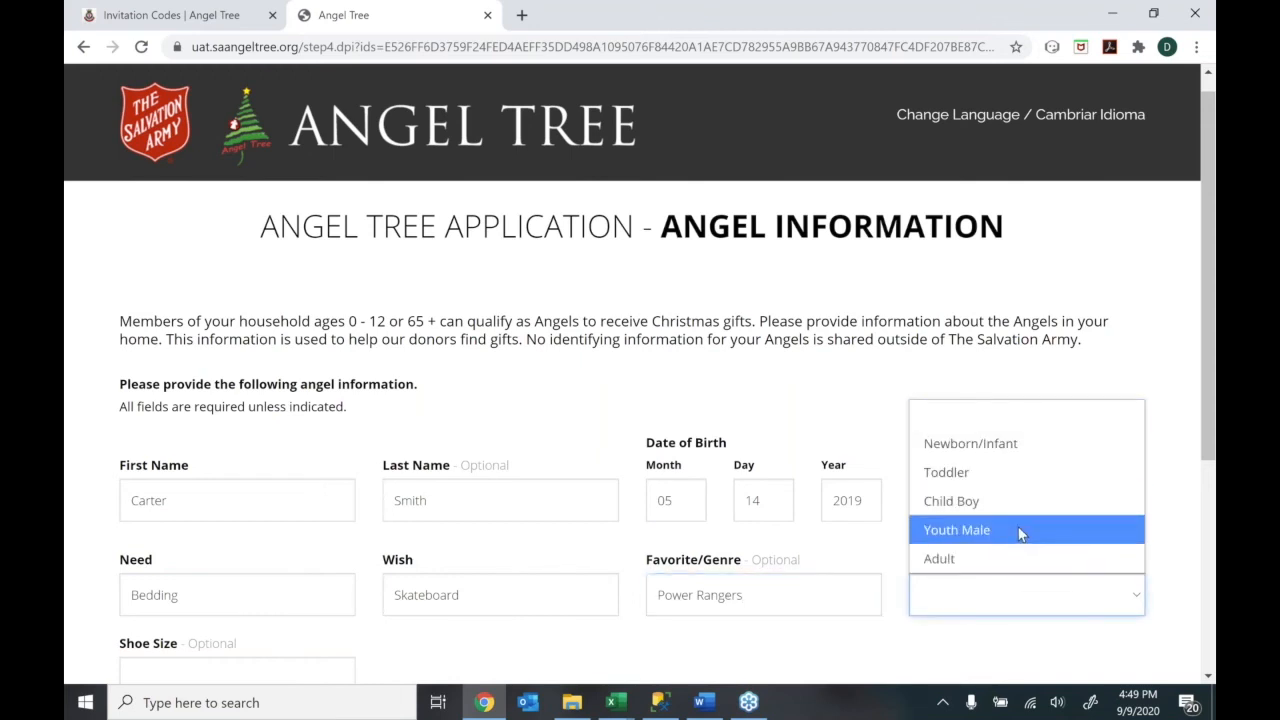
left_click(1020, 531)
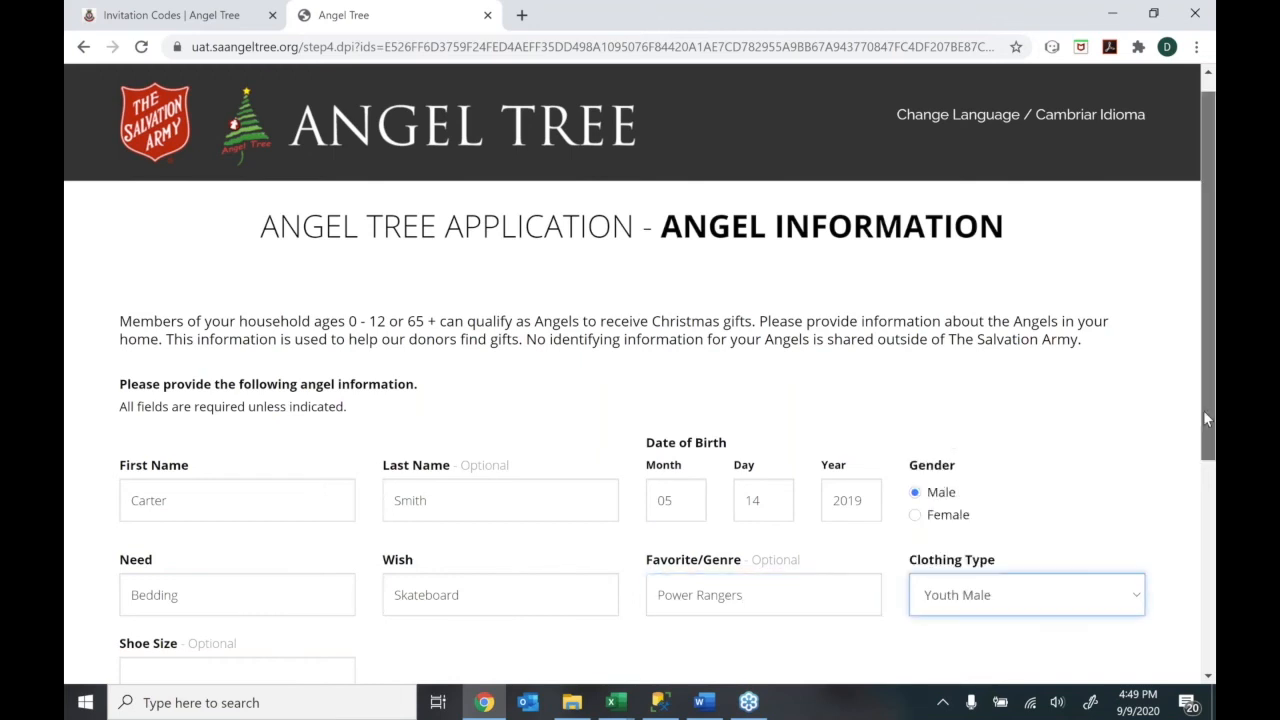
left_click_drag(1203, 419, 1203, 541)
left_click(193, 405)
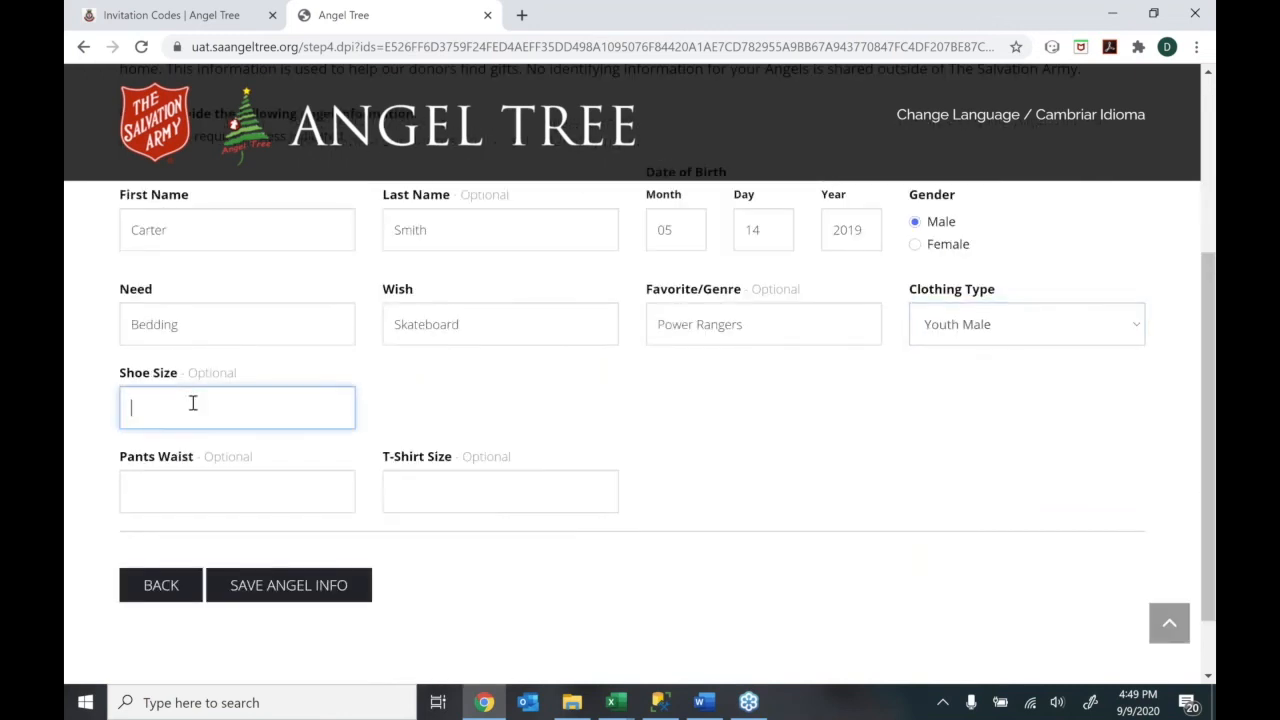
type("8.5")
left_click(206, 485)
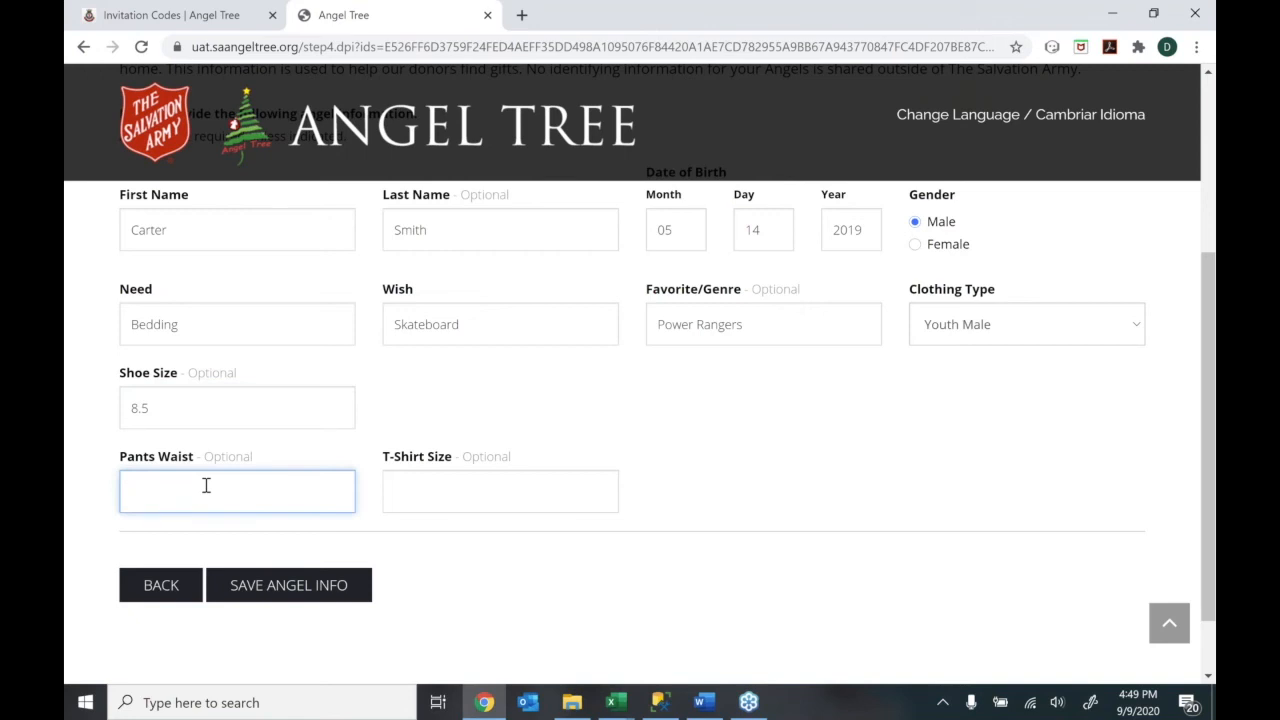
type("3")
key("BackSpace")
type("2T")
left_click(435, 508)
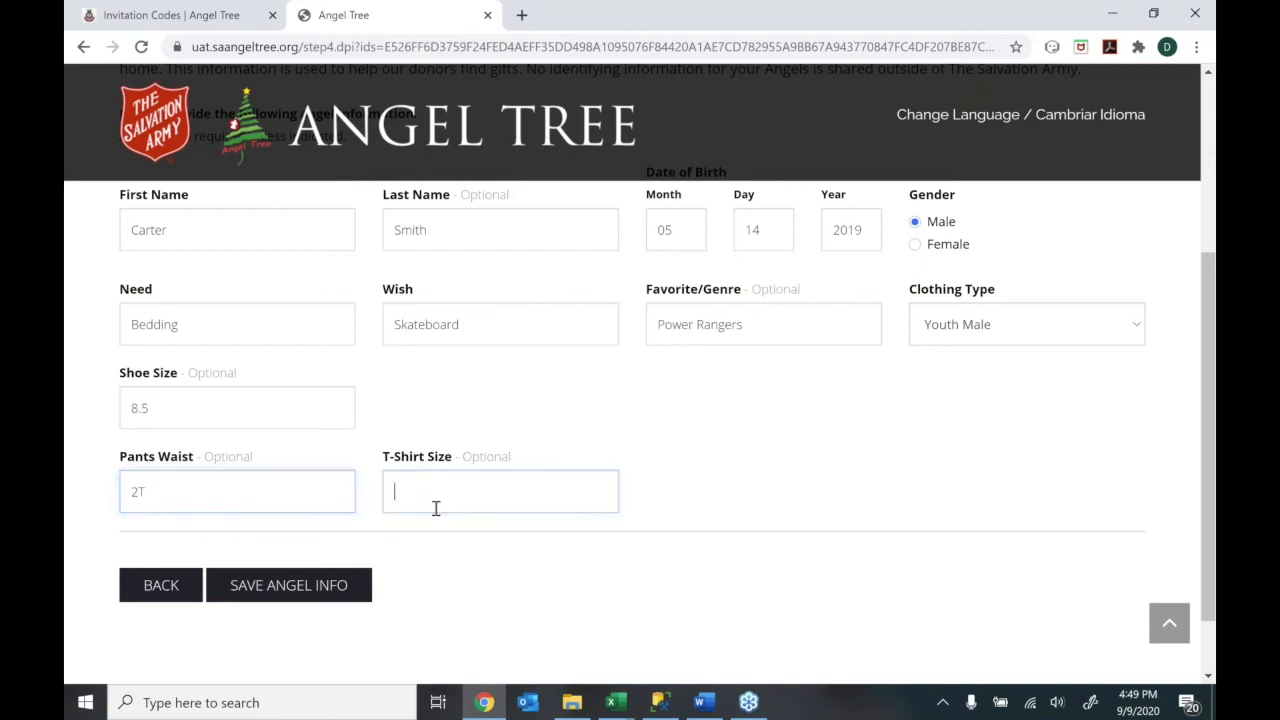
type("2T")
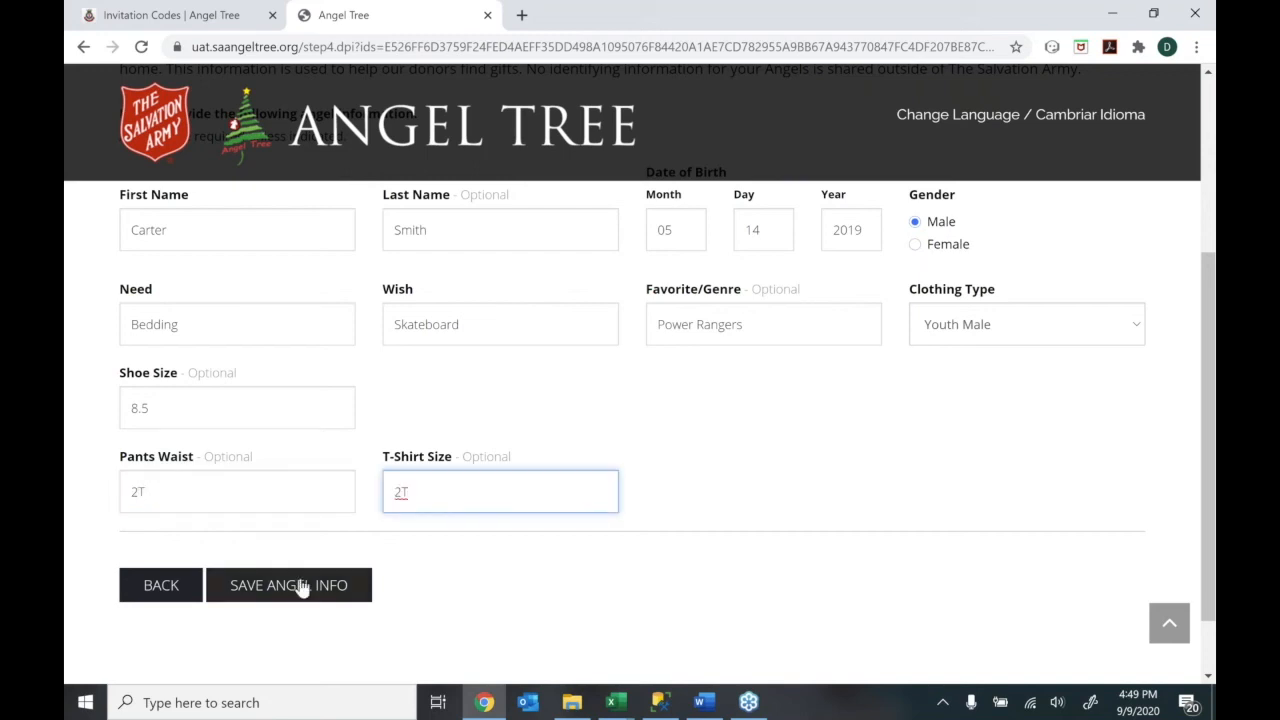
Save the angel, answer no more angels, and continue
left_click(302, 588)
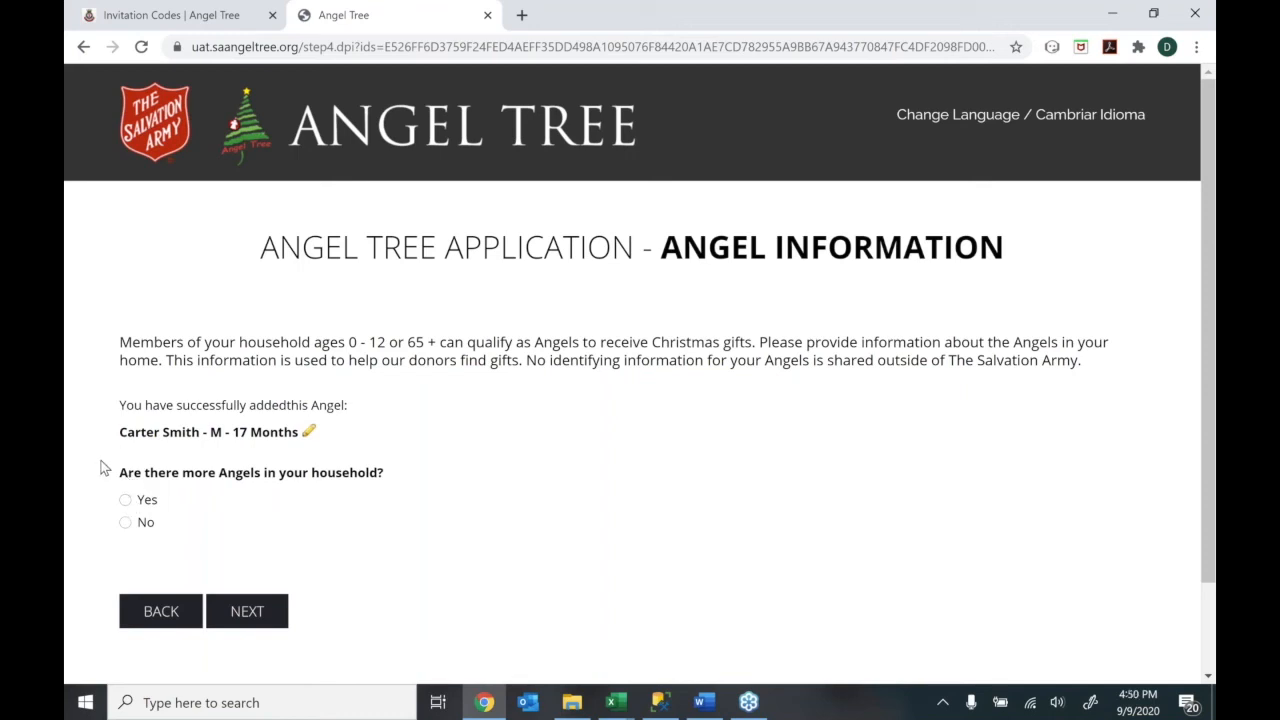
left_click(127, 525)
left_click(247, 613)
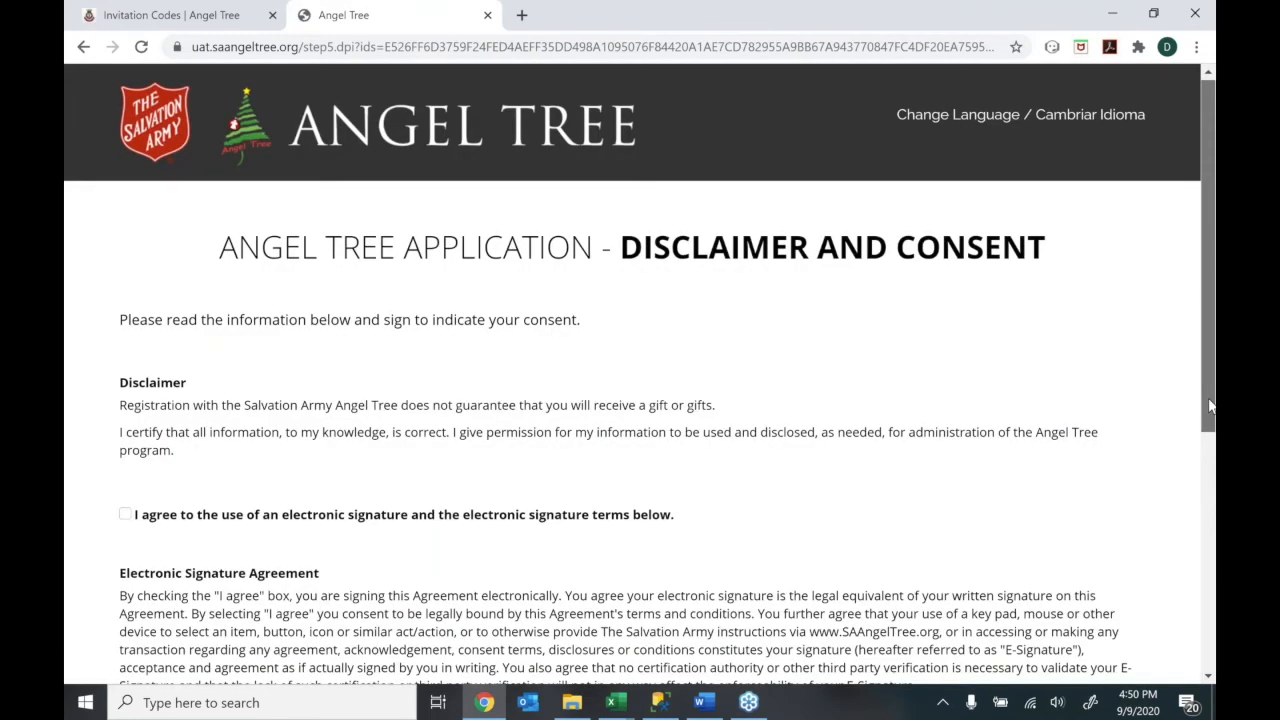
Agree to an electronic signature, draw the signature, and apply it
left_click_drag(1209, 405, 1206, 573)
left_click(125, 213)
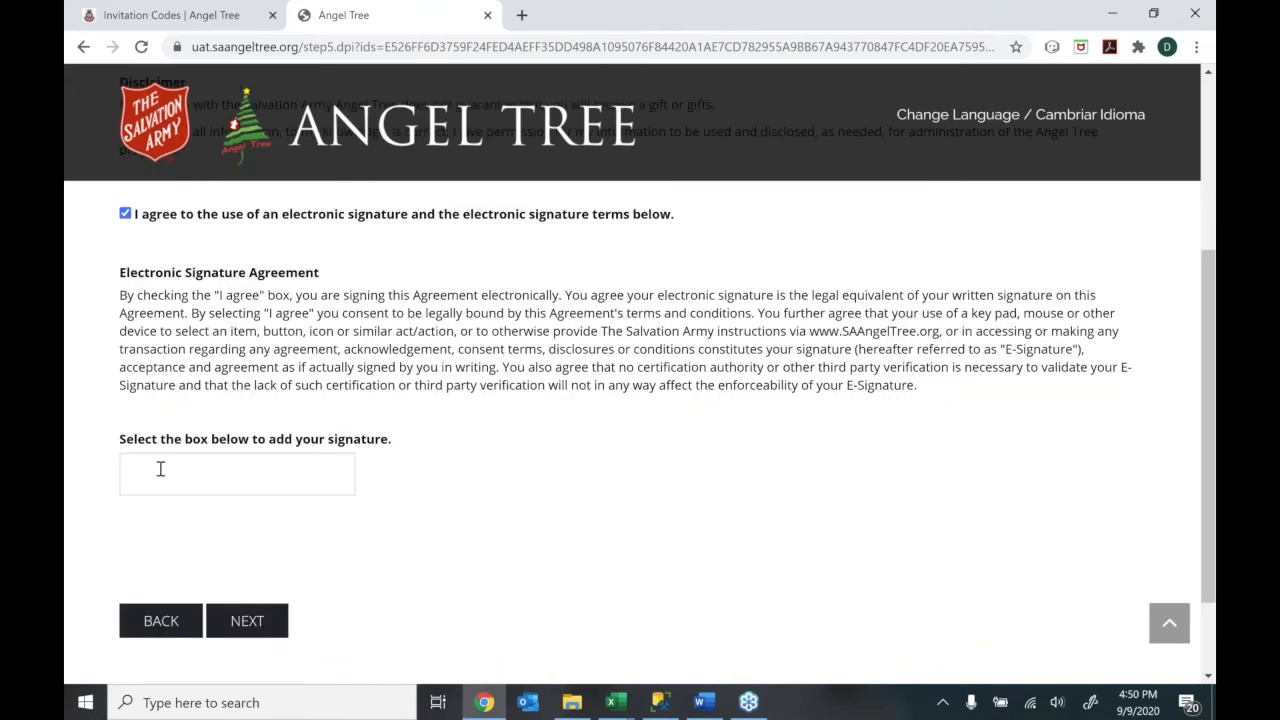
left_click(160, 468)
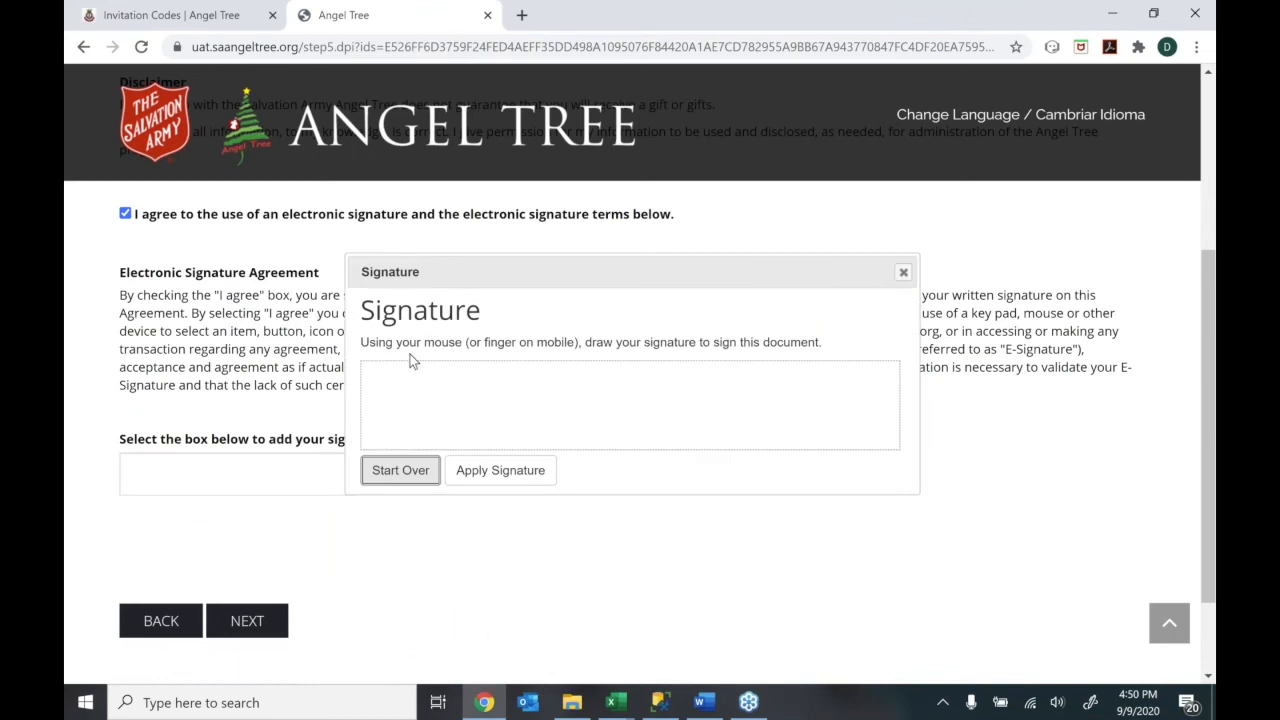
mouse_move(450, 385)
left_mouse_down()
mouse_move(631, 414)
mouse_move(603, 391)
mouse_move(416, 414)
mouse_move(430, 404)
left_mouse_up()
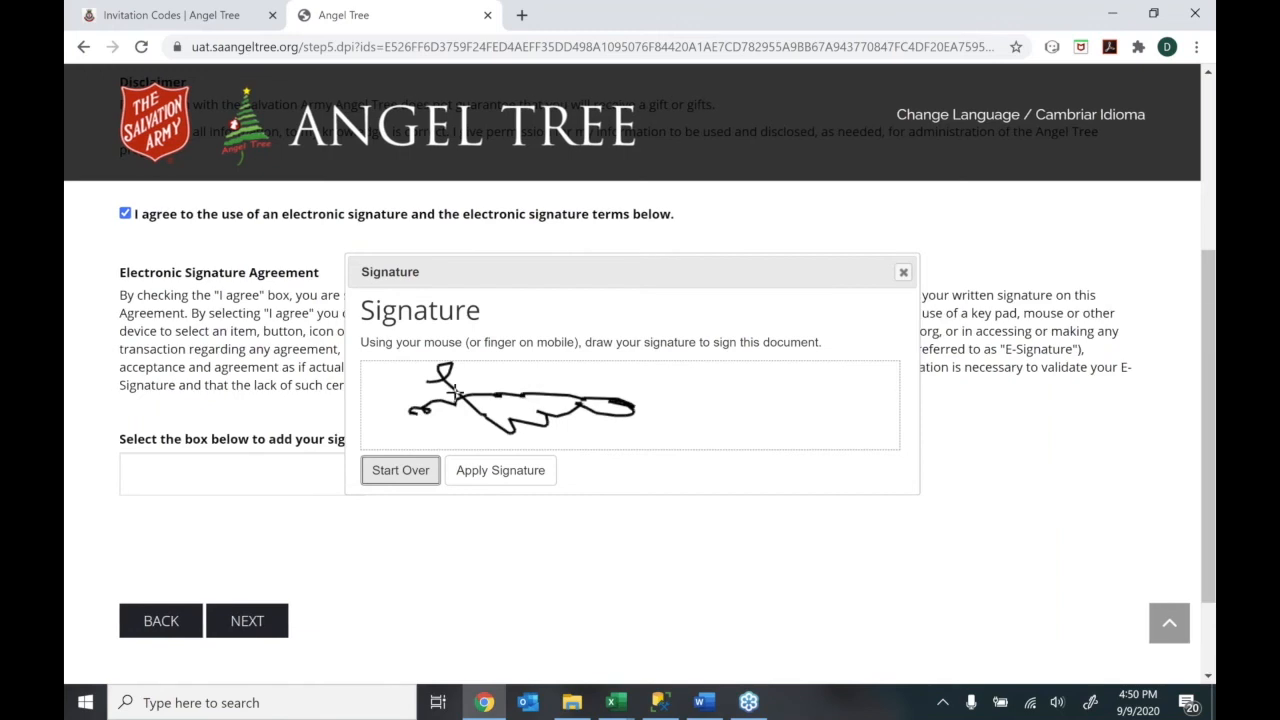
mouse_move(658, 380)
left_mouse_down()
mouse_move(765, 410)
mouse_move(855, 390)
mouse_move(870, 403)
left_mouse_up()
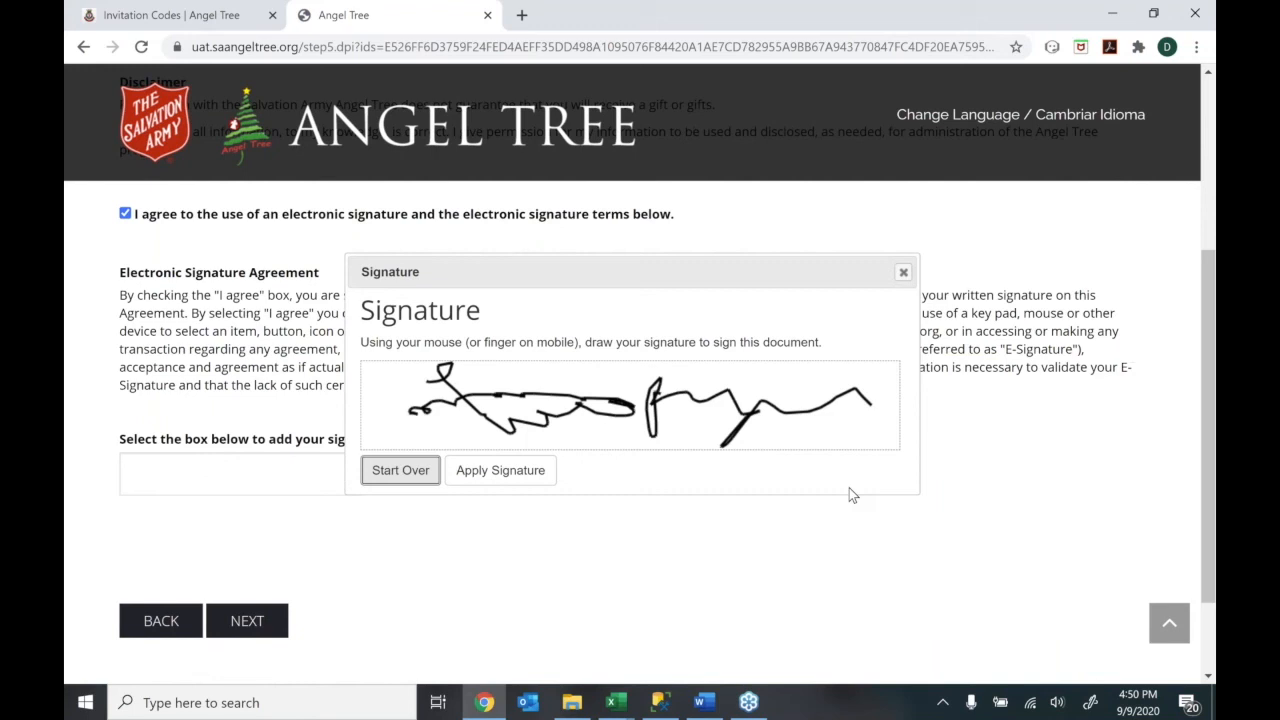
left_click(540, 470)
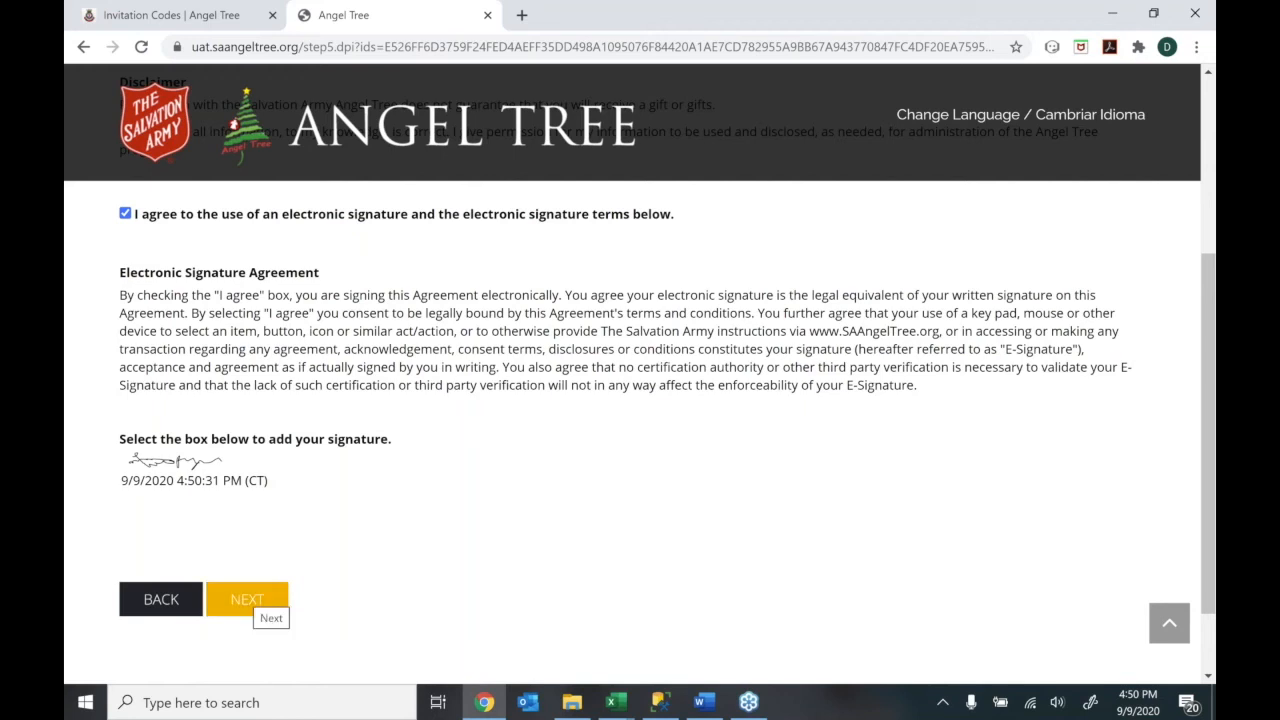
Continue to Submit Documentation, which requires Identification and a Water Bill
left_click(247, 599)
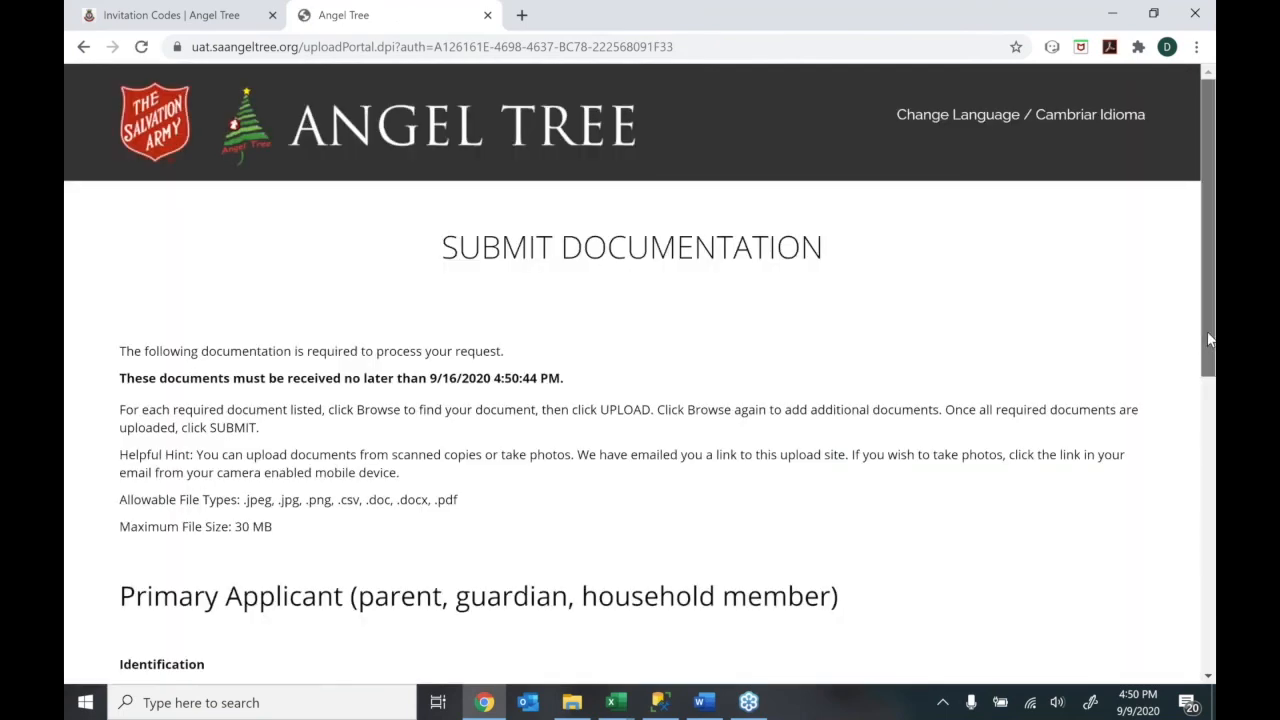
mouse_move(1204, 345)
left_mouse_down()
mouse_move(1188, 414)
mouse_move(1203, 332)
left_mouse_up()
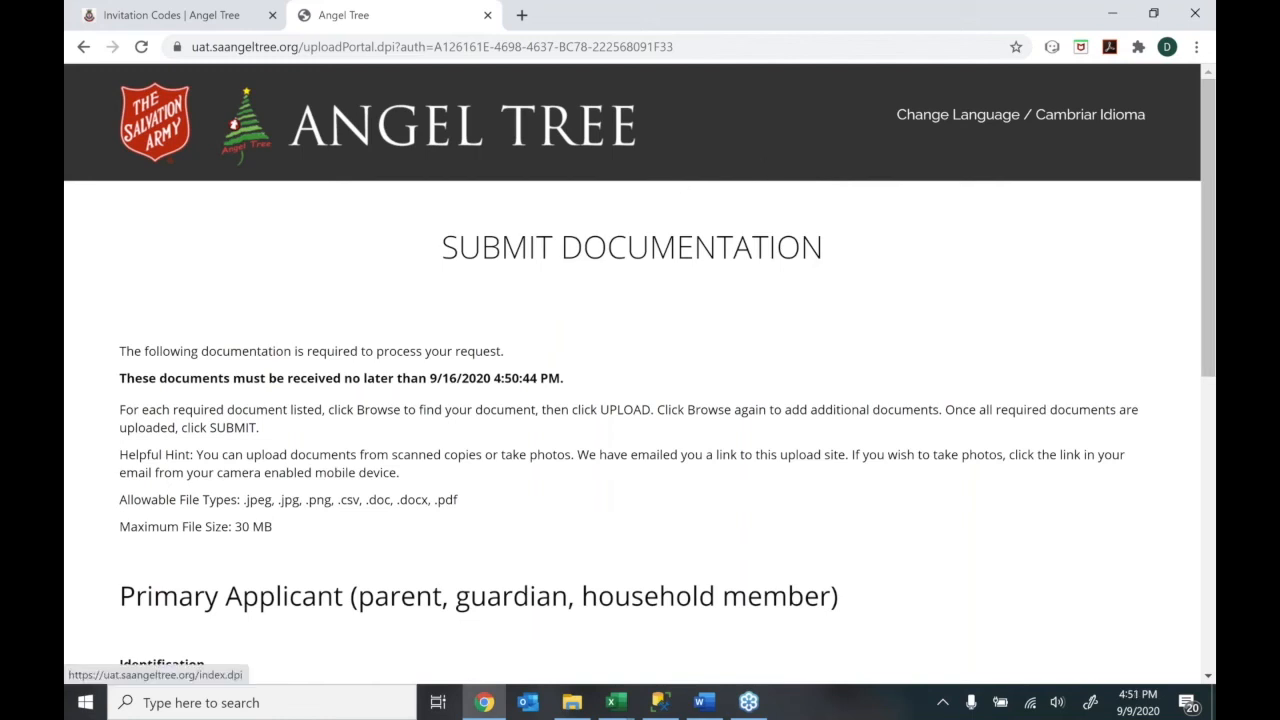
left_click(137, 20)
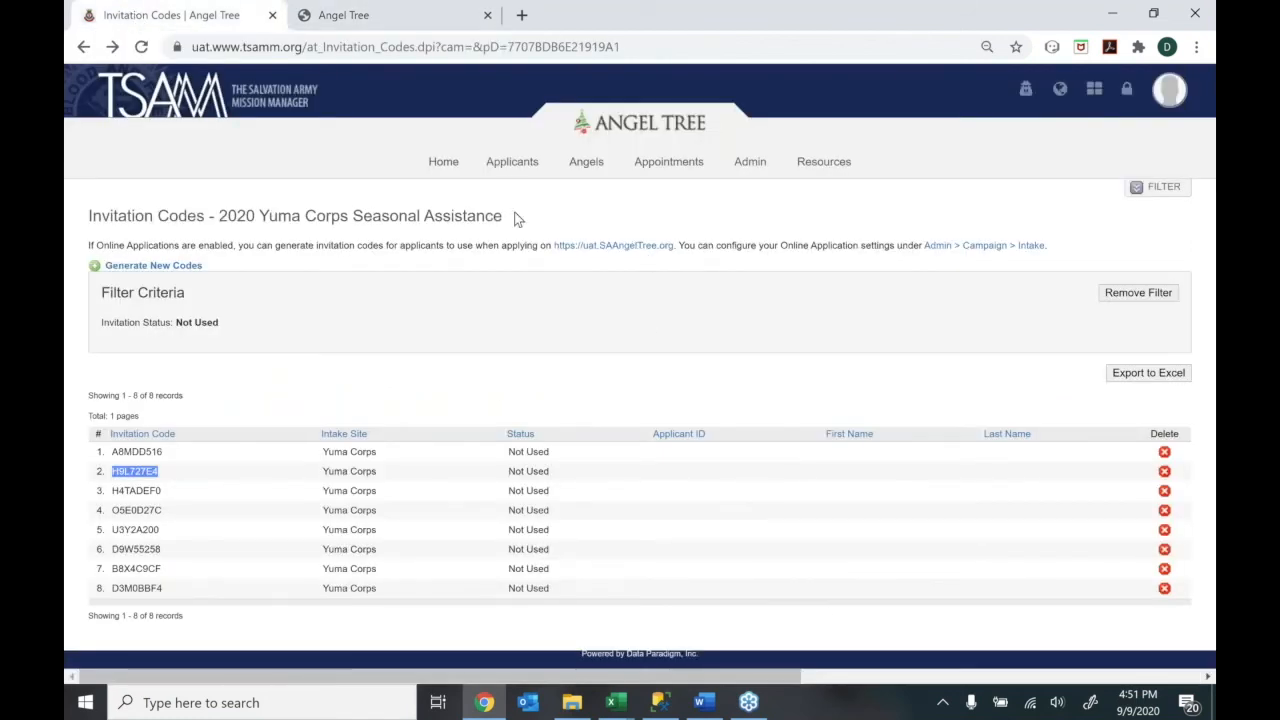
mouse_move(520, 160)
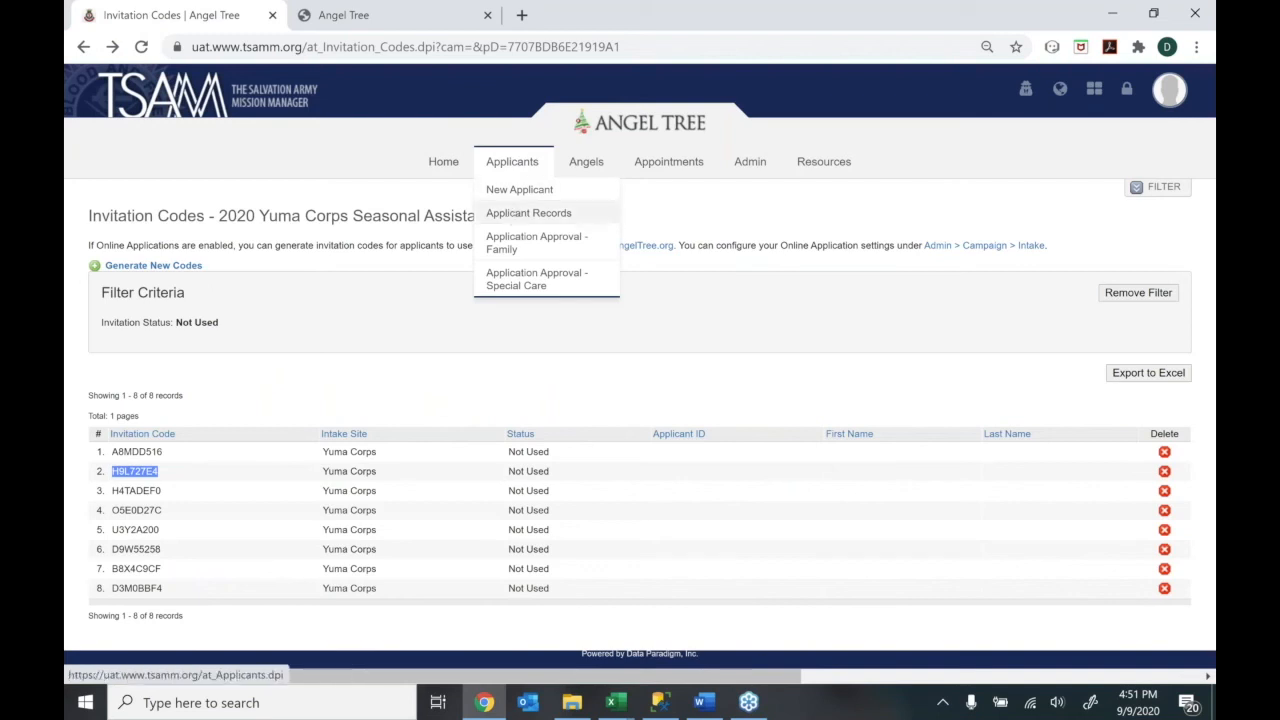
left_click(514, 213)
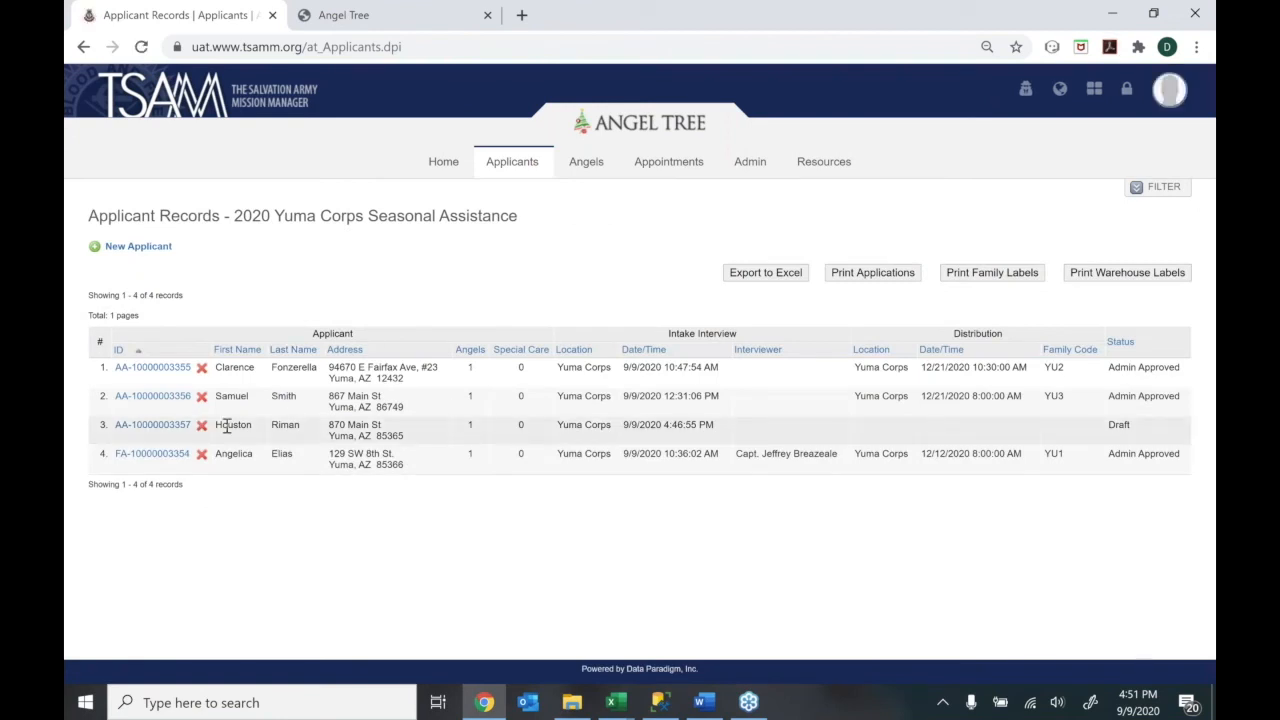
double_click(1133, 433)
left_click(366, 8)
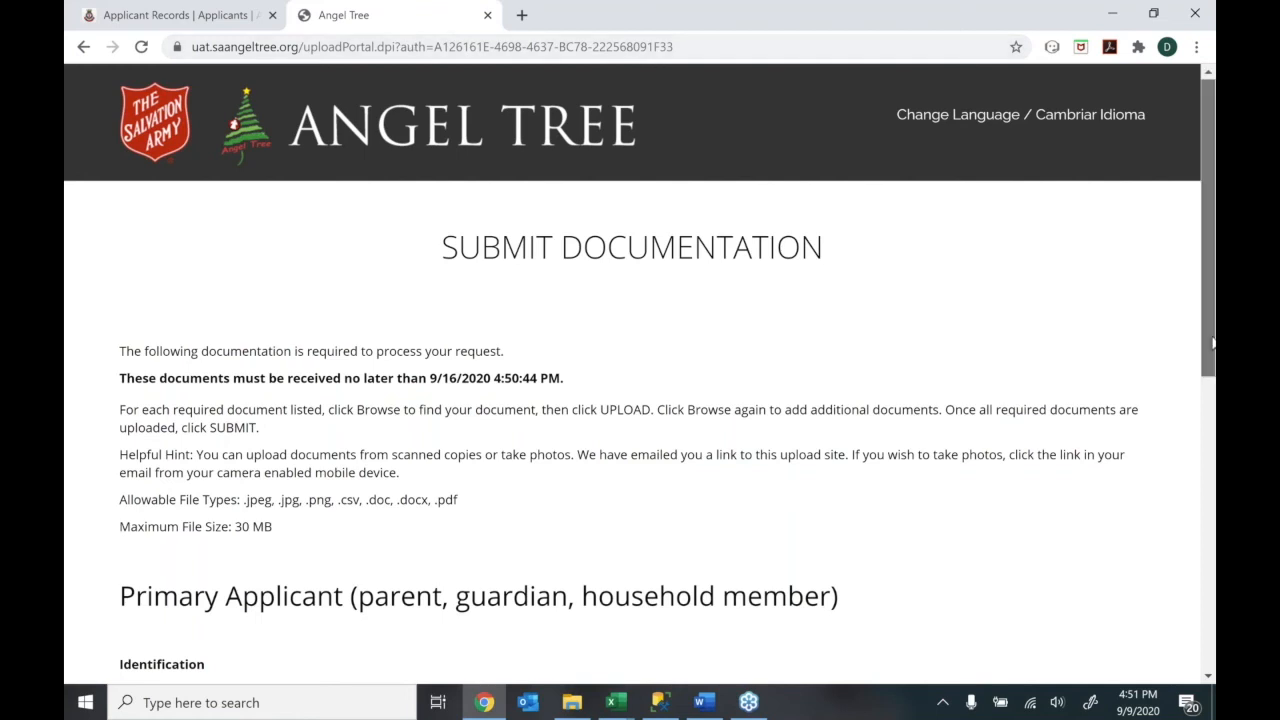
mouse_move(1212, 343)
left_mouse_down()
mouse_move(1206, 388)
mouse_move(1203, 333)
left_mouse_up()
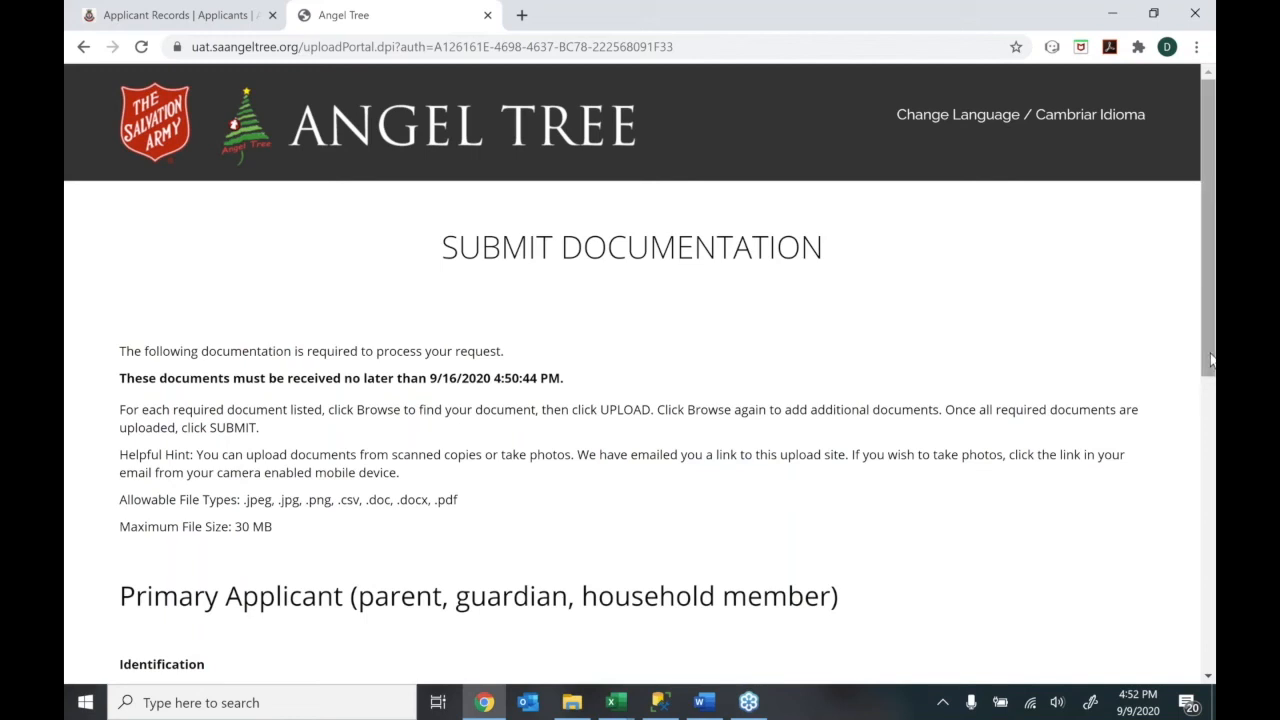
left_click_drag(1210, 360, 1190, 545)
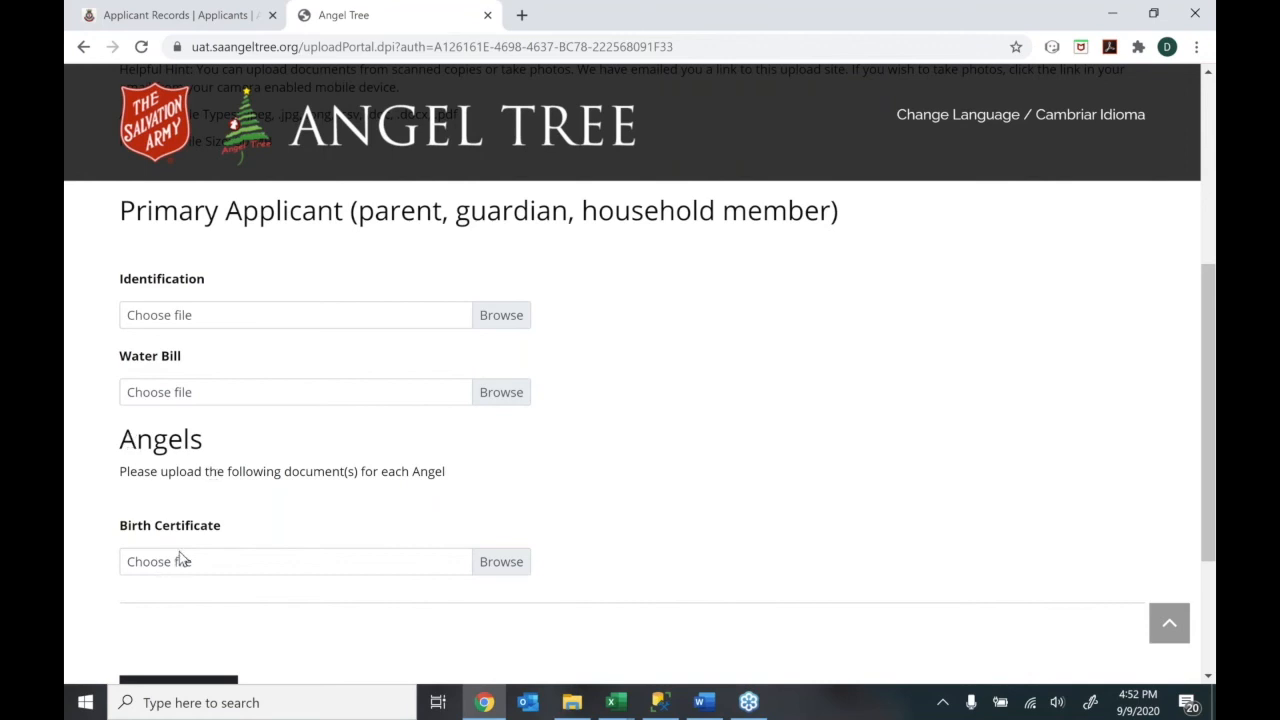
Attach Identification Copy.pdf as Identification, Invoice.pdf as Water Bill, and Identification Copy.pdf as Birth Certificate
left_click(487, 318)
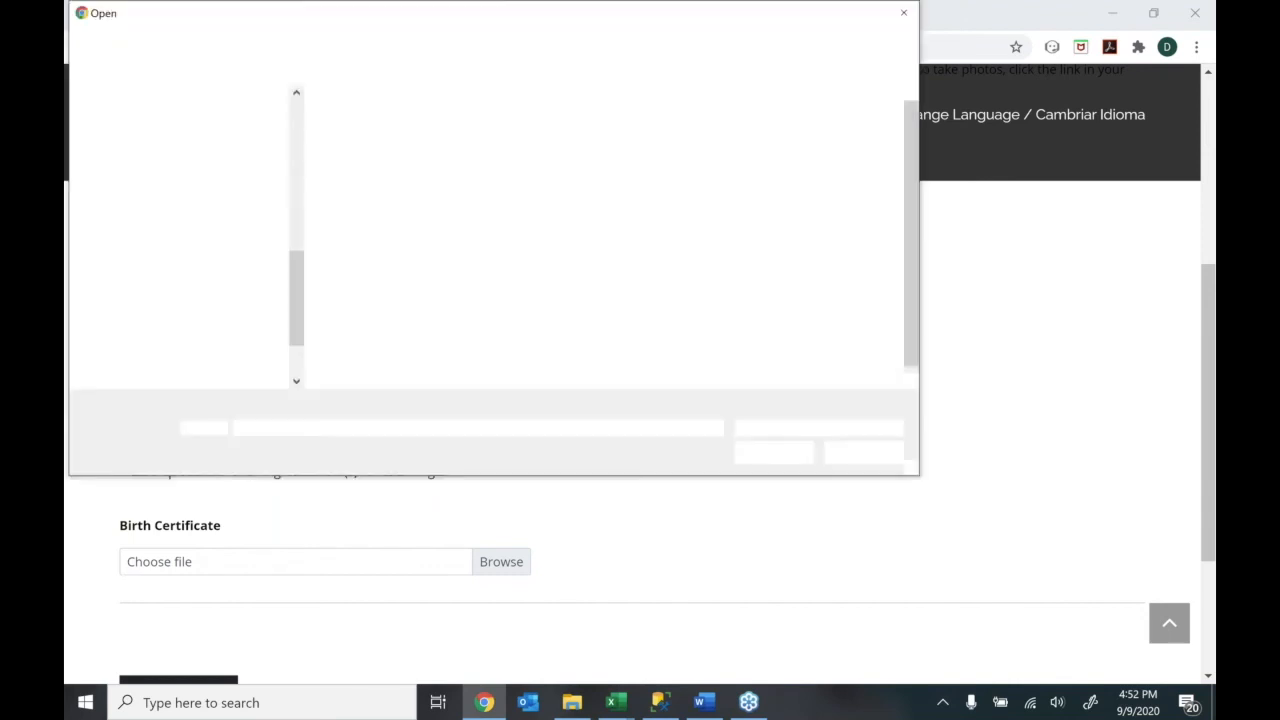
left_click(392, 202)
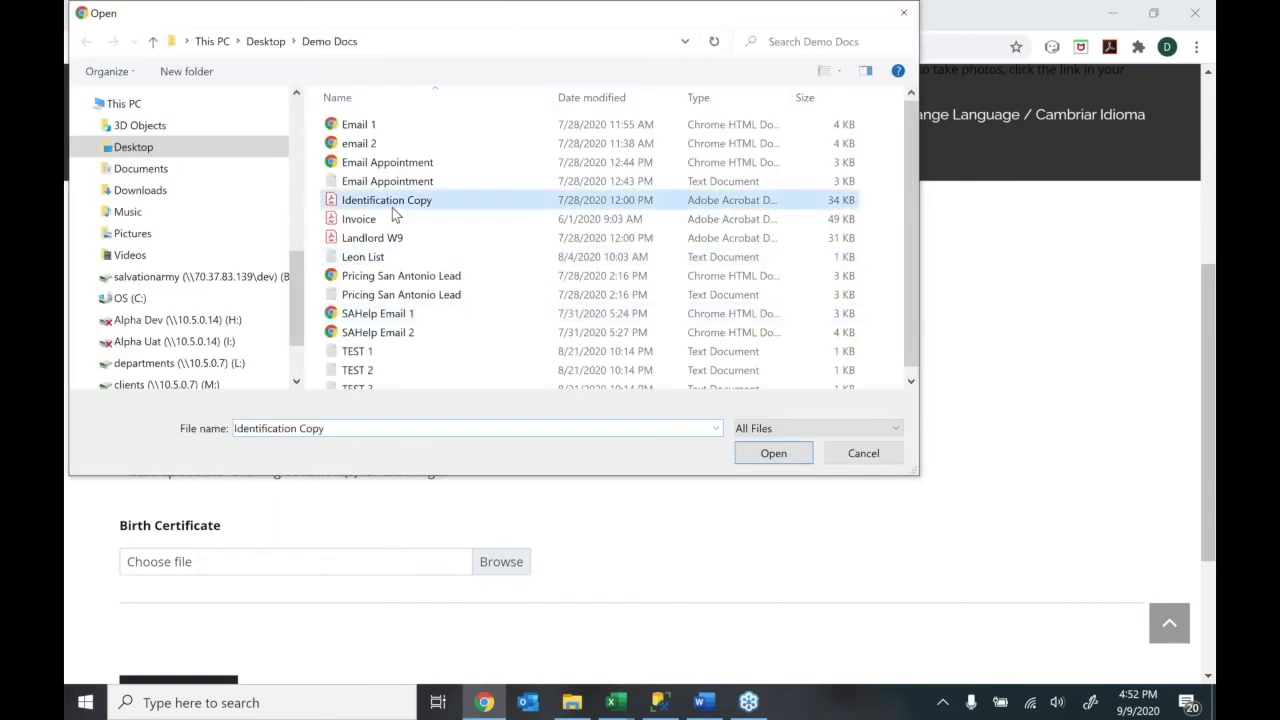
double_click(392, 202)
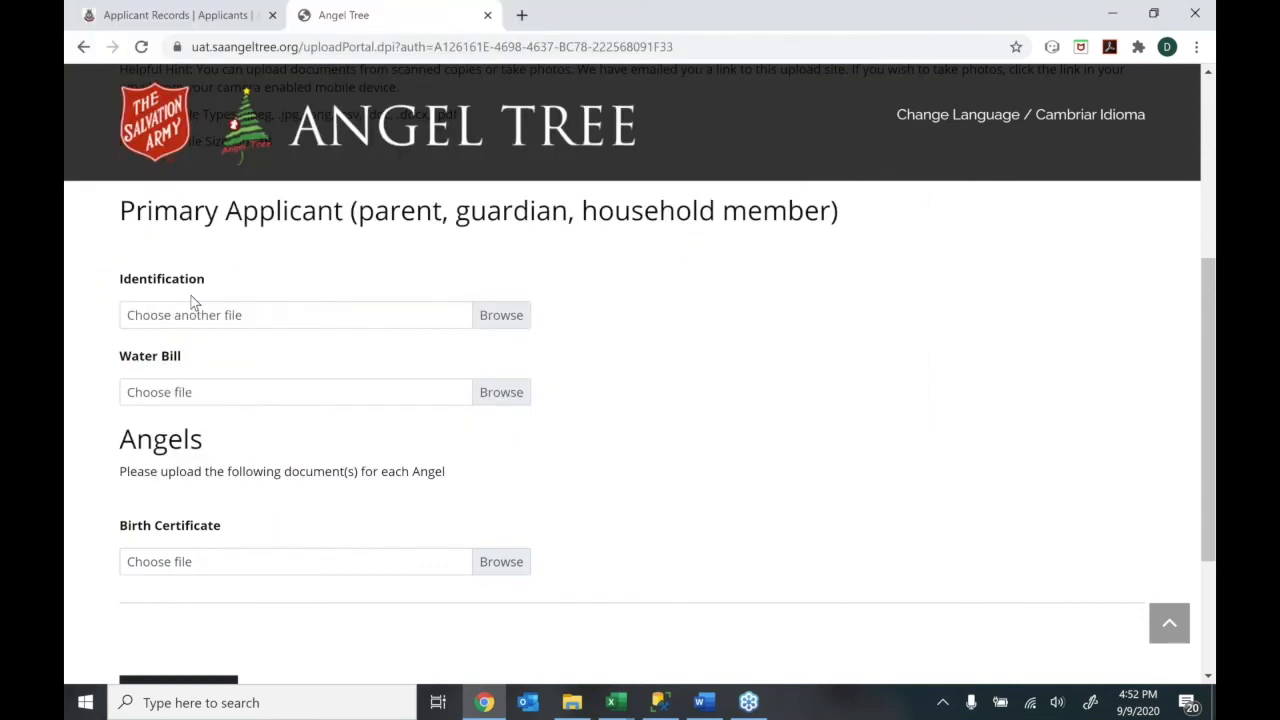
left_click(500, 432)
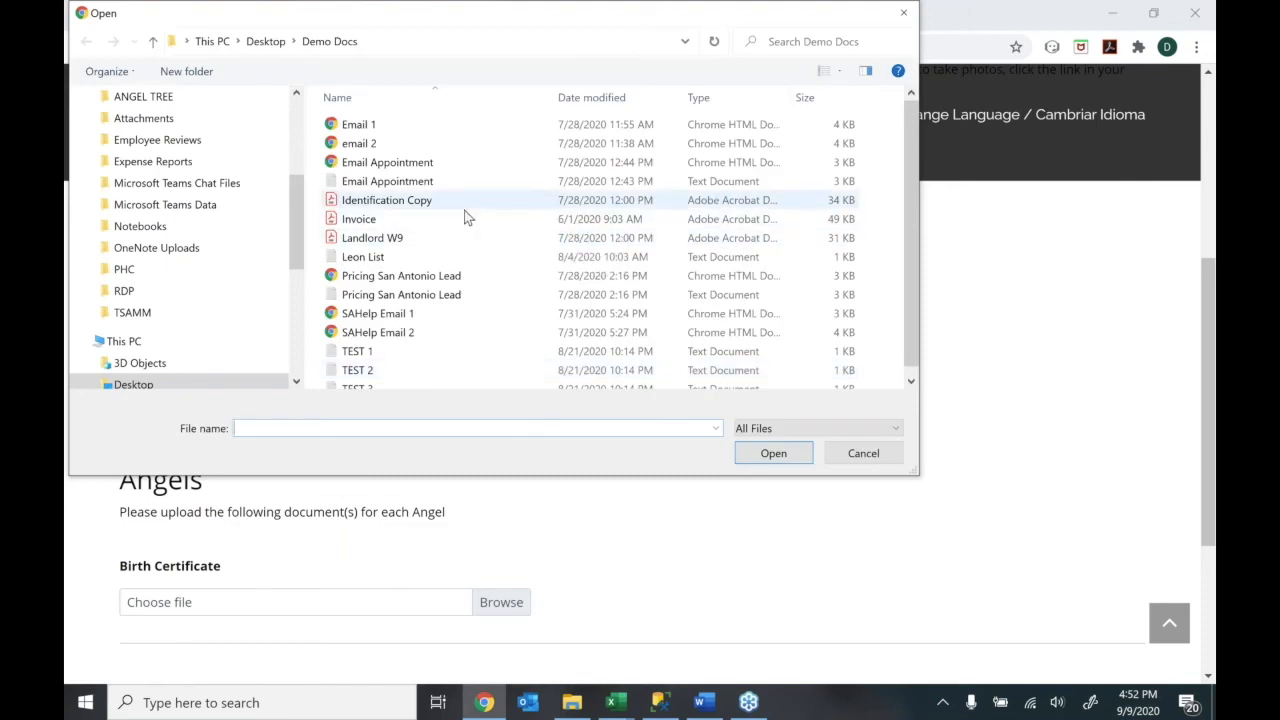
left_click(459, 222)
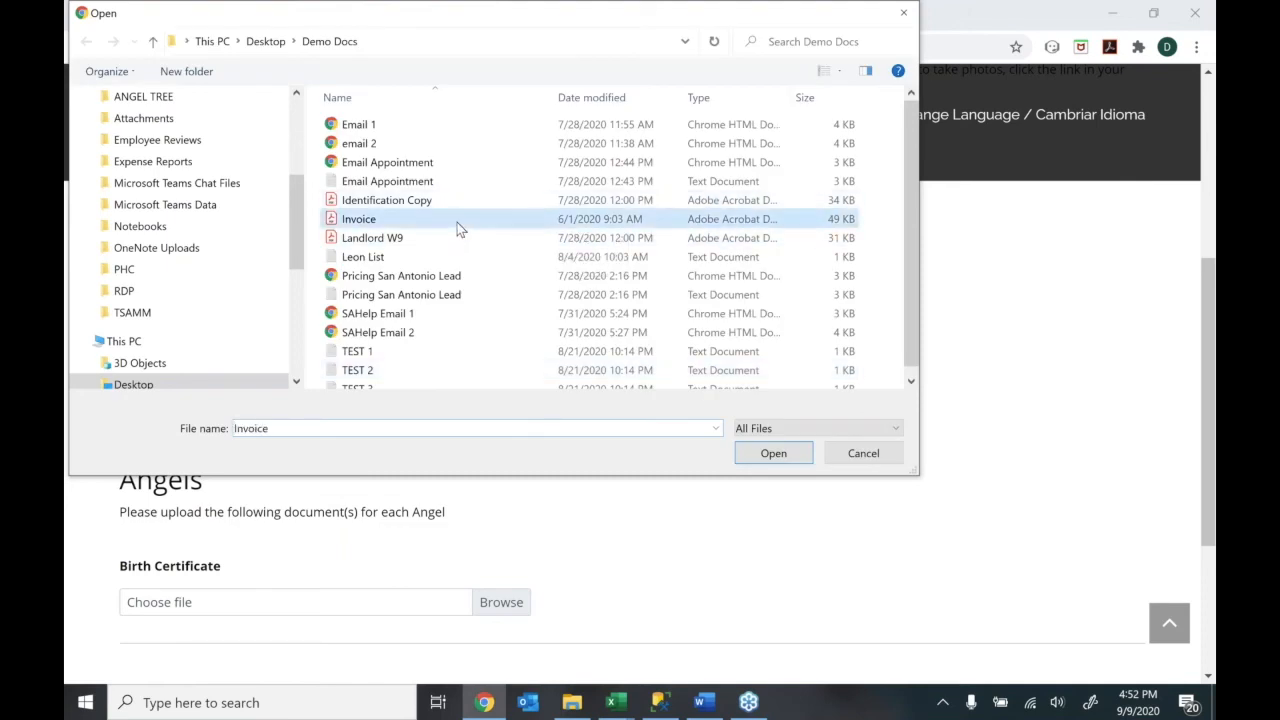
double_click(457, 222)
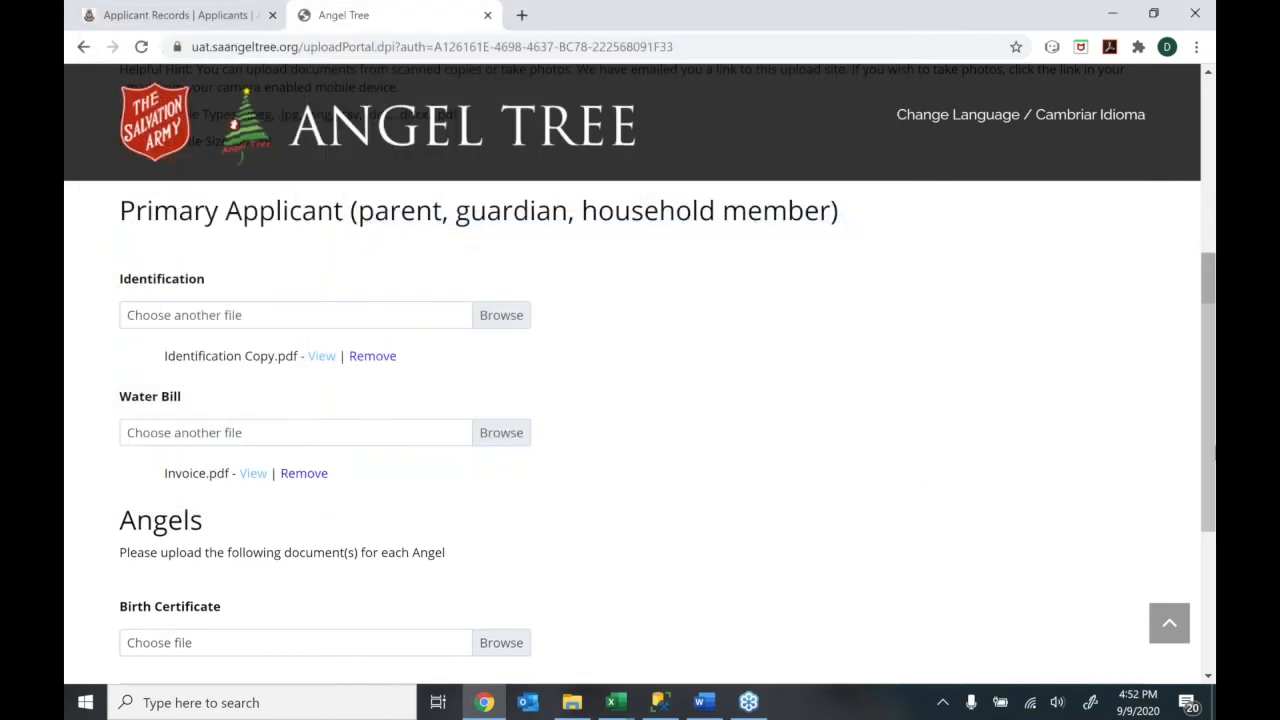
scroll(202, 516, "down", 1)
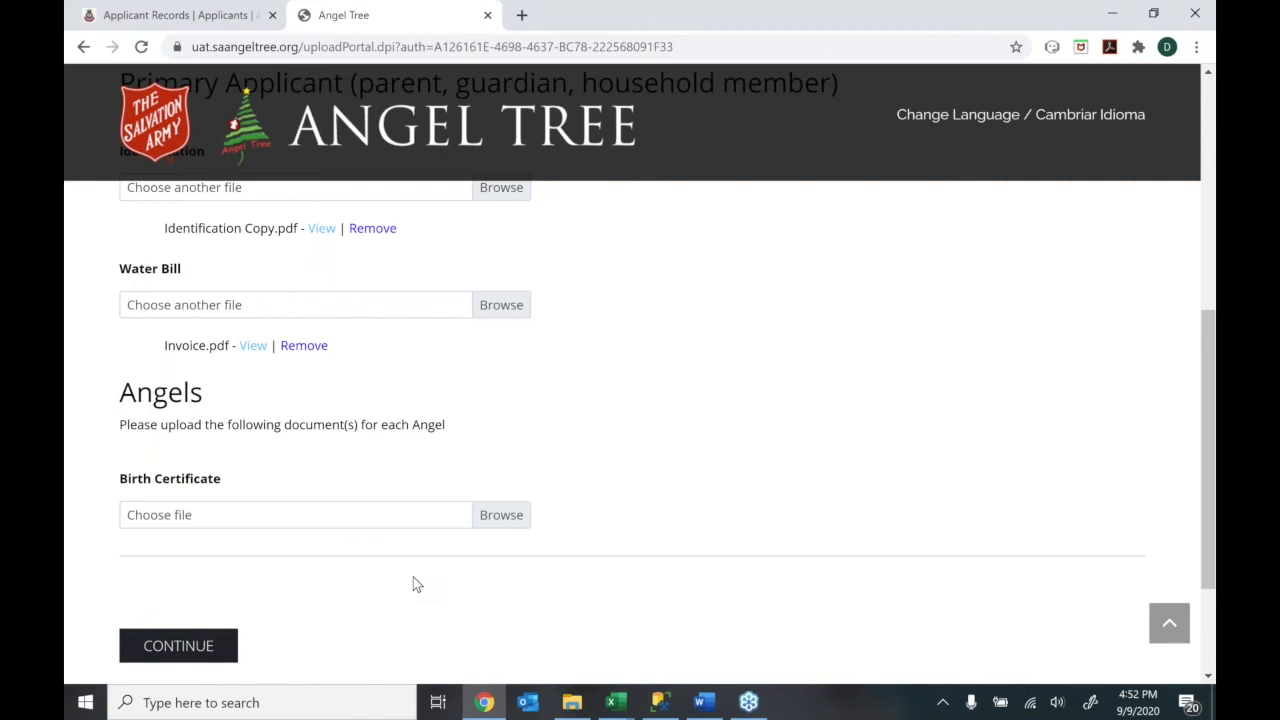
left_click(500, 525)
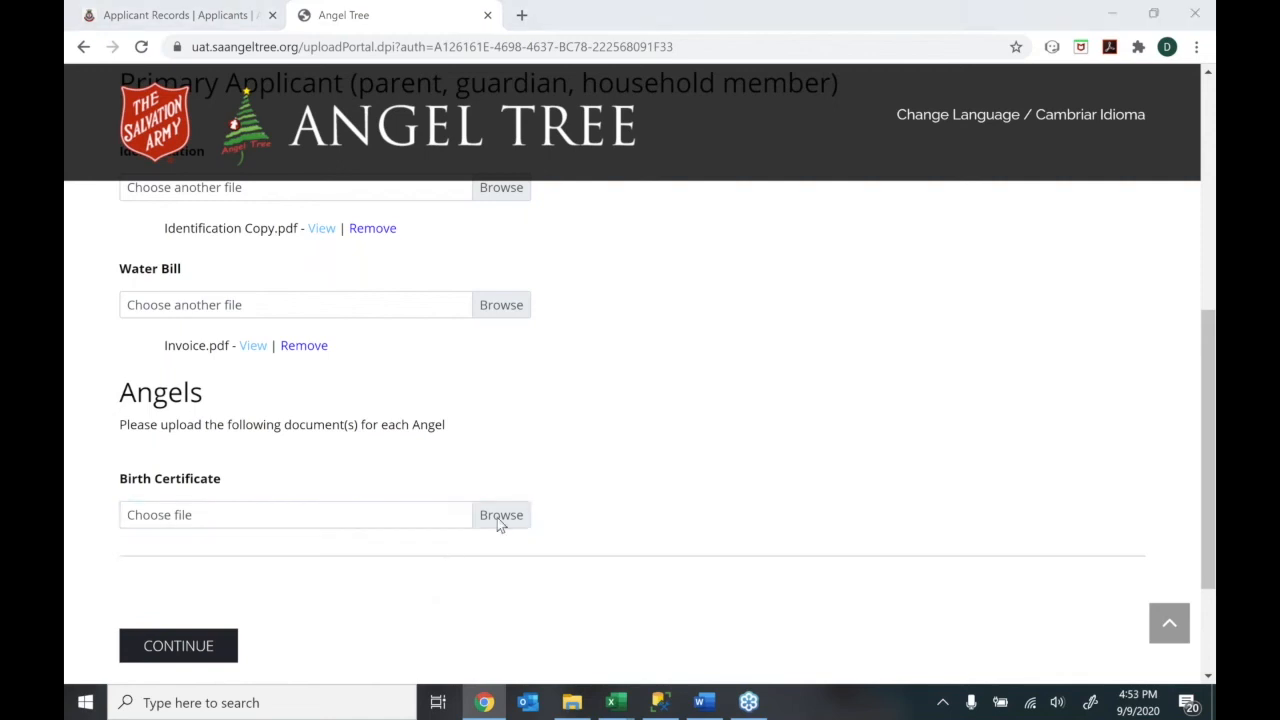
double_click(414, 201)
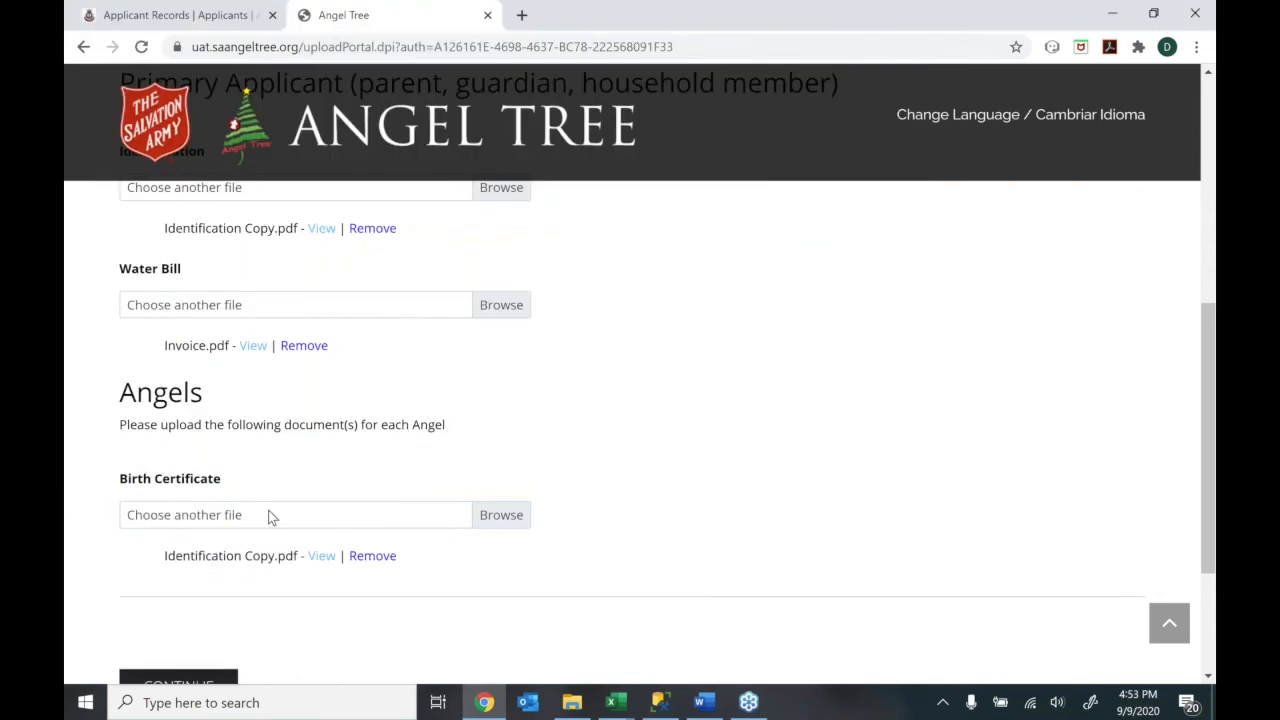
Continue past the uploads, submit the documents, and confirm the submission in the warning
left_click(204, 683)
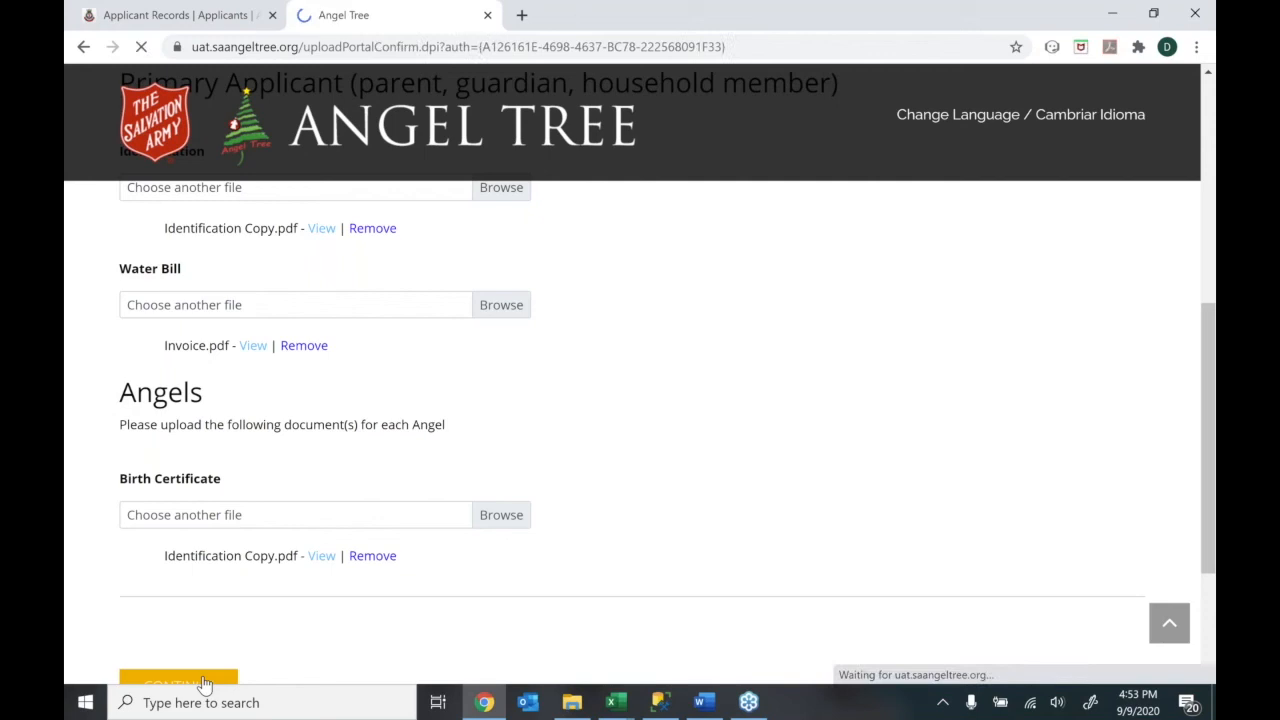
left_click_drag(1208, 347, 1174, 547)
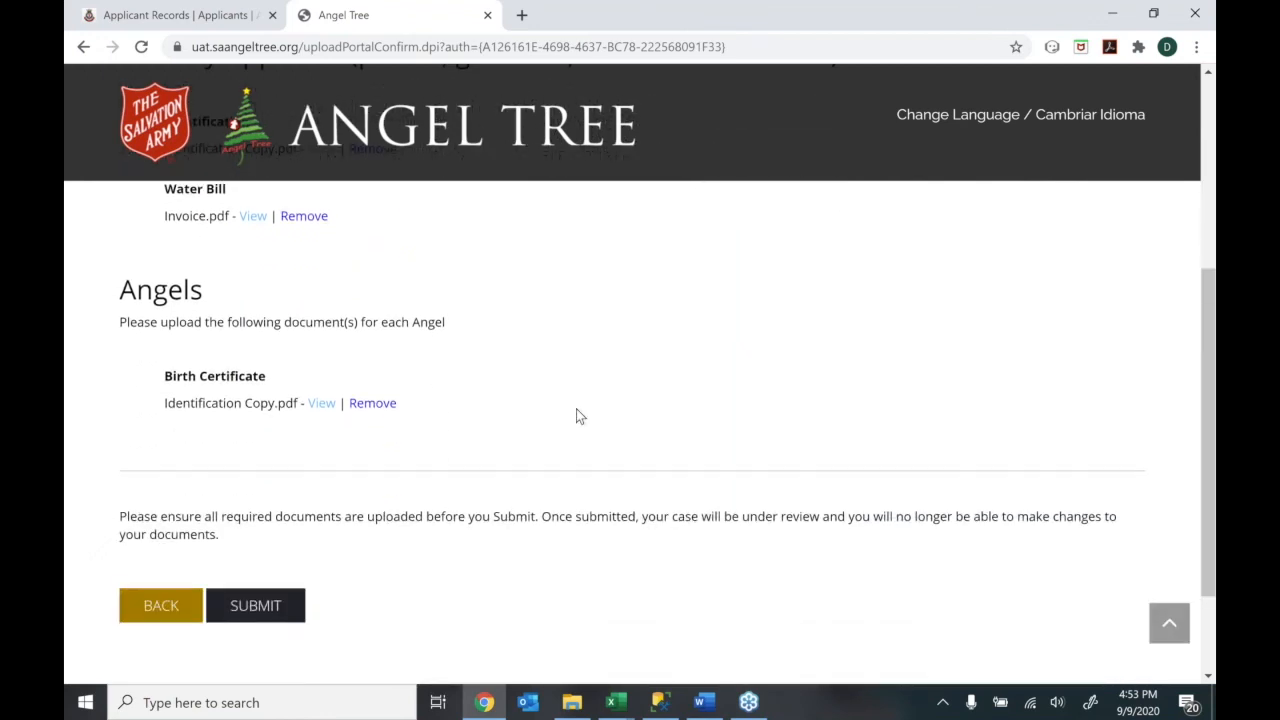
left_click(237, 610)
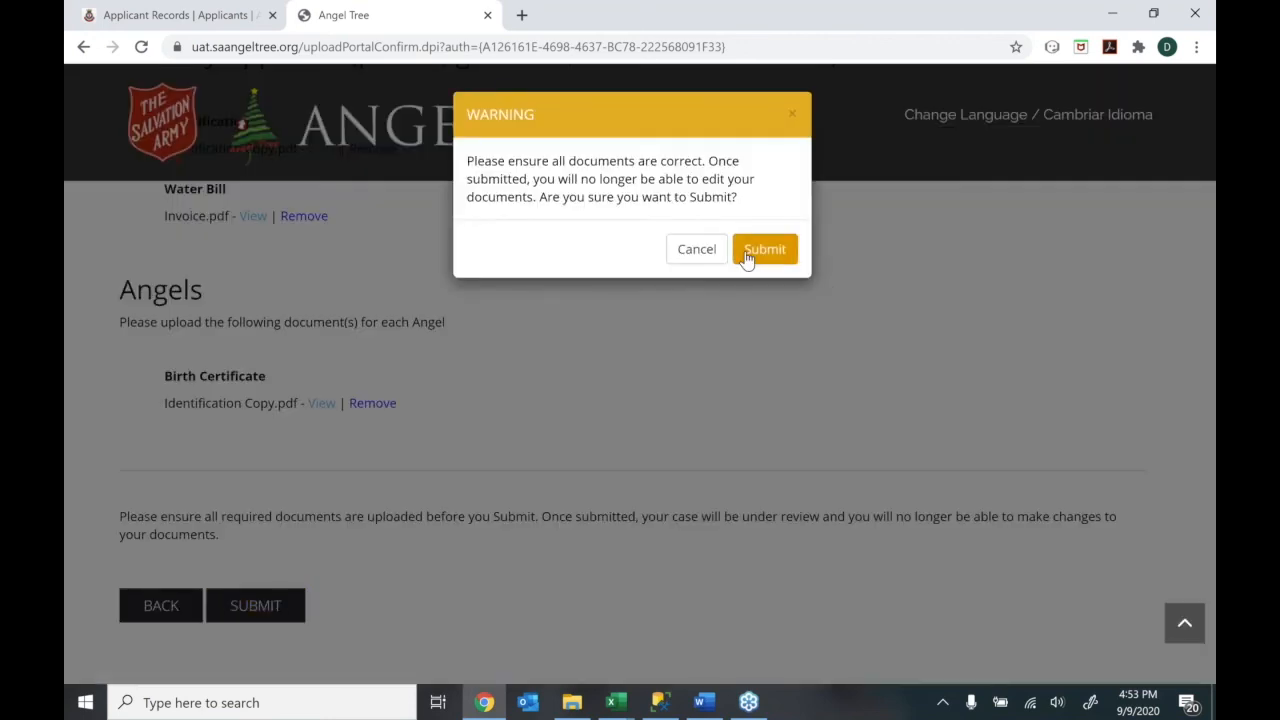
left_click(765, 249)
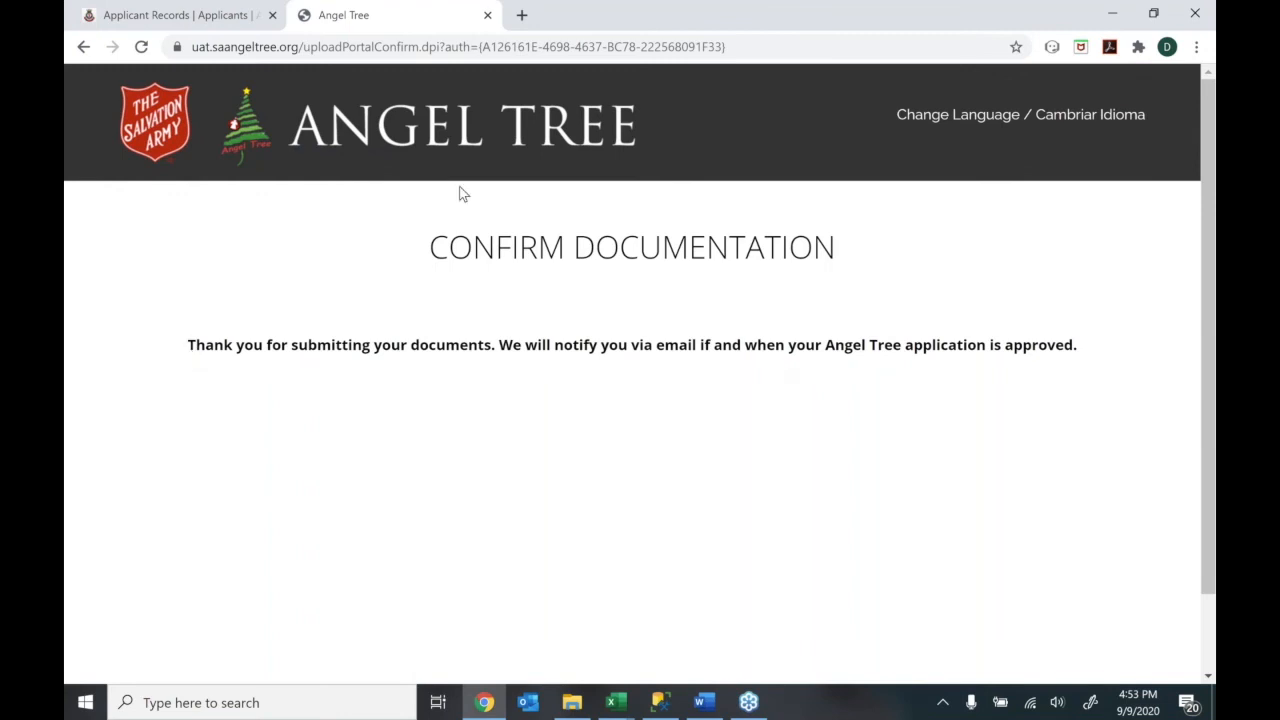
Refresh the TSAMM applicant records to show the new online application as Pending
left_click(213, 28)
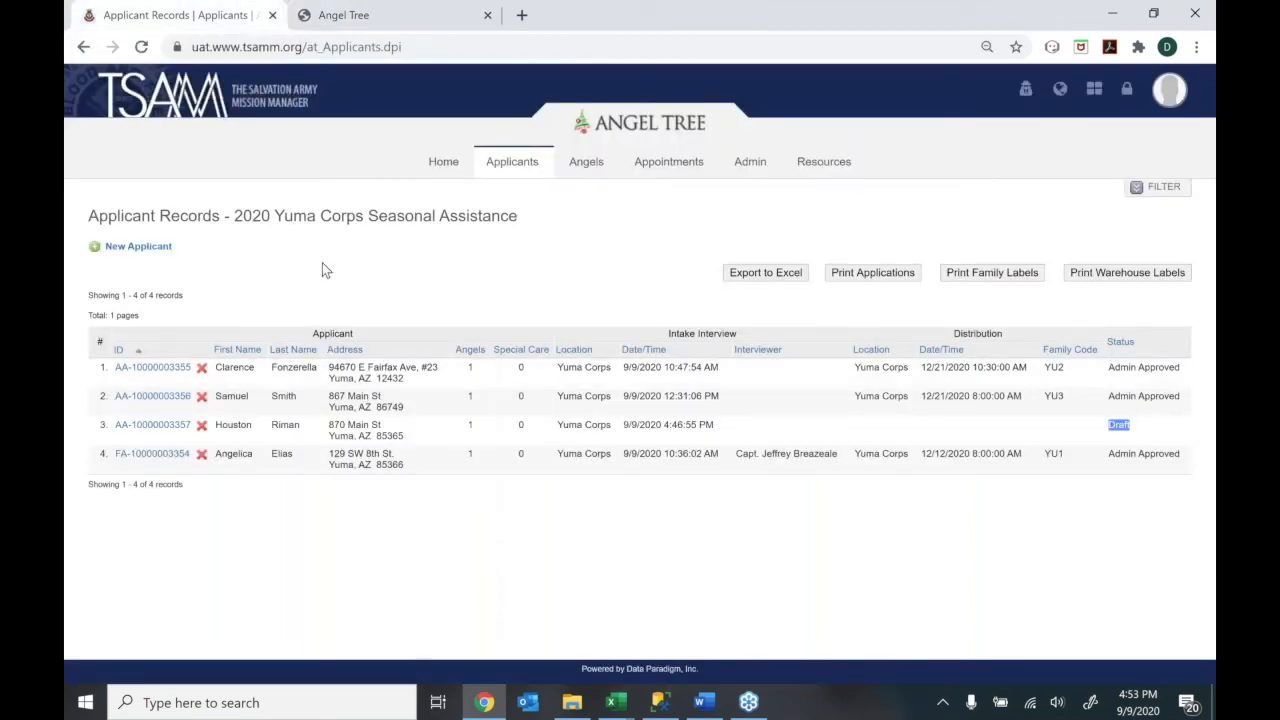
left_click(139, 47)
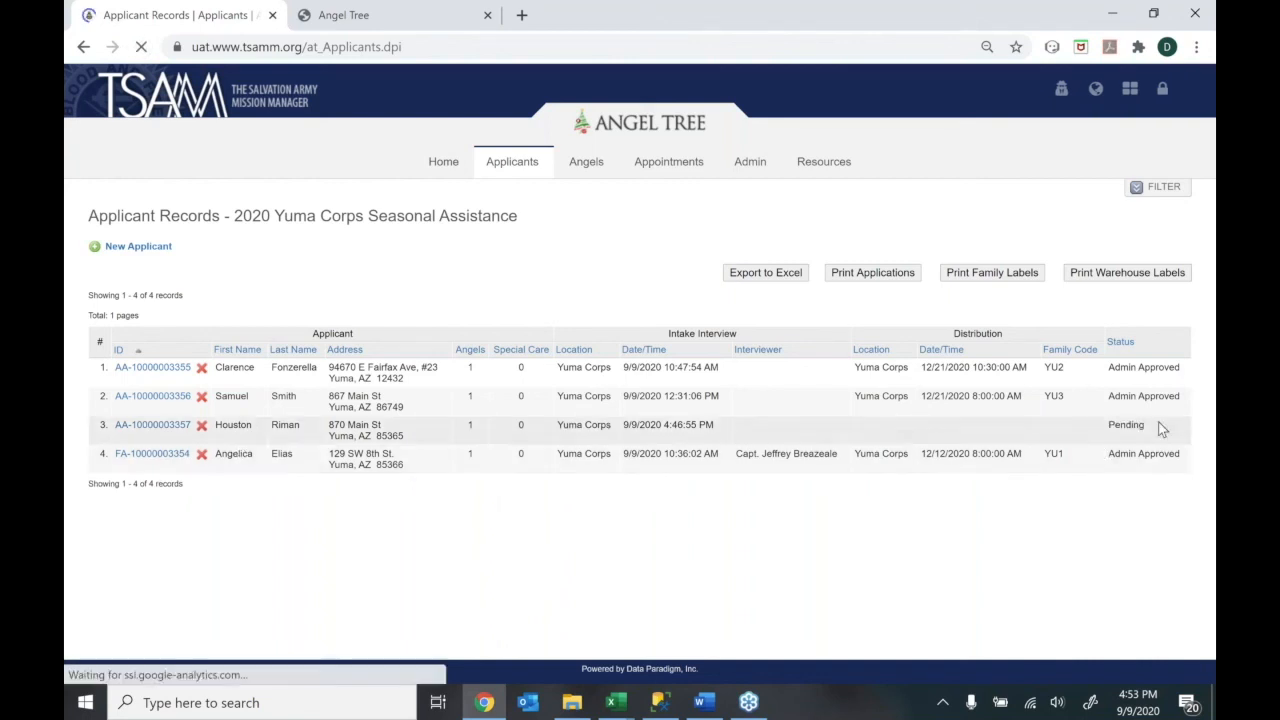
left_click_drag(1153, 429, 1110, 424)
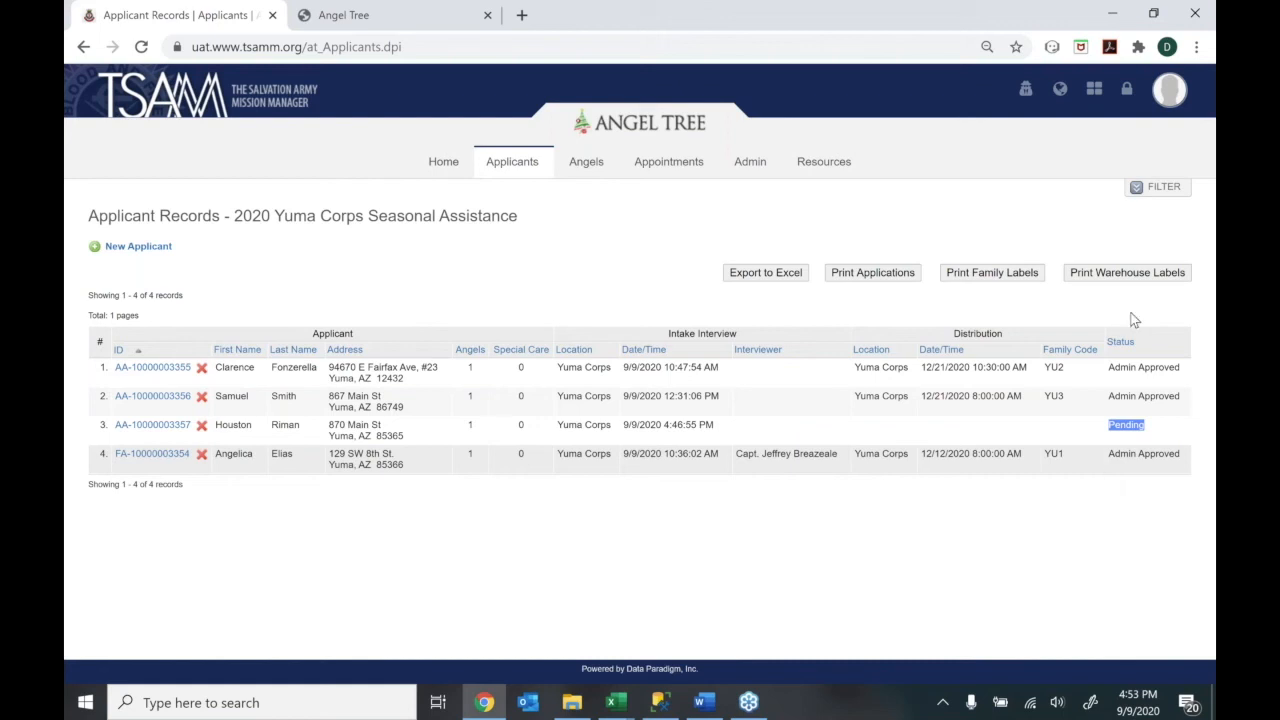
Filter the applicant records by Status to show only Pending applicants
left_click(1140, 190)
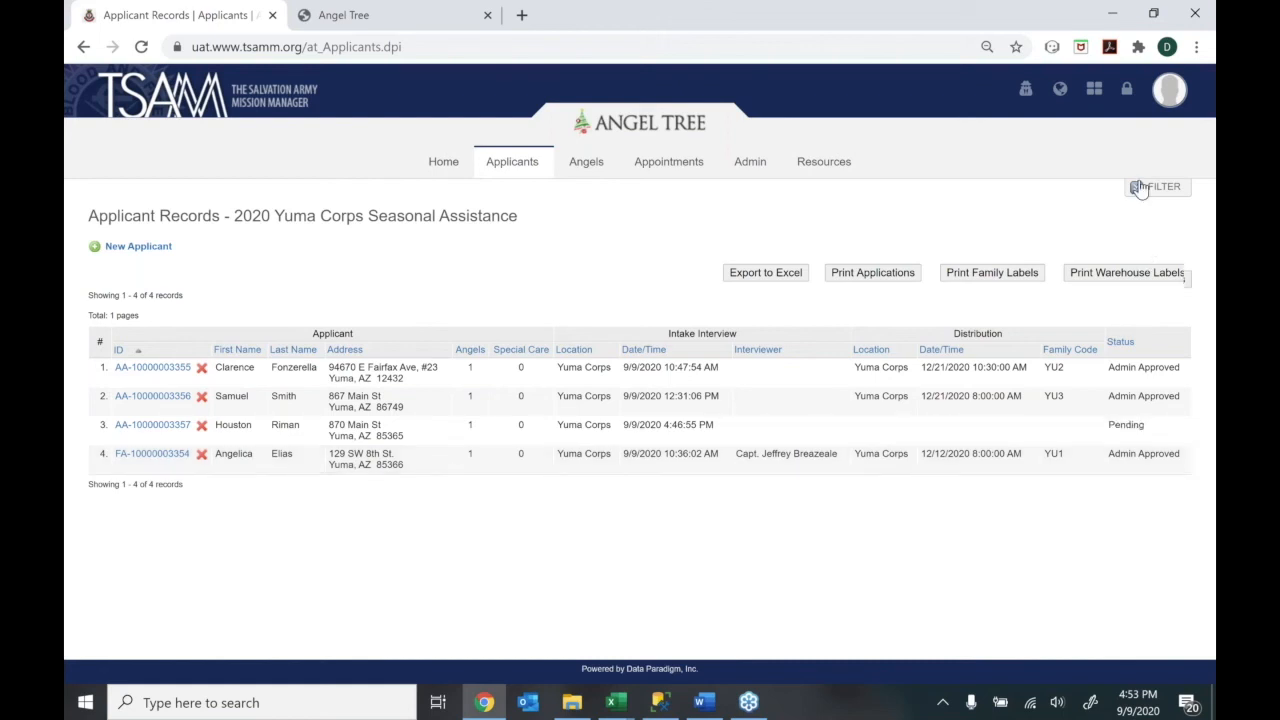
left_click(1000, 287)
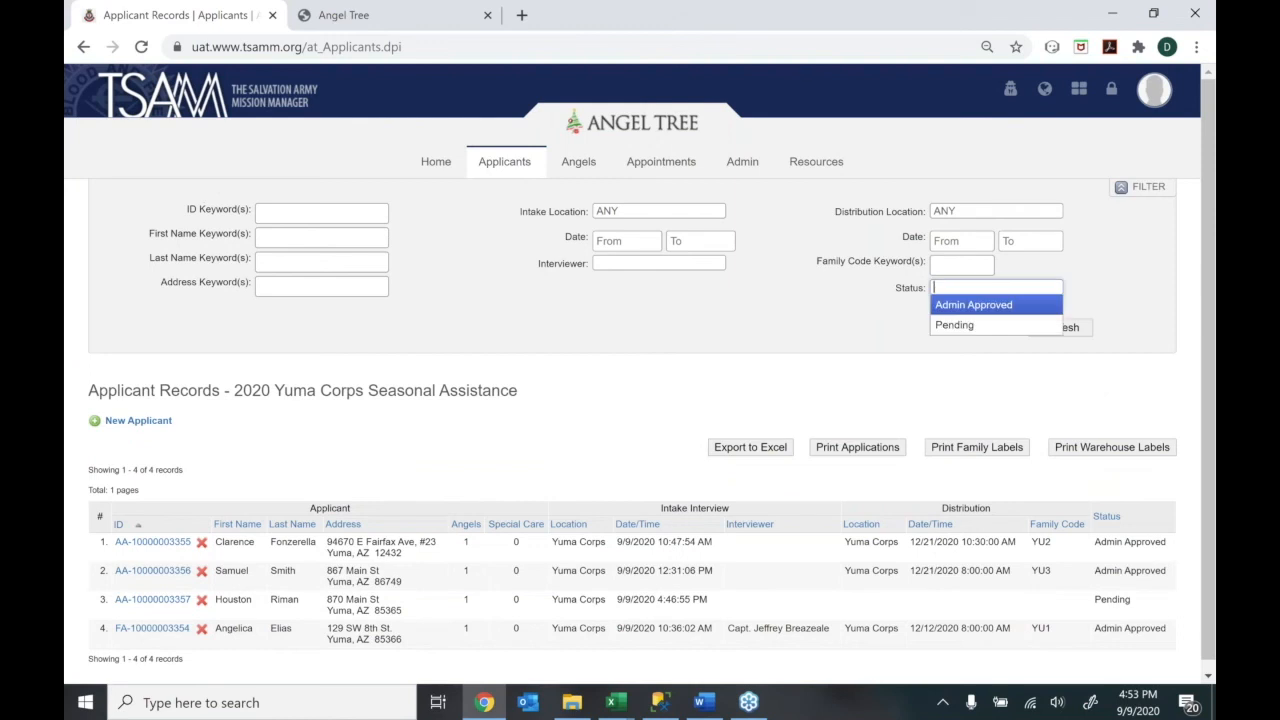
left_click(1056, 328)
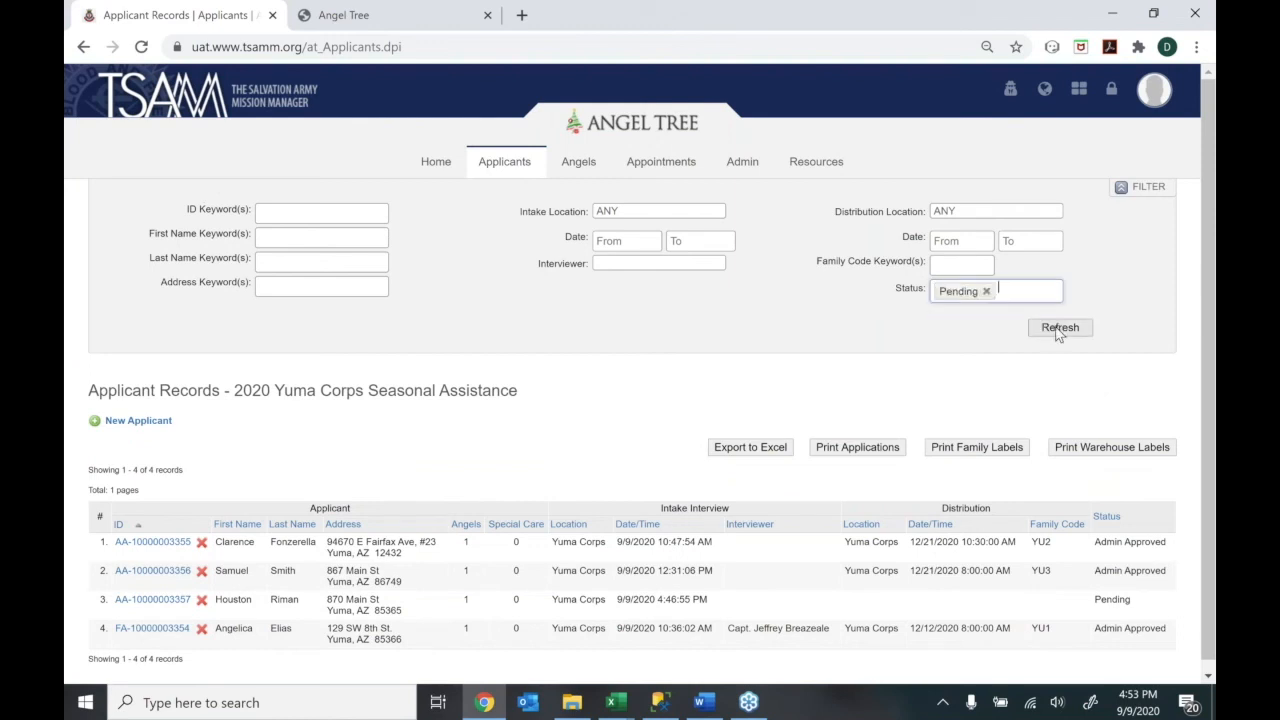
left_click(1056, 332)
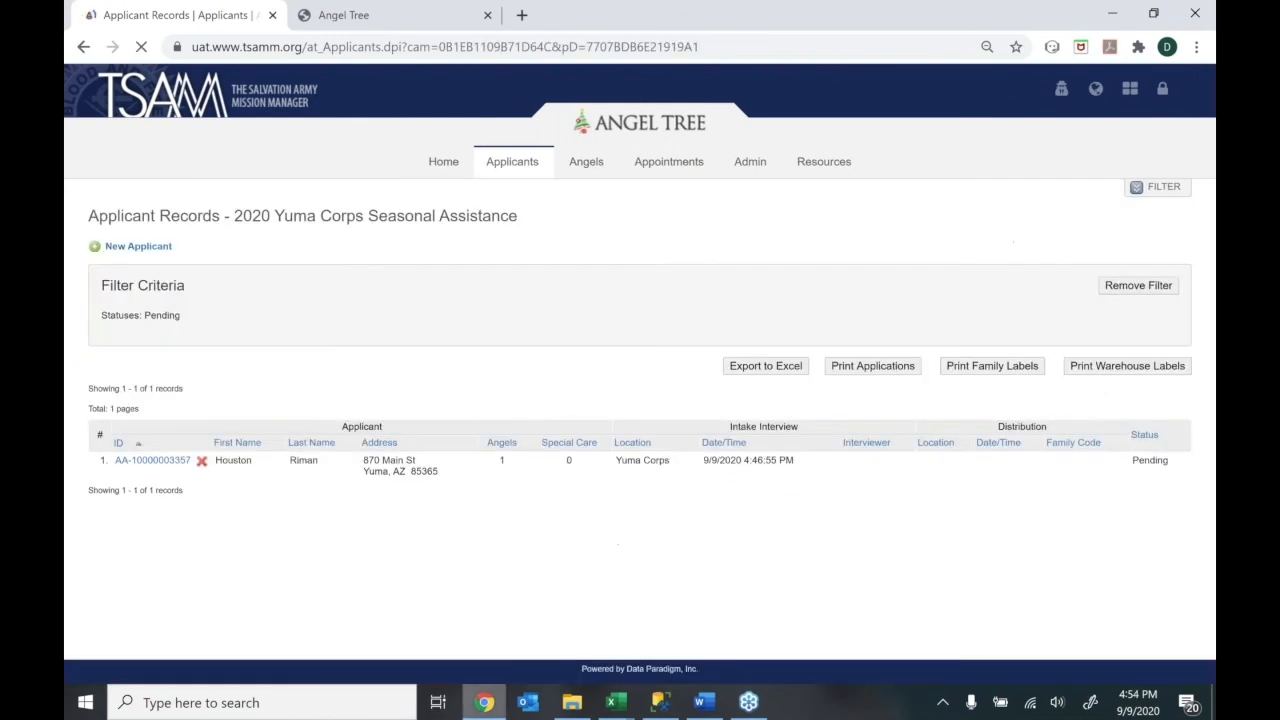
mouse_move(484, 702)
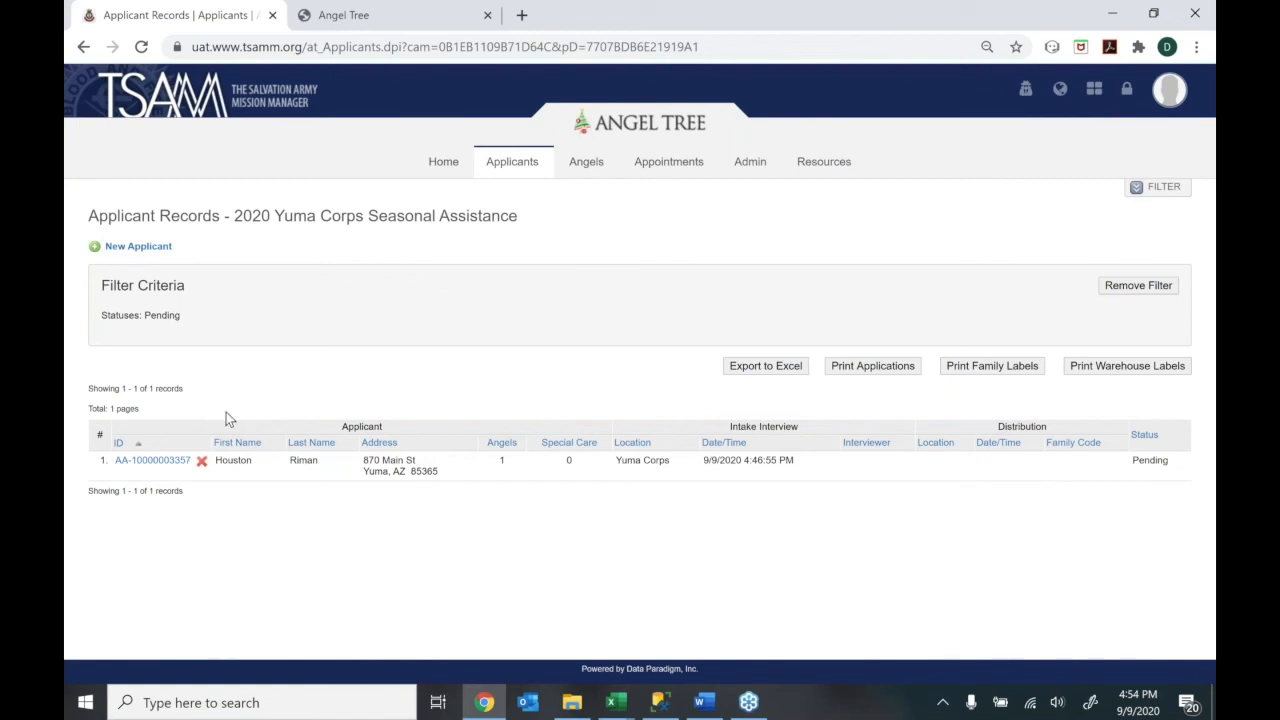
Open the pending applicant's record and review its Applicant and Angel Information sections
left_click(140, 460)
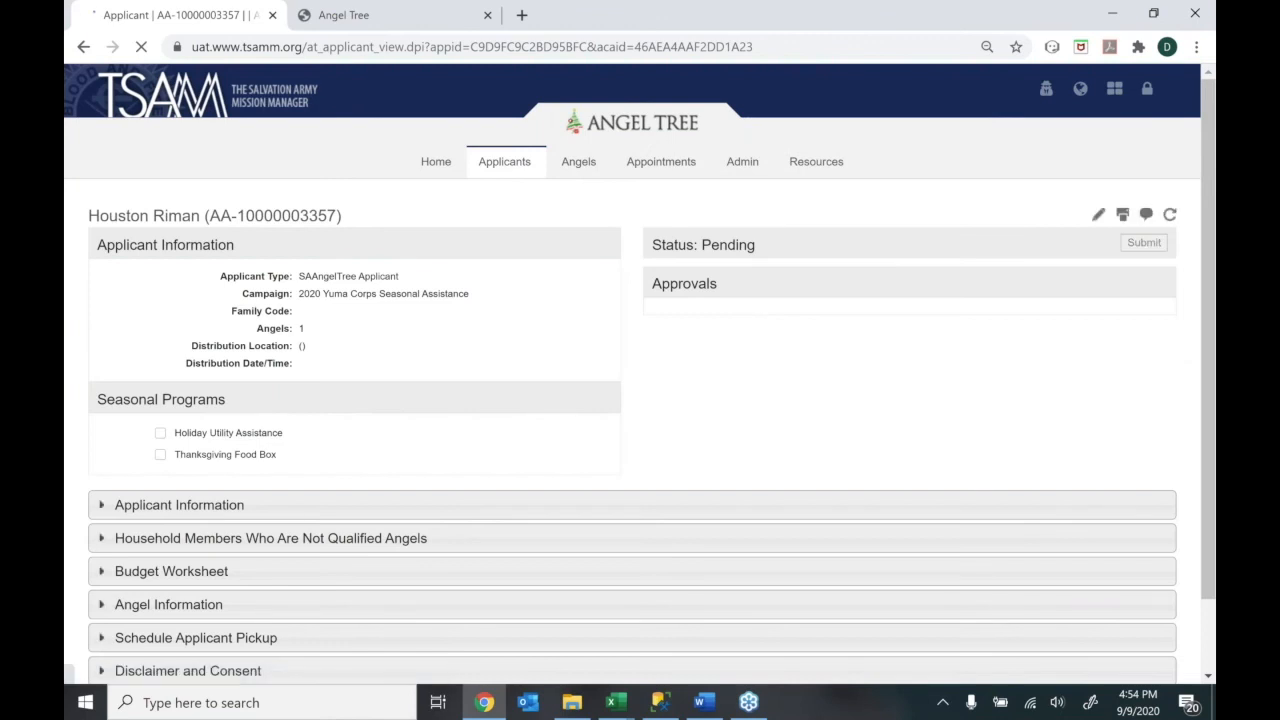
scroll(1213, 530, "down", 1)
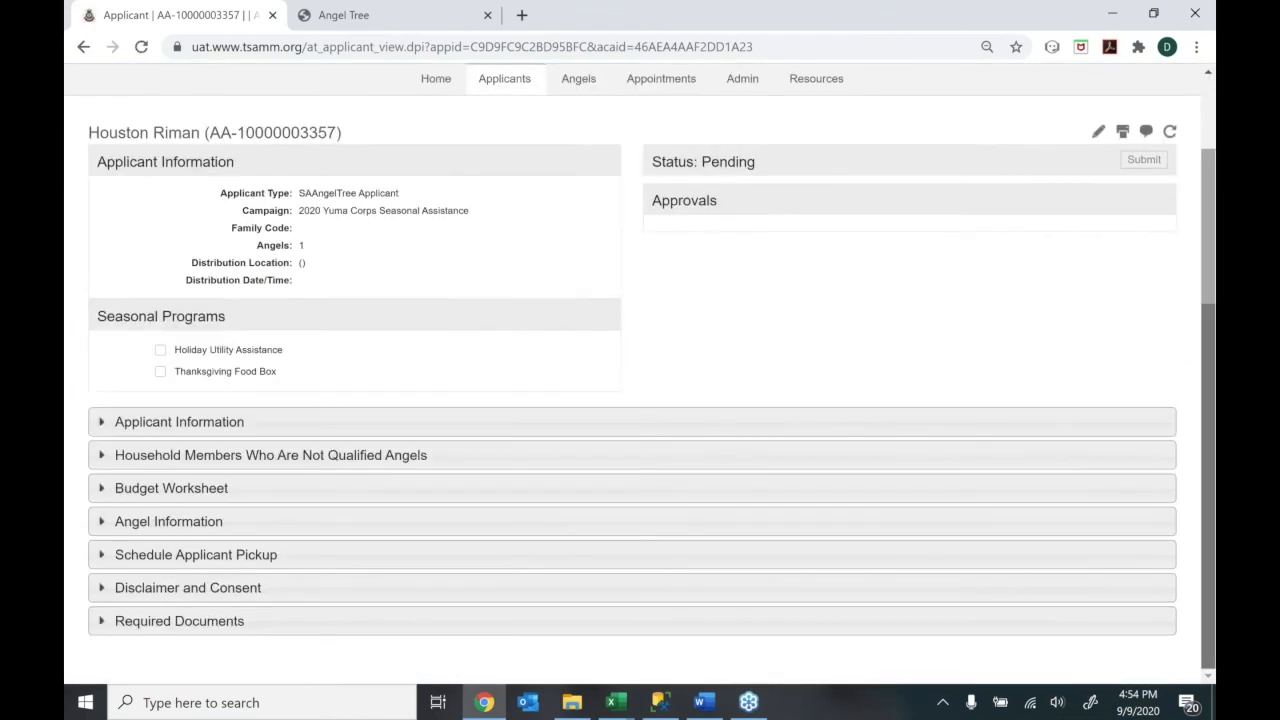
left_click(763, 428)
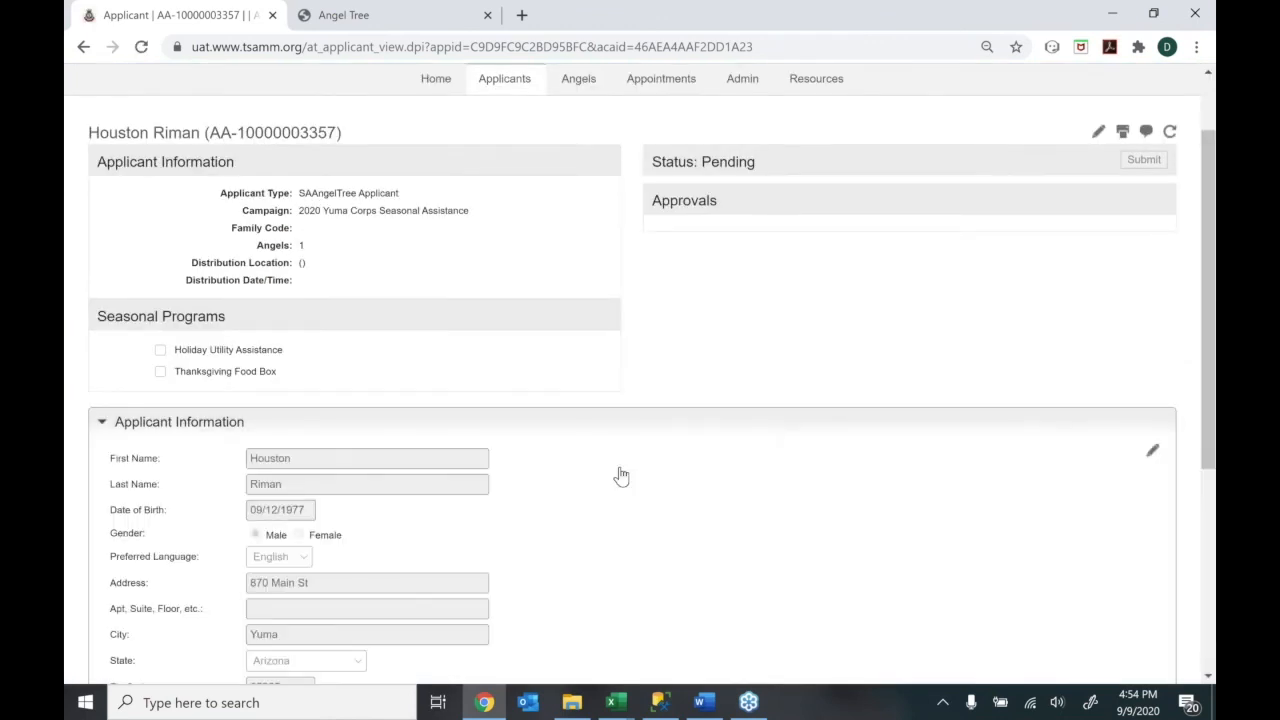
left_click(621, 476)
left_click(632, 521)
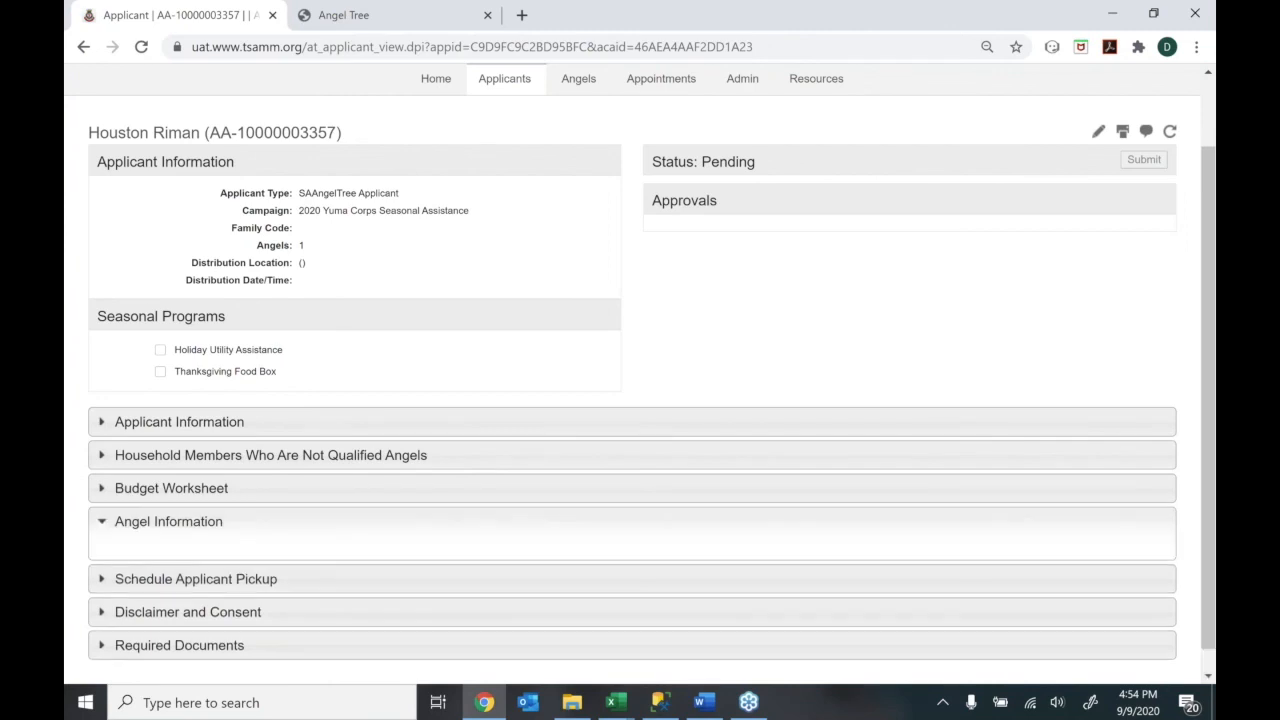
left_click(603, 524)
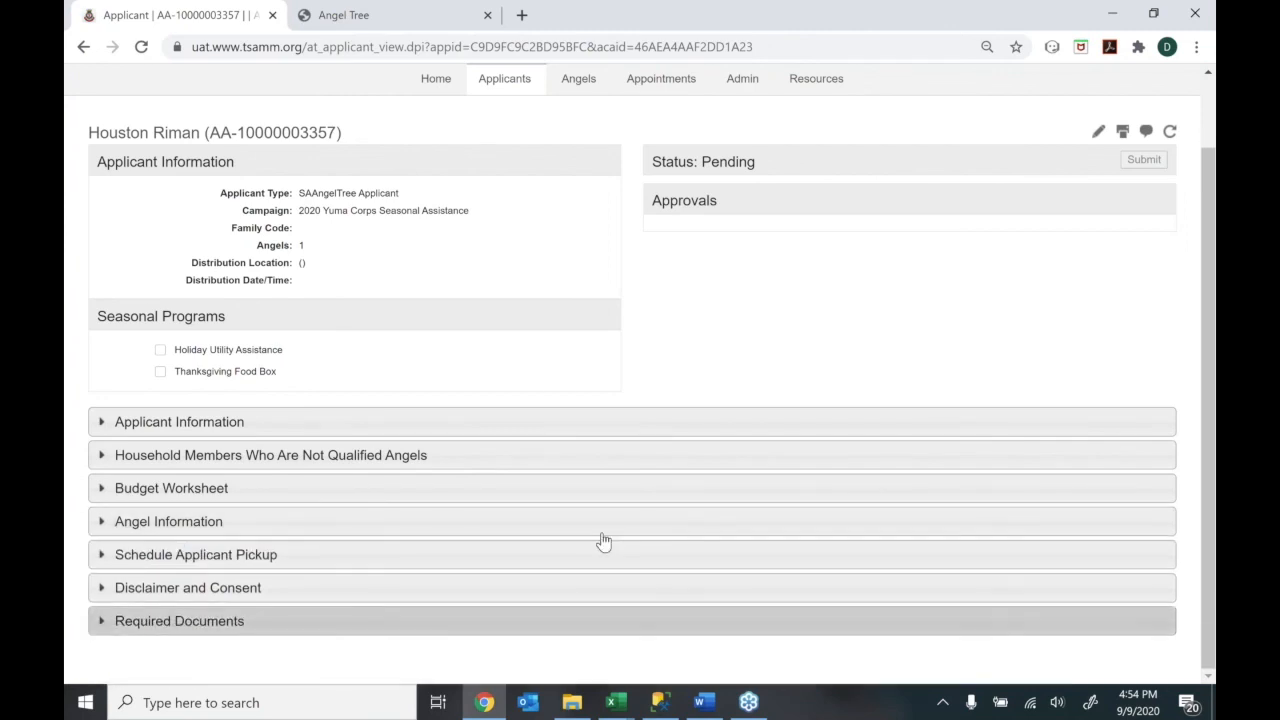
Review the Required Documents, including Identification Copy.pdf, and the signed Disclaimer and Consent
left_click(600, 621)
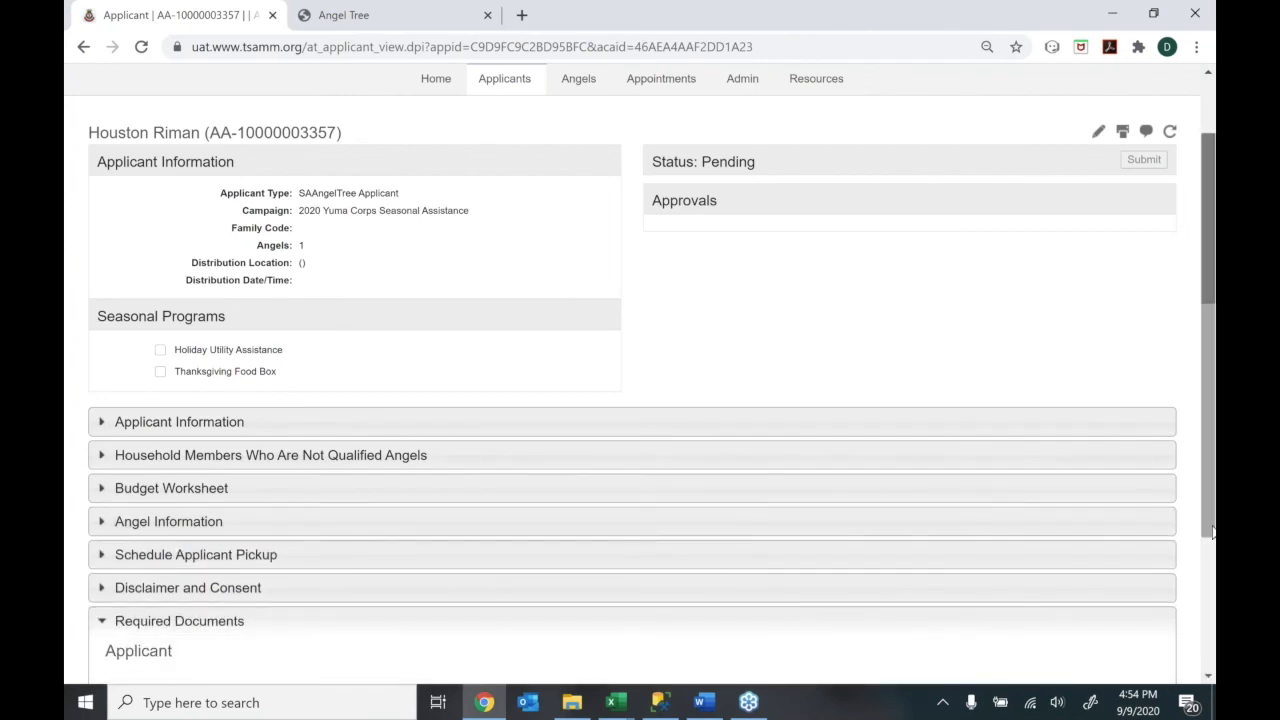
scroll(400, 520, "down", 2)
left_click(244, 499)
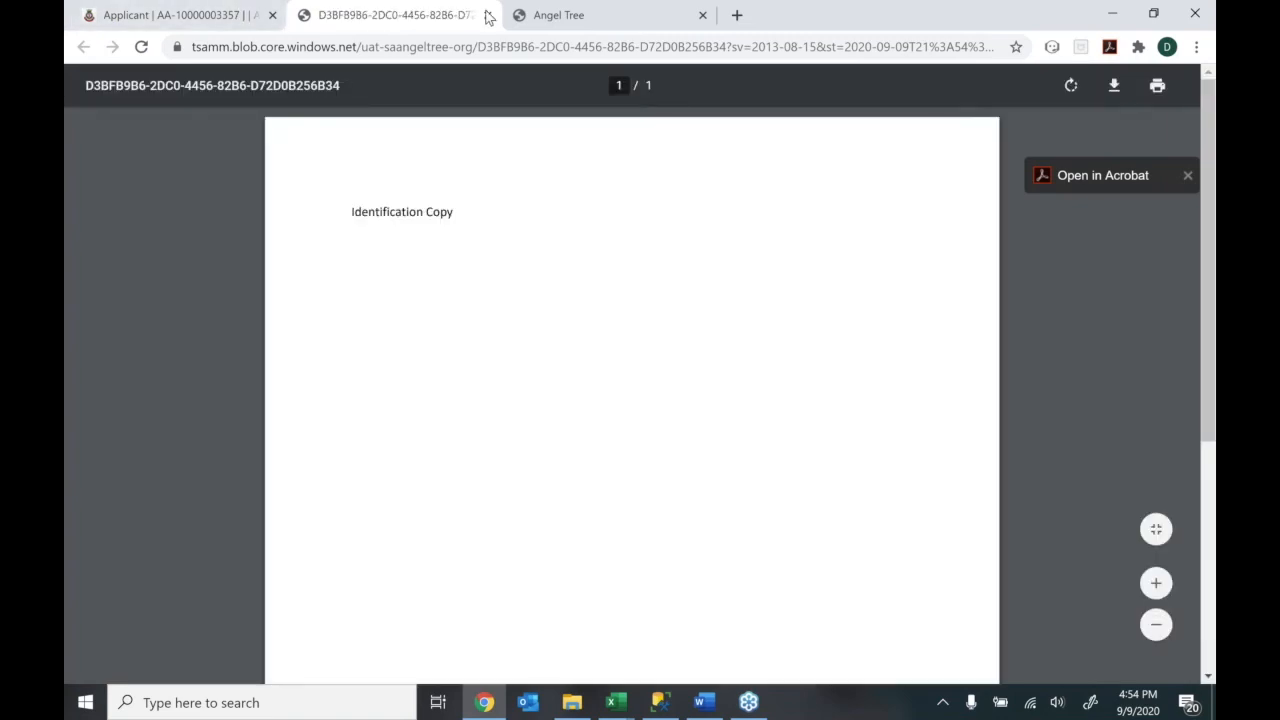
left_click(487, 17)
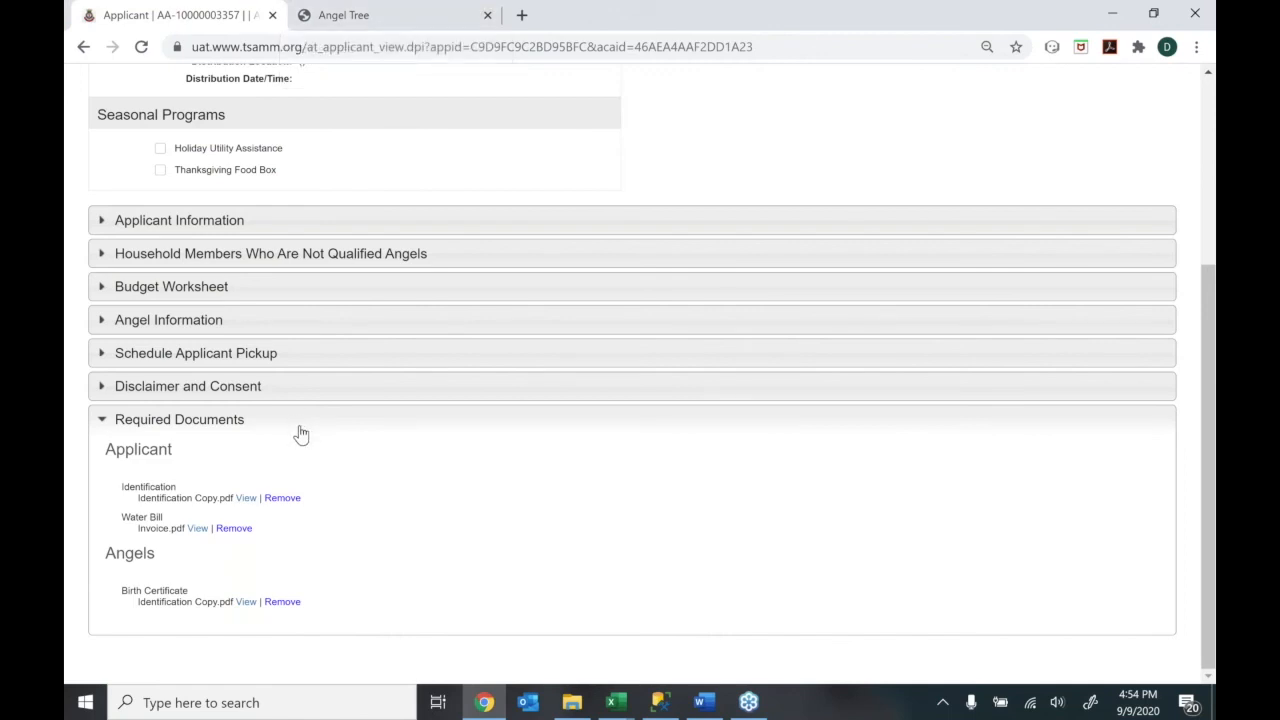
left_click(266, 426)
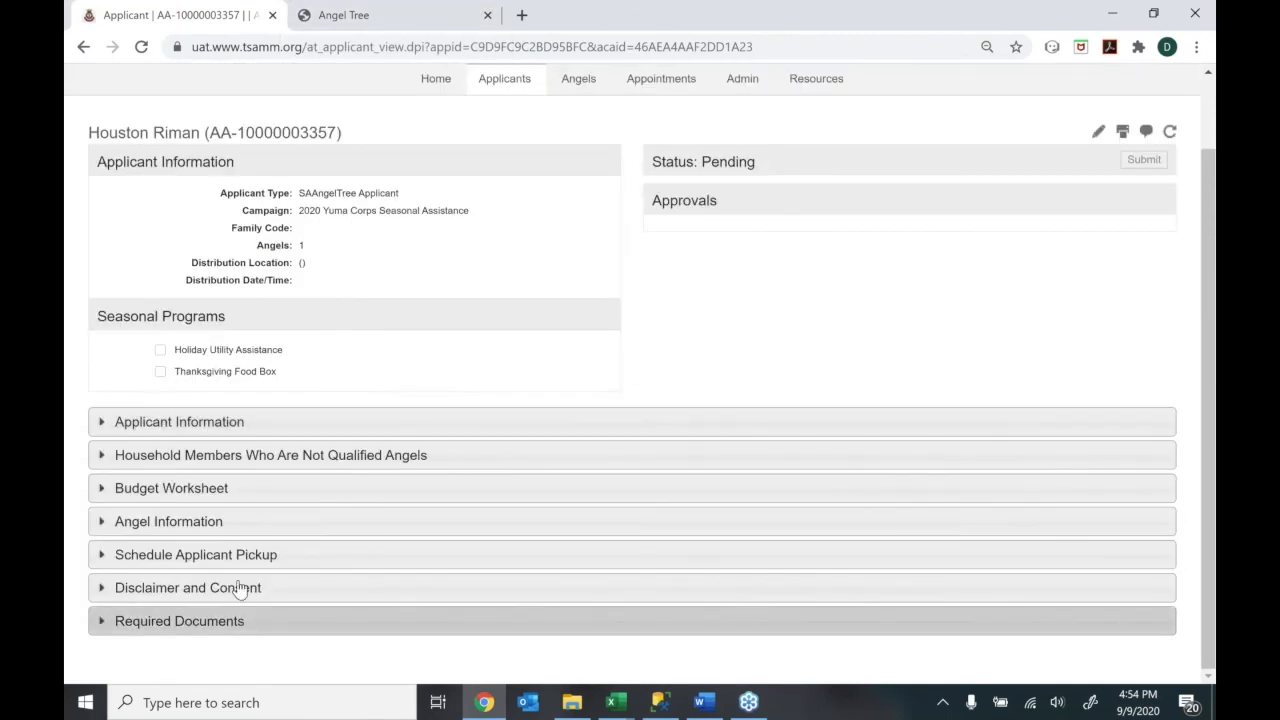
left_click(230, 586)
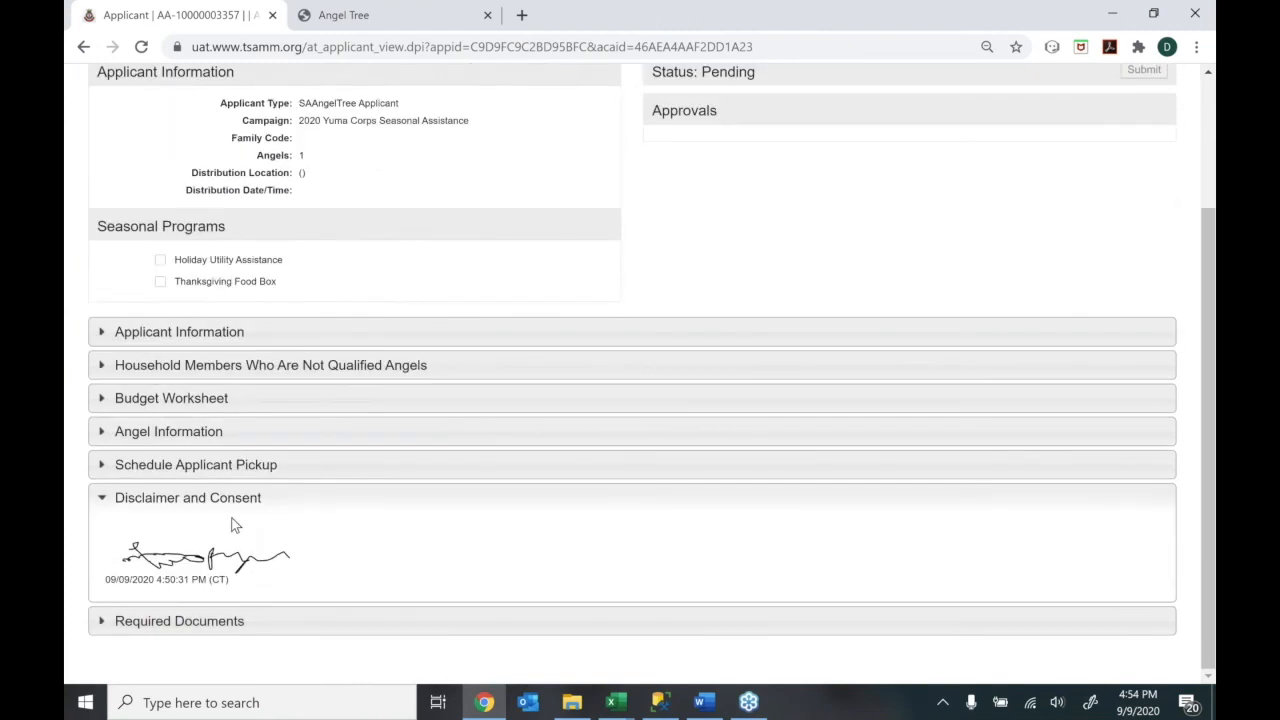
left_click(236, 500)
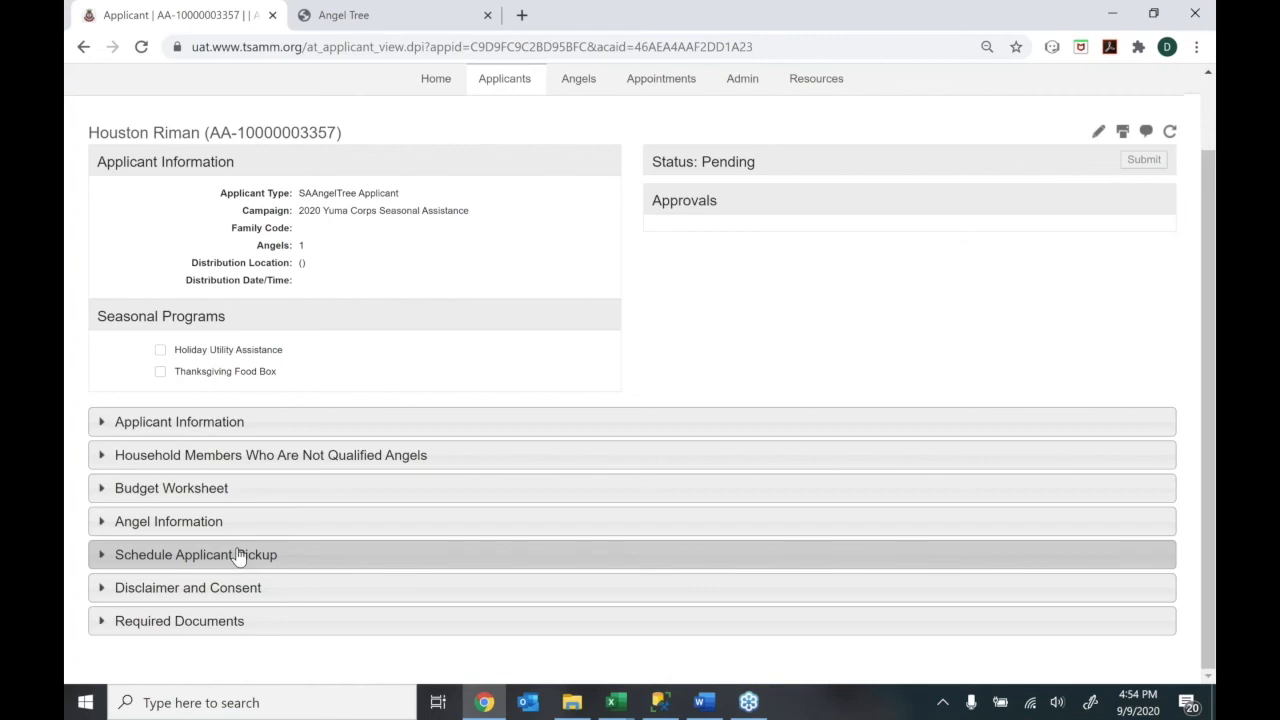
Book the applicant's pickup in the Saturday, December 12 8:00 AM slot
left_click(238, 556)
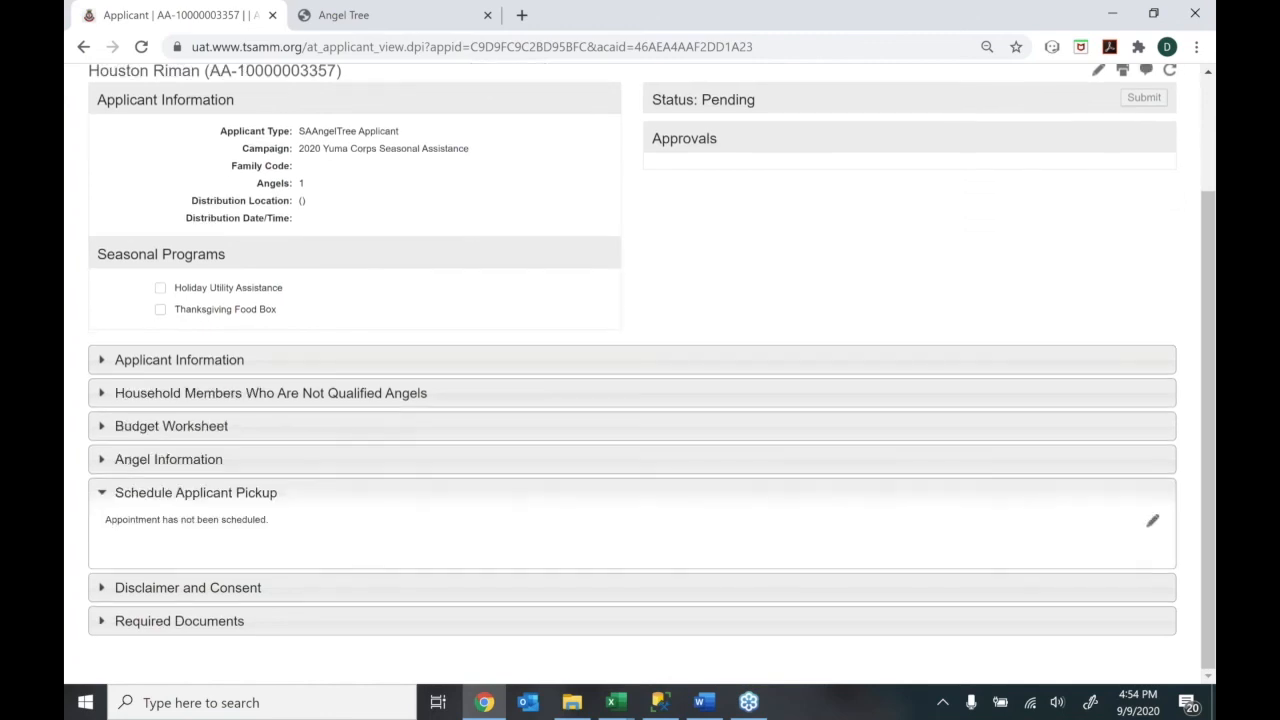
left_click(1152, 521)
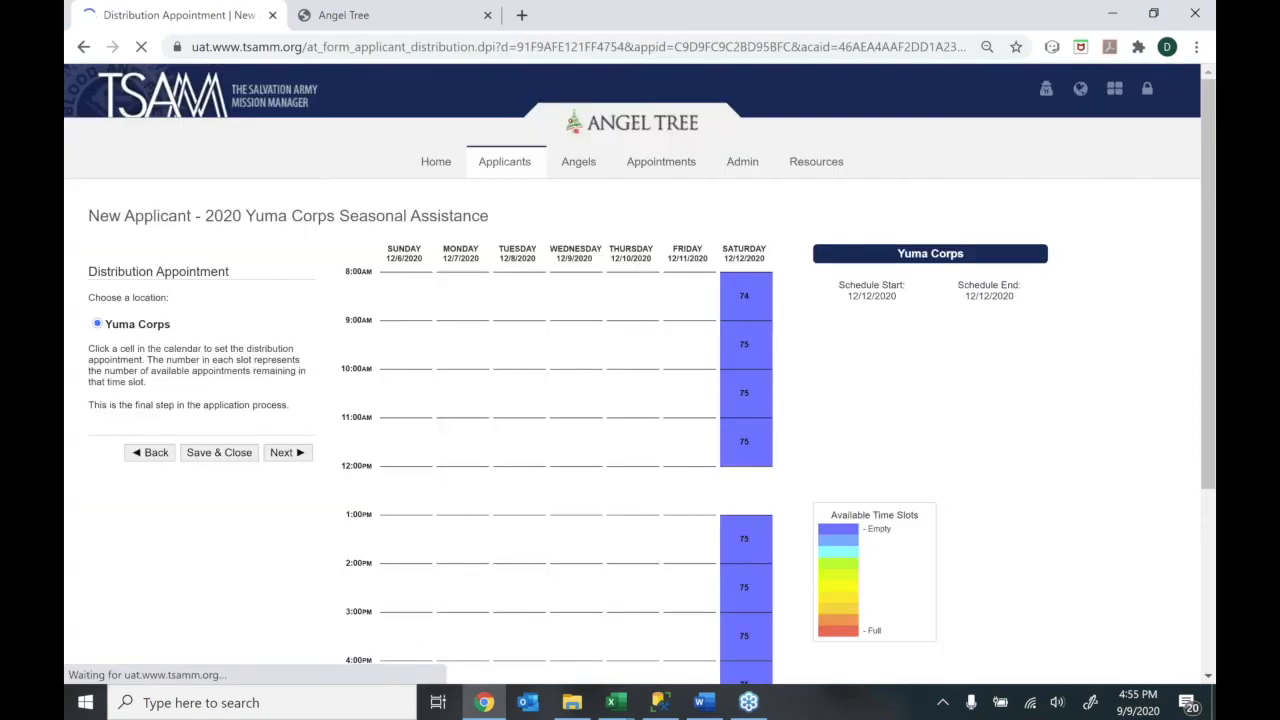
left_click(737, 305)
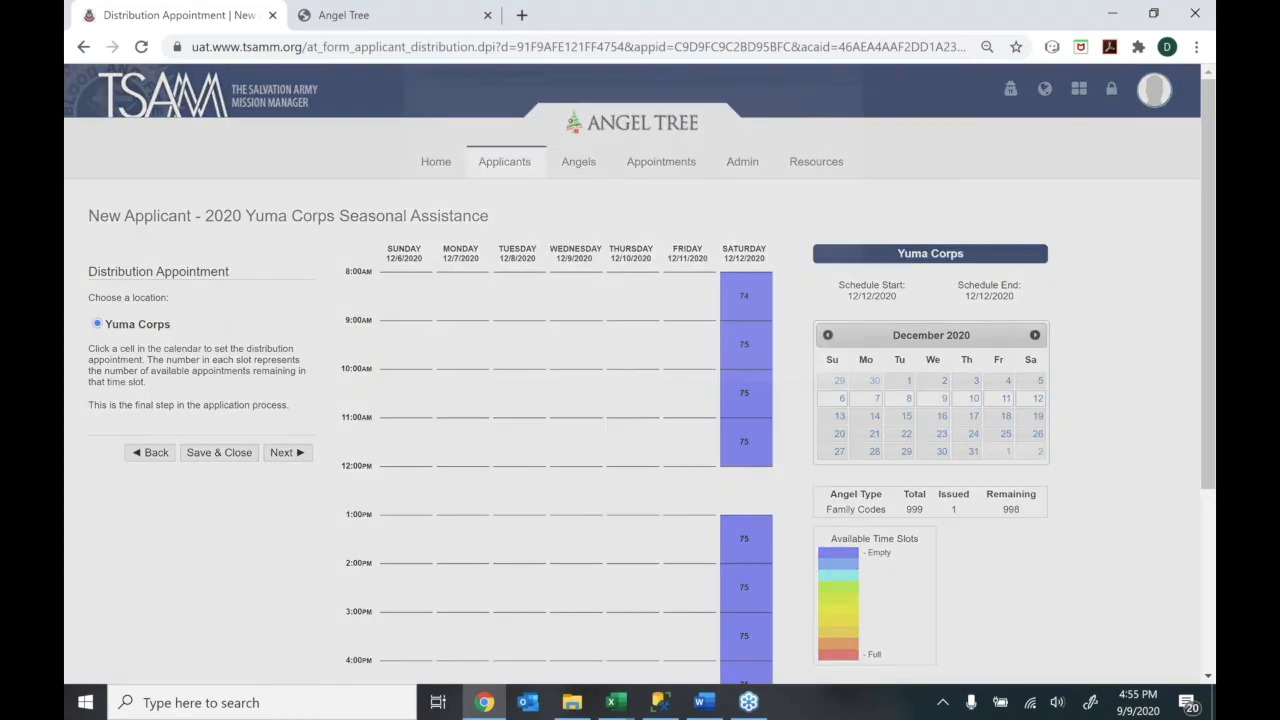
left_click(660, 399)
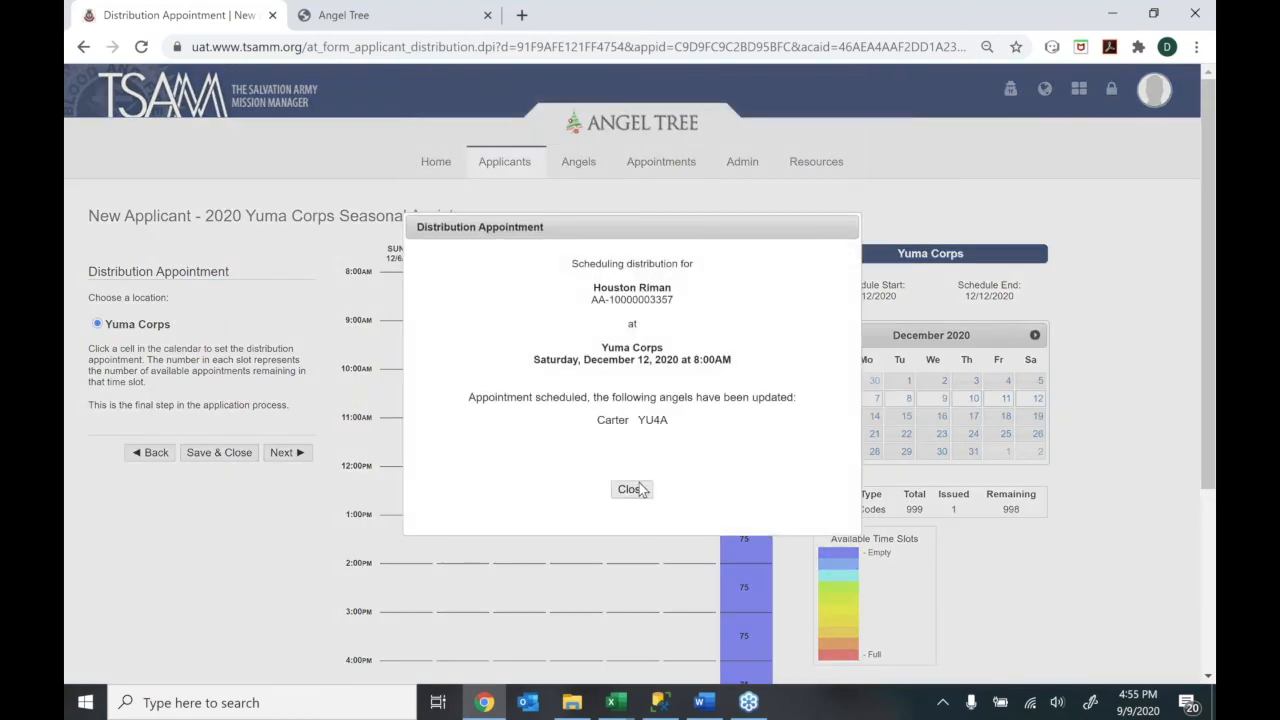
Check the angel's assigned code YU4A in the confirmation, then close it
left_click_drag(598, 421, 642, 422)
left_click(642, 422)
left_click_drag(659, 421, 666, 422)
left_click(632, 492)
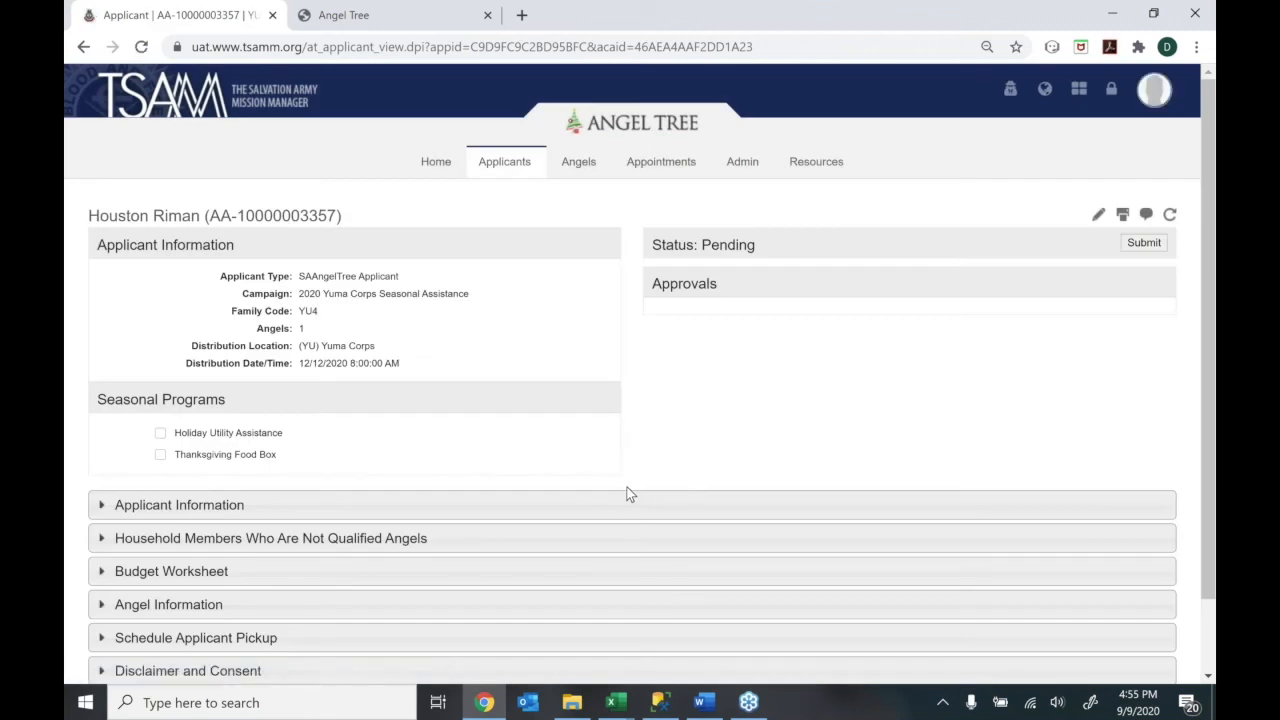
Verify family code YU4 and Yuma Corps location, tick Thanksgiving Food Box, and submit the application
left_click_drag(318, 314, 238, 310)
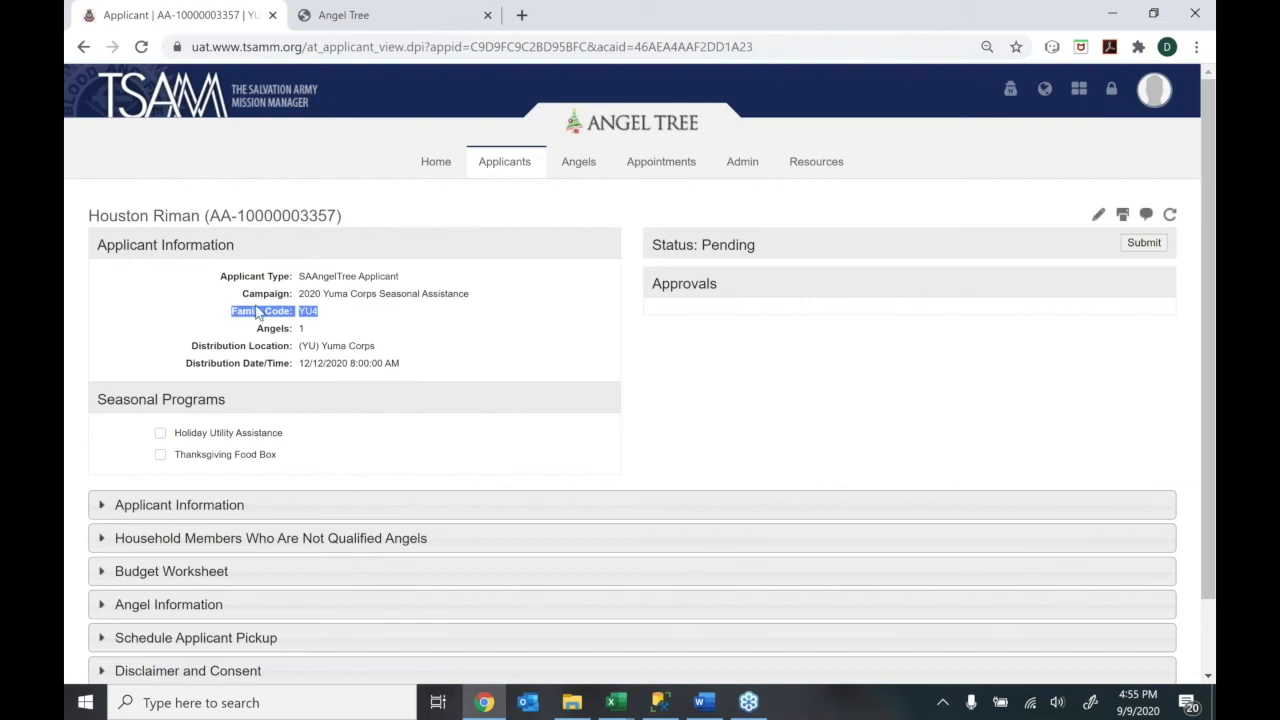
left_click(300, 329)
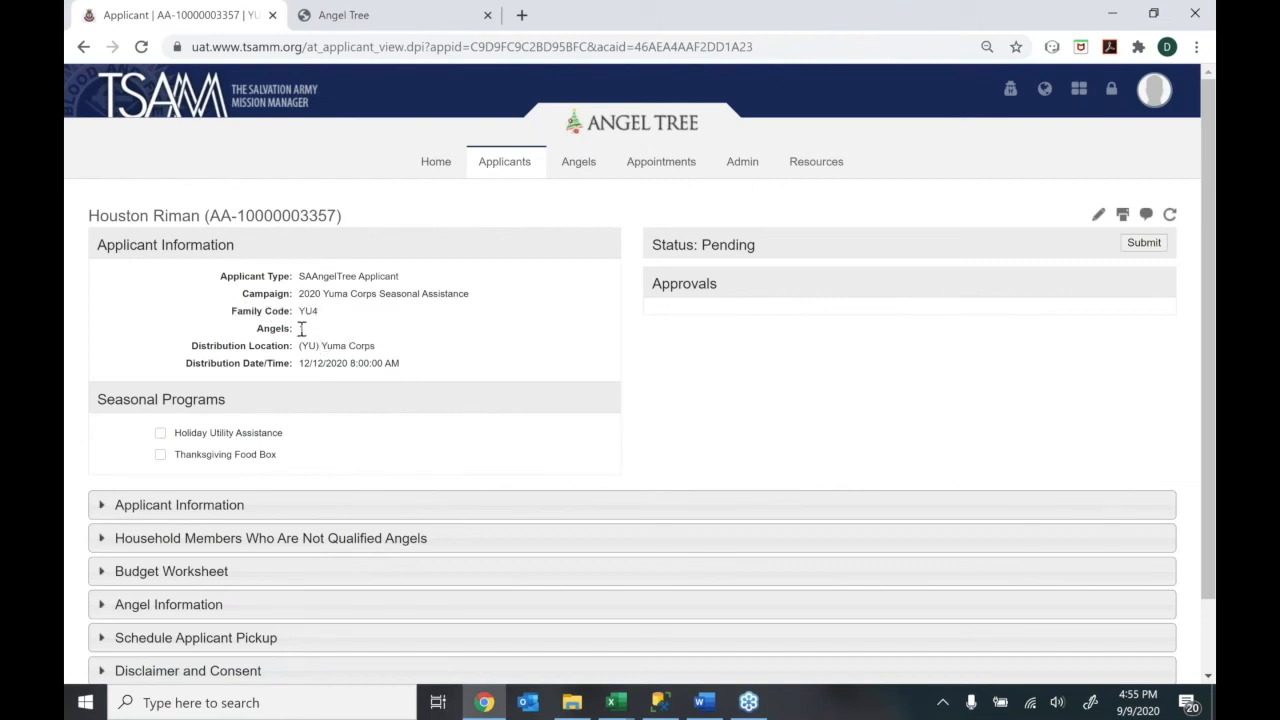
left_click_drag(300, 346, 352, 350)
left_click(411, 367)
left_click(165, 454)
left_click(1158, 242)
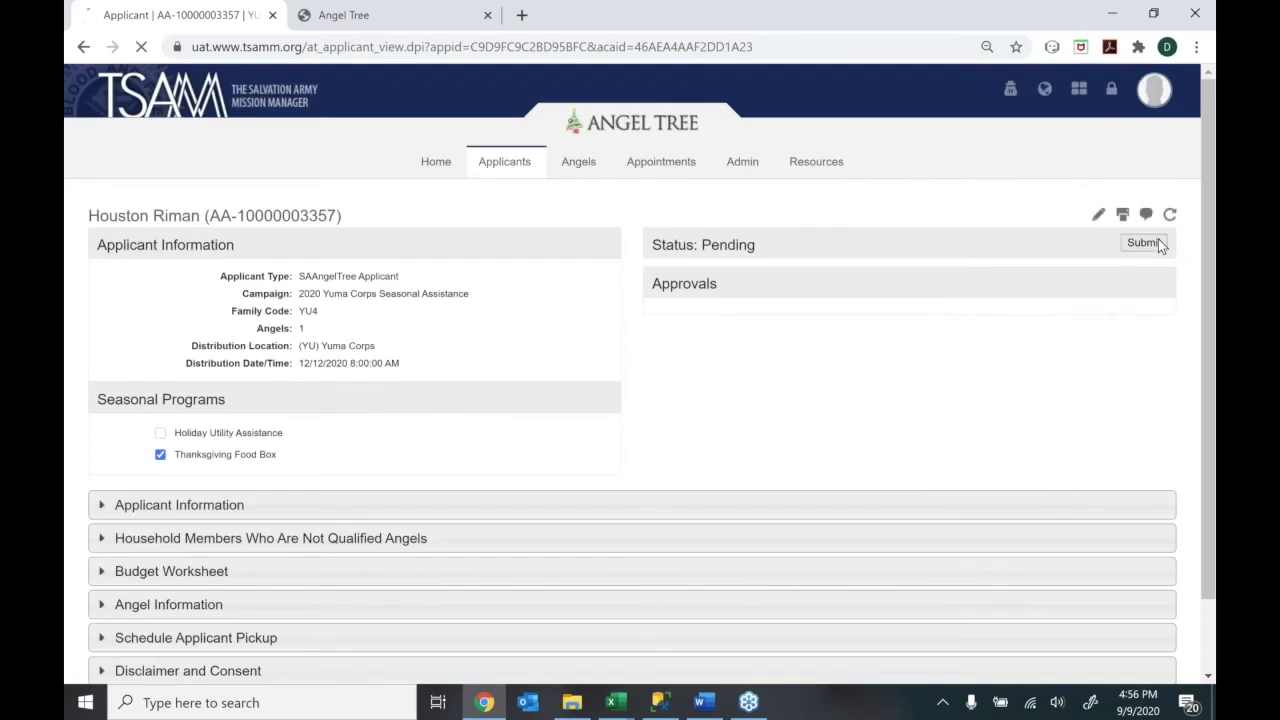
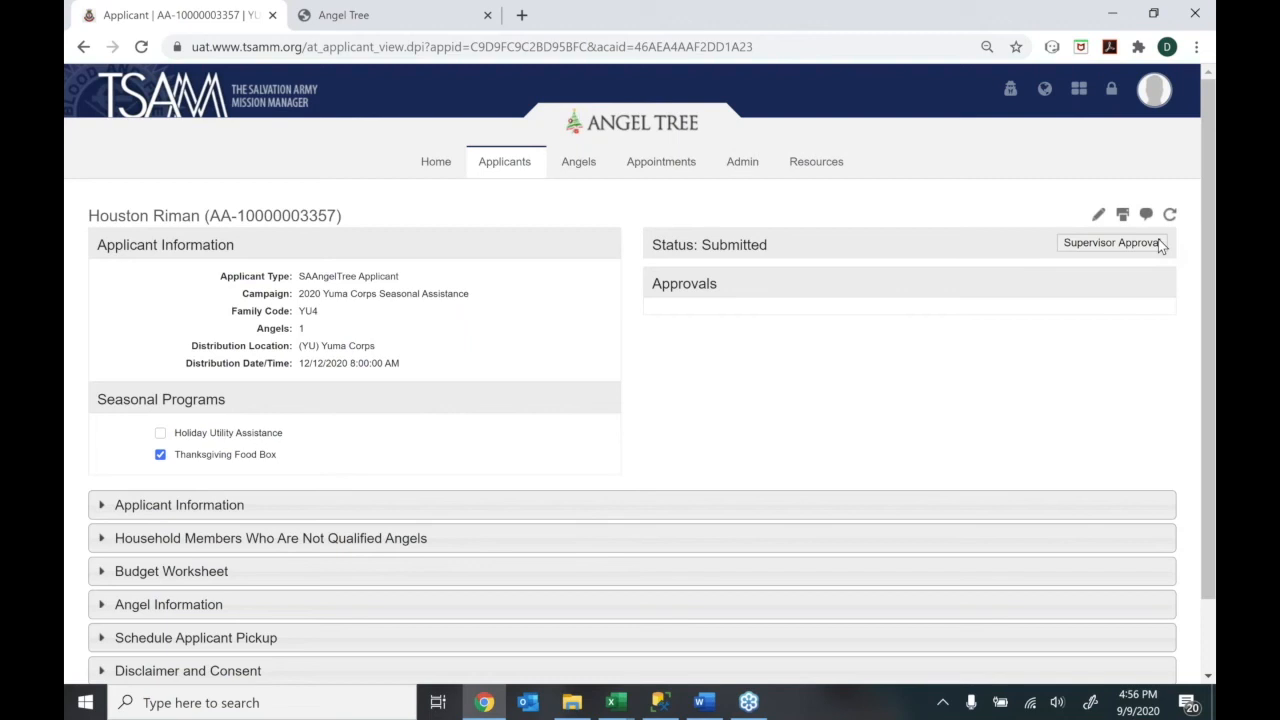
Grant the YU4 family application supervisor and admin approval, bringing it to Admin Approved
left_click(1088, 250)
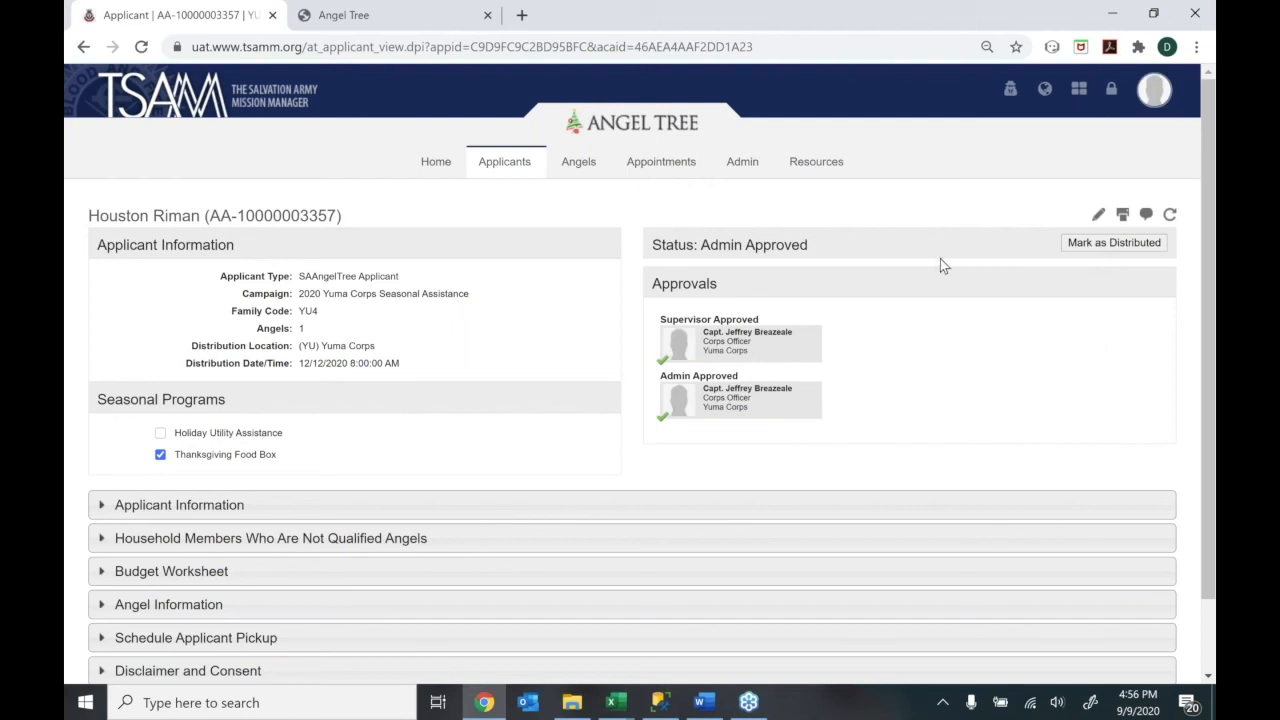
mouse_move(504, 161)
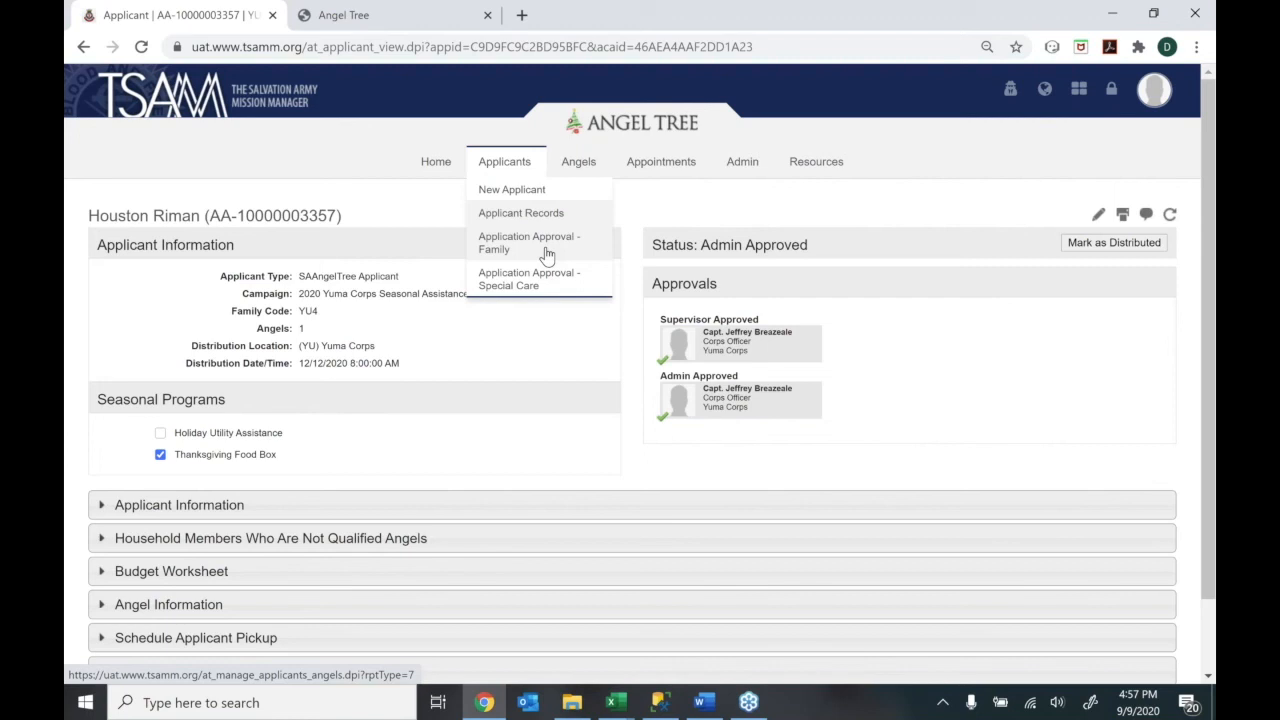
Open Applicants > Application Approval - Family for the 2020 Yuma Corps campaign
left_click(547, 255)
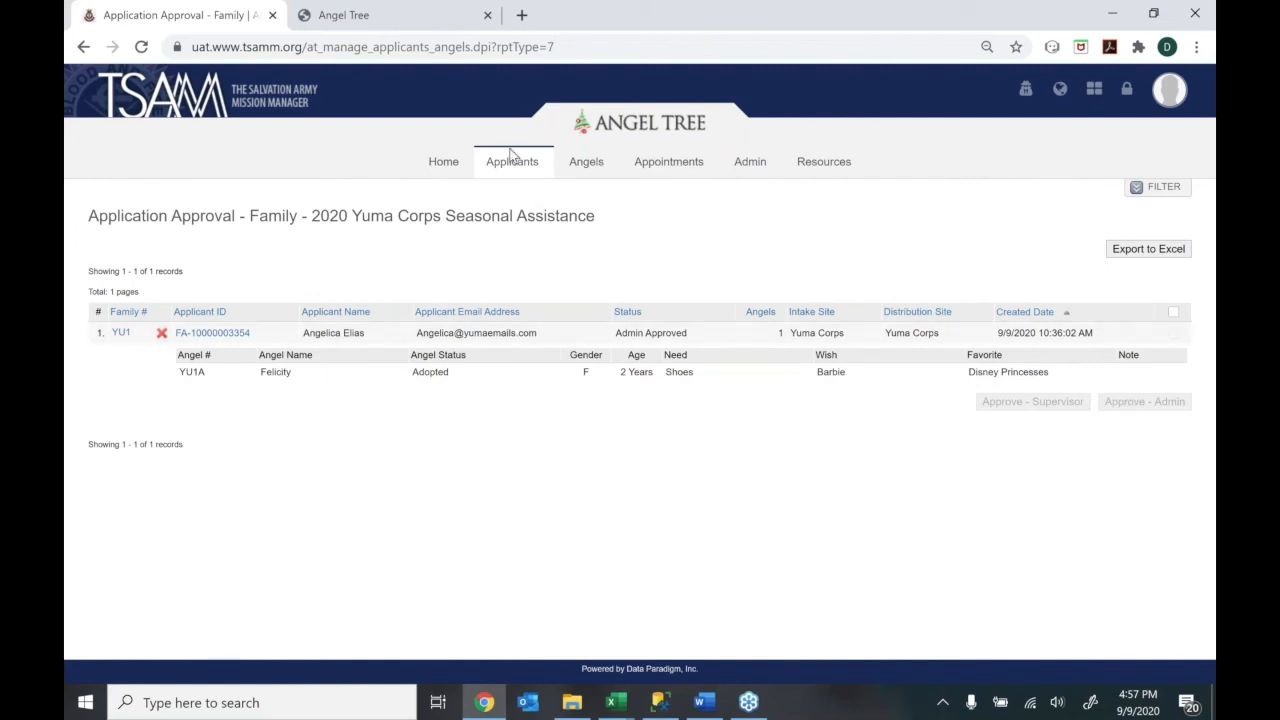
mouse_move(510, 160)
mouse_move(580, 168)
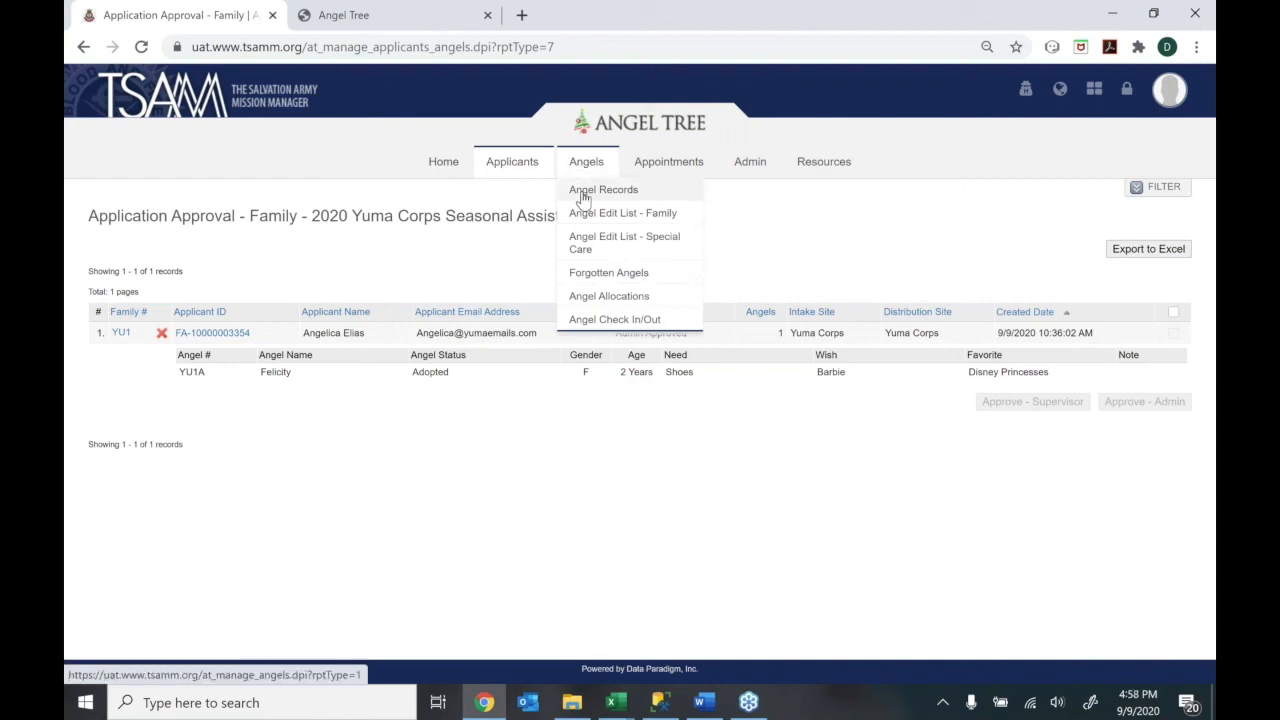
View Angel Records, then open Angel Edit List - Family showing angels YU1A–YU4A
left_click(585, 197)
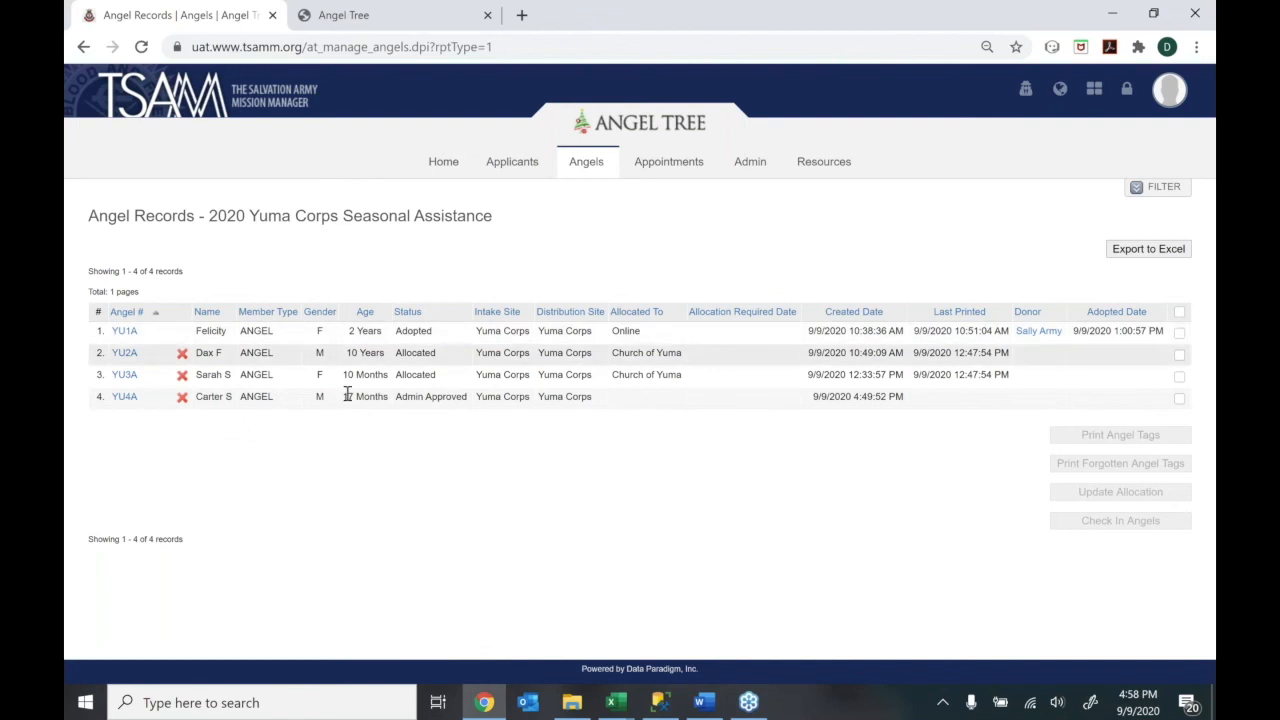
mouse_move(593, 172)
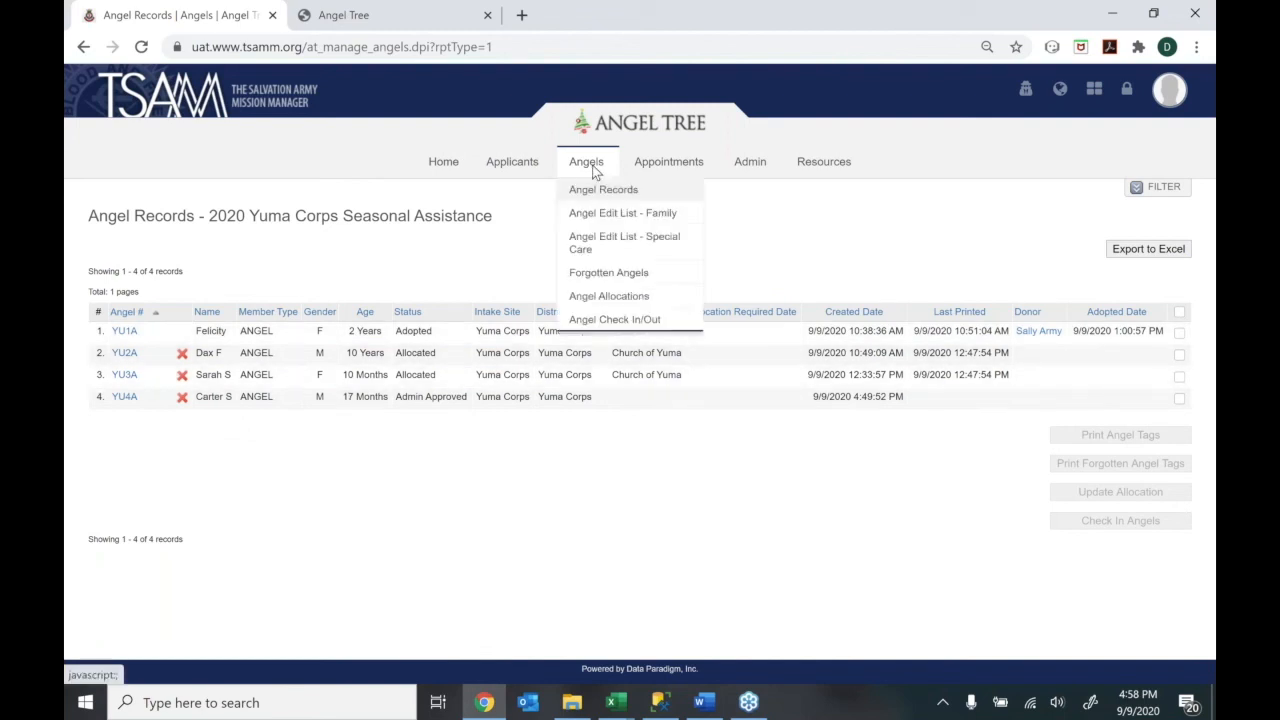
left_click(596, 224)
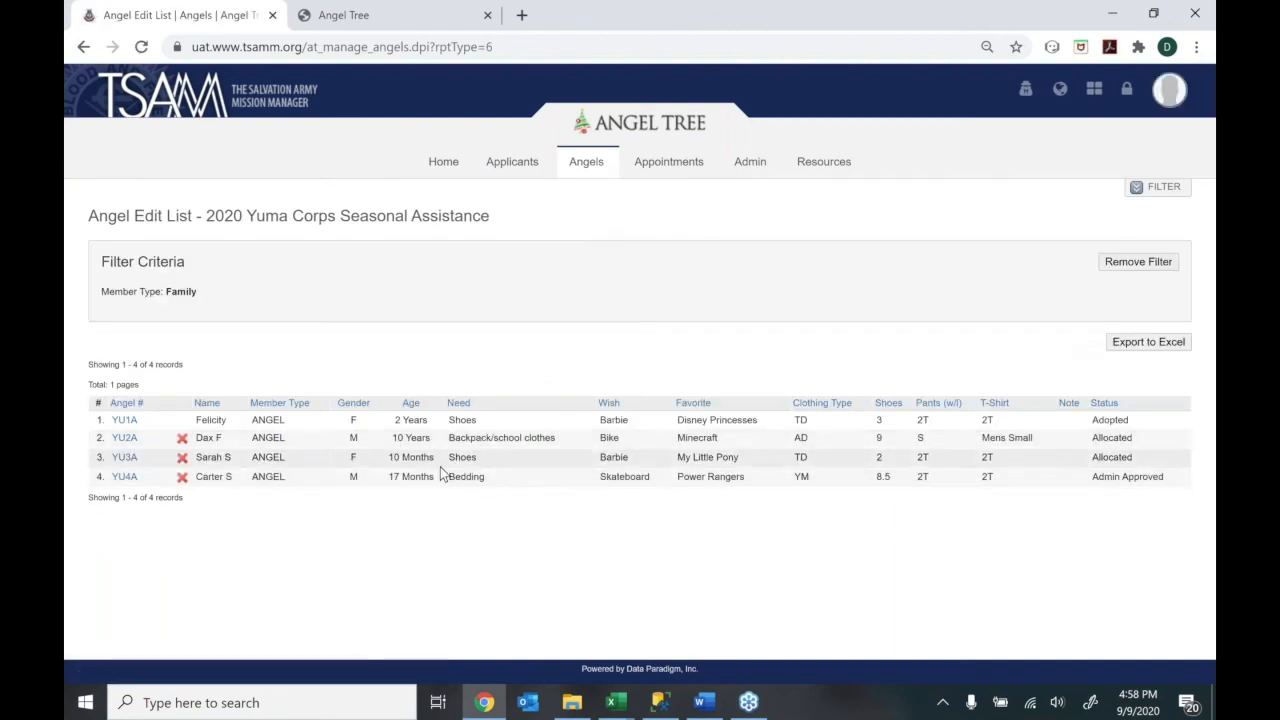
Filter the edit list to Gender Female and Age Under 2 years, then refresh
left_click(1150, 194)
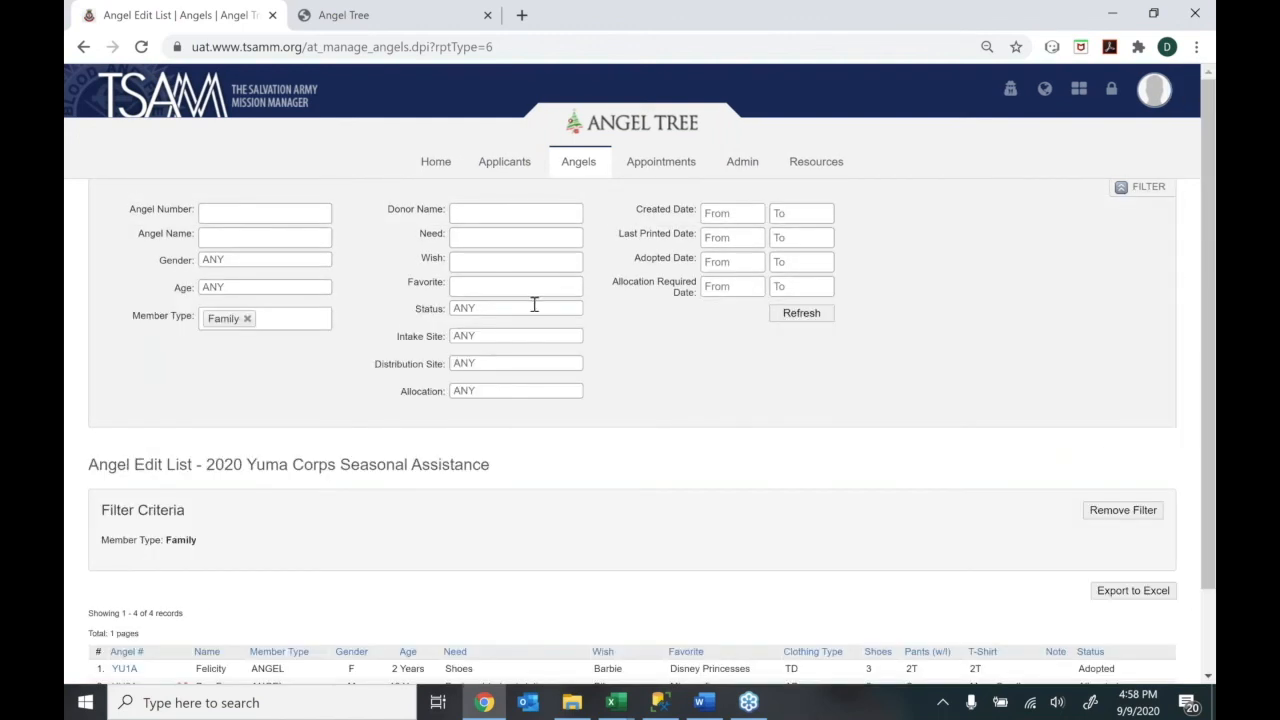
left_click(241, 261)
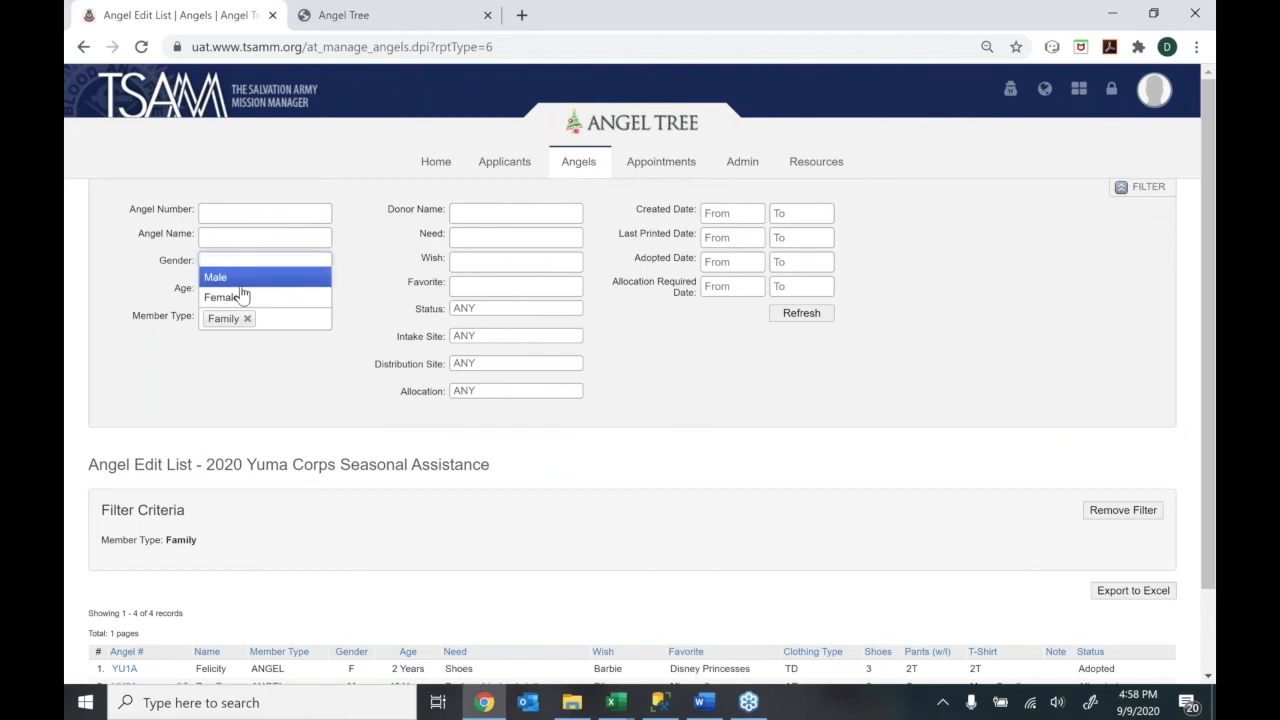
left_click(242, 298)
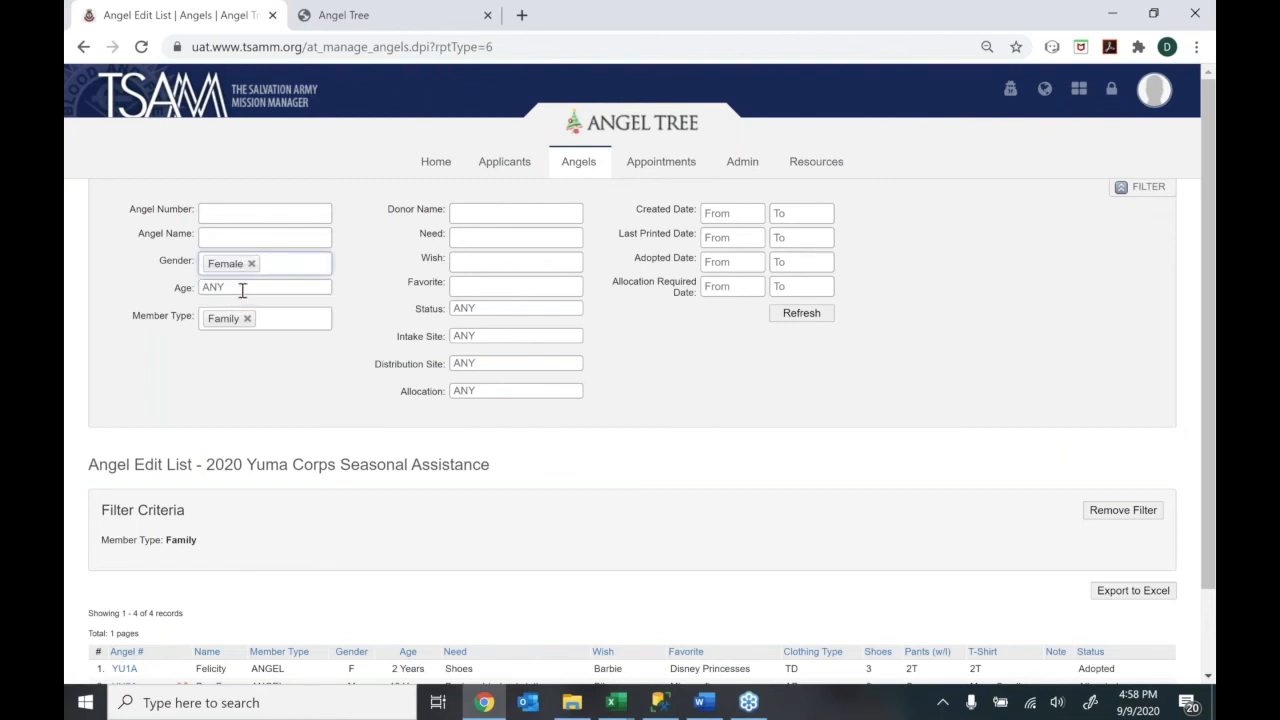
left_click(243, 289)
key("Return")
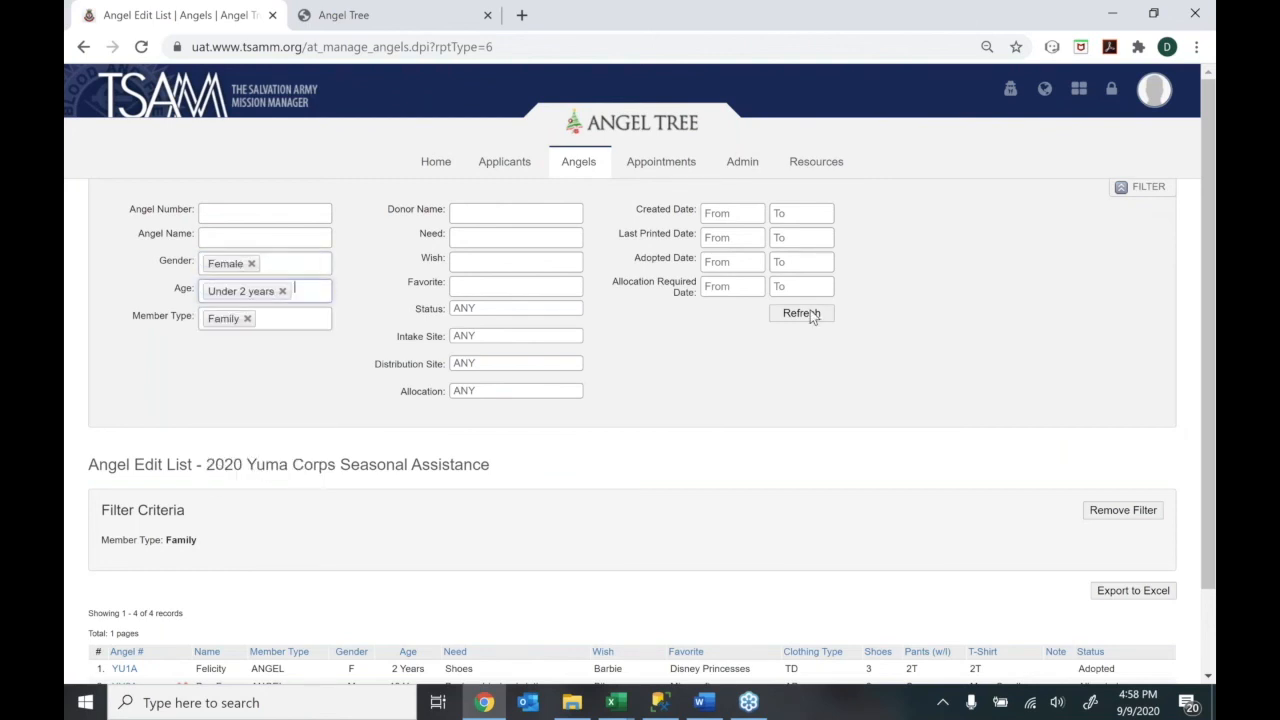
left_click(810, 313)
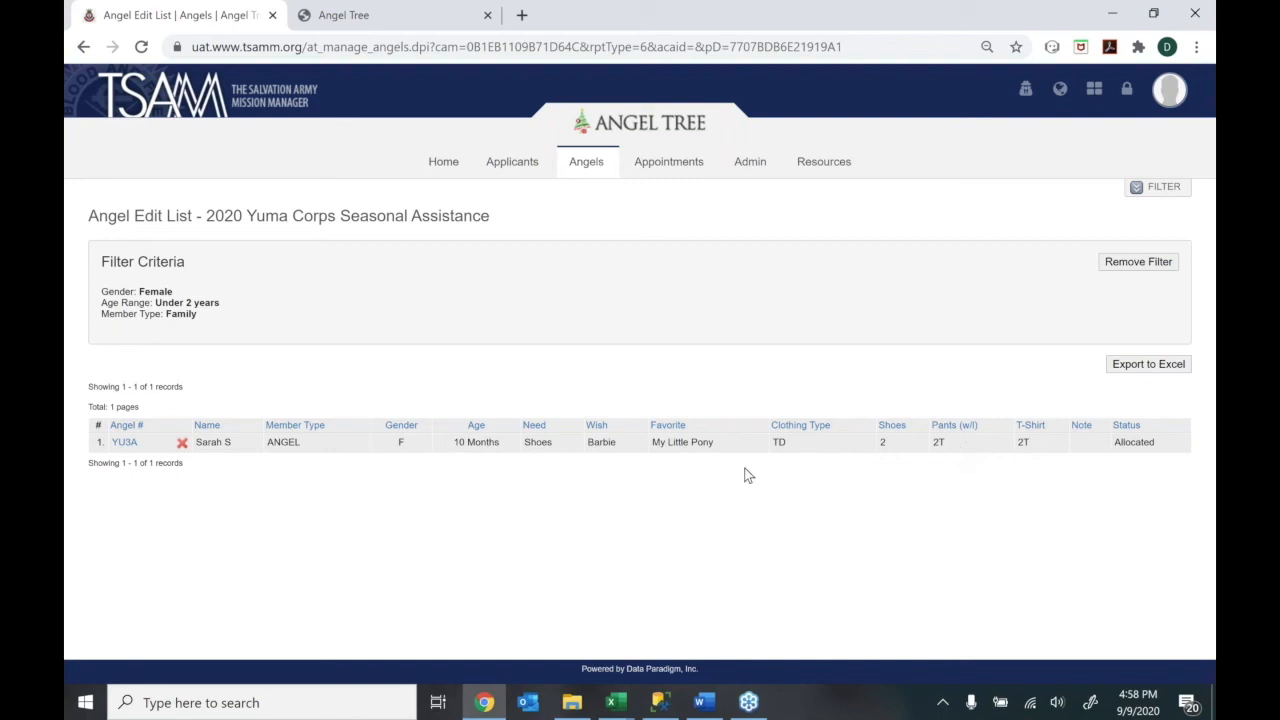
Review angel YU3A's details, then close them
left_click(120, 442)
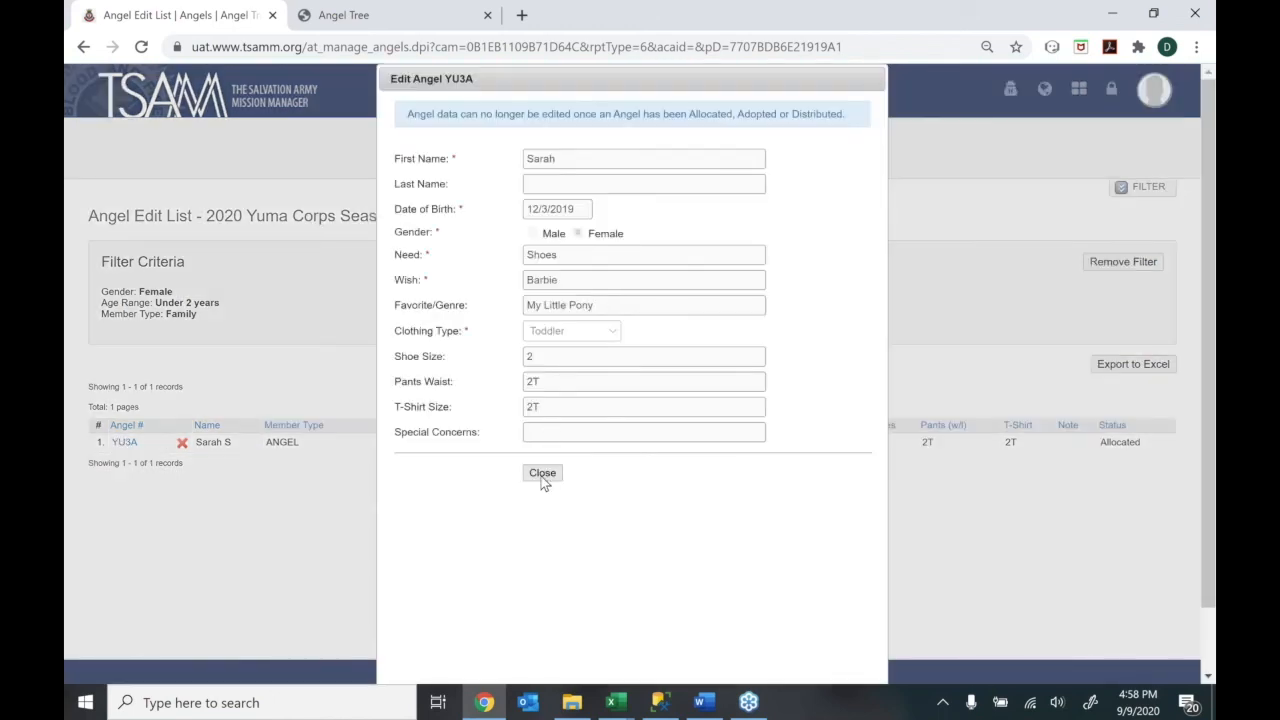
left_click(542, 473)
left_click(587, 174)
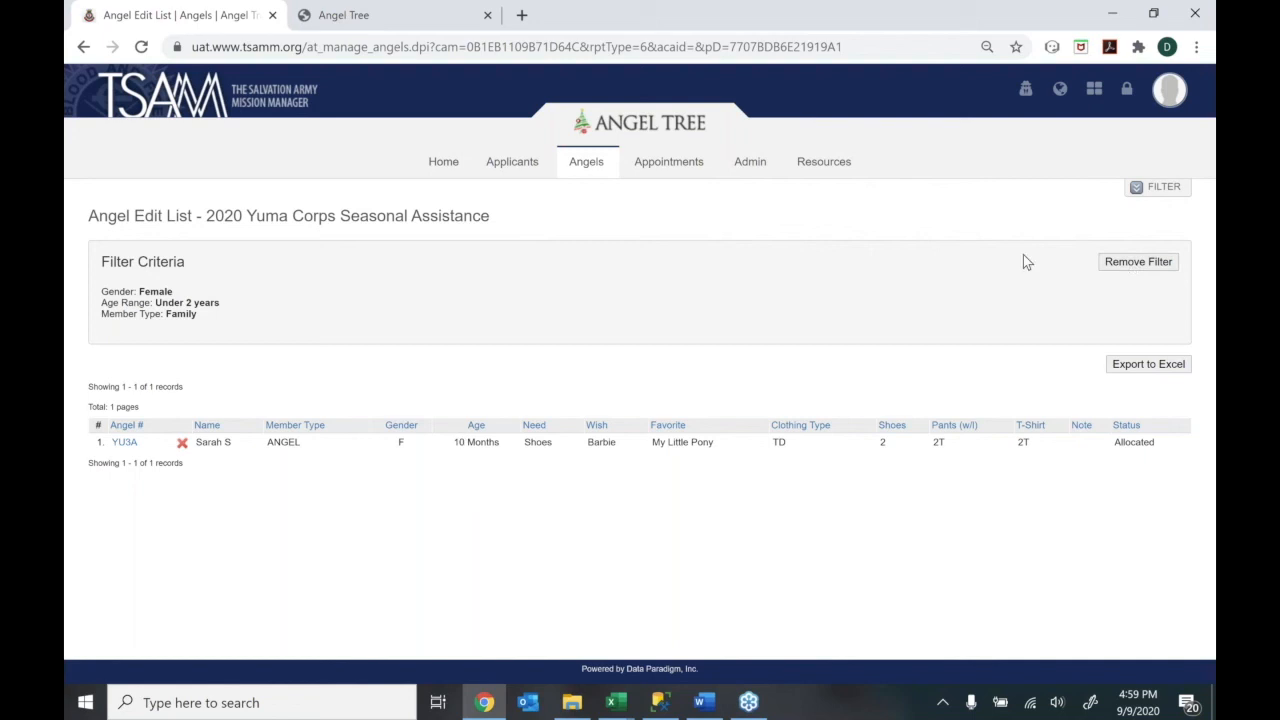
Remove the Female and Under 2 years criteria and return to the full Angel Records list
mouse_move(586, 163)
left_click(1157, 187)
left_click(264, 263)
left_click(251, 263)
left_click(371, 276)
left_click(282, 291)
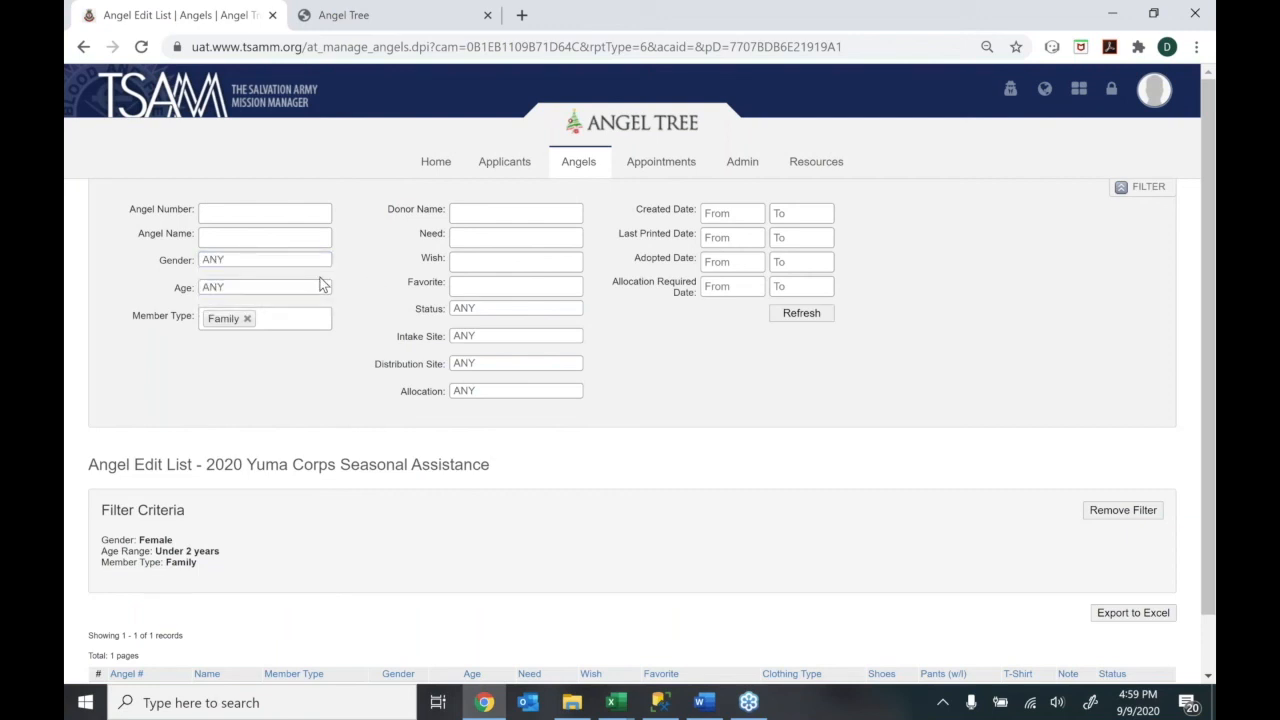
left_click(466, 258)
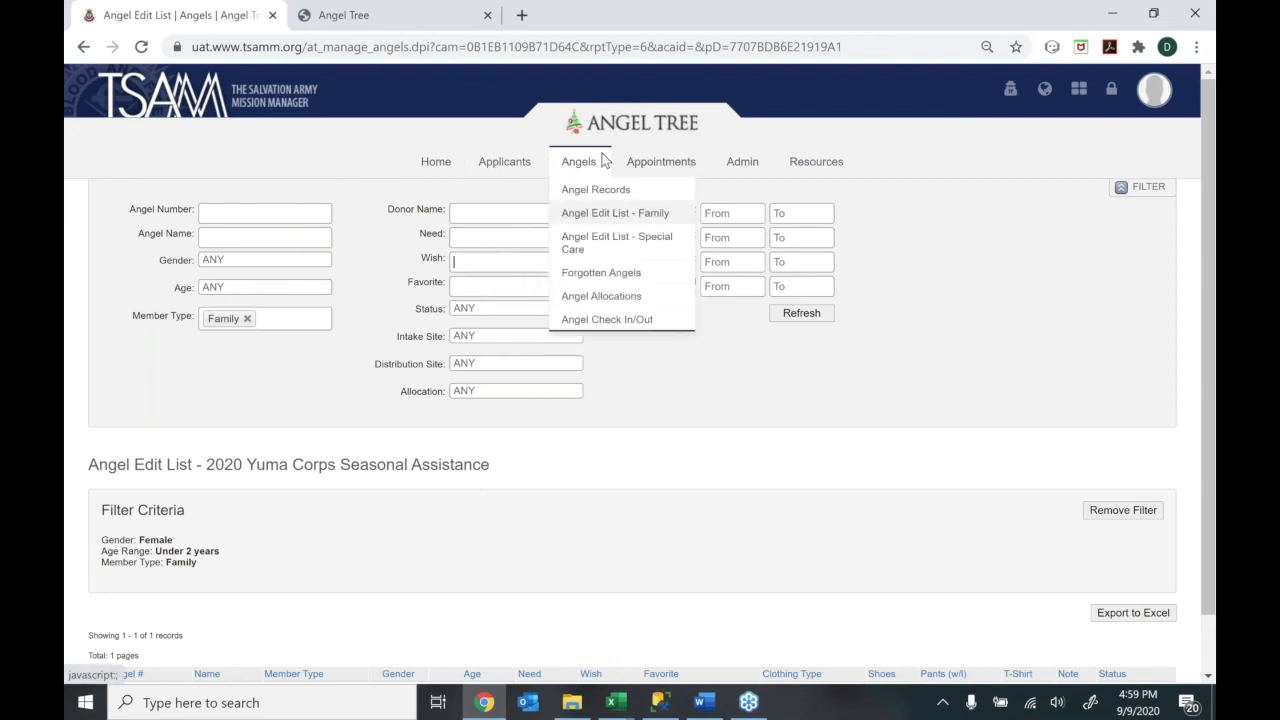
left_click(596, 190)
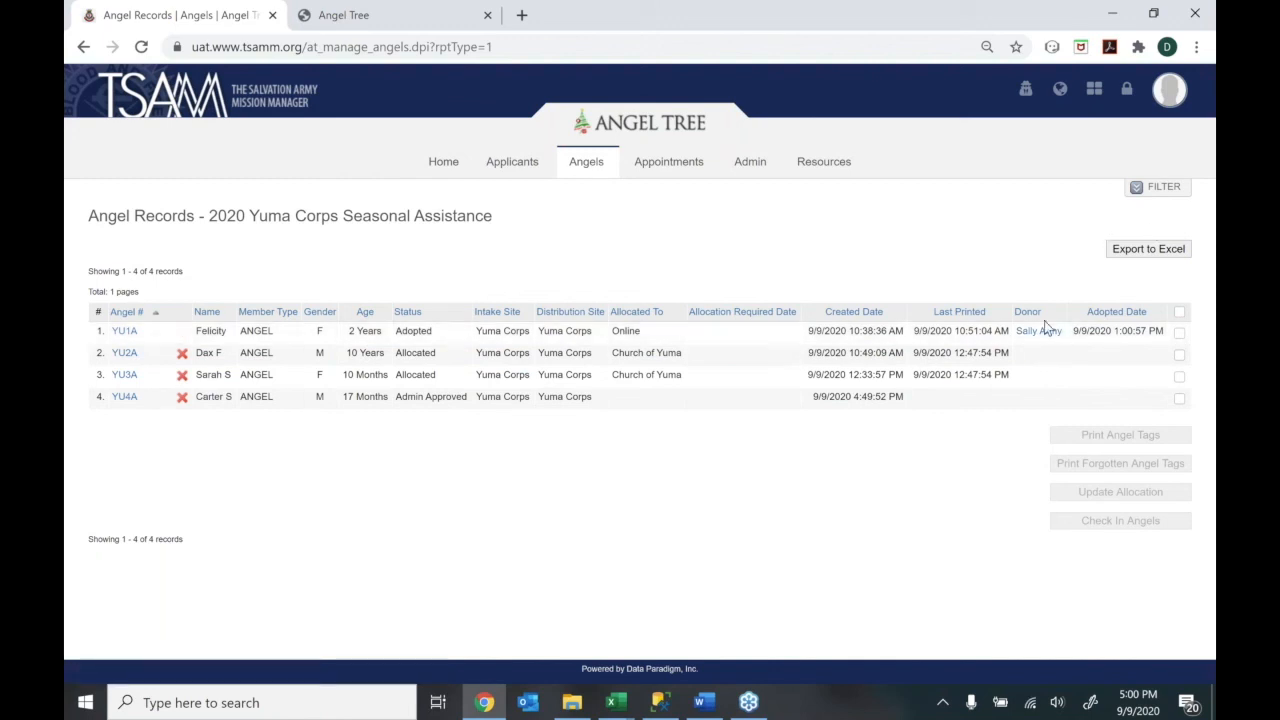
left_click_drag(1039, 338, 1034, 310)
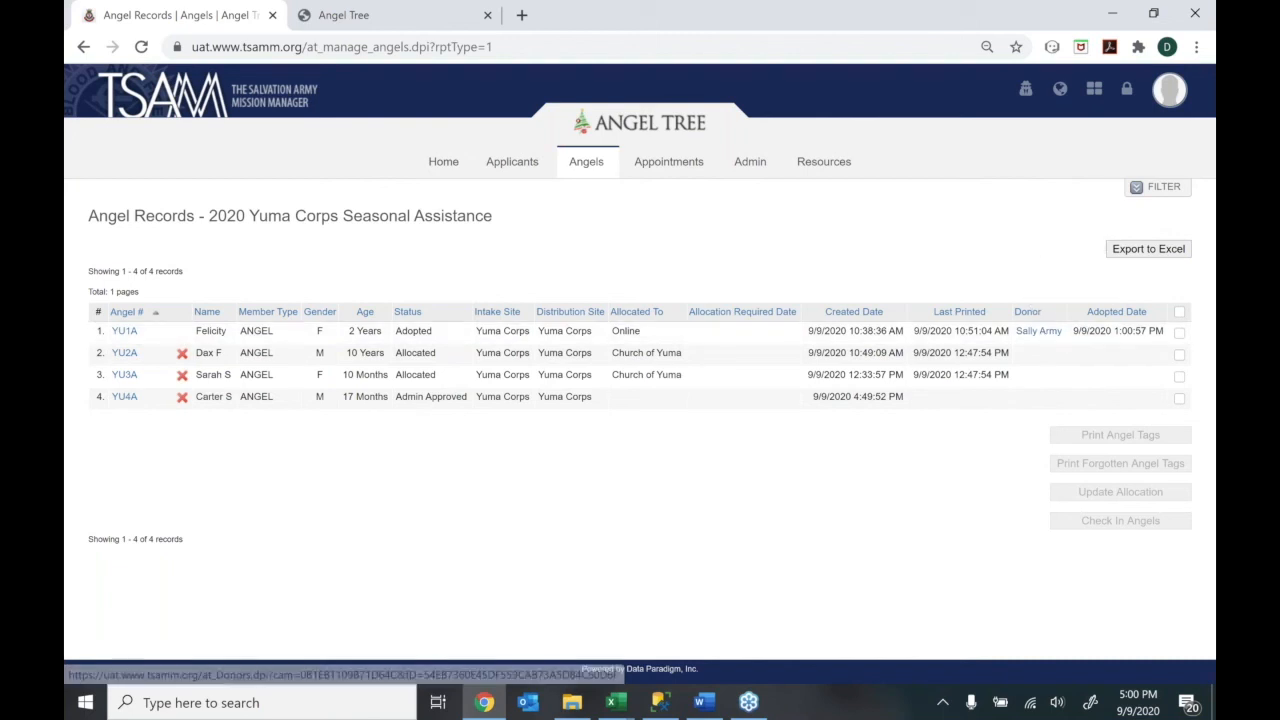
right_click(1039, 337)
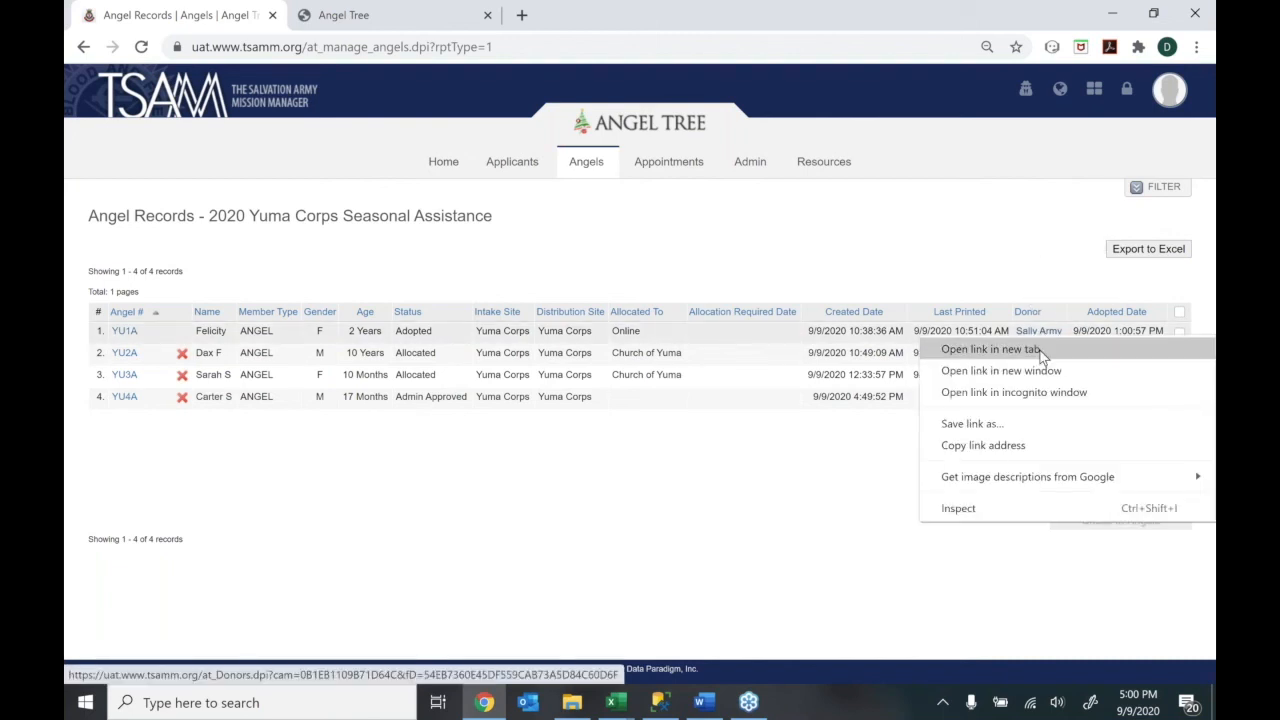
left_click(1041, 352)
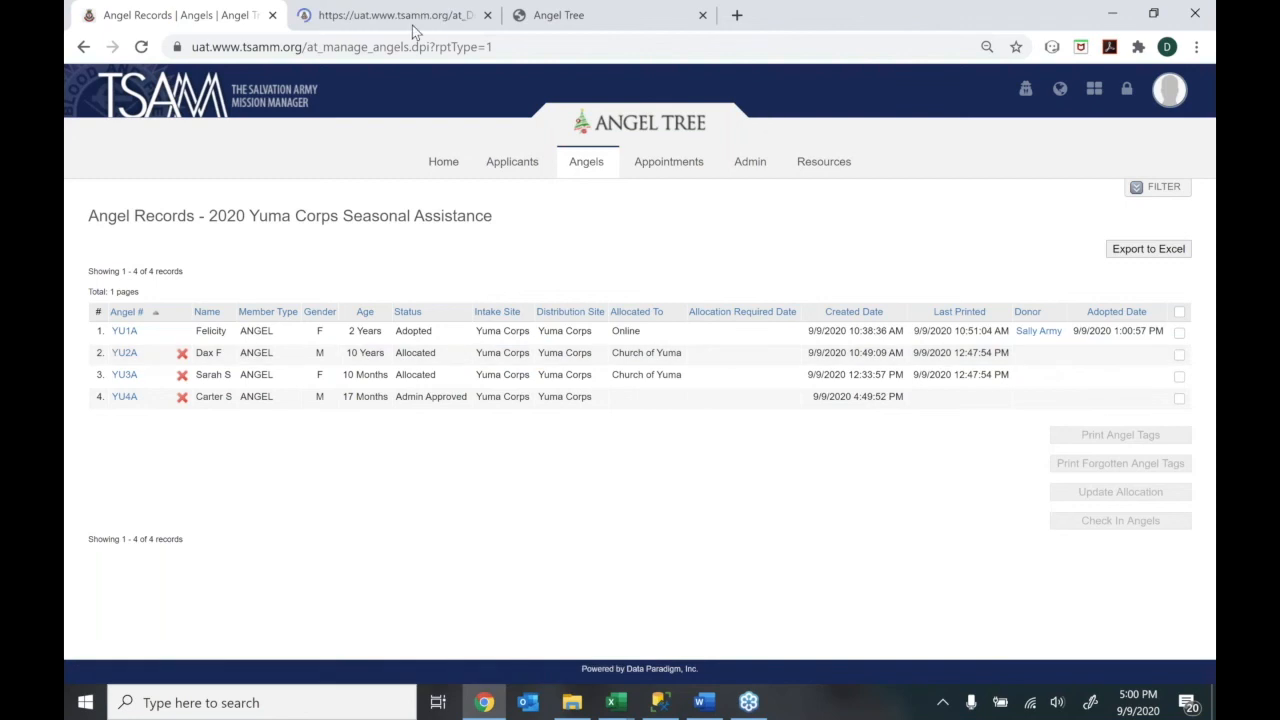
left_click(400, 18)
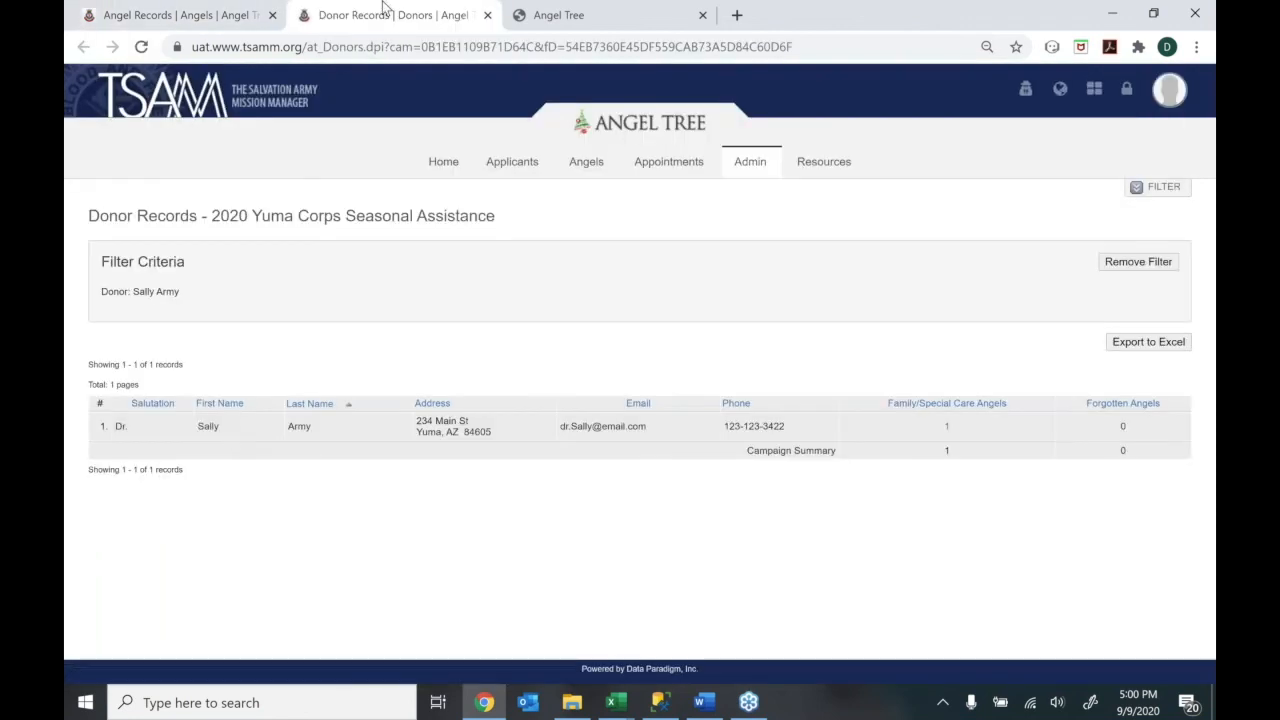
left_click(488, 15)
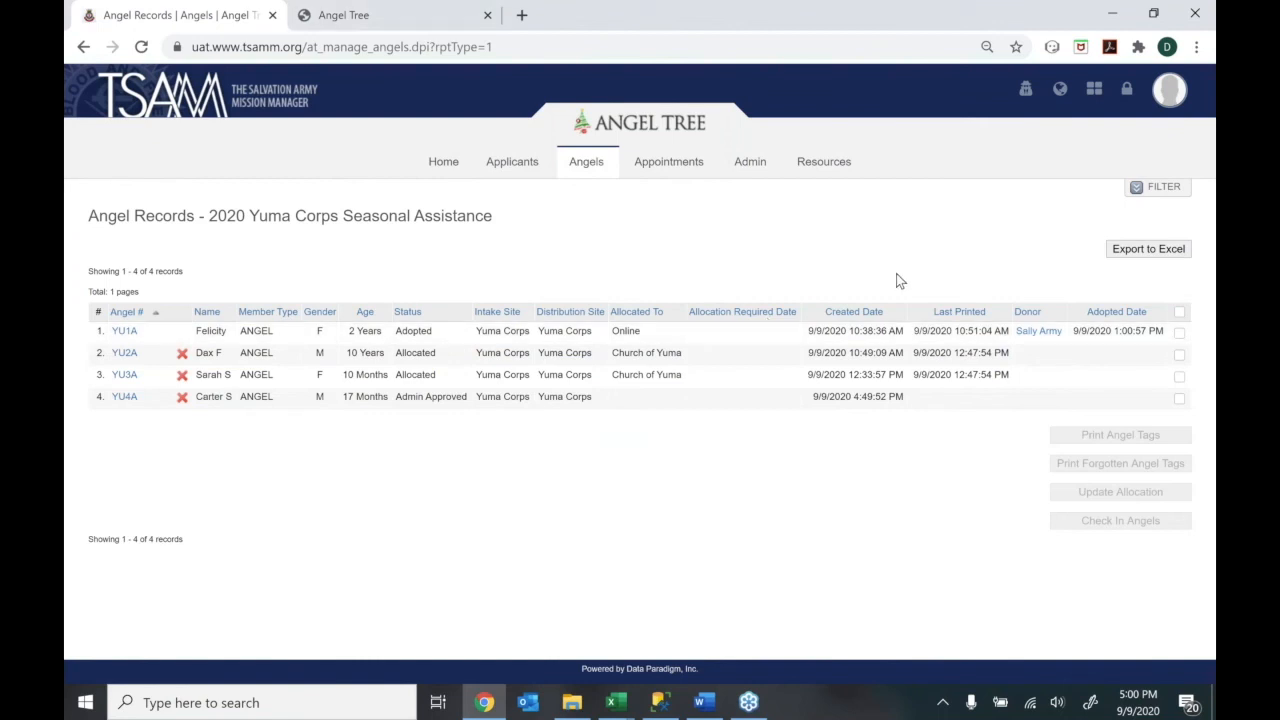
left_click(1143, 199)
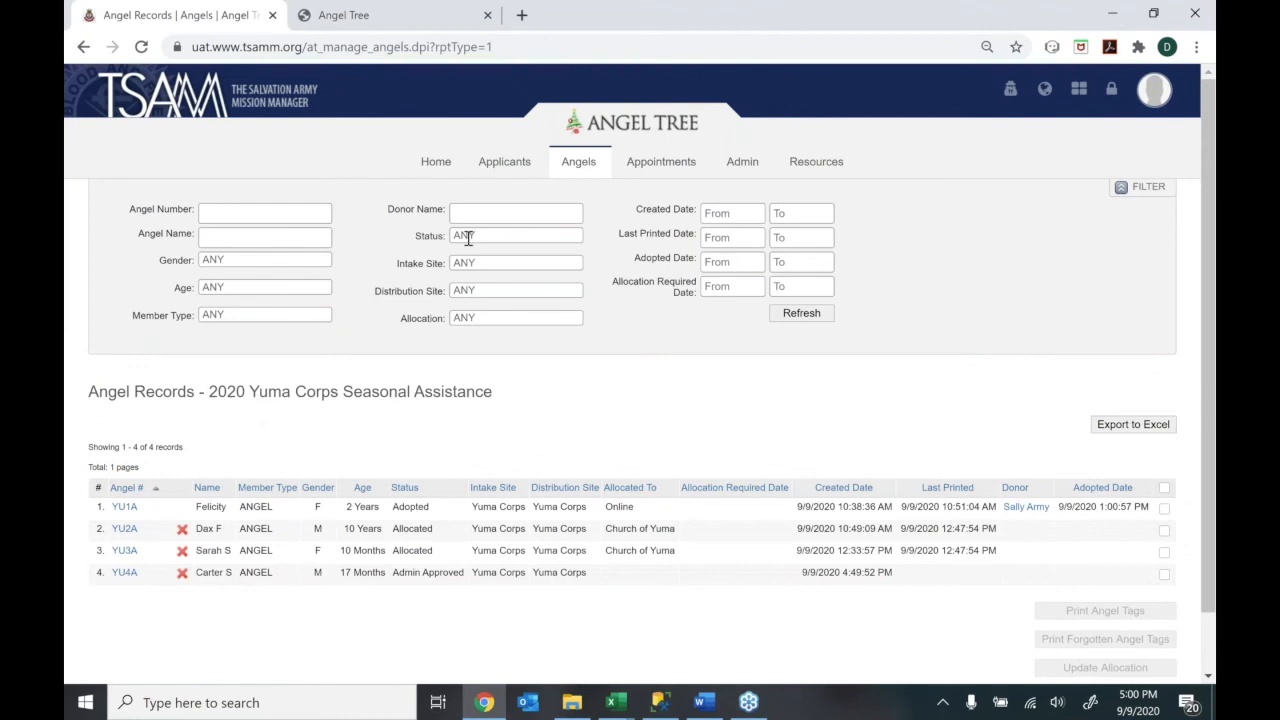
left_click(468, 238)
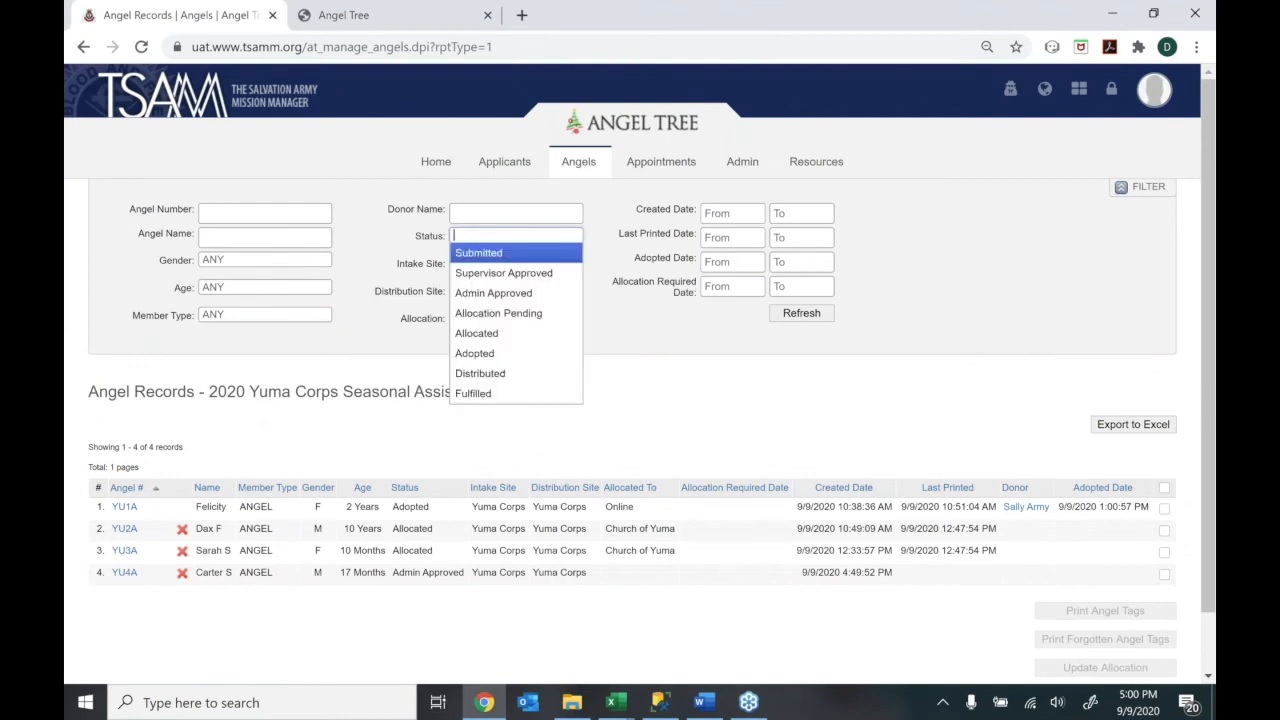
left_click(626, 313)
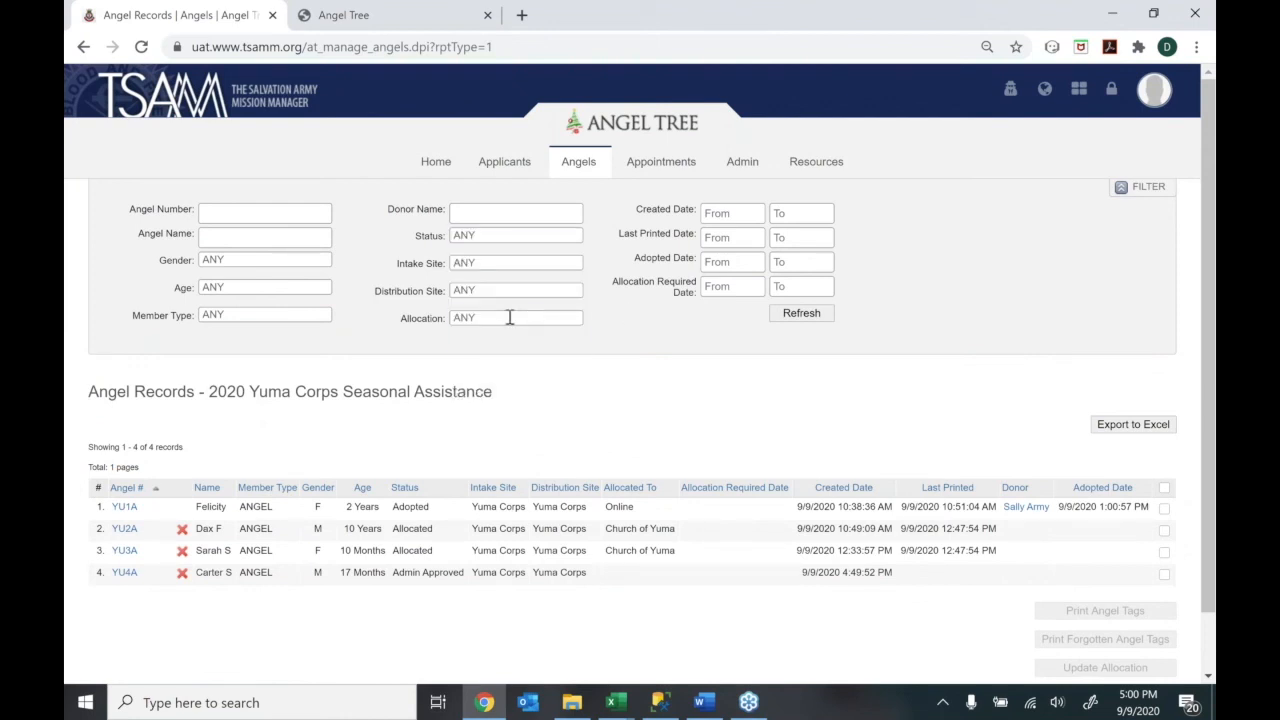
left_click(510, 318)
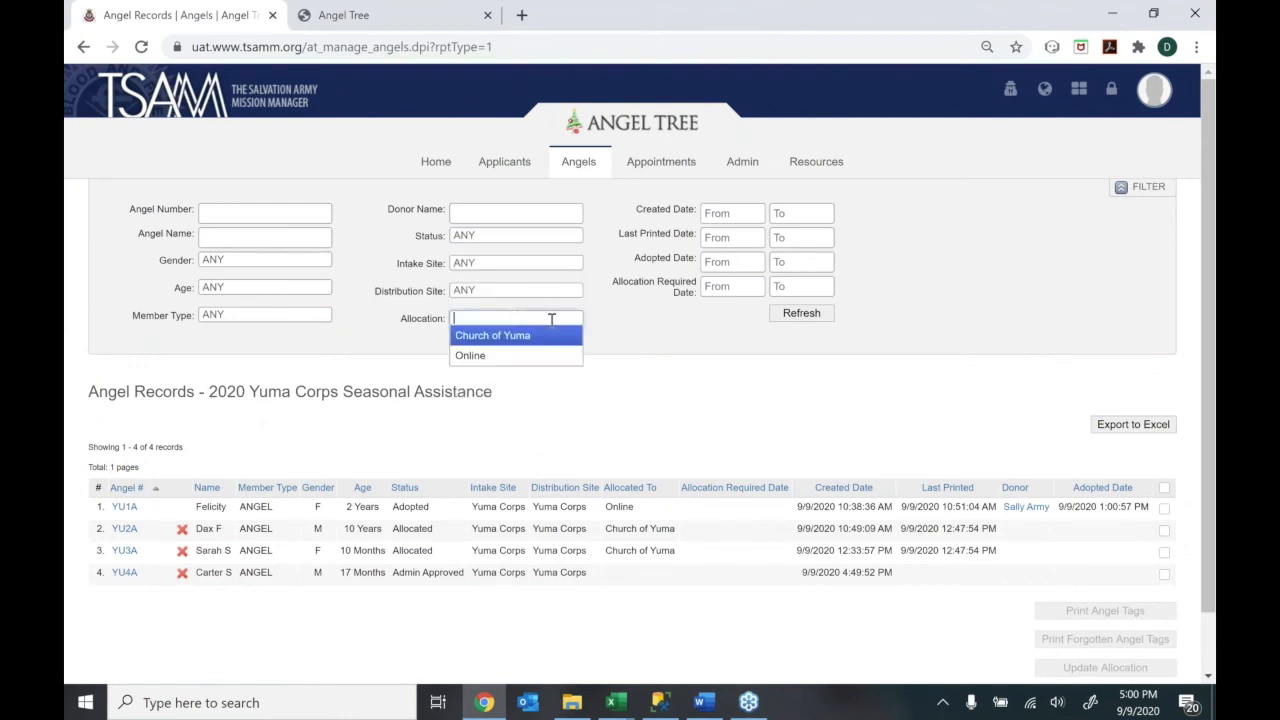
left_click(643, 330)
left_click(517, 263)
left_click(682, 367)
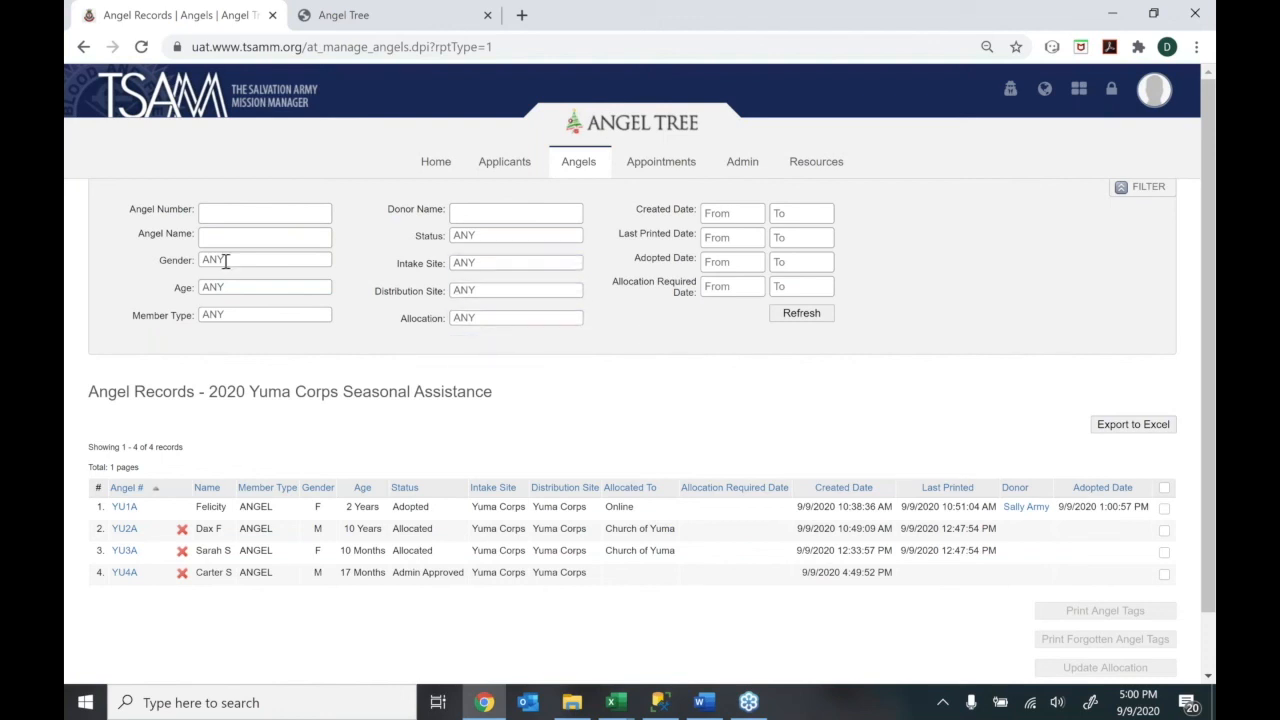
left_click(226, 260)
left_click(370, 368)
left_click(1127, 190)
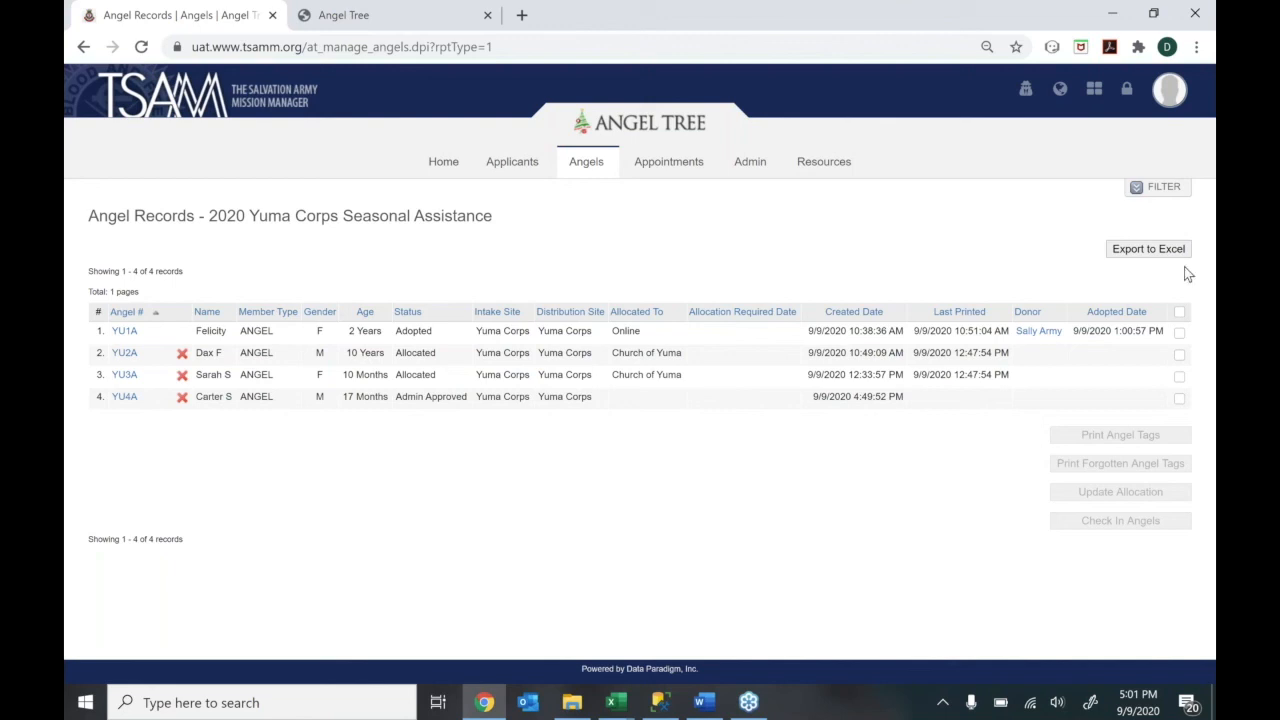
left_click(1157, 192)
left_click(531, 320)
left_click(531, 336)
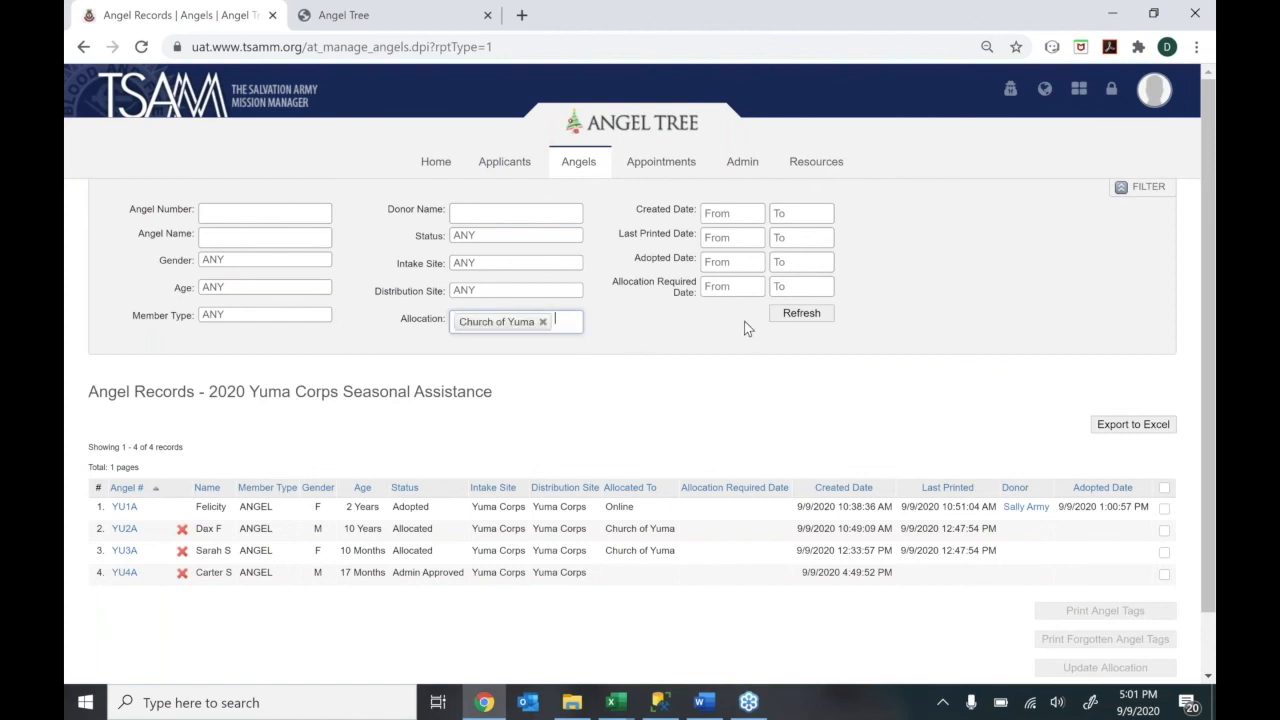
left_click(793, 322)
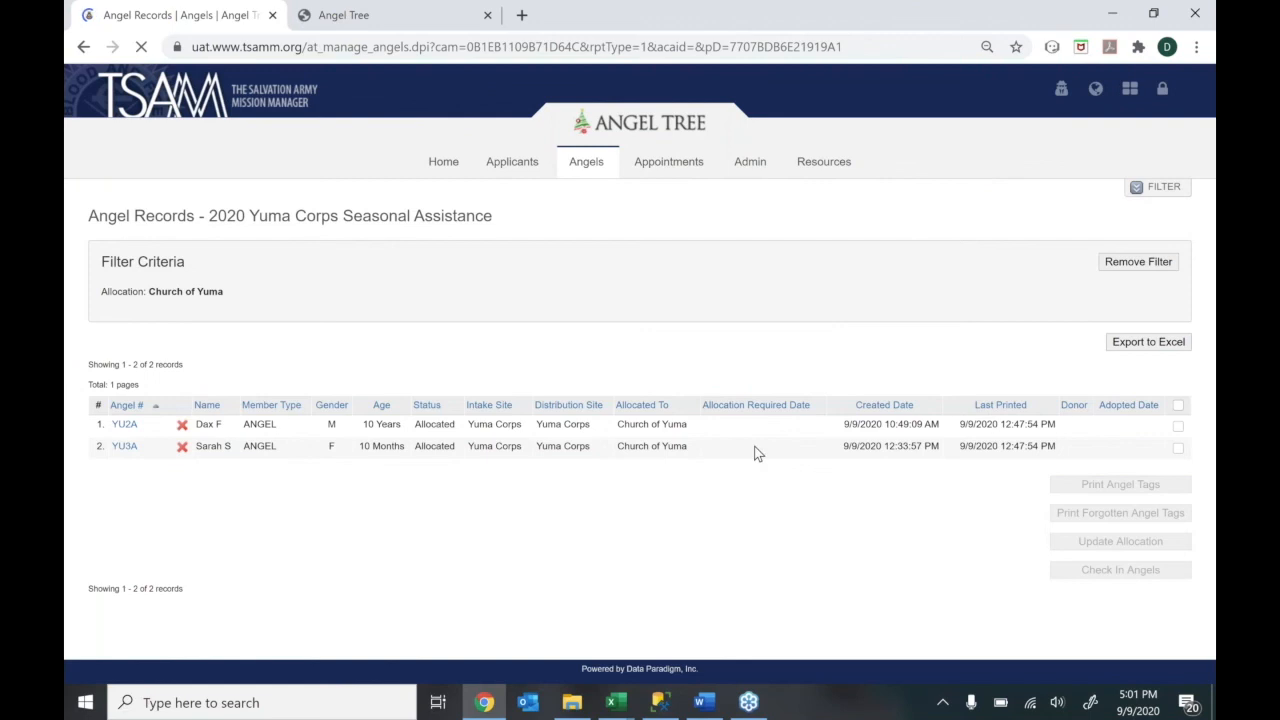
left_click(1178, 406)
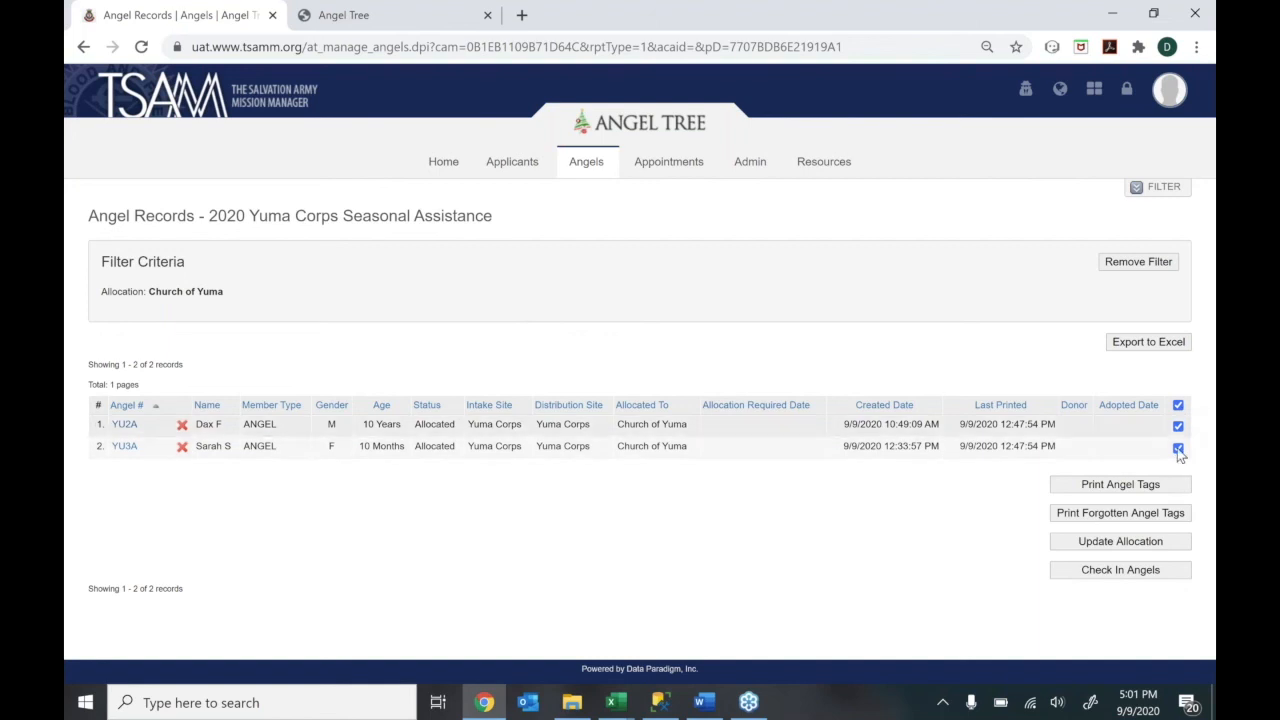
left_click(1177, 450)
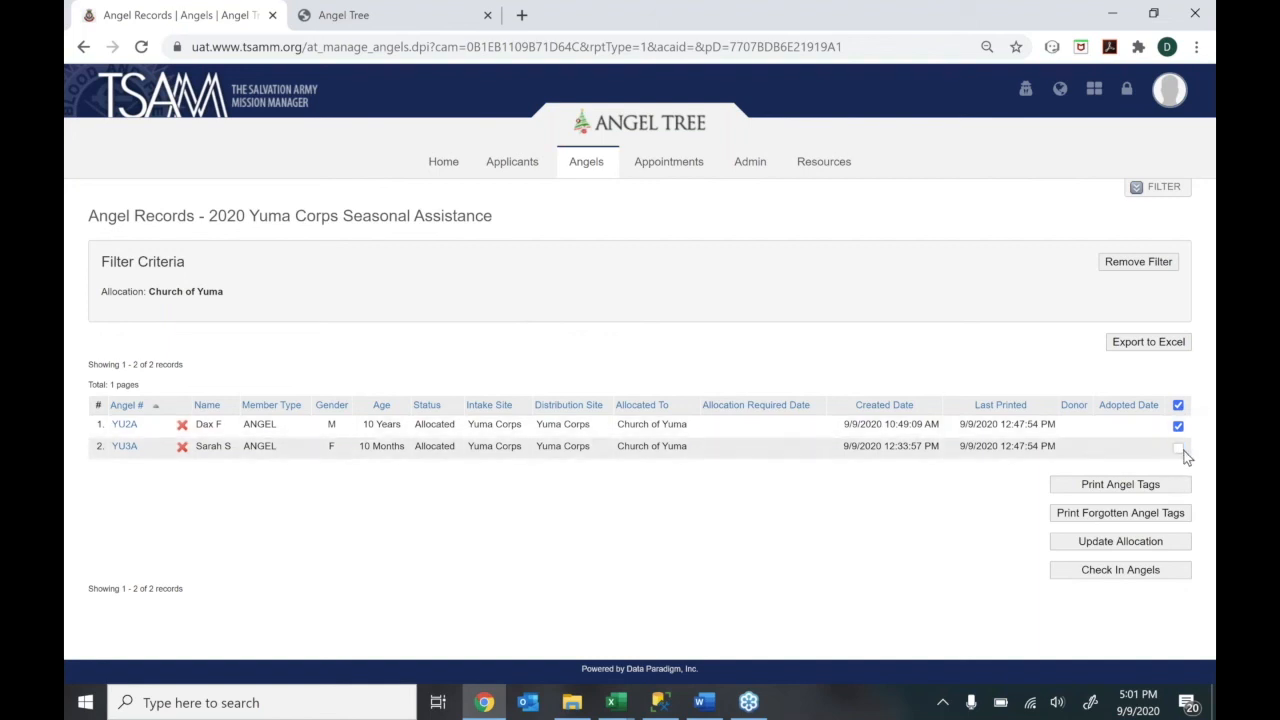
left_click(1179, 449)
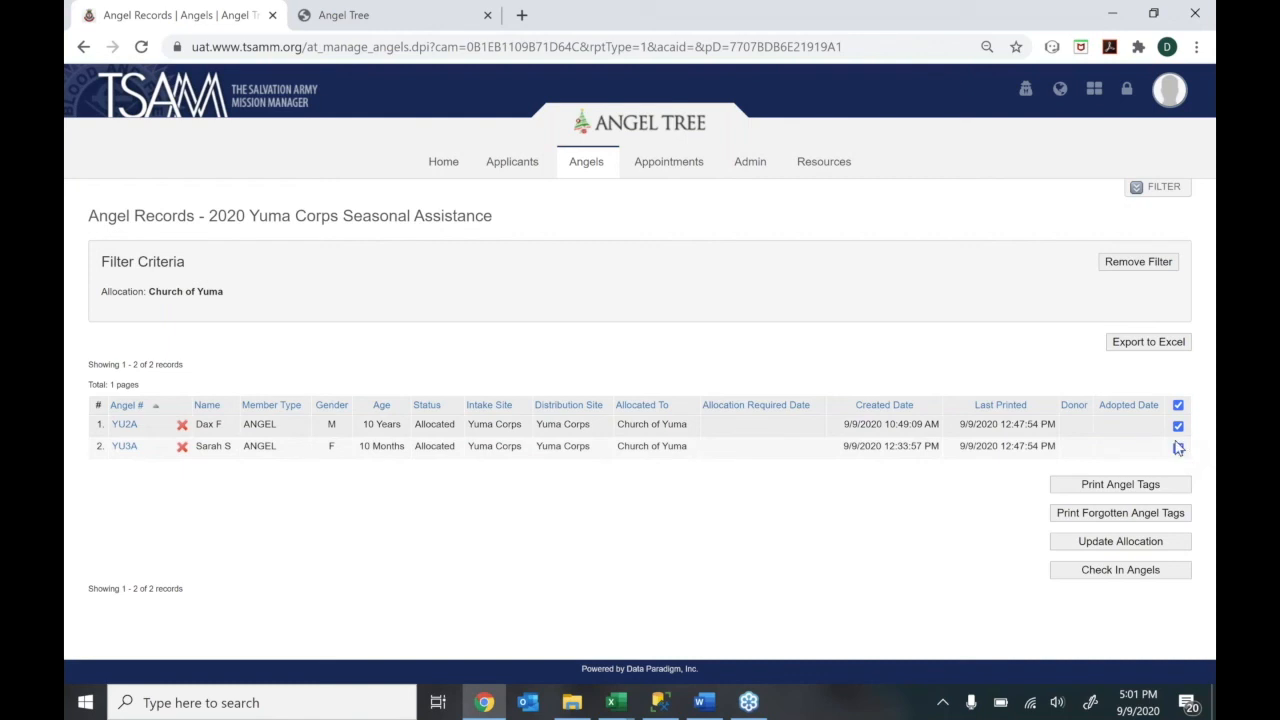
Generate the AngelTags PDF for YU2A and YU3A, open the download, then cancel the print window
left_click(1139, 488)
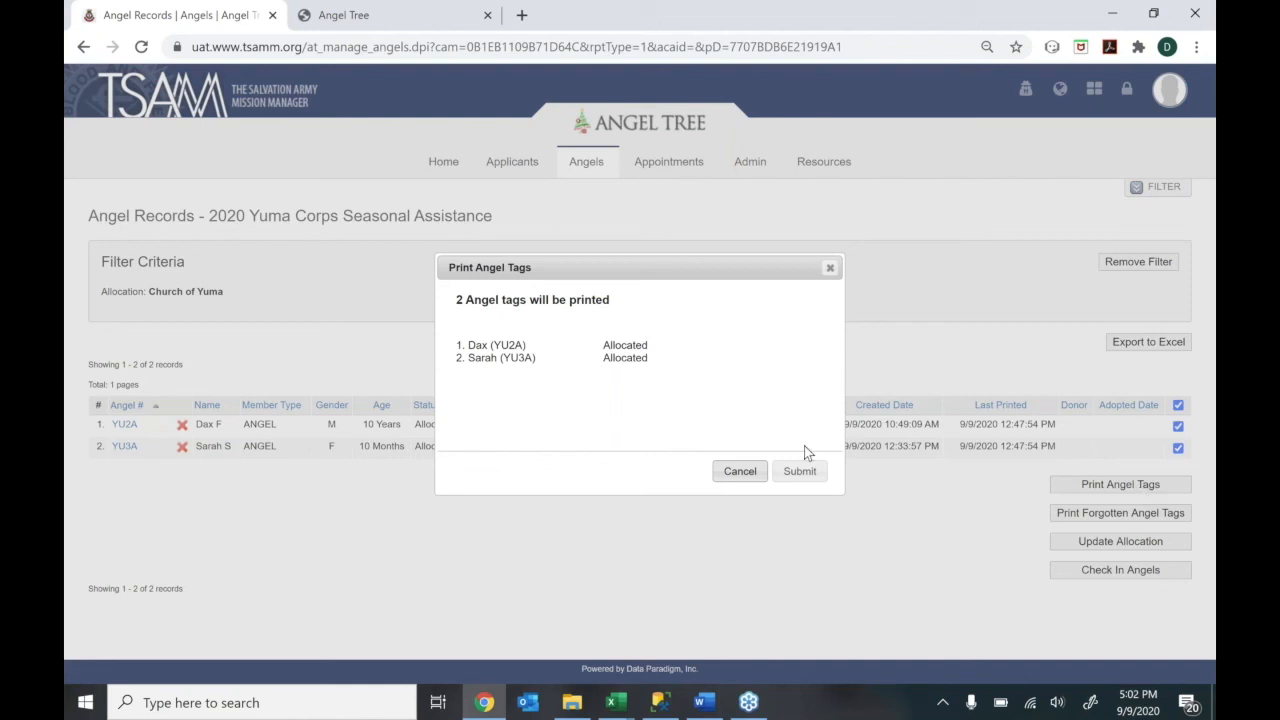
left_click(799, 471)
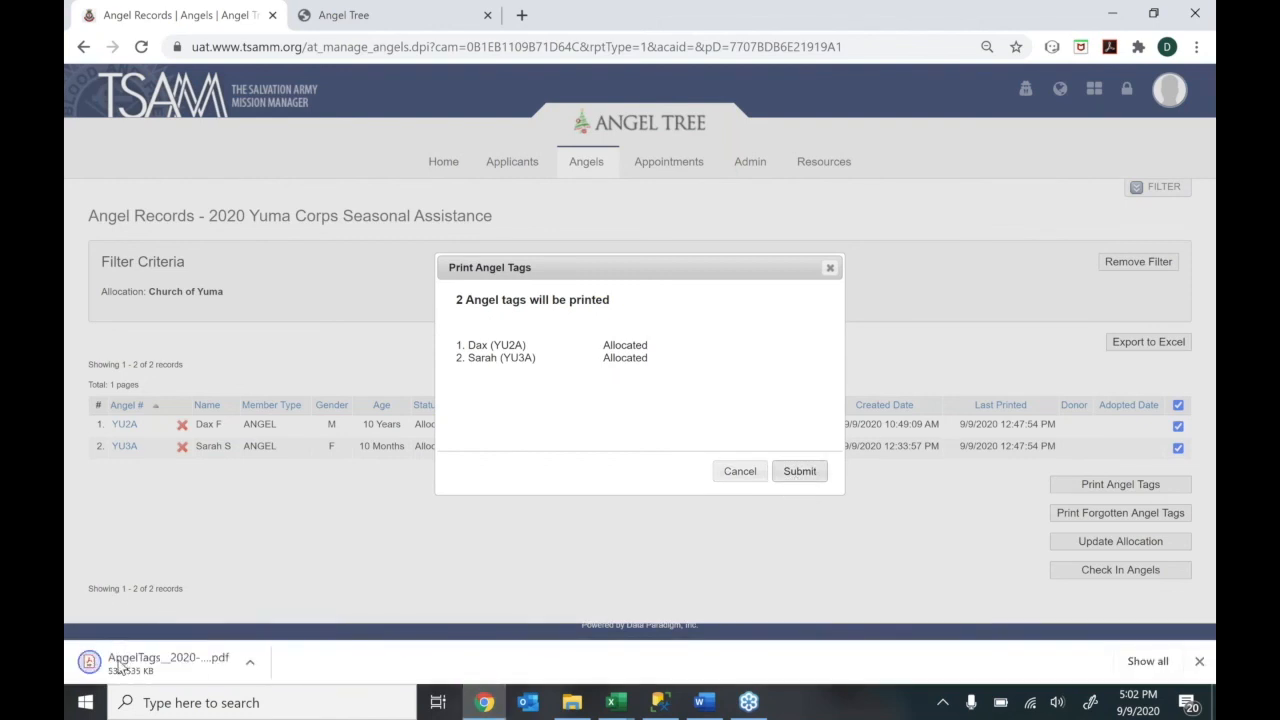
left_click(119, 664)
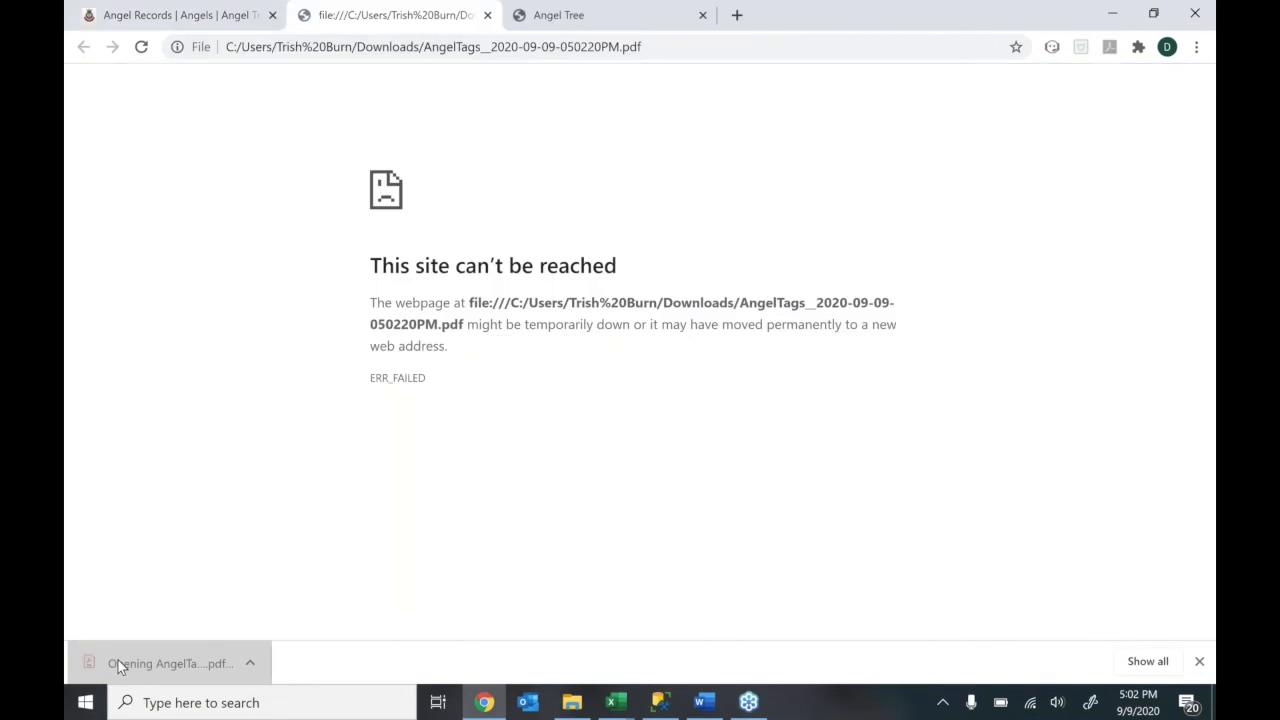
left_click(487, 15)
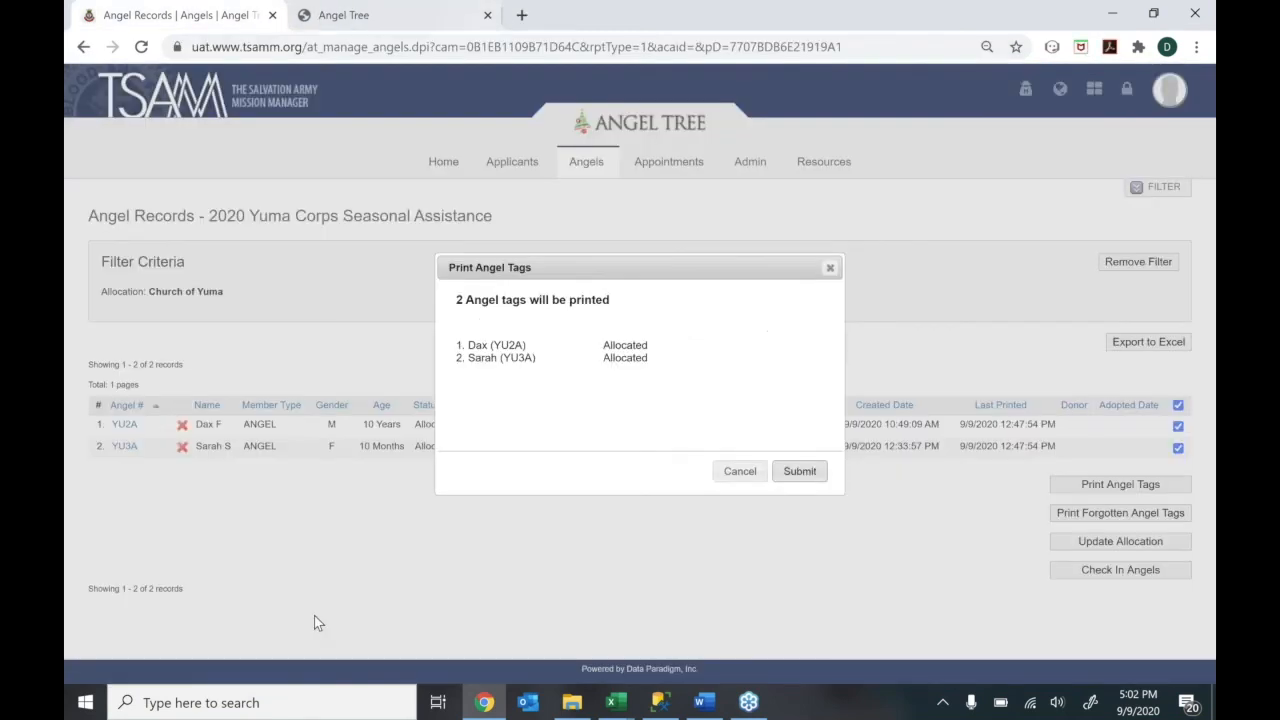
left_click(740, 471)
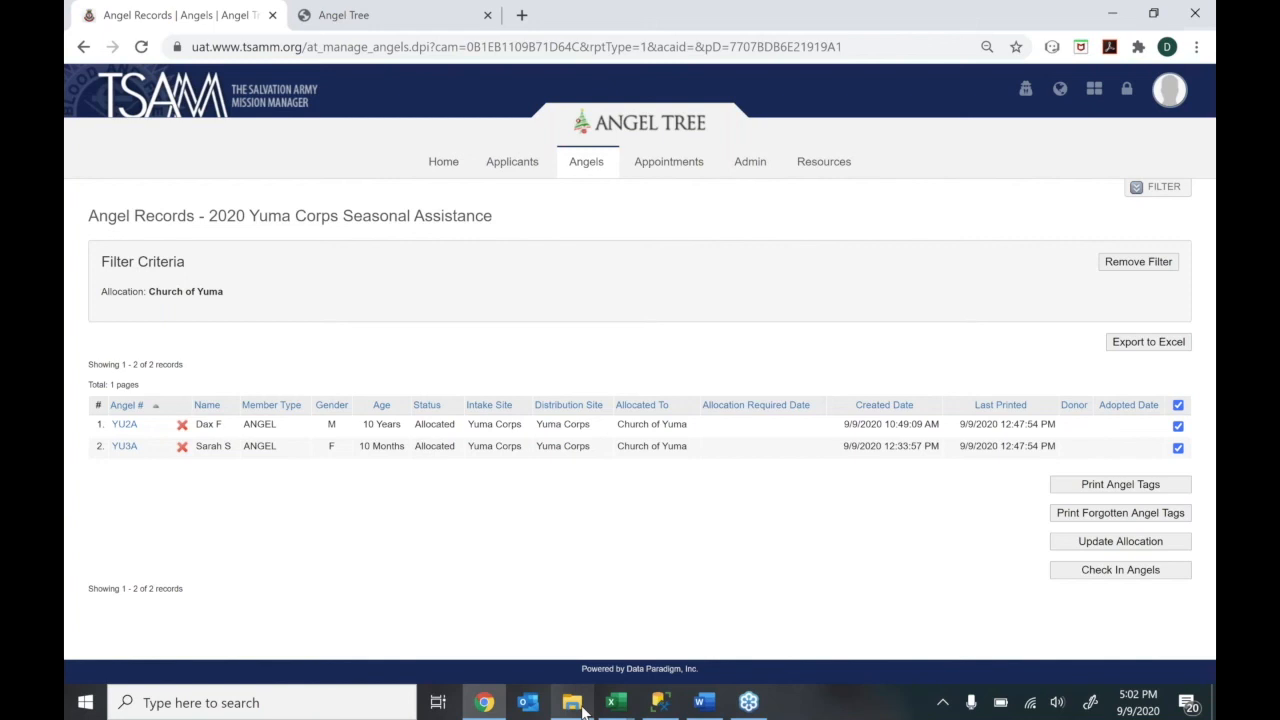
left_click(582, 709)
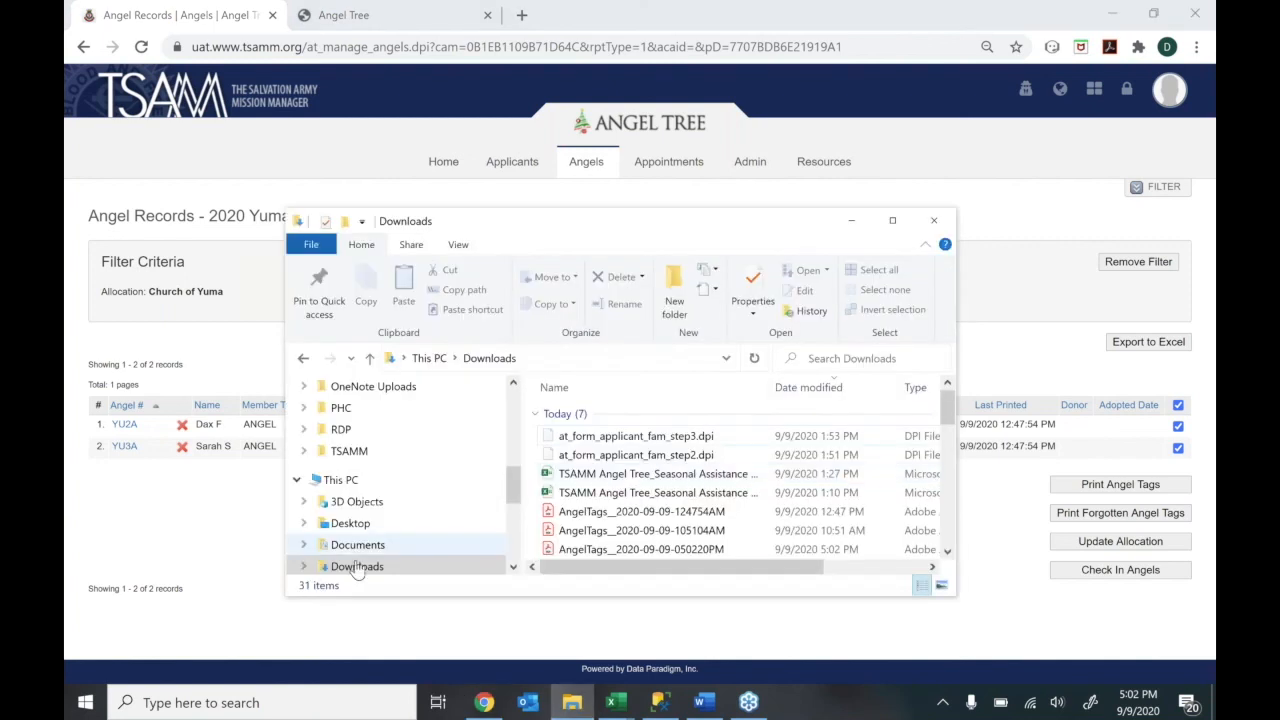
left_click(356, 568)
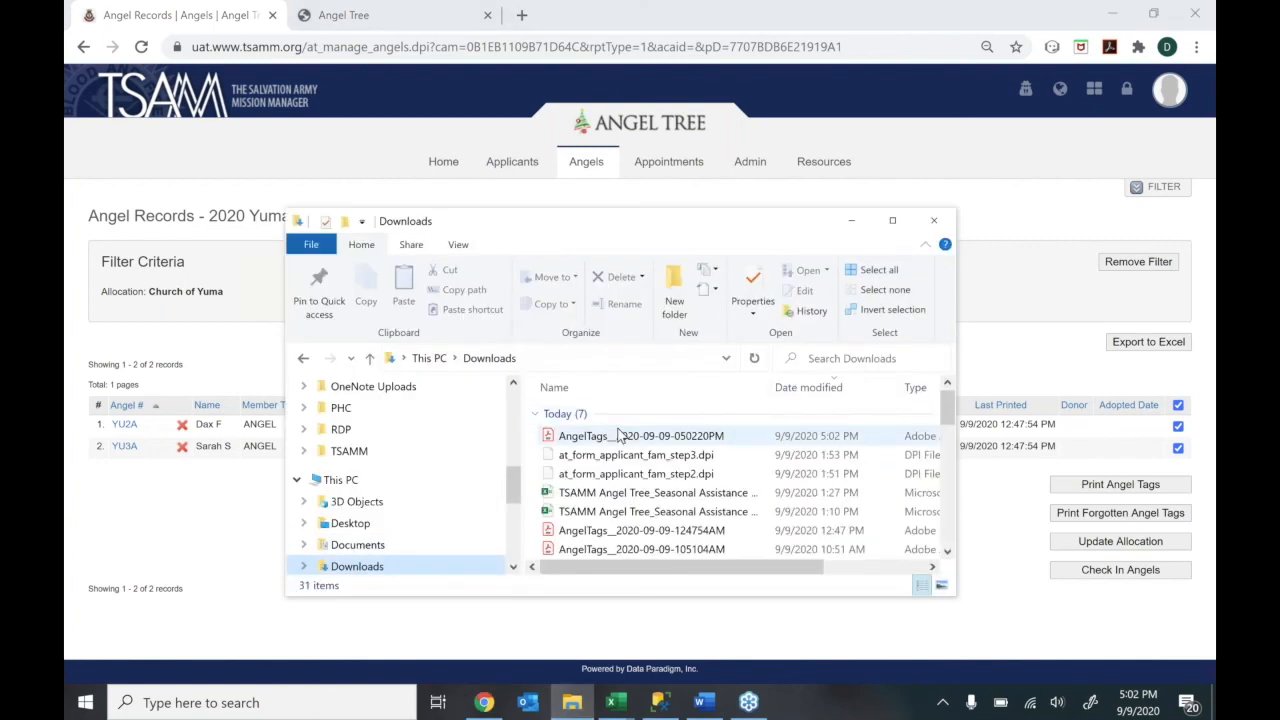
left_click(614, 436)
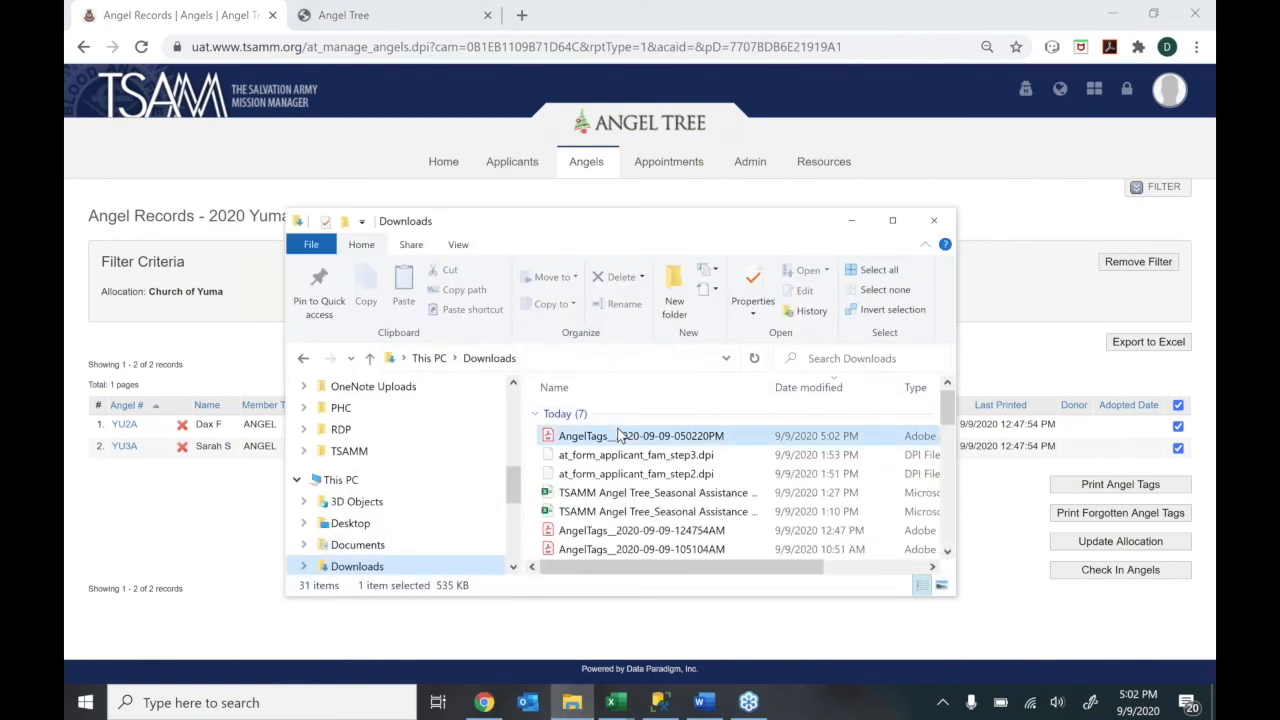
left_click(855, 225)
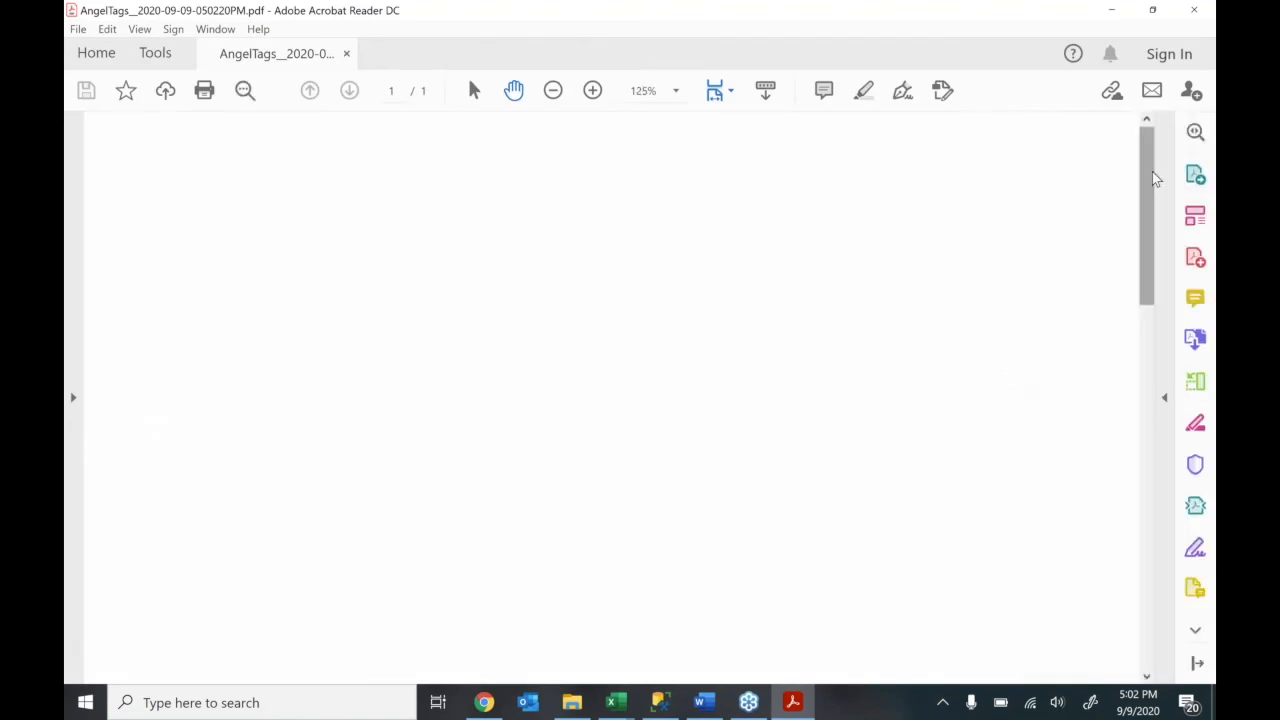
Close Acrobat Reader and regenerate the YU2A and YU3A angel tags in TSAMM
left_click(1193, 10)
left_click(1122, 488)
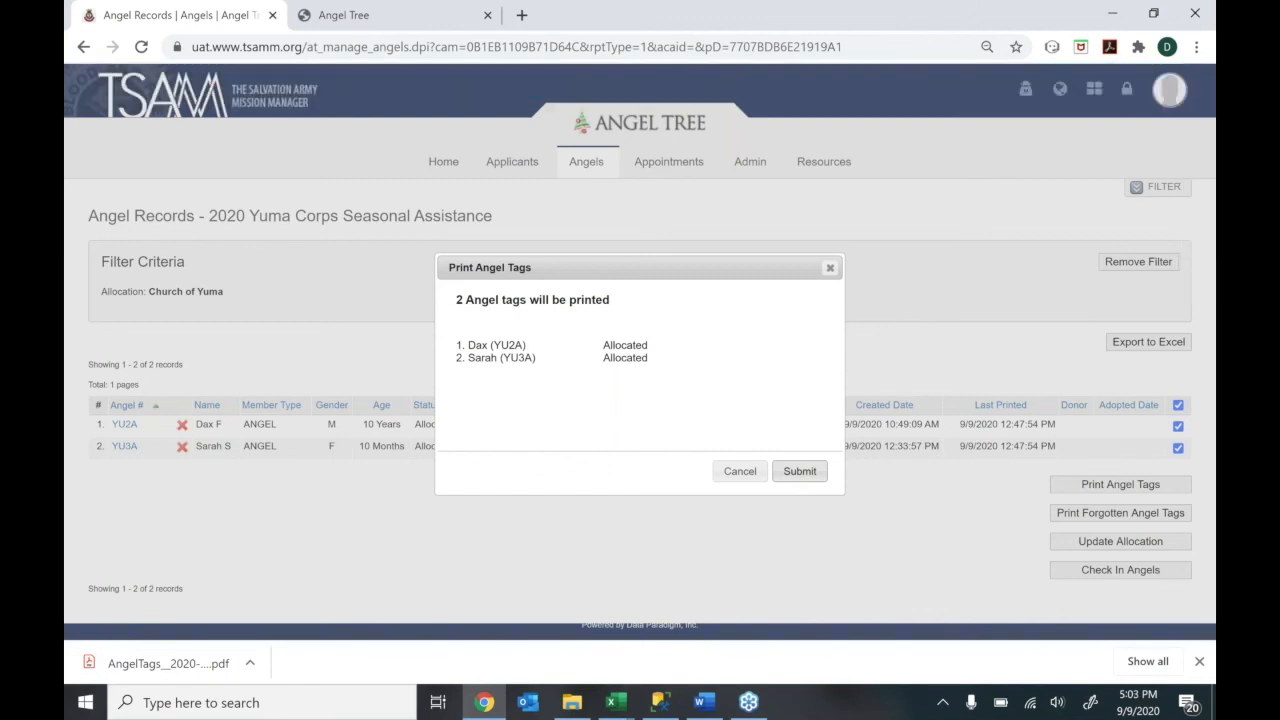
left_click(126, 663)
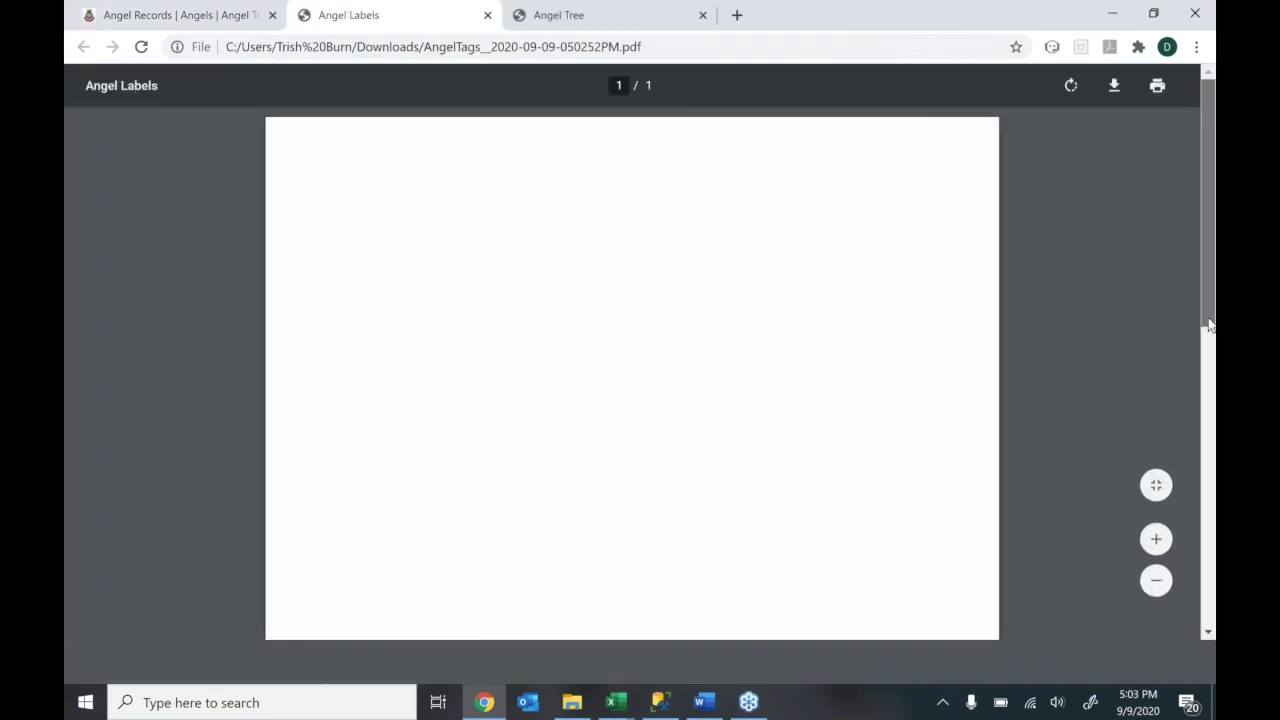
mouse_move(1206, 323)
left_mouse_down()
mouse_move(1203, 478)
mouse_move(1200, 313)
left_mouse_up()
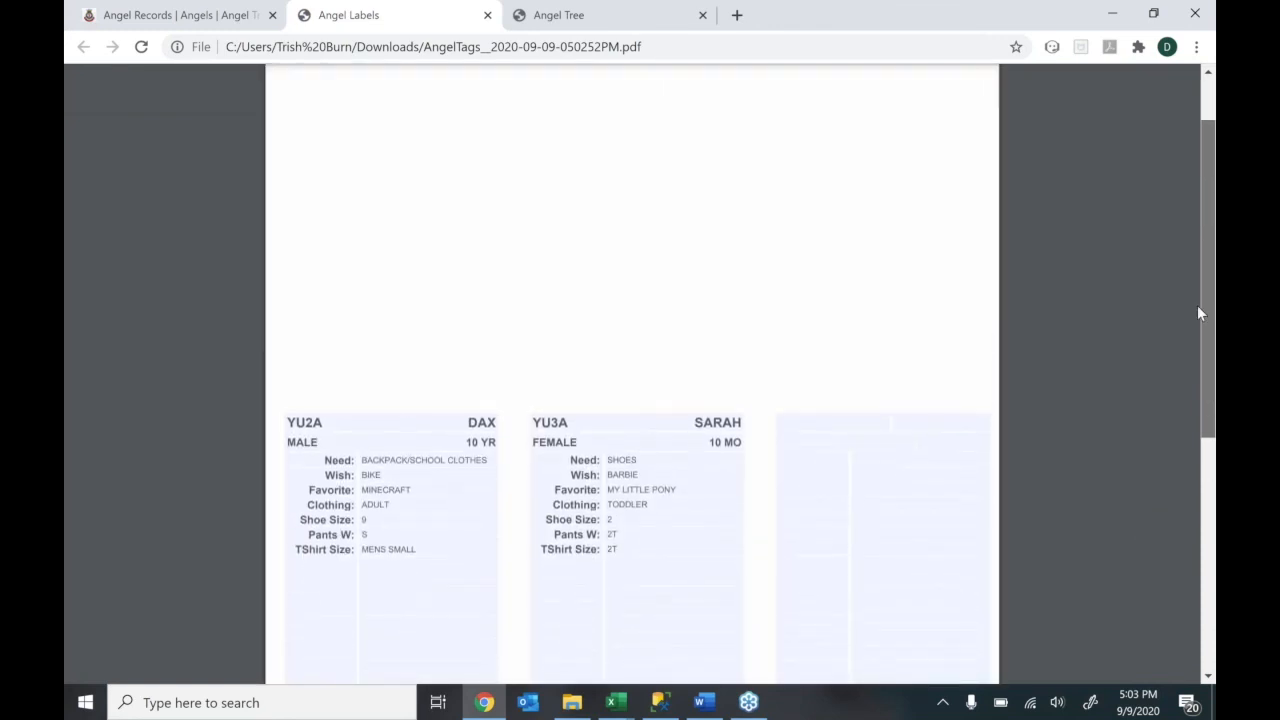
scroll(1197, 305, "up", 2)
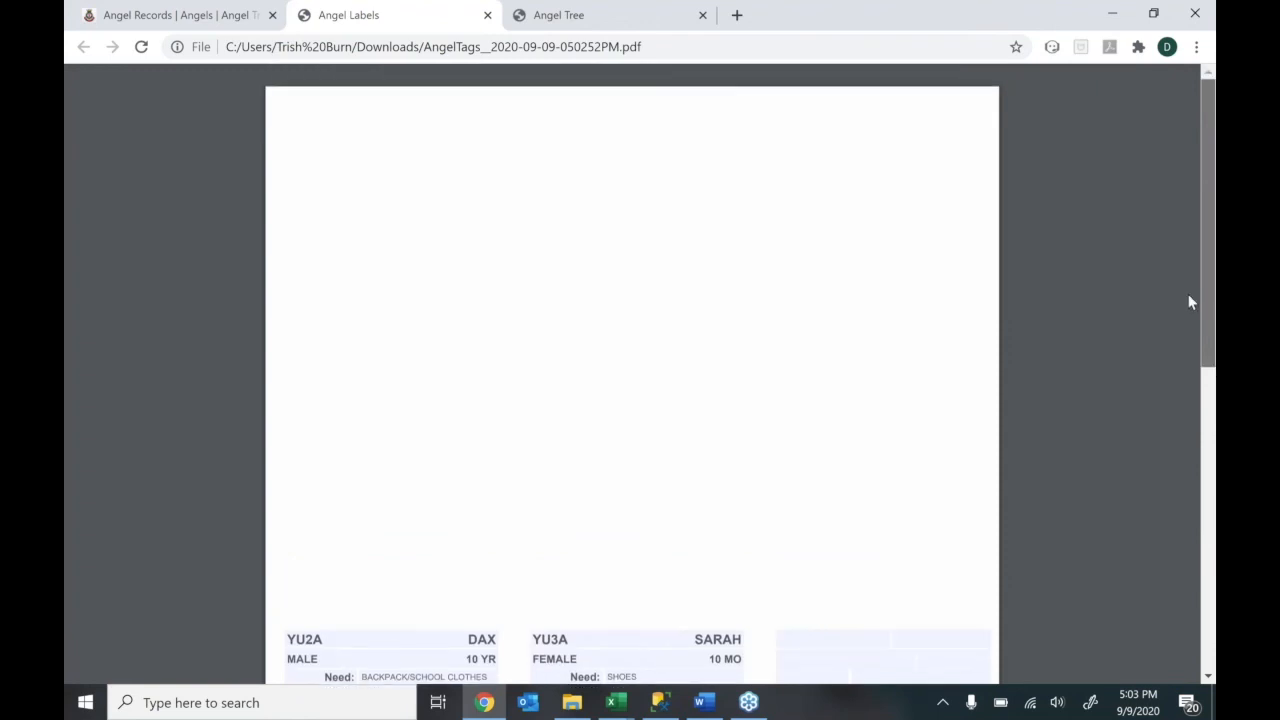
scroll(1189, 316, "down", 1)
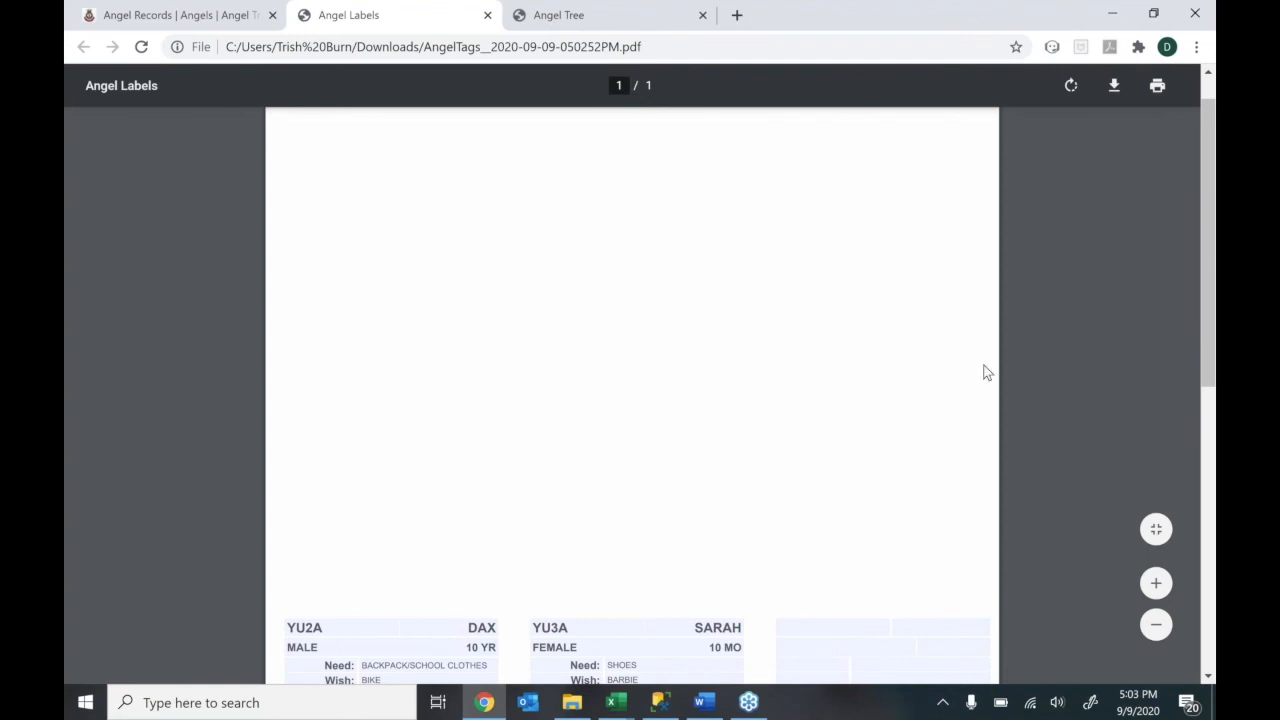
left_click_drag(1211, 358, 1211, 383)
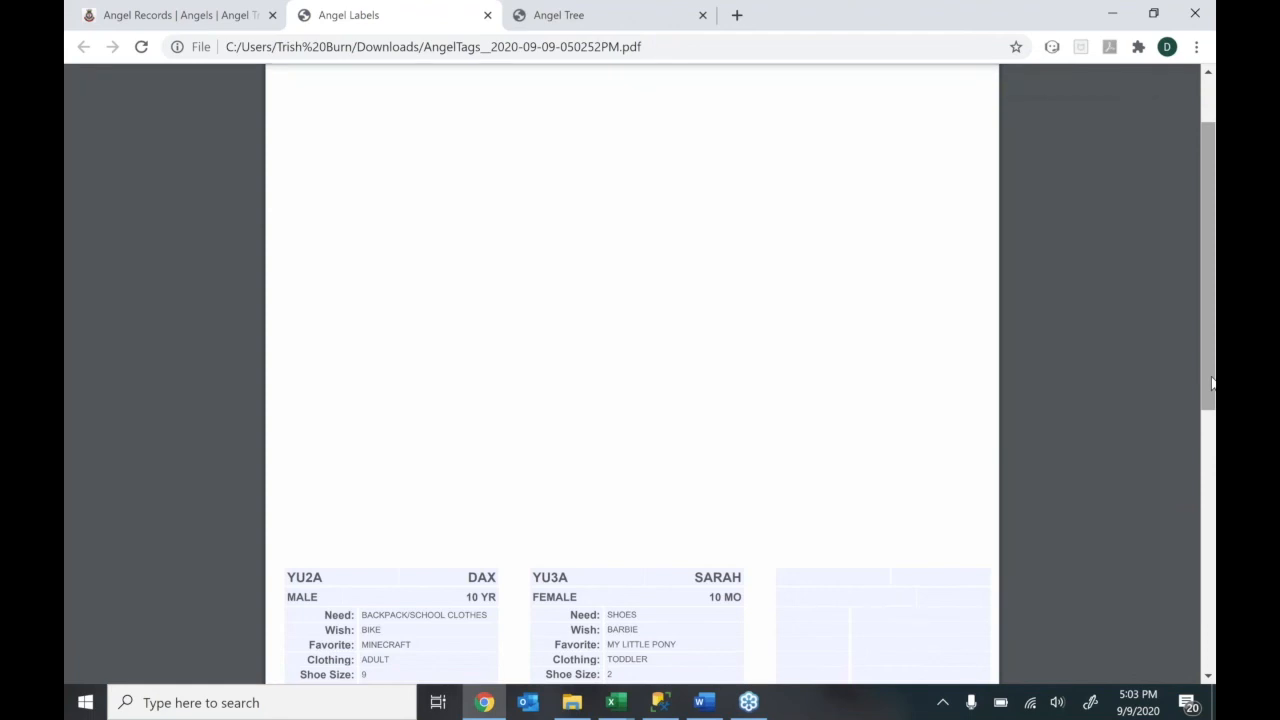
left_click_drag(1211, 383, 1211, 494)
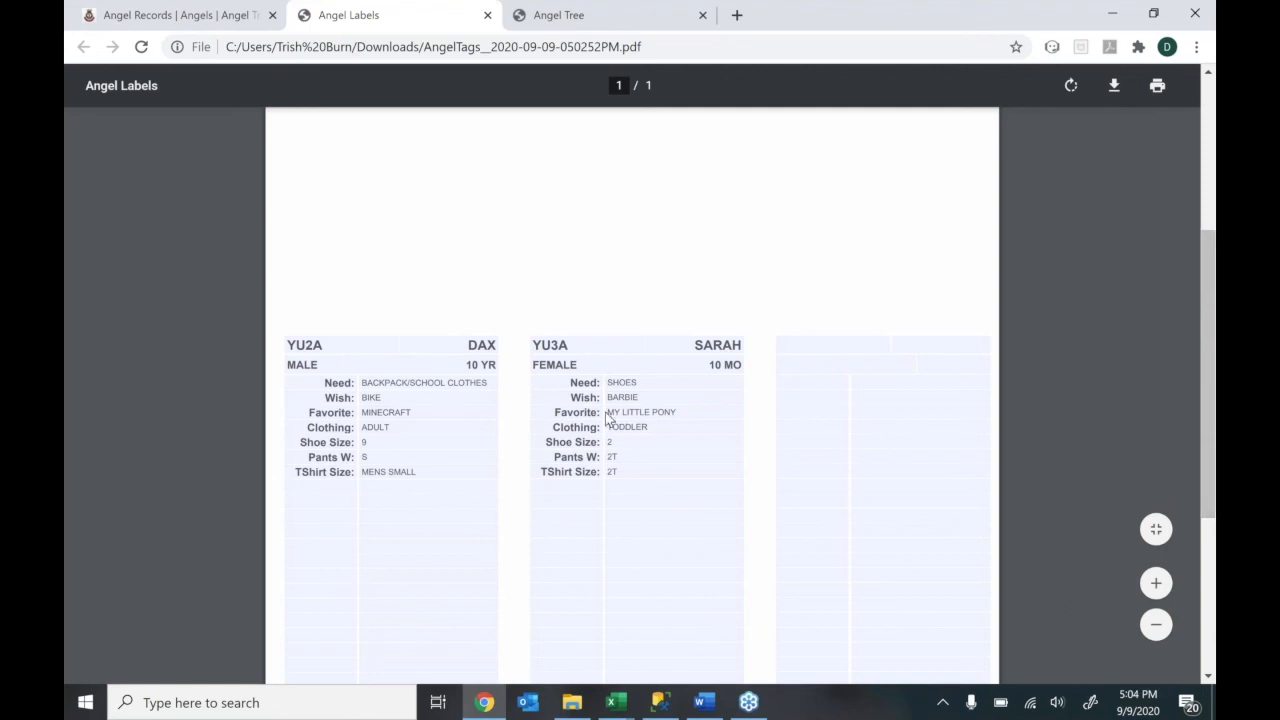
left_click(368, 347)
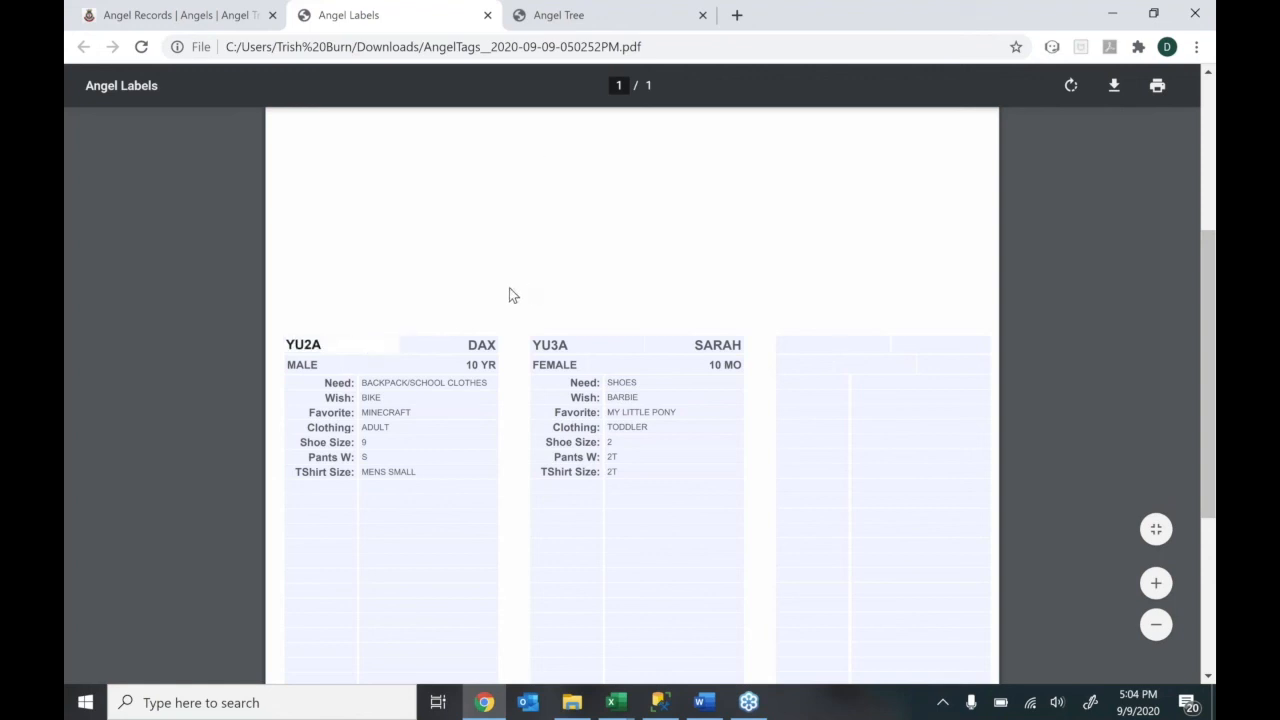
left_click(471, 347)
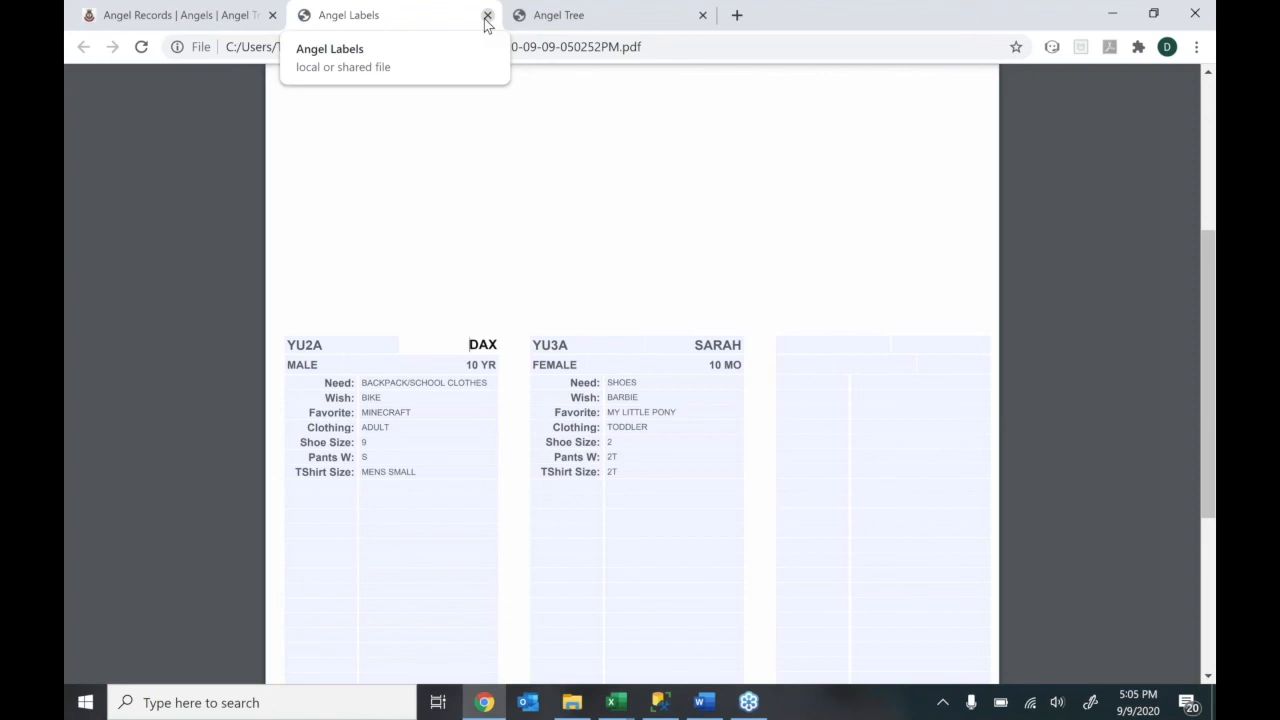
Cancel the print angel tags window and close the PDF and public Angel Tree tabs
left_click(202, 20)
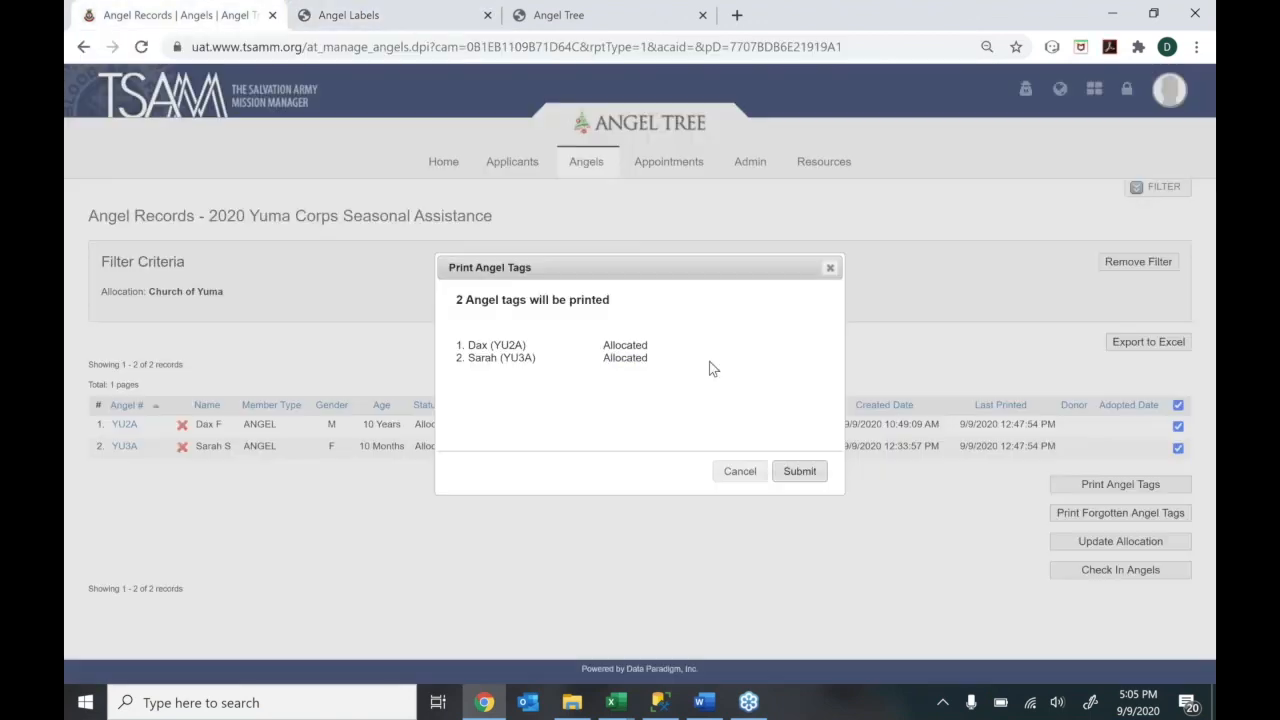
left_click(740, 471)
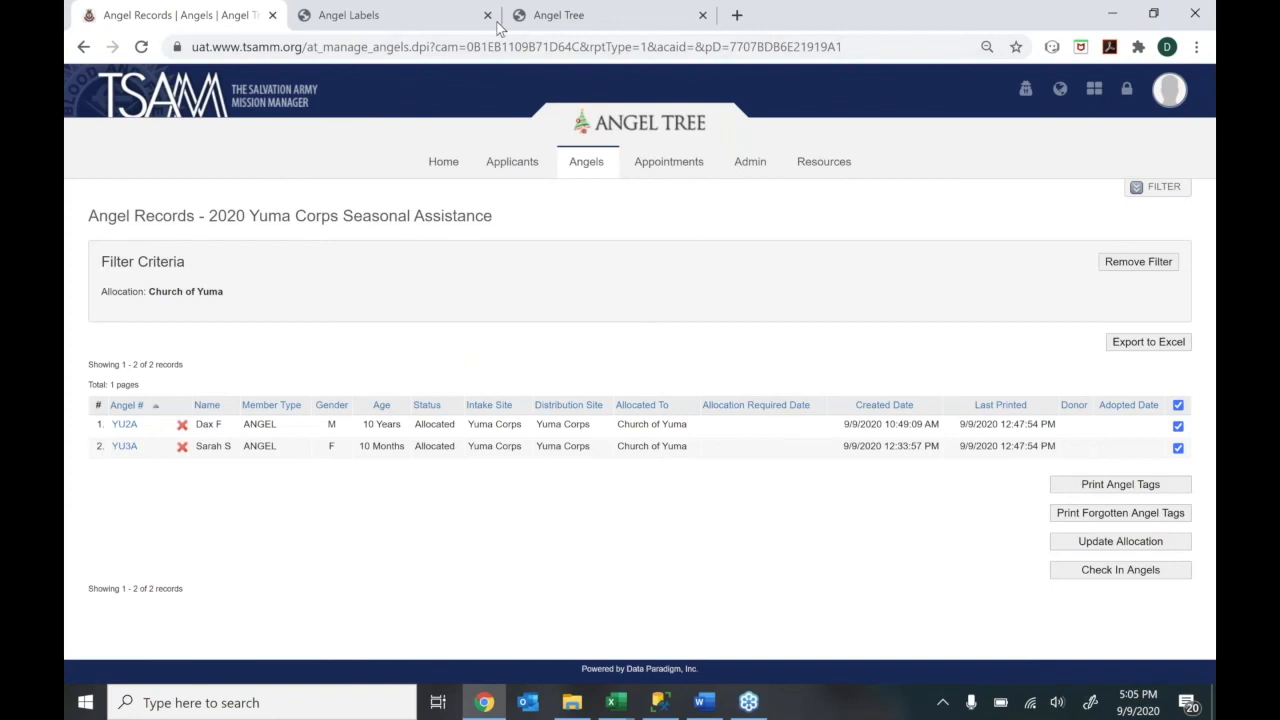
left_click(488, 16)
left_click(488, 16)
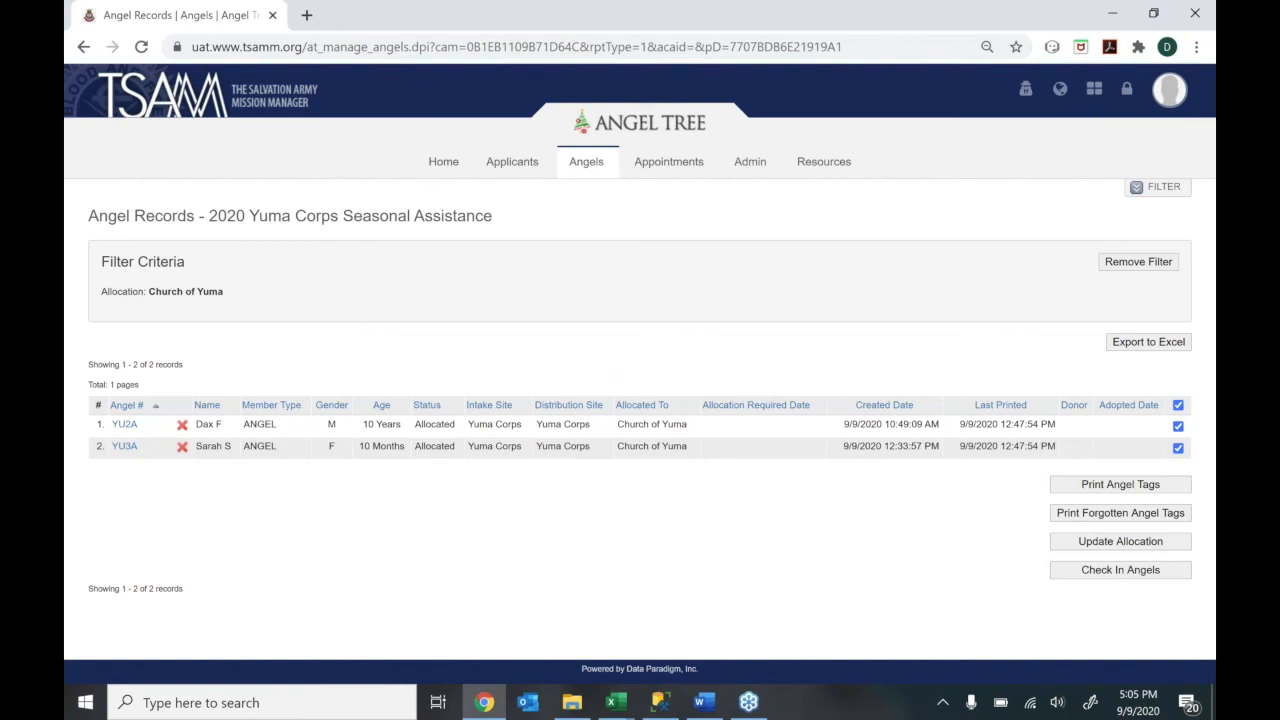
Open Admin > Campaign General settings in a new tab, then return to Angel Records
left_click(750, 161)
right_click(770, 208)
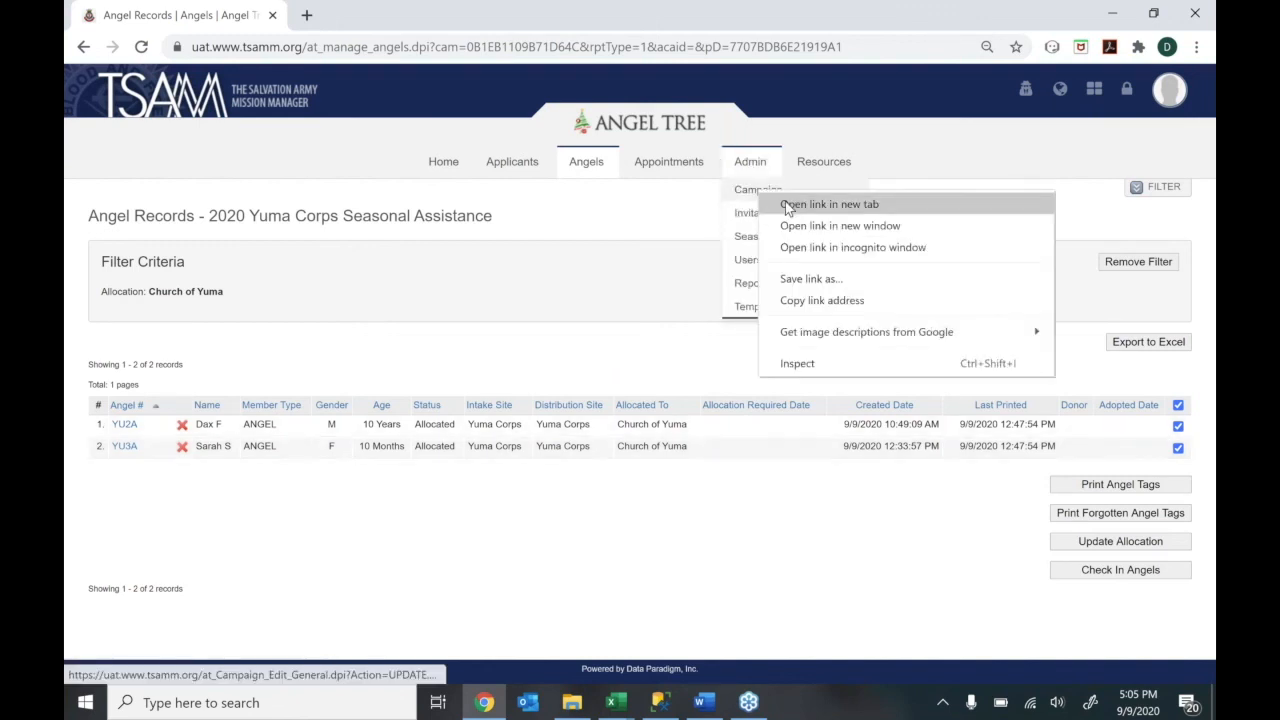
left_click(815, 204)
left_click(344, 17)
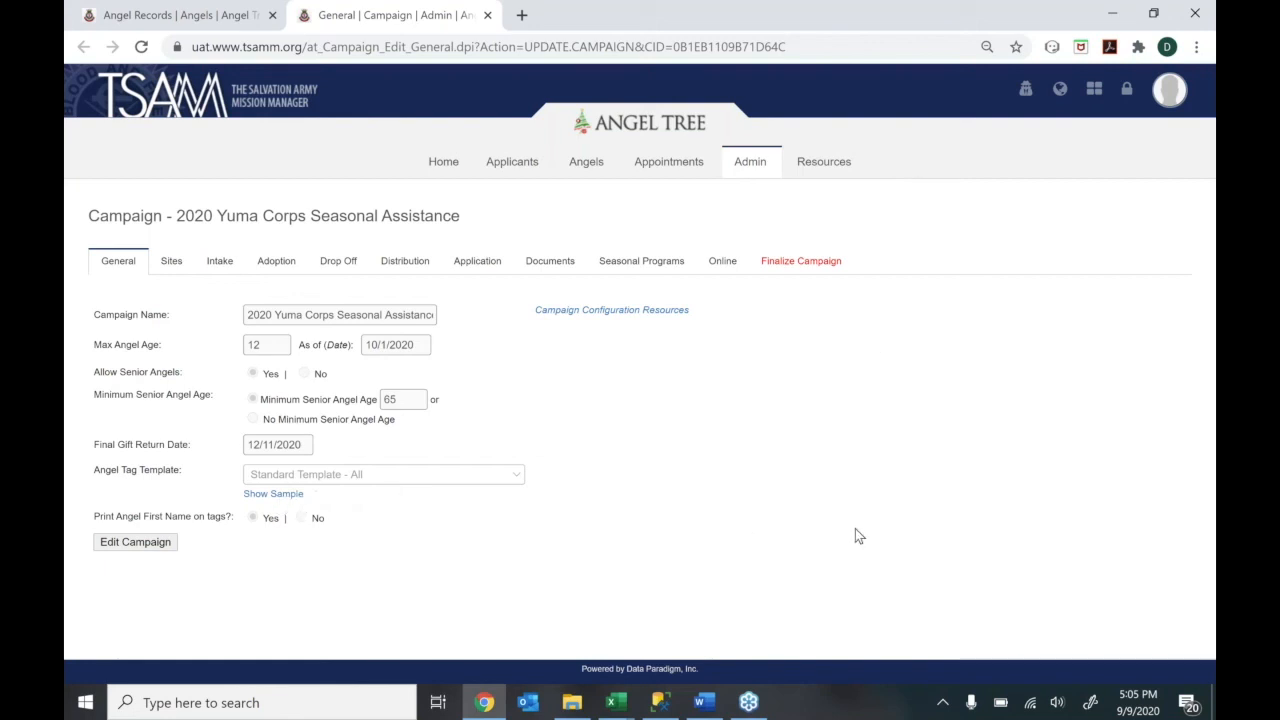
left_click(175, 15)
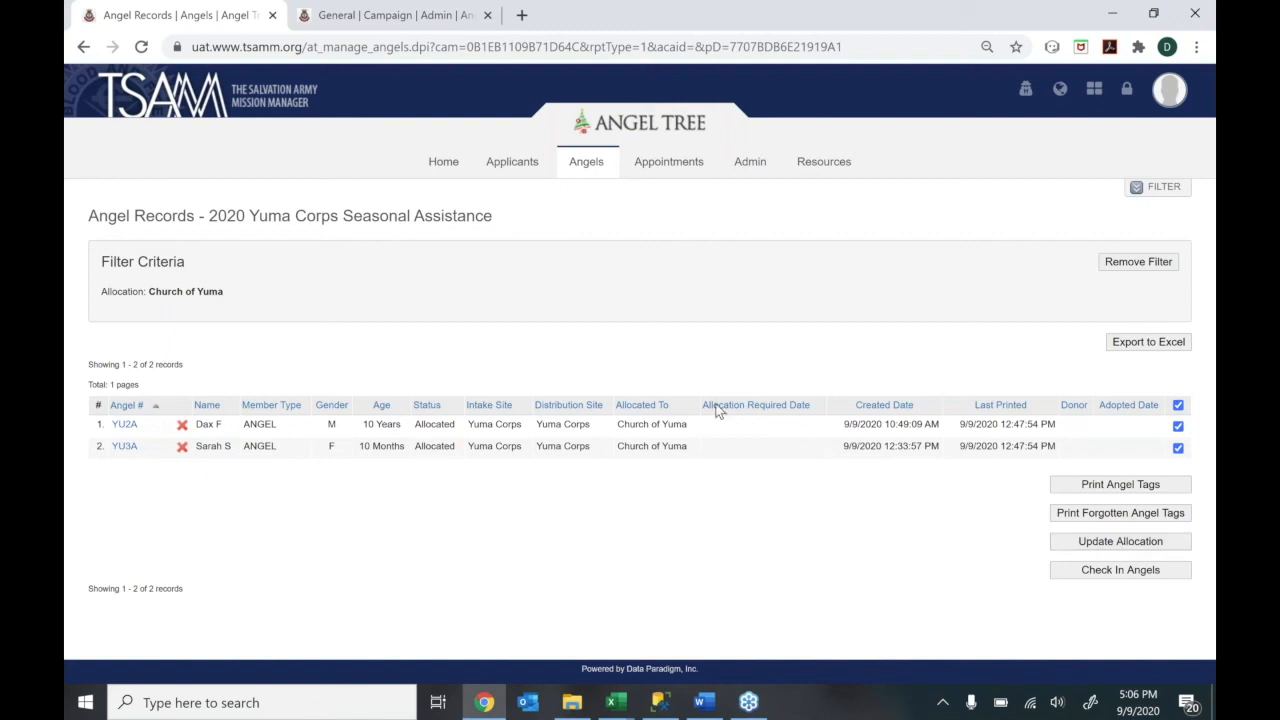
Show the Angel Allocations list with Church of Yuma, Online and Yuma Shopping Mall
mouse_move(587, 163)
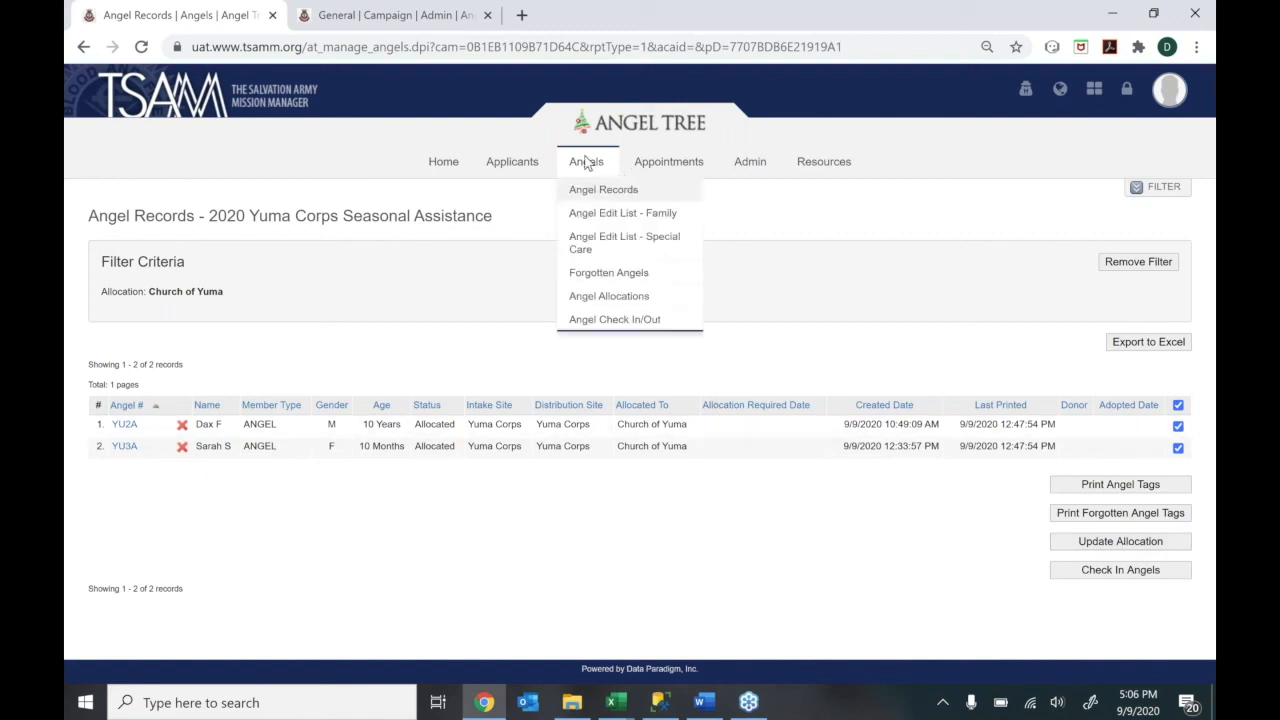
left_click(594, 300)
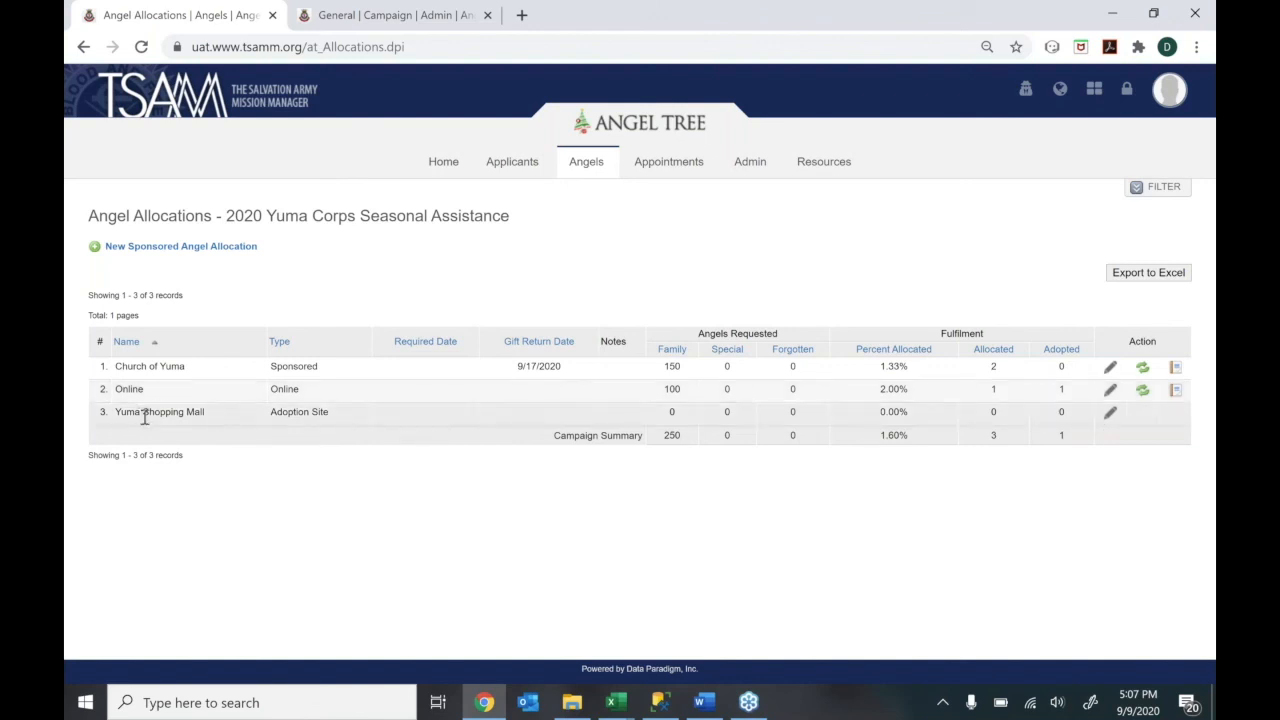
left_click_drag(141, 414, 210, 425)
left_click(210, 421)
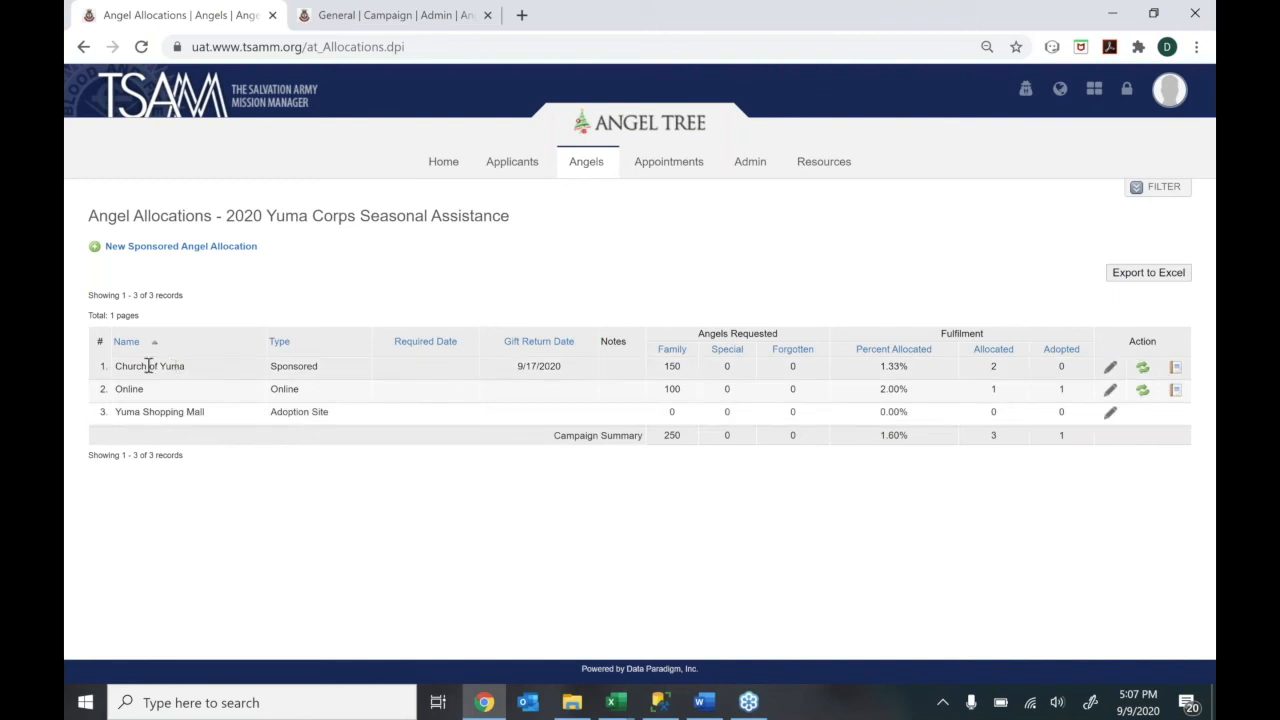
Check Church of Yuma's 150 family angels and 84 female/66 male split, then close without saving
left_click(1110, 368)
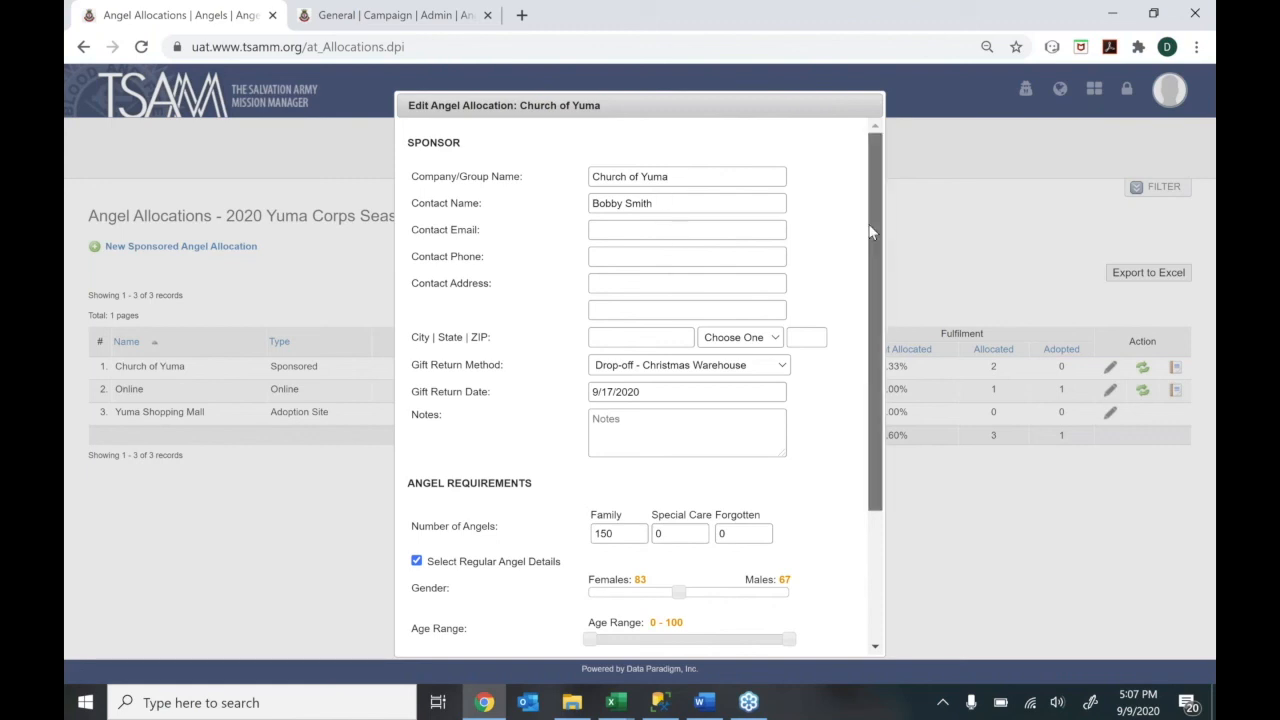
scroll(868, 325, "down", 1)
scroll(868, 325, "down", 2)
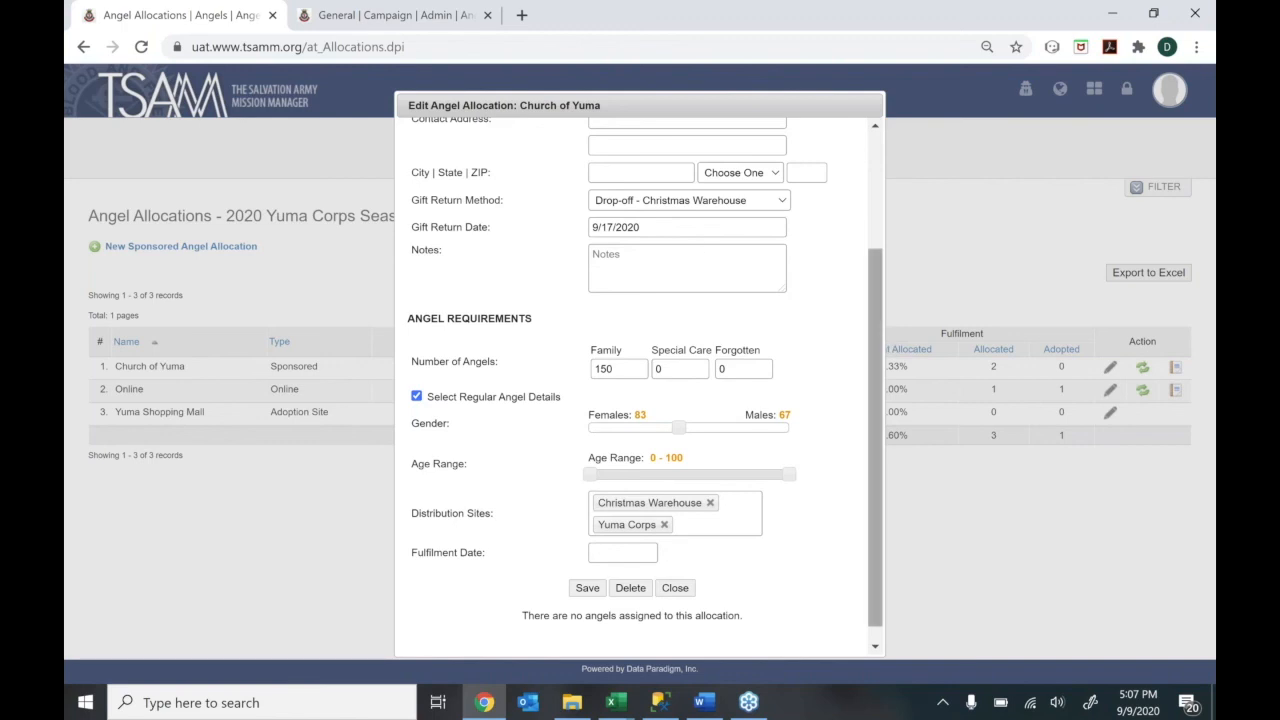
scroll(876, 330, "down", 1)
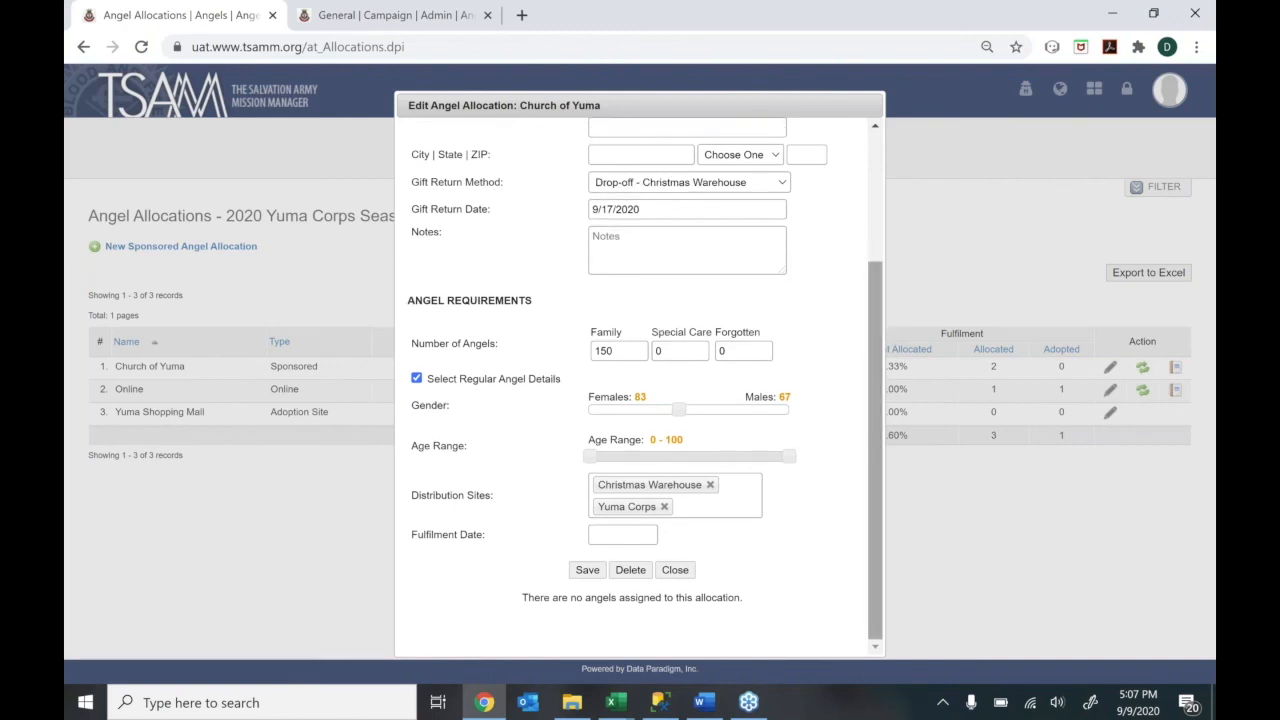
left_click_drag(615, 352, 596, 354)
left_click(600, 377)
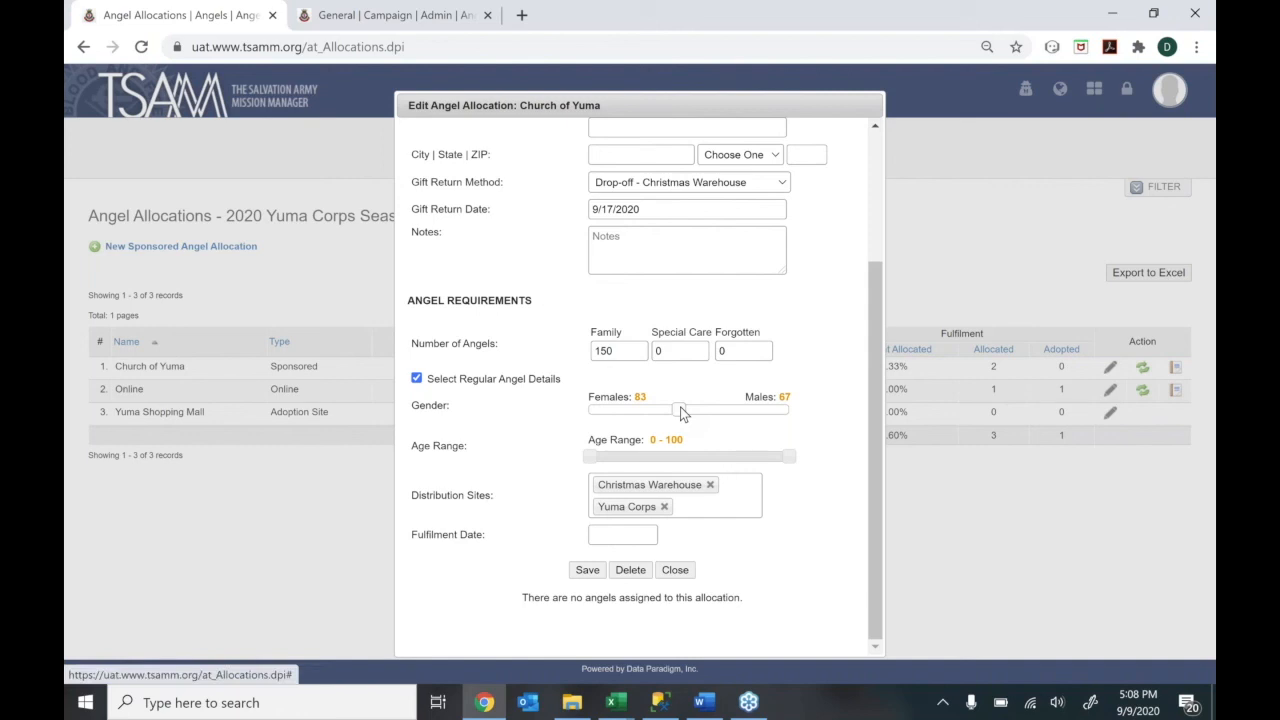
left_click(785, 407)
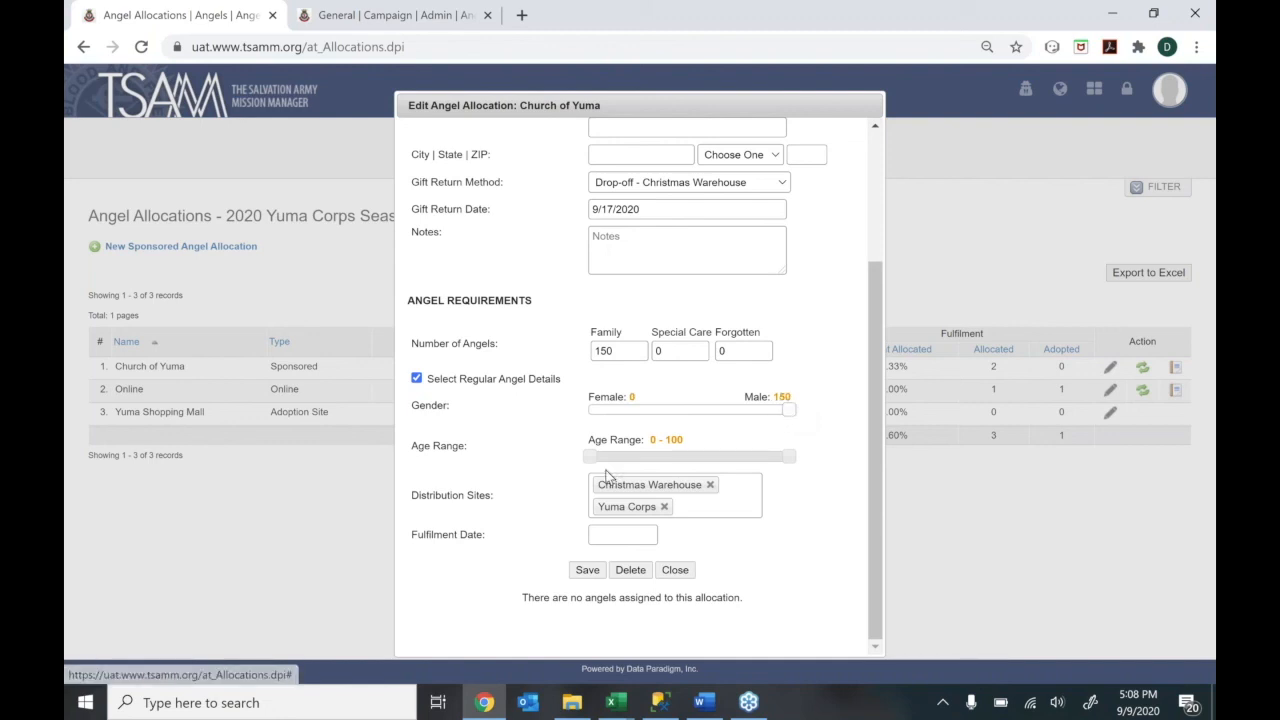
mouse_move(589, 455)
left_mouse_down()
mouse_move(608, 456)
mouse_move(587, 458)
left_mouse_up()
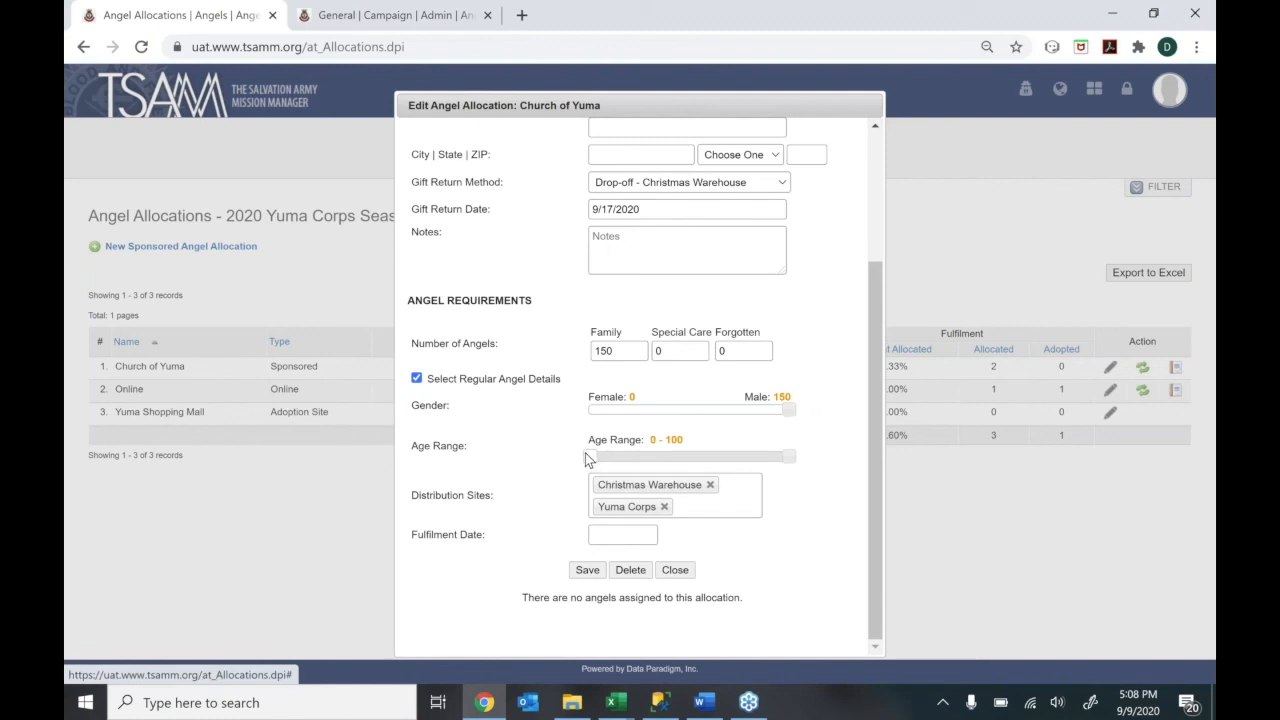
left_click_drag(789, 411, 681, 416)
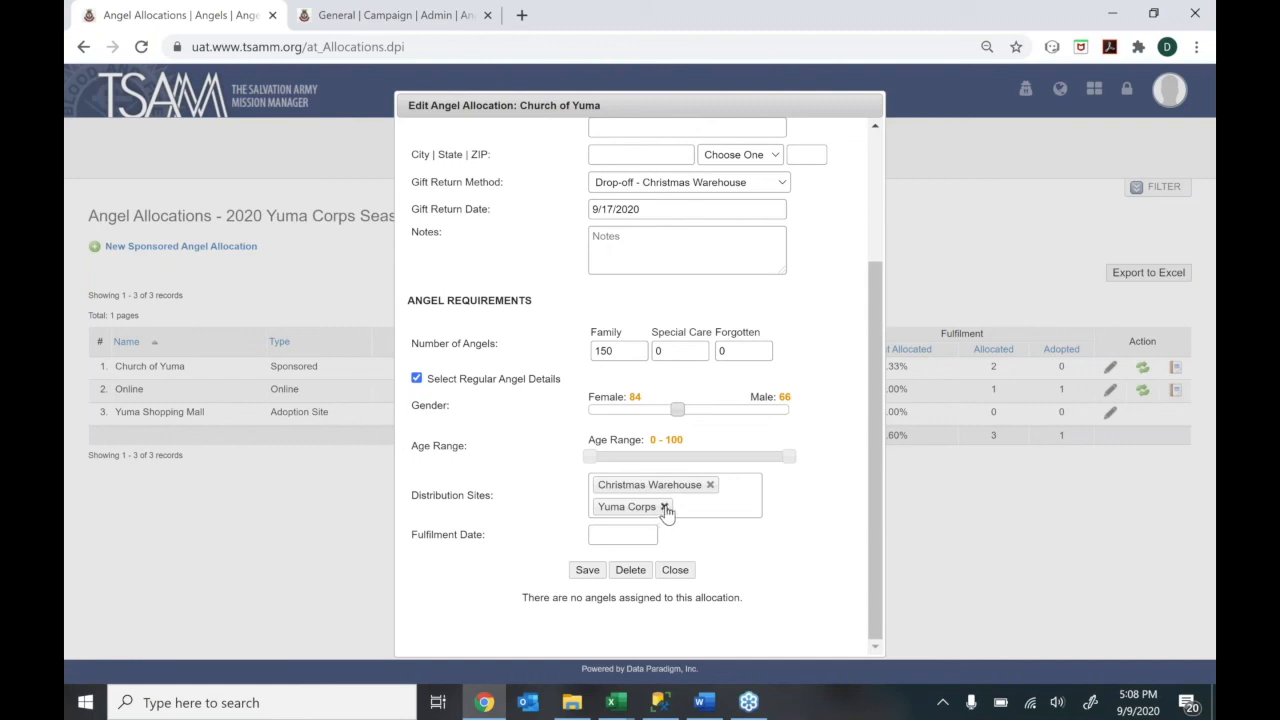
left_click(675, 571)
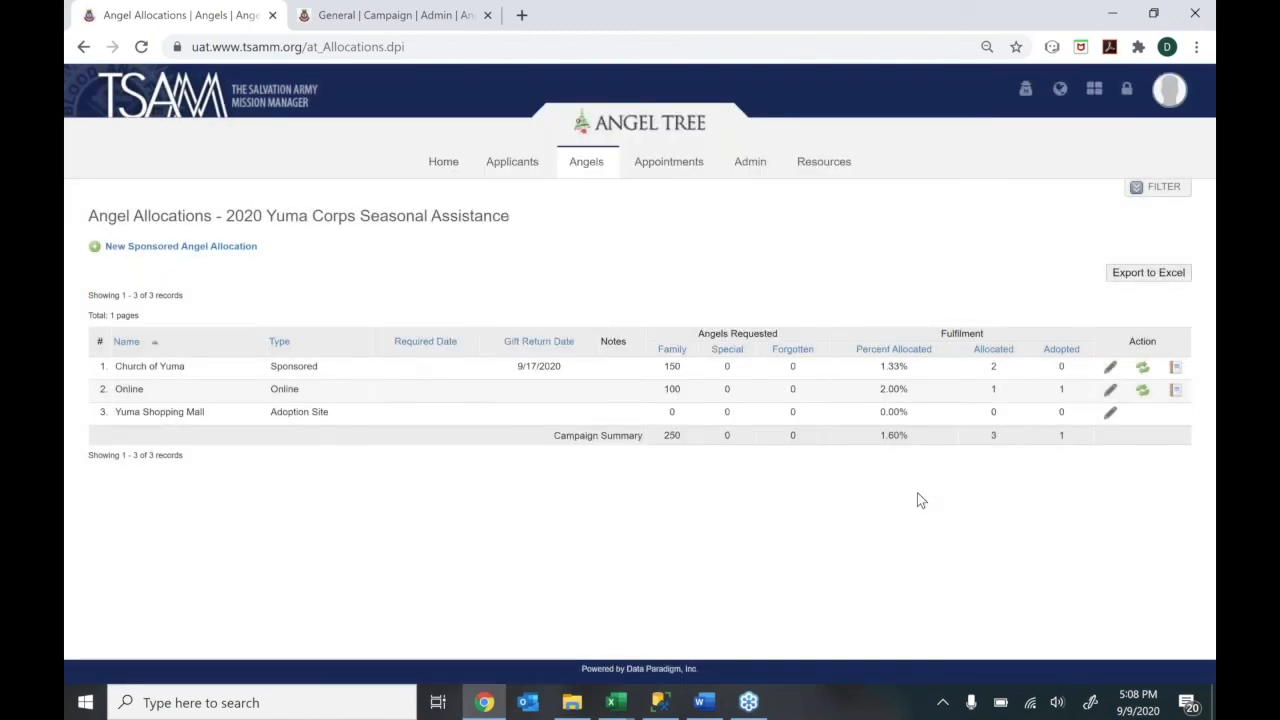
Open the angel assignment window for the Church of Yuma allocation
left_click(1145, 370)
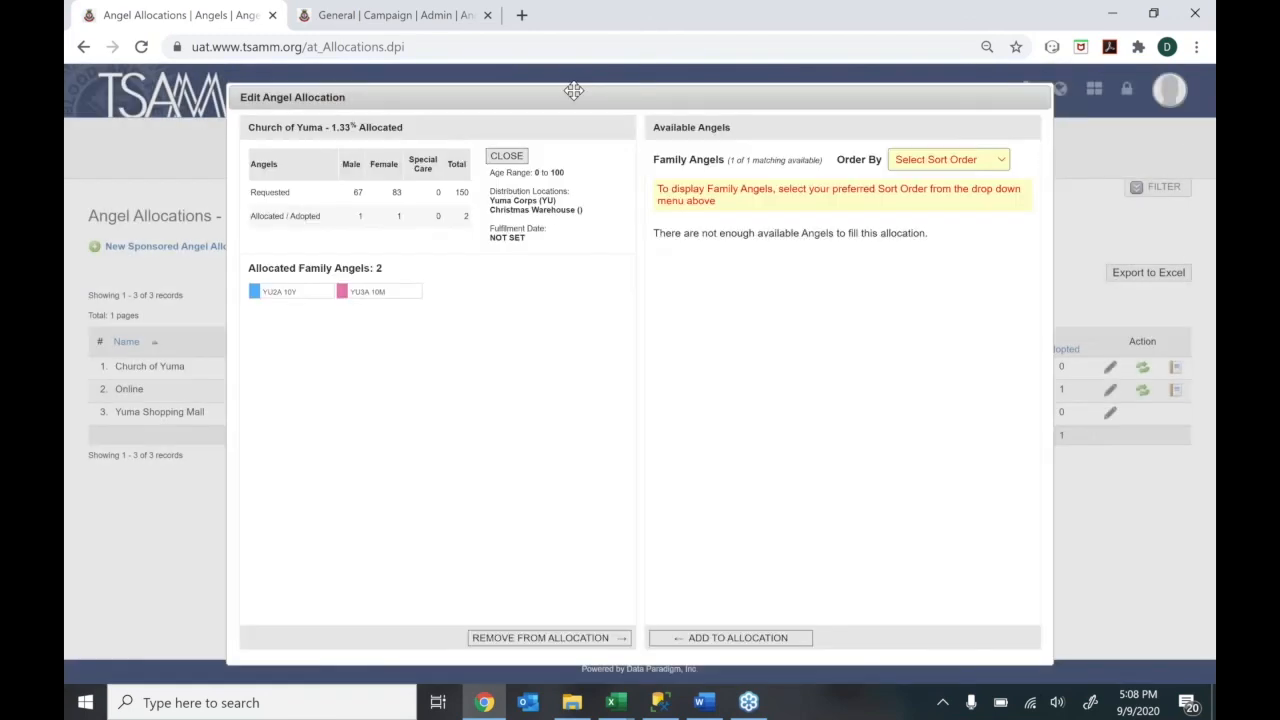
Reposition the assignment window and open the Available Angels Order By choices
left_click_drag(577, 94, 578, 81)
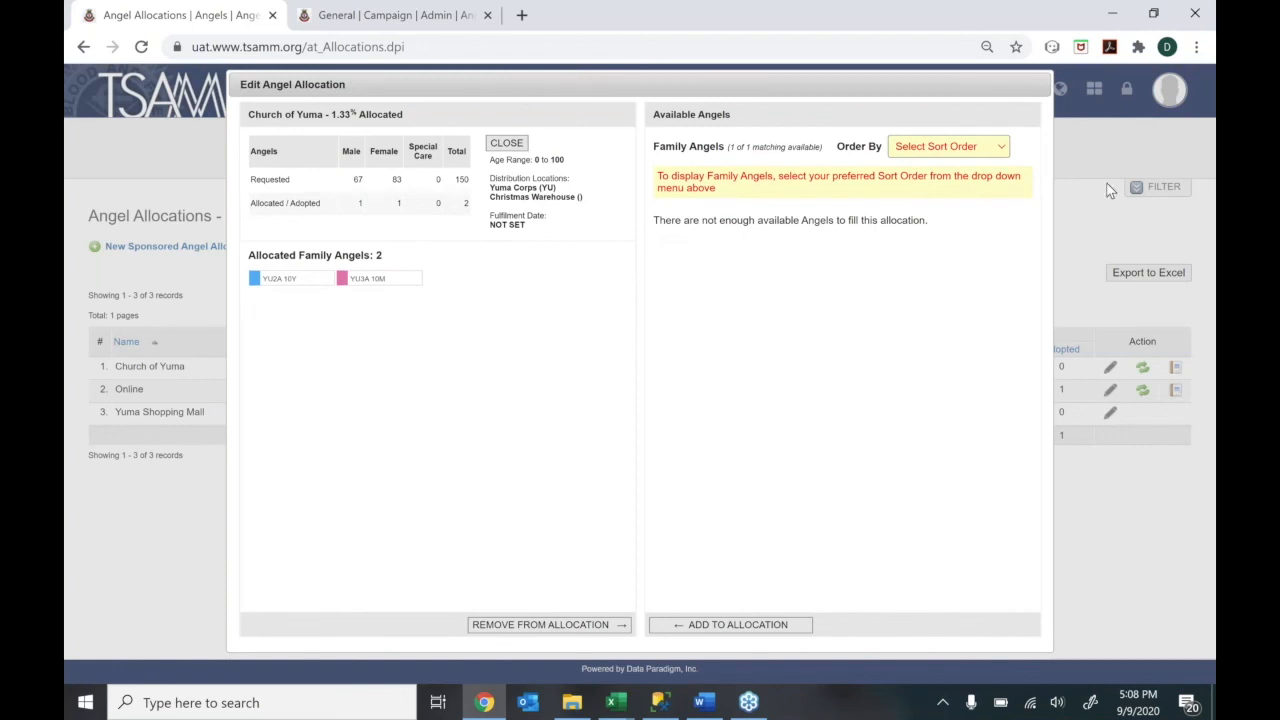
left_click(943, 152)
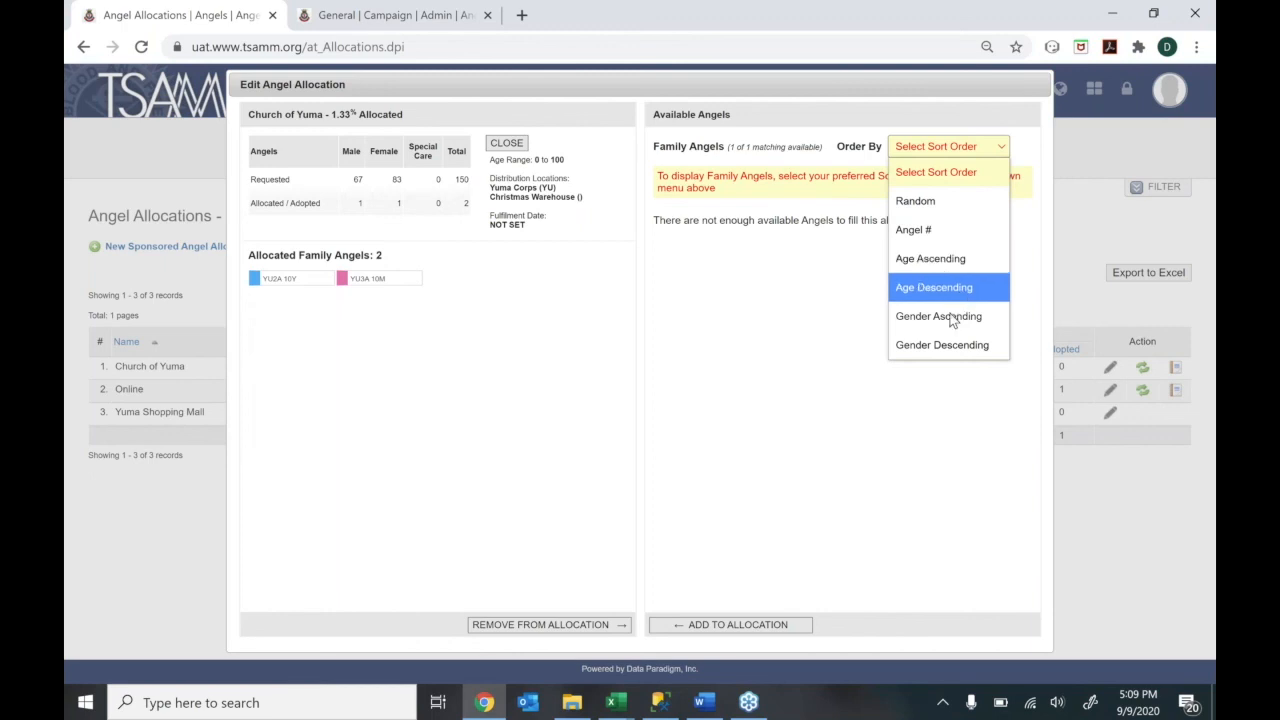
Sort available angels by Angel #, then close the window and go to Angel Records
left_click(929, 238)
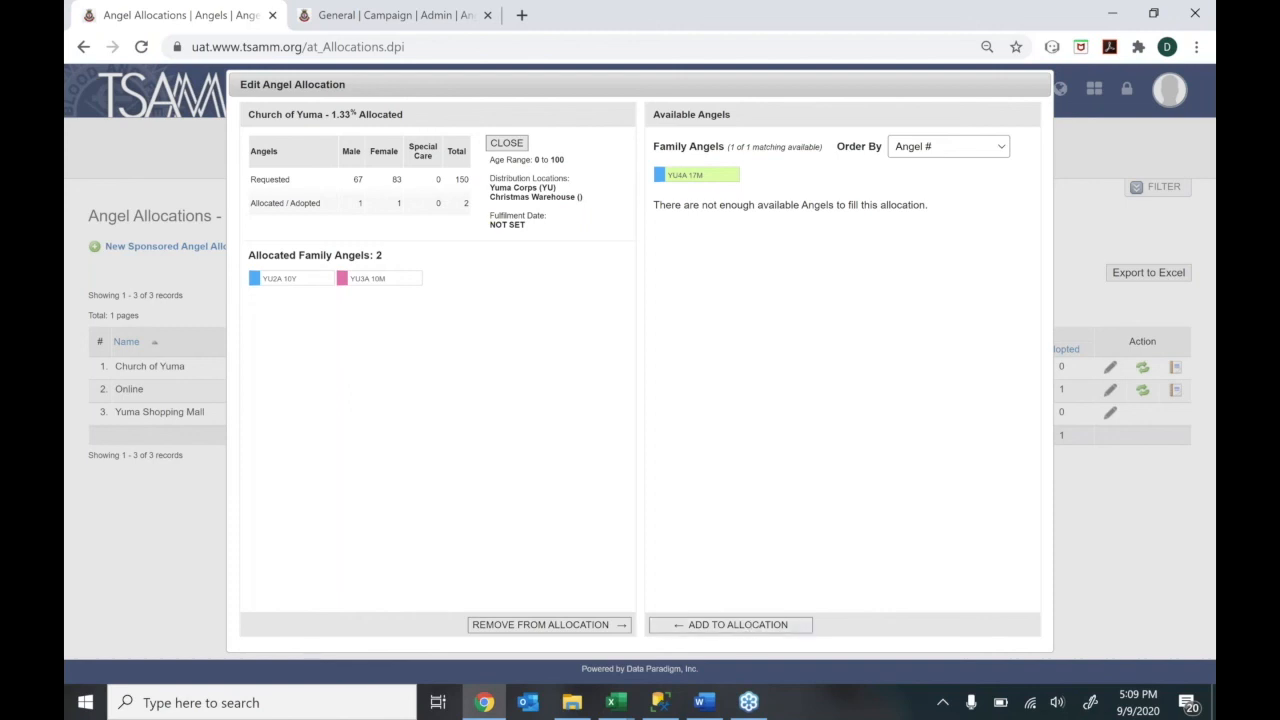
left_click(508, 143)
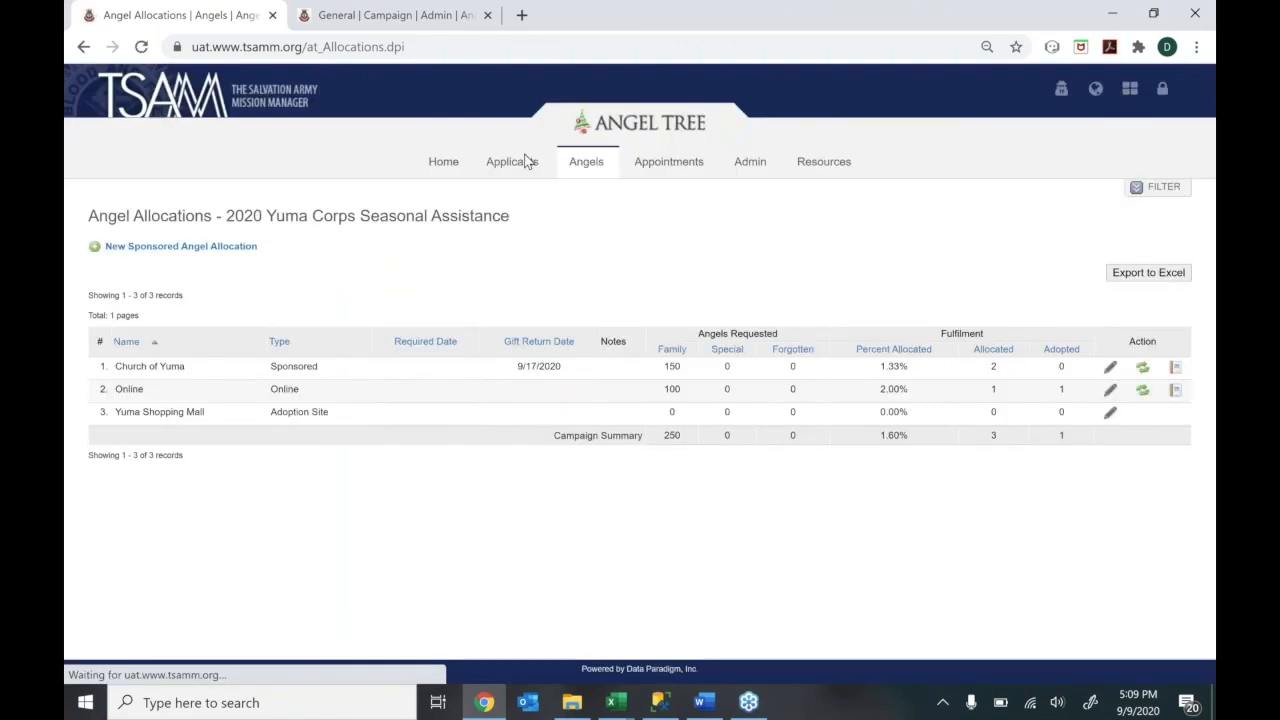
mouse_move(586, 163)
left_click(603, 190)
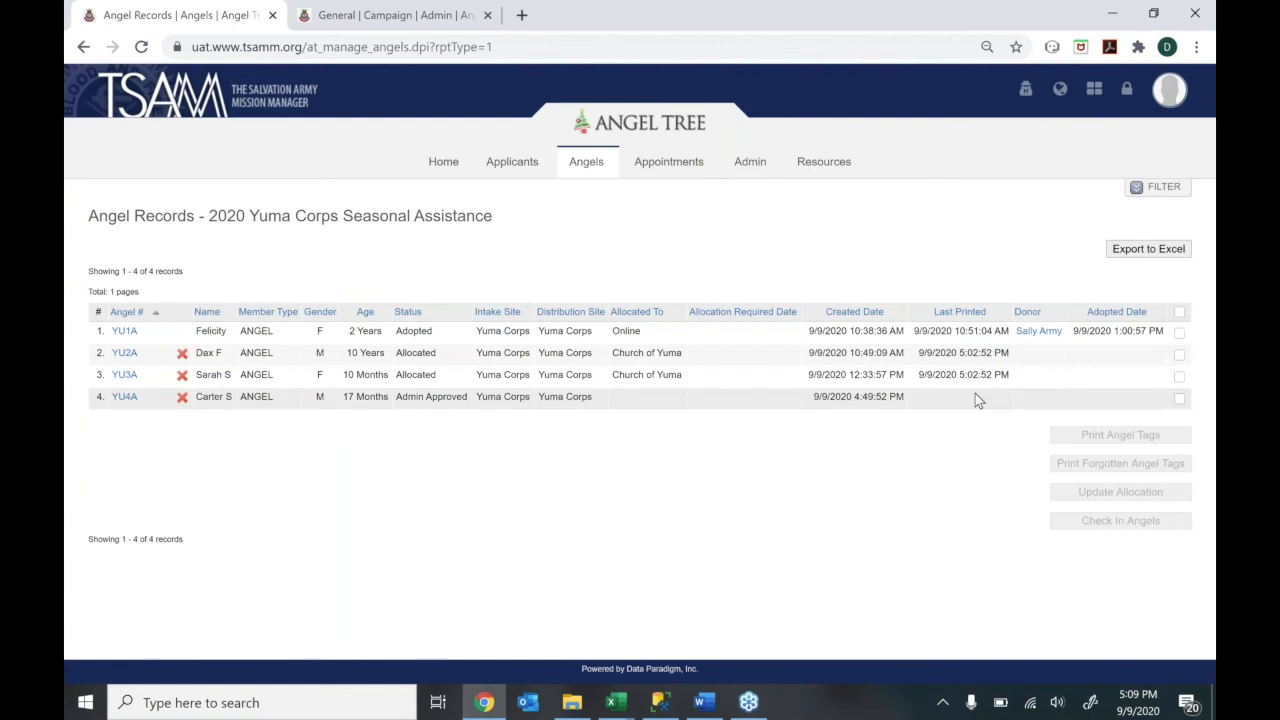
Filter Angel Records to Admin Approved status, leaving only YU4A
left_click(1160, 186)
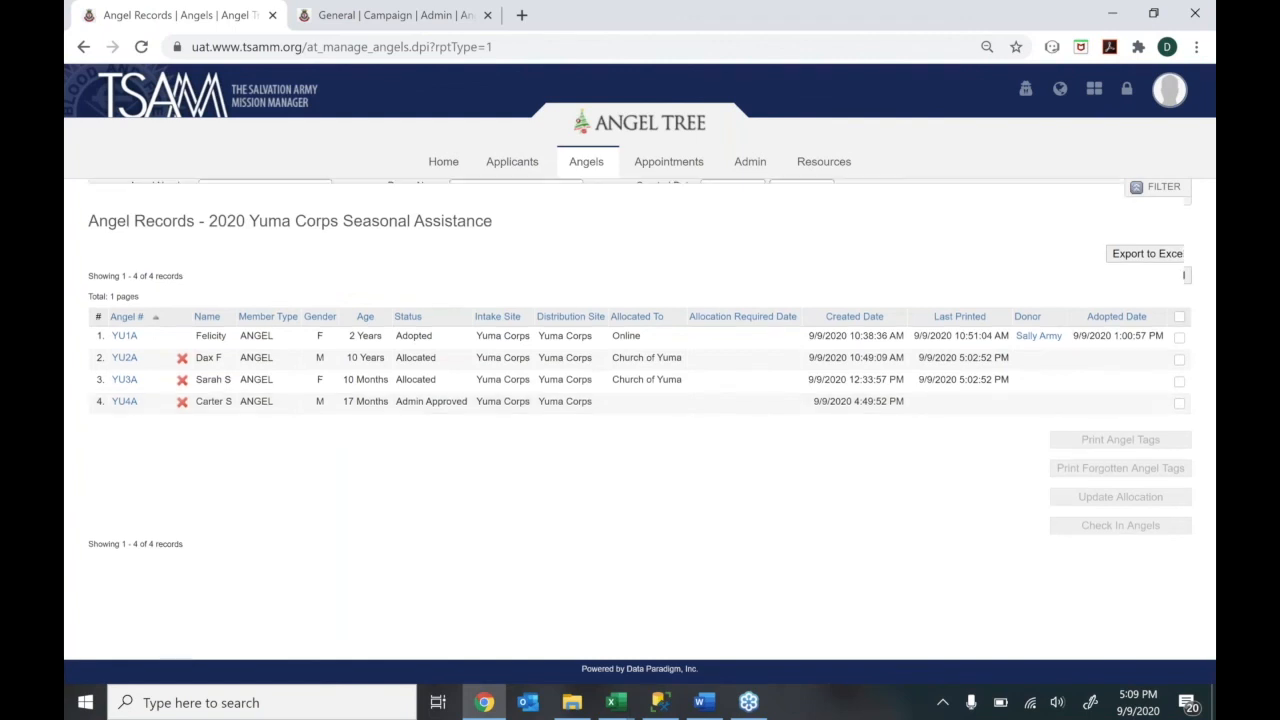
left_click(487, 236)
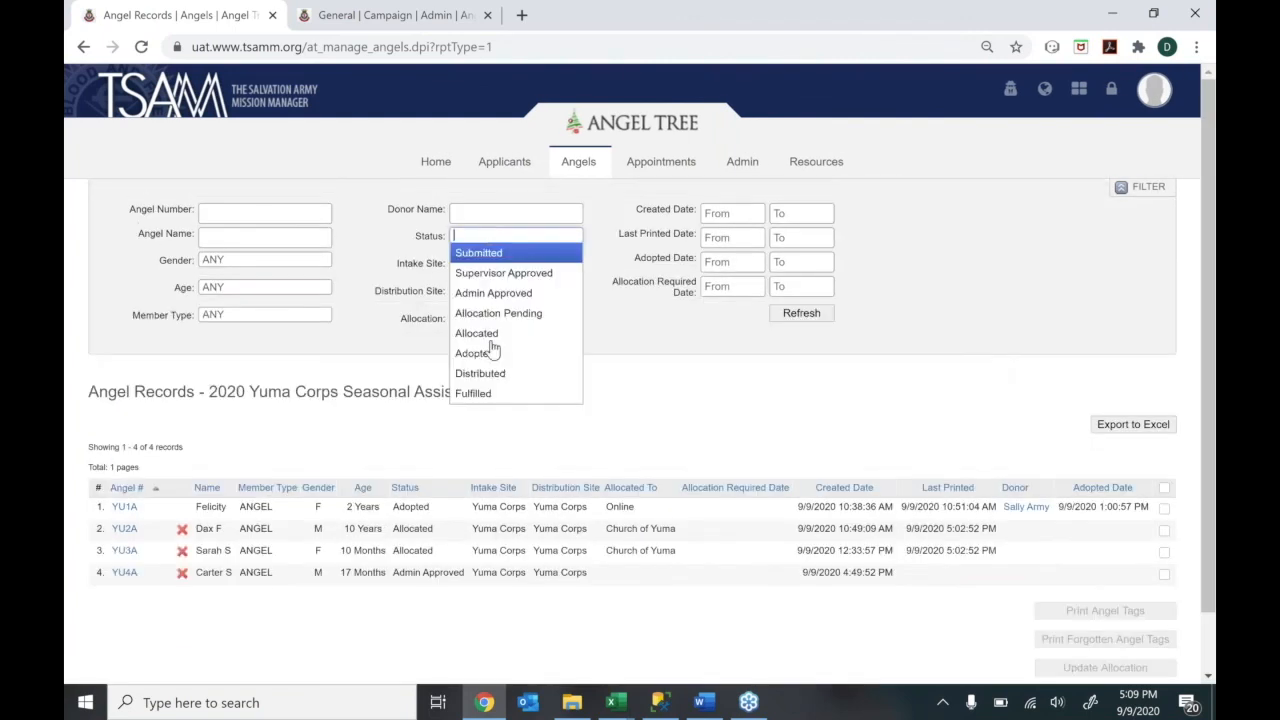
left_click(493, 294)
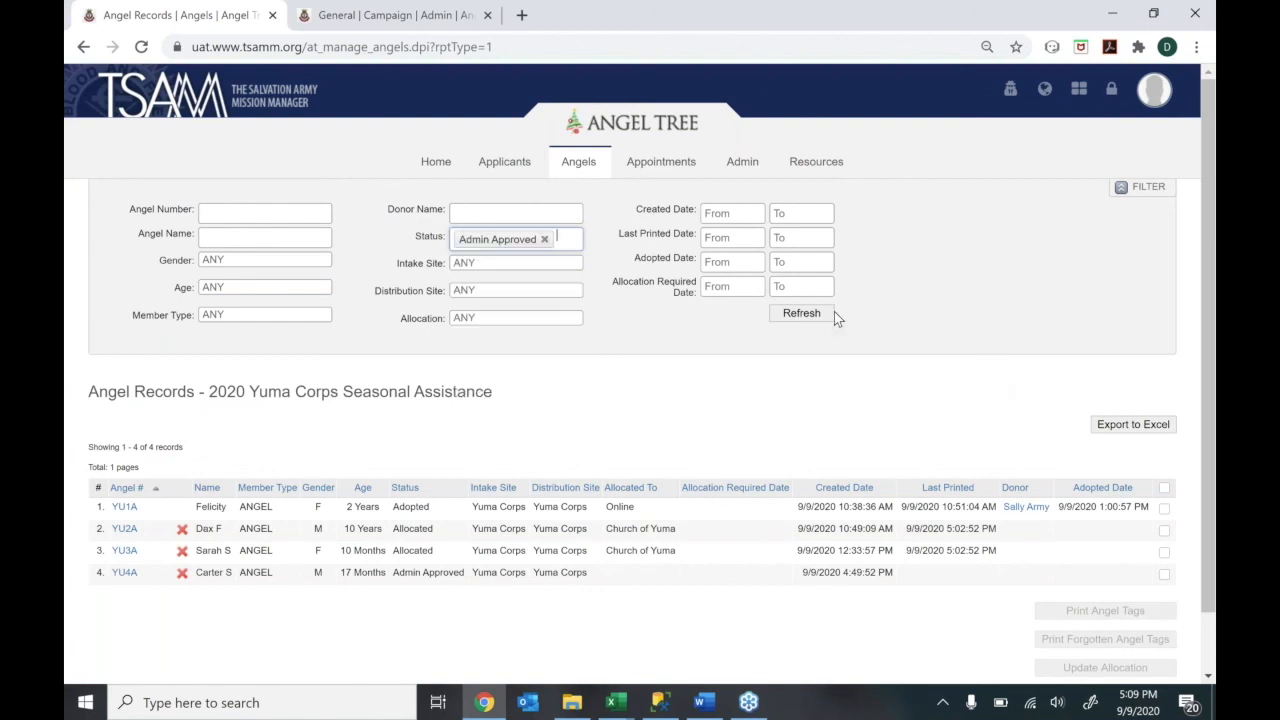
left_click(806, 316)
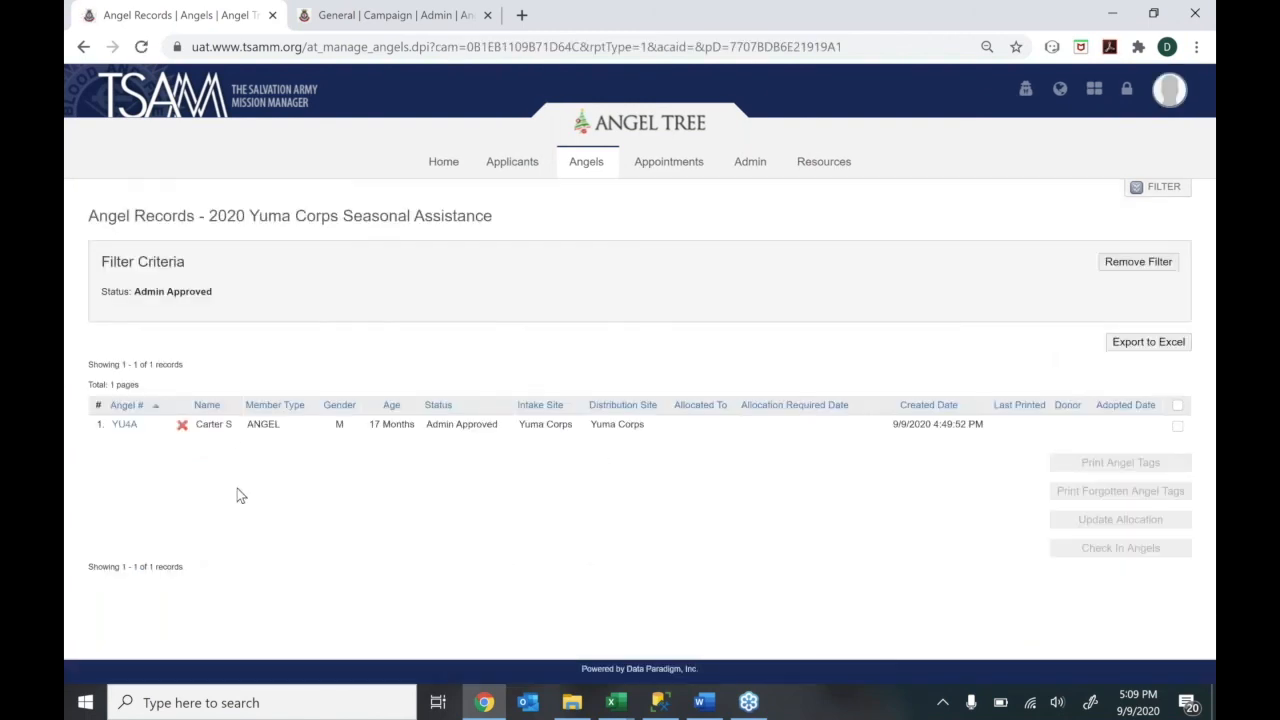
Allocate angel YU4A to the Online allocation and submit the change
left_click(1178, 427)
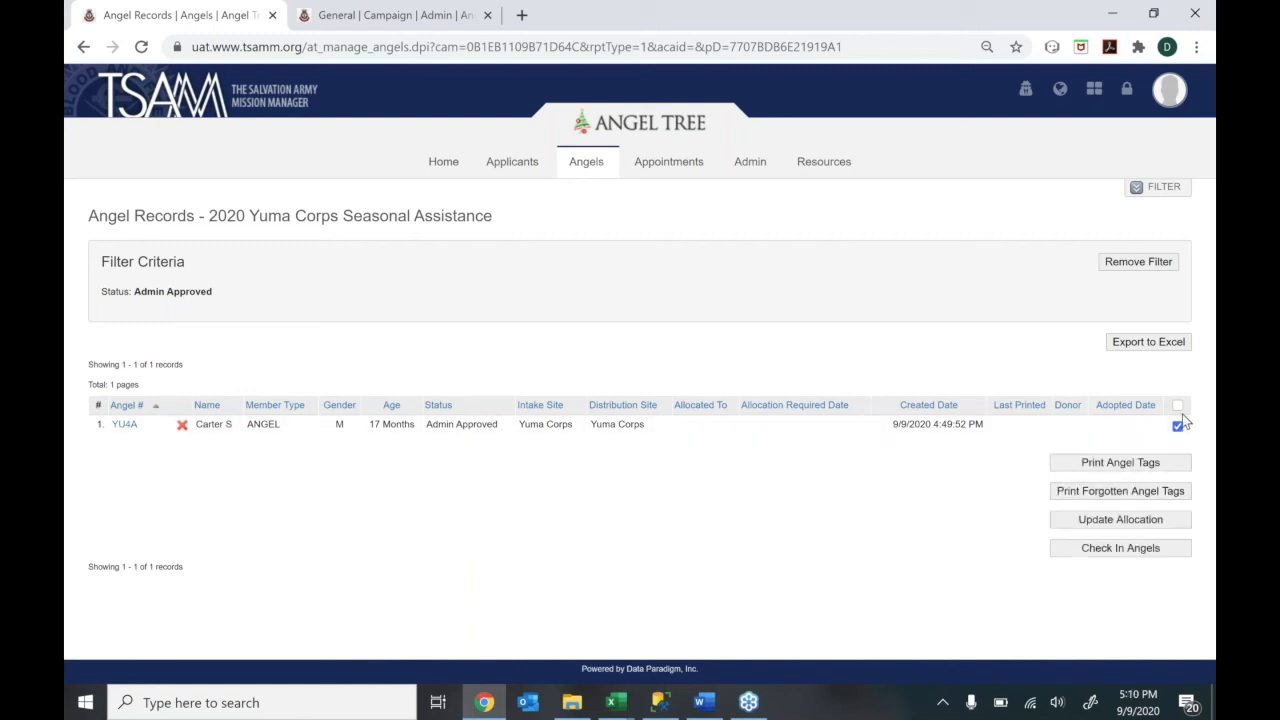
left_click(1179, 405)
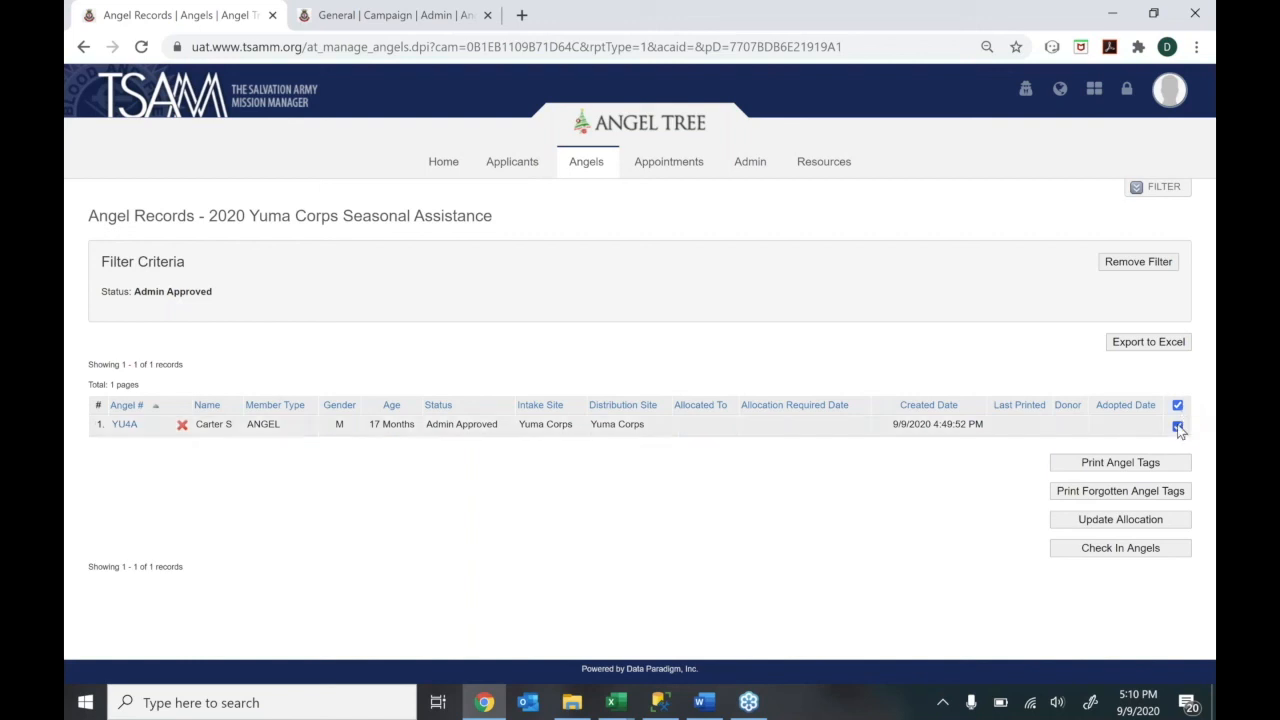
left_click(1141, 521)
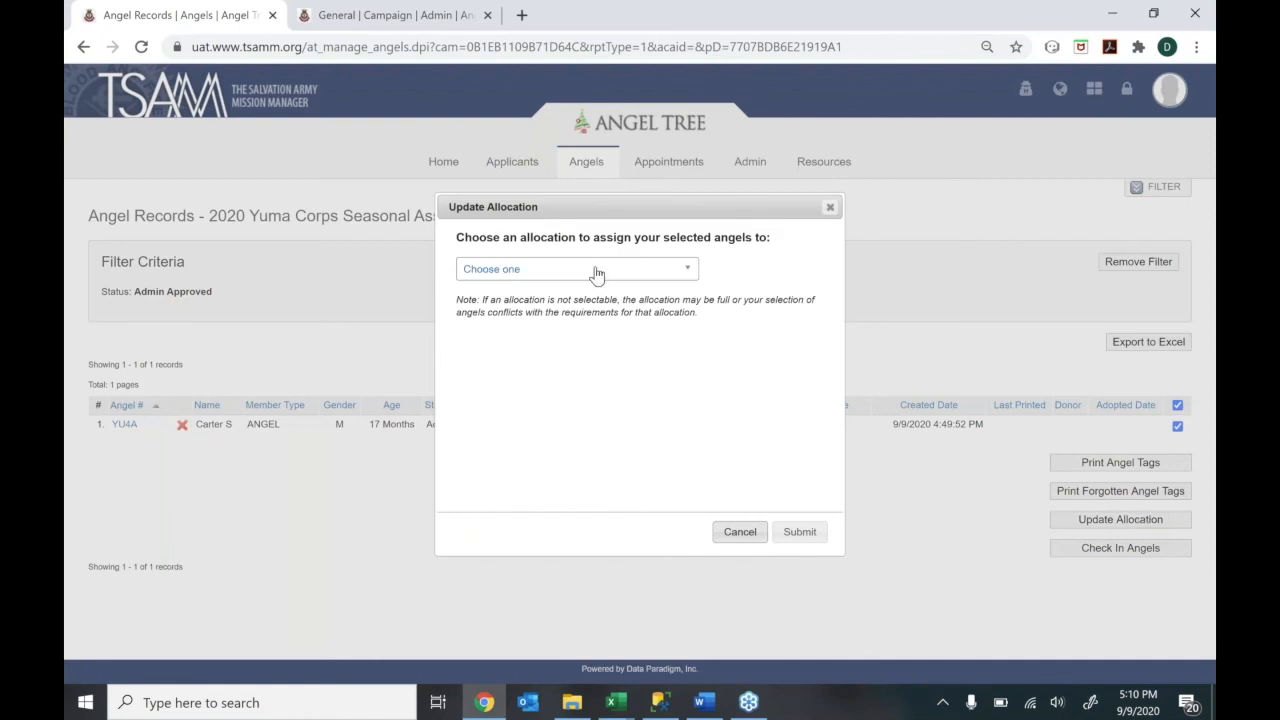
left_click(597, 272)
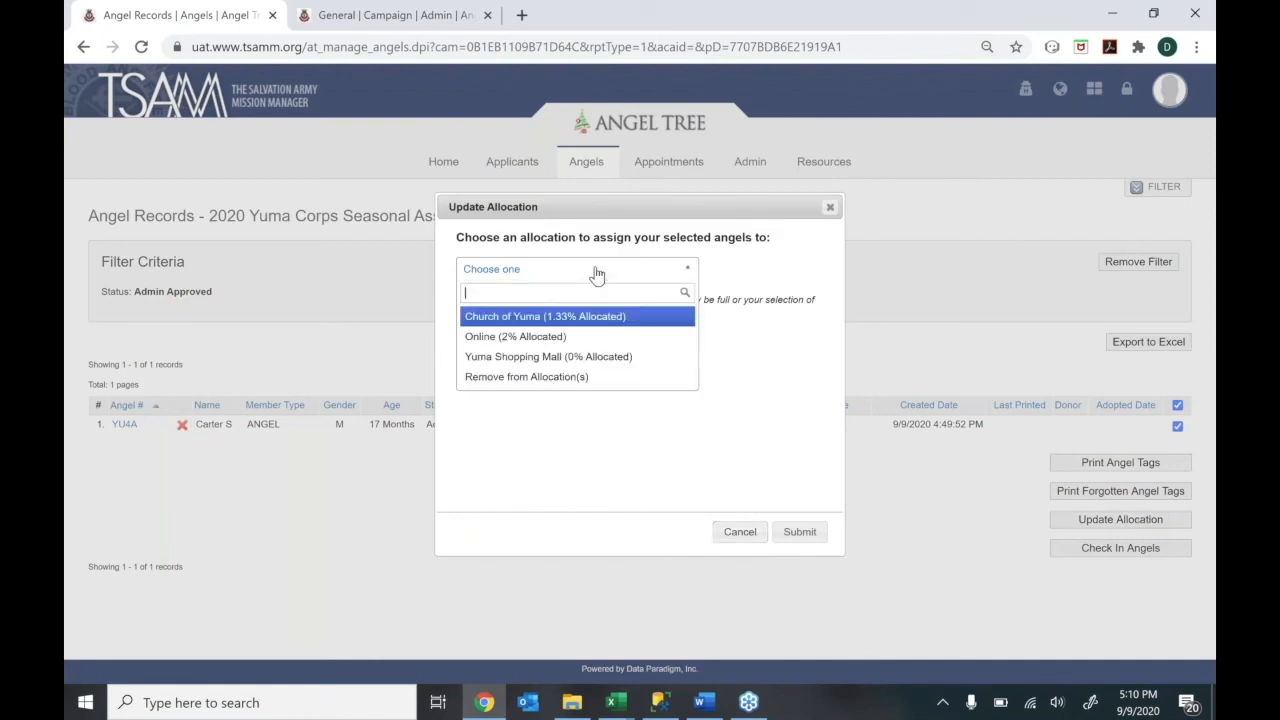
left_click(580, 343)
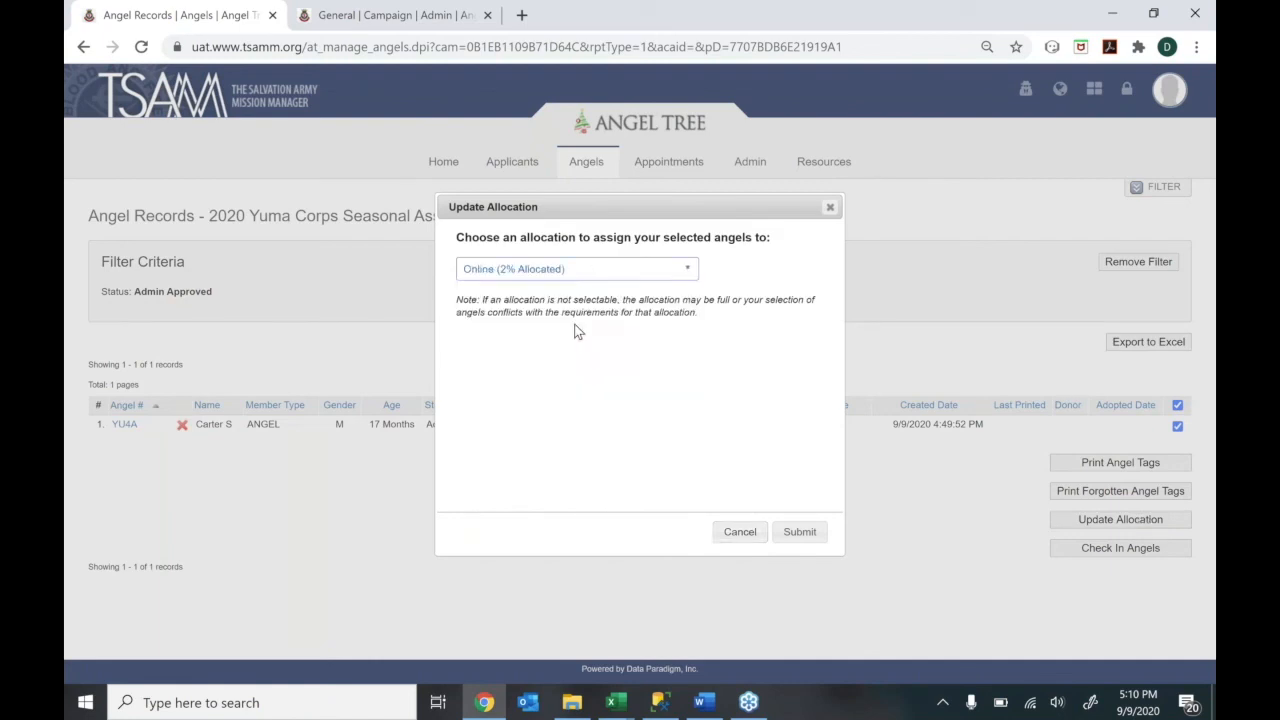
left_click(557, 271)
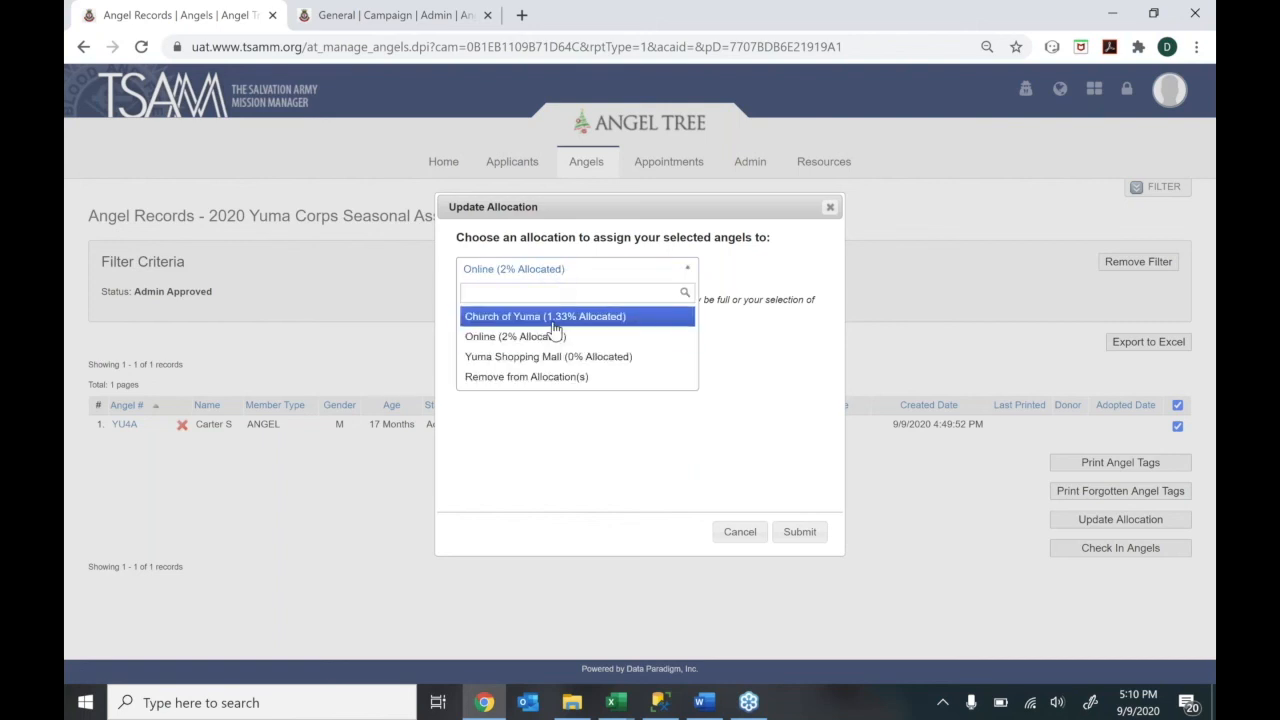
left_click(553, 318)
left_click(551, 268)
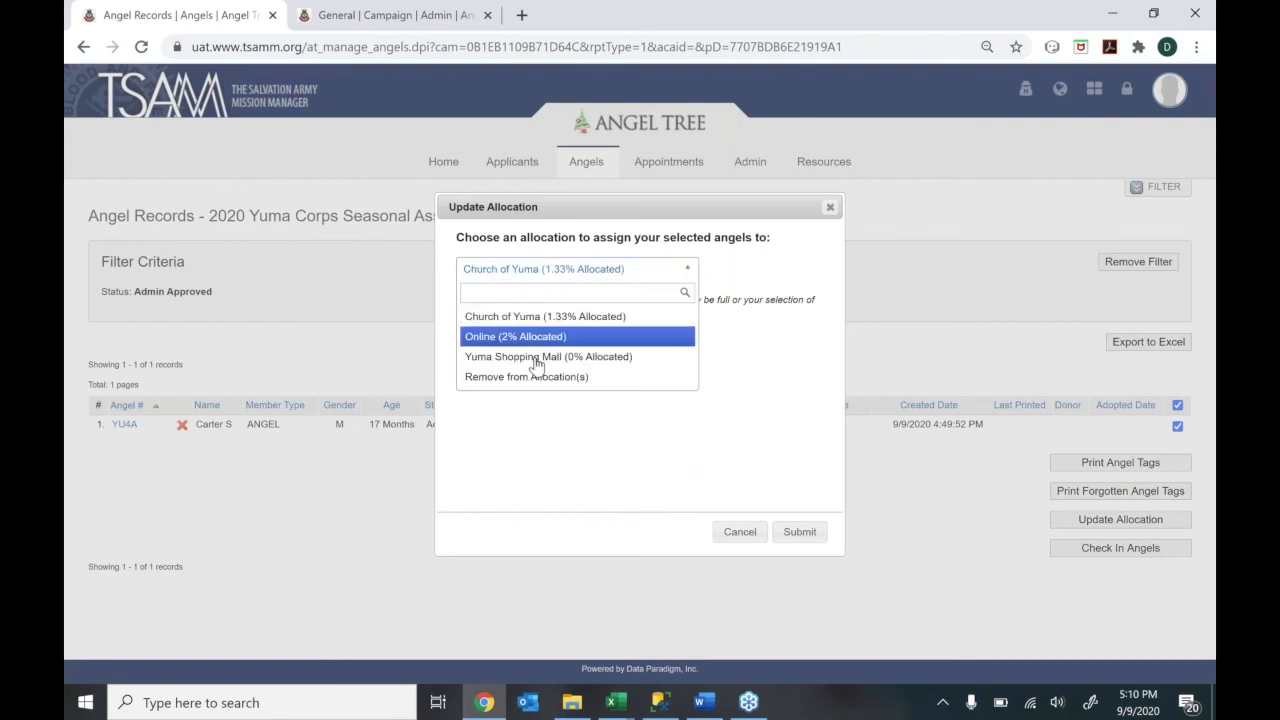
left_click(537, 343)
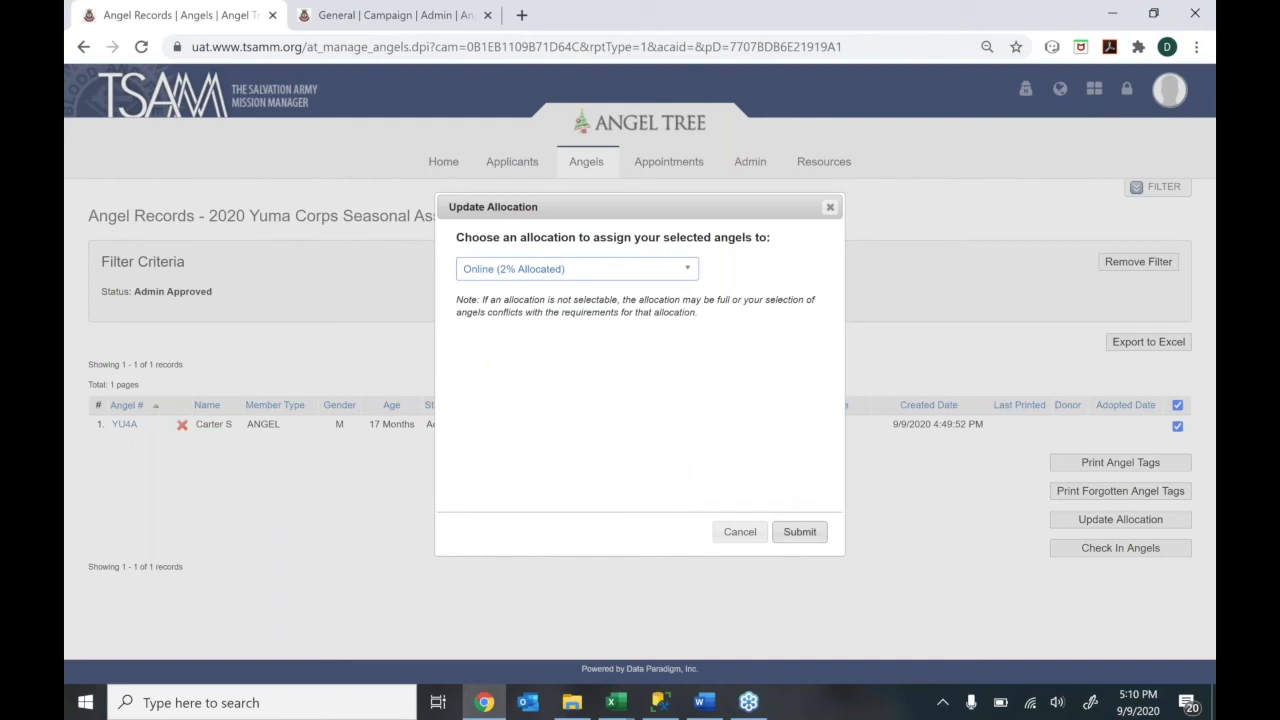
left_click(799, 531)
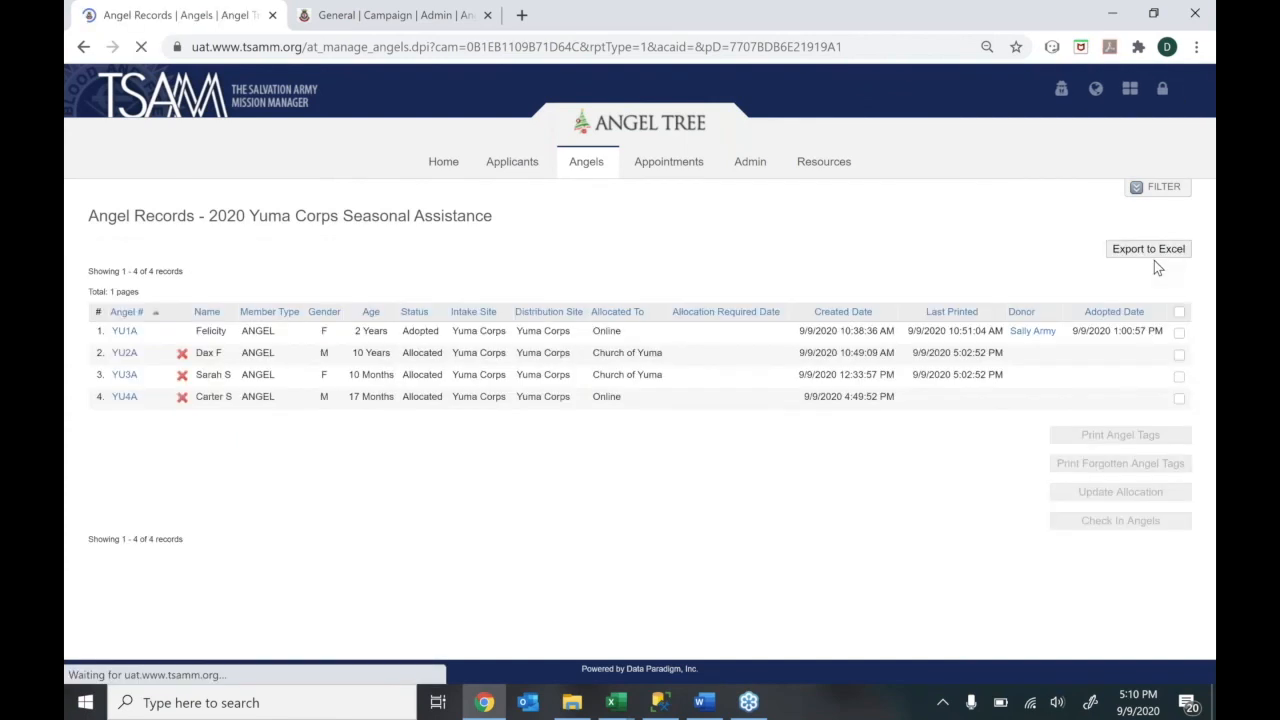
Filter Angel Records to the Online allocation
double_click(592, 397)
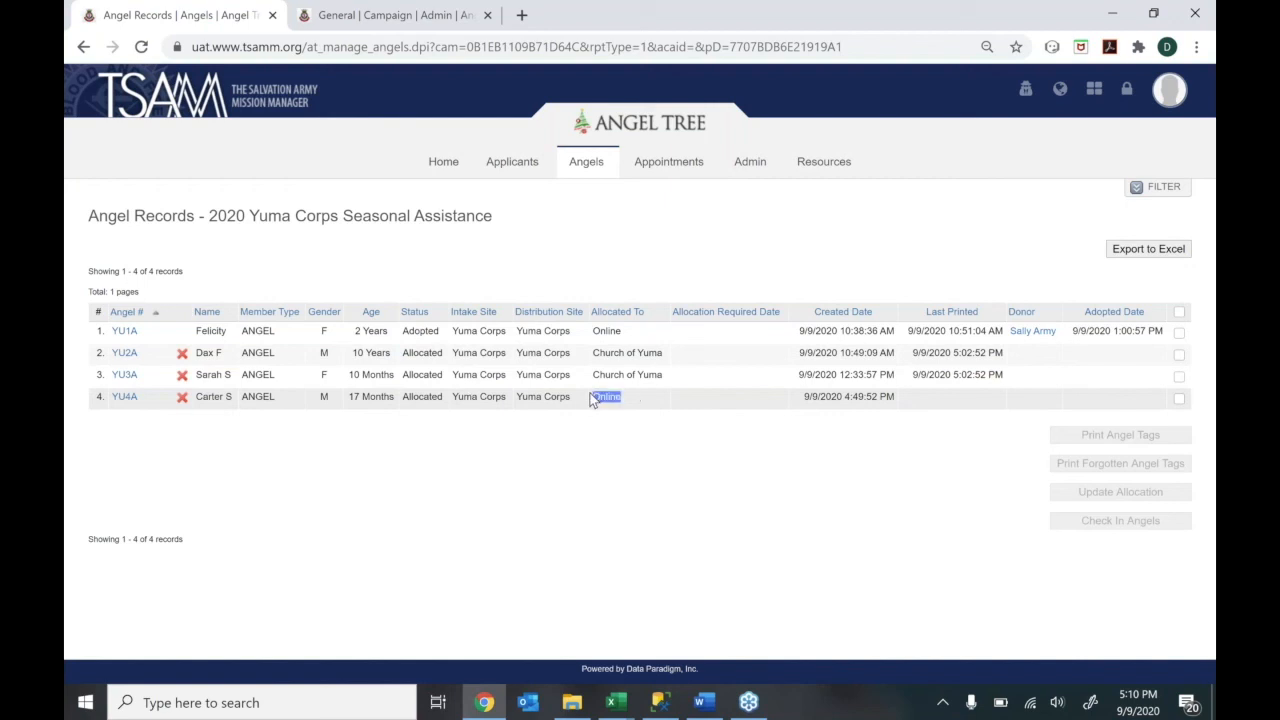
left_click(1163, 187)
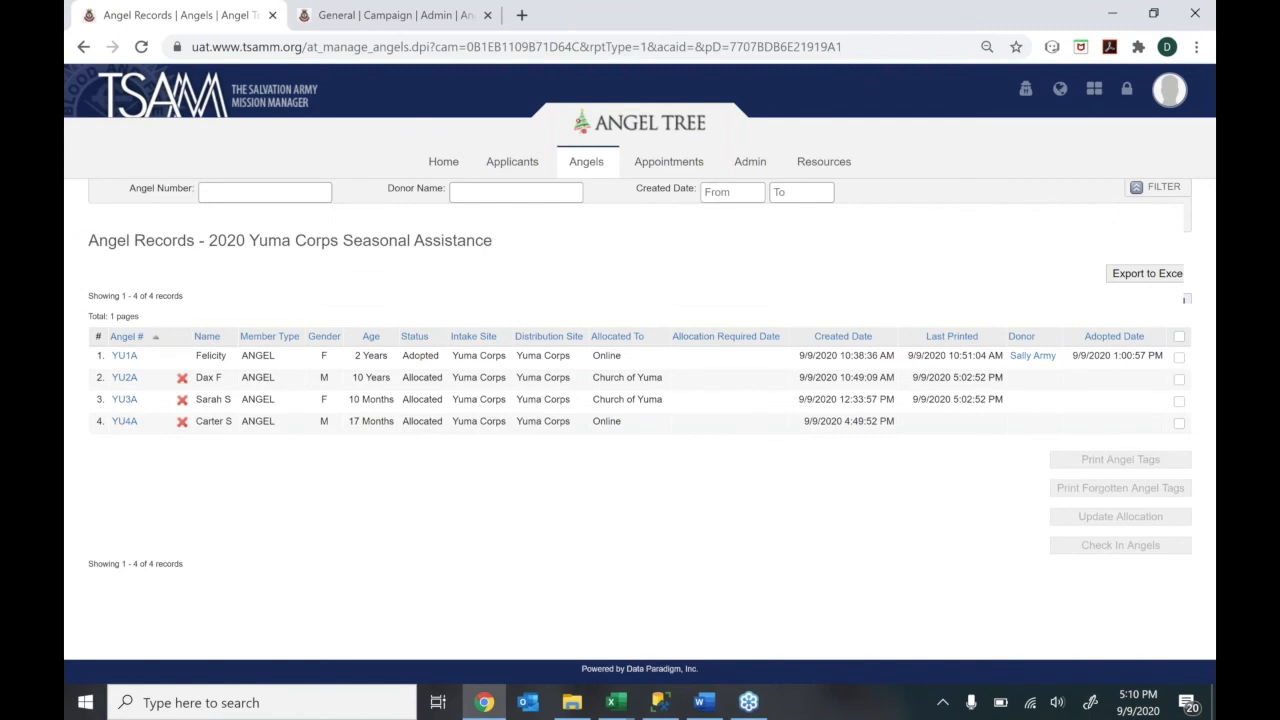
left_click(514, 318)
left_click(476, 358)
left_click(796, 315)
left_click(796, 315)
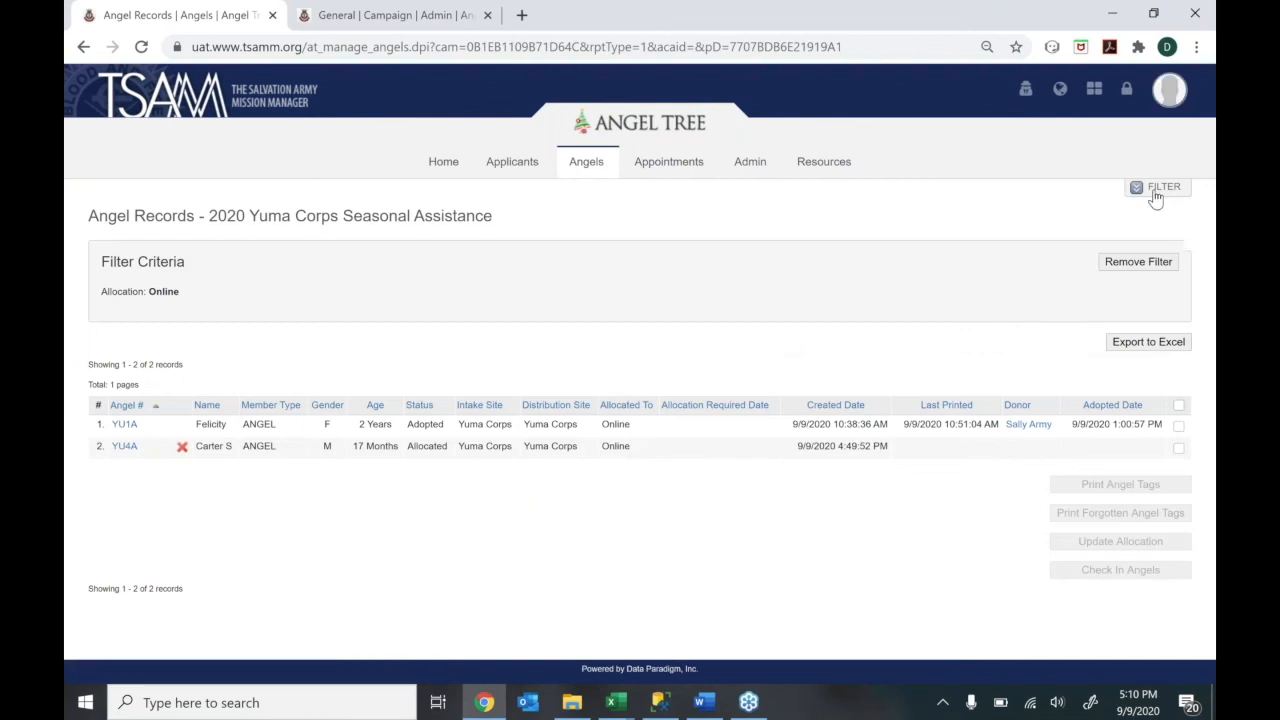
Add an Allocated status filter, leaving only YU4A in the list
left_click(1158, 188)
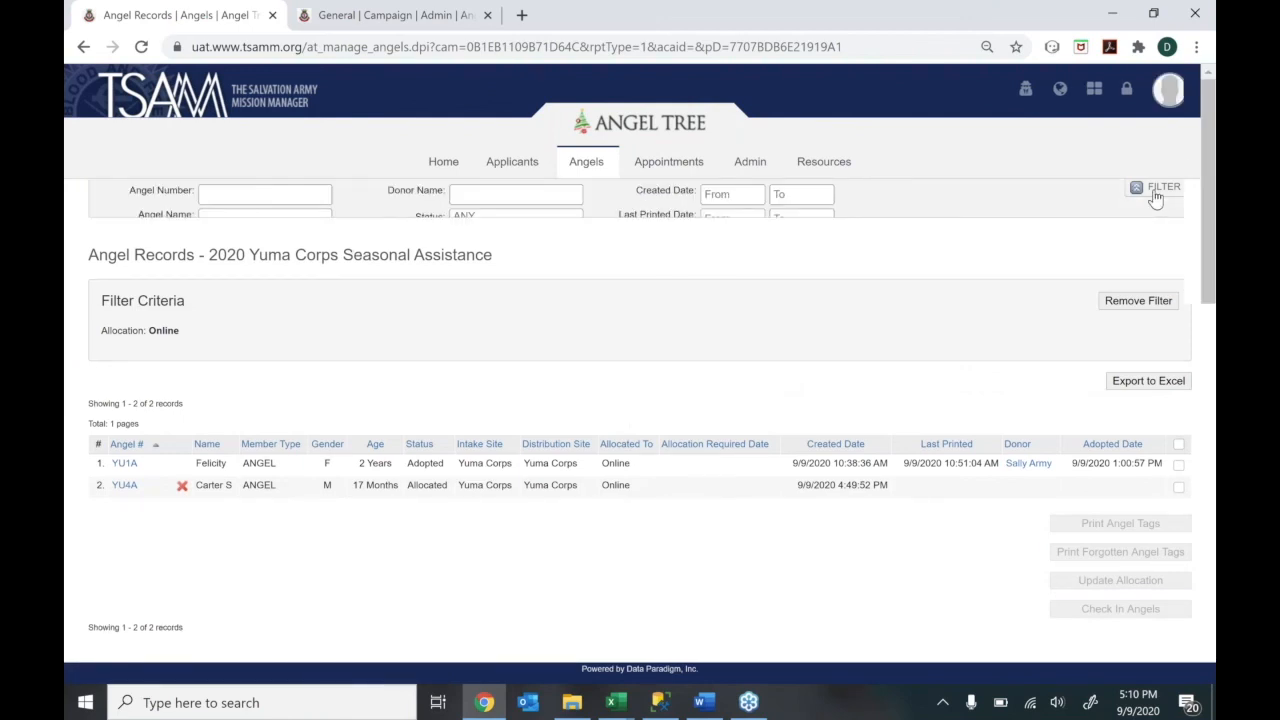
left_click(504, 234)
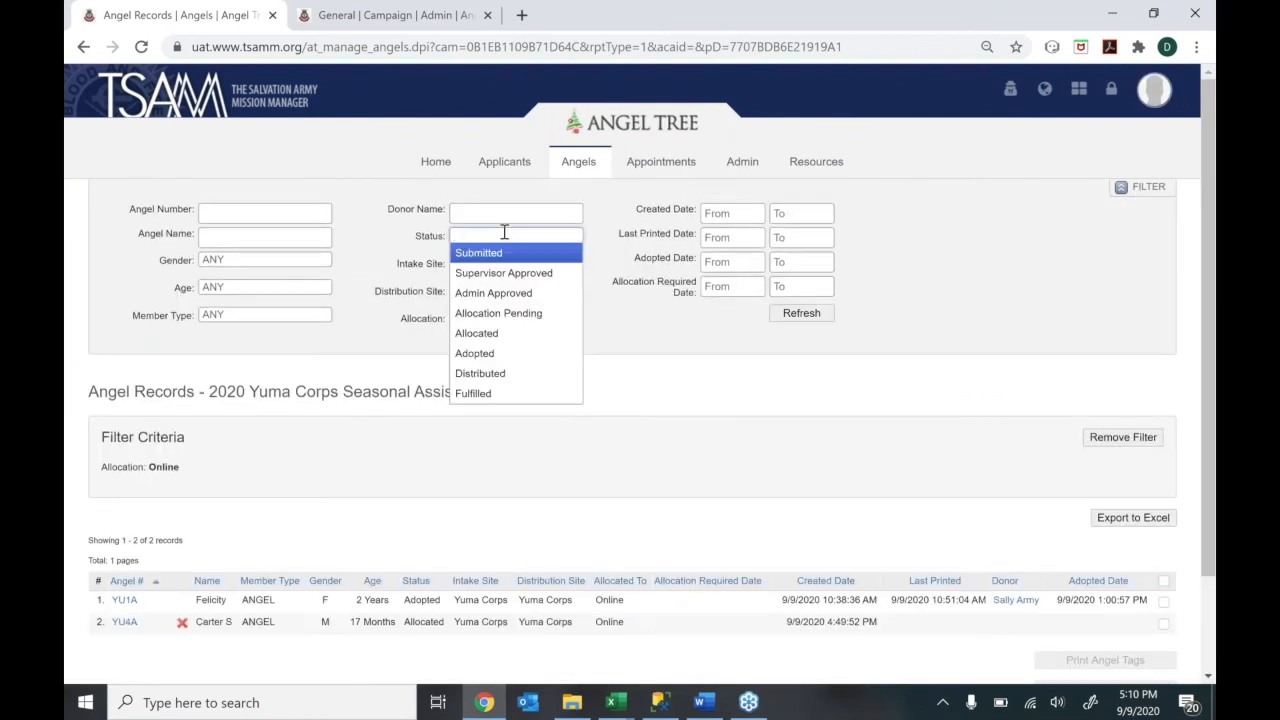
left_click(510, 334)
left_click(783, 313)
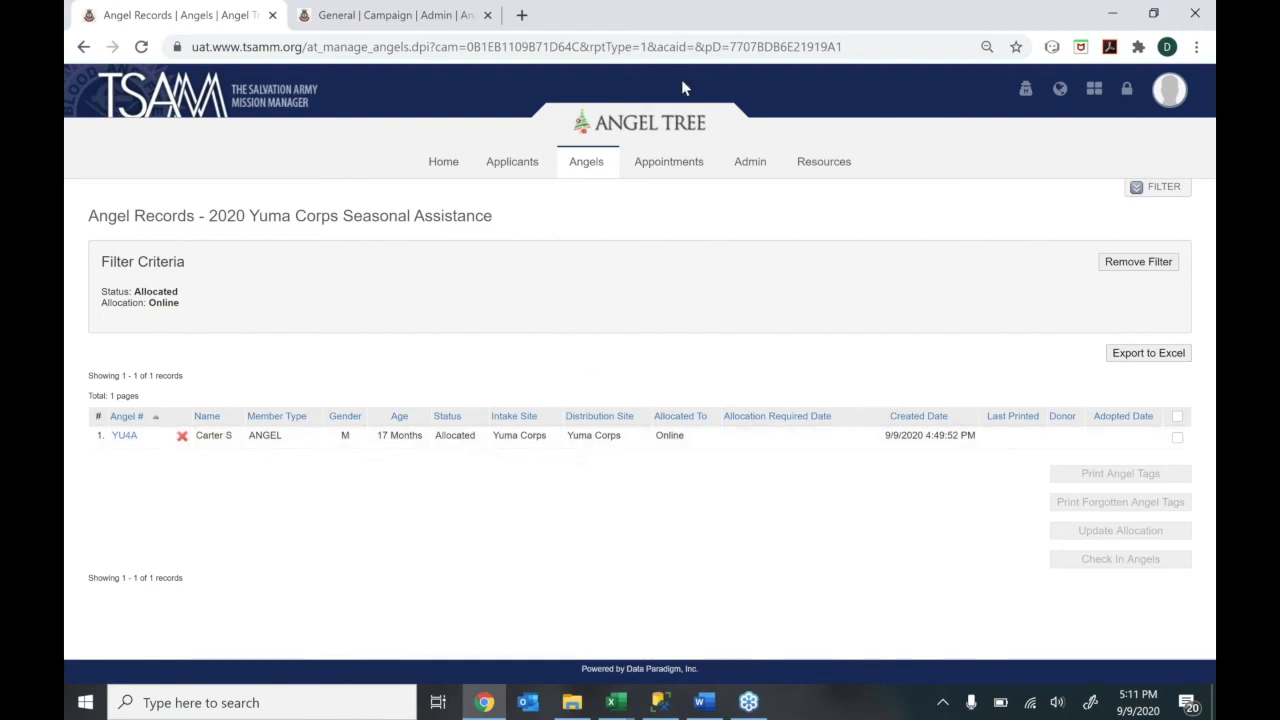
Close the extra 'General | Campaign | Admin' browser tab, keeping the filtered Angel Records page
left_click(570, 163)
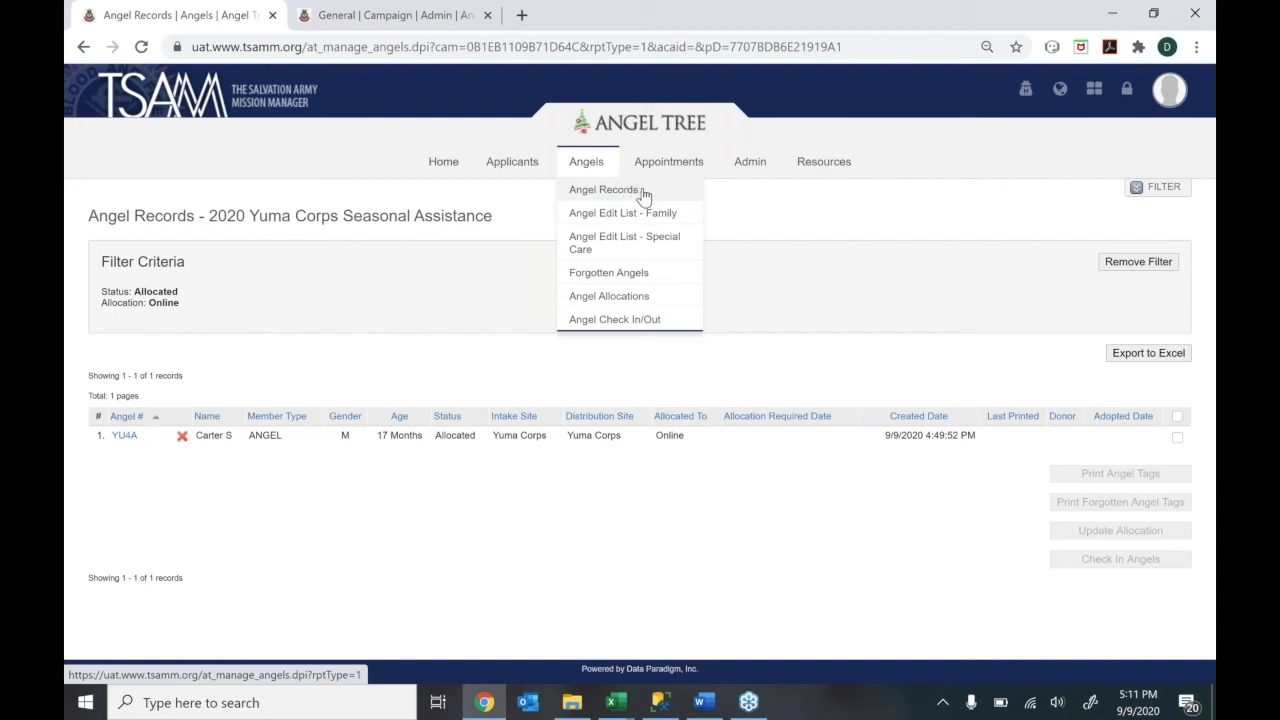
mouse_move(657, 180)
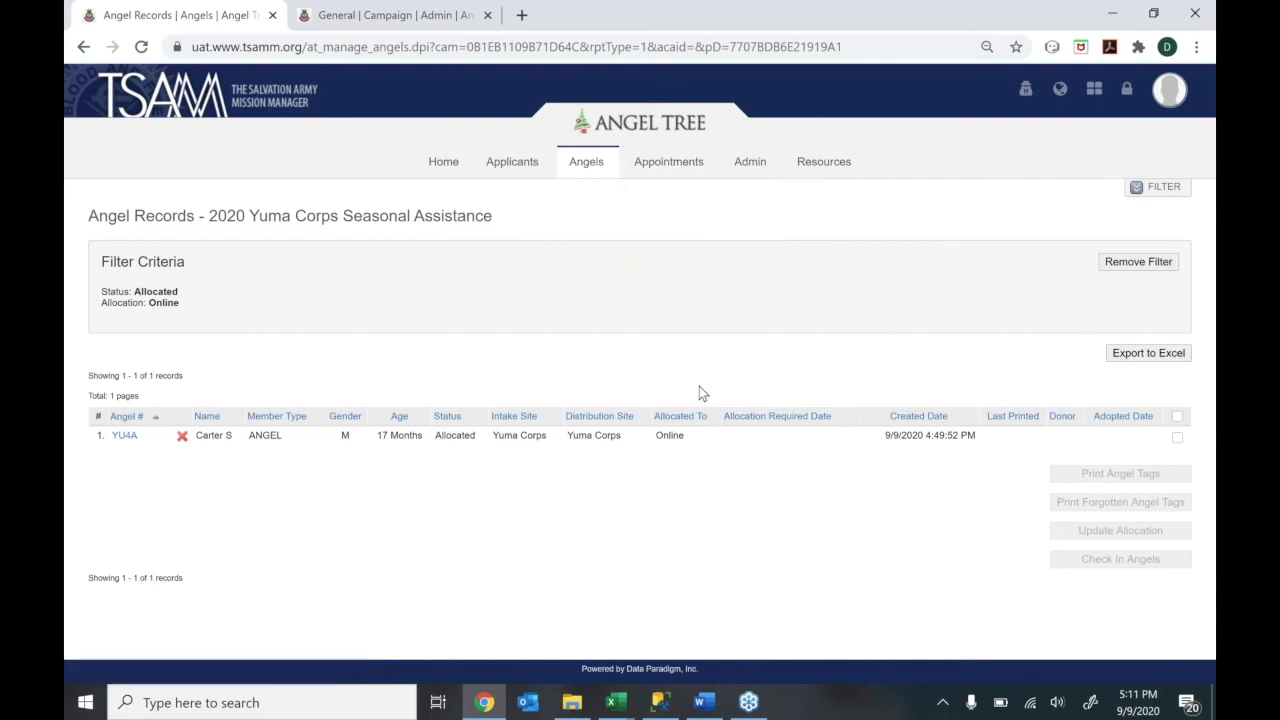
left_click(487, 15)
mouse_move(752, 156)
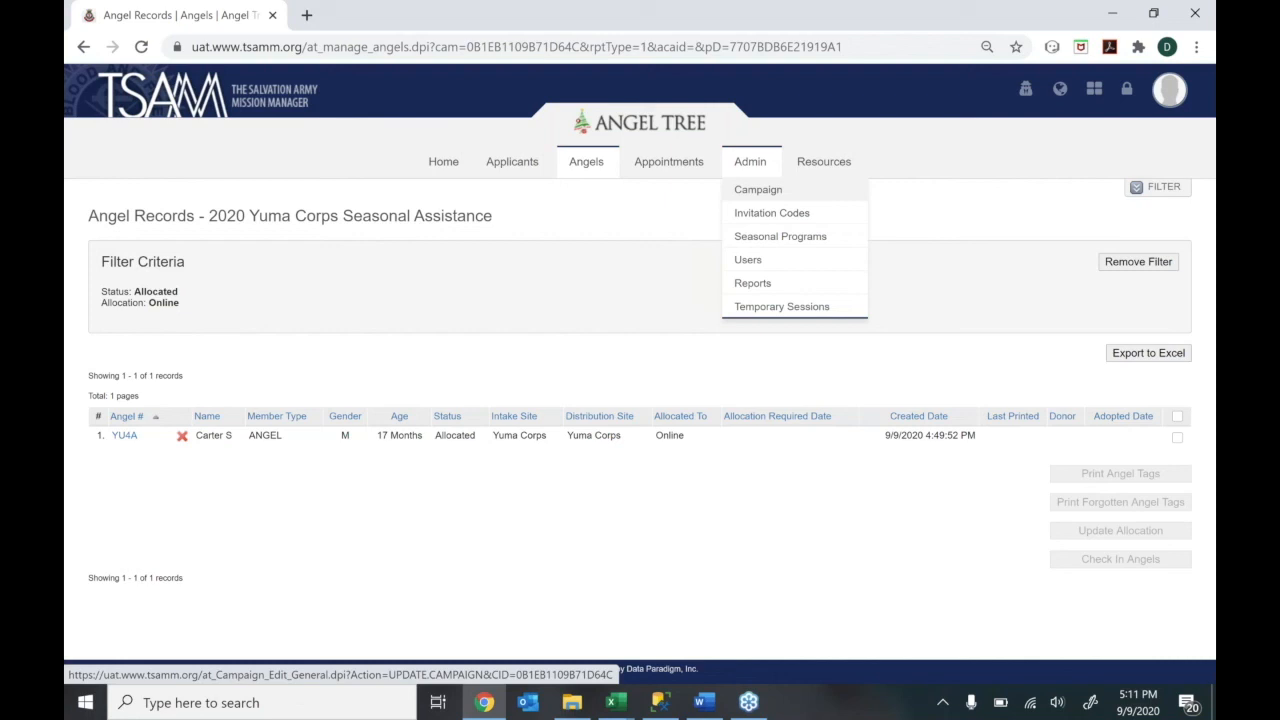
Go to Admin > Campaign and view the Online settings, showing 2 angels allocated online
left_click(750, 192)
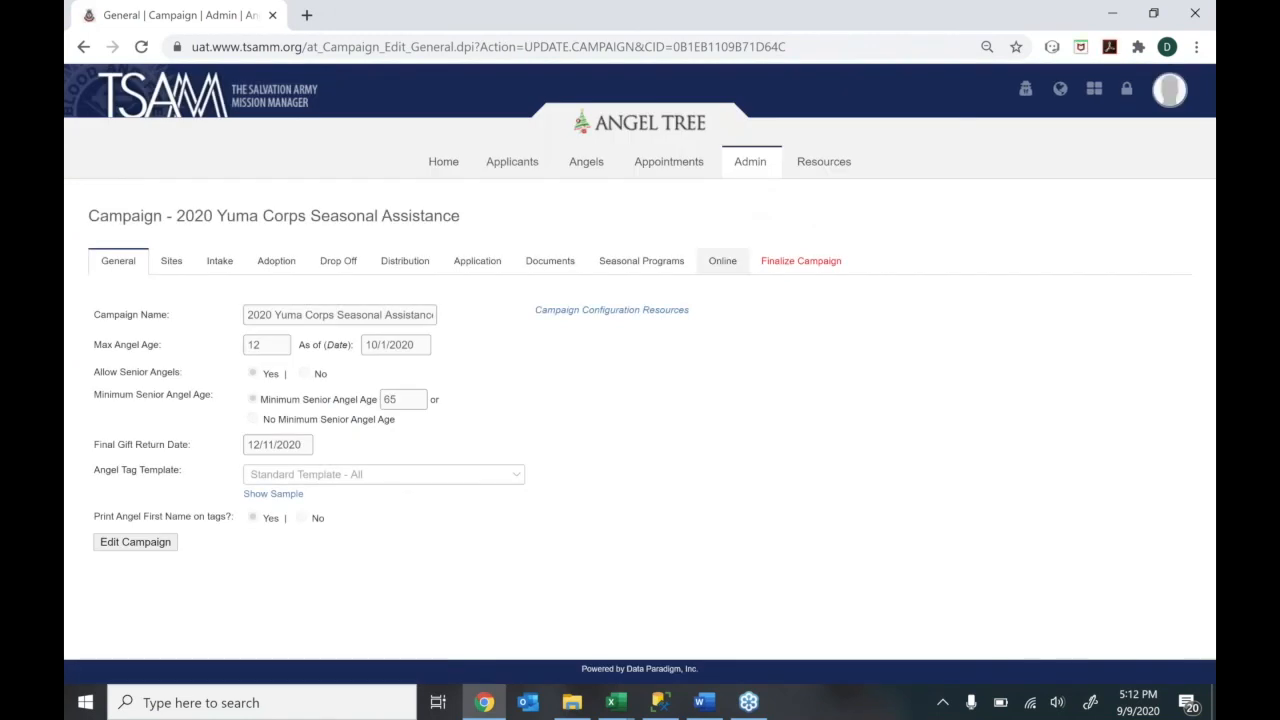
left_click(724, 262)
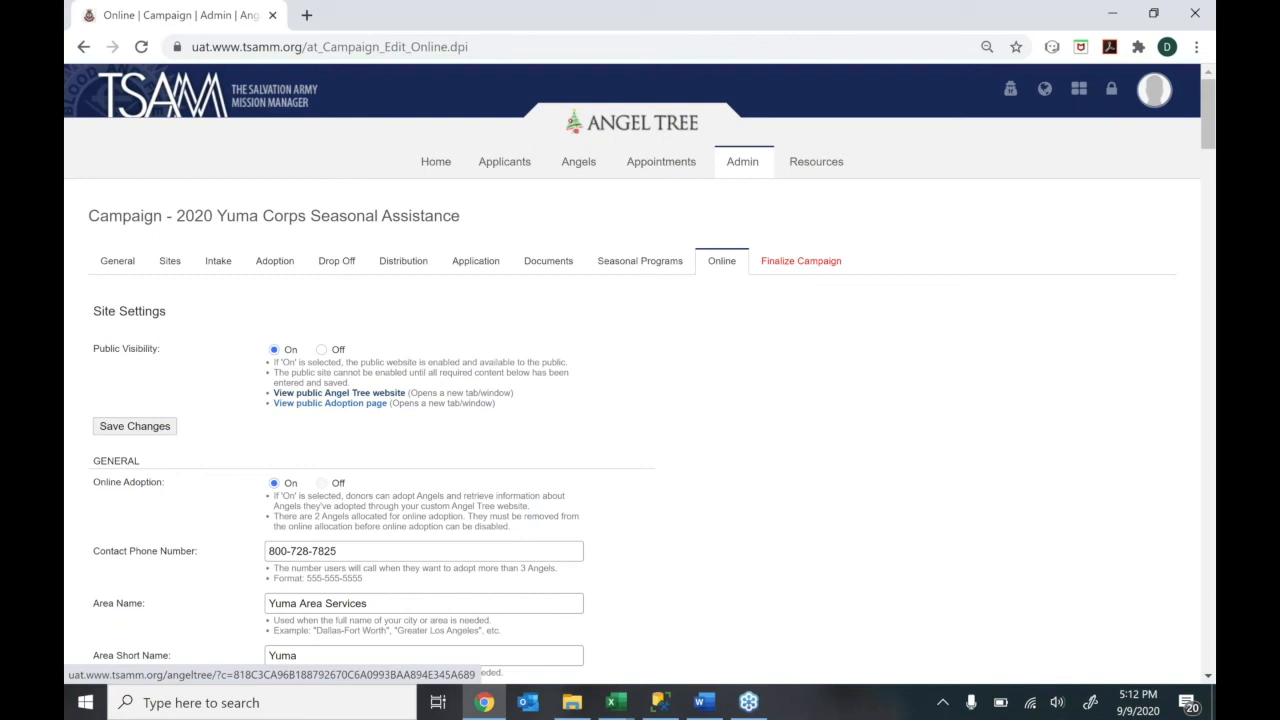
Open the public Angel Tree website in a new tab and compare it with the campaign's Online settings
left_click(383, 397)
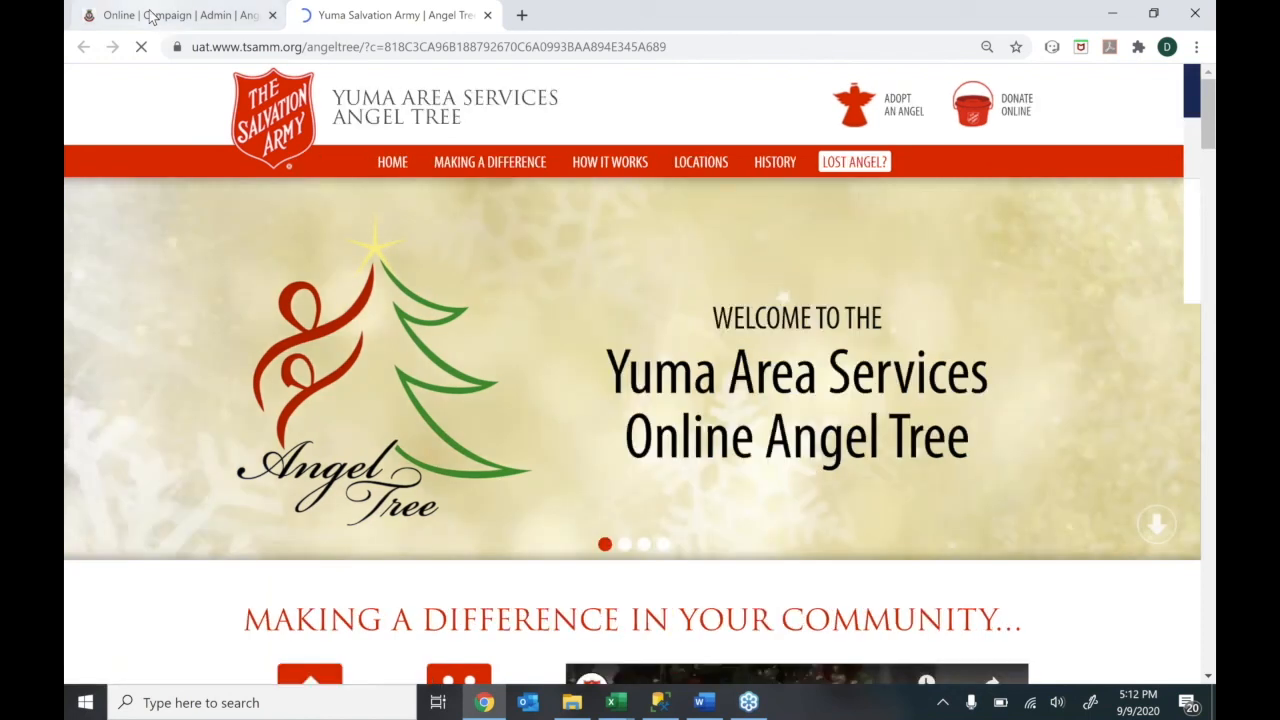
left_click(150, 15)
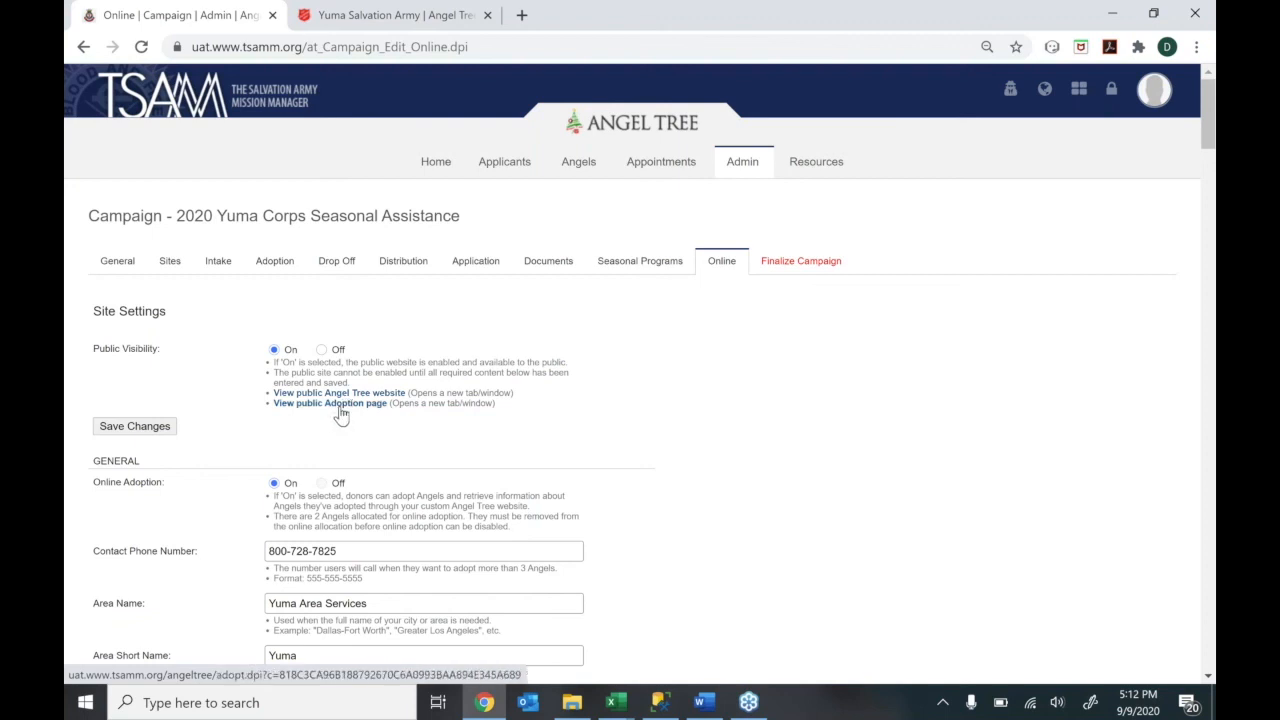
left_click(370, 18)
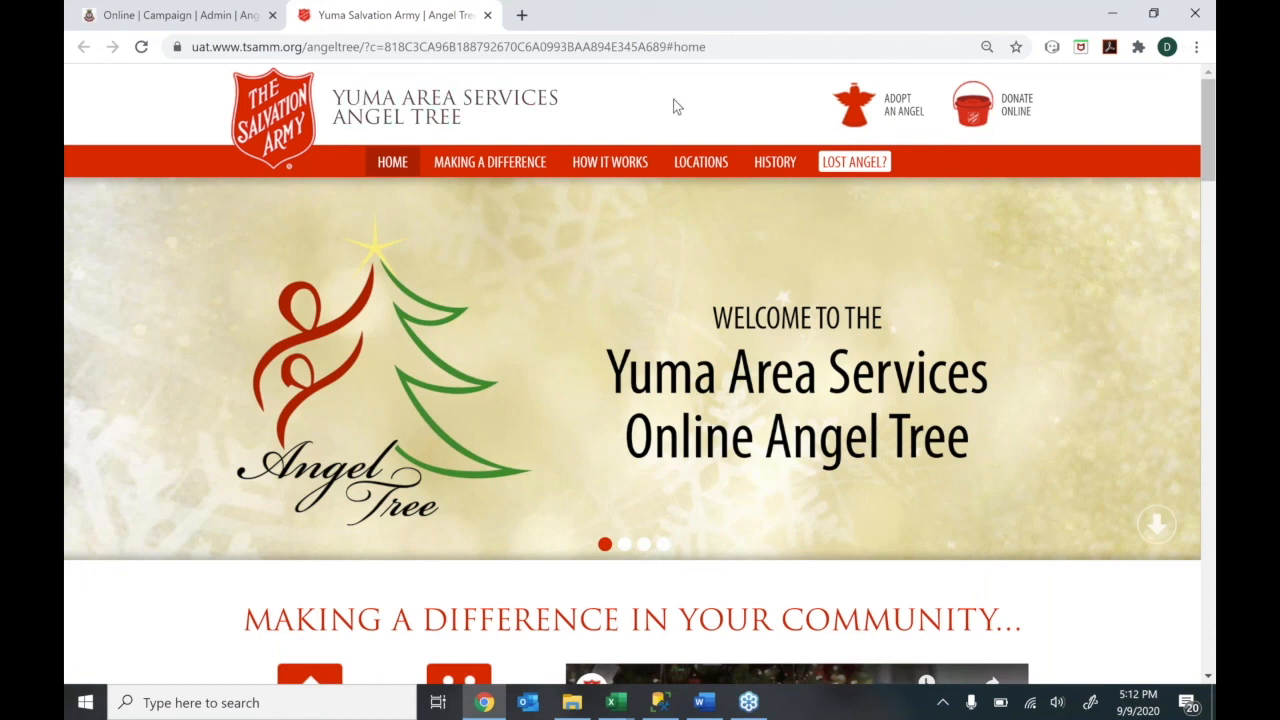
left_click(190, 26)
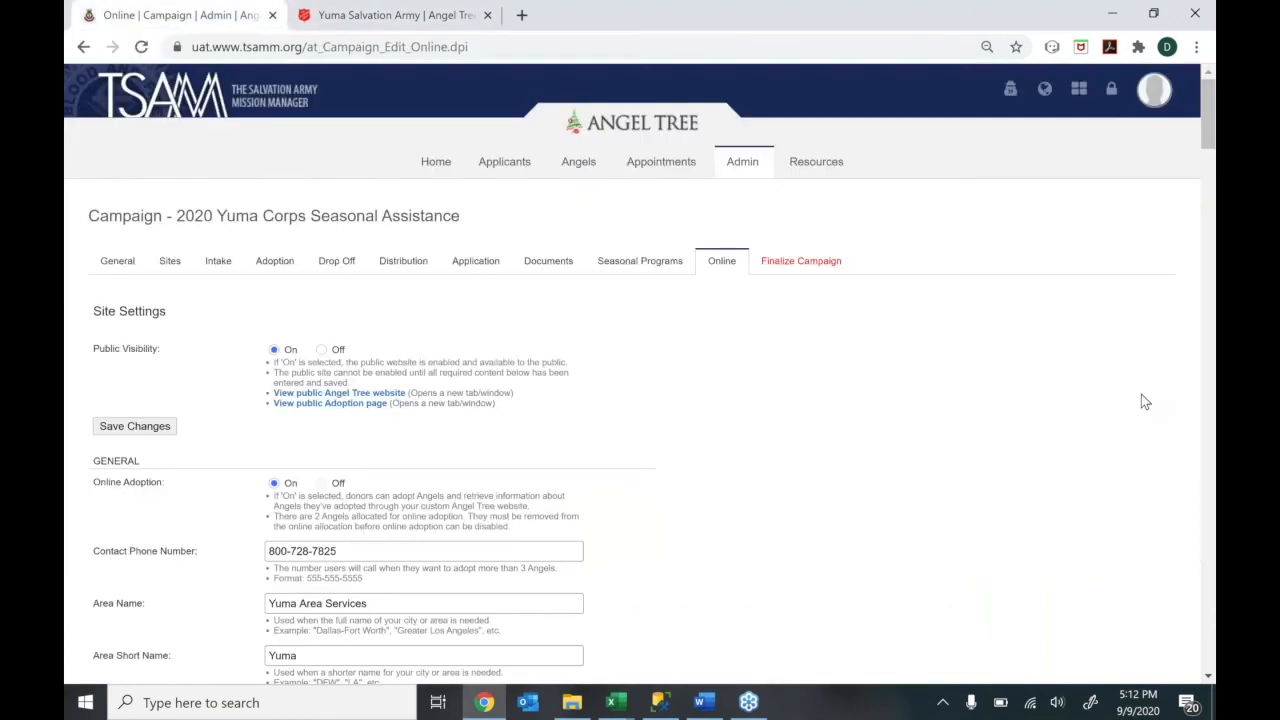
scroll(1145, 401, "down", 1)
scroll(1145, 401, "down", 4)
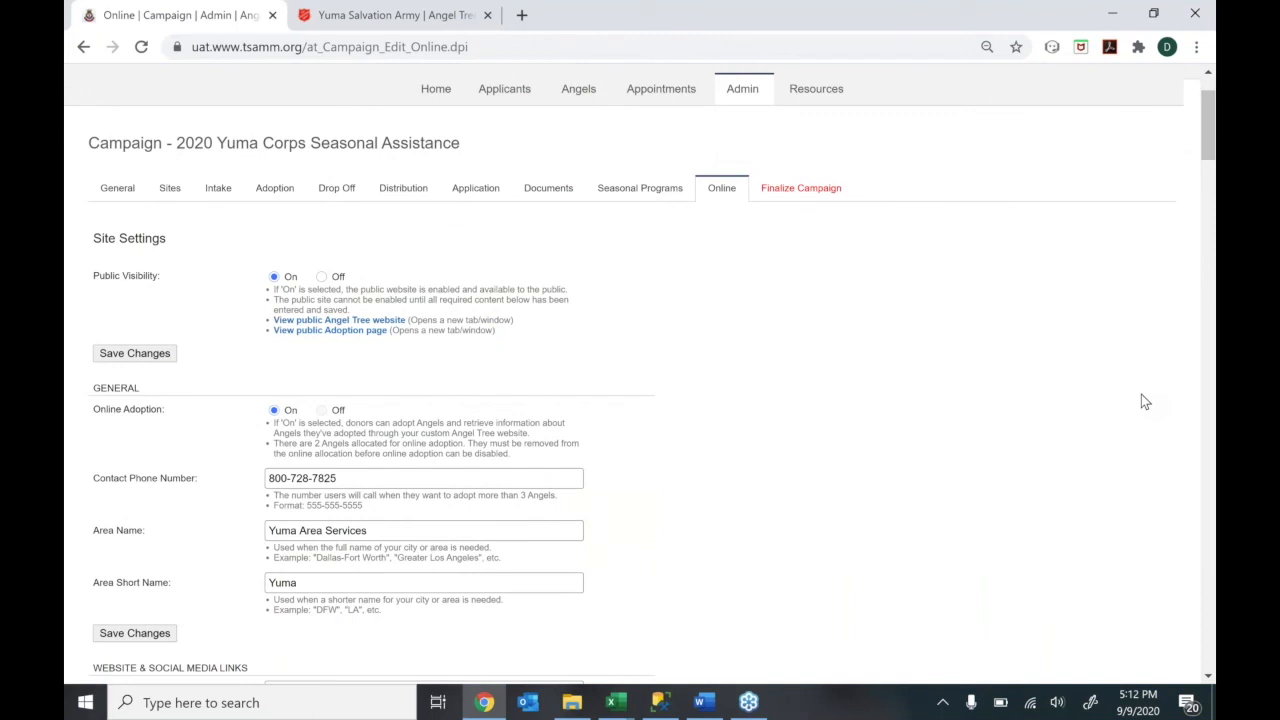
scroll(1145, 401, "down", 5)
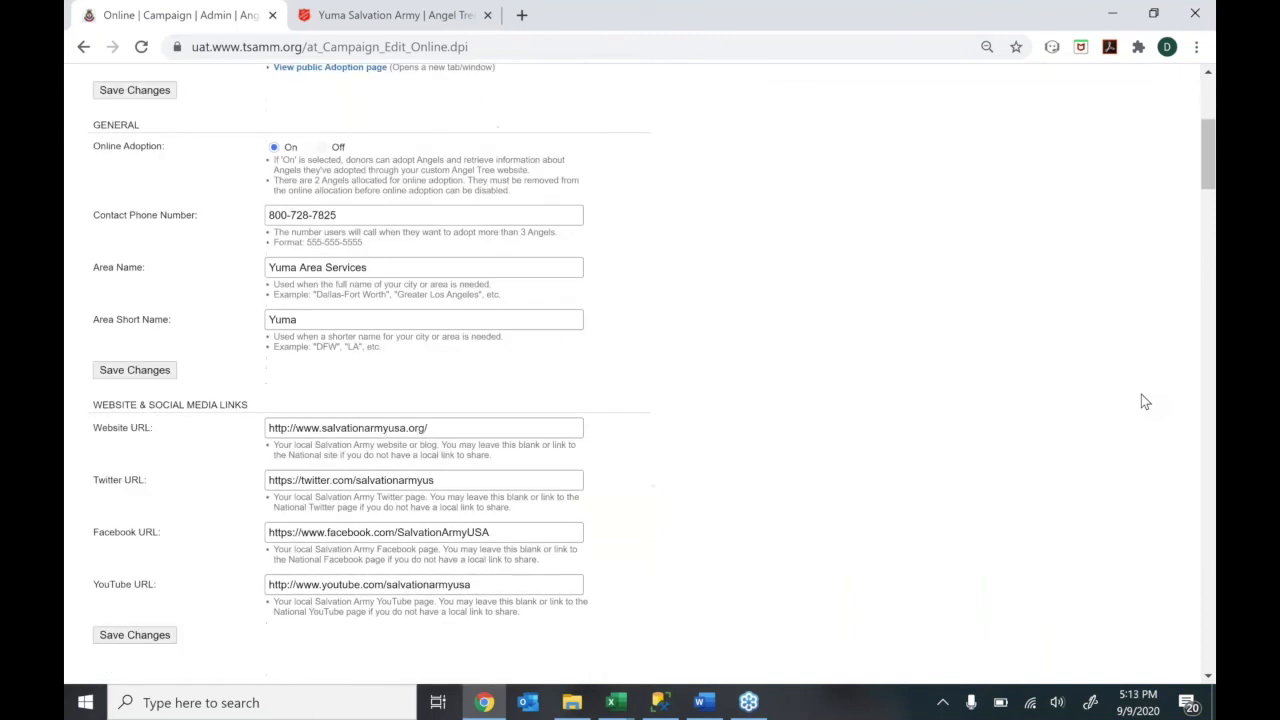
scroll(1145, 401, "down", 4)
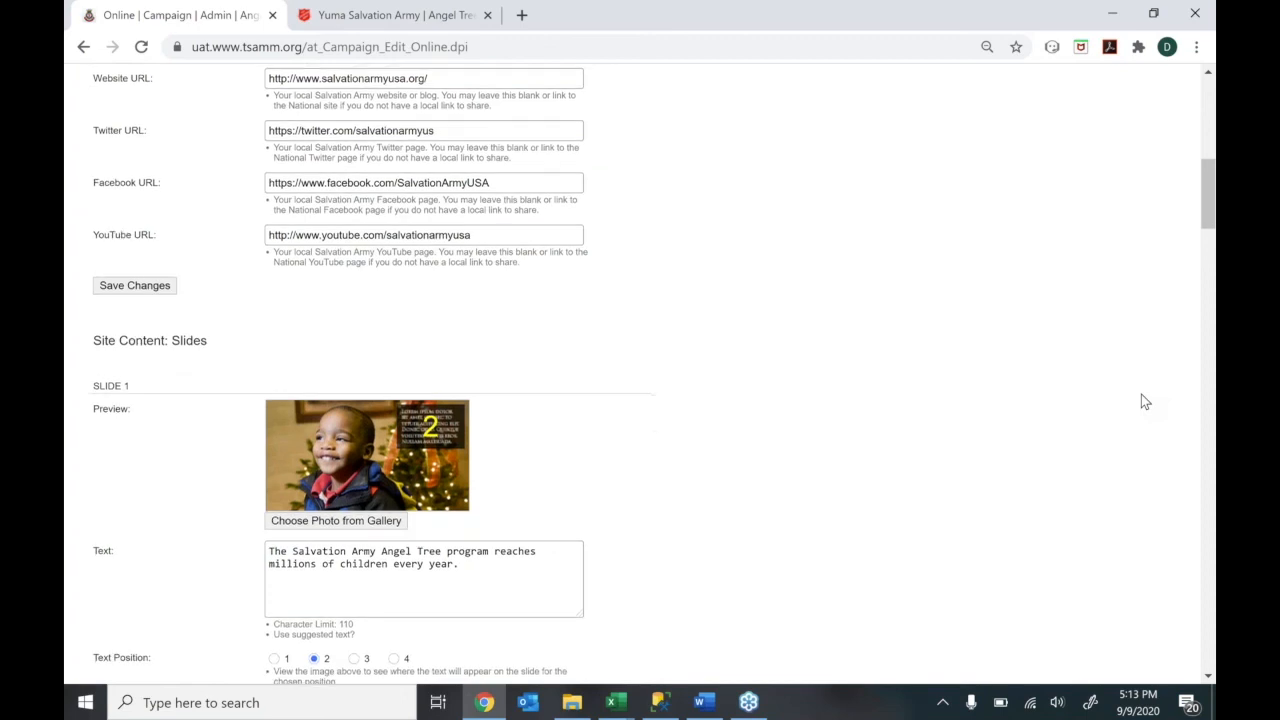
scroll(1141, 394, "down", 5)
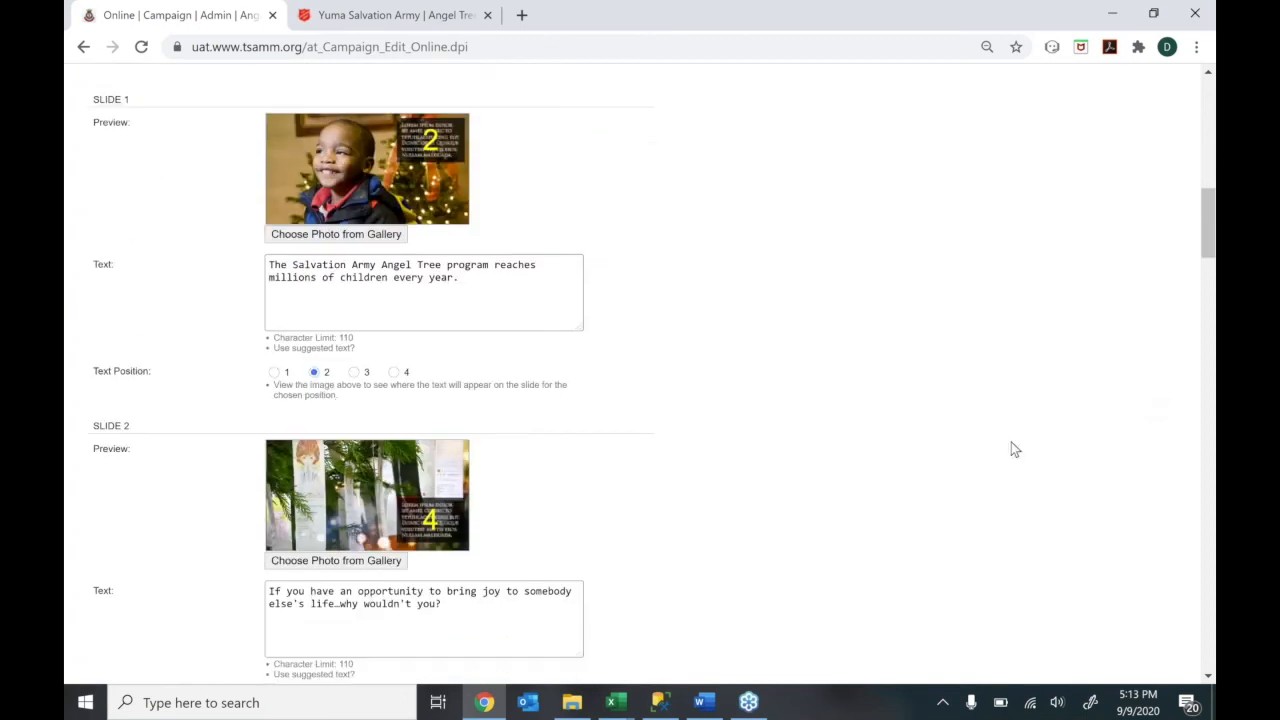
scroll(1011, 443, "down", 3)
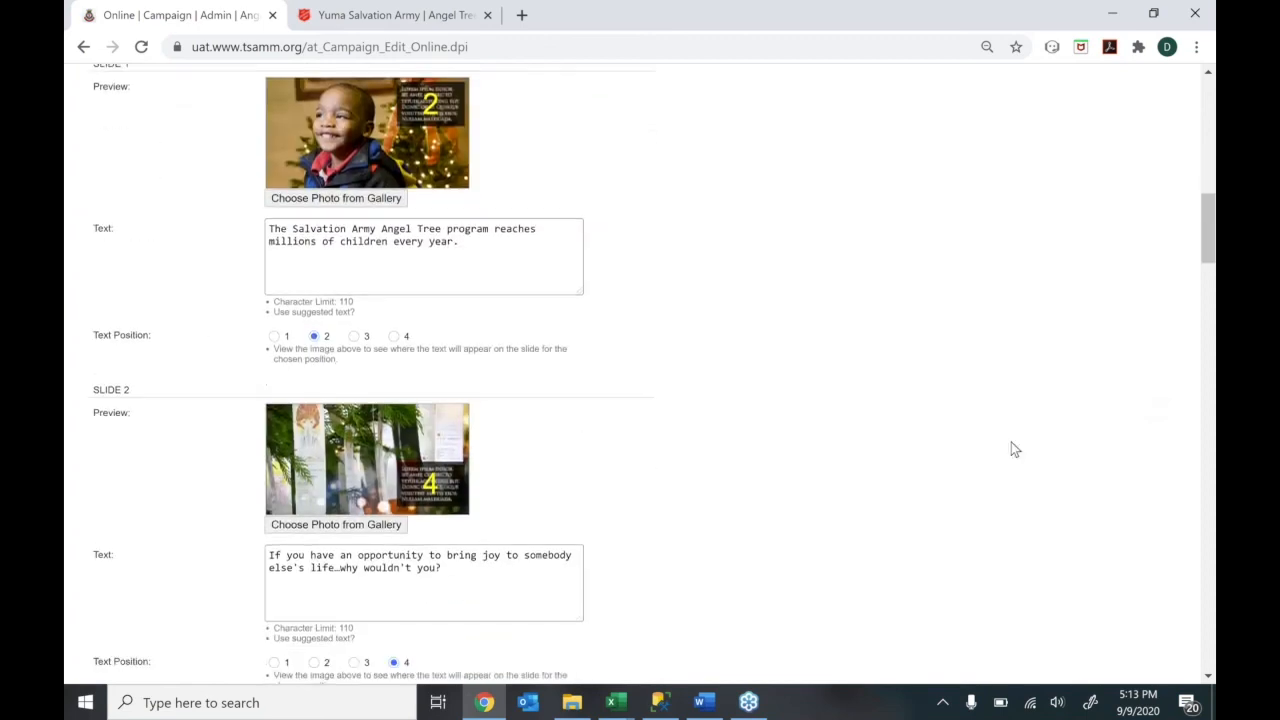
scroll(1011, 443, "down", 20)
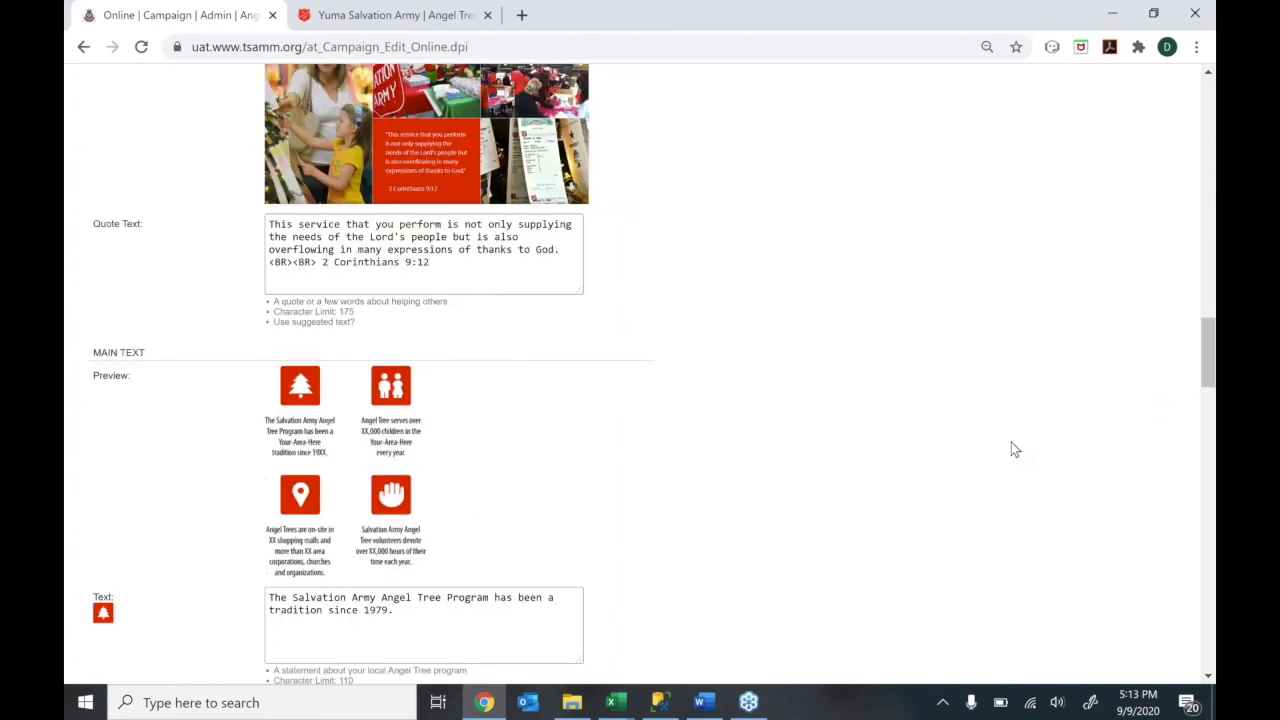
scroll(1011, 443, "down", 5)
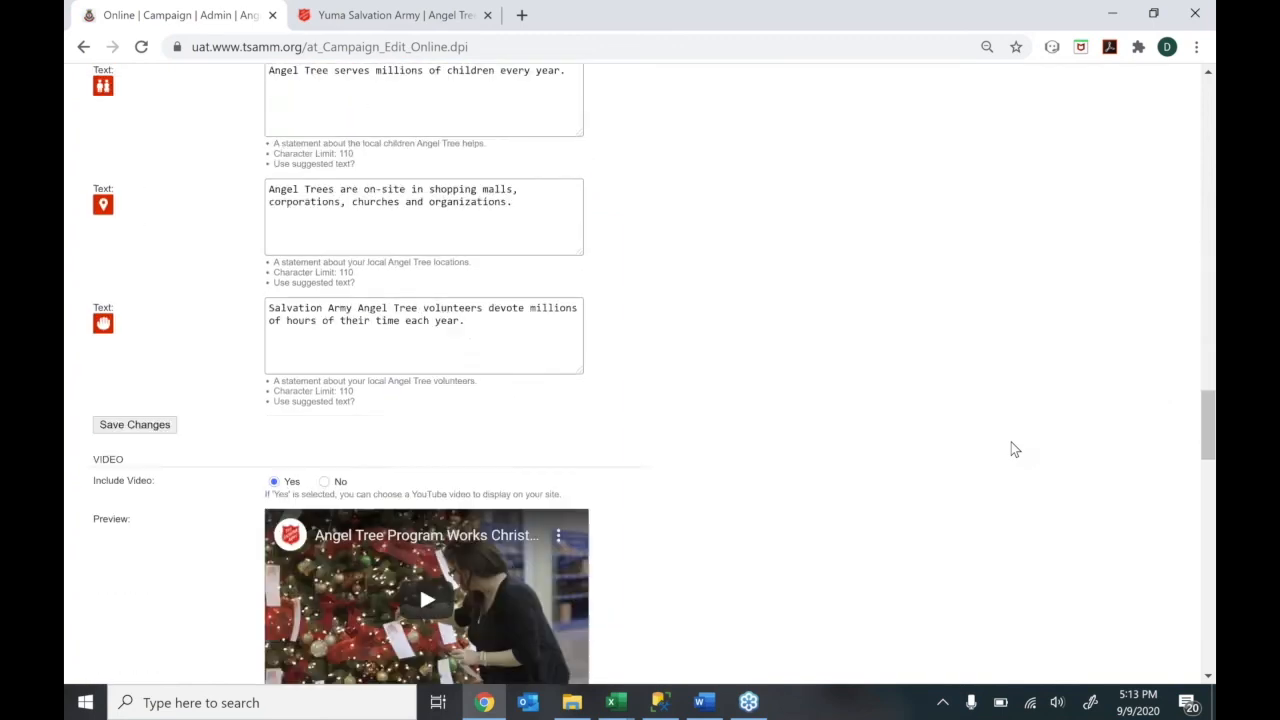
scroll(1011, 443, "down", 20)
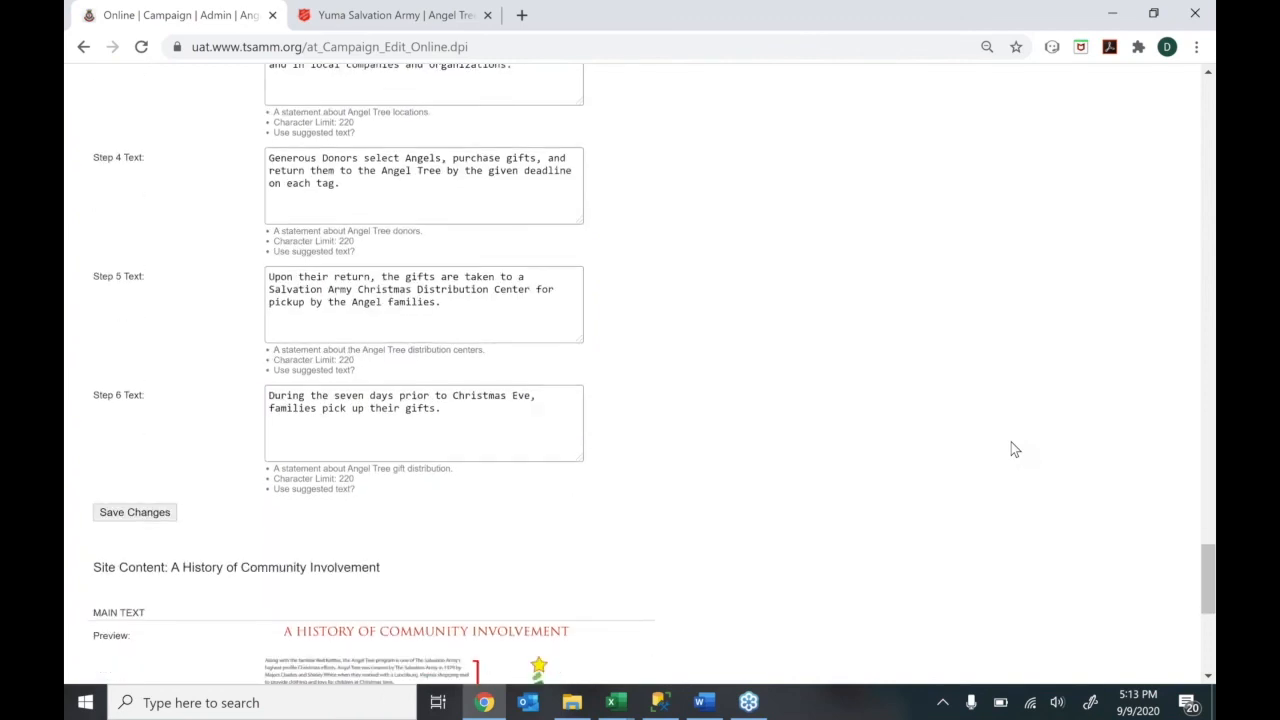
scroll(1011, 449, "down", 3)
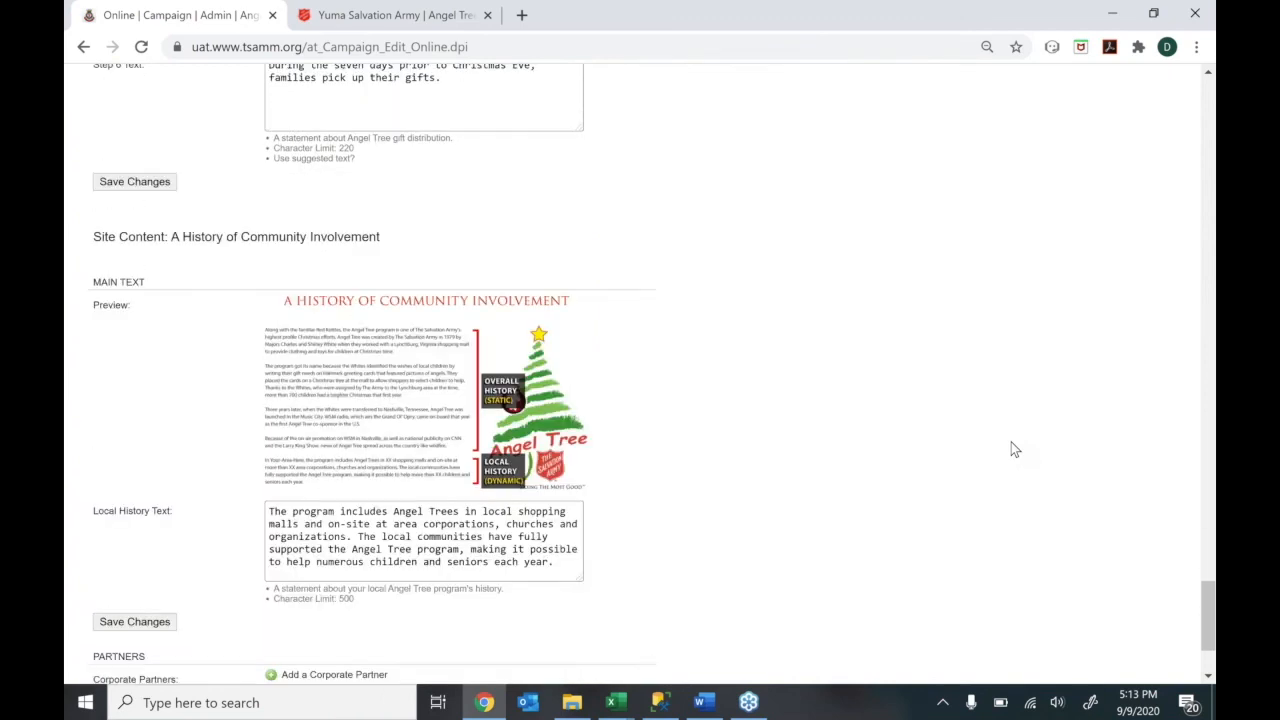
scroll(1011, 449, "down", 1)
scroll(1011, 446, "down", 1)
scroll(1011, 446, "up", 3)
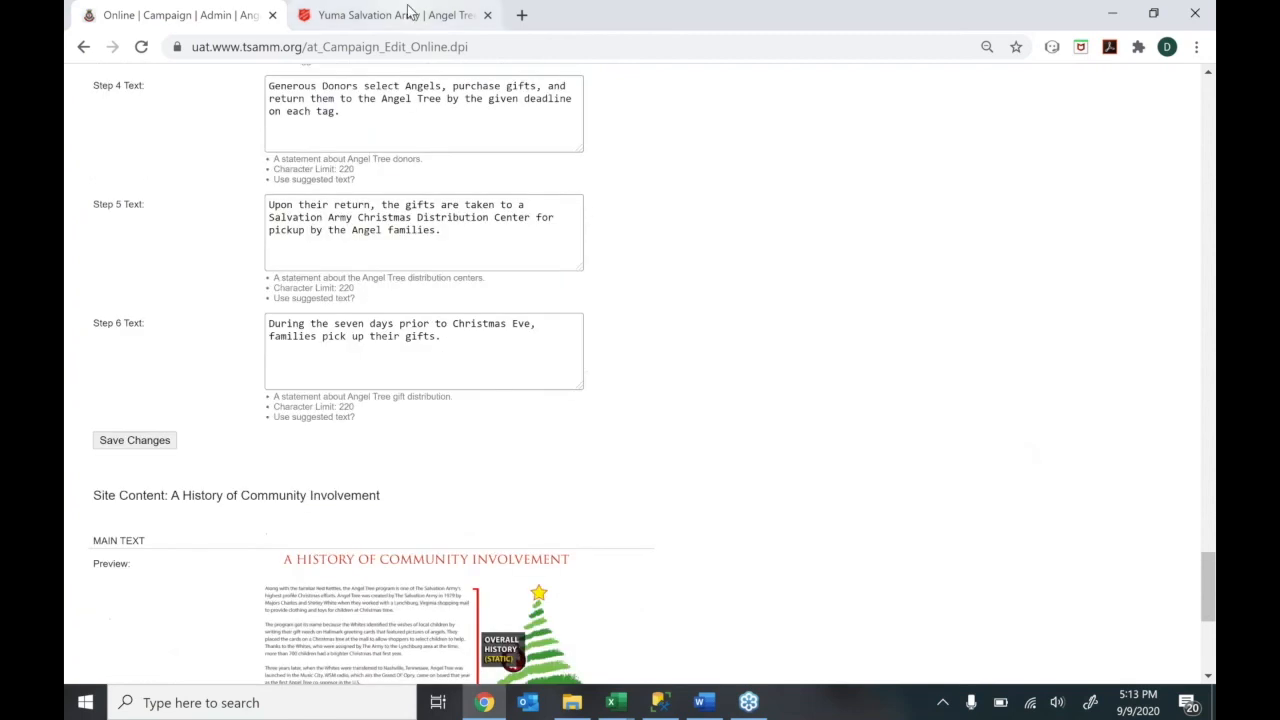
left_click(408, 8)
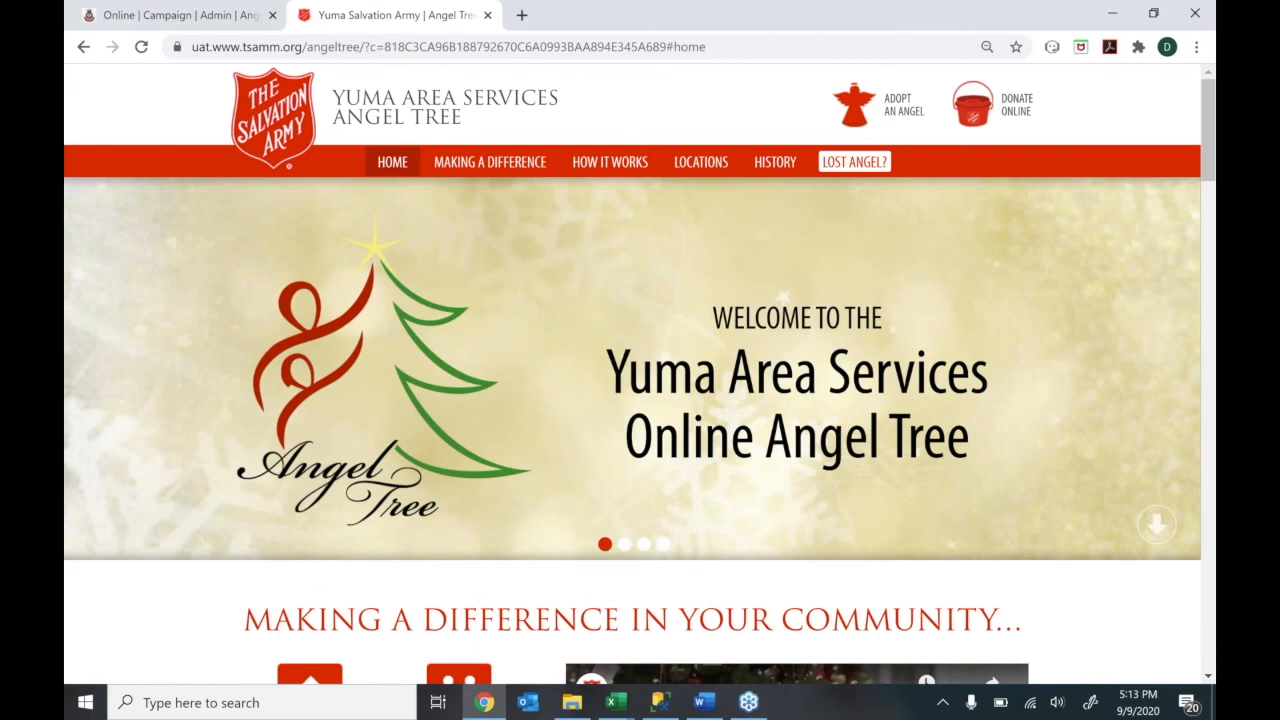
Scroll the public homepage past Making a Difference and How It Works to the Yuma locations map
scroll(640, 400, "down", 1)
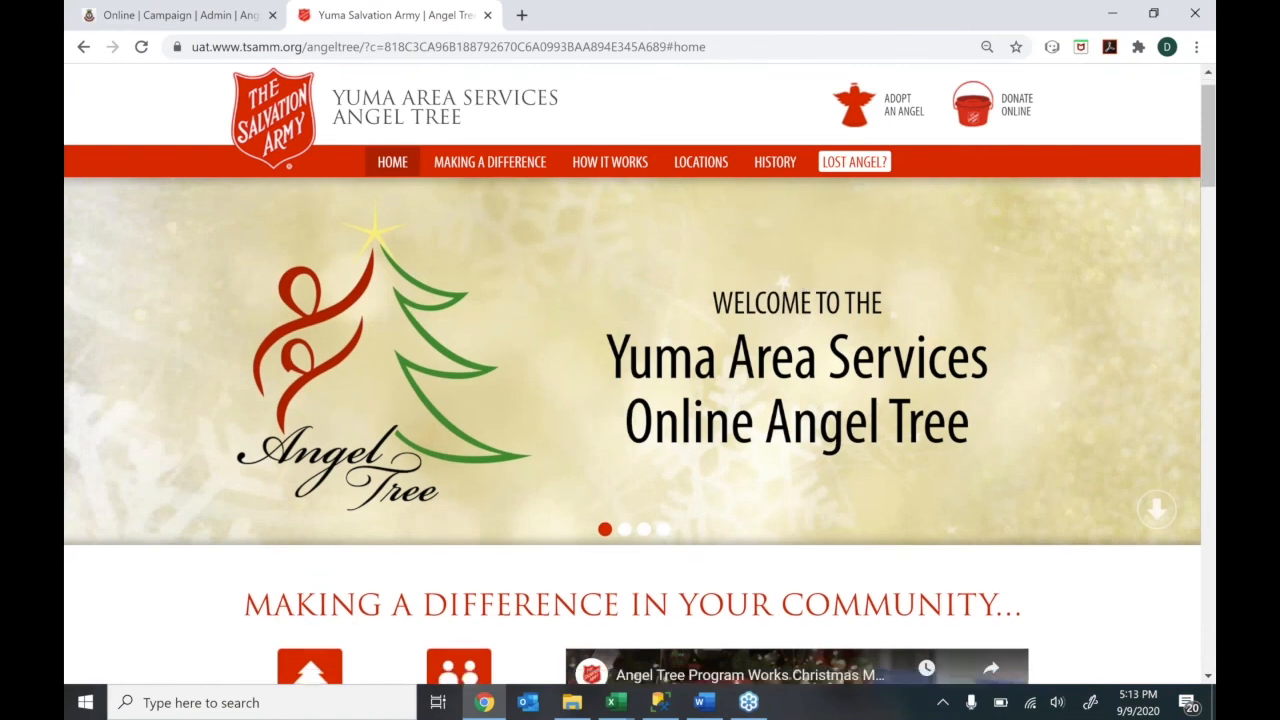
scroll(640, 430, "down", 3)
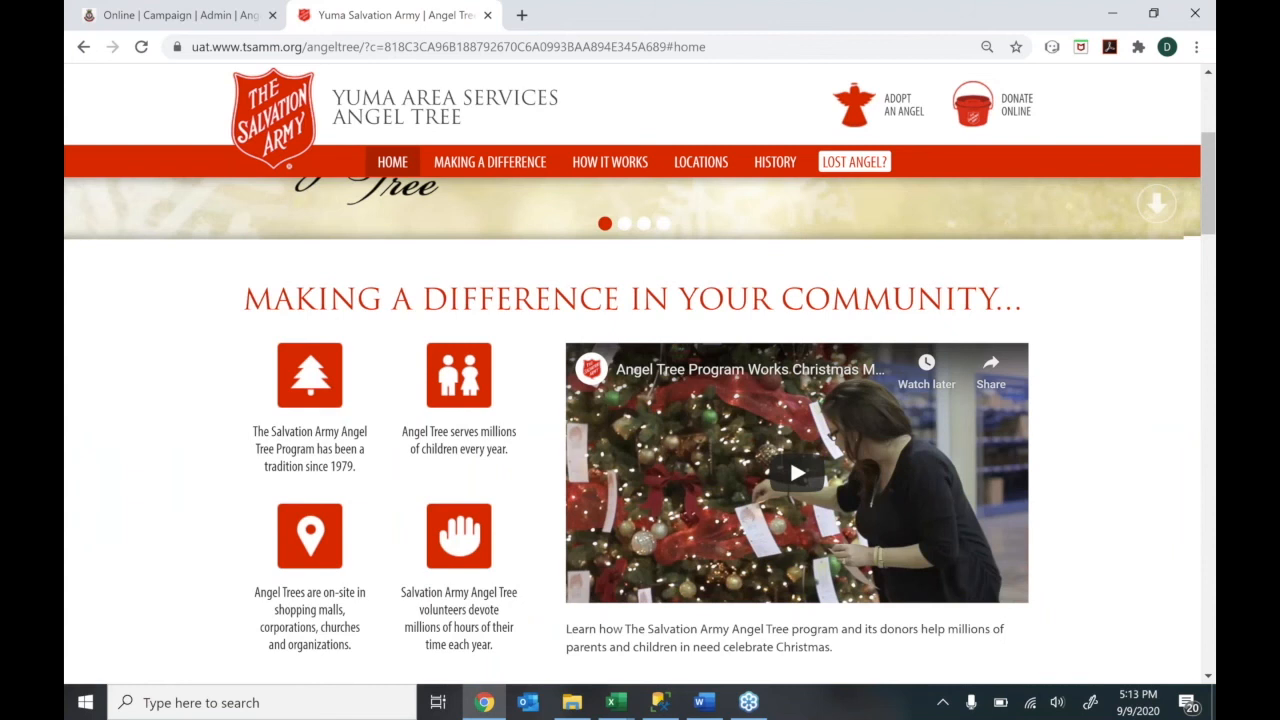
scroll(640, 400, "down", 1)
scroll(640, 430, "down", 2)
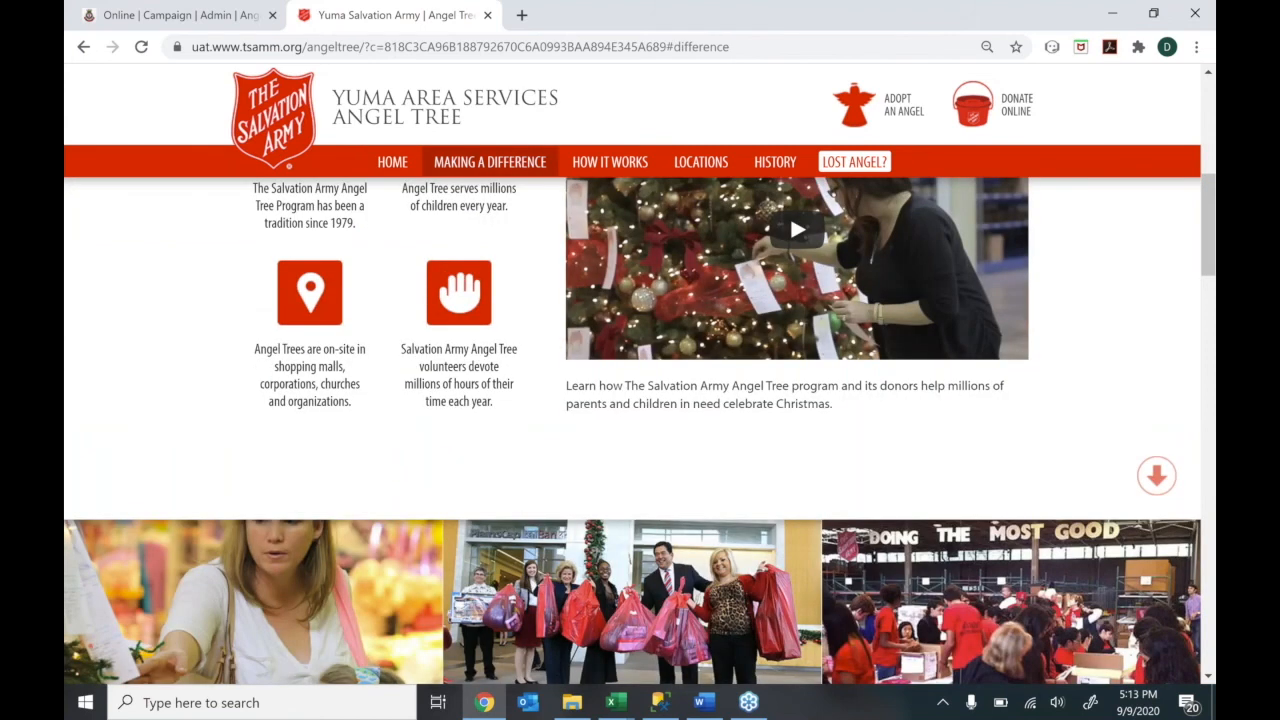
scroll(640, 430, "down", 1)
scroll(640, 430, "down", 1)
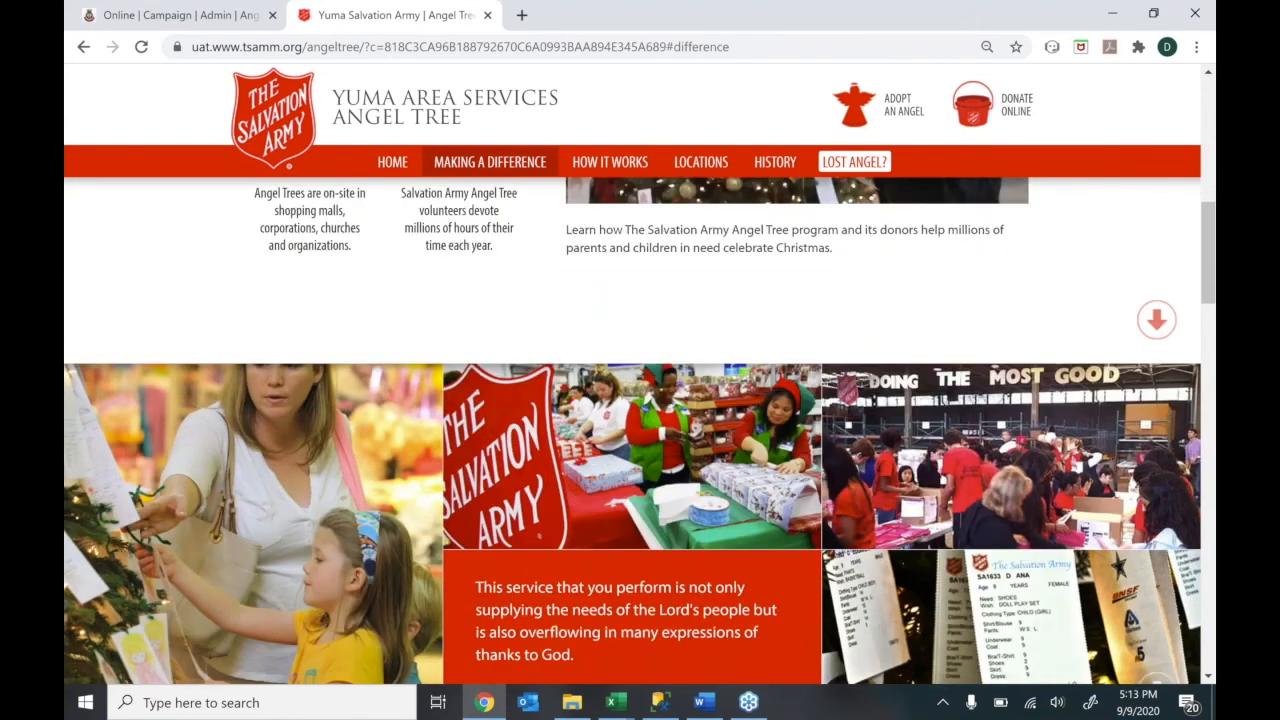
scroll(640, 430, "down", 2)
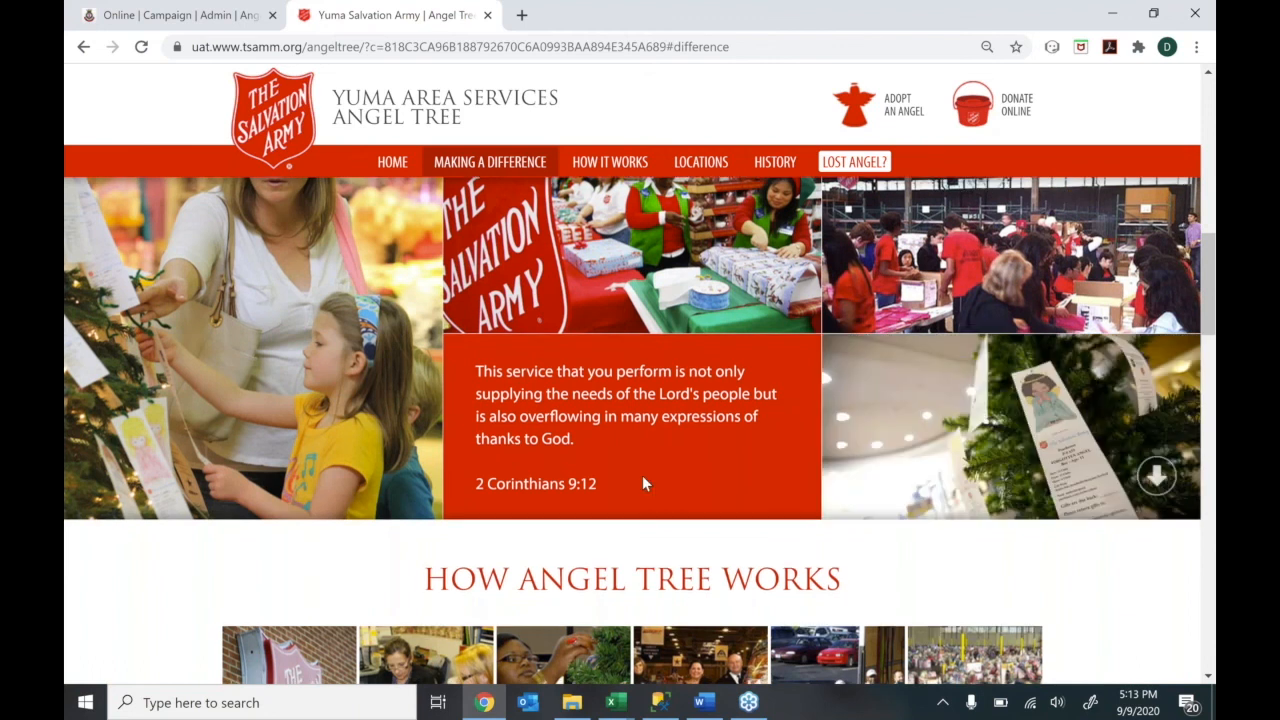
scroll(642, 475, "down", 5)
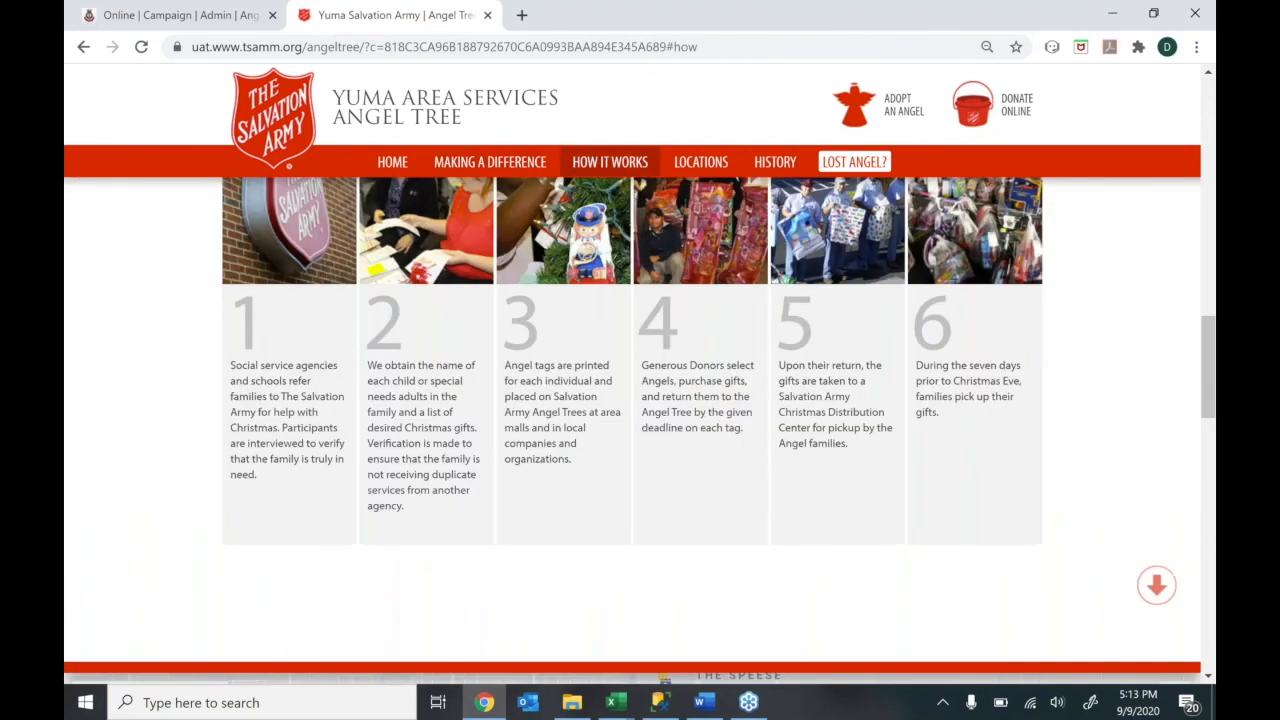
scroll(640, 420, "down", 1)
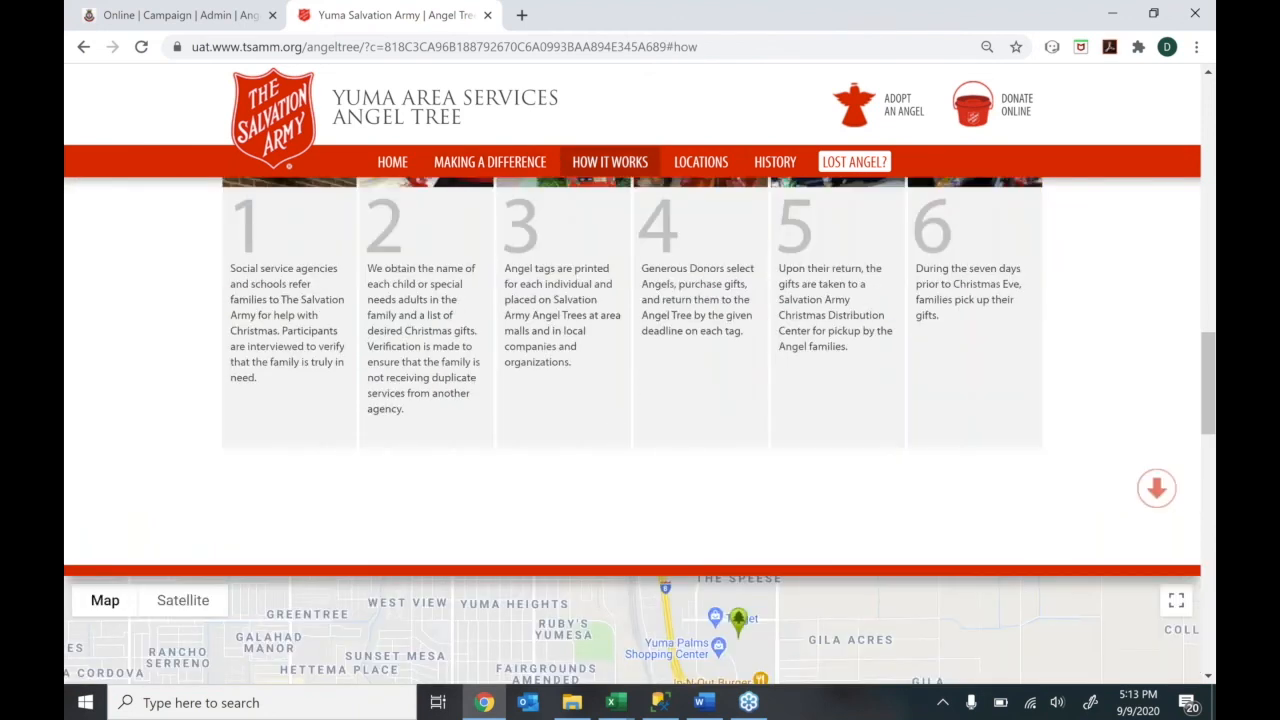
scroll(640, 430, "down", 1)
scroll(640, 430, "down", 2)
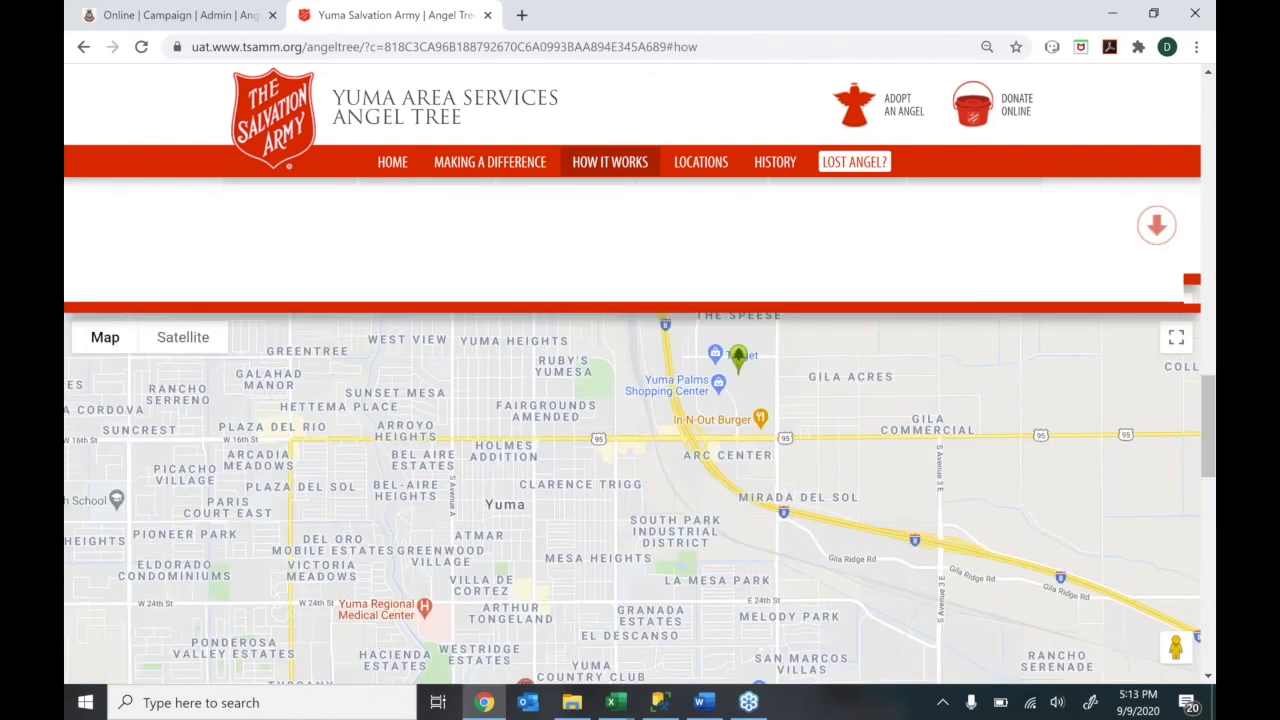
scroll(640, 430, "down", 1)
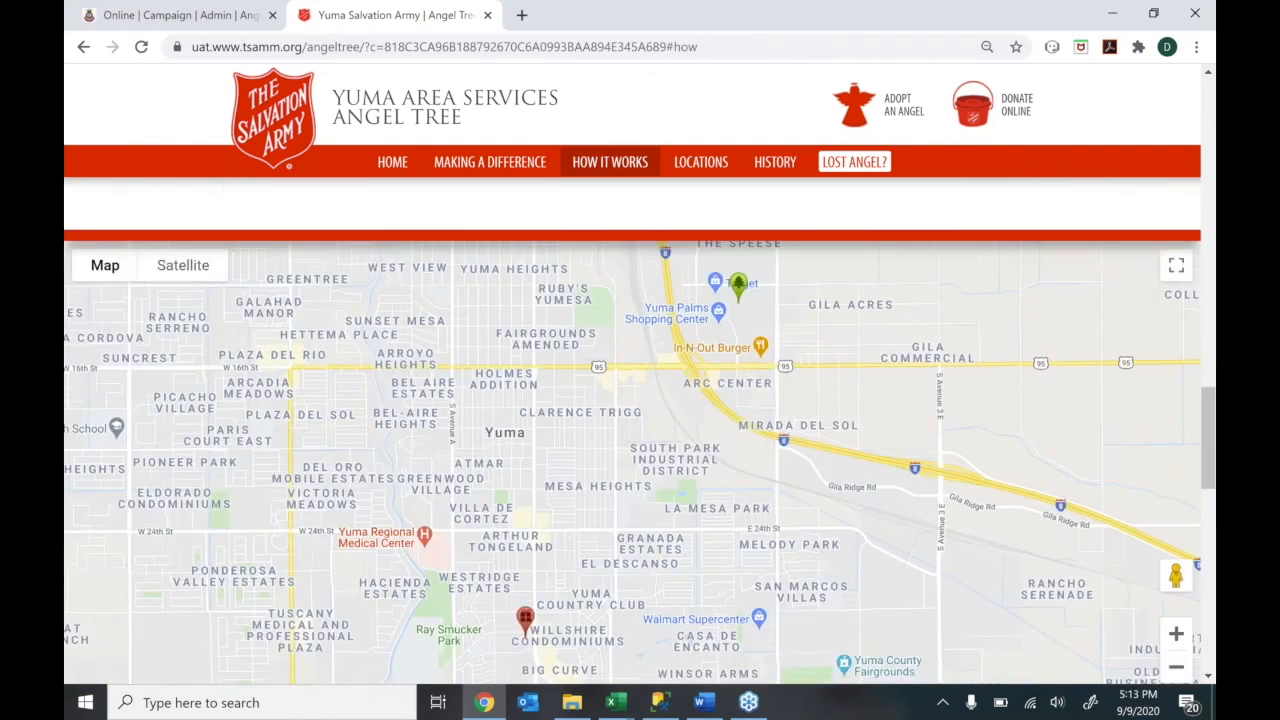
scroll(738, 222, "down", 1)
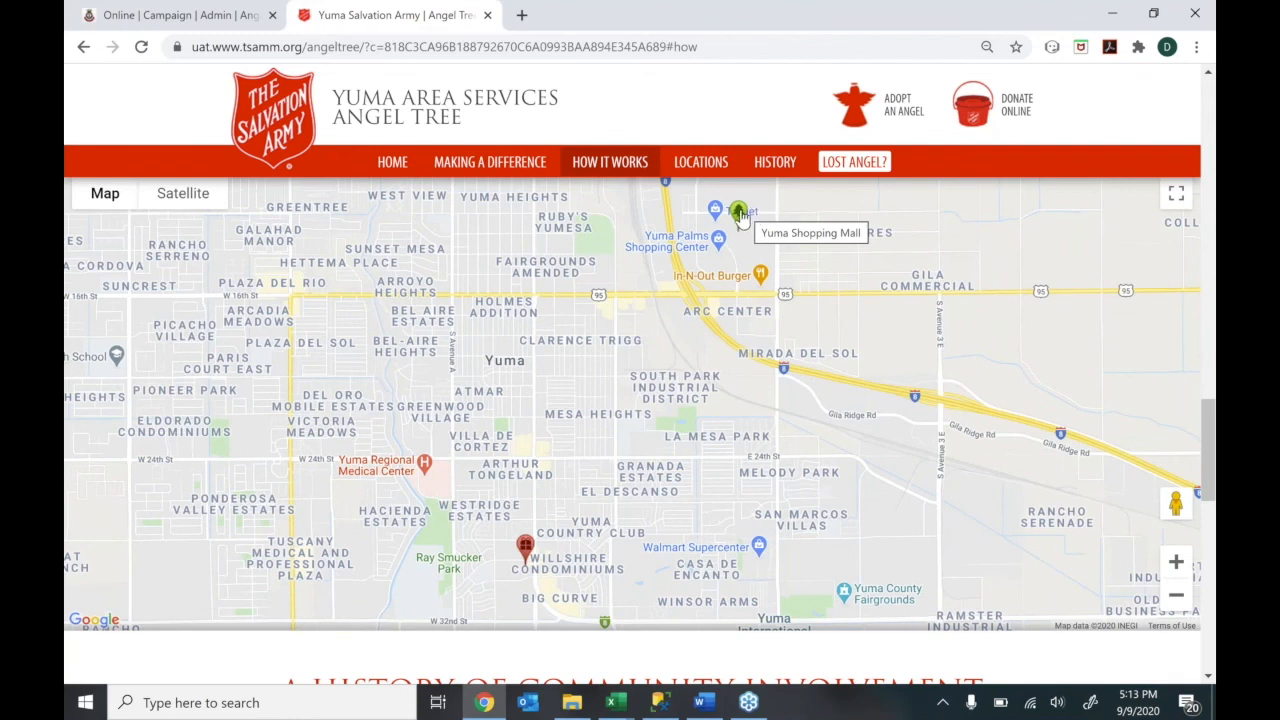
Check the Yuma Corps drop-off location details and its Monday–Thursday hours on the map
left_click(524, 550)
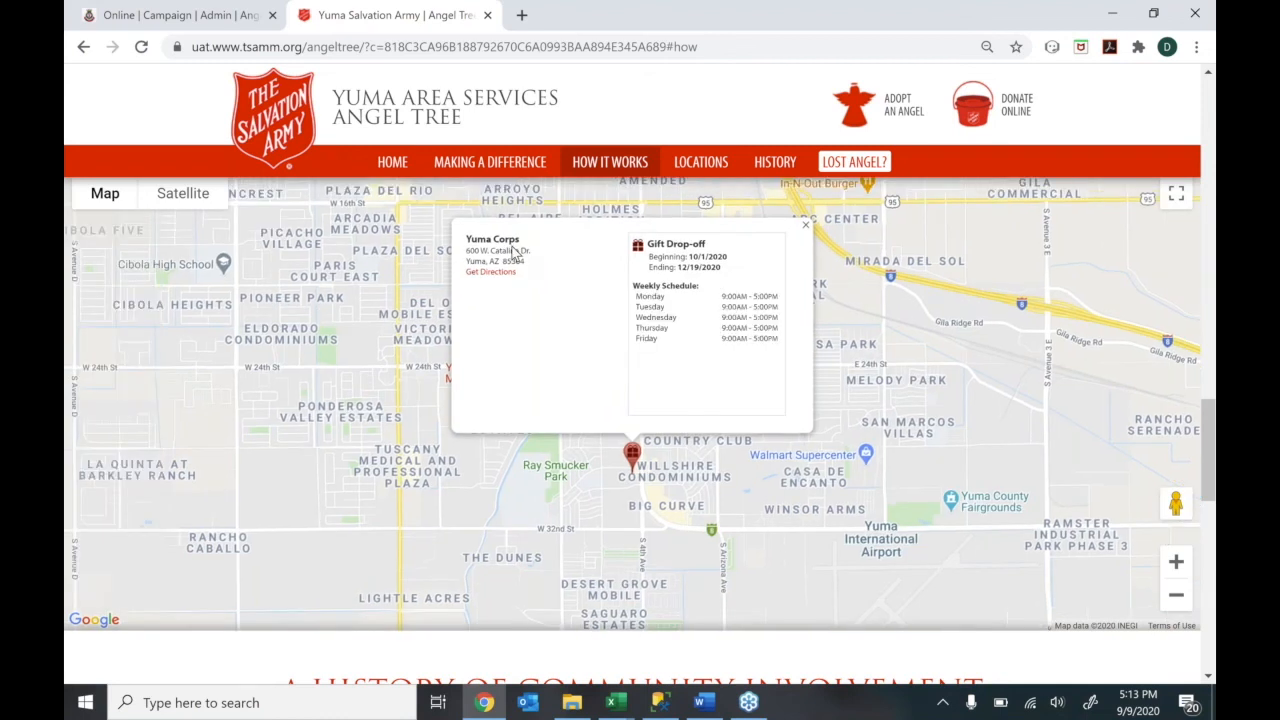
left_click_drag(636, 296, 778, 360)
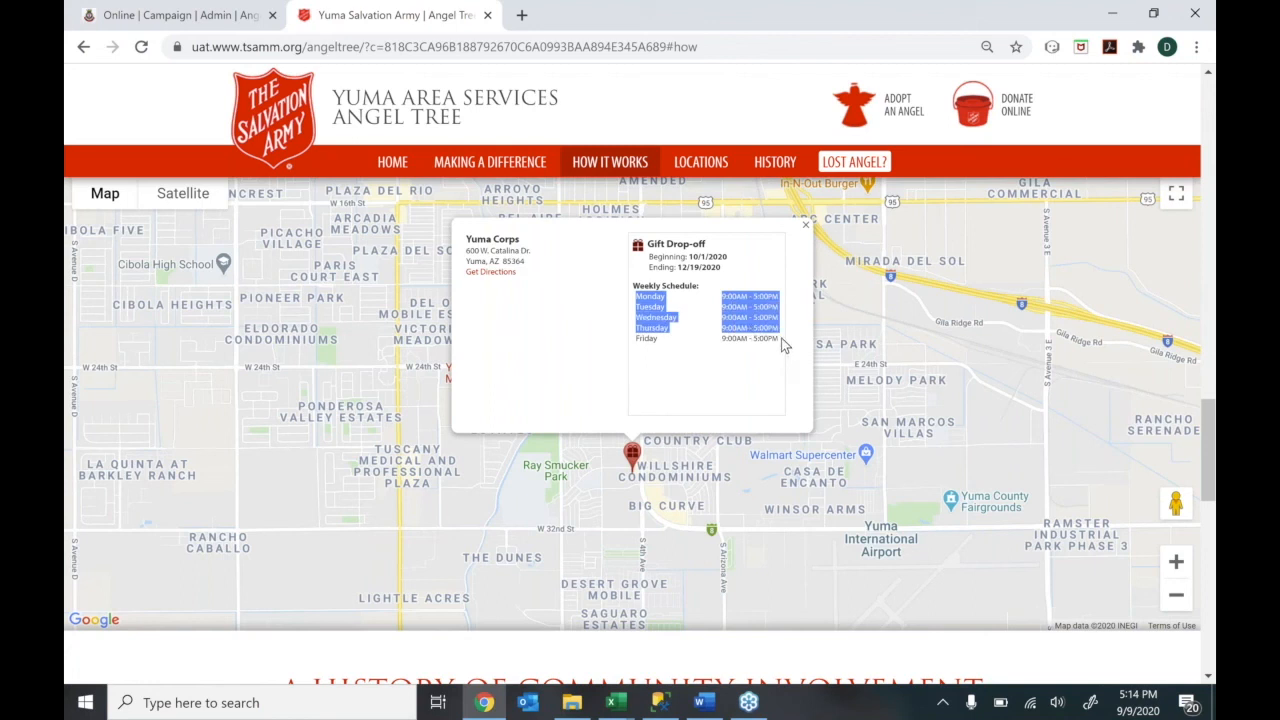
left_click(781, 338)
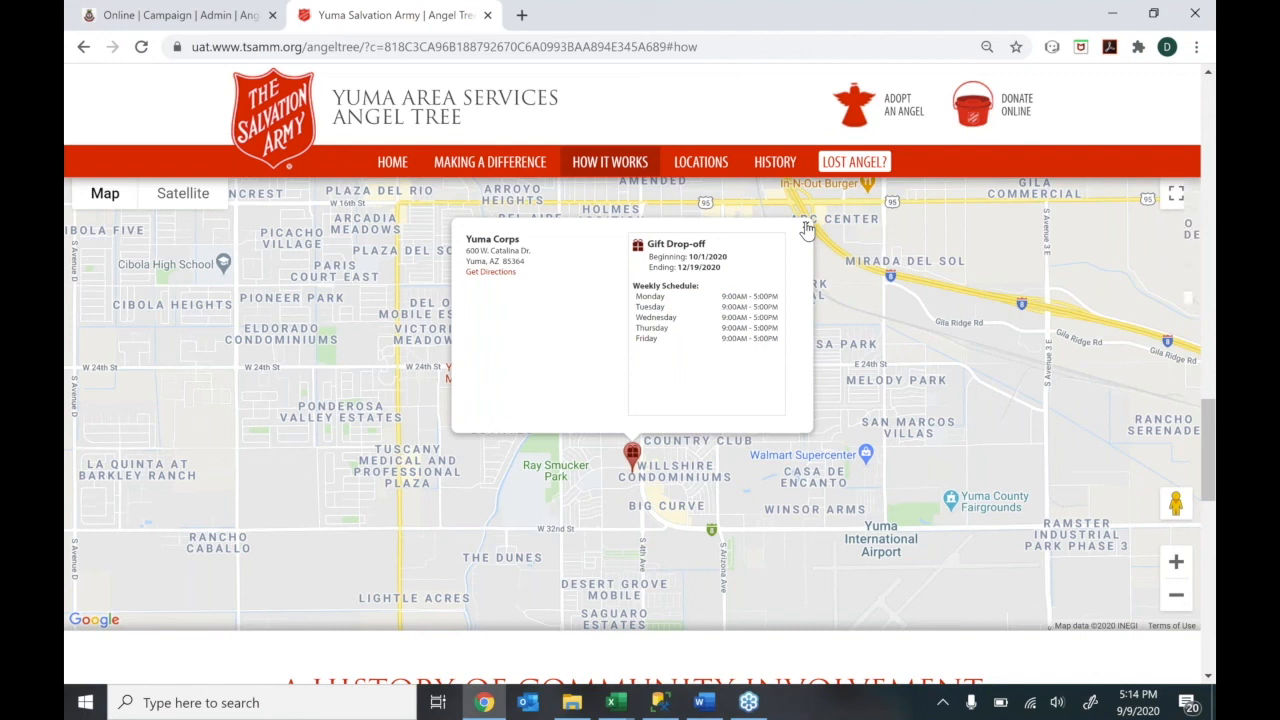
Scroll to the bottom of the site and open the Adopt an Angel signup page
scroll(807, 230, "down", 4)
scroll(632, 420, "down", 2)
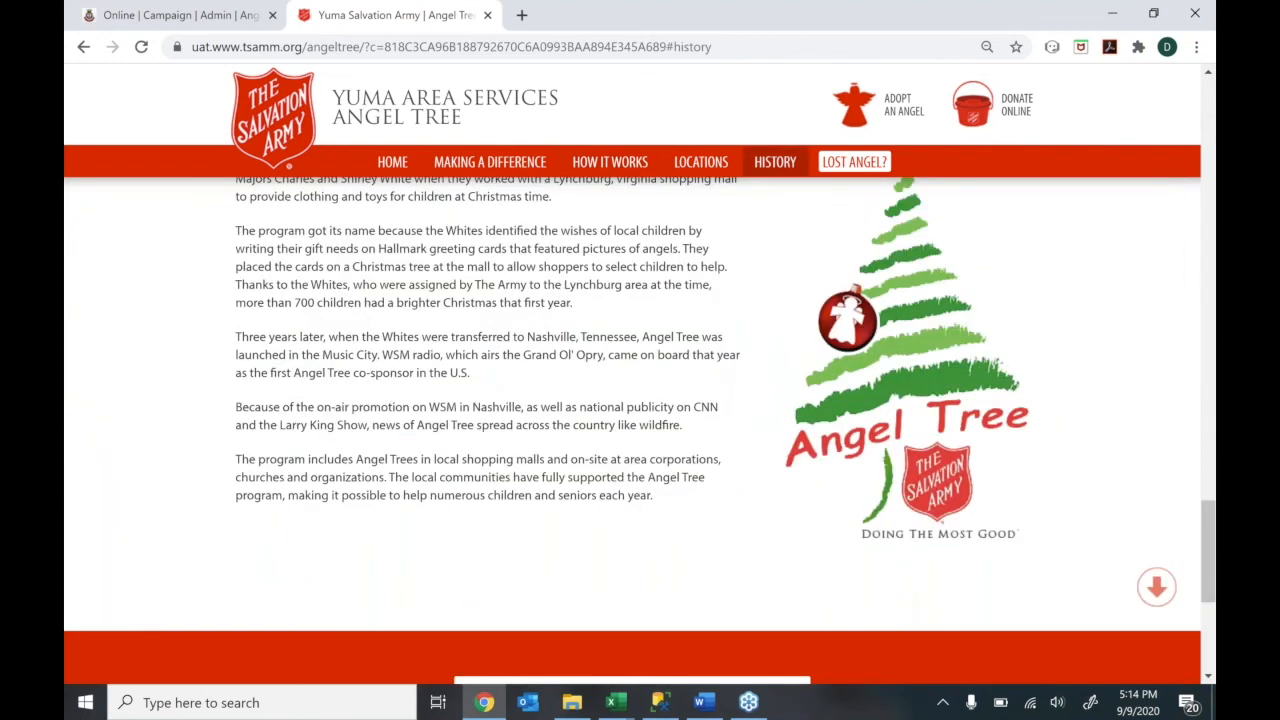
scroll(789, 194, "down", 4)
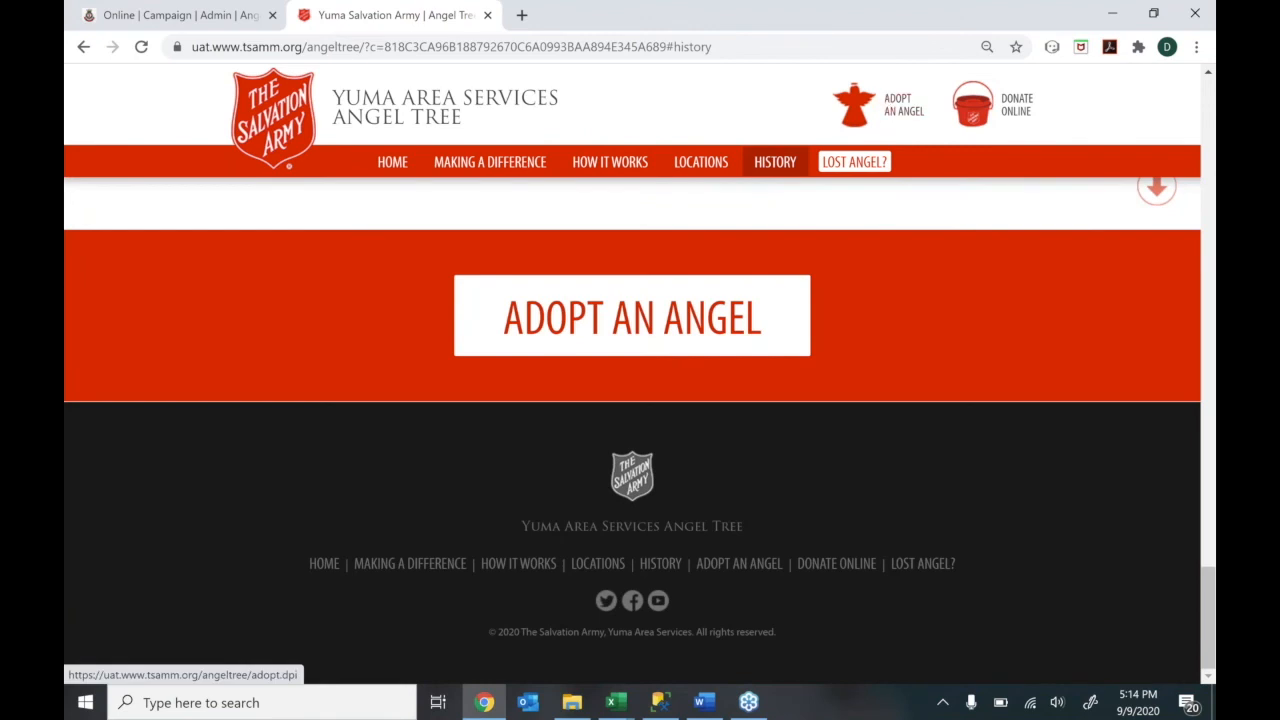
left_click(600, 322)
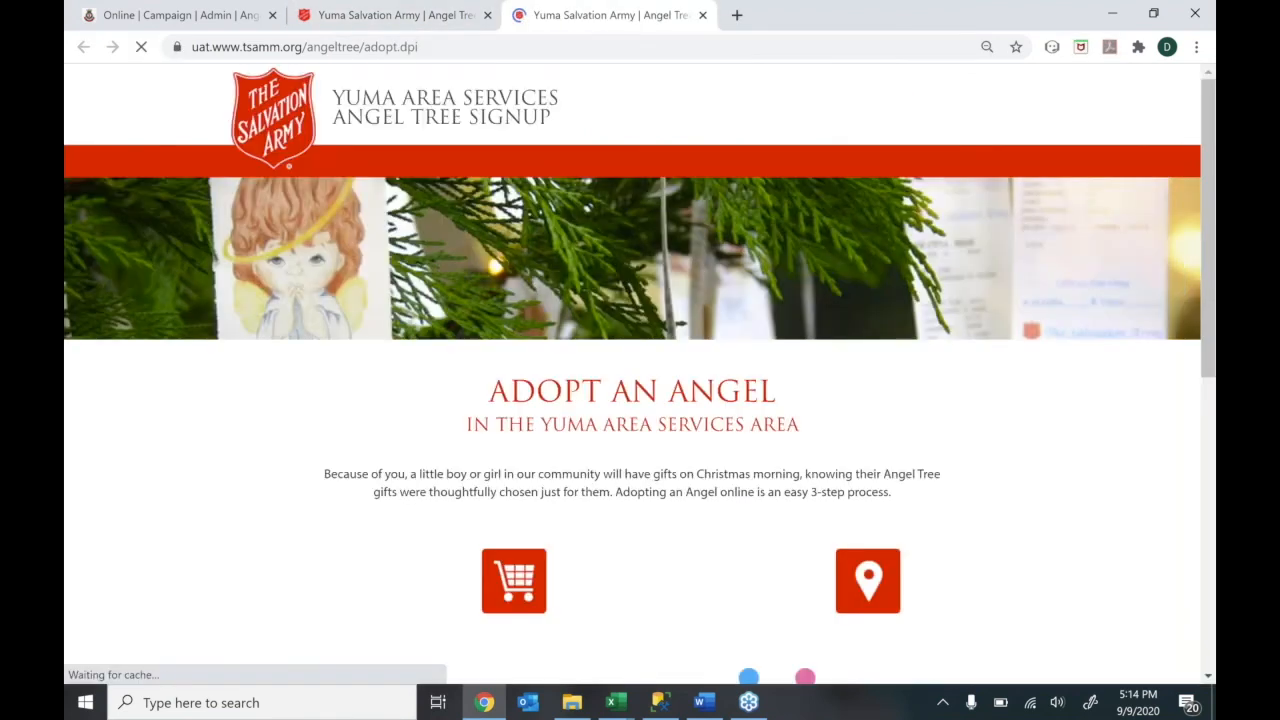
Review the Adopt an Angel page and the public homepage in their tabs
scroll(1210, 370, "down", 1)
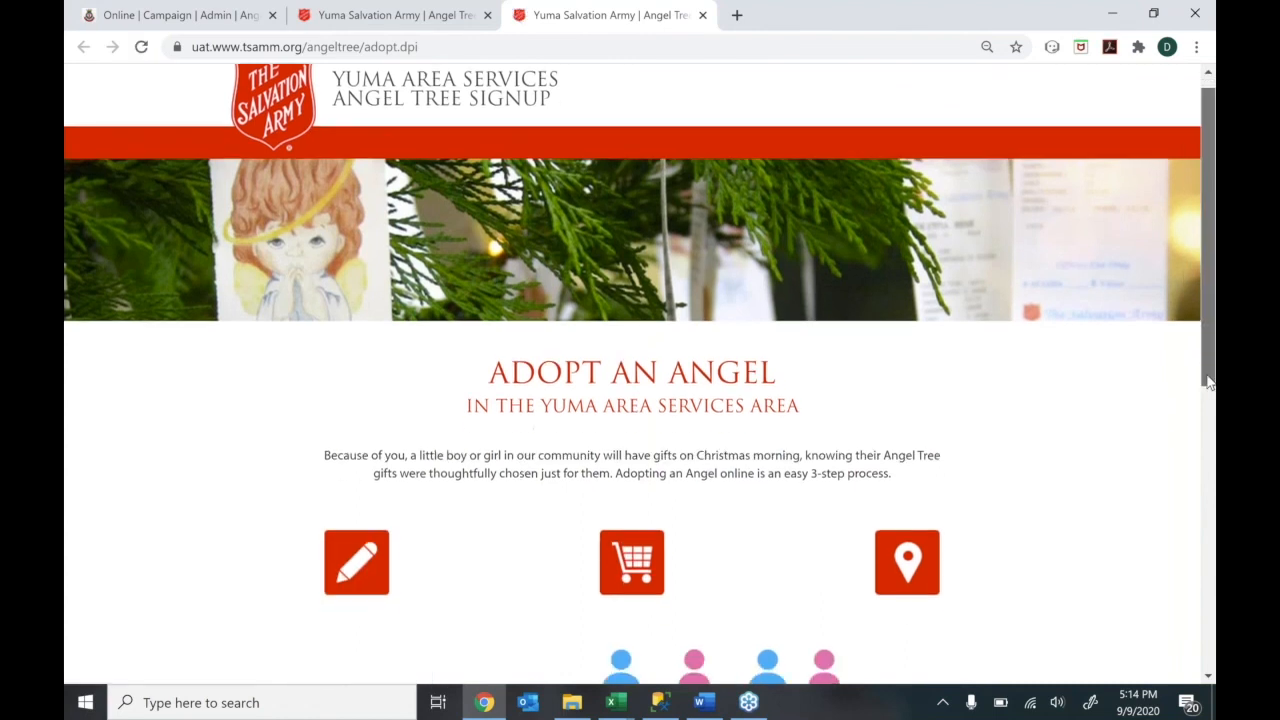
scroll(1198, 419, "down", 1)
scroll(1196, 445, "down", 3)
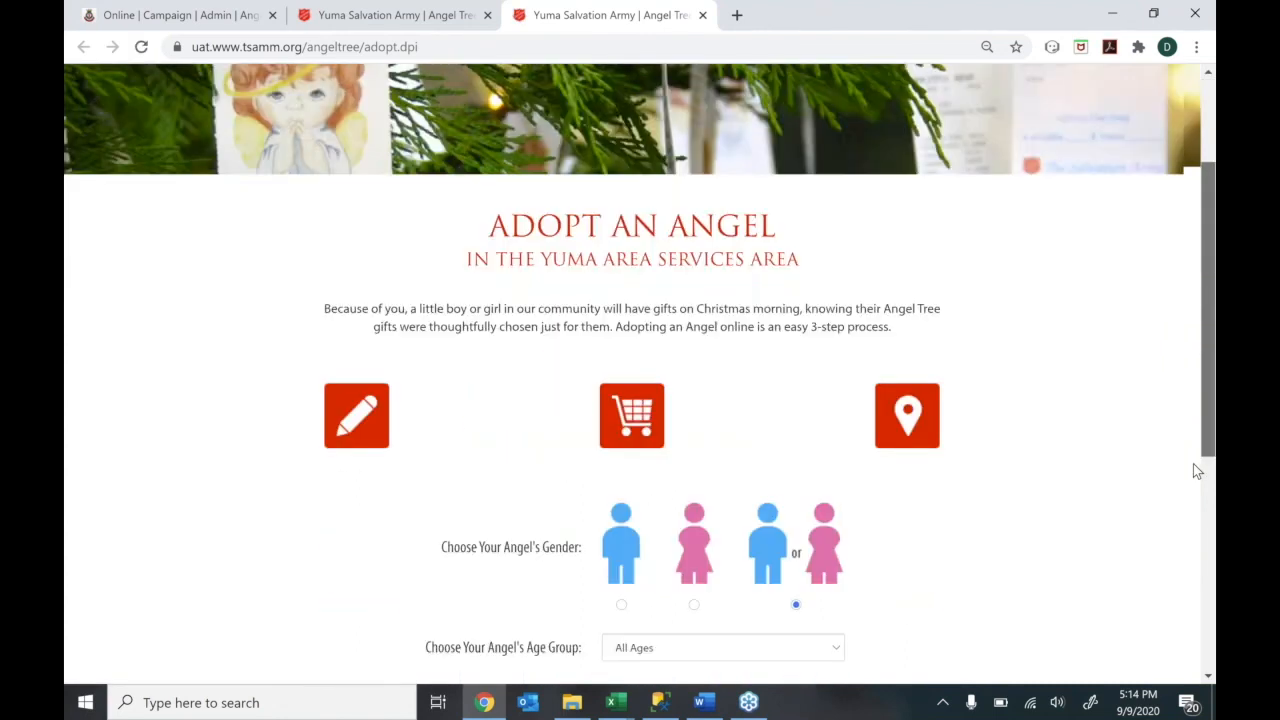
left_click(411, 12)
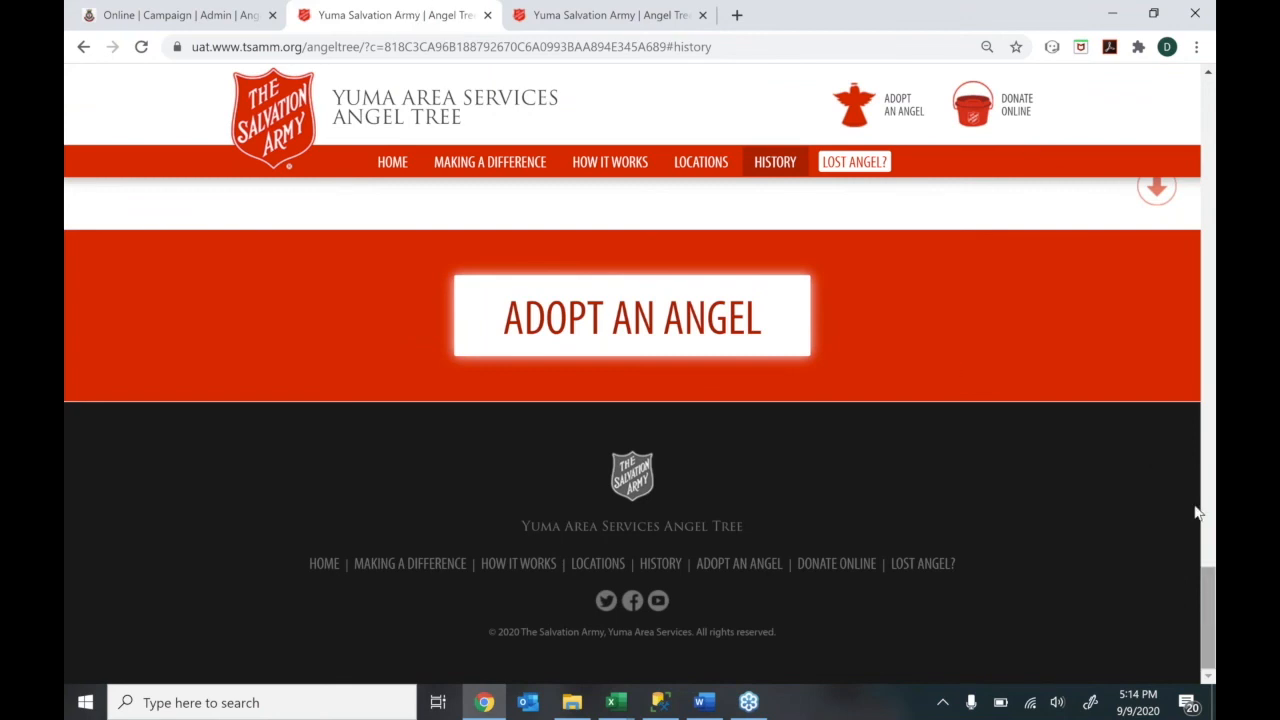
left_click_drag(1208, 580, 1205, 88)
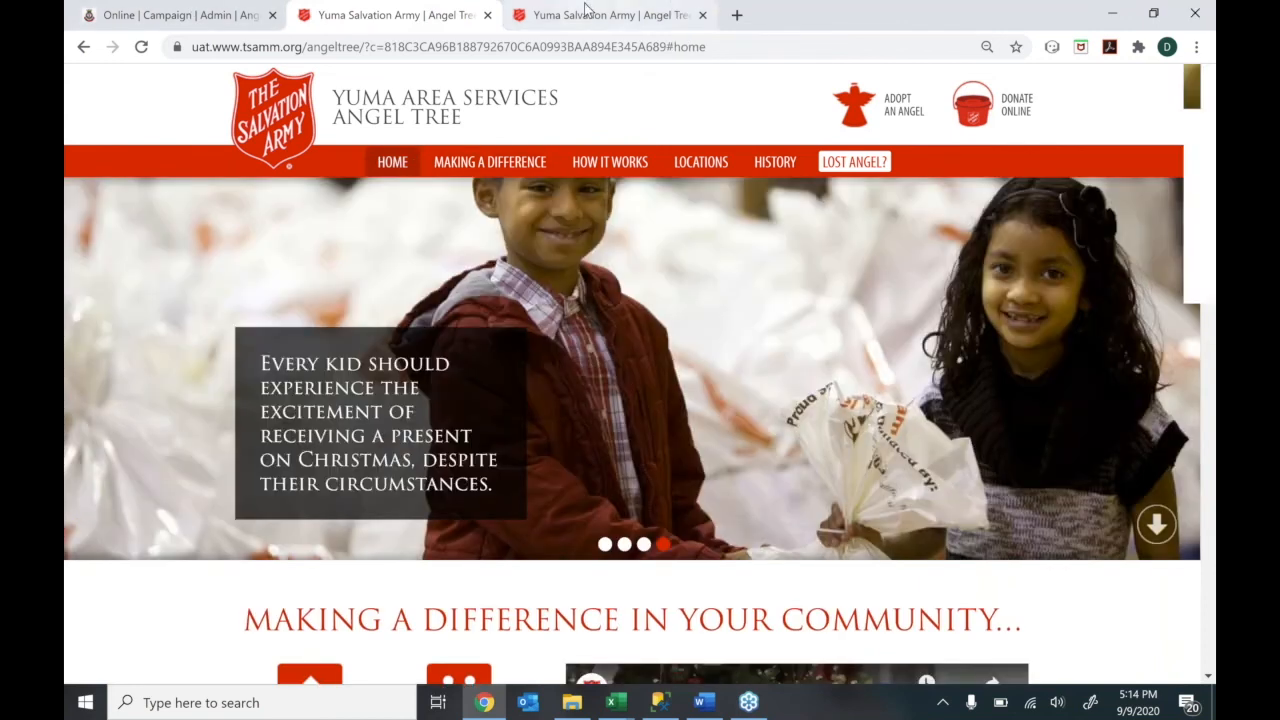
left_click(588, 12)
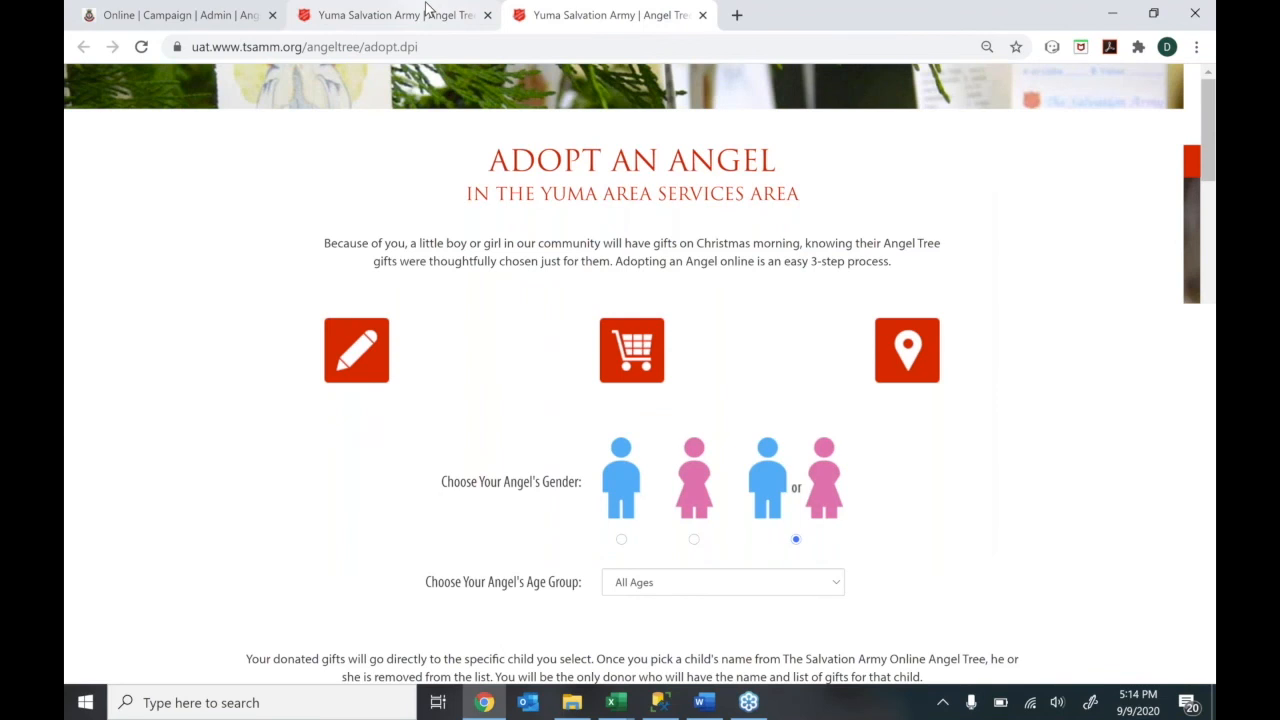
Return to the TSAMM campaign's Online admin settings
left_click(429, 9)
left_click(190, 14)
left_click_drag(1208, 586, 1212, 8)
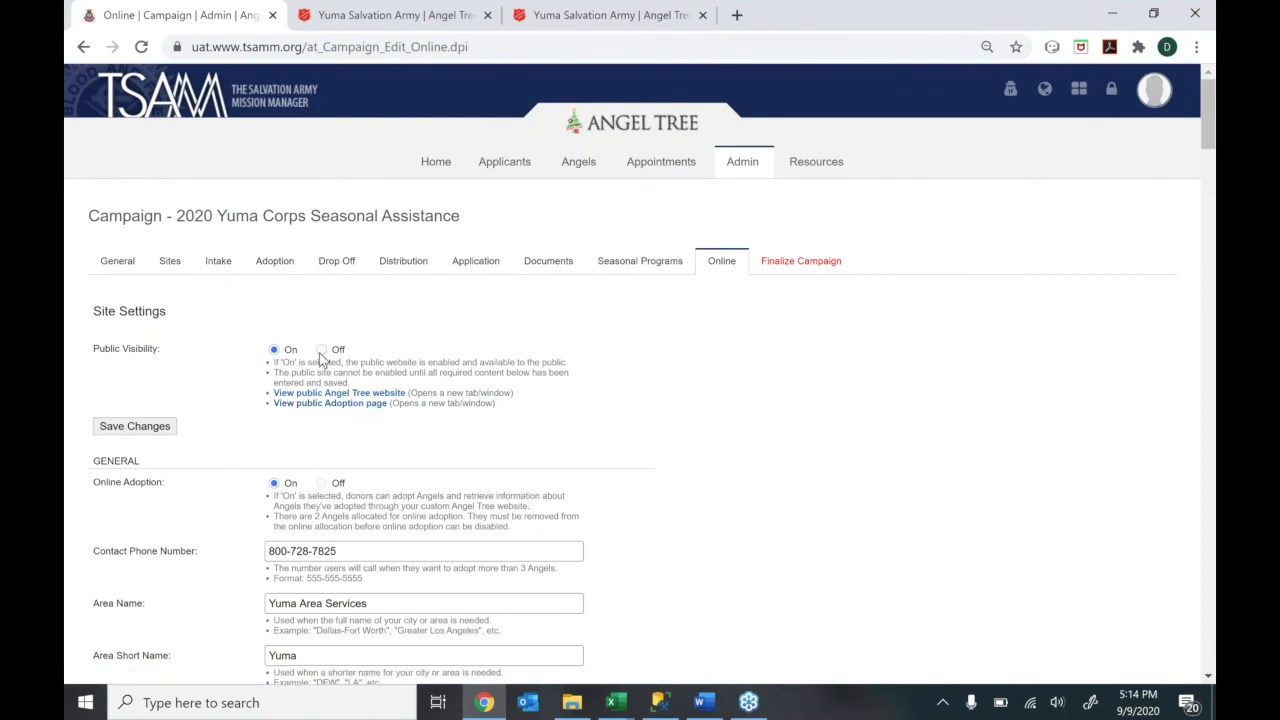
Bring the public Adopt an Angel page with its gender and age-group choices back into view
left_click(410, 20)
left_click(590, 12)
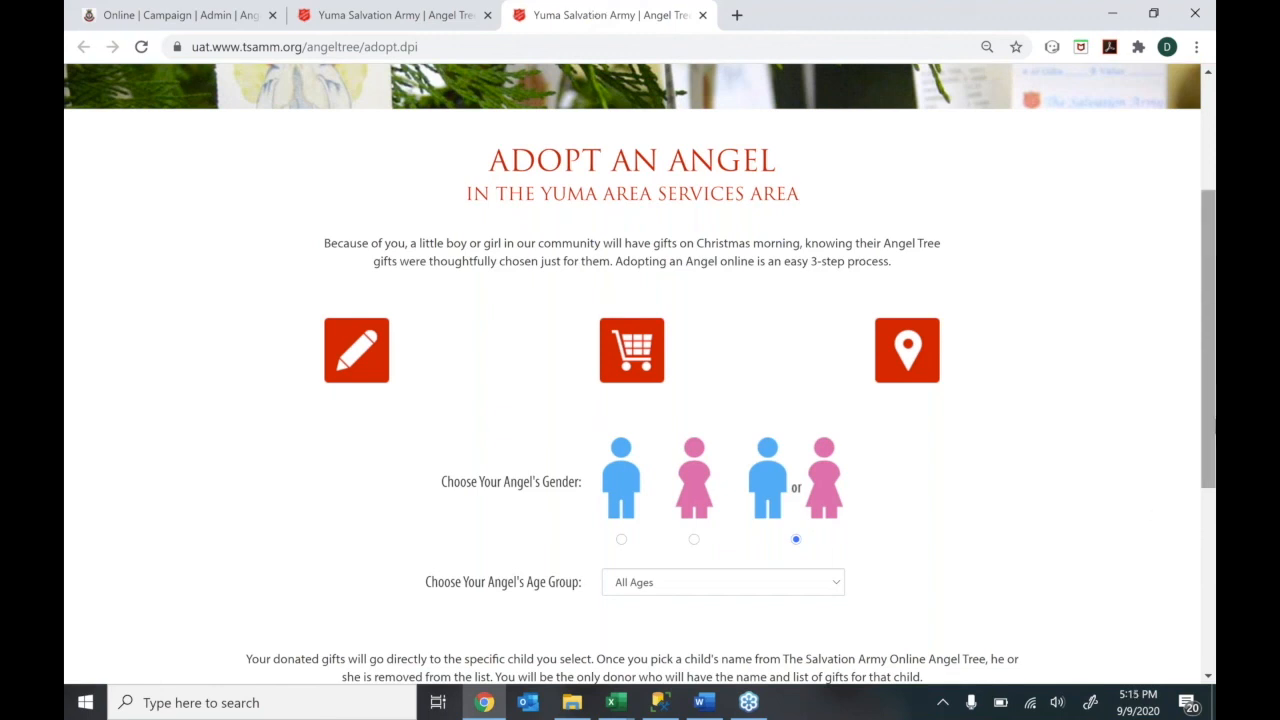
Search for angels of either gender in the All Ages group
left_click_drag(1208, 413, 1206, 503)
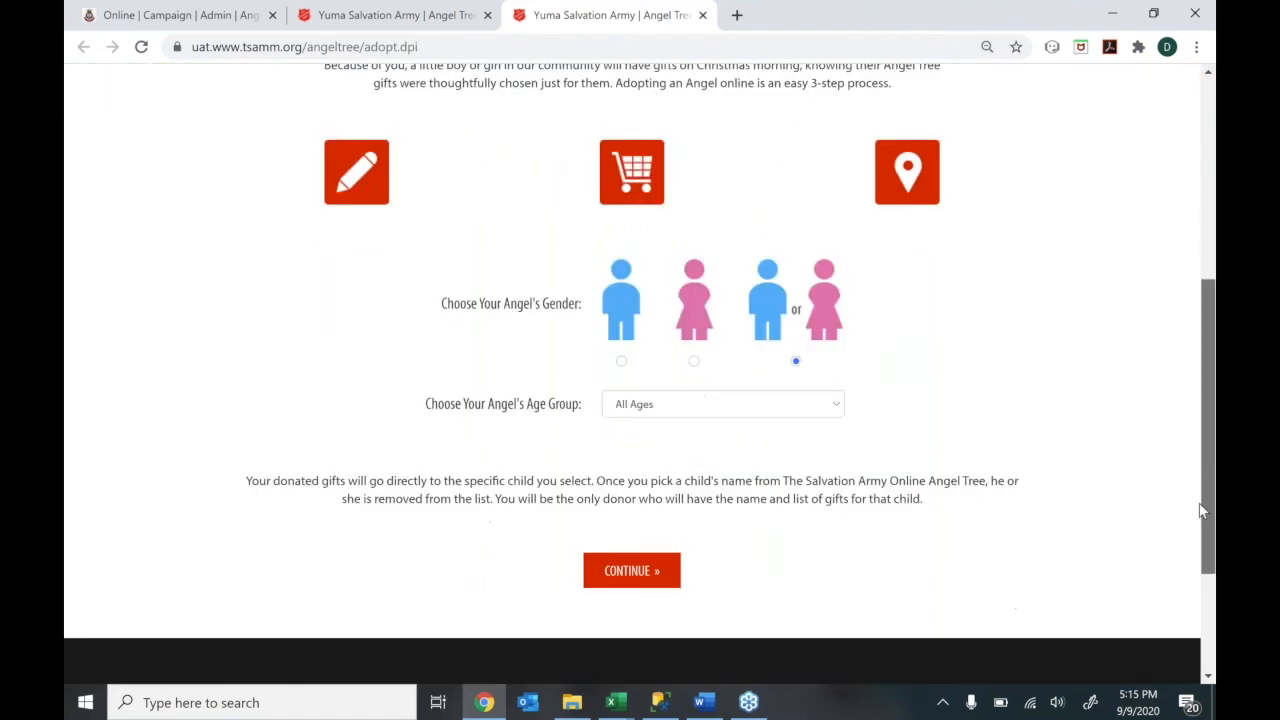
left_click(716, 400)
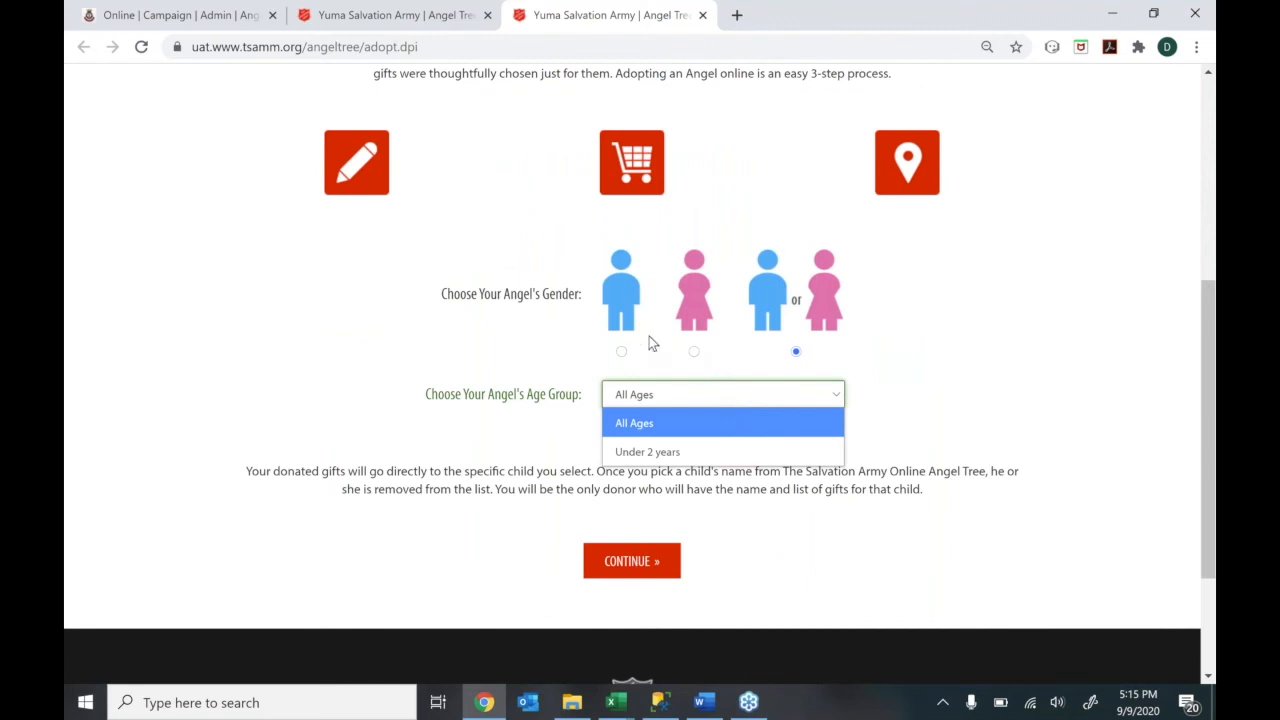
left_click(694, 352)
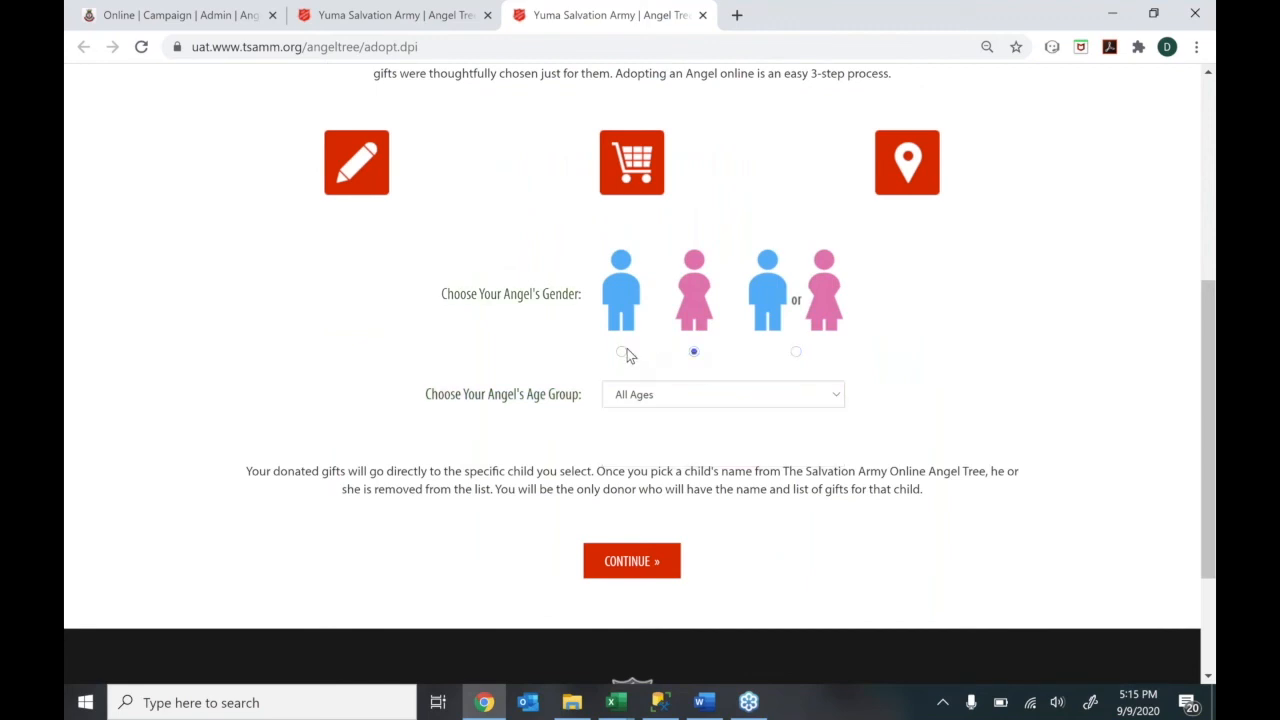
left_click(796, 352)
left_click(726, 398)
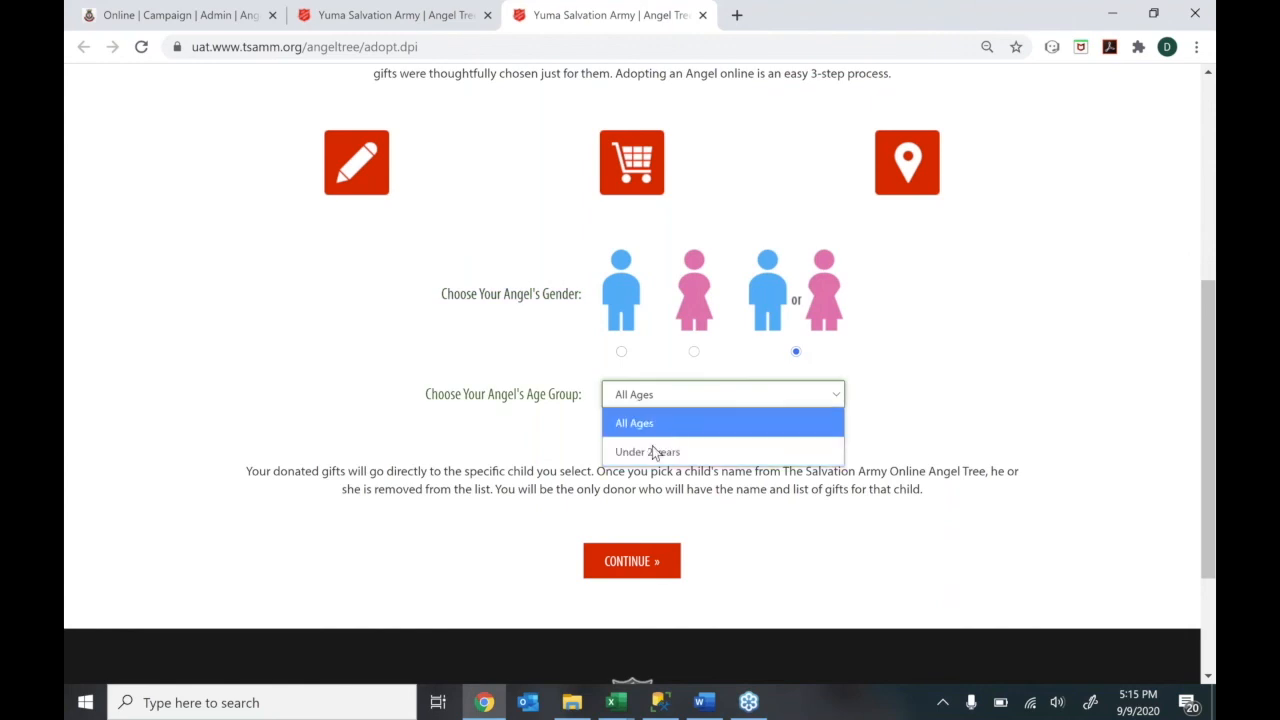
left_click(650, 427)
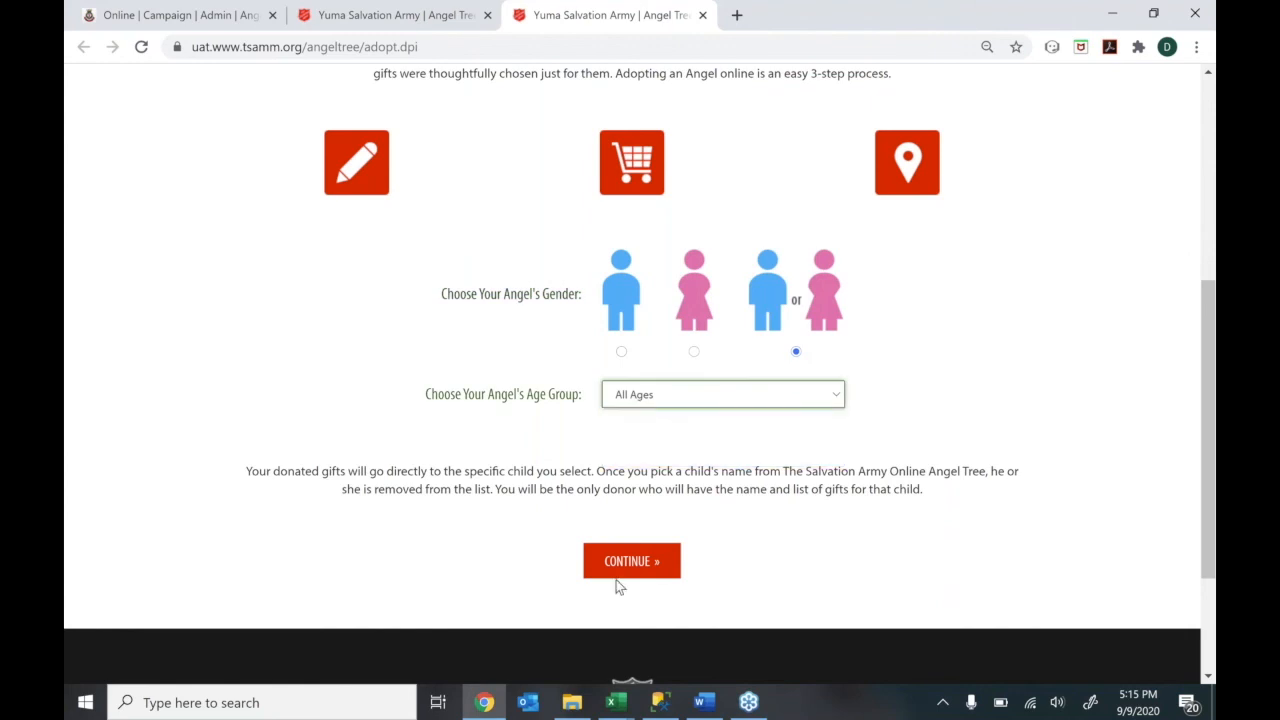
left_click(620, 570)
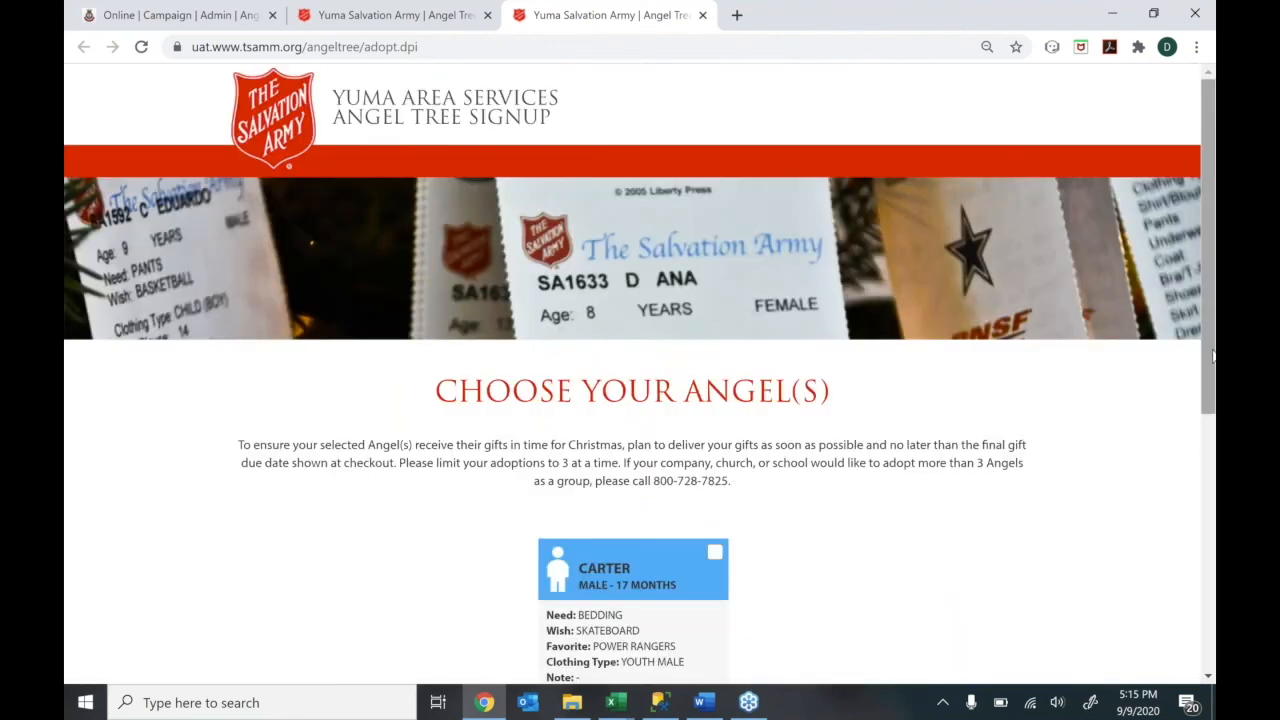
Select the 17-month-old boy angel and continue to the donor information step
left_click_drag(1212, 359, 1214, 462)
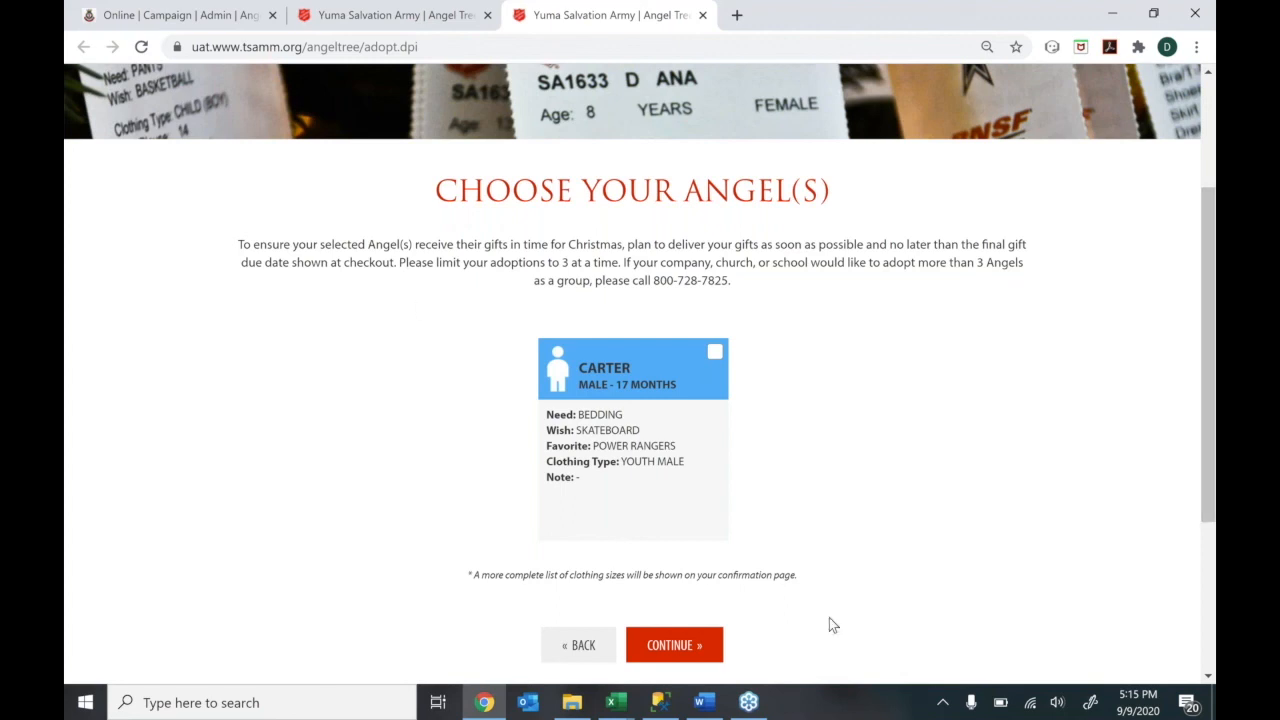
left_click(716, 354)
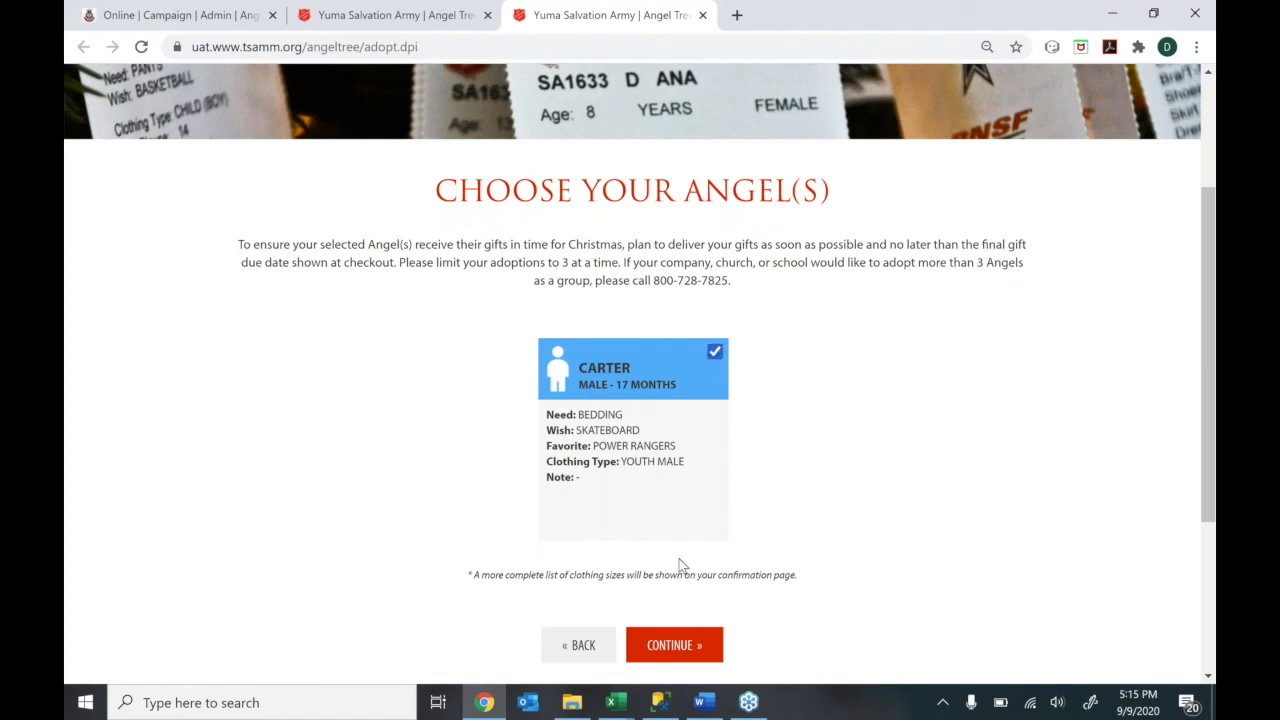
left_click(672, 647)
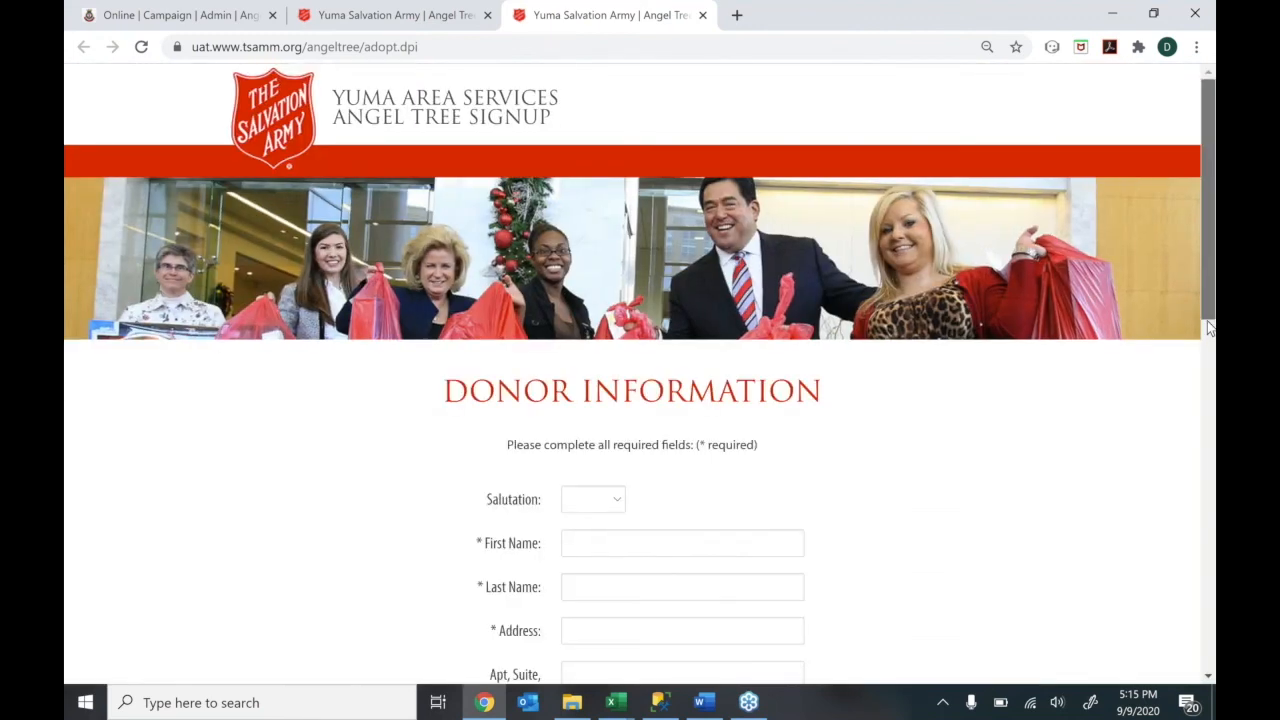
Set the salutation to Mrs. and enter the donor's first and last name
left_click_drag(1209, 328, 1209, 333)
scroll(1209, 333, "down", 3)
left_click(615, 247)
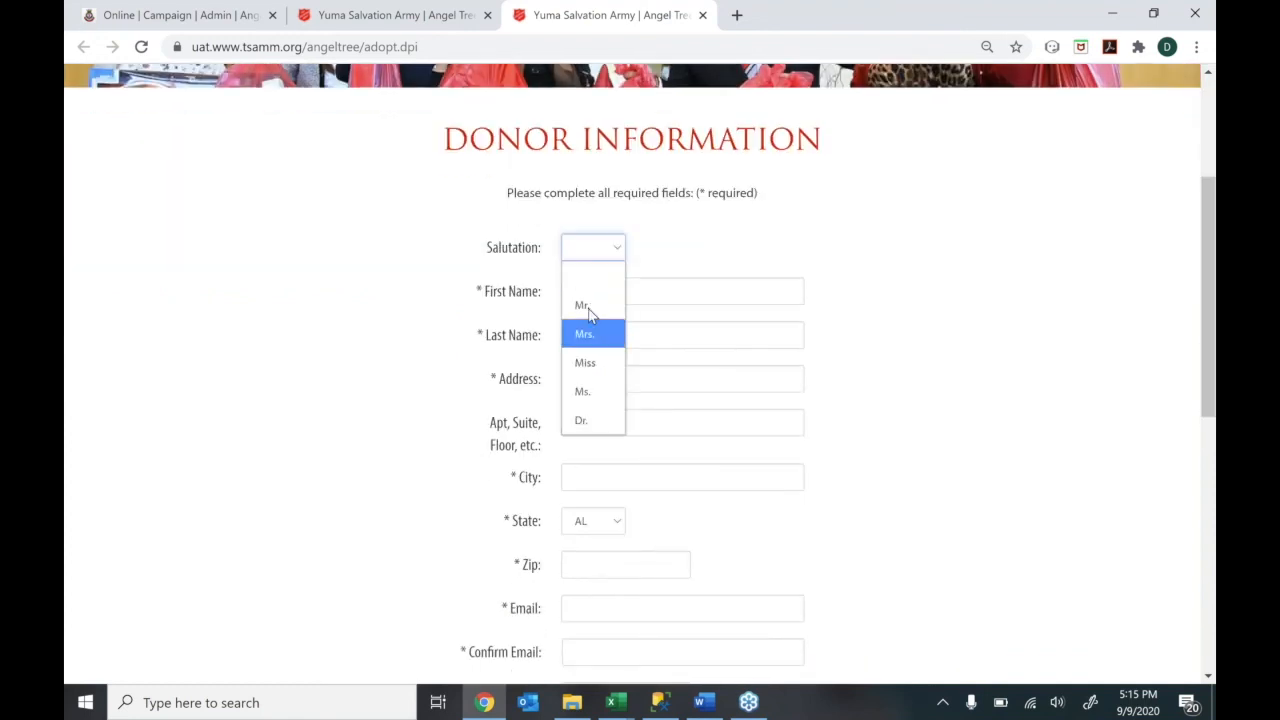
key("Tab")
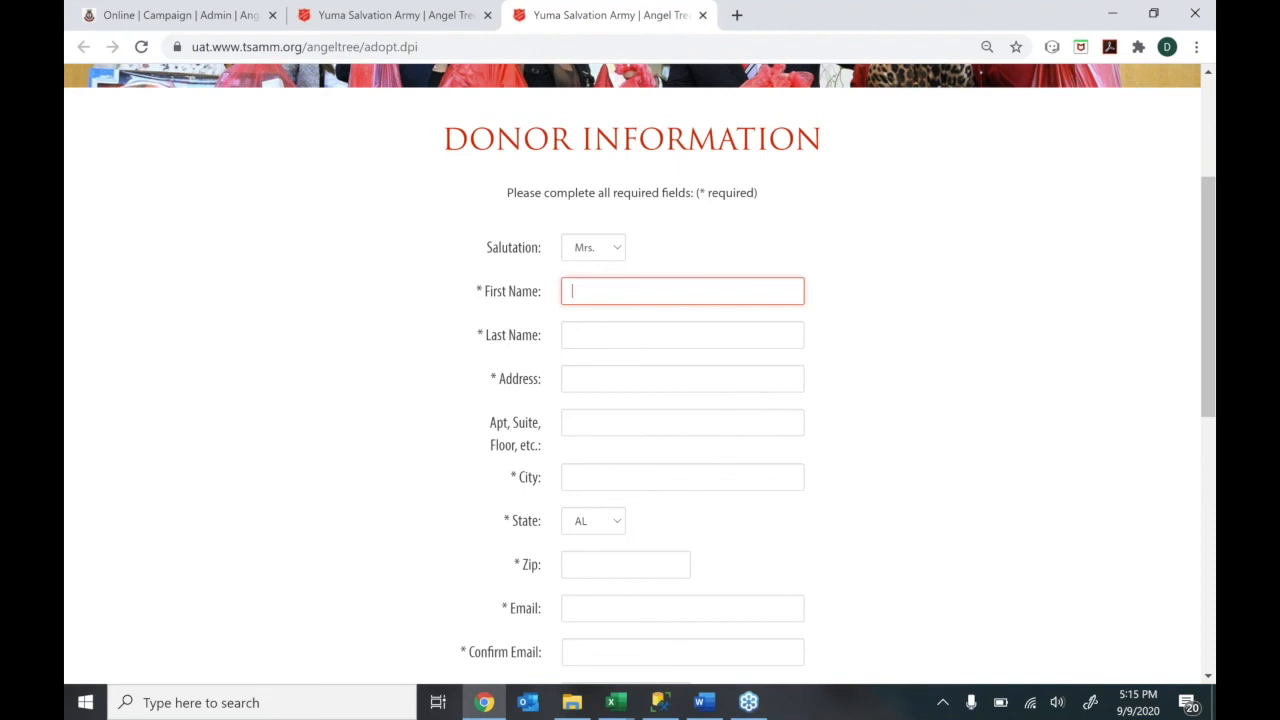
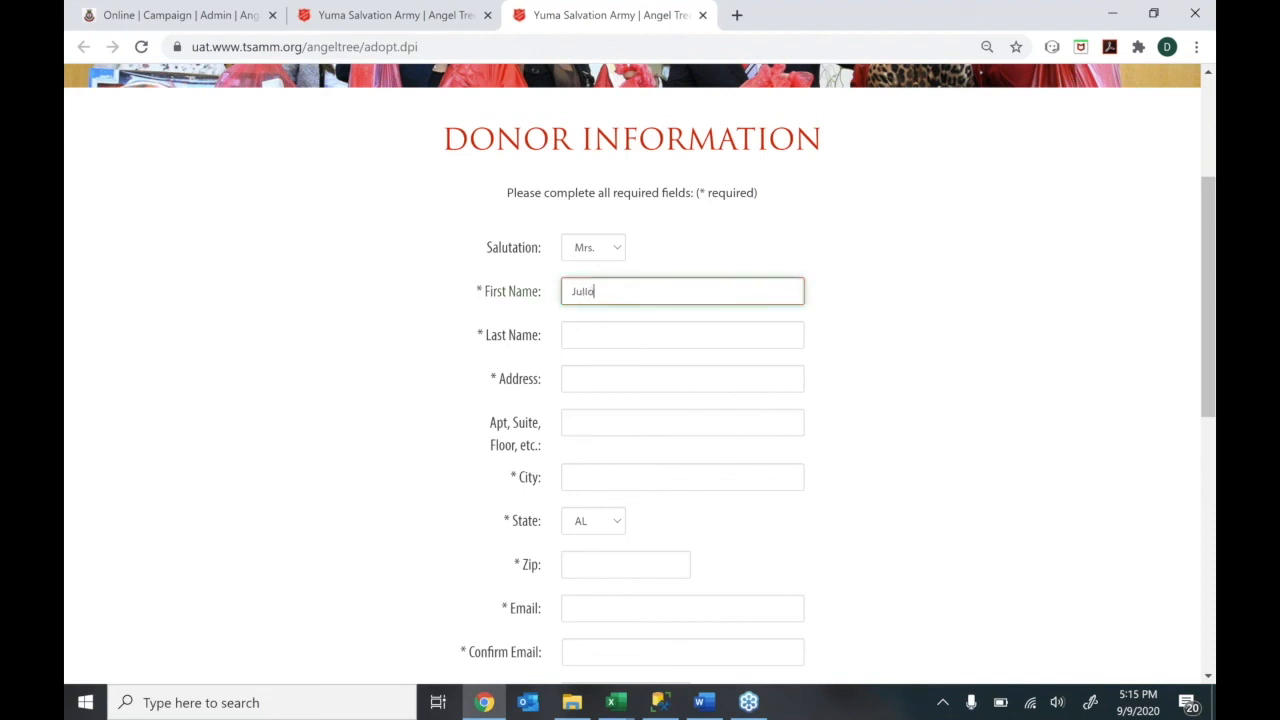
key("Tab")
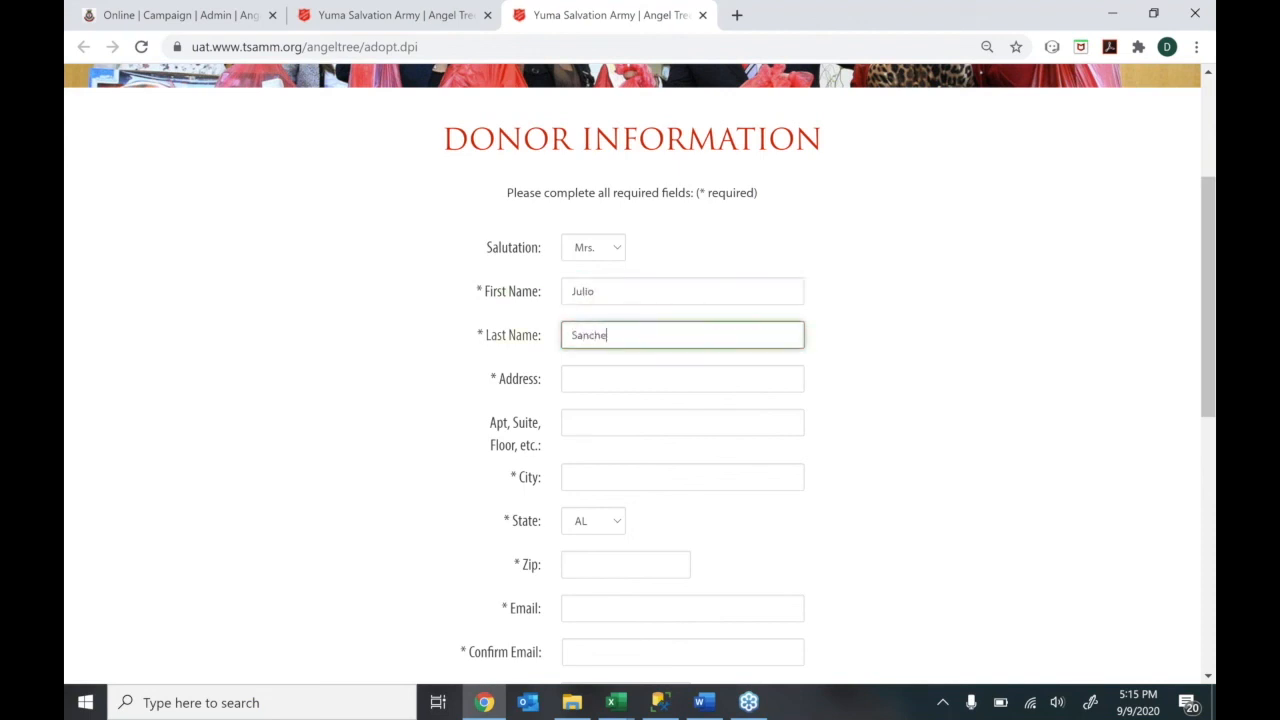
Fill in the donor's street address, city, state and zip code
left_click(606, 386)
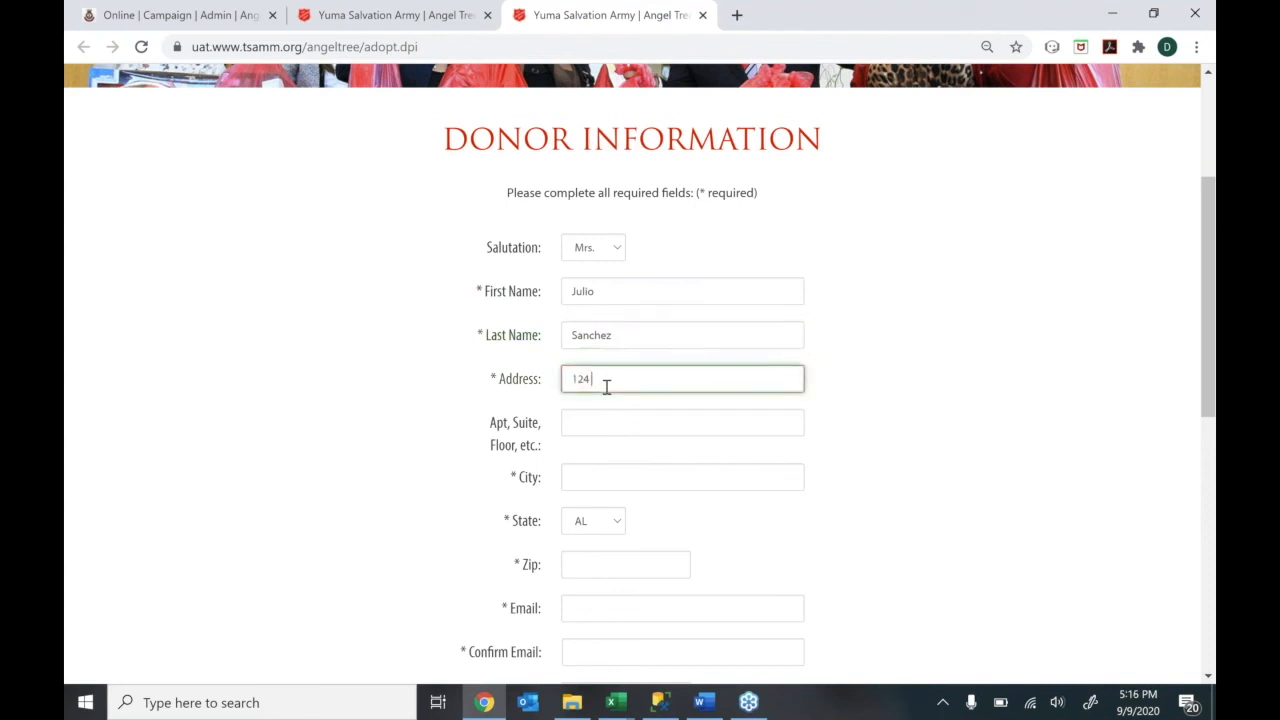
key("Tab")
type("Um")
key("BackSpace")
key("BackSpace")
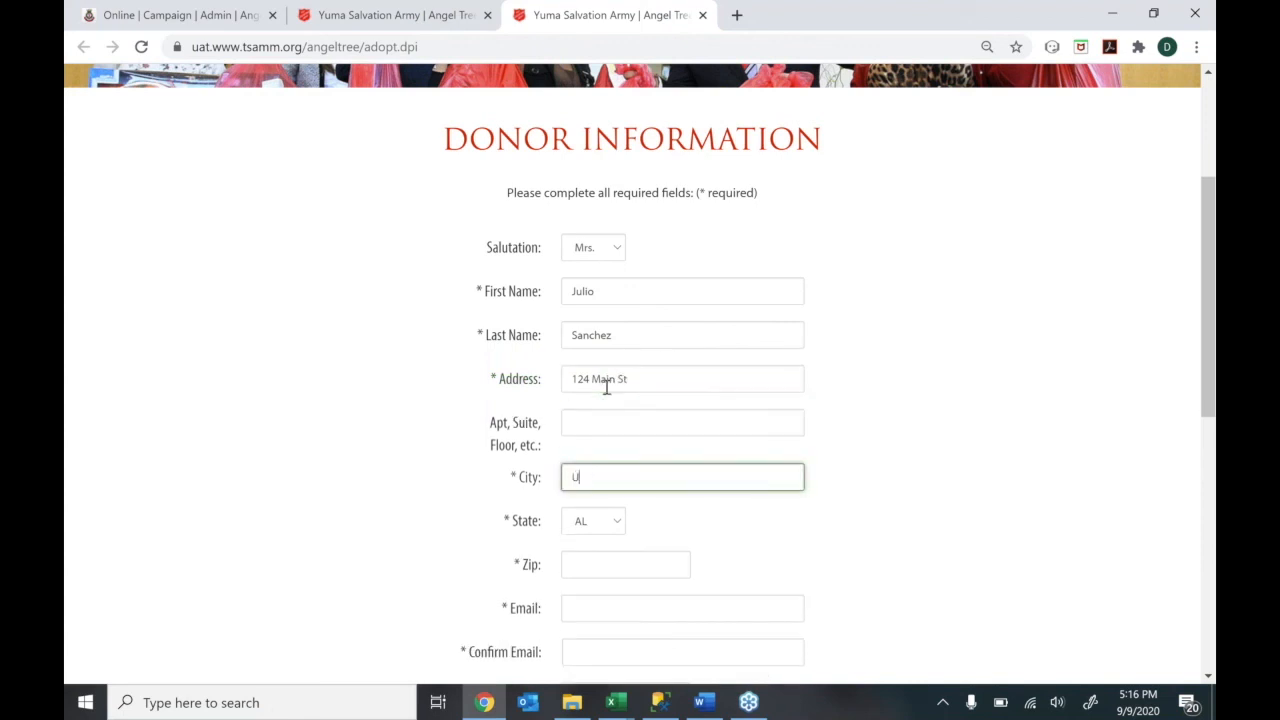
type("Yman")
key("BackSpace")
key("BackSpace")
key("BackSpace")
type("um")
key("BackSpace")
key("BackSpace")
type("uma")
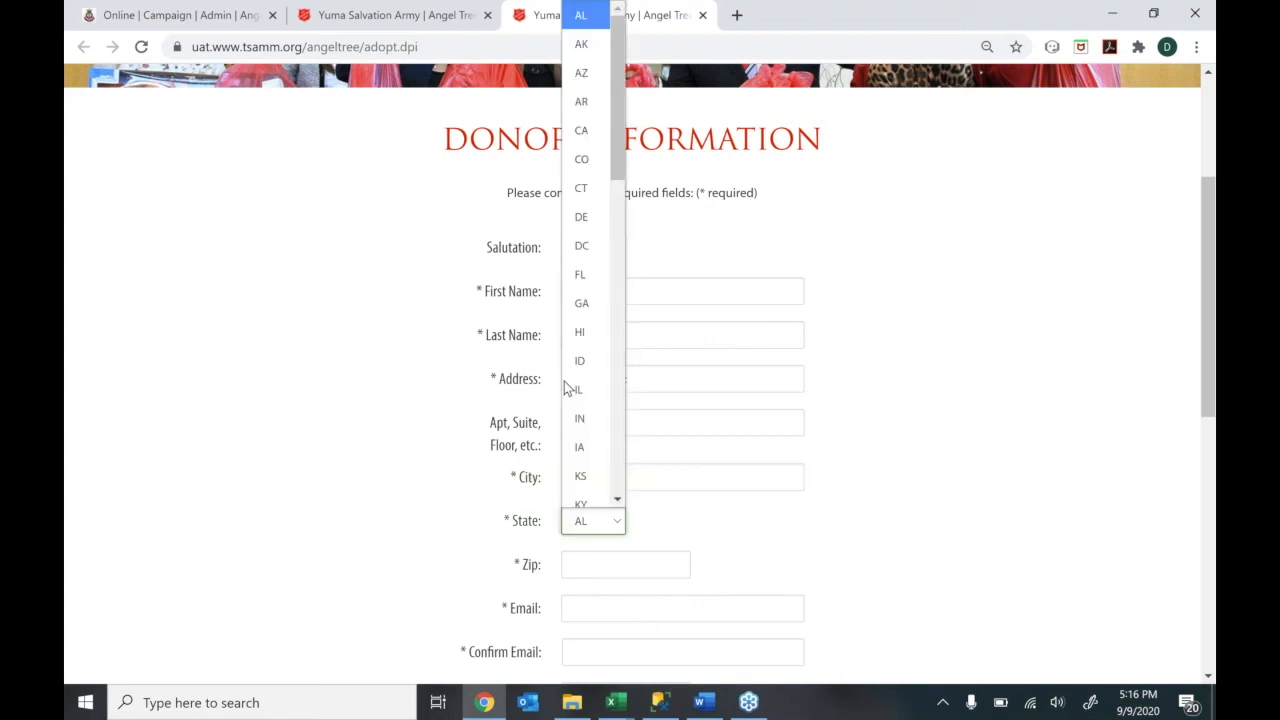
key("Down")
key("Down")
key("Return")
left_click(594, 560)
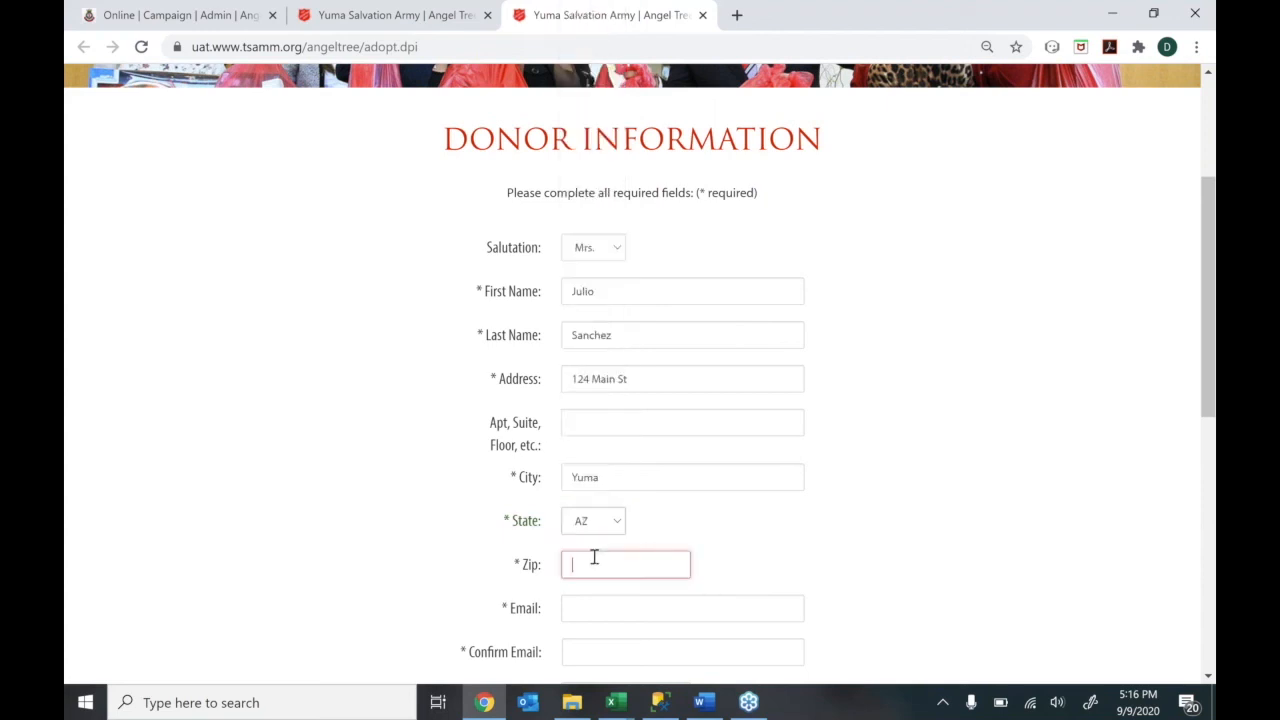
type("8752")
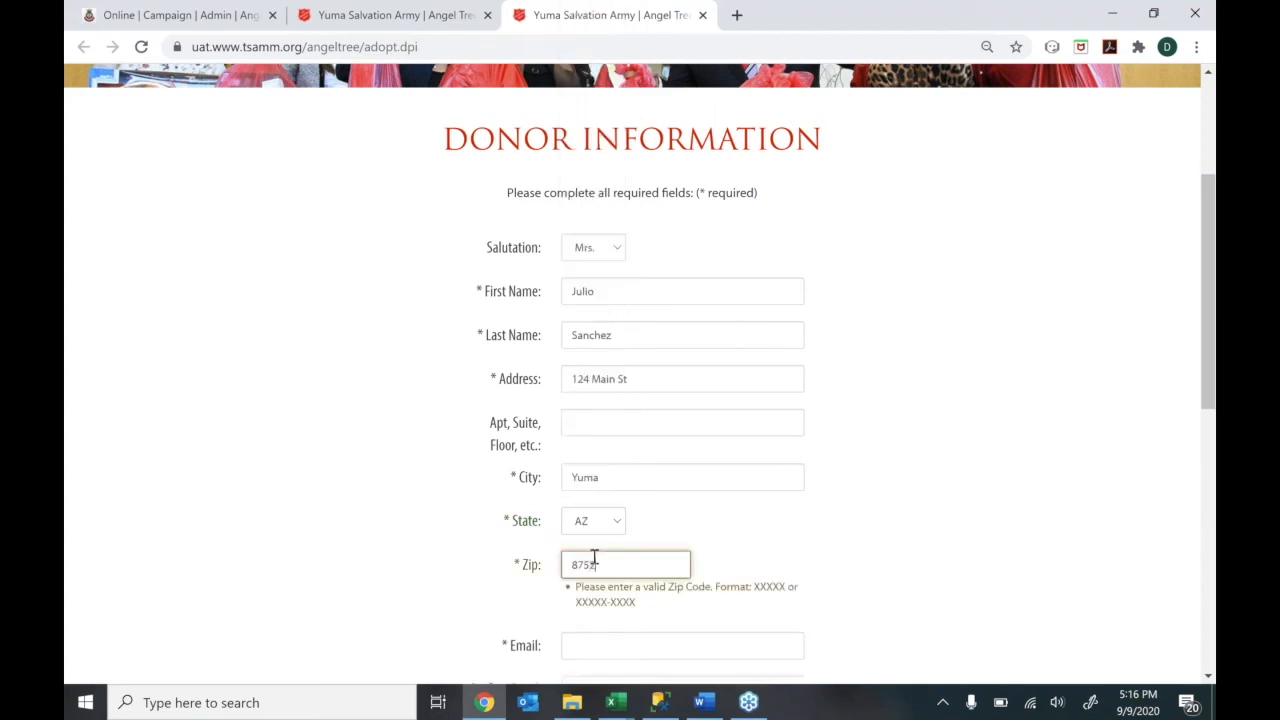
type("3")
Enter the donor's e-mail, copy it into Confirm Email, and add their phone number
left_click(582, 608)
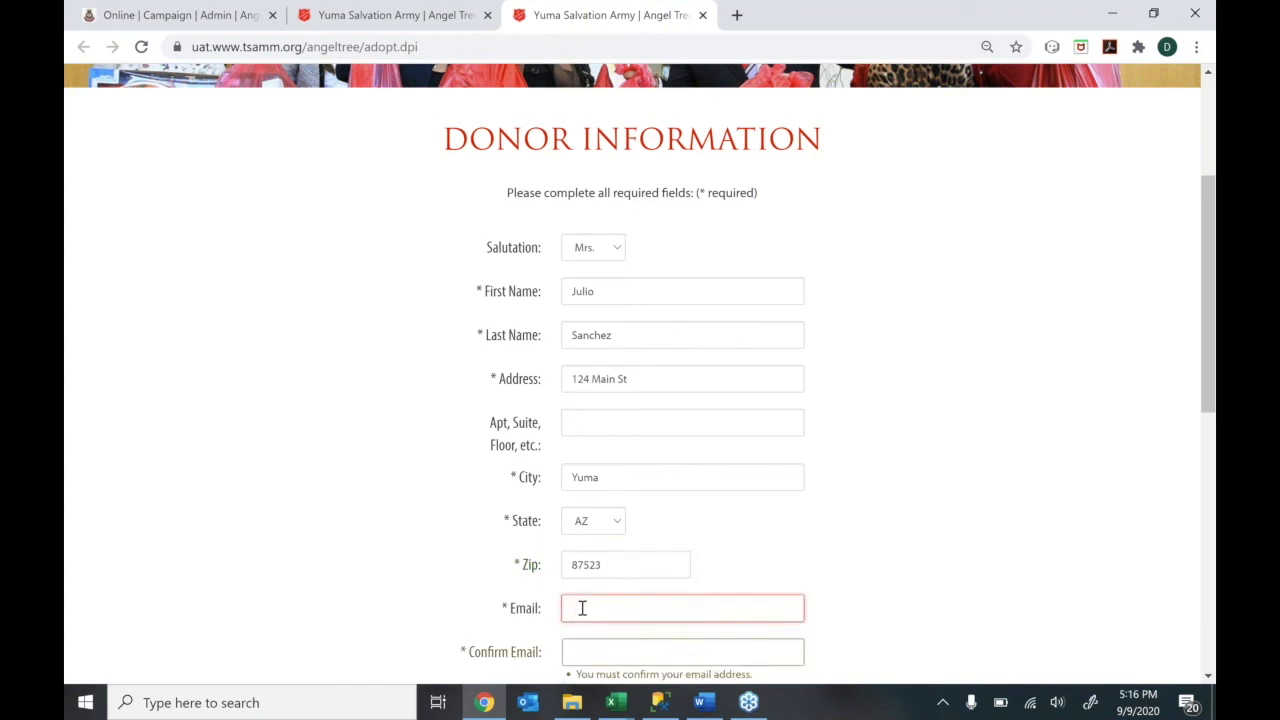
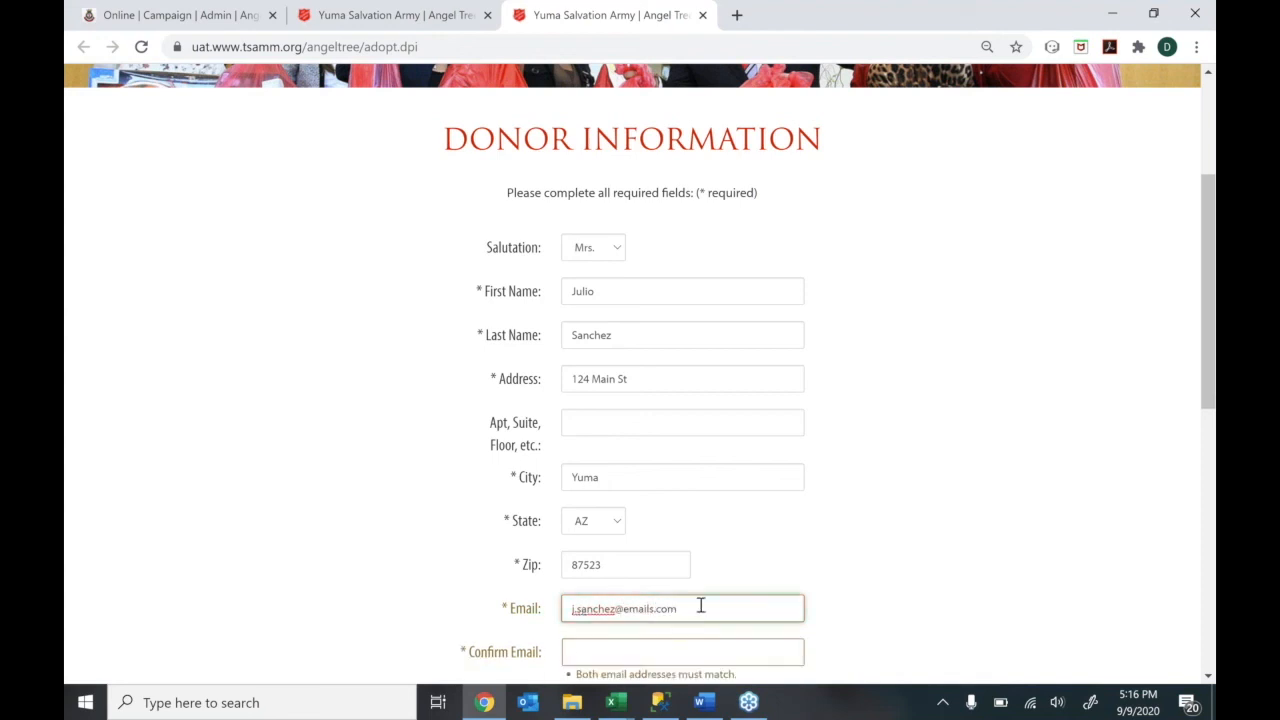
key("ctrl+a")
key("ctrl+c")
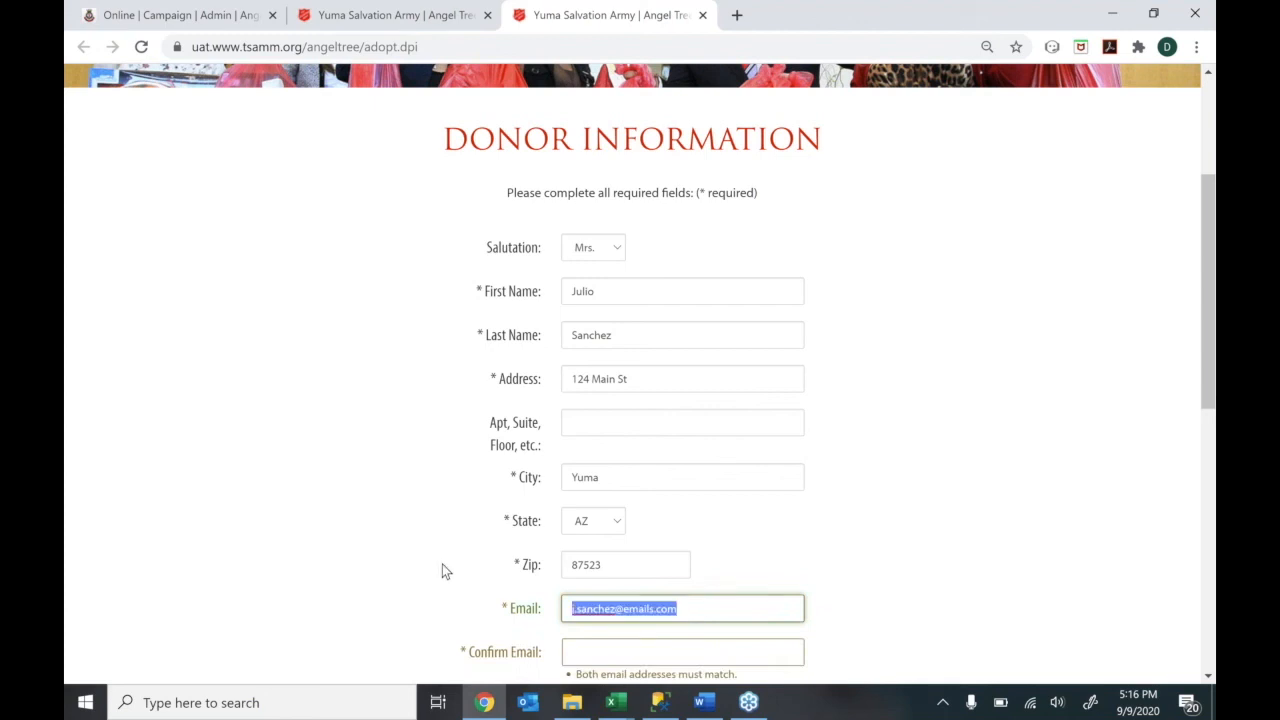
left_click(634, 649)
key("ctrl+v")
left_click_drag(1208, 374, 1190, 520)
left_click(626, 371)
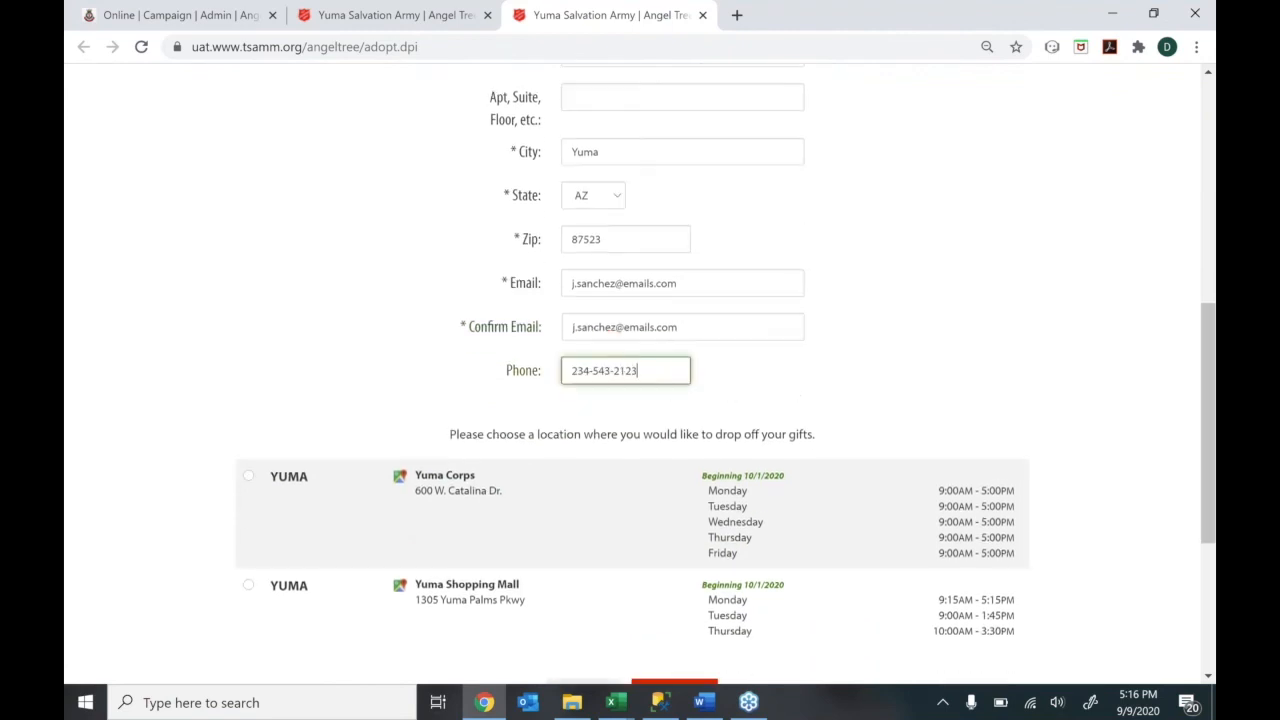
Choose Yuma Corps as the gift drop-off location and submit the adoption
left_click_drag(1208, 416, 1208, 479)
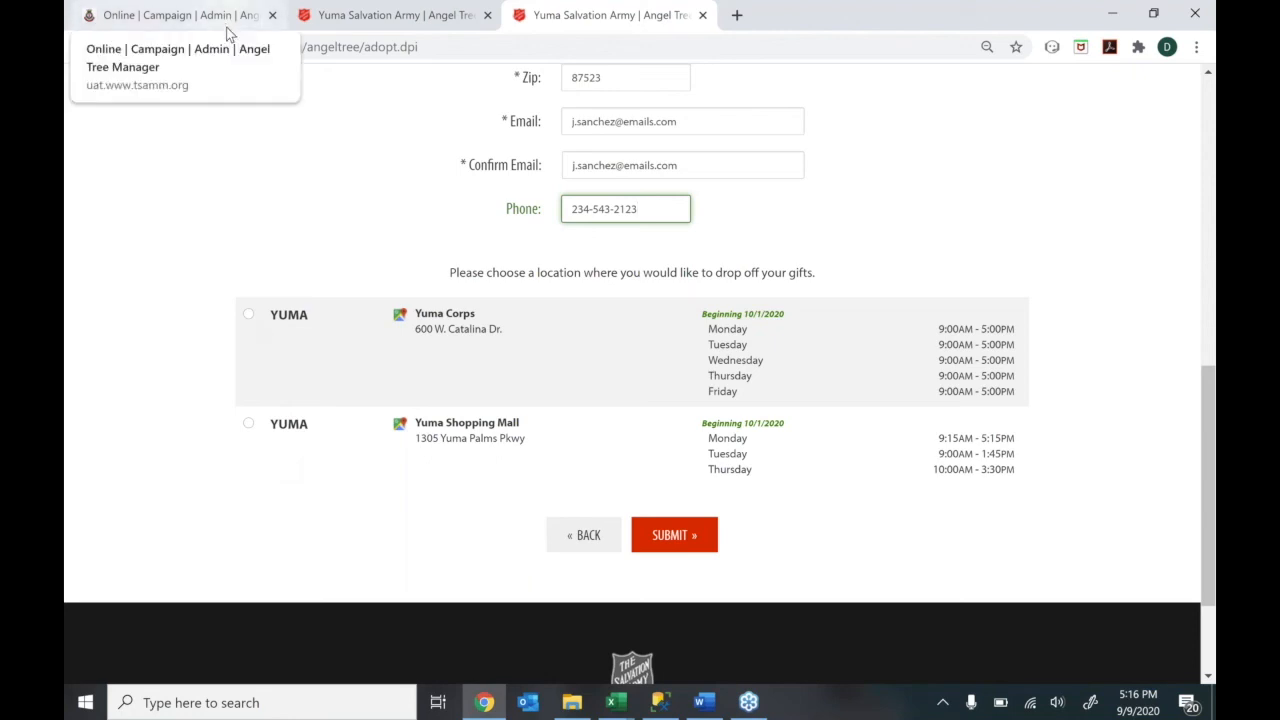
left_click(249, 315)
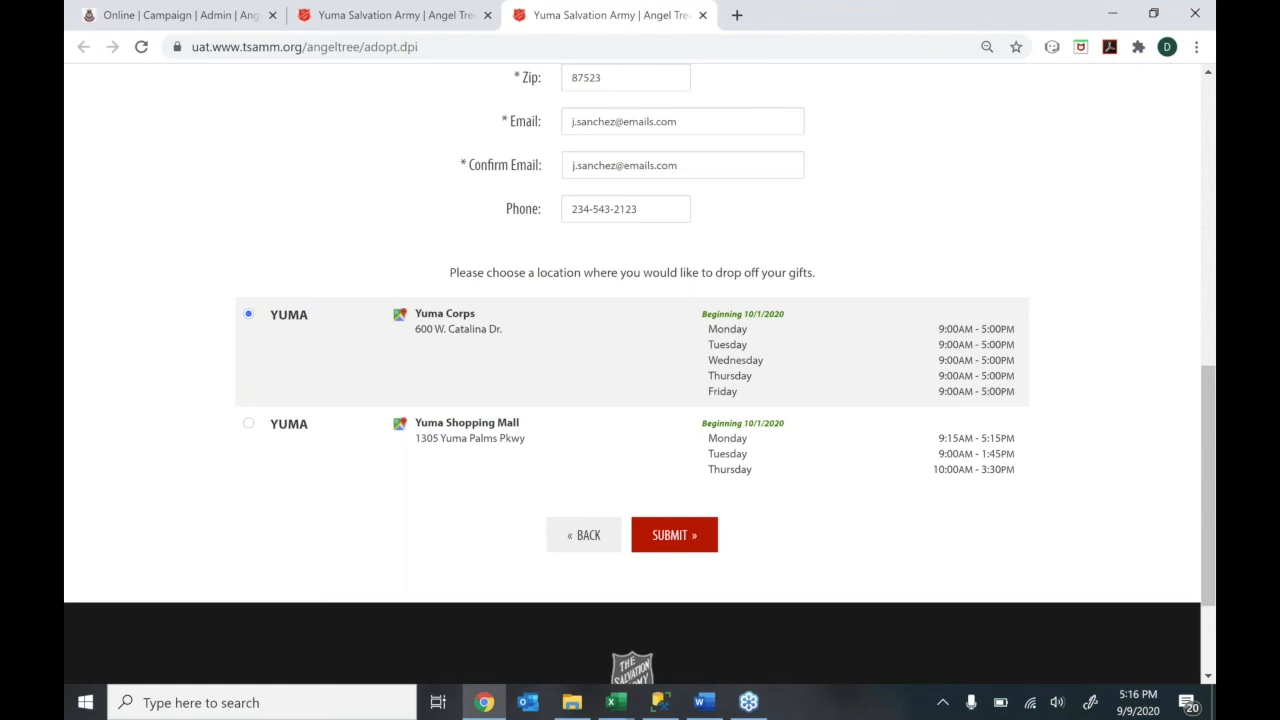
left_click(674, 535)
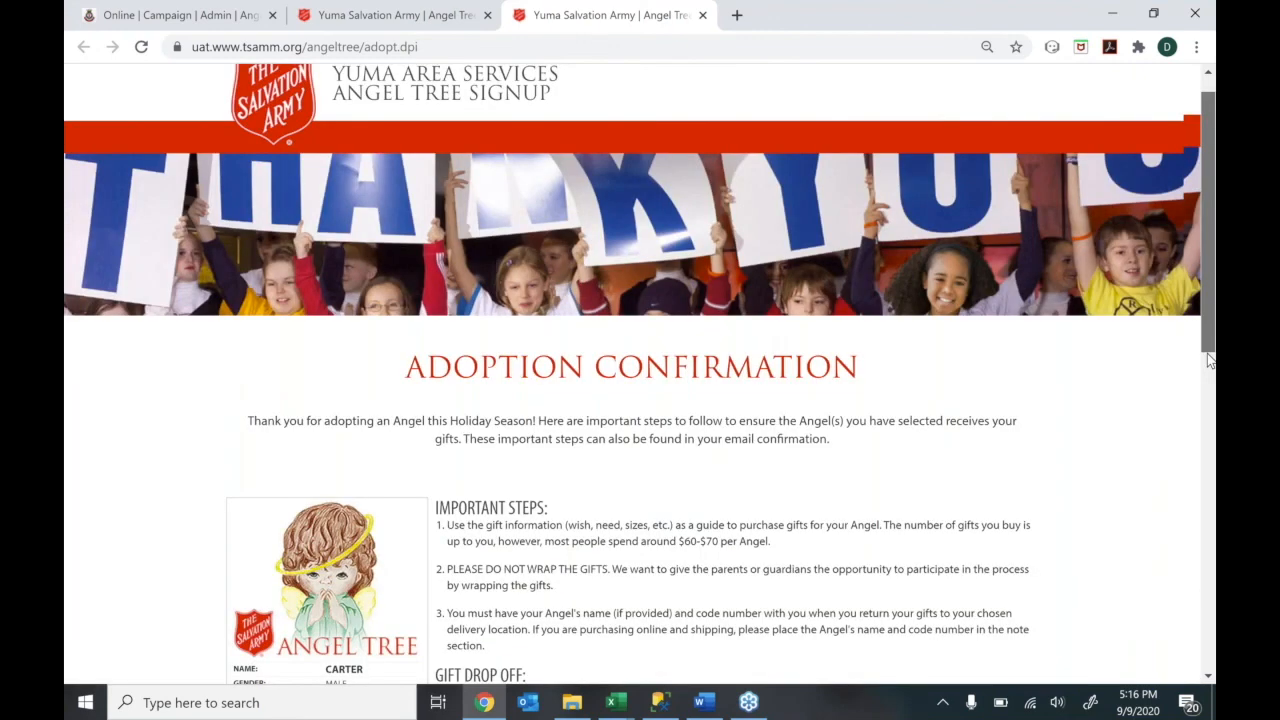
left_click_drag(1208, 360, 1202, 440)
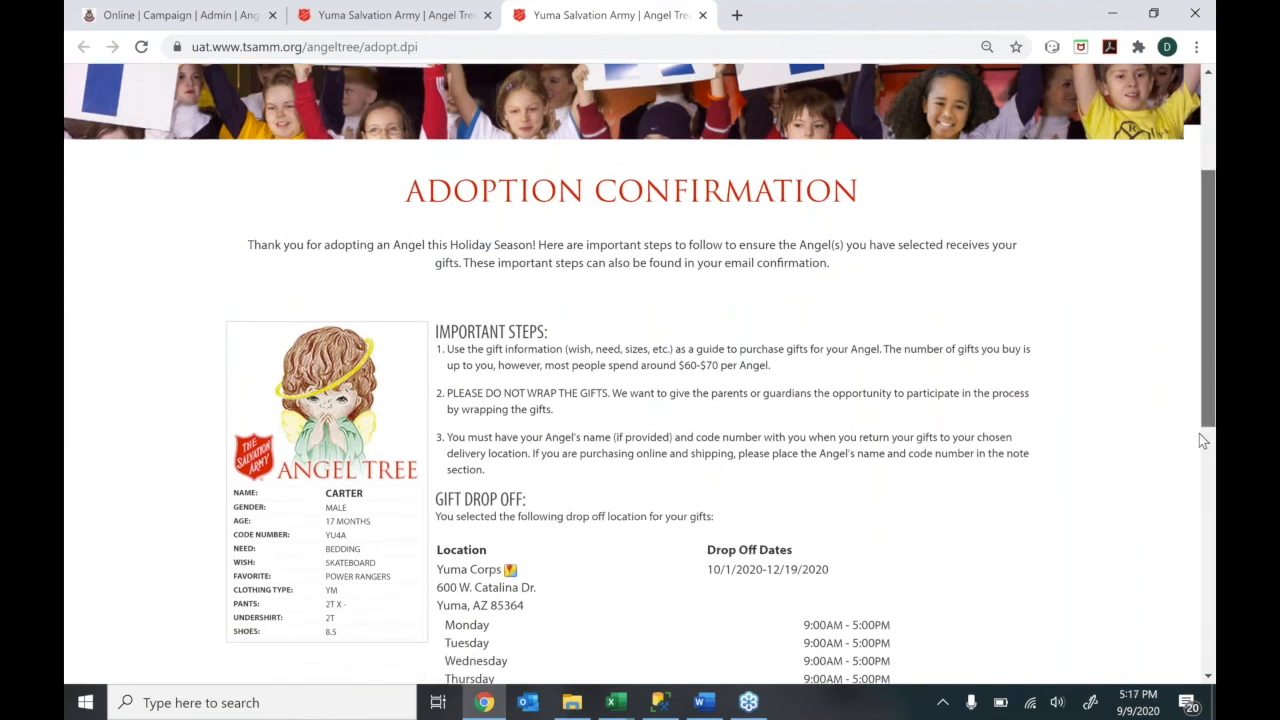
scroll(1202, 440, "down", 1)
mouse_move(1202, 447)
left_mouse_down()
mouse_move(1203, 477)
mouse_move(1202, 460)
left_mouse_up()
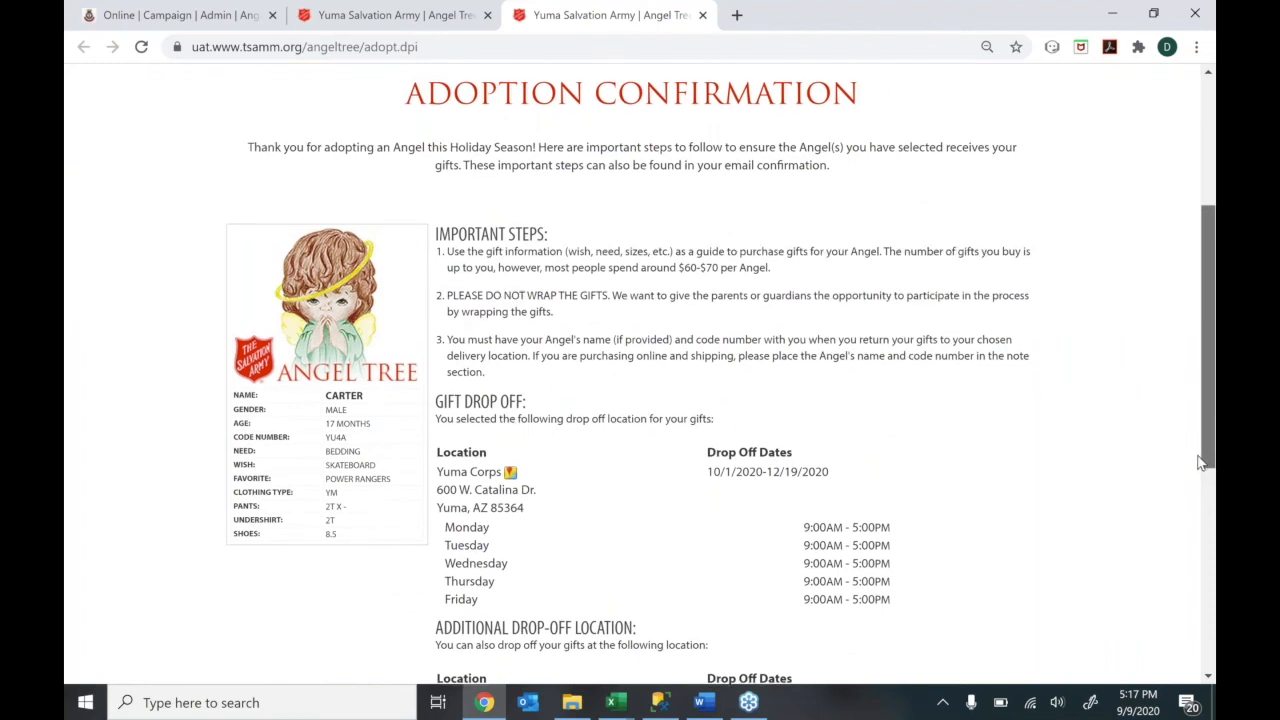
left_click_drag(1200, 462, 1194, 514)
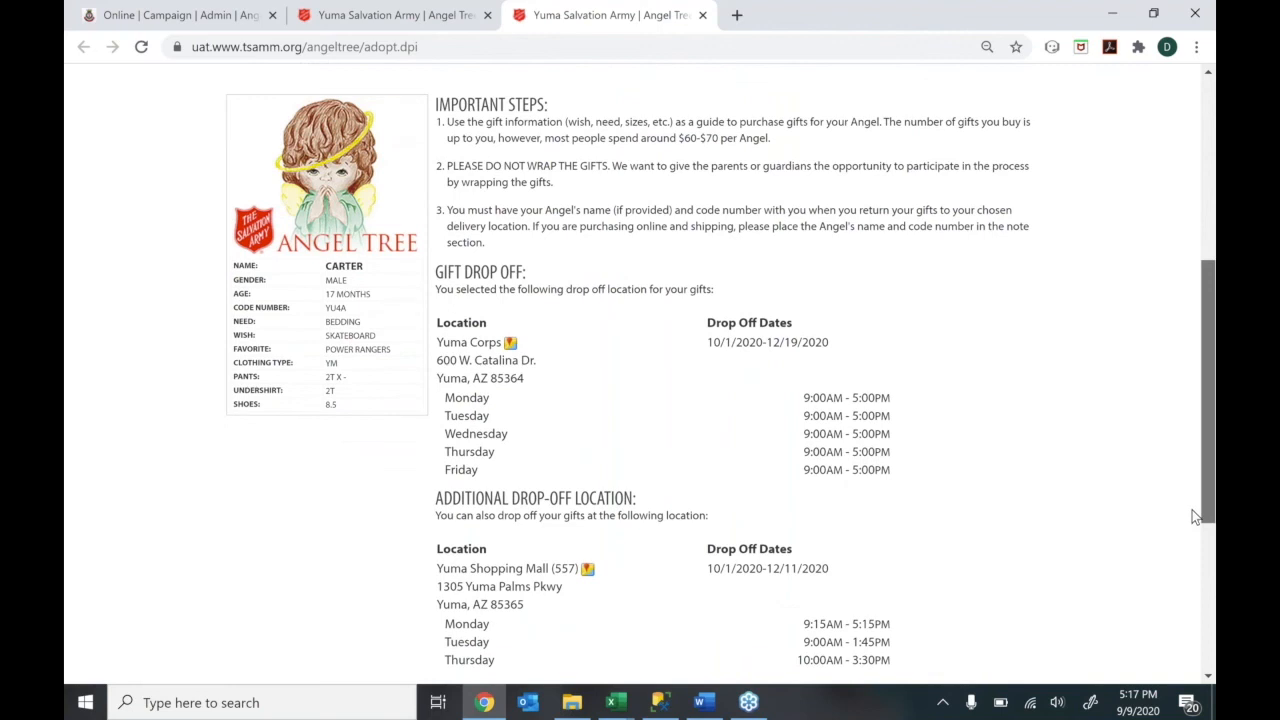
left_click_drag(1195, 516, 1165, 500)
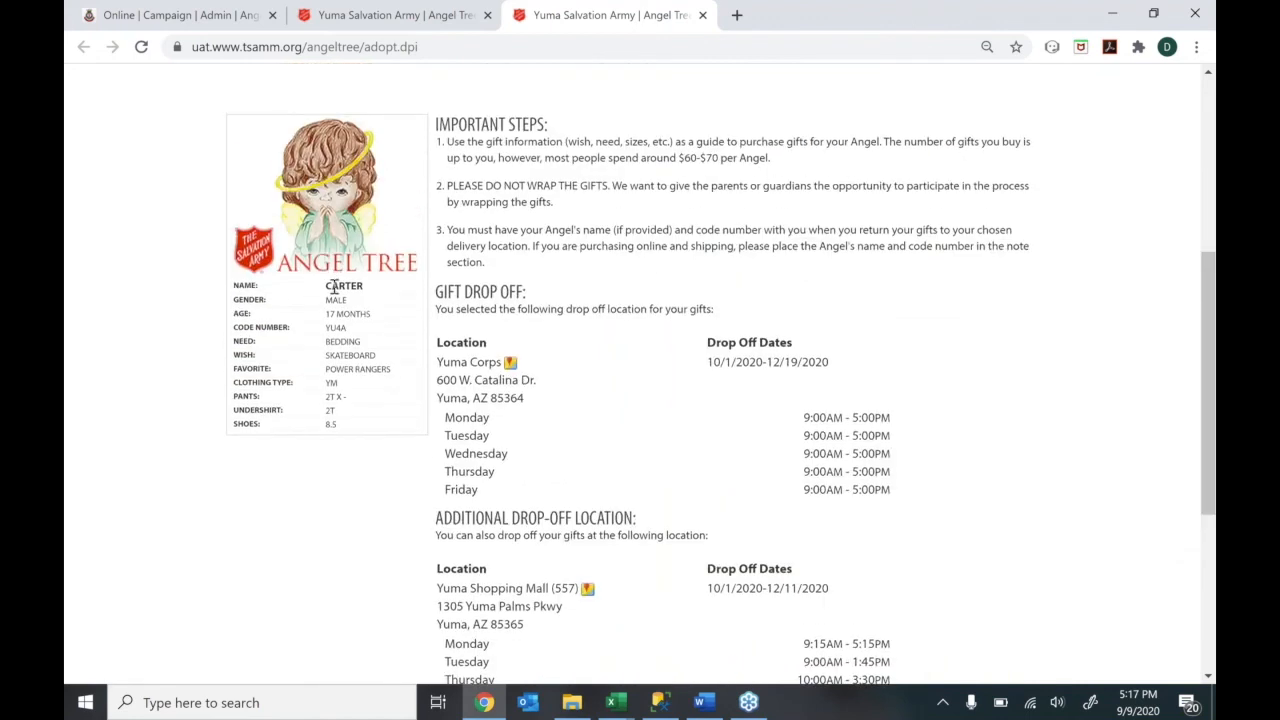
left_click_drag(328, 301, 400, 413)
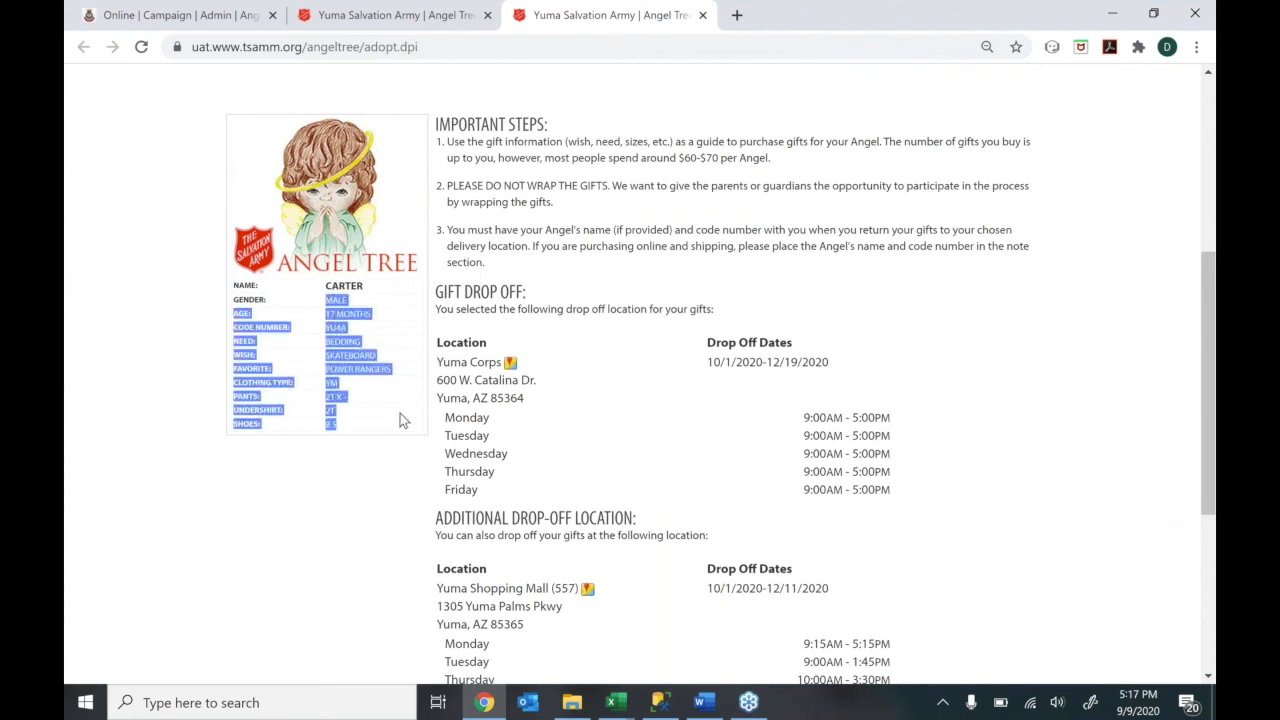
left_click(400, 413)
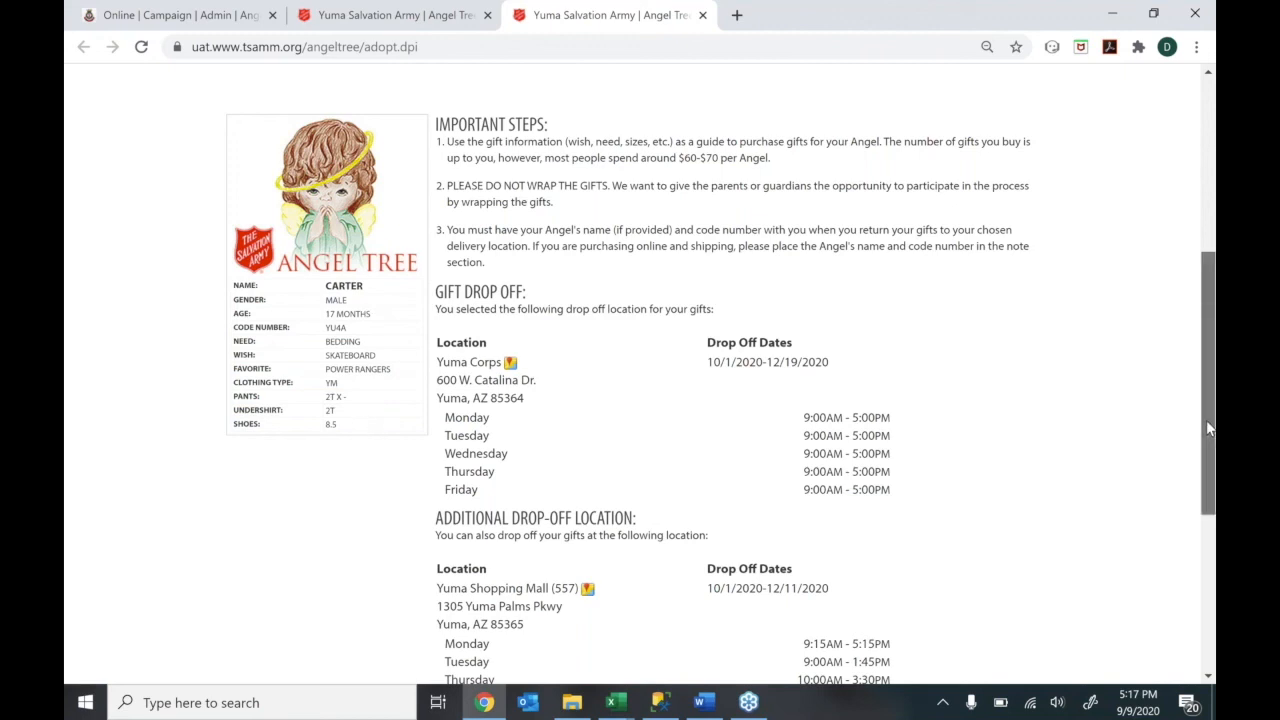
left_click_drag(1207, 428, 1209, 503)
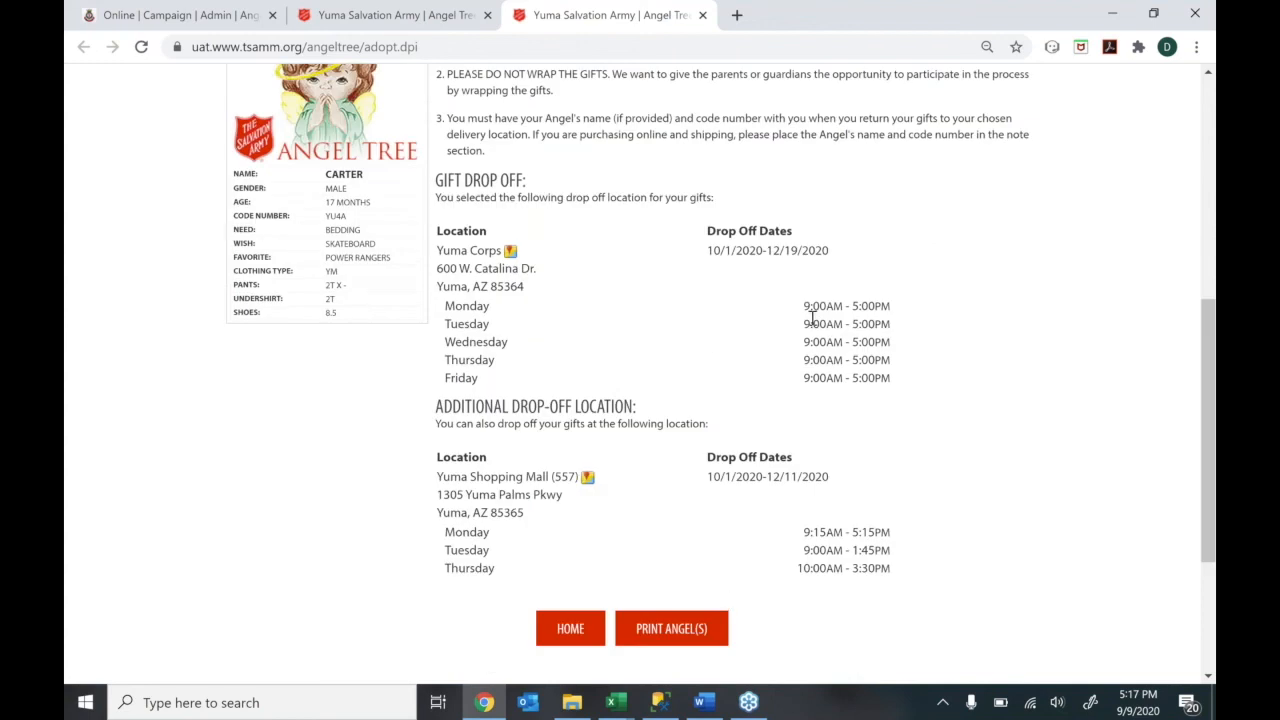
left_click_drag(806, 313, 889, 377)
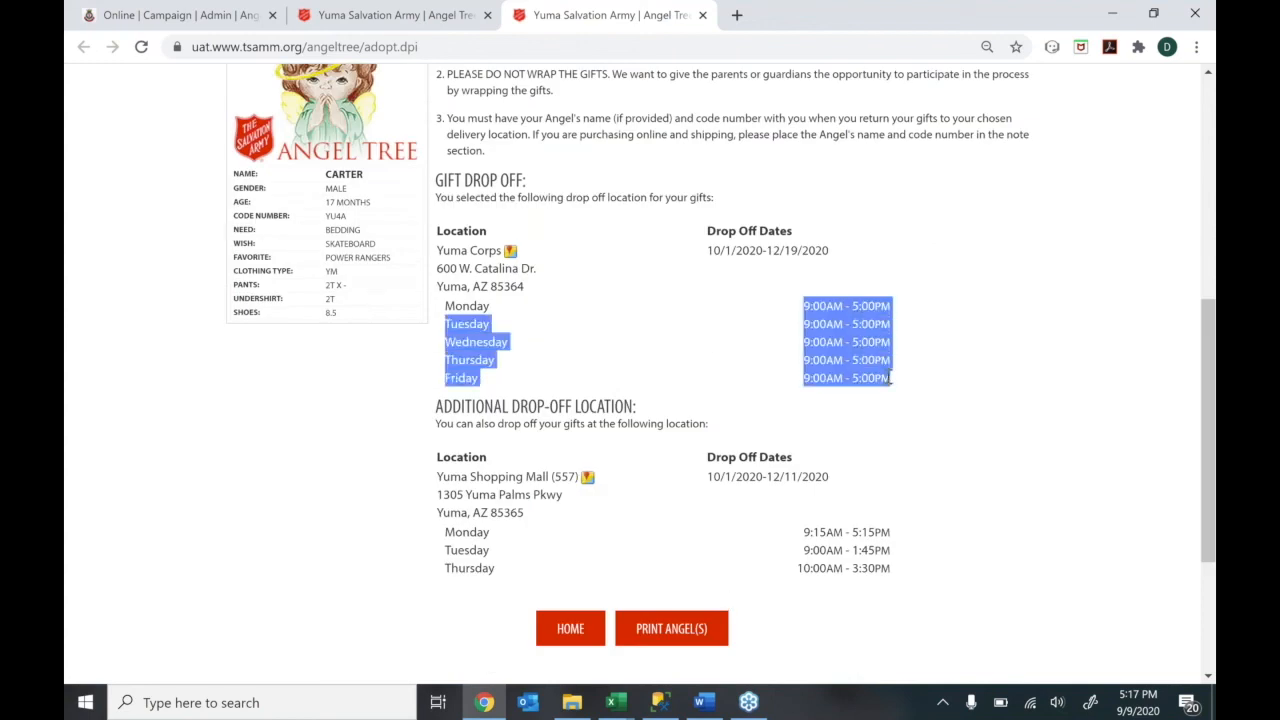
left_click(896, 380)
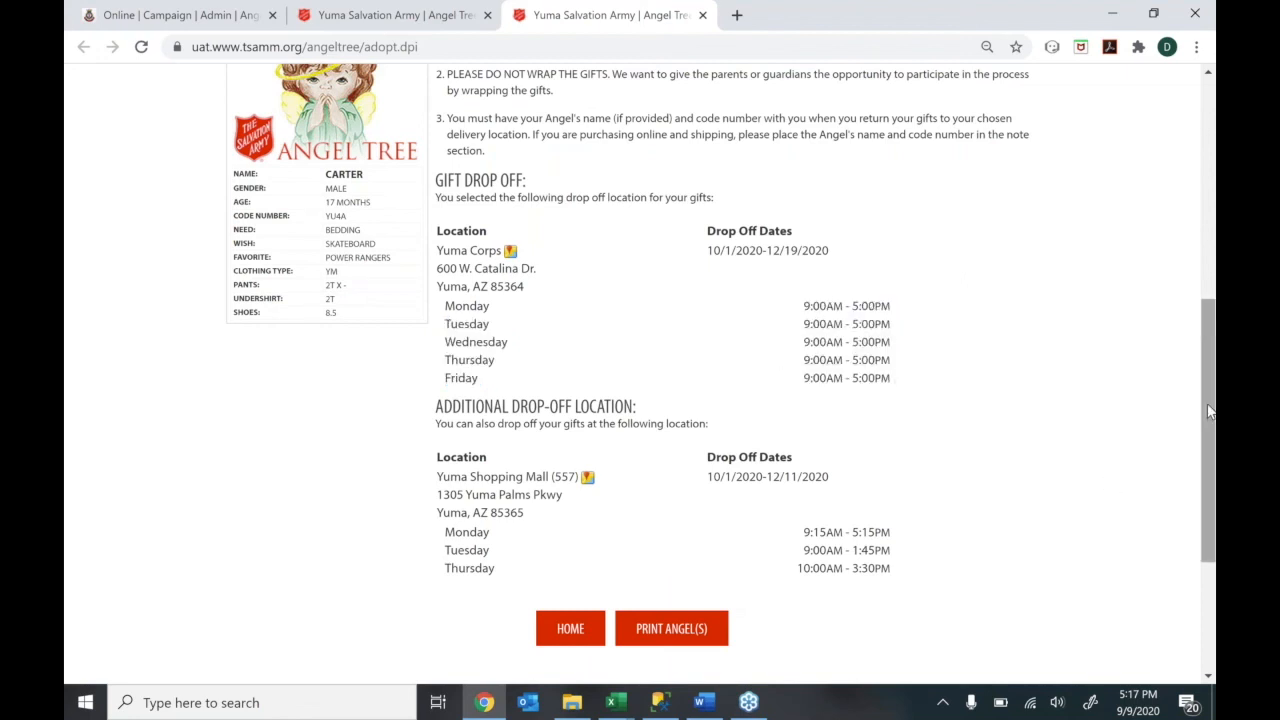
scroll(1205, 420, "down", 1)
scroll(1183, 408, "up", 1)
scroll(1178, 404, "up", 1)
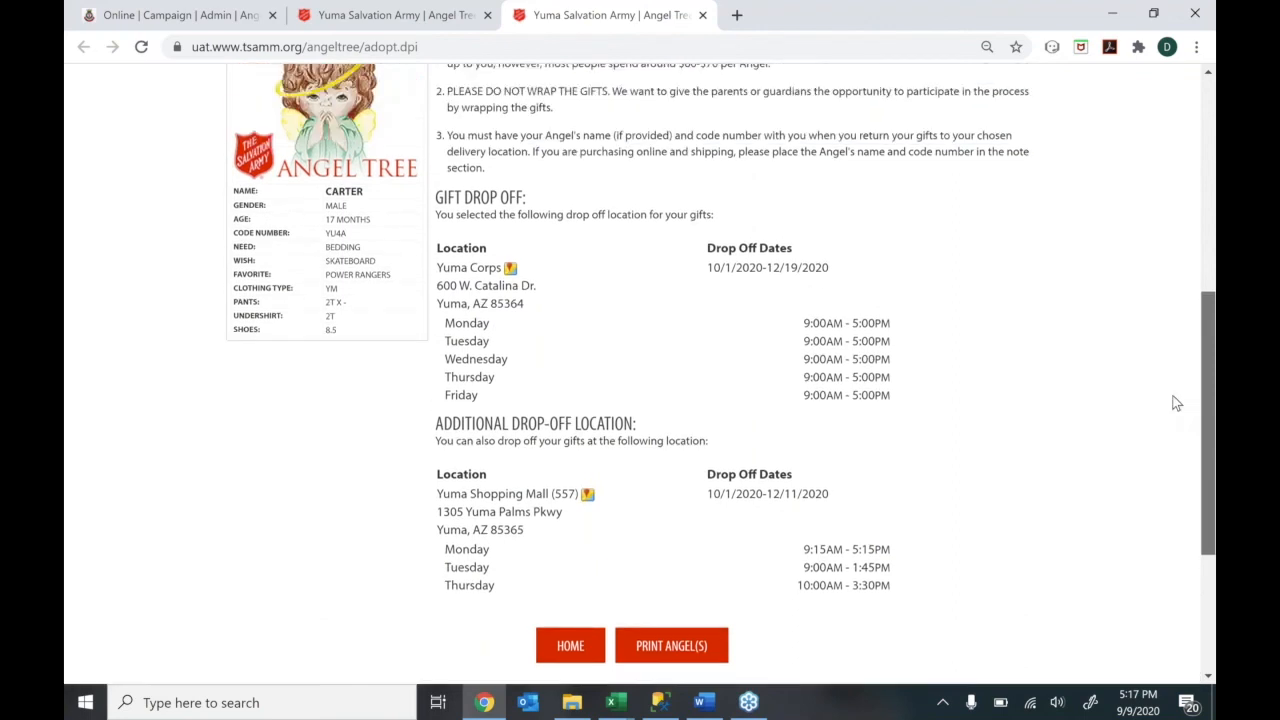
scroll(1168, 391, "up", 1)
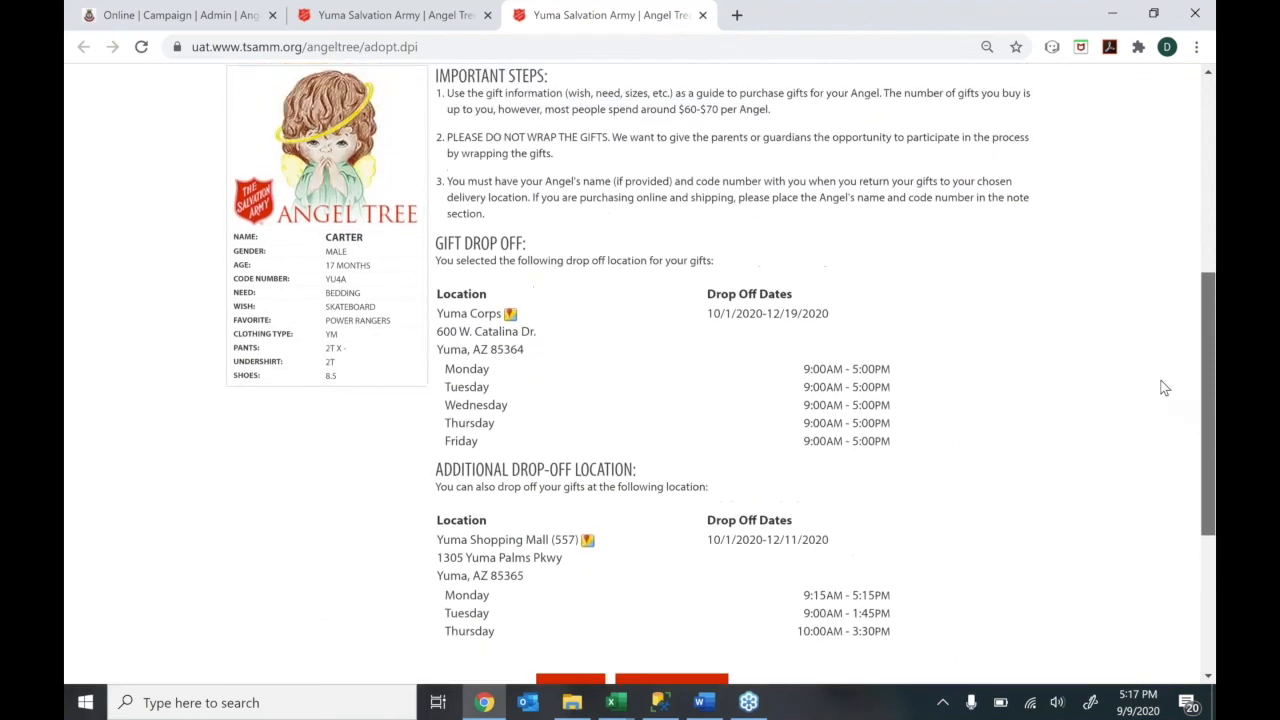
scroll(1165, 388, "down", 1)
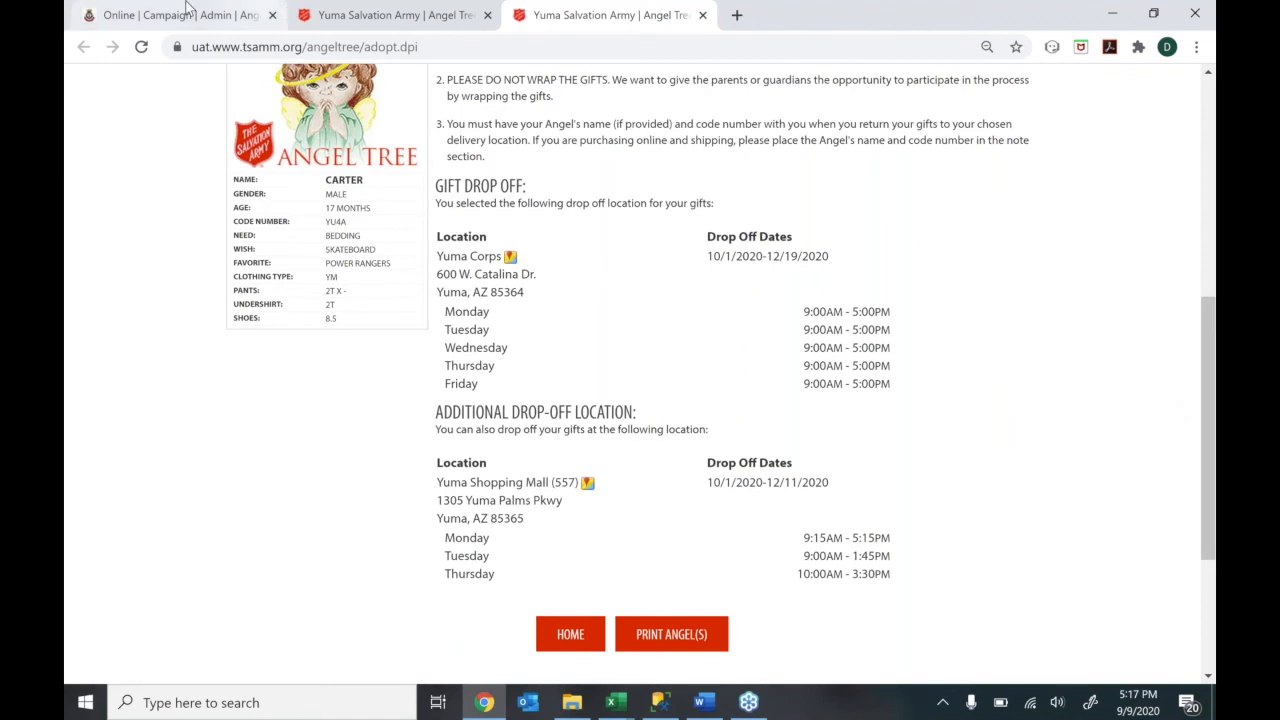
Open Angel Records and confirm the fourth angel now shows Adopted status
left_click(175, 15)
mouse_move(570, 166)
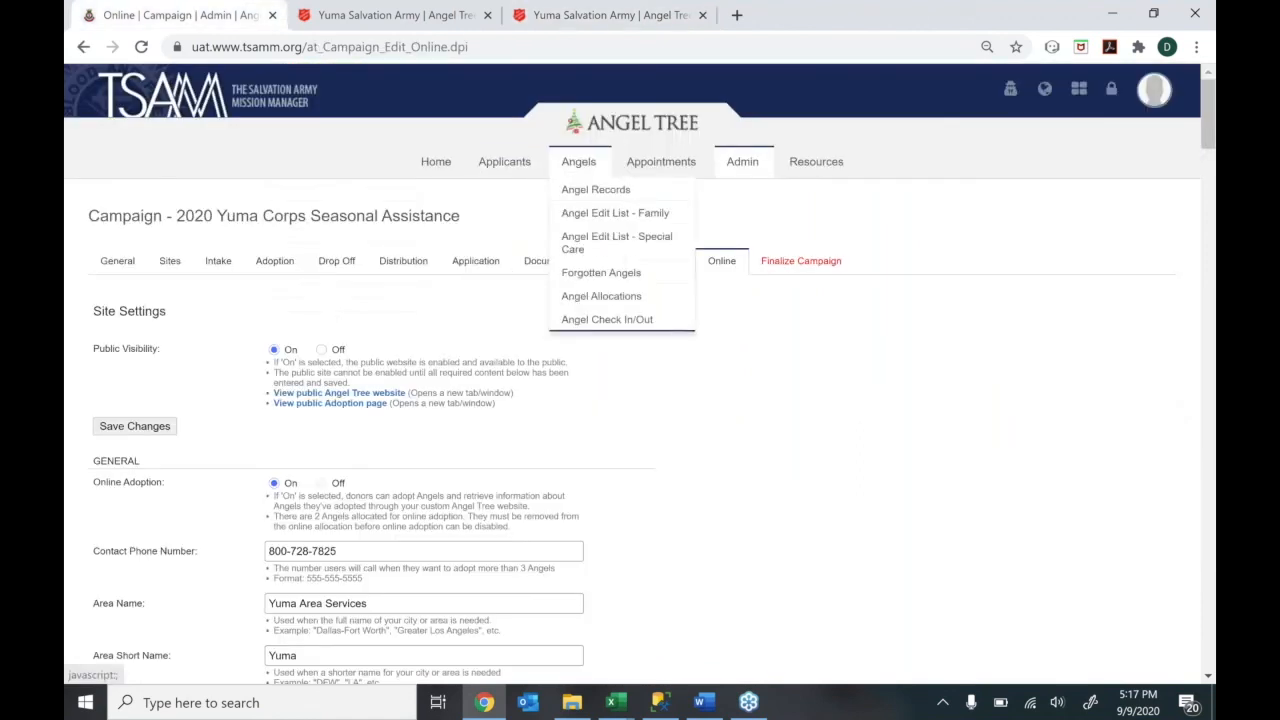
left_click(596, 189)
left_click(714, 143)
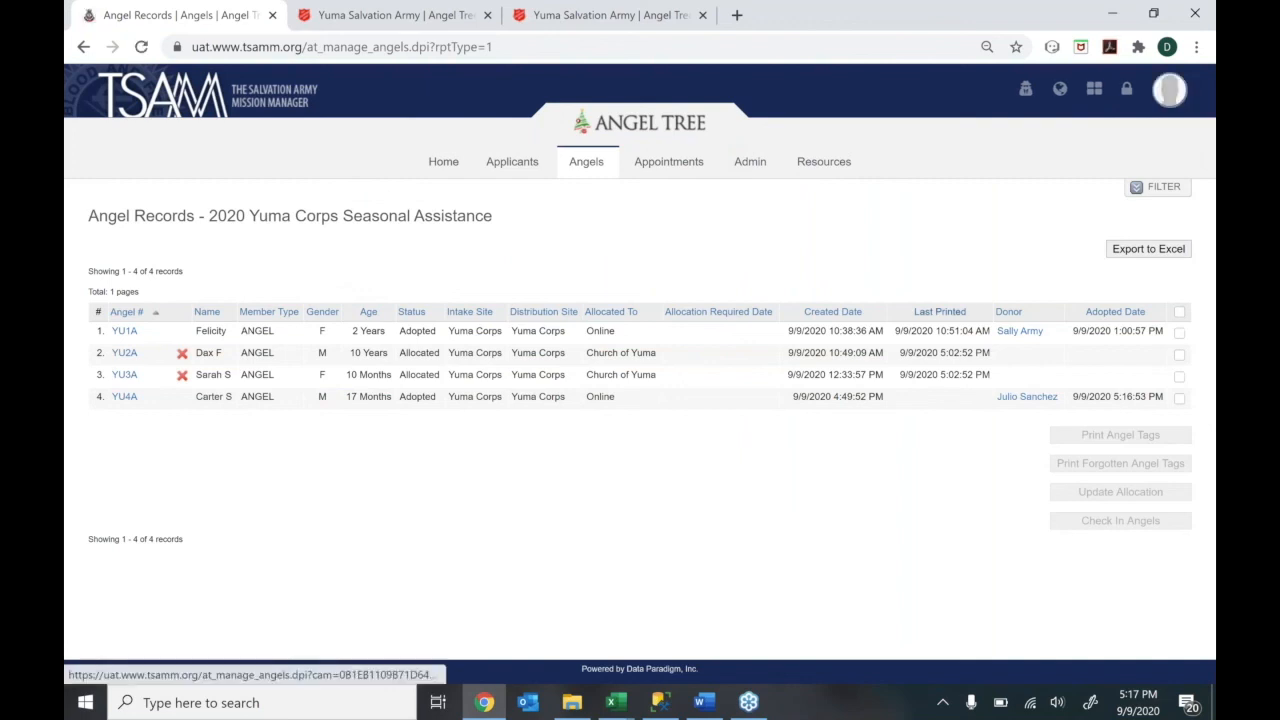
left_click_drag(199, 396, 228, 396)
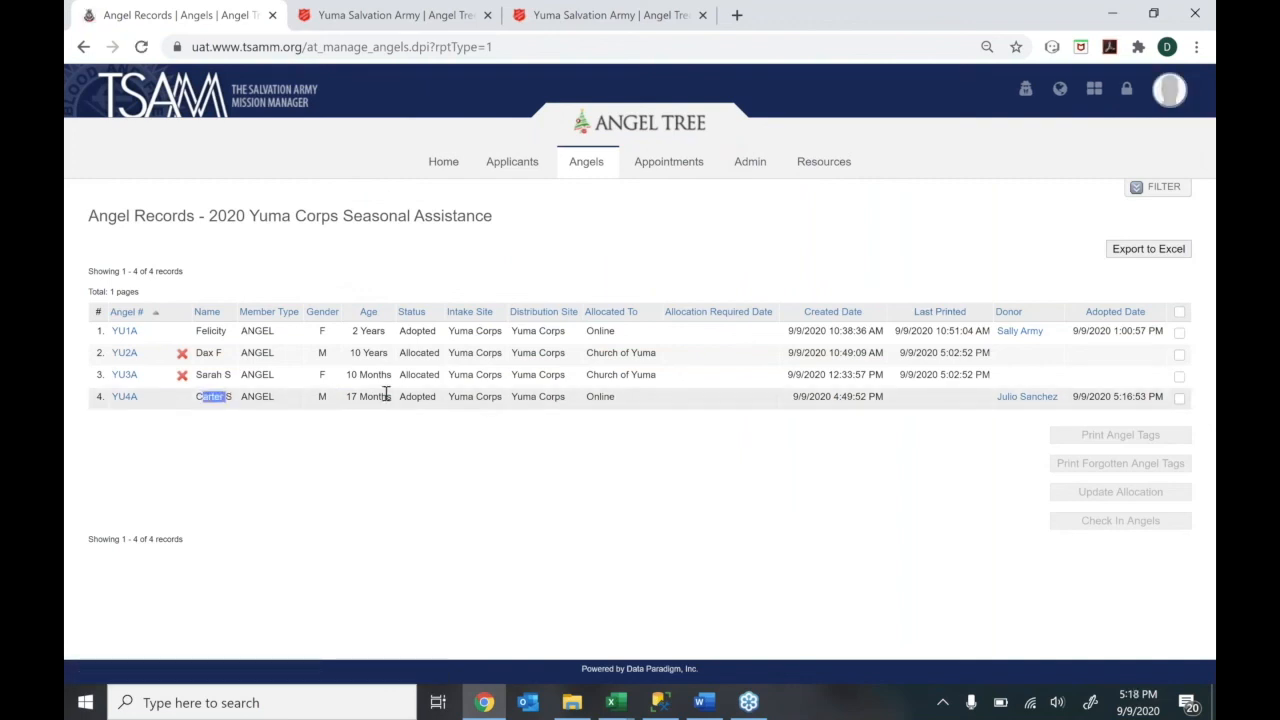
left_click_drag(399, 396, 437, 396)
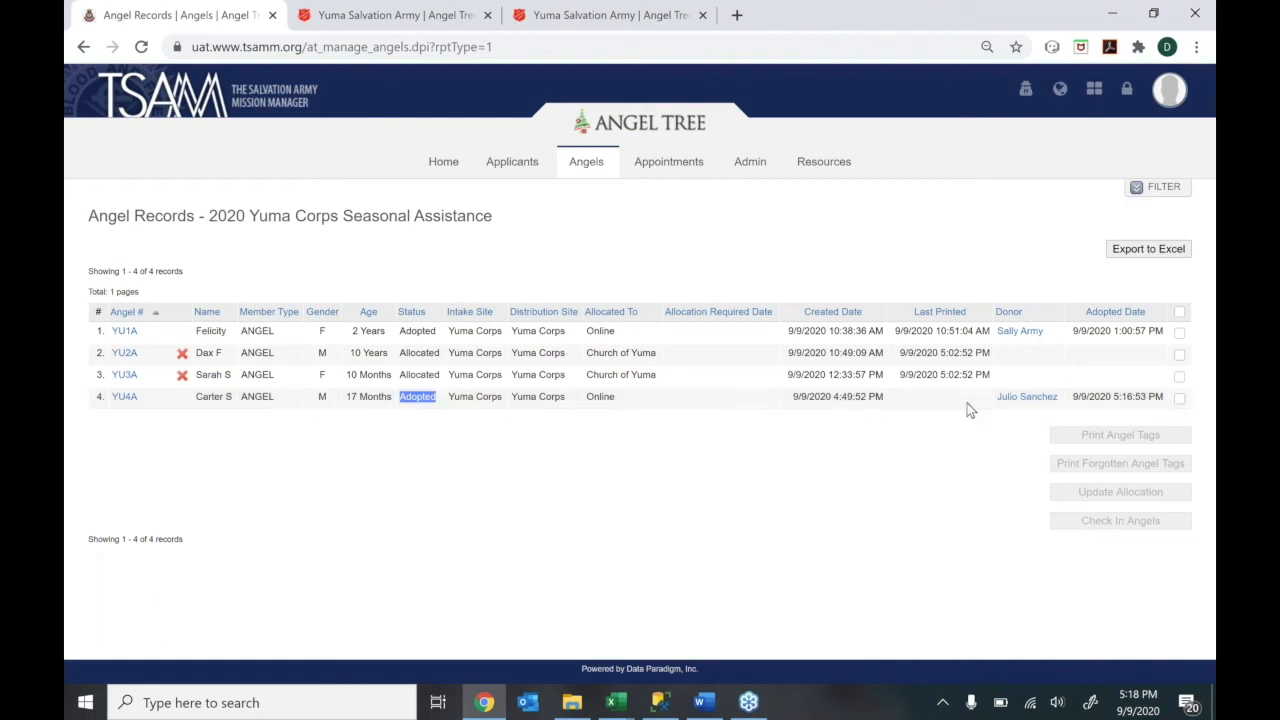
Check the adopting donor's record, then view the Home dashboard with 2 Adopted, 2 Allocated
left_click(1027, 398)
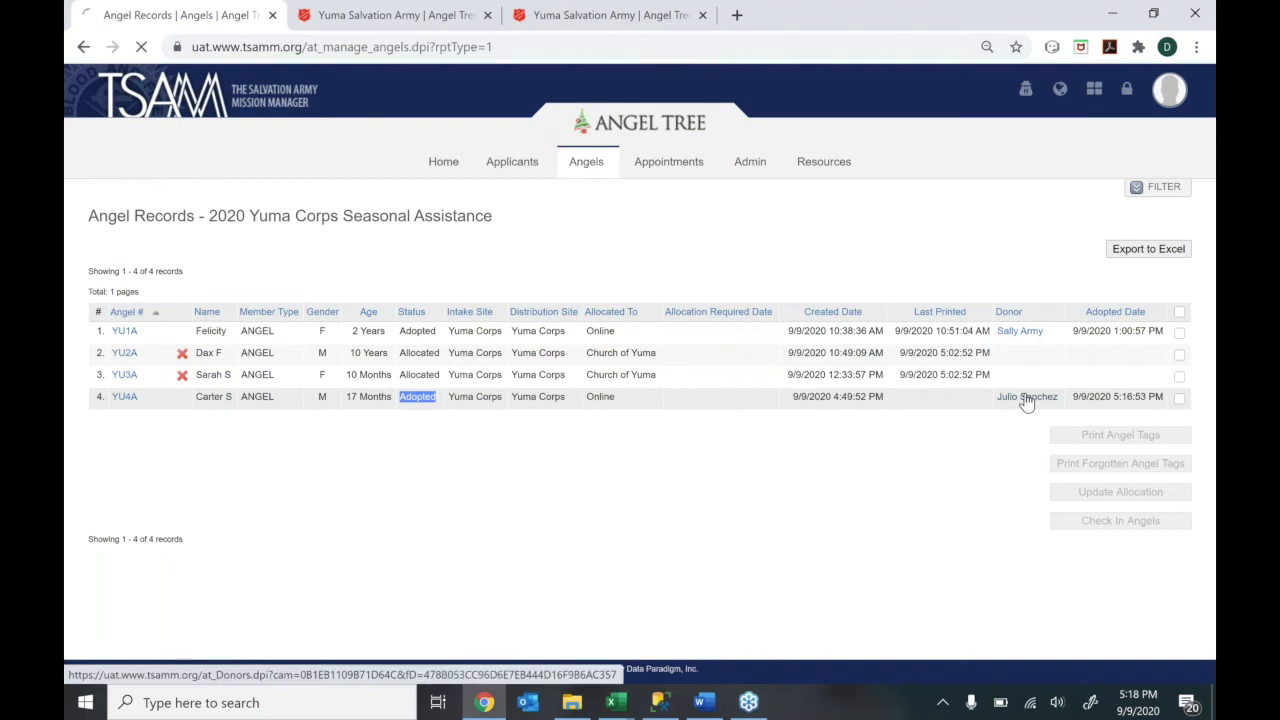
left_click(82, 47)
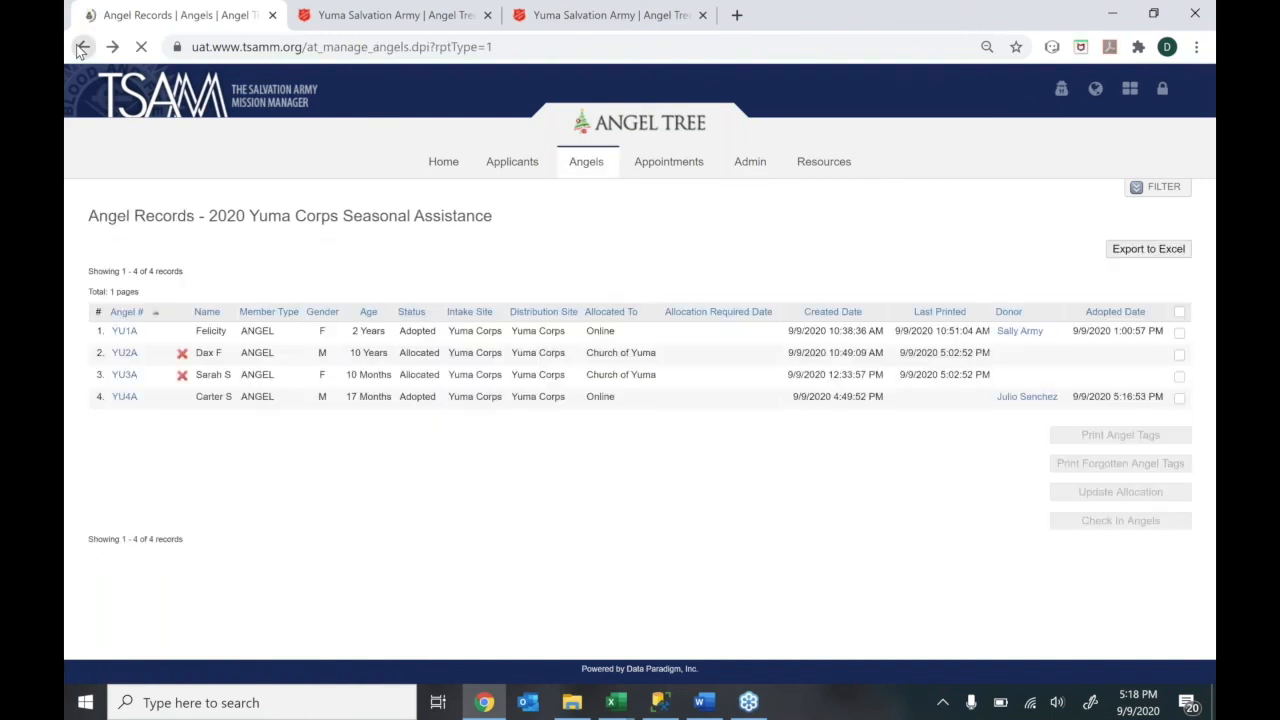
left_click(439, 166)
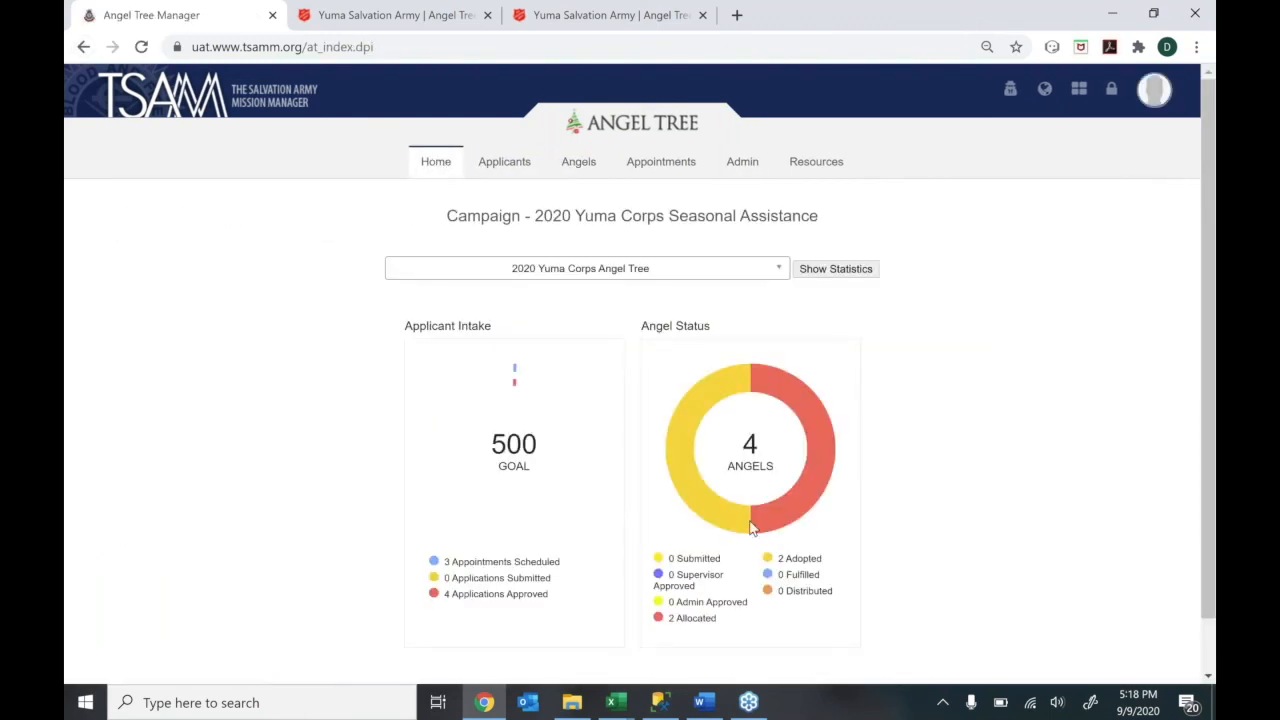